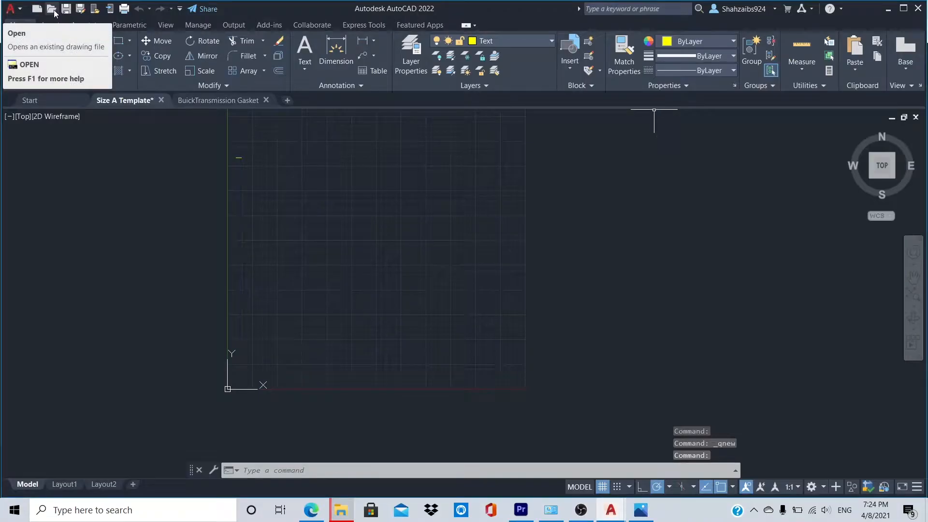
Save a copy of the template drawing as Sample drawing on the Desktop.
{"action": "left_click", "coordinate": [20, 13]}
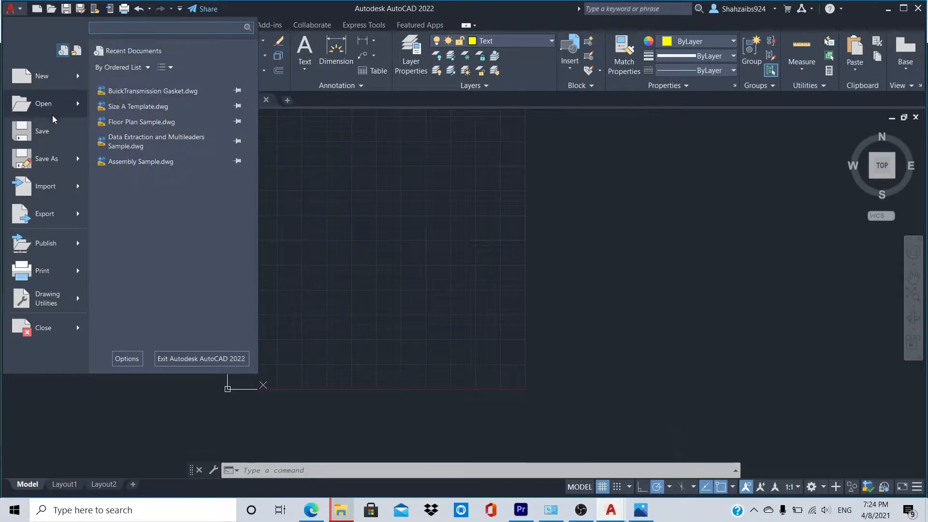
{"action": "left_click", "coordinate": [64, 157]}
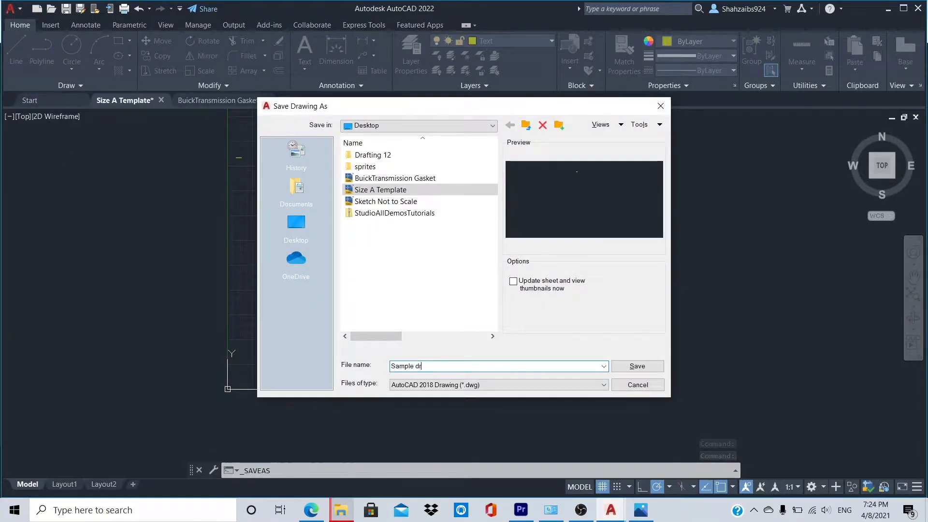
{"action": "left_click", "coordinate": [637, 366]}
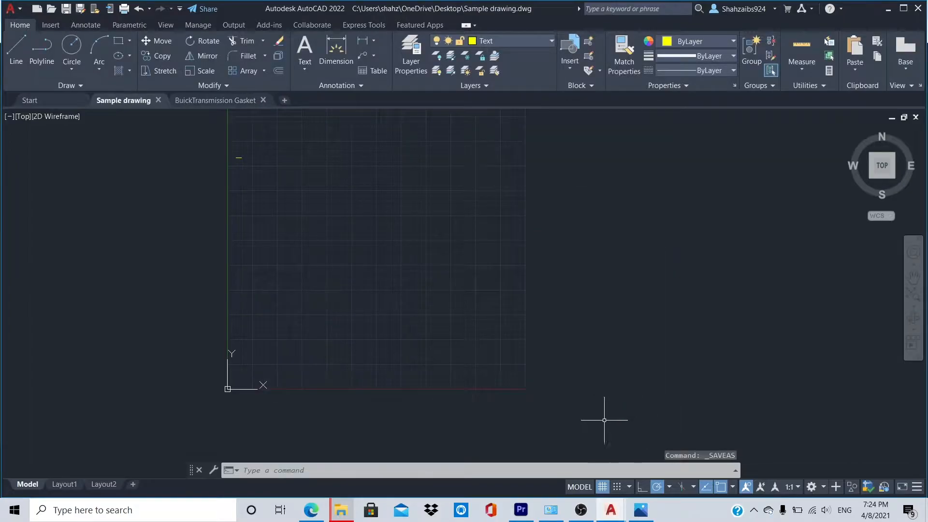
Configure the drafting settings to display the grid as dots in 2D model space.
{"action": "type", "text": "c"}
{"action": "key", "text": "Return"}
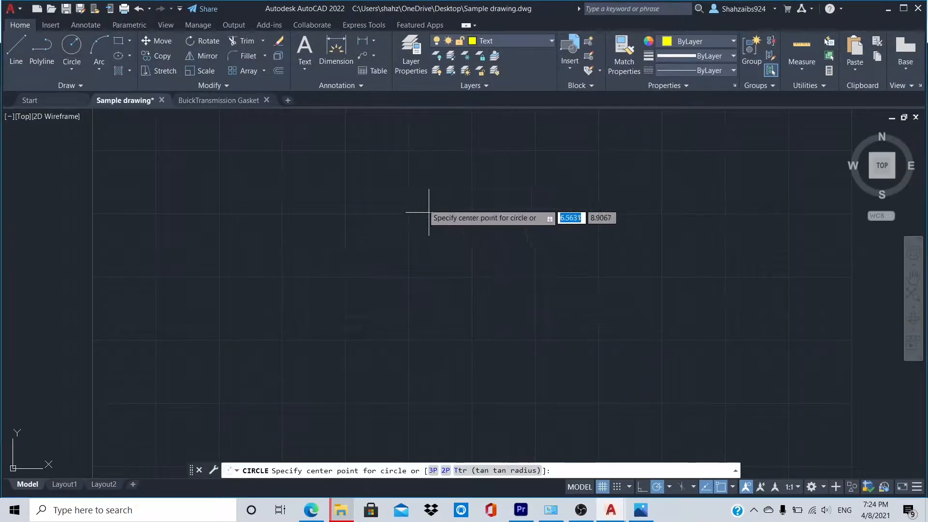
{"action": "key", "text": "Tab"}
{"action": "right_click", "coordinate": [618, 487]}
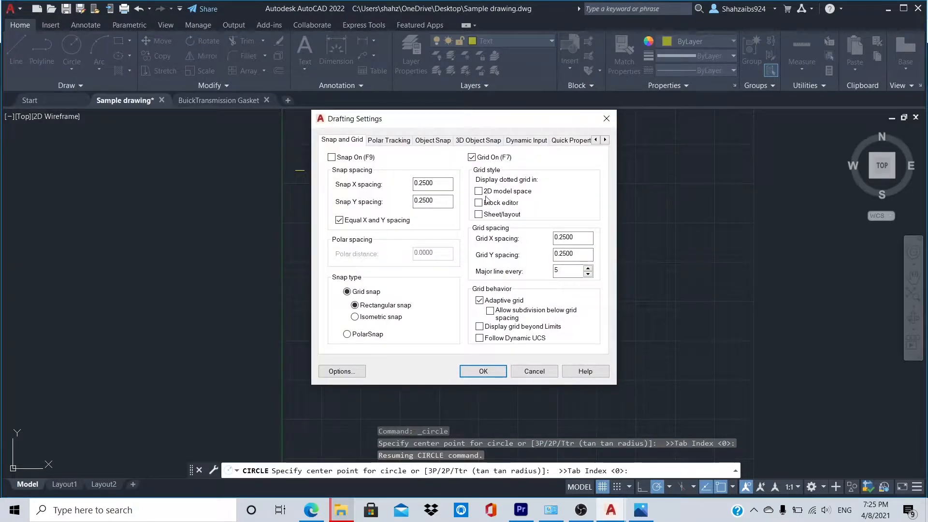
{"action": "left_click", "coordinate": [481, 193]}
{"action": "left_click", "coordinate": [483, 372]}
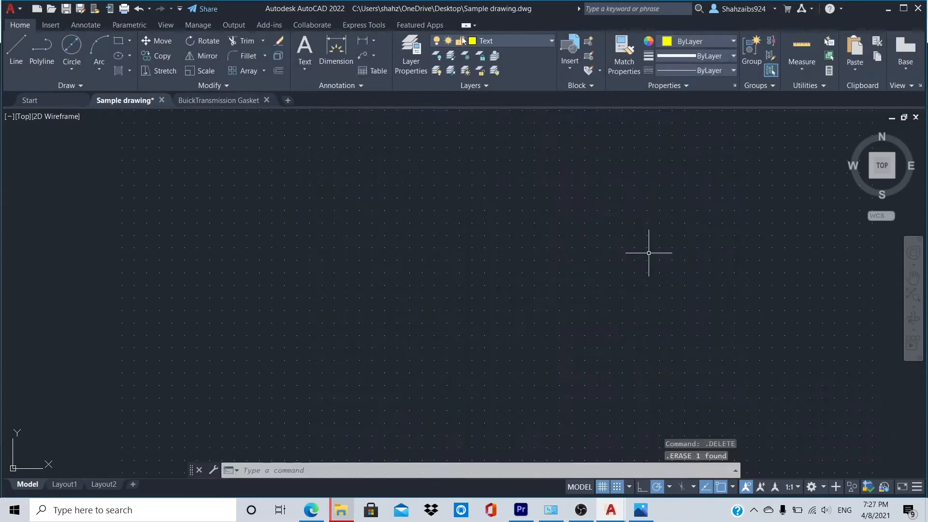
Make the Object layer current and draw a circle about 0.75 in diameter by centre and diameter.
{"action": "left_click", "coordinate": [512, 40]}
{"action": "left_click", "coordinate": [488, 145]}
{"action": "left_click", "coordinate": [71, 69]}
{"action": "left_click", "coordinate": [29, 114]}
{"action": "left_click", "coordinate": [522, 261]}
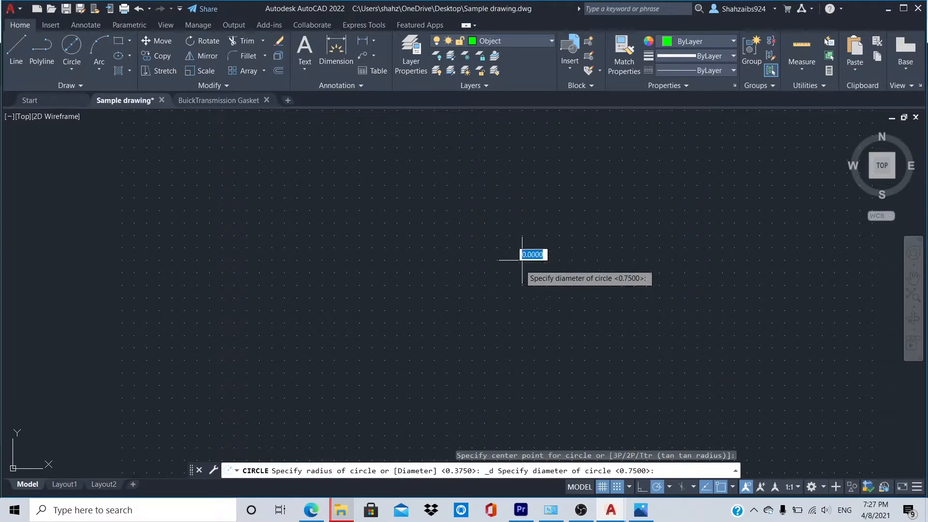
{"action": "left_click", "coordinate": [558, 314]}
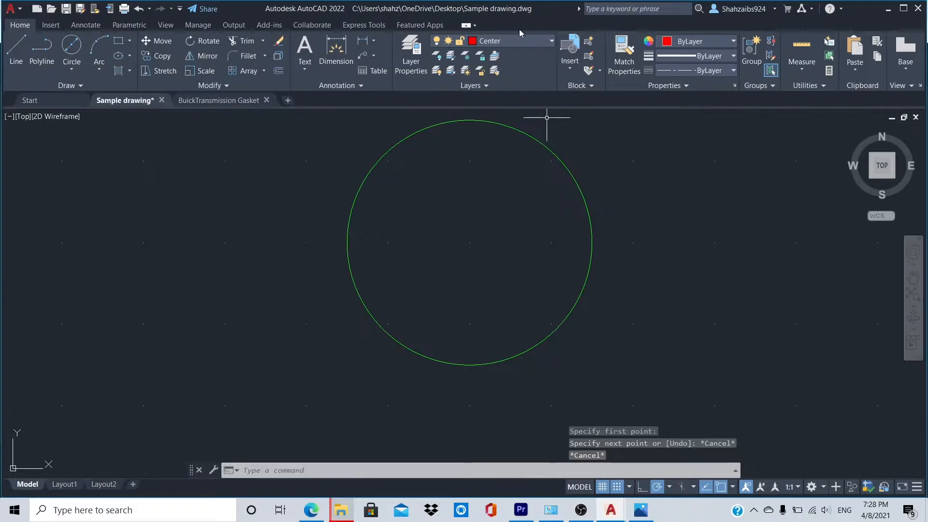
On the Hidden layer, draw a horizontal line 1.75 long from the circle's centre to the right.
{"action": "left_click", "coordinate": [520, 41]}
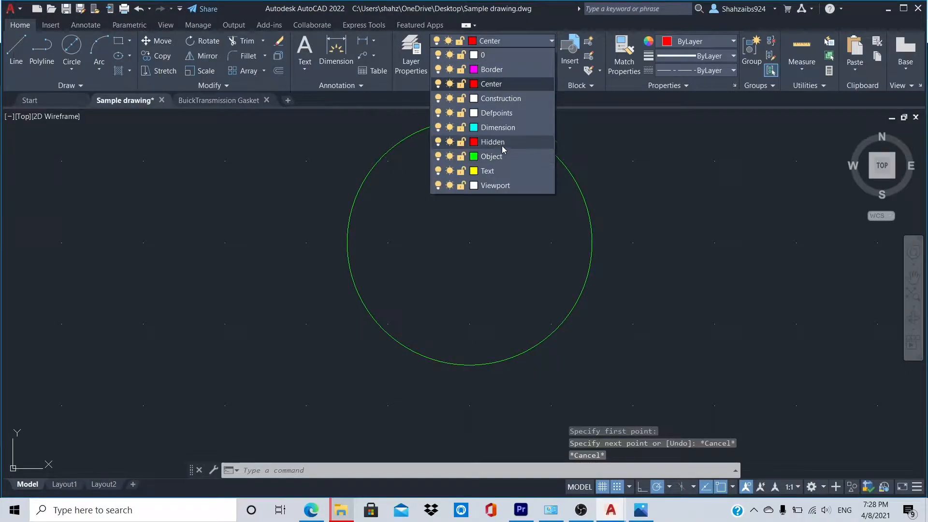
{"action": "left_click", "coordinate": [493, 137]}
{"action": "left_click", "coordinate": [11, 60]}
{"action": "left_click", "coordinate": [469, 242]}
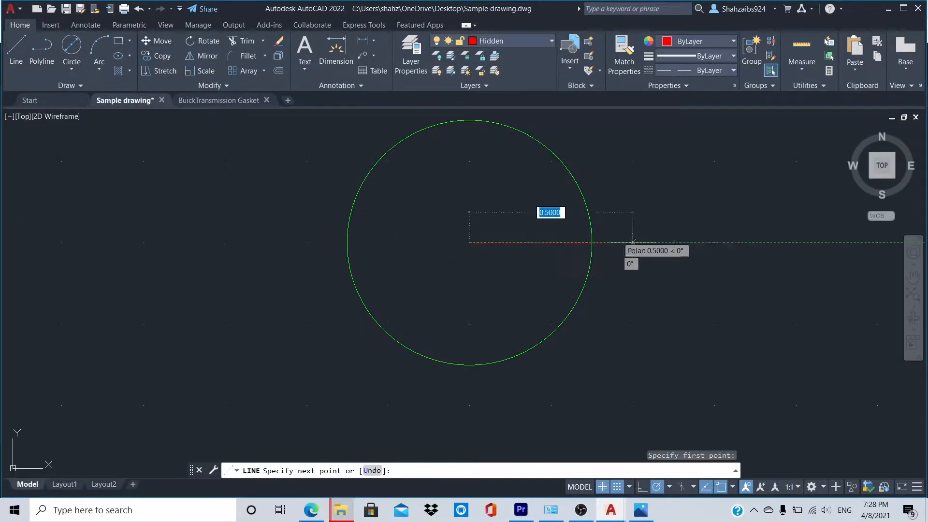
{"action": "type", "text": "1.7"}
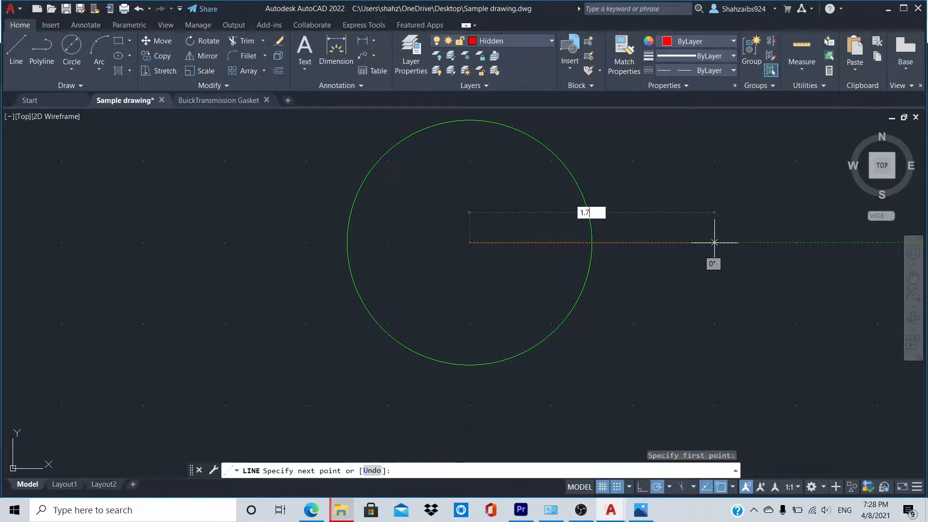
{"action": "type", "text": "5"}
{"action": "key", "text": "Return"}
{"action": "scroll", "coordinate": [716, 245], "scroll_direction": "down", "scroll_amount": 10}
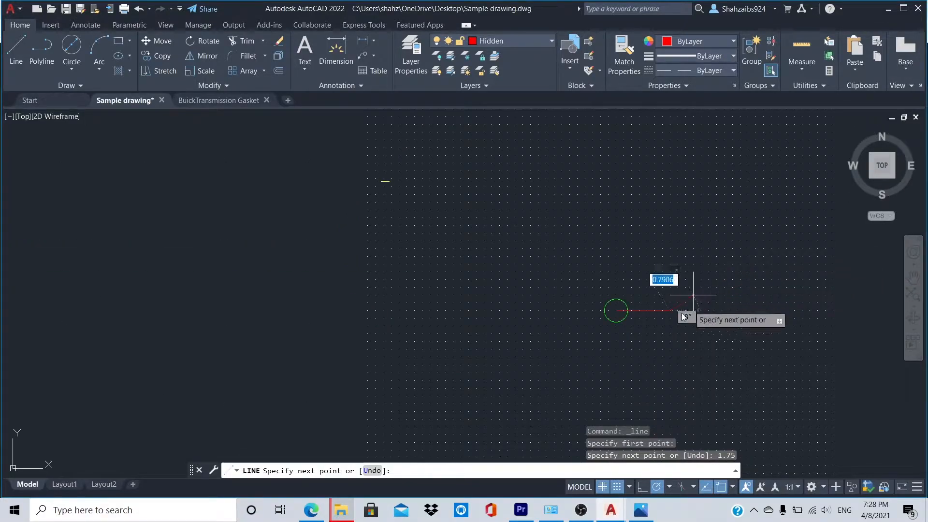
{"action": "scroll", "coordinate": [684, 315], "scroll_direction": "up", "scroll_amount": 6}
{"action": "key", "text": "Escape"}
Draw a second horizontal line 1.75 long from the circle's centre to the left.
{"action": "left_click", "coordinate": [11, 47]}
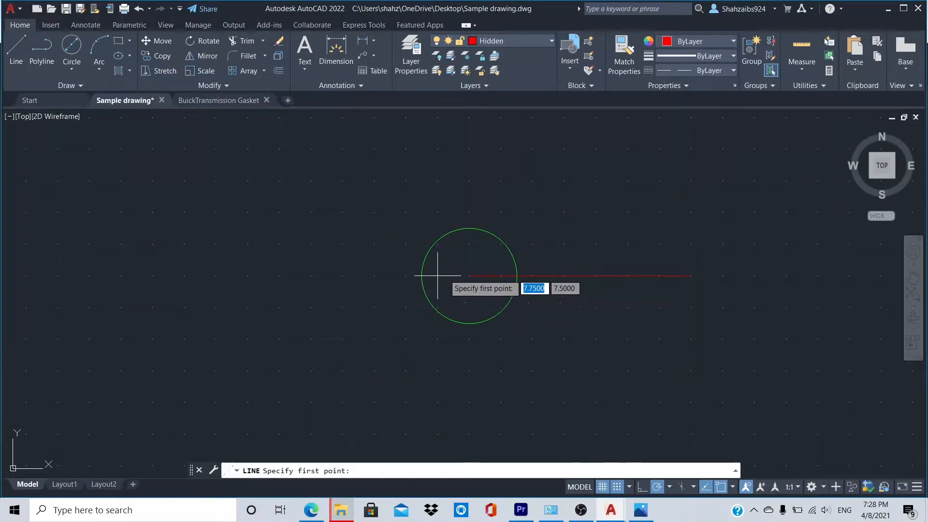
{"action": "left_click", "coordinate": [468, 275]}
{"action": "type", "text": "1."}
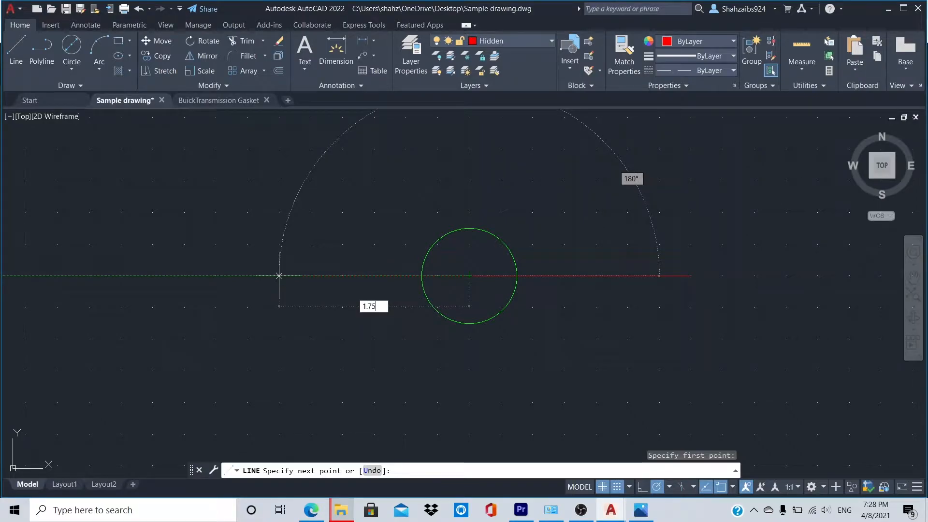
{"action": "type", "text": "75"}
{"action": "key", "text": "Return"}
{"action": "scroll", "coordinate": [385, 274], "scroll_direction": "down", "scroll_amount": 2}
{"action": "key", "text": "Escape"}
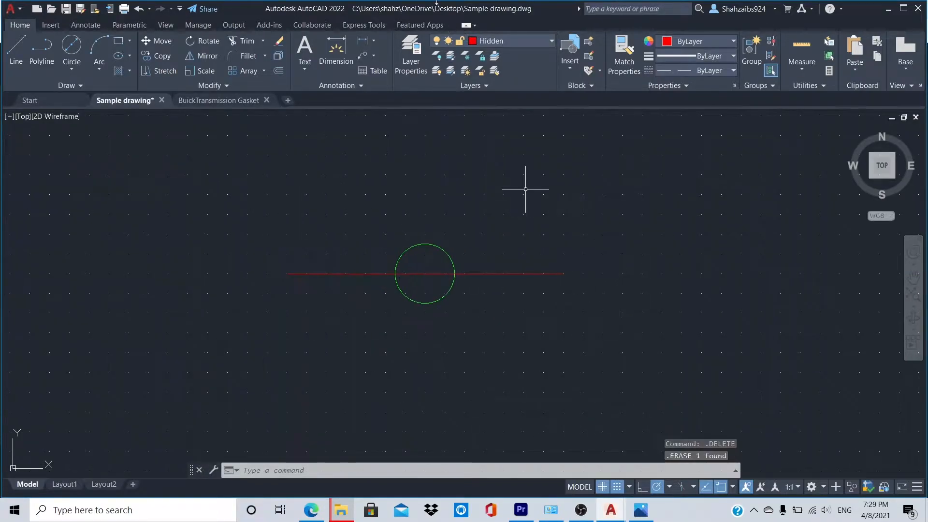
On the Object layer, draw a circle of diameter 0.375 centred on the right end of the horizontal line.
{"action": "left_click", "coordinate": [482, 41]}
{"action": "left_click", "coordinate": [508, 154]}
{"action": "left_click", "coordinate": [16, 47]}
{"action": "left_click", "coordinate": [72, 47]}
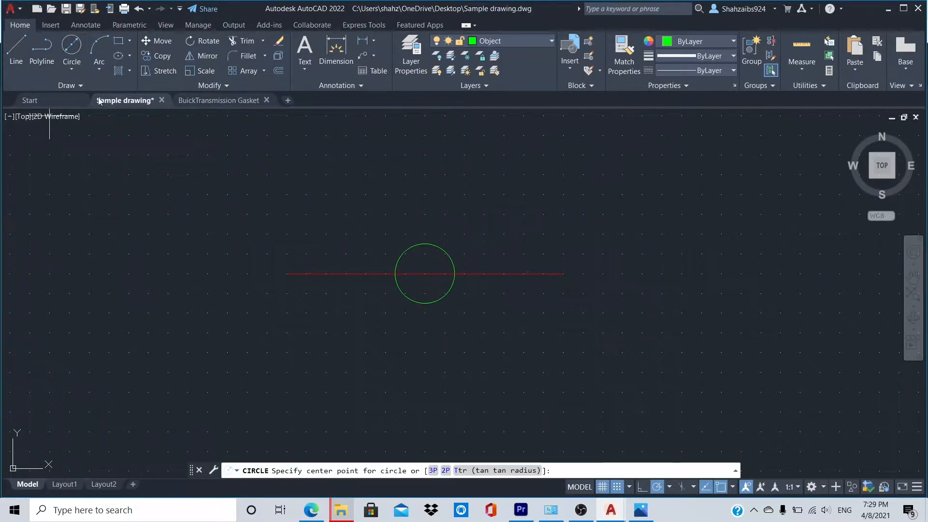
{"action": "left_click", "coordinate": [72, 69]}
{"action": "left_click", "coordinate": [33, 114]}
{"action": "left_click", "coordinate": [563, 274]}
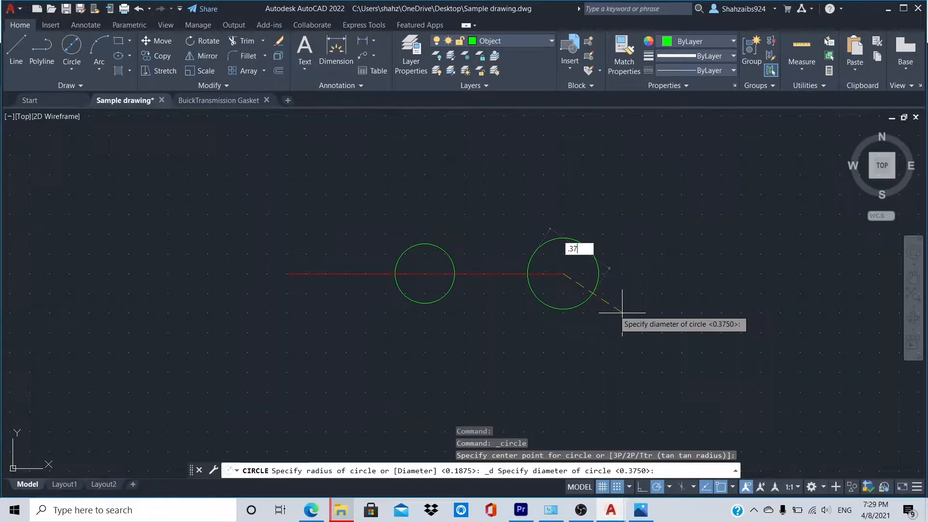
{"action": "key", "text": "Return"}
Draw a larger concentric circle by centre and radius around the small circle at the line's right end.
{"action": "left_click", "coordinate": [71, 69]}
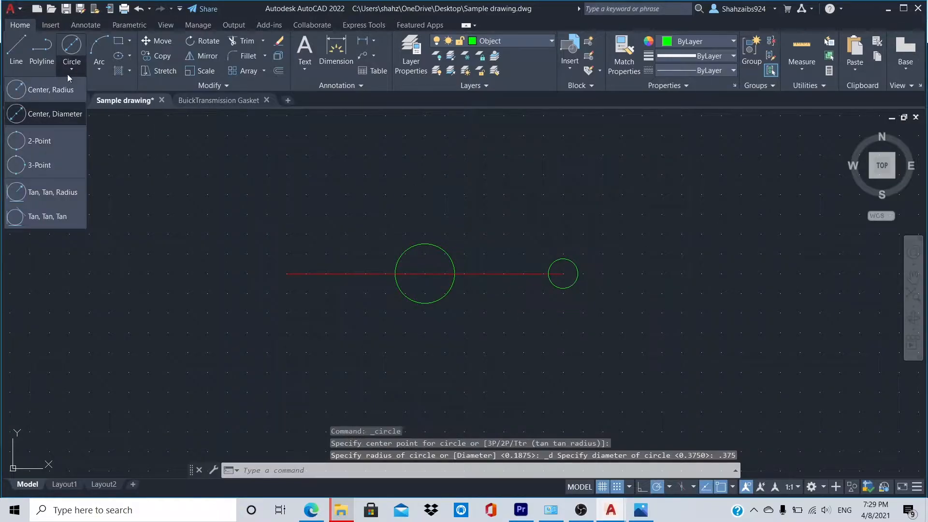
{"action": "left_click", "coordinate": [50, 89]}
{"action": "left_click", "coordinate": [564, 274]}
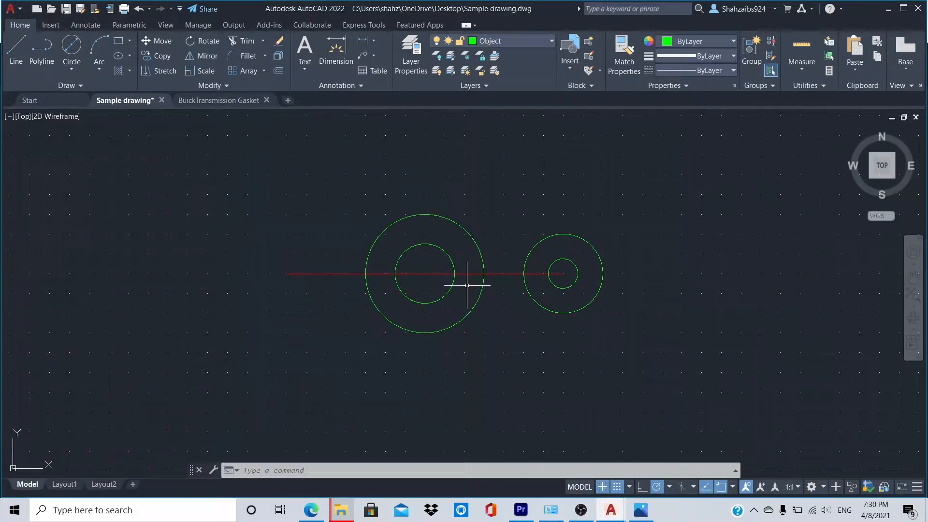
Draw a circle of diameter 0.5 at the shared centre of the middle circles.
{"action": "left_click", "coordinate": [70, 47]}
{"action": "left_click", "coordinate": [425, 274]}
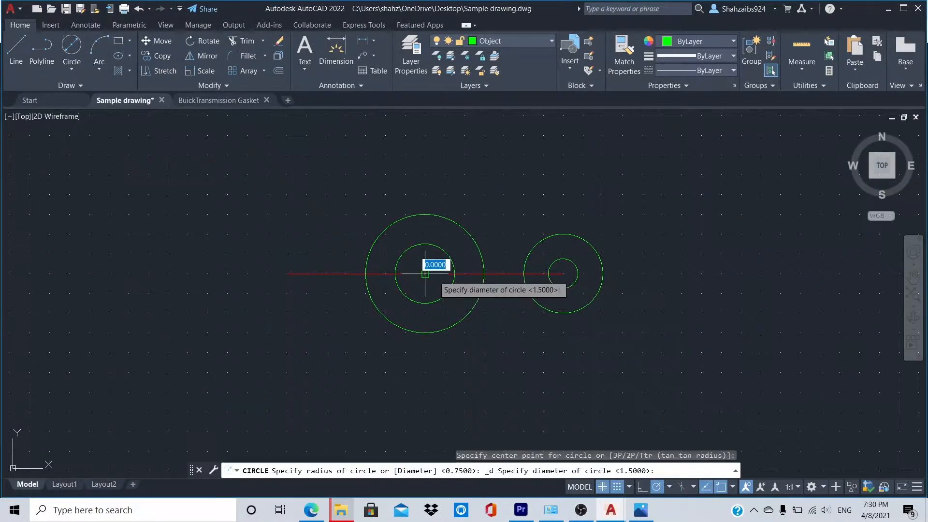
{"action": "type", "text": "d"}
{"action": "key", "text": "Return"}
{"action": "type", "text": ".5"}
{"action": "key", "text": "Return"}
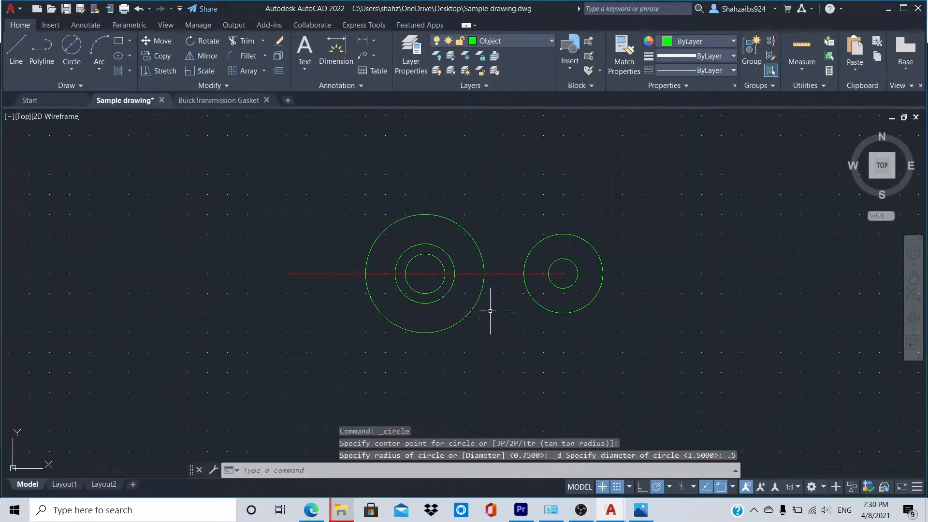
Draw a circle of diameter 0.375 centred on the left end of the horizontal line.
{"action": "left_click", "coordinate": [71, 53]}
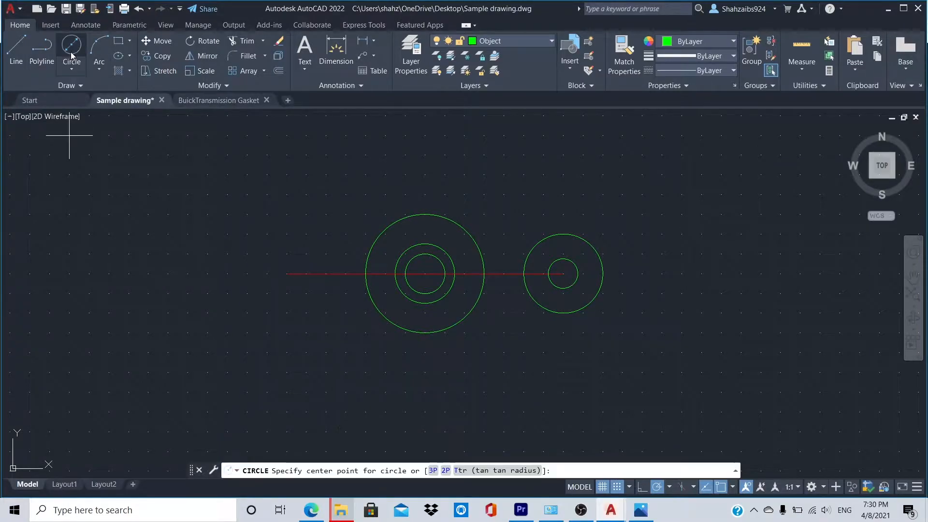
{"action": "left_click", "coordinate": [70, 61]}
{"action": "left_click", "coordinate": [63, 115]}
{"action": "left_click", "coordinate": [287, 274]}
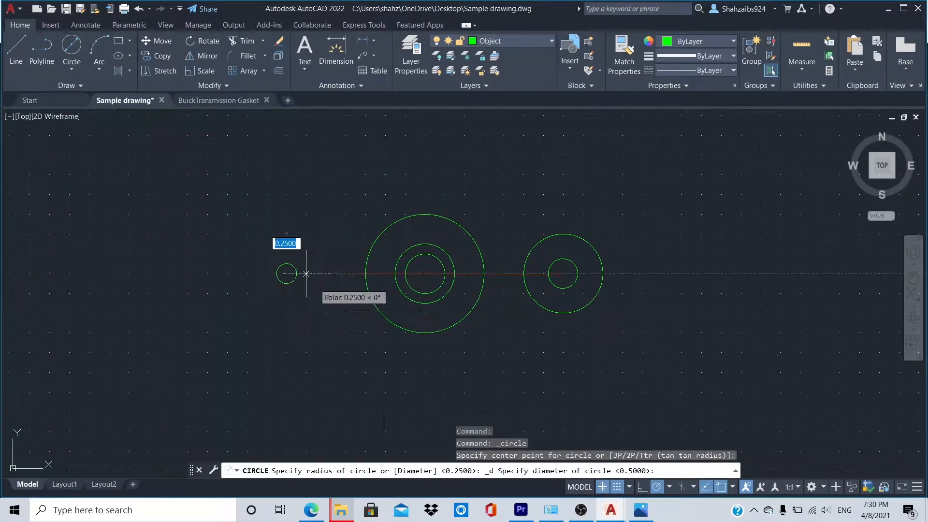
{"action": "type", "text": ".375"}
{"action": "key", "text": "Return"}
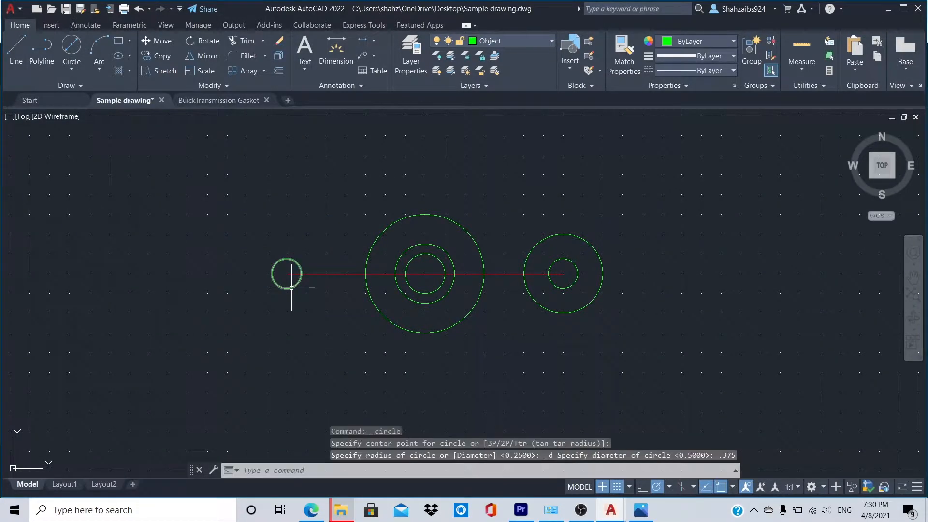
Draw a concentric circle of radius 0.5 around the small circle at the line's left end.
{"action": "left_click", "coordinate": [71, 69]}
{"action": "left_click", "coordinate": [44, 90]}
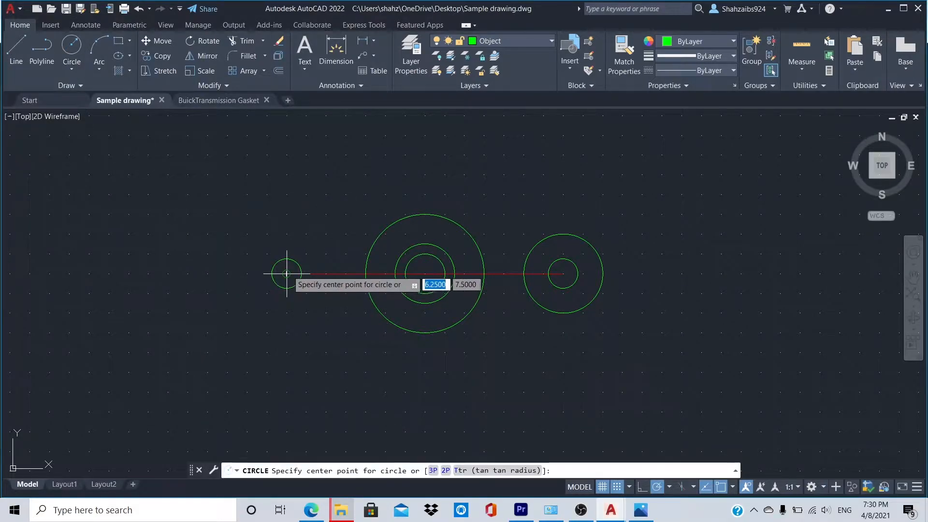
{"action": "left_click", "coordinate": [287, 274]}
{"action": "type", "text": ".5"}
{"action": "key", "text": "Return"}
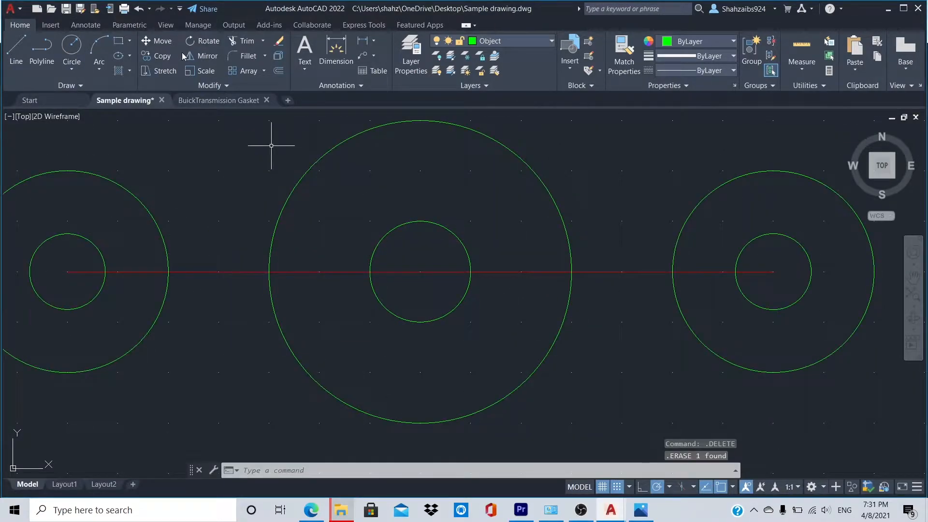
{"action": "left_click", "coordinate": [71, 69]}
{"action": "left_click", "coordinate": [58, 120]}
{"action": "left_click", "coordinate": [420, 272]}
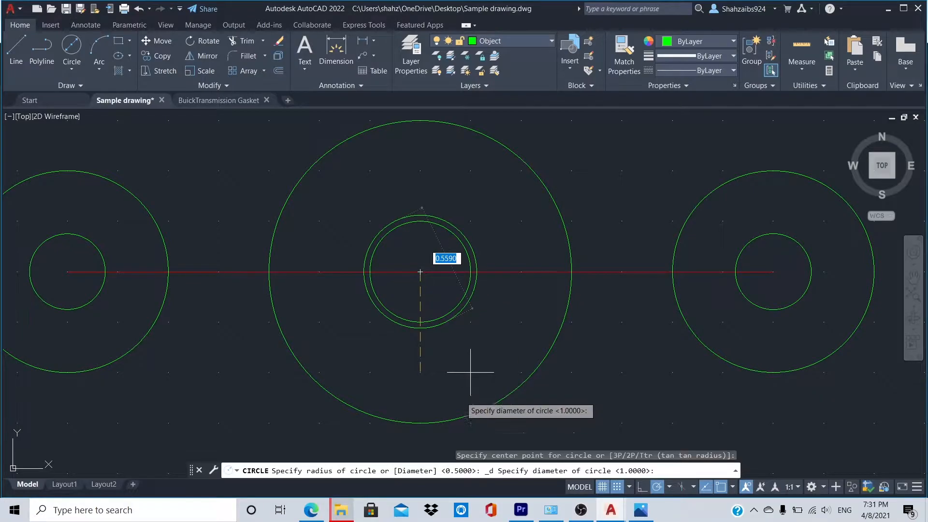
{"action": "left_click", "coordinate": [470, 423]}
{"action": "left_click", "coordinate": [396, 348]}
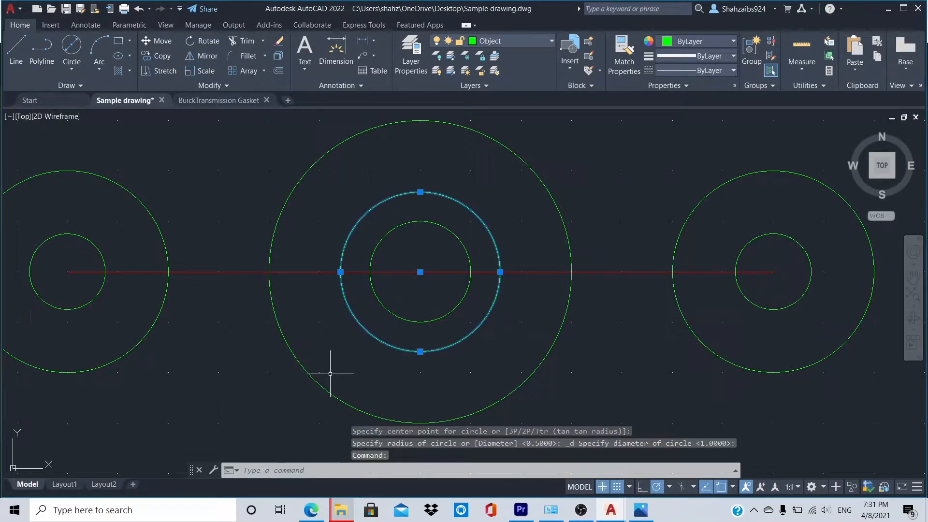
{"action": "type", "text": "e"}
{"action": "key", "text": "Return"}
Draw a circle of diameter 1 at the middle centre, between the 0.5 and outer circles.
{"action": "left_click", "coordinate": [71, 48]}
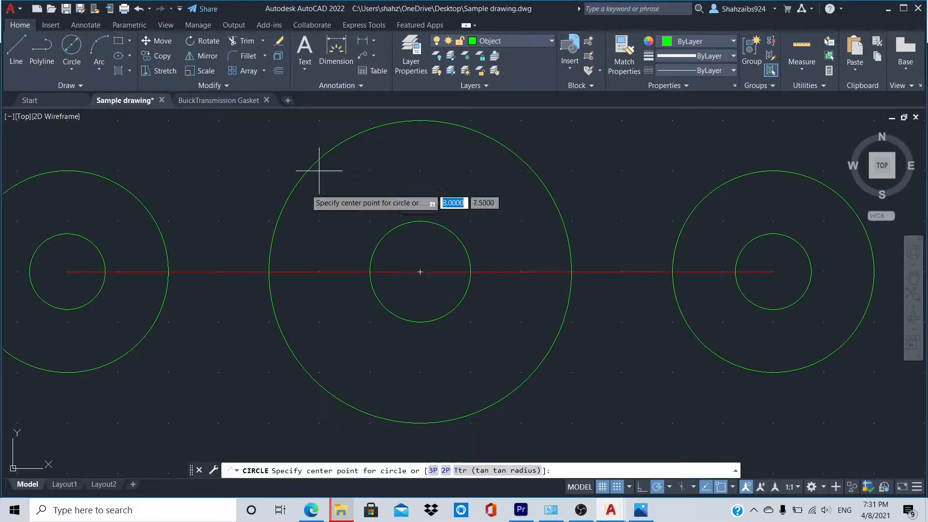
{"action": "left_click", "coordinate": [420, 271]}
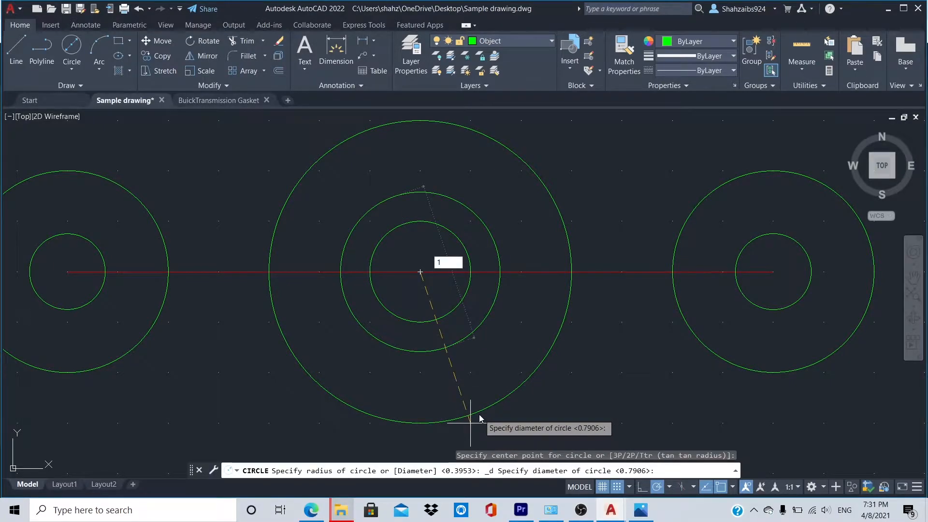
{"action": "key", "text": "Return"}
{"action": "scroll", "coordinate": [476, 299], "scroll_direction": "down", "scroll_amount": 5}
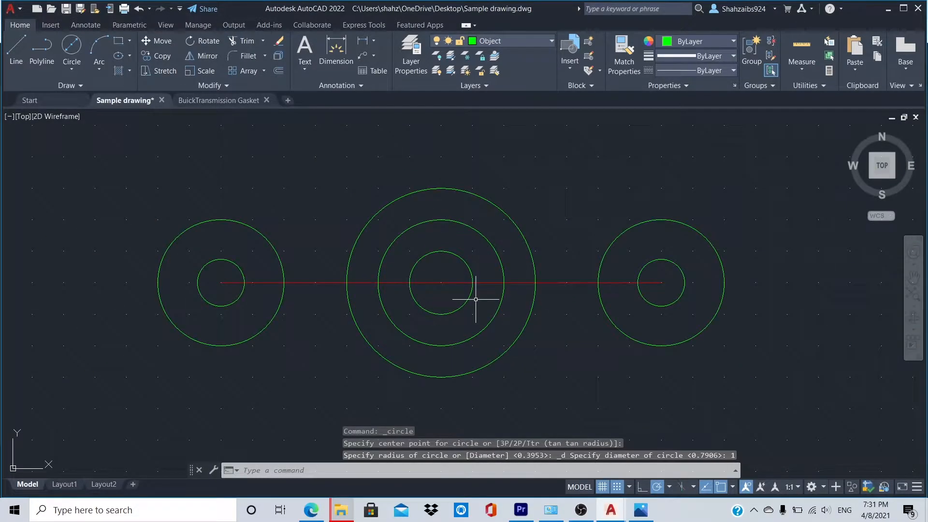
{"action": "scroll", "coordinate": [476, 300], "scroll_direction": "up", "scroll_amount": 2}
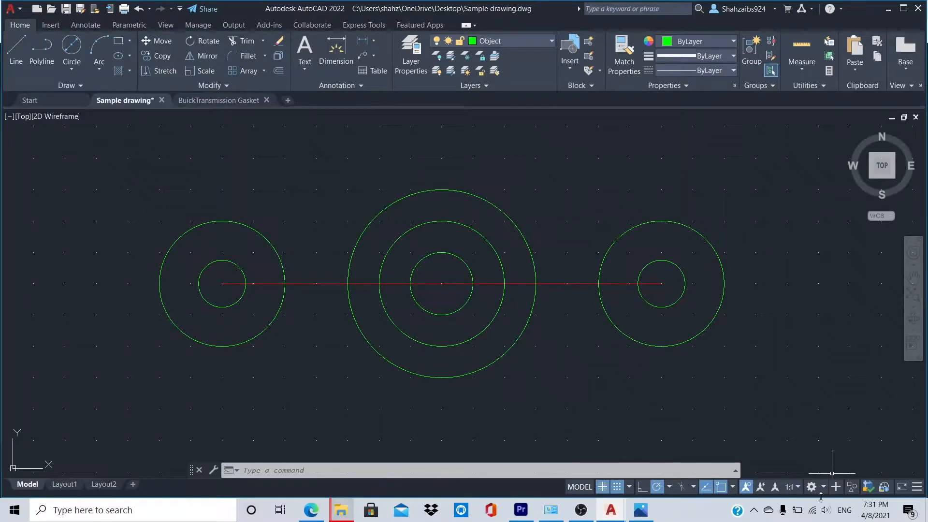
Enable the Tangent object snap.
{"action": "left_click", "coordinate": [797, 488]}
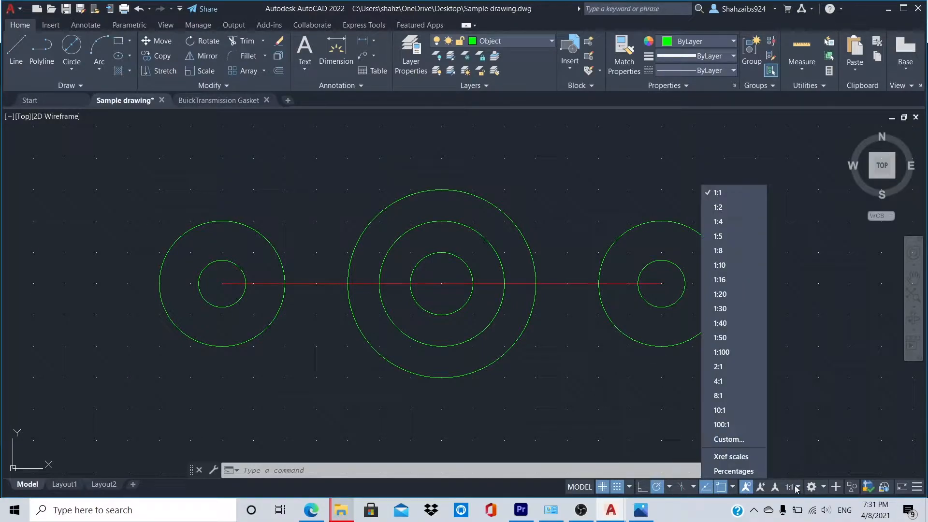
{"action": "left_click", "coordinate": [735, 495]}
{"action": "left_click", "coordinate": [734, 488]}
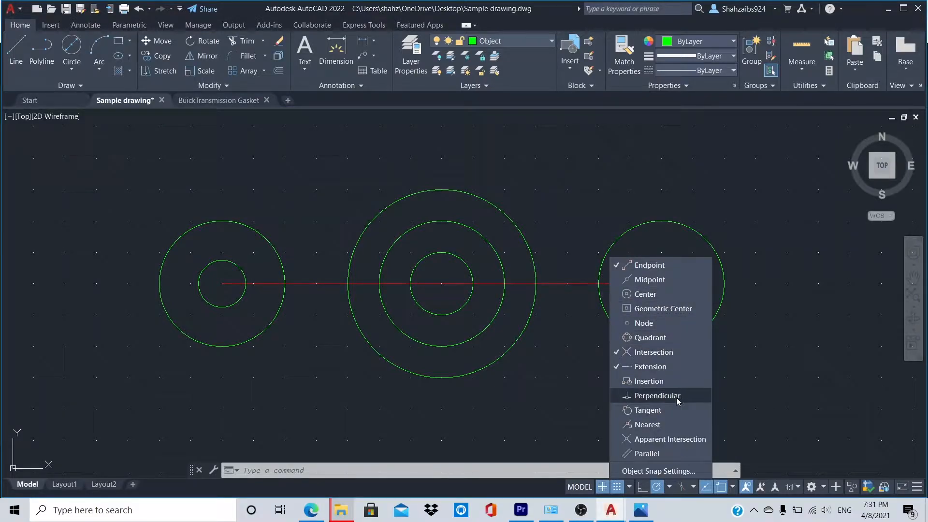
{"action": "left_click", "coordinate": [677, 412]}
{"action": "key", "text": "Escape"}
{"action": "left_click", "coordinate": [55, 162]}
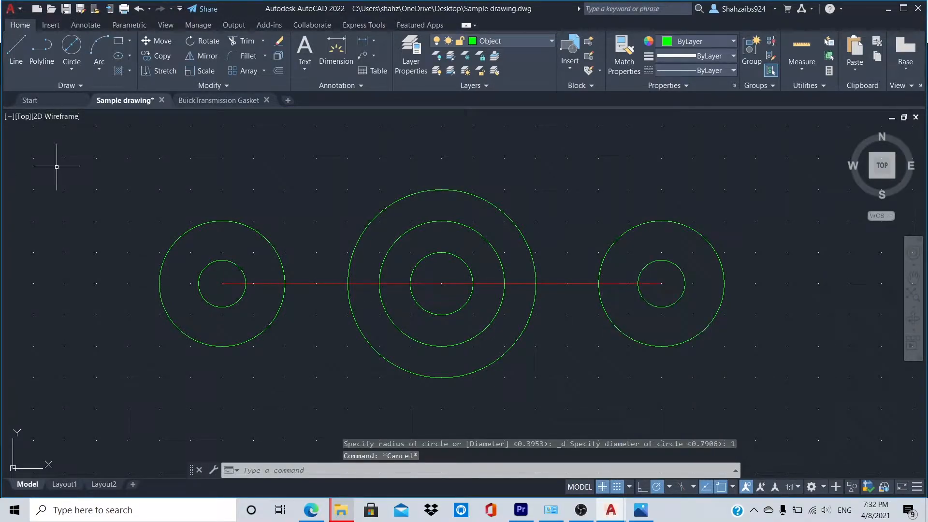
Draw upper tangent lines from the large middle circle to the right and left outer circles.
{"action": "left_click", "coordinate": [17, 49]}
{"action": "left_click", "coordinate": [474, 192]}
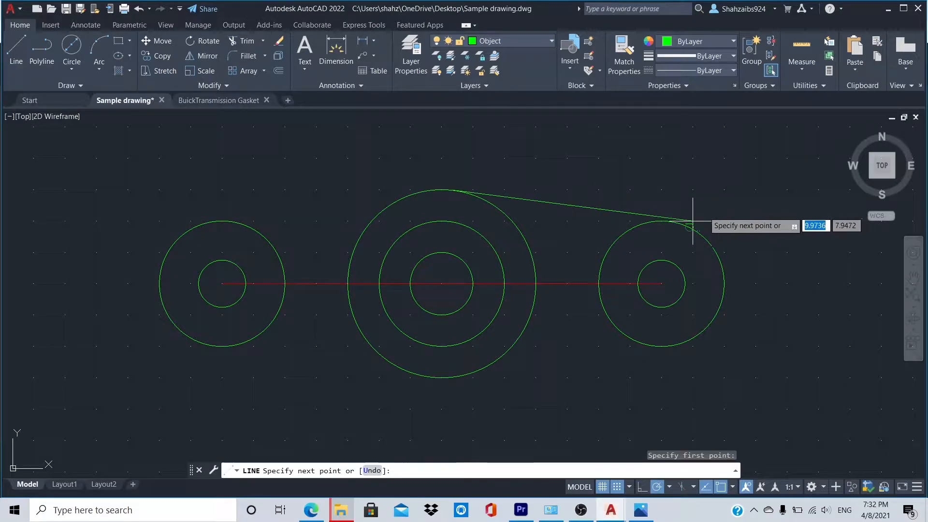
{"action": "left_click", "coordinate": [662, 221]}
{"action": "key", "text": "Escape"}
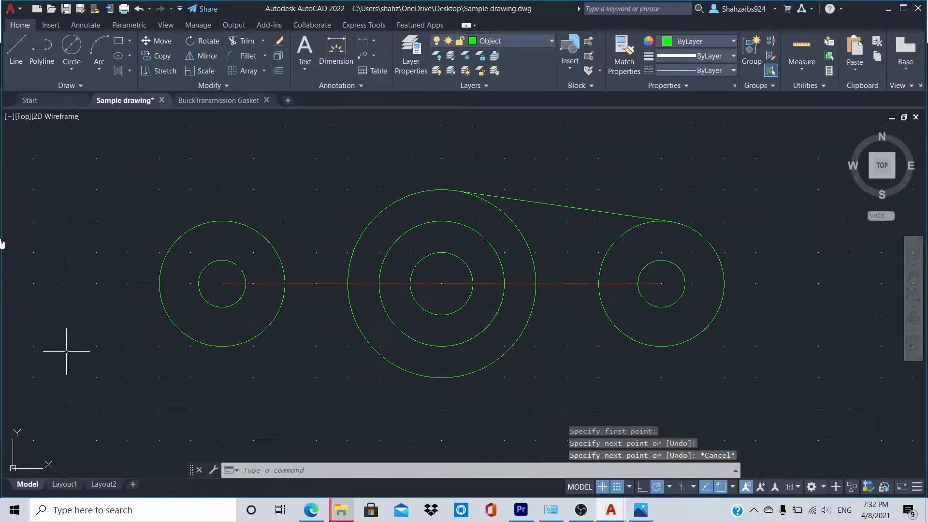
{"action": "left_click", "coordinate": [16, 48]}
{"action": "left_click", "coordinate": [418, 191]}
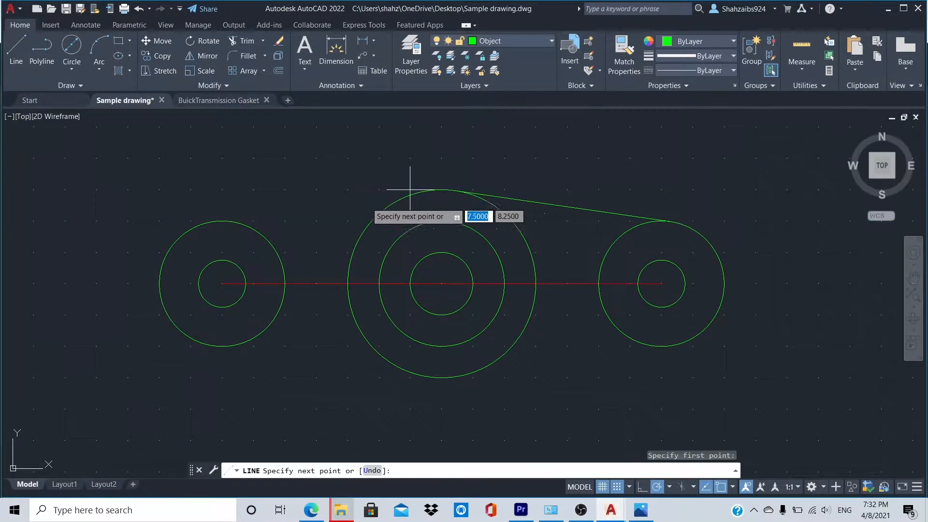
{"action": "left_click", "coordinate": [222, 218]}
{"action": "key", "text": "Escape"}
Draw lower tangent lines joining the left and right outer circles to the large middle circle.
{"action": "left_click", "coordinate": [9, 54]}
{"action": "left_click", "coordinate": [220, 347]}
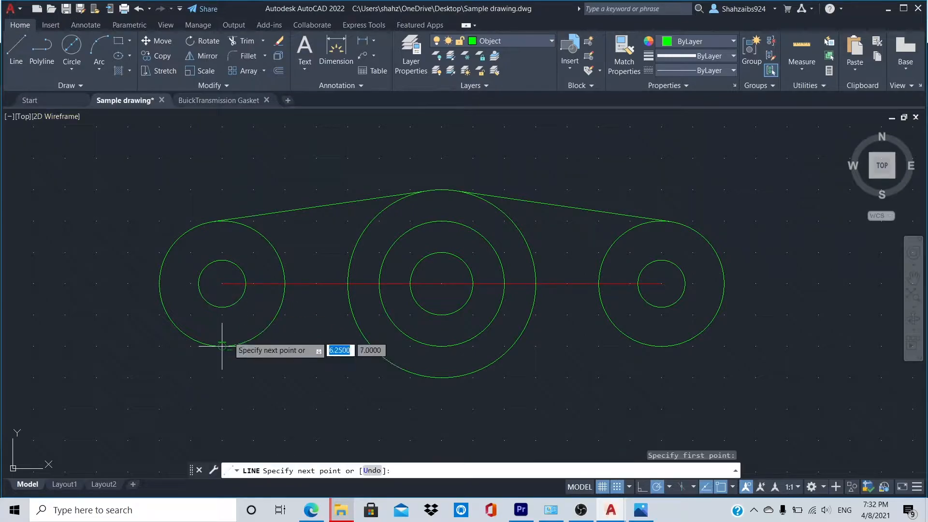
{"action": "left_click", "coordinate": [442, 376]}
{"action": "key", "text": "Escape"}
{"action": "left_click", "coordinate": [9, 48]}
{"action": "left_click", "coordinate": [661, 346]}
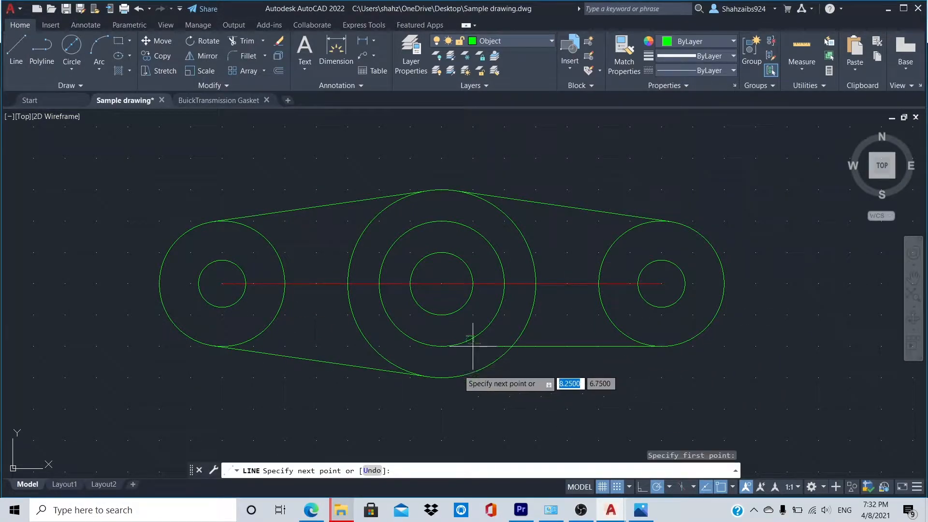
{"action": "left_click", "coordinate": [453, 375]}
{"action": "key", "text": "Escape"}
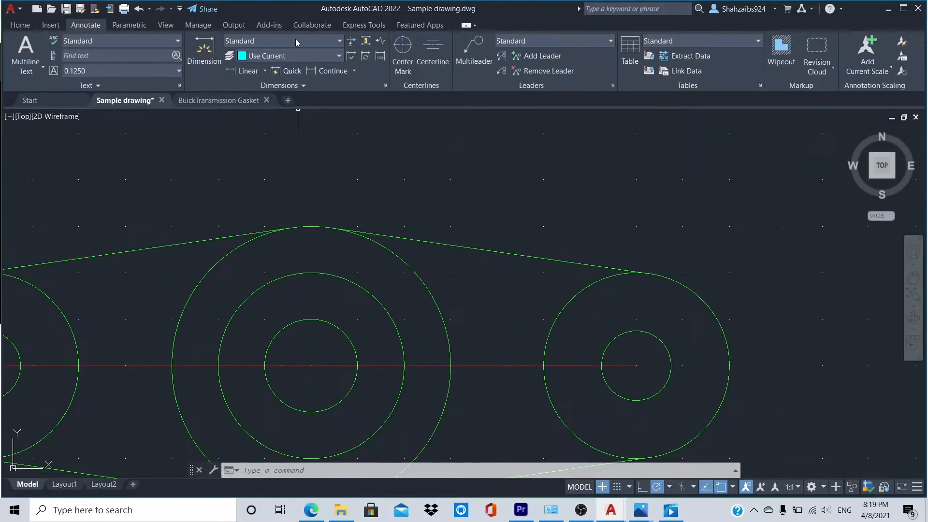
Add a centre mark to the small circle at the line's right end.
{"action": "left_click", "coordinate": [402, 49]}
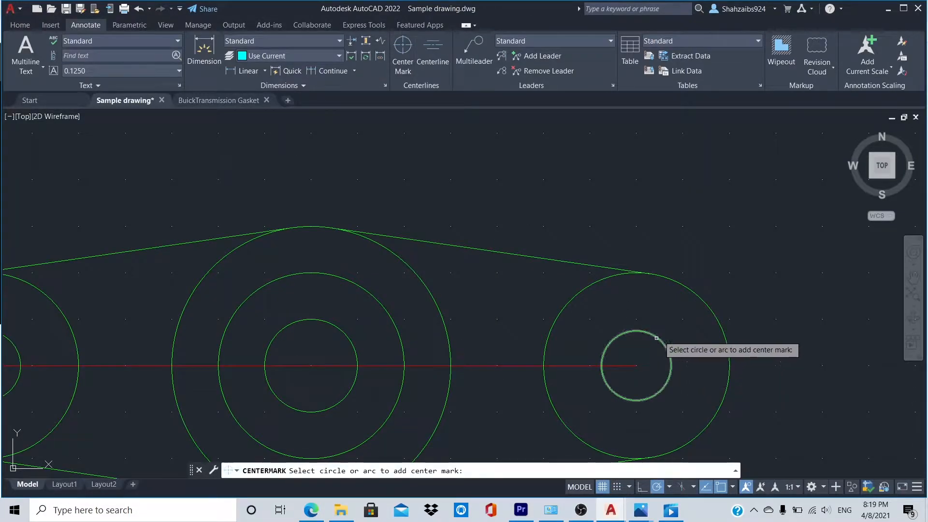
{"action": "left_click", "coordinate": [657, 338]}
{"action": "key", "text": "Escape"}
{"action": "key", "text": "Escape"}
Set the left, right, top and bottom extensions of the right circle's centre mark to 0.05.
{"action": "left_click", "coordinate": [636, 366]}
{"action": "right_click", "coordinate": [637, 366]}
{"action": "left_click", "coordinate": [680, 344]}
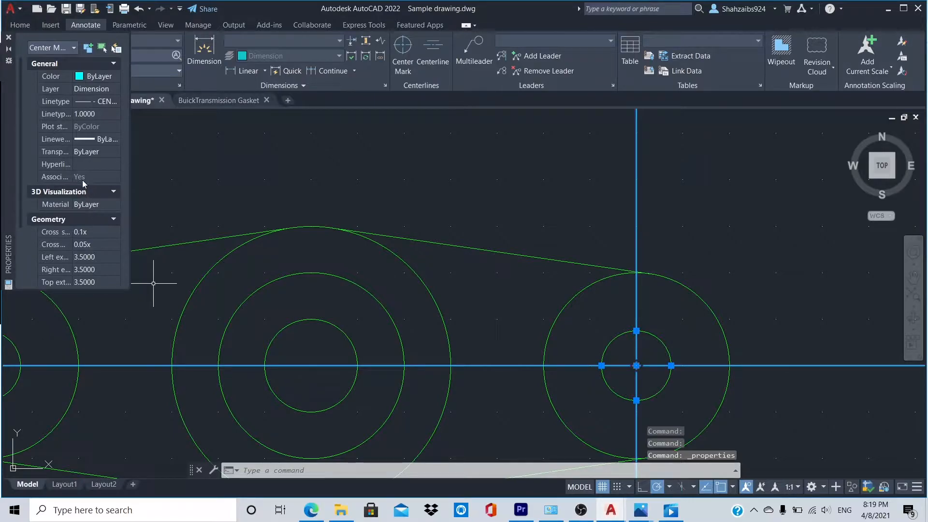
{"action": "scroll", "coordinate": [89, 194], "scroll_direction": "down", "scroll_amount": 3}
{"action": "left_click", "coordinate": [98, 207]}
{"action": "type", "text": "1"}
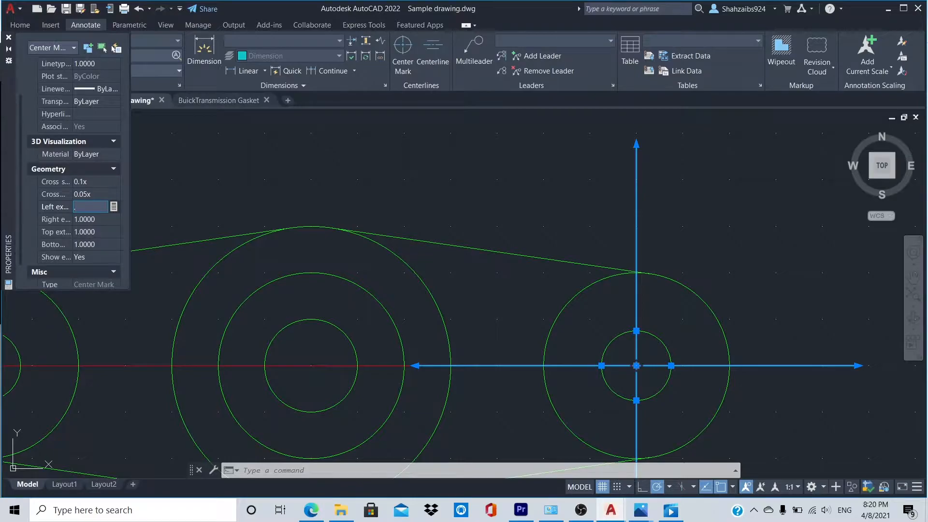
{"action": "left_click", "coordinate": [114, 219]}
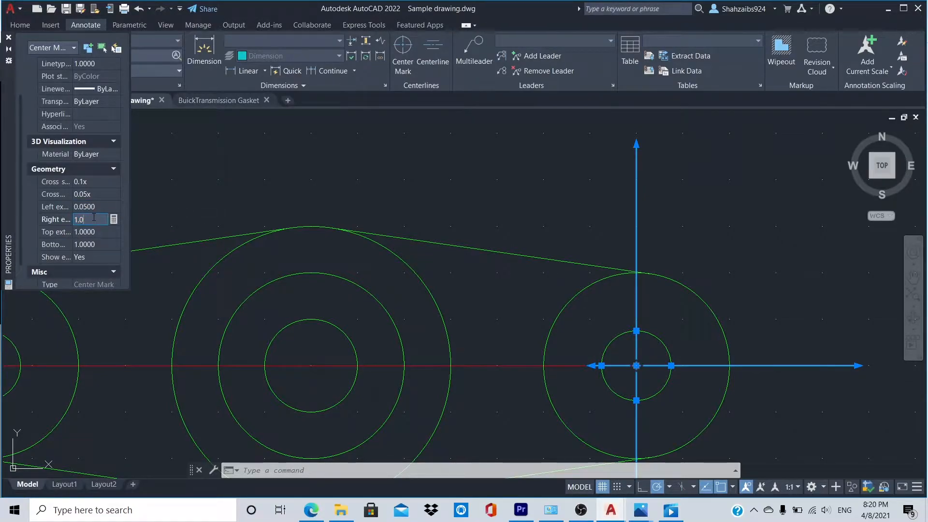
{"action": "type", "text": ".05"}
{"action": "key", "text": "Tab"}
{"action": "type", "text": ".0"}
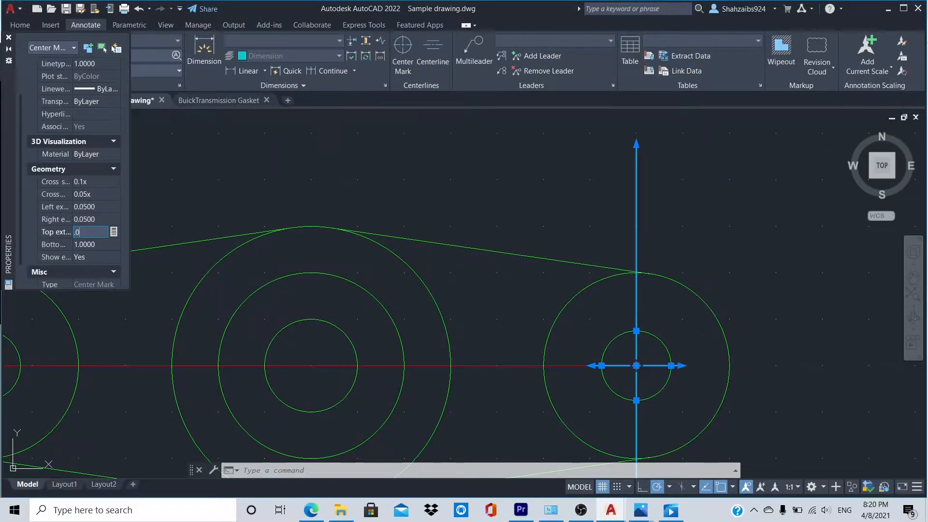
{"action": "type", "text": "5"}
{"action": "key", "text": "Tab"}
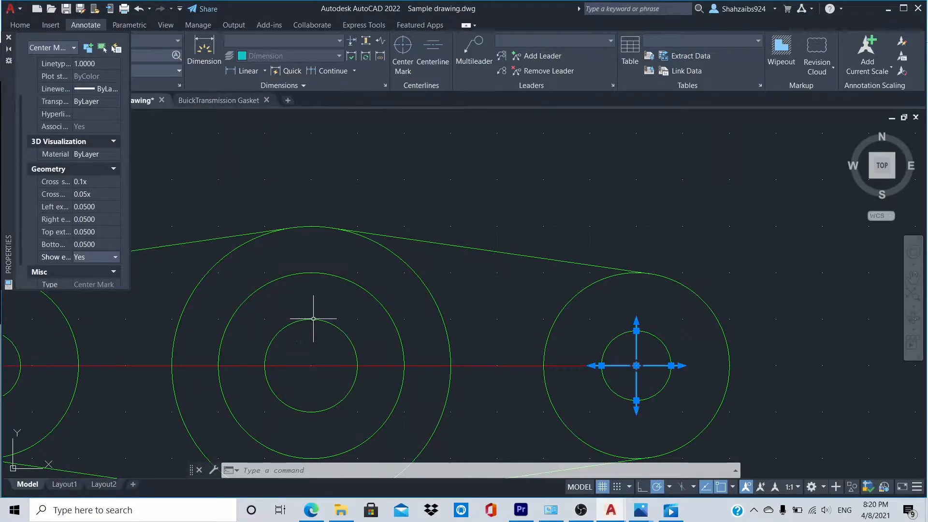
{"action": "scroll", "coordinate": [32, 205], "scroll_direction": "down", "scroll_amount": 1}
{"action": "key", "text": "Escape"}
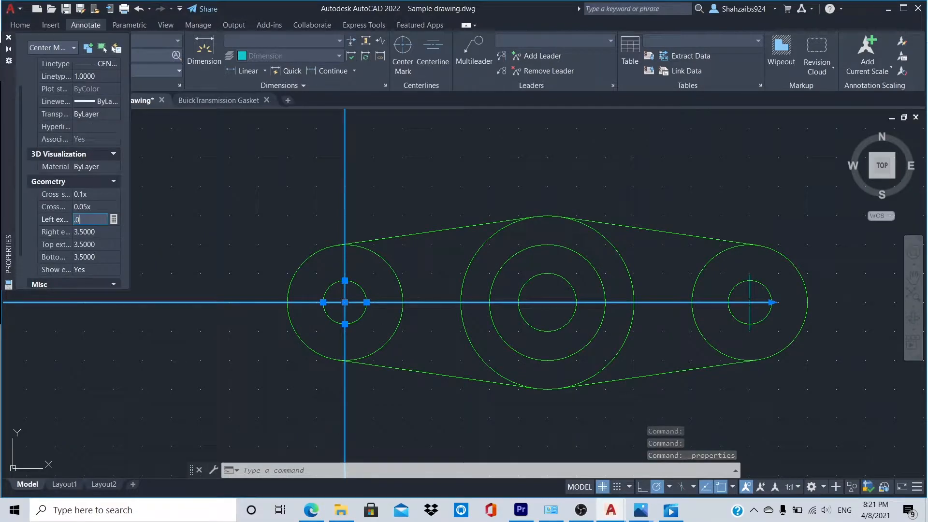
Set all four extensions of the left circle's centre mark to 0.05.
{"action": "left_click", "coordinate": [99, 232]}
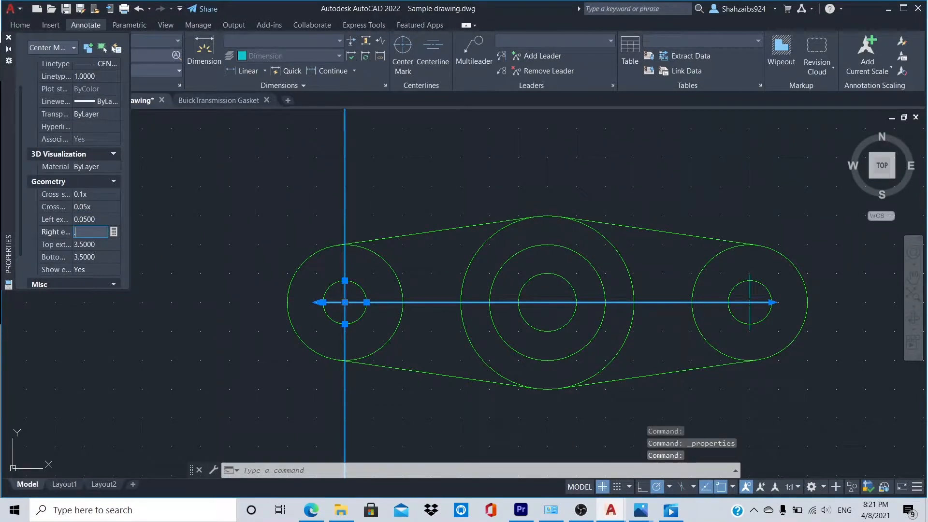
{"action": "key", "text": "Tab"}
{"action": "type", "text": ".0"}
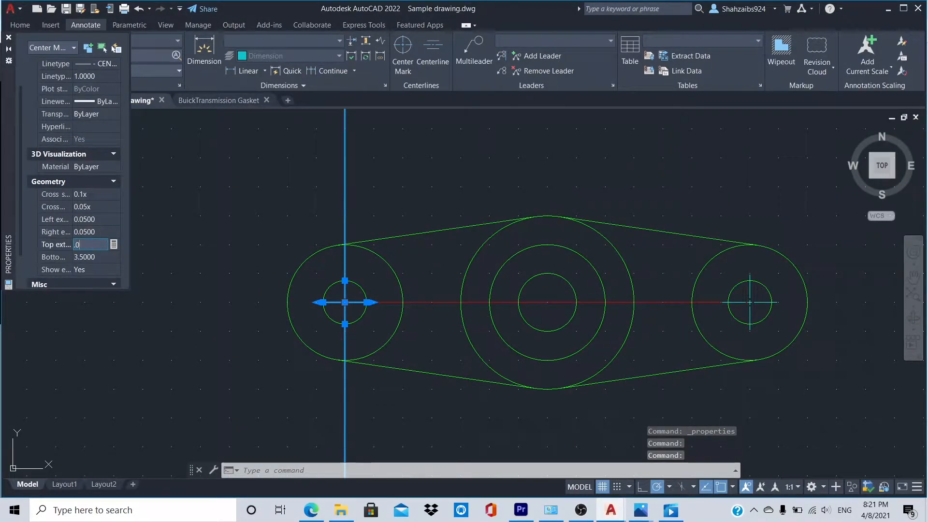
{"action": "type", "text": "5"}
{"action": "key", "text": "Tab"}
{"action": "type", "text": ".0"}
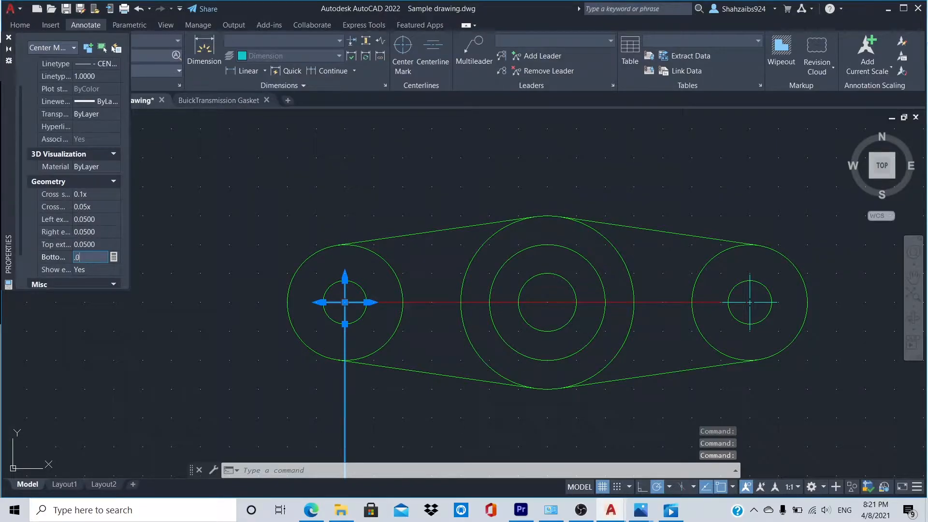
{"action": "type", "text": "5"}
{"action": "key", "text": "Tab"}
{"action": "left_click", "coordinate": [438, 203]}
{"action": "key", "text": "Escape"}
{"action": "key", "text": "Escape"}
Set all four extensions of the middle circle's centre mark to 0.05.
{"action": "left_click_drag", "start_coordinate": [21, 198], "coordinate": [21, 235]}
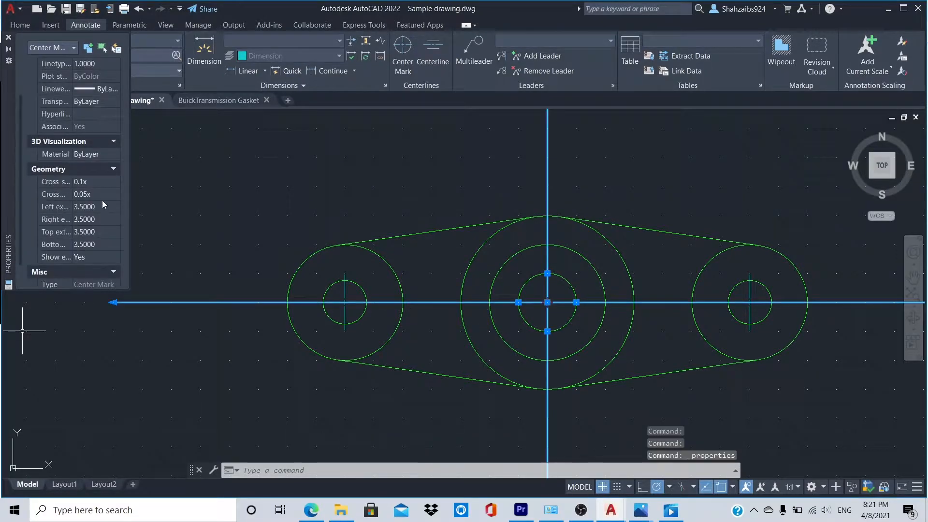
{"action": "type", "text": ".05"}
{"action": "key", "text": "Tab"}
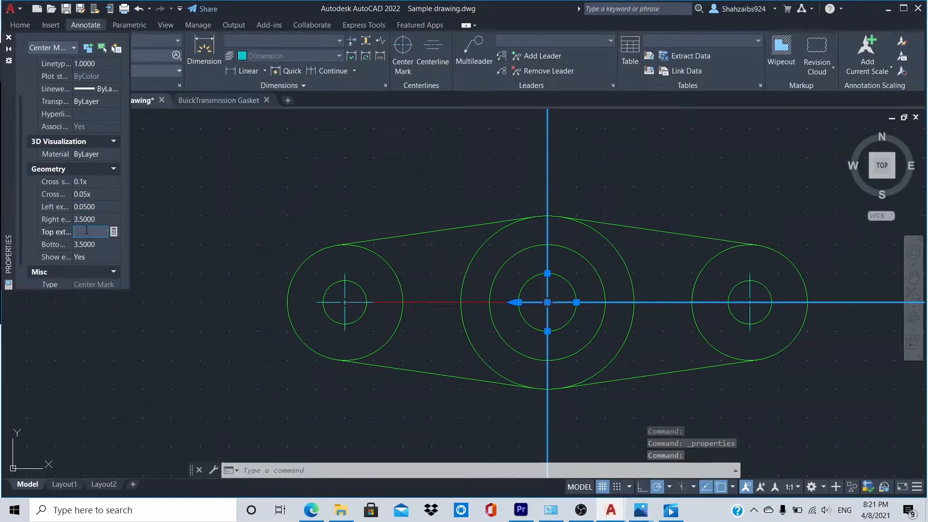
{"action": "type", "text": ".05"}
{"action": "key", "text": "Tab"}
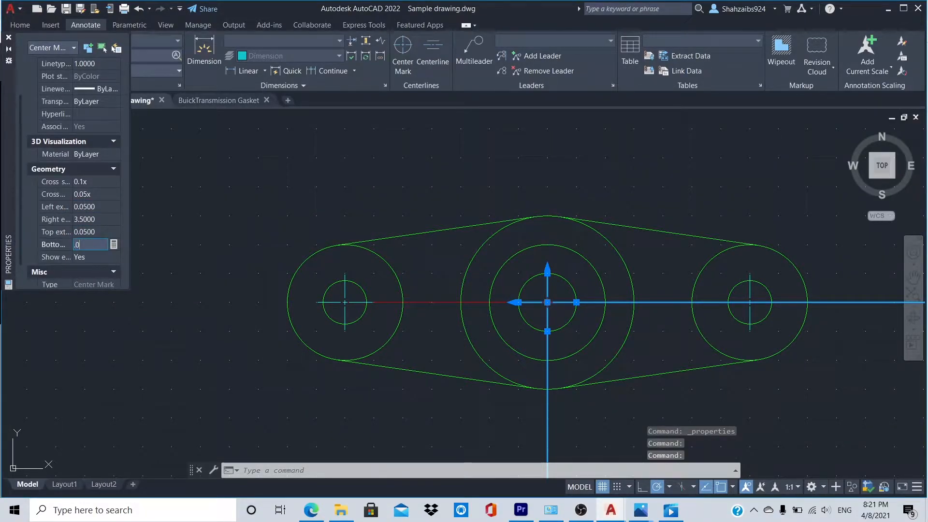
{"action": "type", "text": ".05"}
{"action": "key", "text": "Tab"}
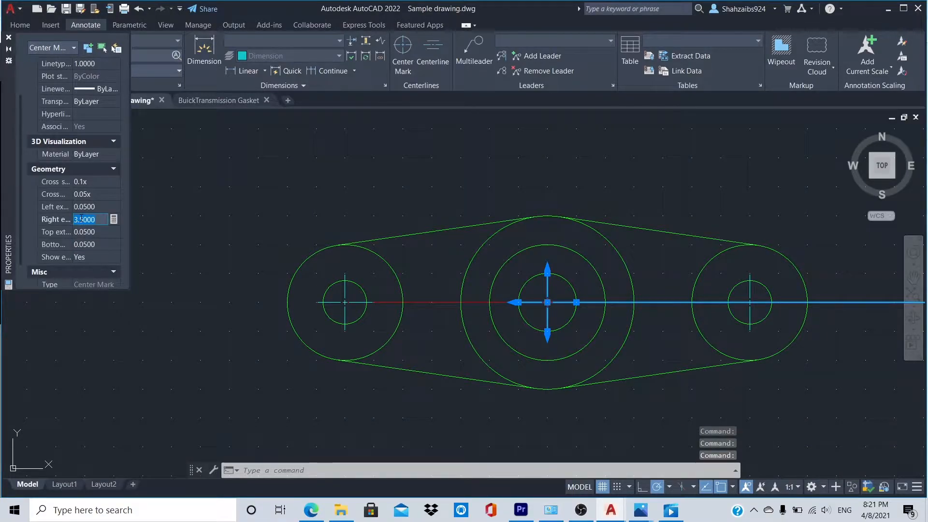
{"action": "key", "text": "Escape"}
{"action": "scroll", "coordinate": [766, 309], "scroll_direction": "down", "scroll_amount": 4}
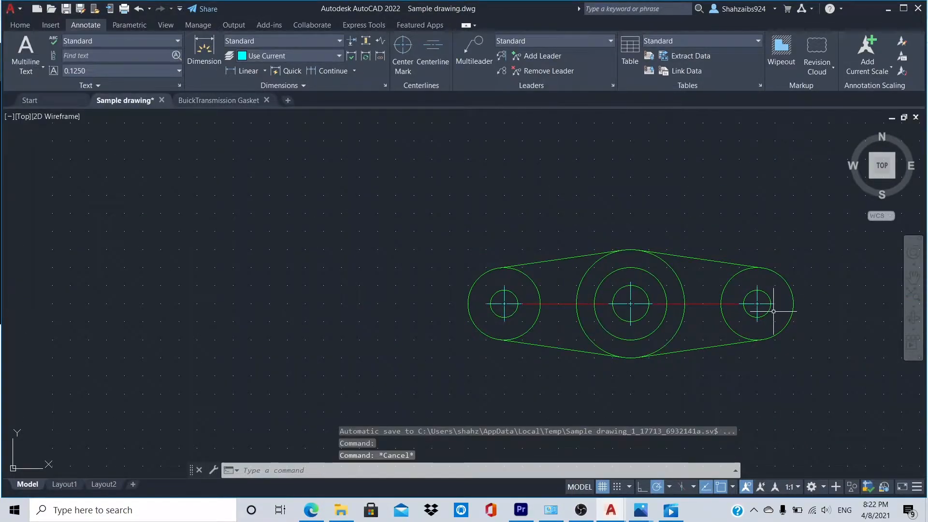
Add a linear dimension between the left and right circle centres, placed well below the part.
{"action": "scroll", "coordinate": [777, 323], "scroll_direction": "up", "scroll_amount": 4}
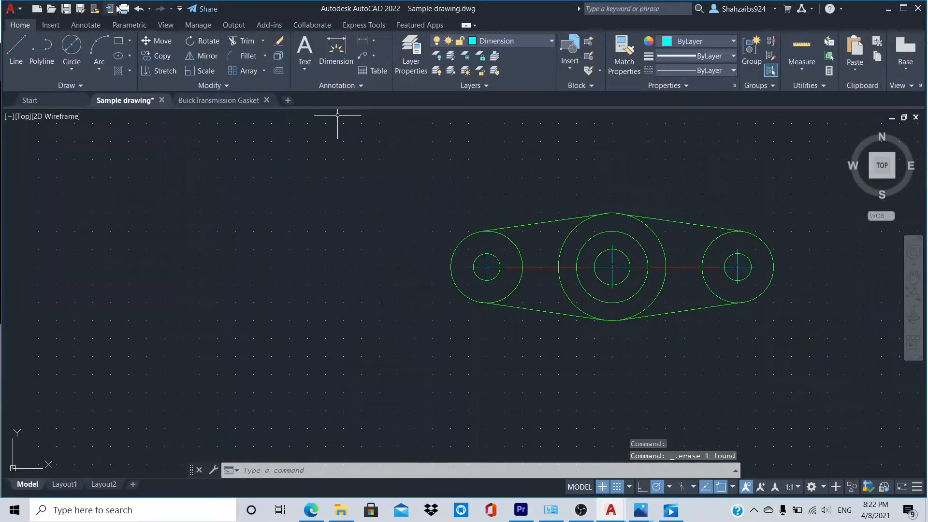
{"action": "left_click", "coordinate": [336, 49]}
{"action": "left_click", "coordinate": [487, 267]}
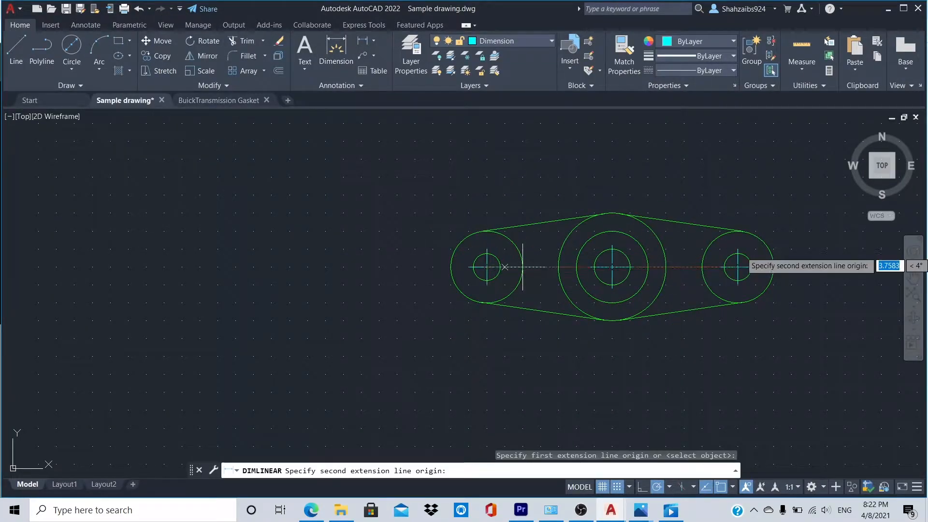
{"action": "left_click", "coordinate": [738, 267]}
{"action": "left_click", "coordinate": [686, 392]}
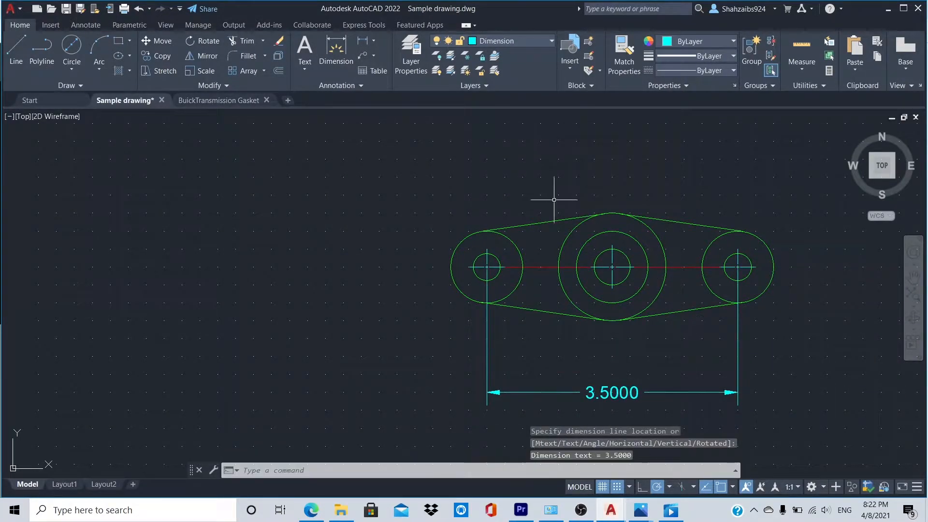
Add a linear dimension from the middle circle's centre to the right circle's centre, above the overall dimension.
{"action": "key", "text": "Return"}
{"action": "left_click", "coordinate": [612, 266]}
{"action": "left_click", "coordinate": [737, 267]}
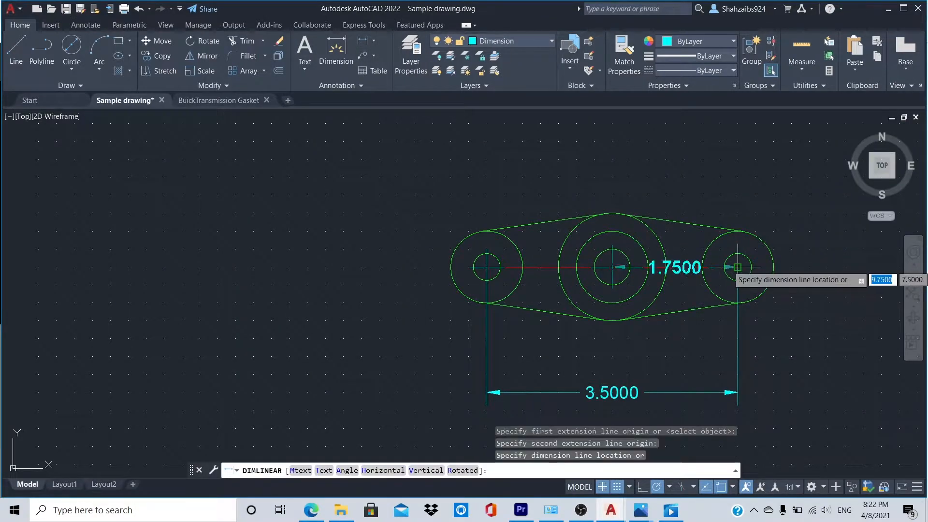
{"action": "left_click", "coordinate": [721, 356]}
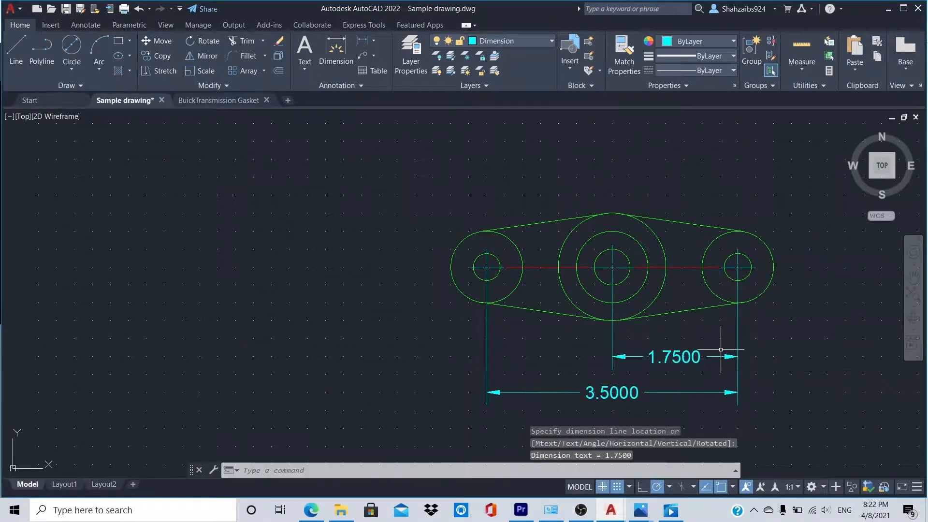
Add a radius dimension to the outer circle at the part's right end, placed above and outside it.
{"action": "left_click", "coordinate": [374, 41]}
{"action": "left_click", "coordinate": [350, 159]}
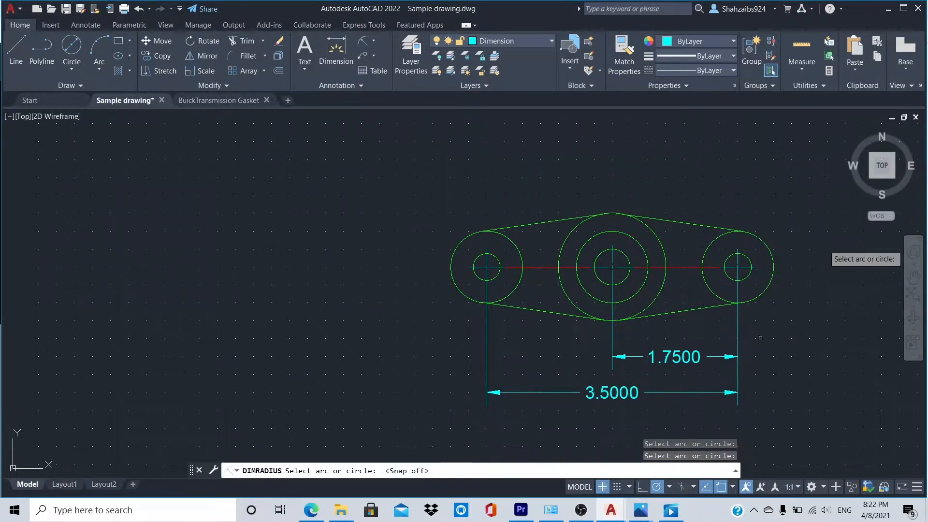
{"action": "left_click", "coordinate": [772, 257]}
{"action": "left_click", "coordinate": [772, 216]}
{"action": "left_click", "coordinate": [493, 43]}
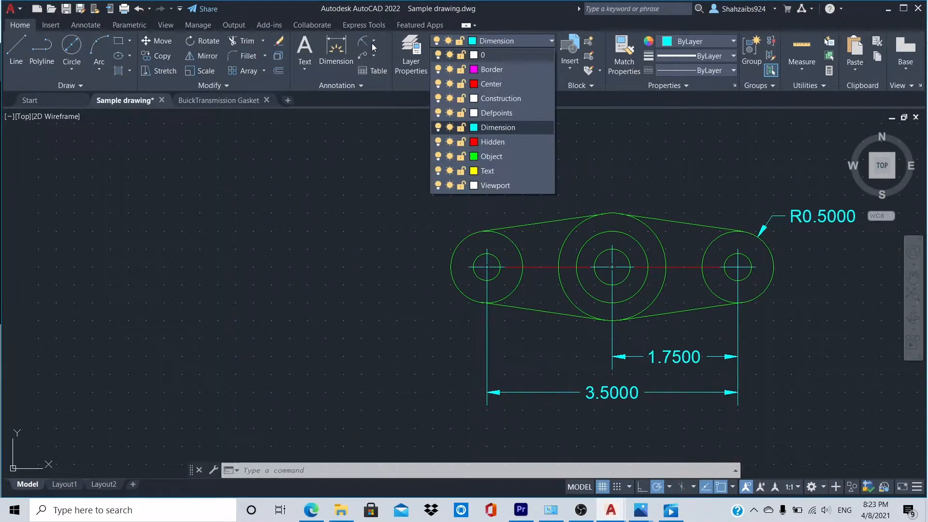
Add a diameter dimension to the small circle at the part's right end, placed below and outside the part.
{"action": "left_click", "coordinate": [374, 41]}
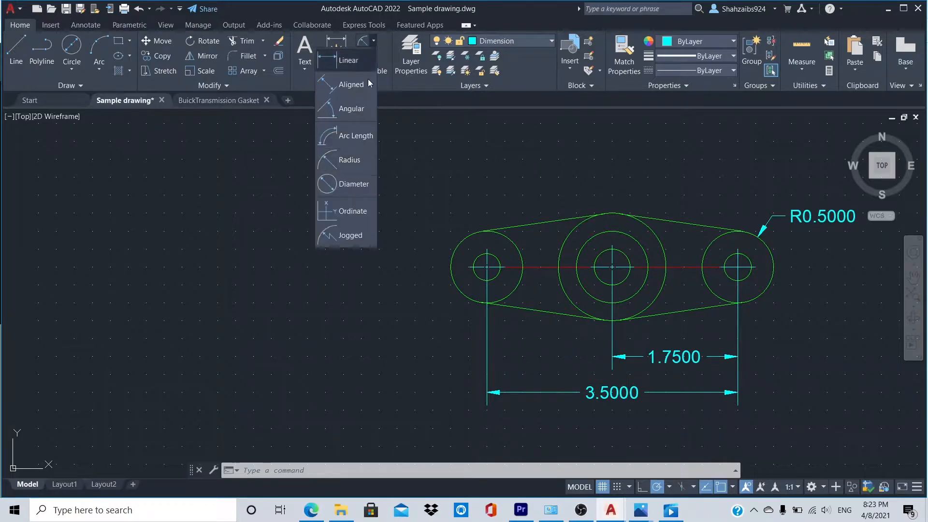
{"action": "left_click", "coordinate": [372, 183]}
{"action": "left_click", "coordinate": [751, 278]}
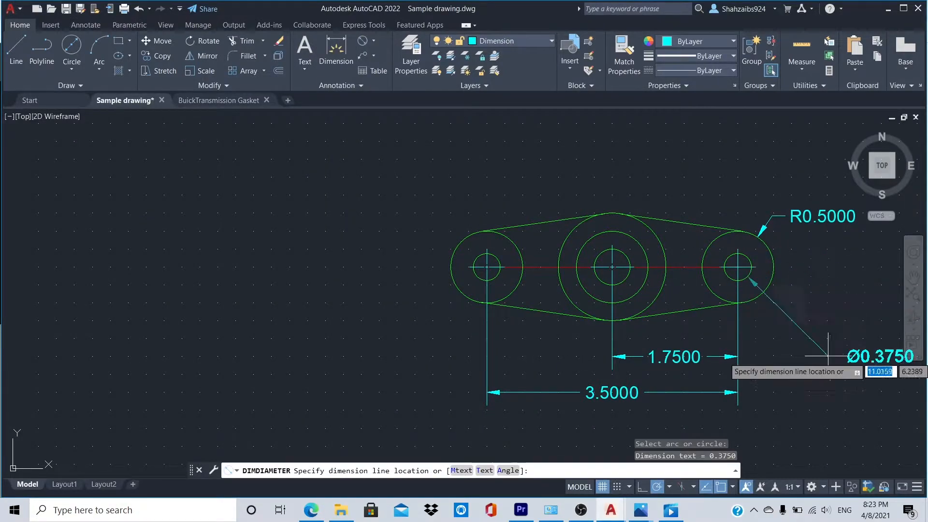
{"action": "left_click", "coordinate": [778, 327]}
Add a diameter dimension to the smallest middle circle, placed above the part.
{"action": "left_click", "coordinate": [372, 42]}
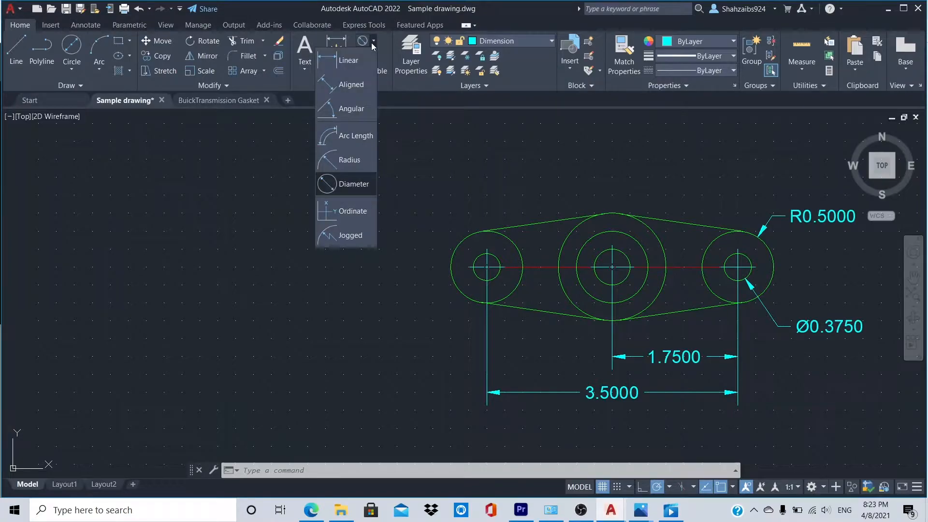
{"action": "left_click", "coordinate": [355, 154]}
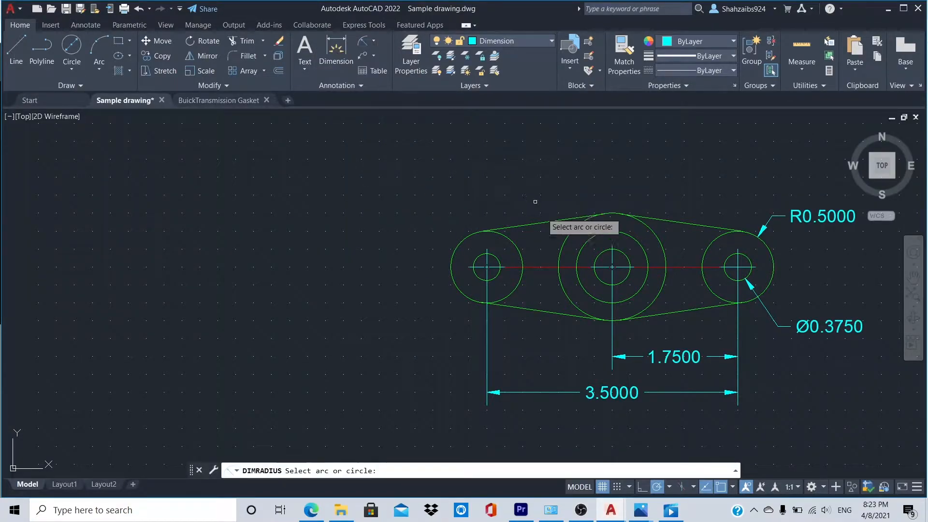
{"action": "left_click", "coordinate": [375, 42]}
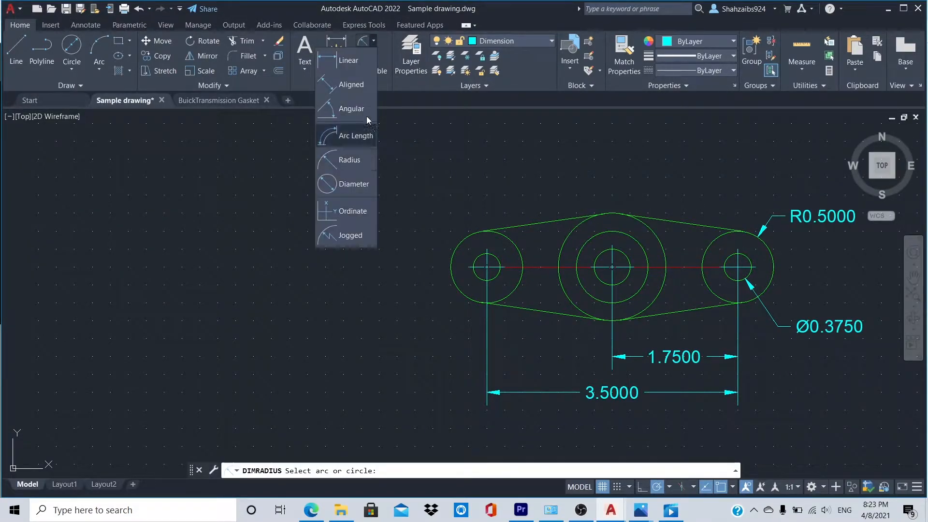
{"action": "left_click", "coordinate": [364, 180]}
{"action": "left_click", "coordinate": [626, 258]}
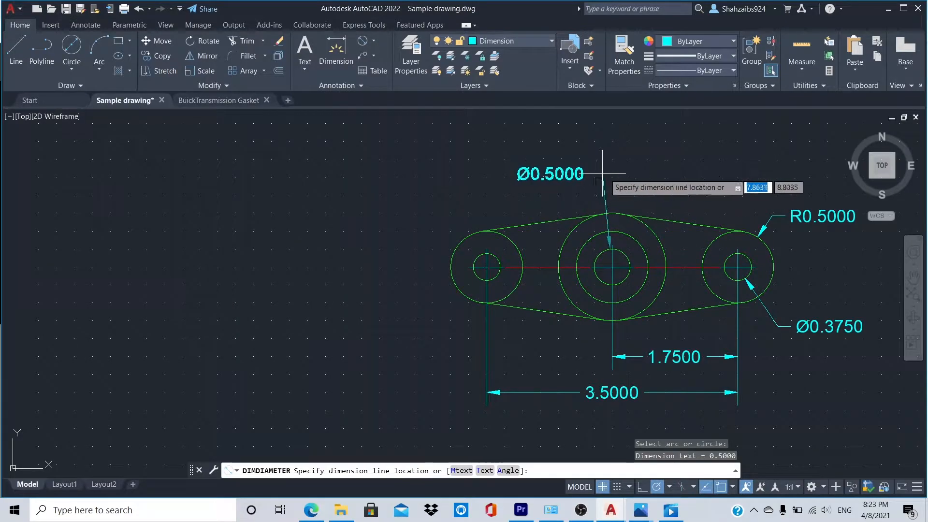
{"action": "left_click", "coordinate": [593, 160]}
Add a diameter dimension to the second-smallest middle circle, placed above the smallest circle's diameter dimension.
{"action": "left_click", "coordinate": [379, 43]}
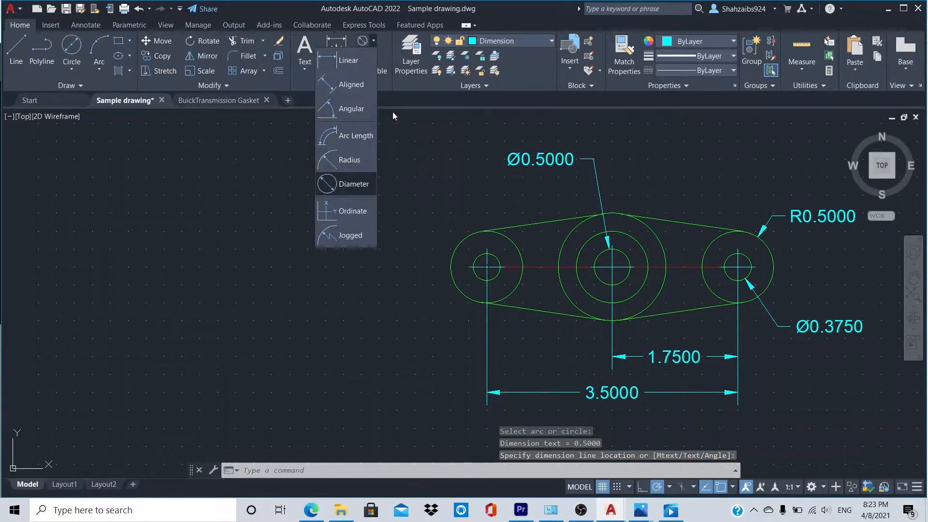
{"action": "left_click", "coordinate": [364, 180]}
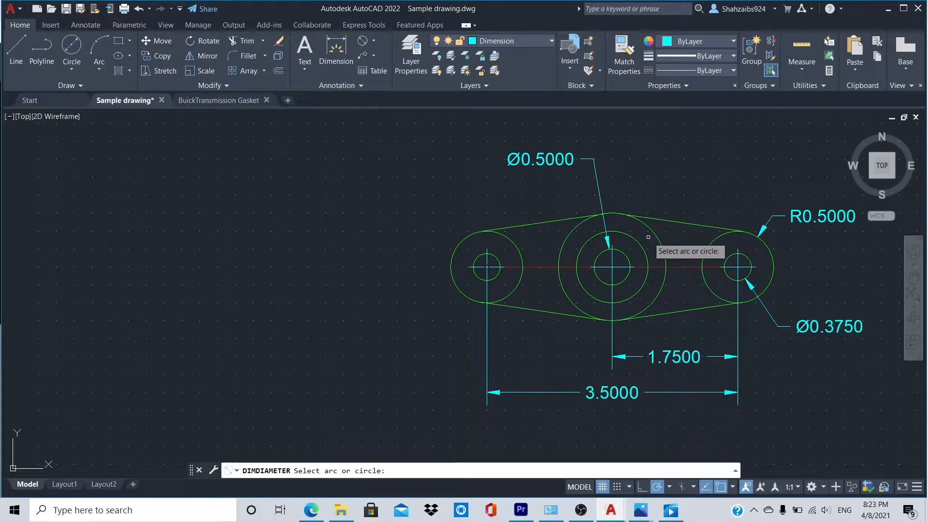
{"action": "left_click", "coordinate": [634, 237]}
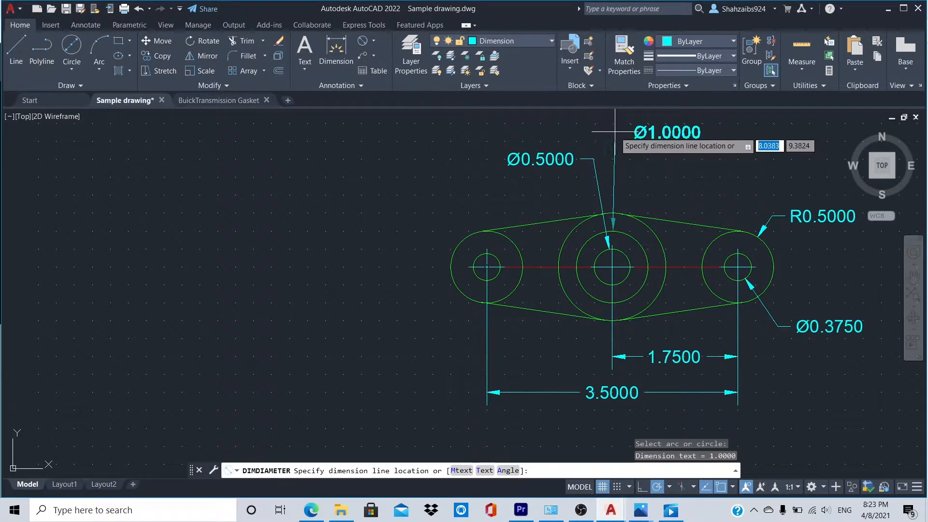
{"action": "left_click", "coordinate": [615, 131]}
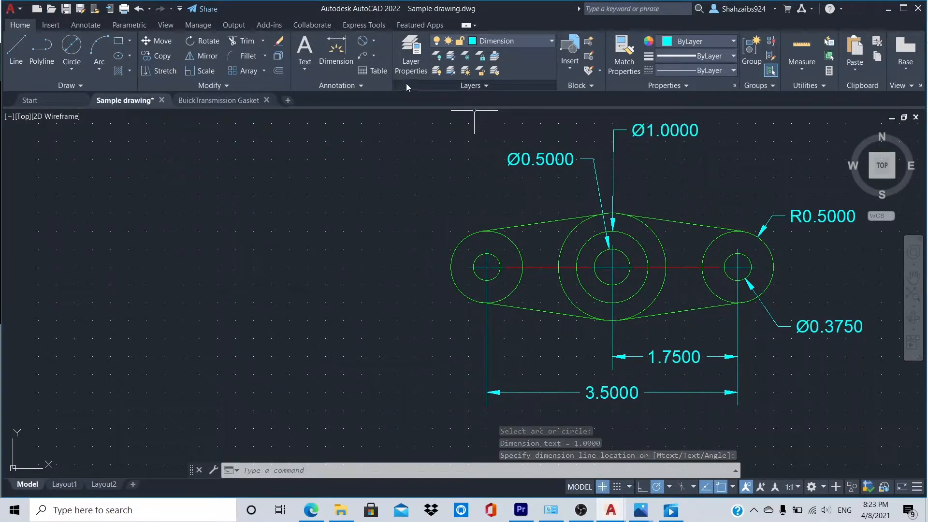
Add another diameter dimension to the second-smallest middle circle, placed above the part toward its right end.
{"action": "key", "text": "Return"}
{"action": "left_click", "coordinate": [640, 237]}
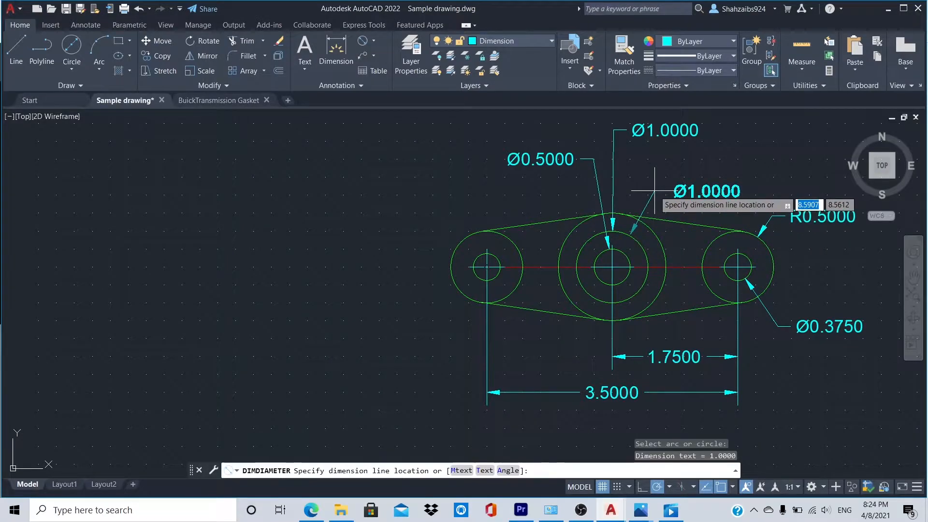
{"action": "left_click", "coordinate": [660, 186]}
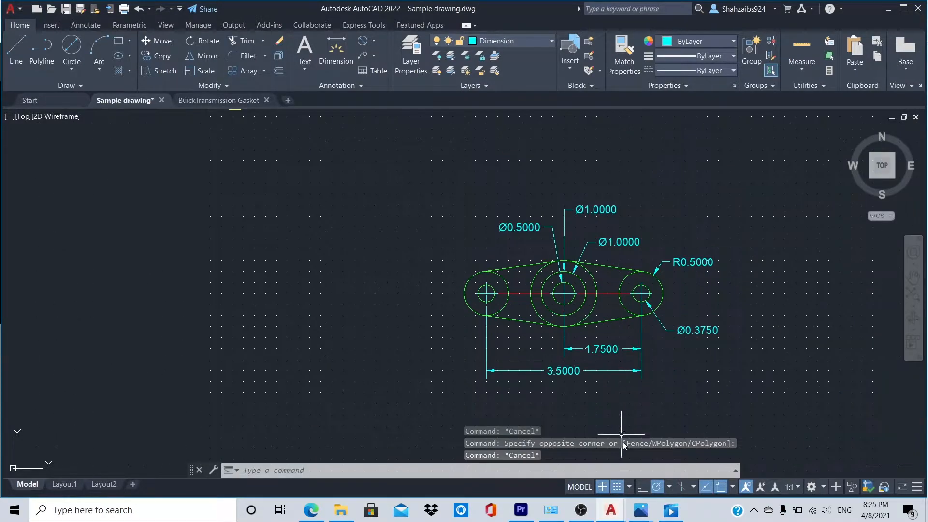
{"action": "scroll", "coordinate": [605, 361], "scroll_direction": "up", "scroll_amount": 3}
{"action": "scroll", "coordinate": [542, 240], "scroll_direction": "down", "scroll_amount": 2}
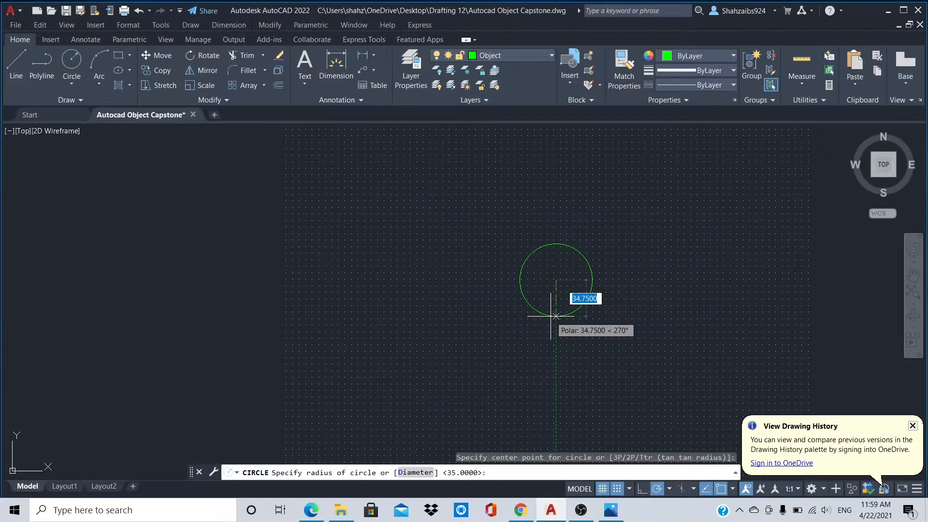
In the Autocad Object Capstone drawing, give the circle a radius of 18 and add a centre mark to it.
{"action": "type", "text": "18"}
{"action": "key", "text": "Return"}
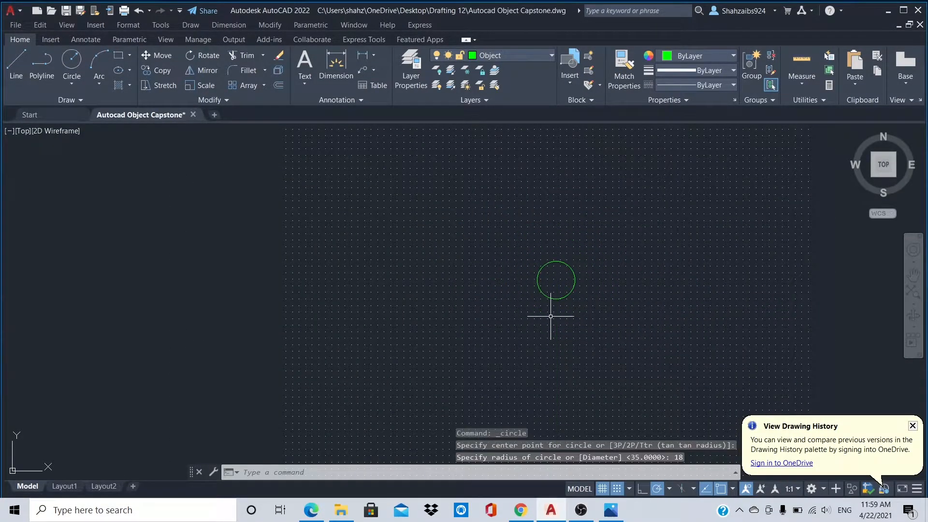
{"action": "left_click", "coordinate": [71, 63]}
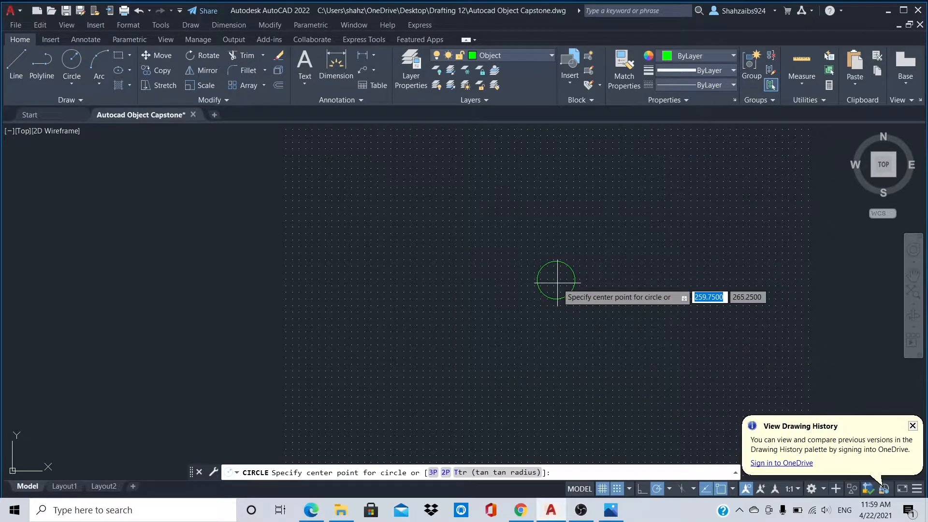
{"action": "left_click", "coordinate": [85, 39]}
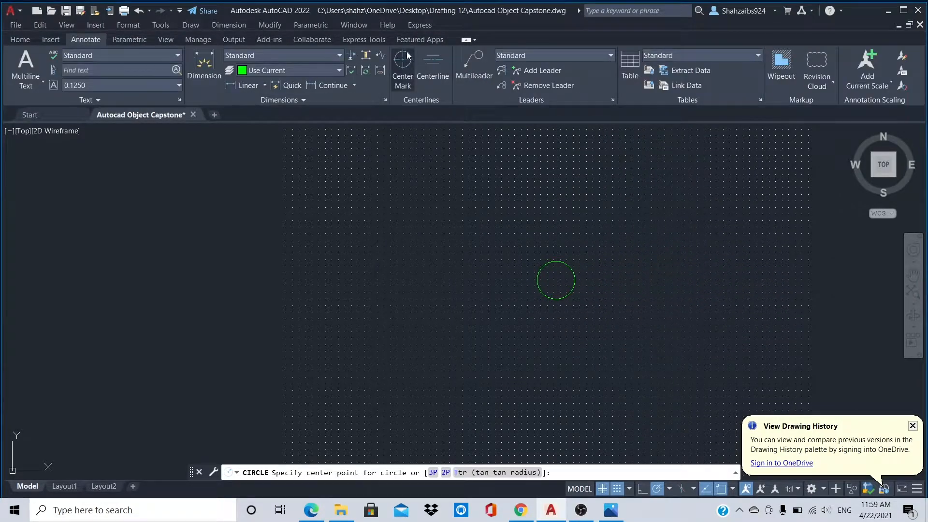
{"action": "left_click", "coordinate": [403, 62]}
{"action": "left_click", "coordinate": [556, 298]}
Draw two more circles with radii 35 and 45, concentric with the radius 18 circle.
{"action": "left_click", "coordinate": [33, 39]}
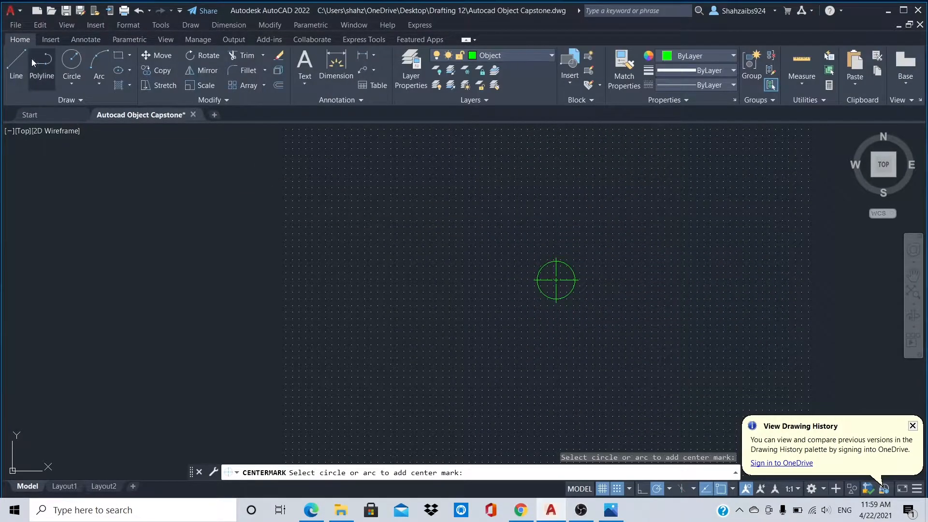
{"action": "left_click", "coordinate": [72, 64]}
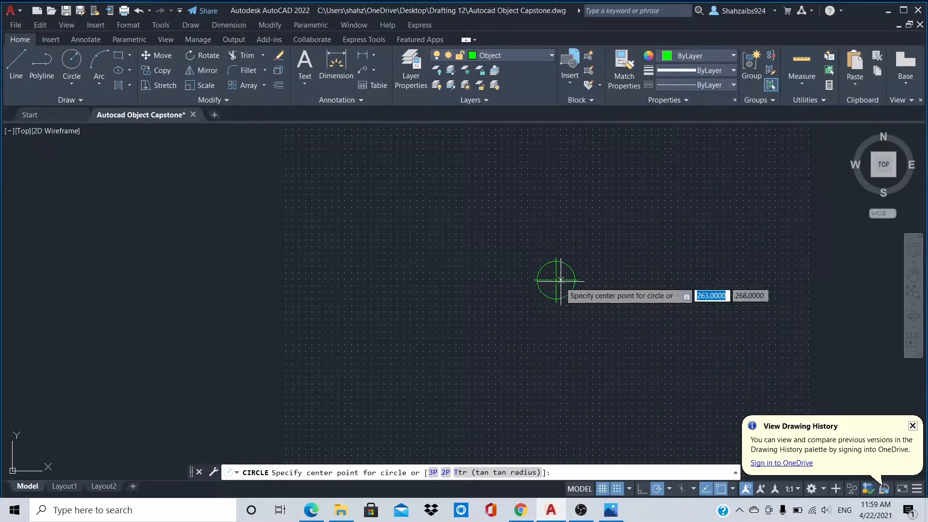
{"action": "left_click", "coordinate": [556, 280]}
{"action": "type", "text": "3"}
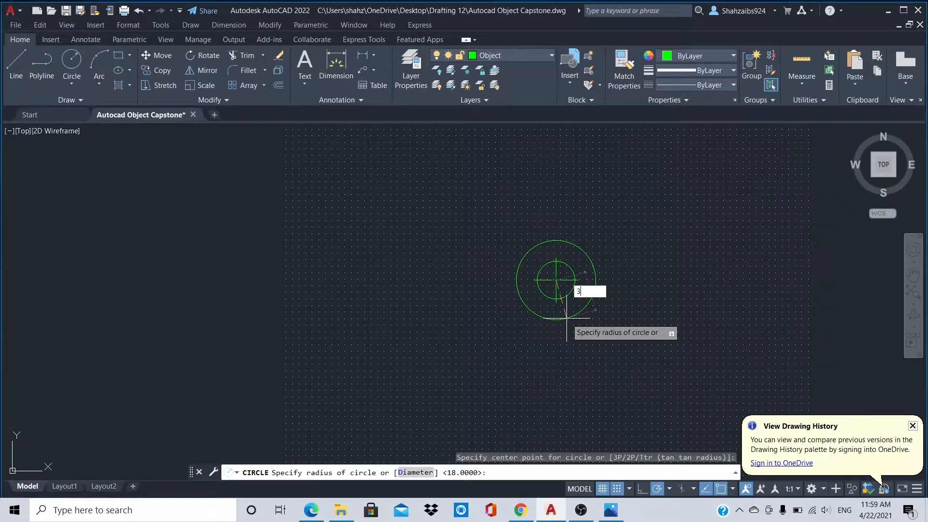
{"action": "type", "text": "5"}
{"action": "key", "text": "Return"}
{"action": "left_click", "coordinate": [72, 64]}
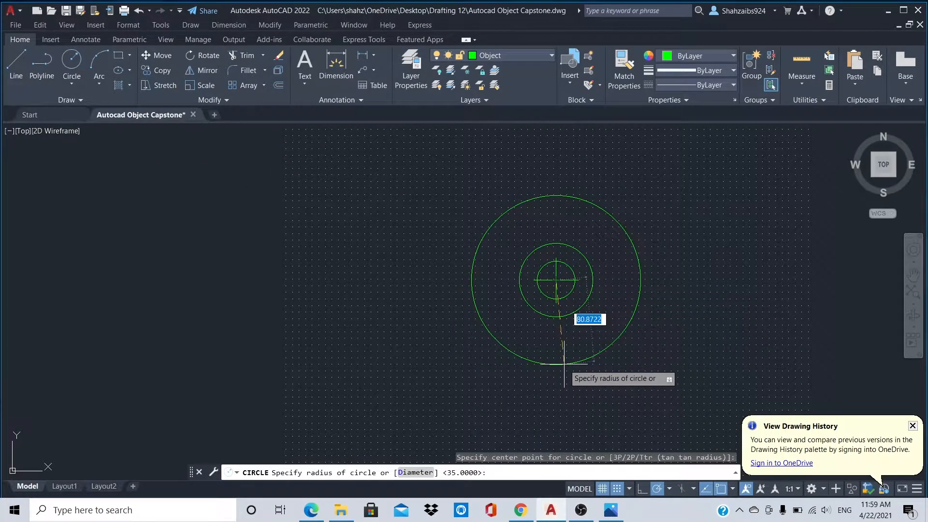
{"action": "key", "text": "Return"}
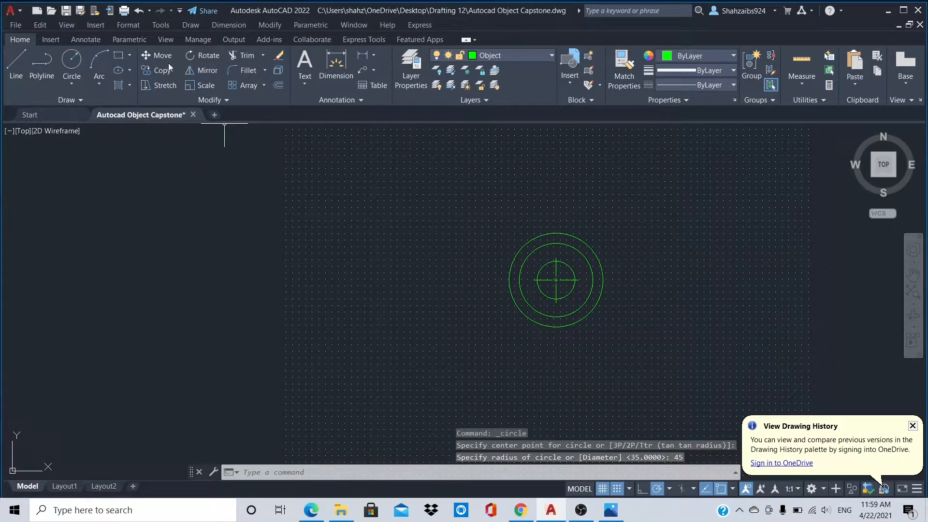
On the Hidden layer, draw a horizontal line 65 long from the circles' centre toward the right.
{"action": "left_click", "coordinate": [482, 54]}
{"action": "left_click", "coordinate": [503, 162]}
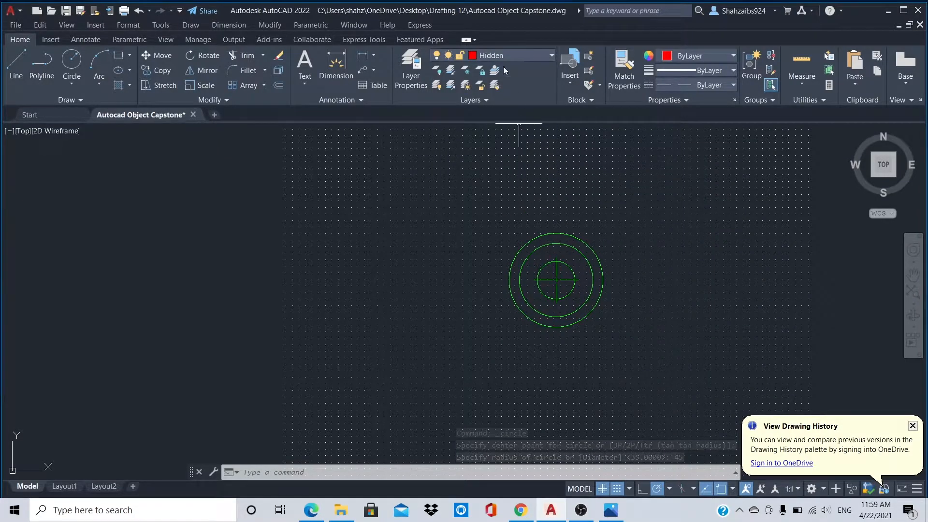
{"action": "right_click", "coordinate": [501, 75]}
{"action": "left_click", "coordinate": [512, 55]}
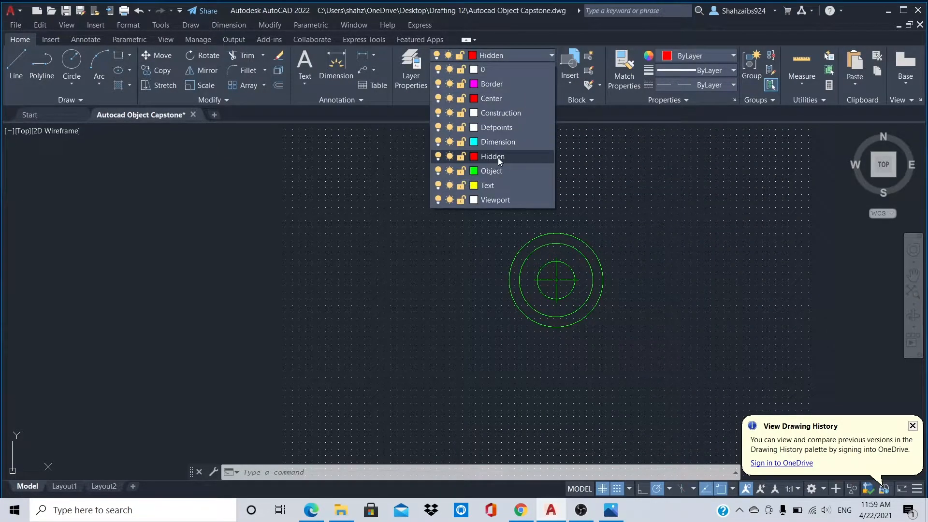
{"action": "left_click", "coordinate": [557, 280]}
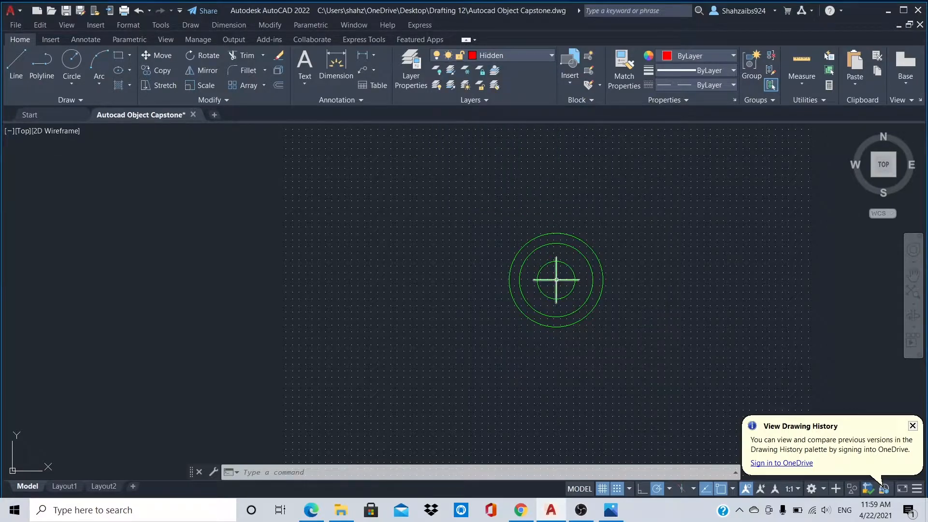
{"action": "key", "text": "Escape"}
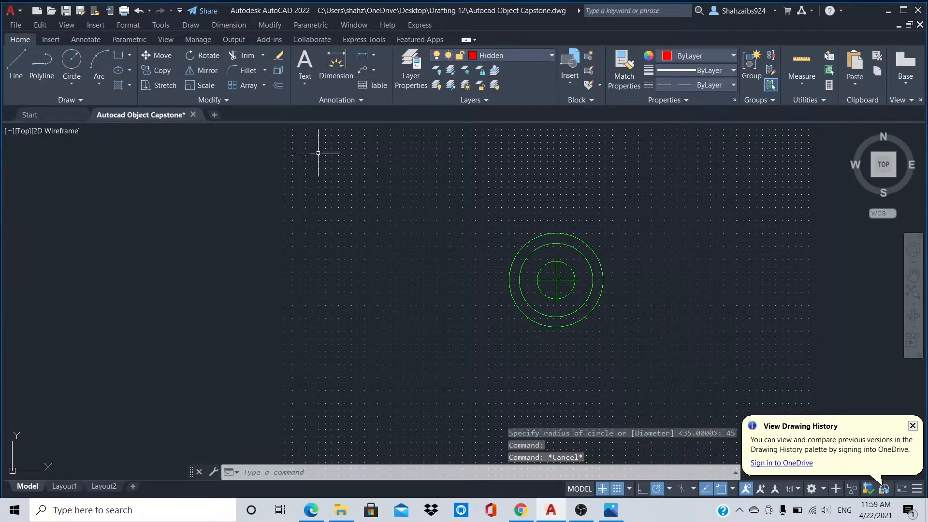
{"action": "left_click", "coordinate": [13, 64]}
{"action": "left_click", "coordinate": [556, 280]}
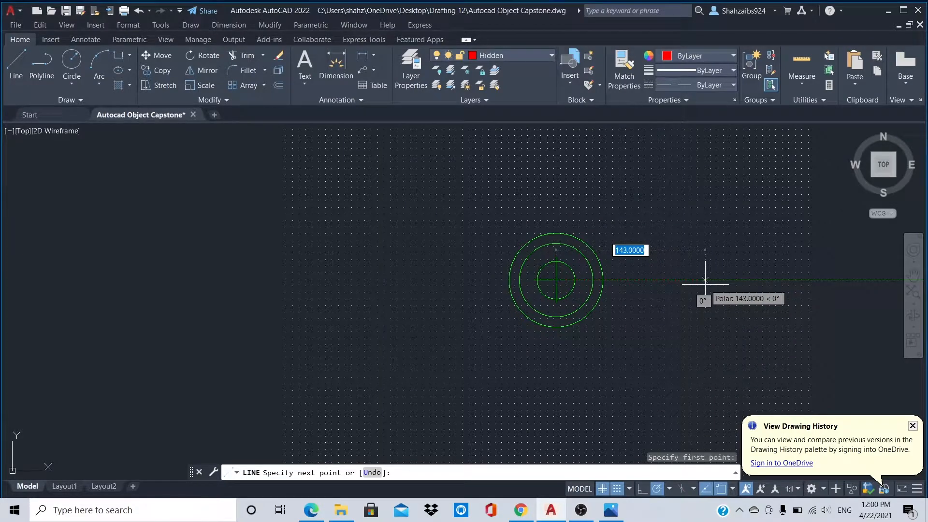
{"action": "type", "text": "5"}
{"action": "key", "text": "Return"}
{"action": "key", "text": "Escape"}
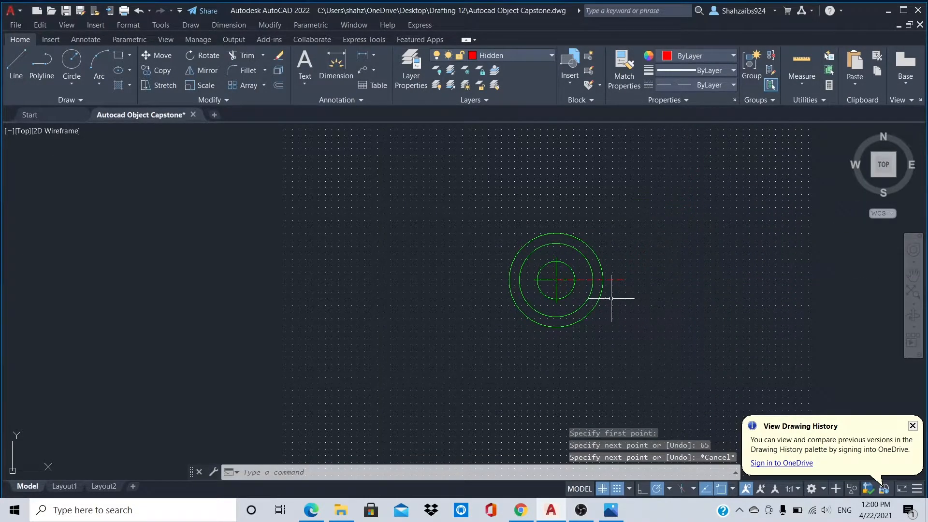
On the Object layer, draw a vertical line 24 long upward from the outer end of the hidden line.
{"action": "scroll", "coordinate": [619, 297], "scroll_direction": "up", "scroll_amount": 2}
{"action": "scroll", "coordinate": [624, 296], "scroll_direction": "up", "scroll_amount": 2}
{"action": "scroll", "coordinate": [622, 291], "scroll_direction": "down", "scroll_amount": 2}
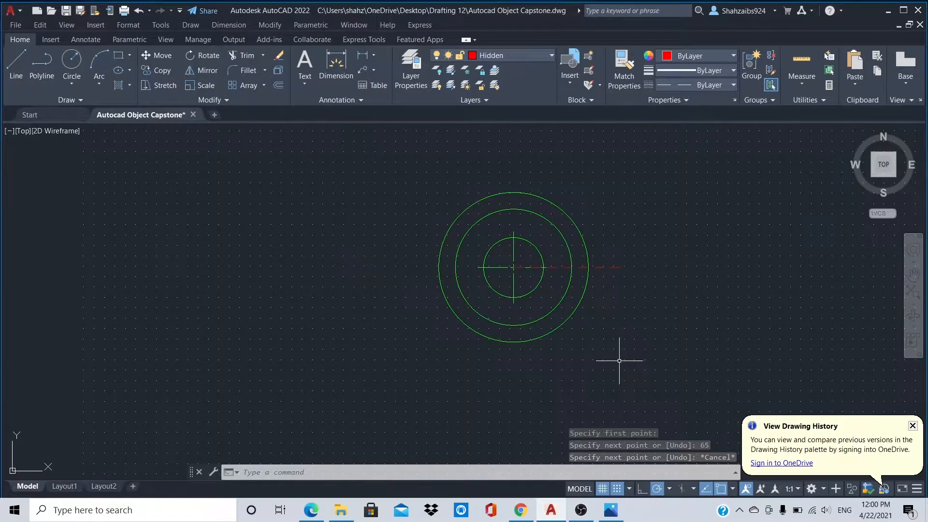
{"action": "left_click", "coordinate": [16, 62]}
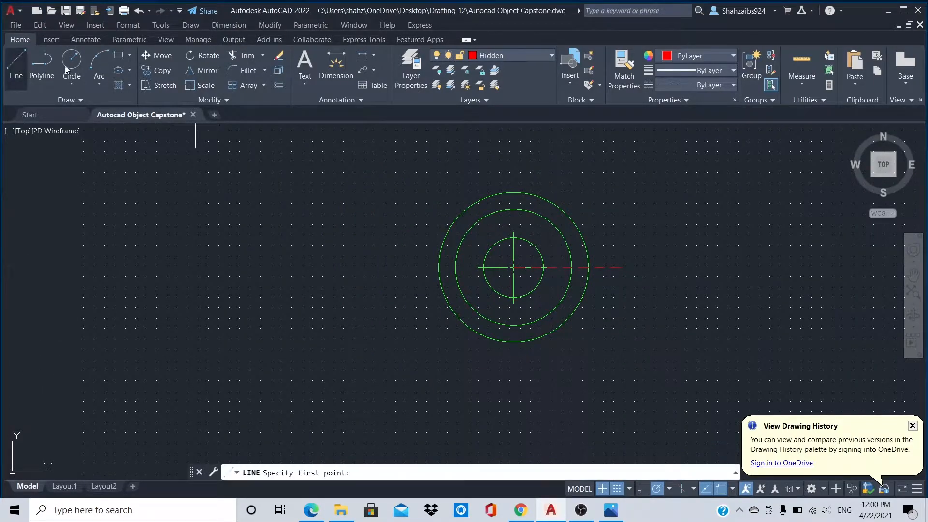
{"action": "left_click", "coordinate": [506, 57]}
{"action": "left_click", "coordinate": [513, 170]}
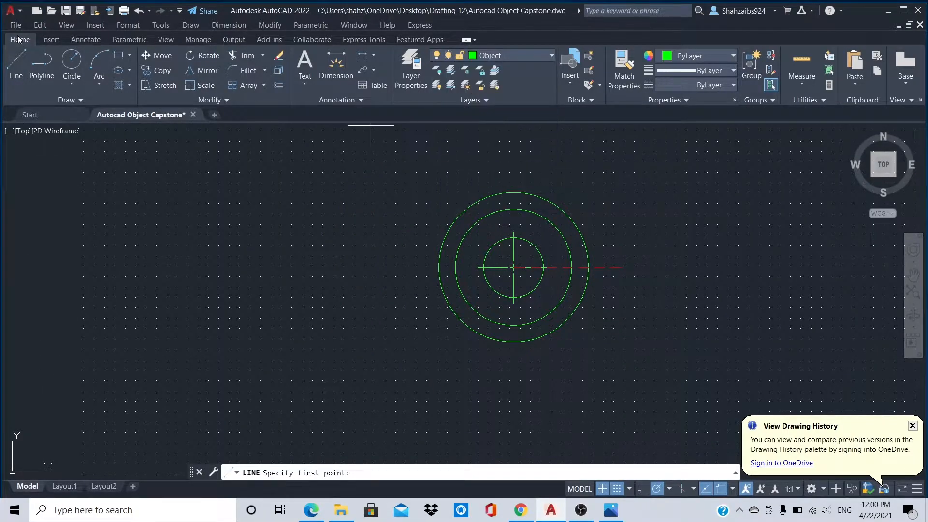
{"action": "left_click", "coordinate": [622, 267]}
{"action": "key", "text": "Return"}
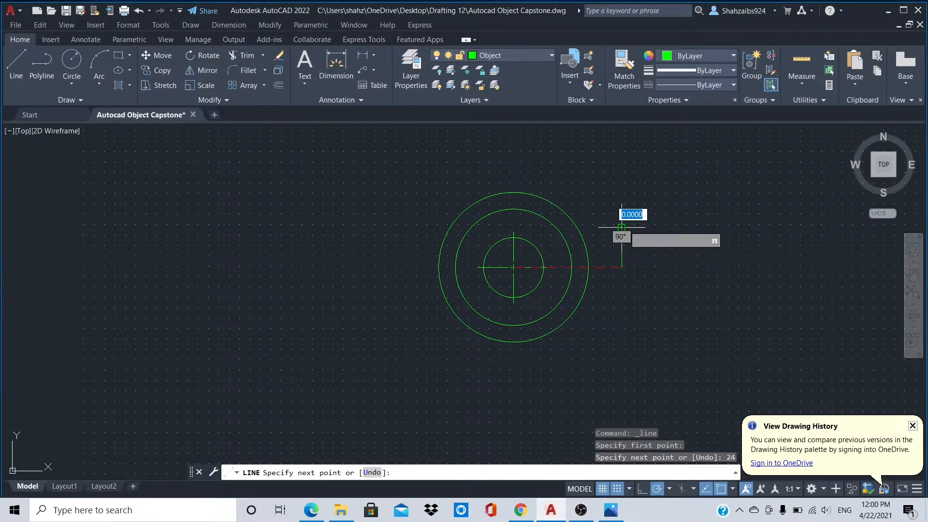
{"action": "key", "text": "Return"}
Draw a line 24 downward from the hidden line's outer end, continuing horizontally left to the far side of the radius 35 circle.
{"action": "left_click", "coordinate": [16, 66]}
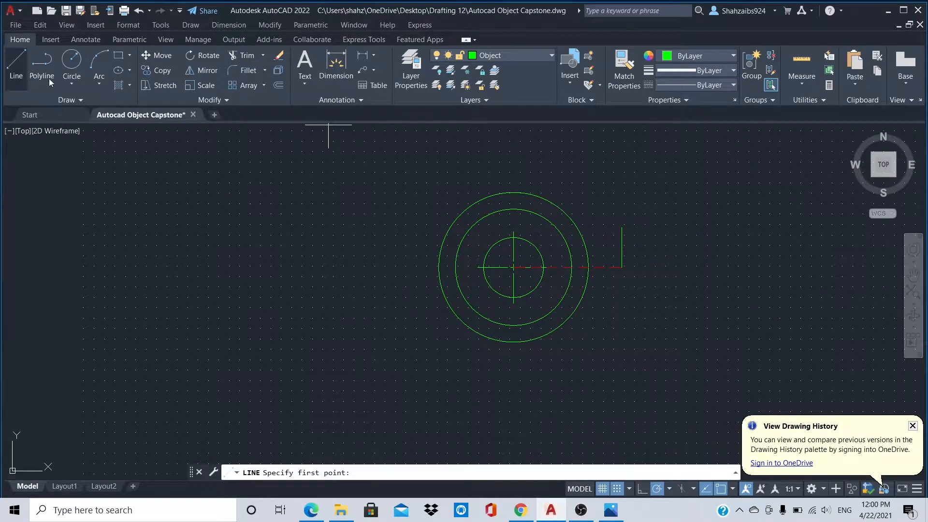
{"action": "left_click", "coordinate": [622, 267]}
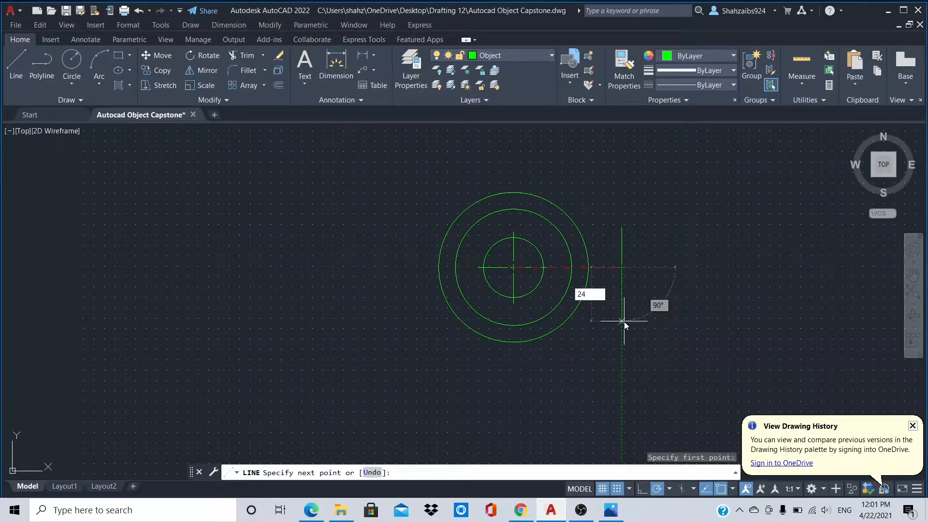
{"action": "key", "text": "Return"}
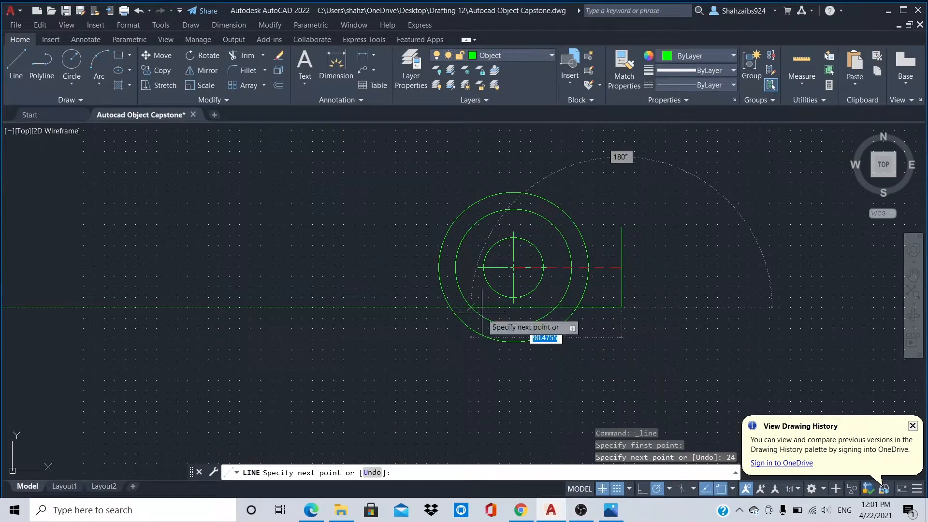
{"action": "left_click", "coordinate": [465, 310]}
{"action": "key", "text": "Return"}
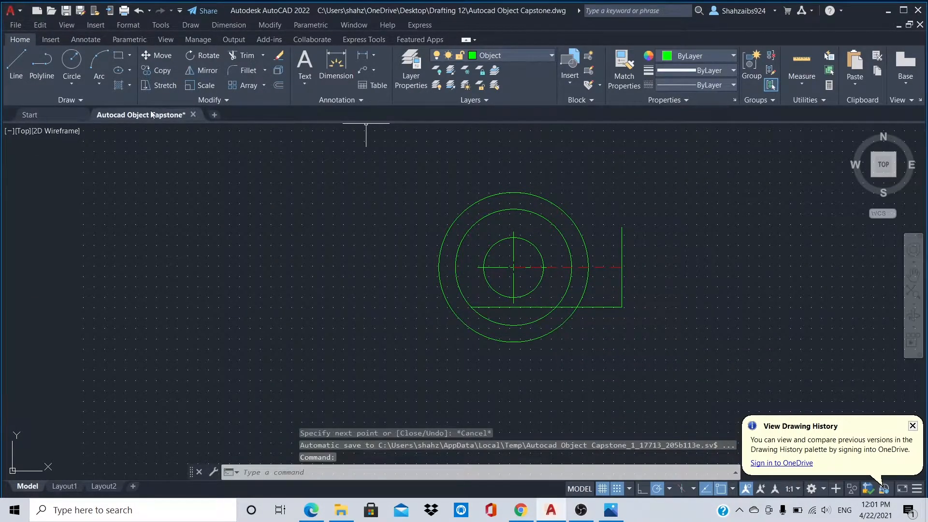
Draw a horizontal line from the vertical edge's upper end to the far side of the radius 35 circle.
{"action": "left_click", "coordinate": [16, 65]}
{"action": "left_click", "coordinate": [622, 227]}
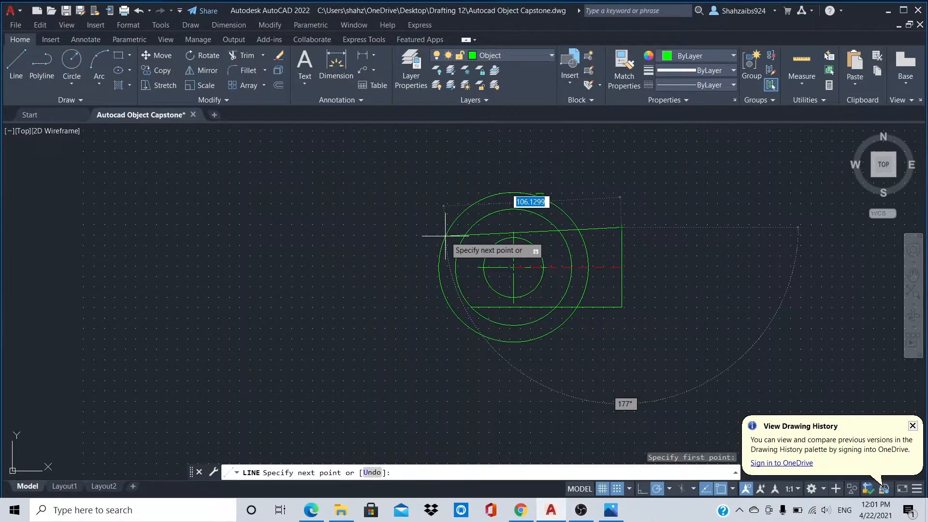
{"action": "left_click", "coordinate": [467, 226]}
{"action": "key", "text": "Escape"}
Trim away the portions of both horizontal lines that lie inside the radius 35 circle.
{"action": "scroll", "coordinate": [601, 299], "scroll_direction": "up", "scroll_amount": 2}
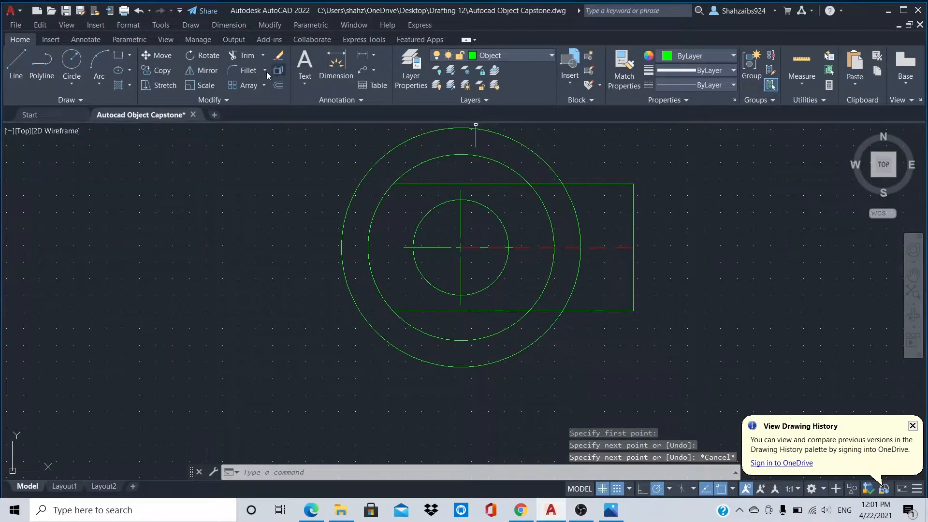
{"action": "left_click", "coordinate": [242, 55]}
{"action": "left_click", "coordinate": [547, 184]}
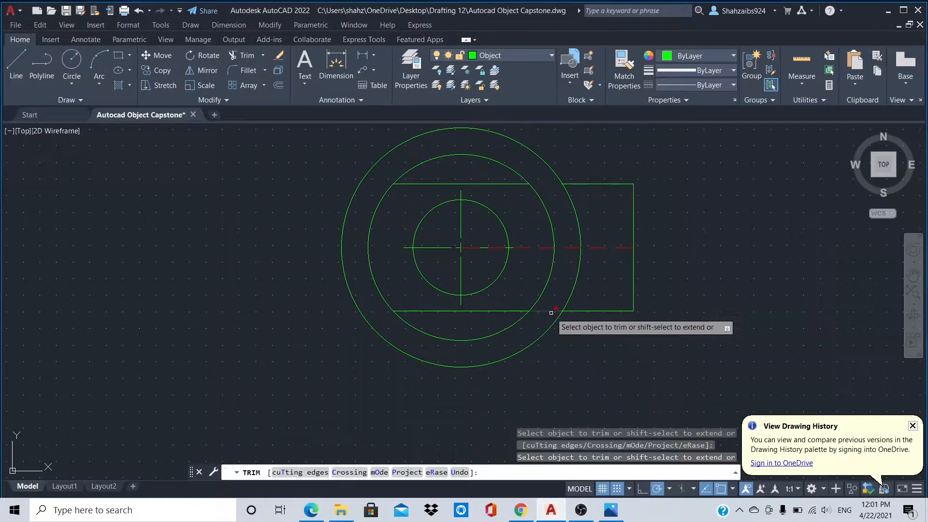
{"action": "key", "text": "ctrl+z"}
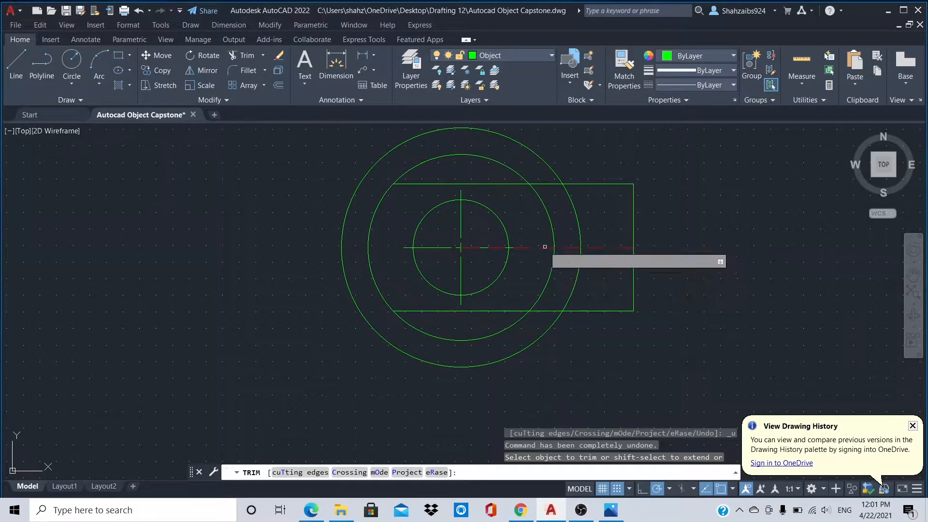
{"action": "left_click", "coordinate": [514, 310]}
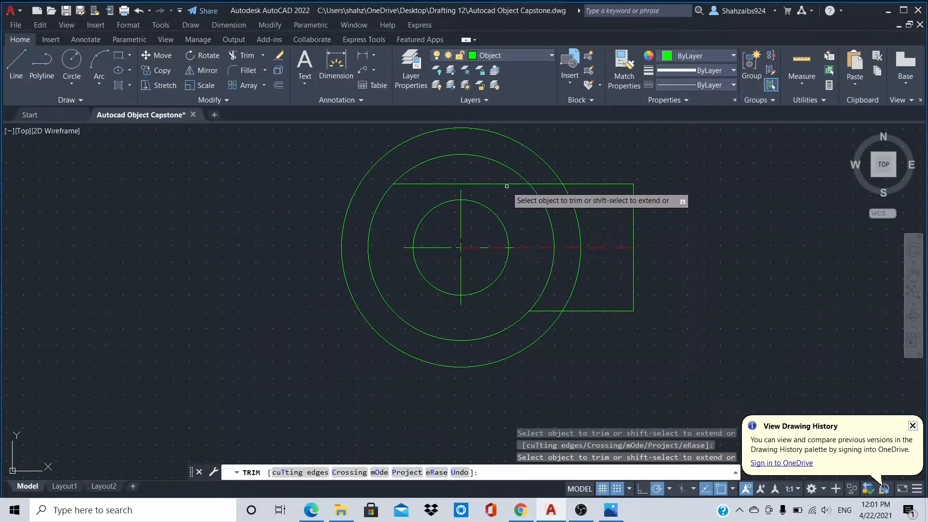
{"action": "left_click", "coordinate": [506, 184]}
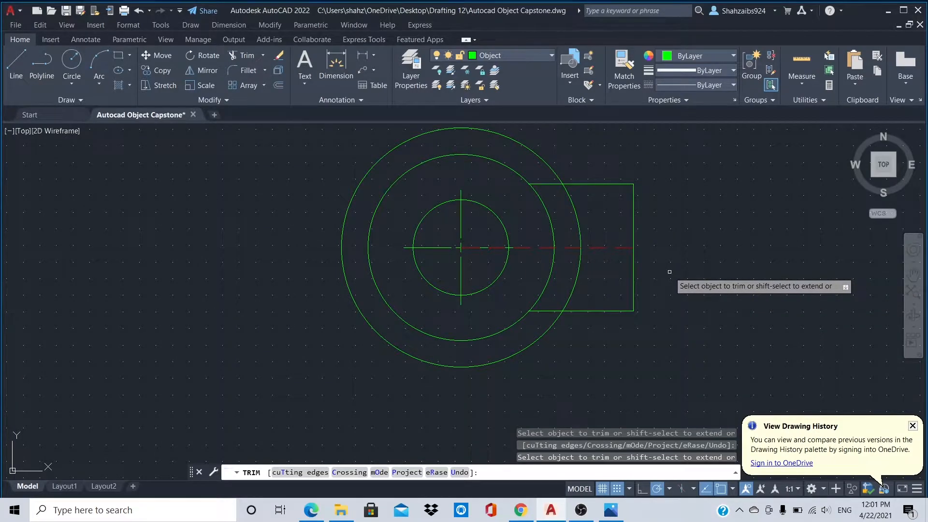
Trim the radius 45 circle's arc between the two horizontal edges, and draw a horizontal construction line leftward from the circles' center.
{"action": "left_click", "coordinate": [573, 289]}
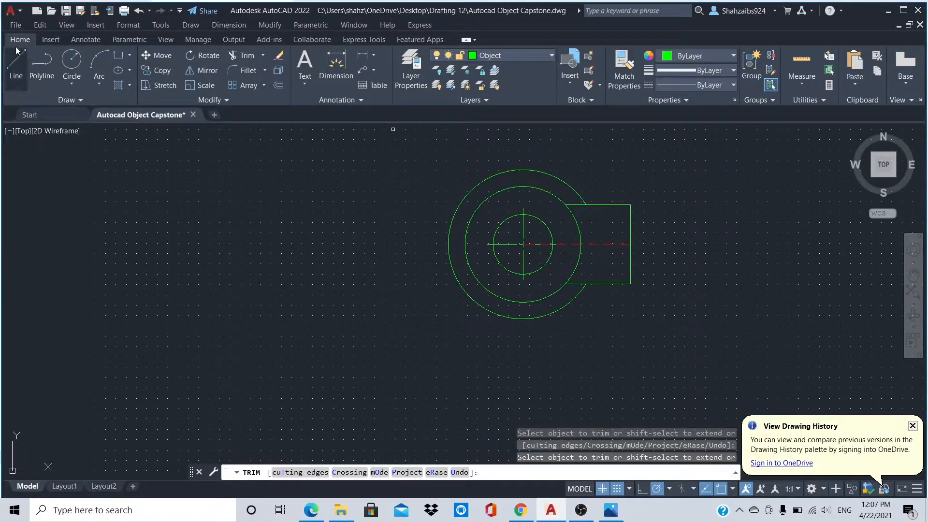
{"action": "left_click", "coordinate": [18, 65]}
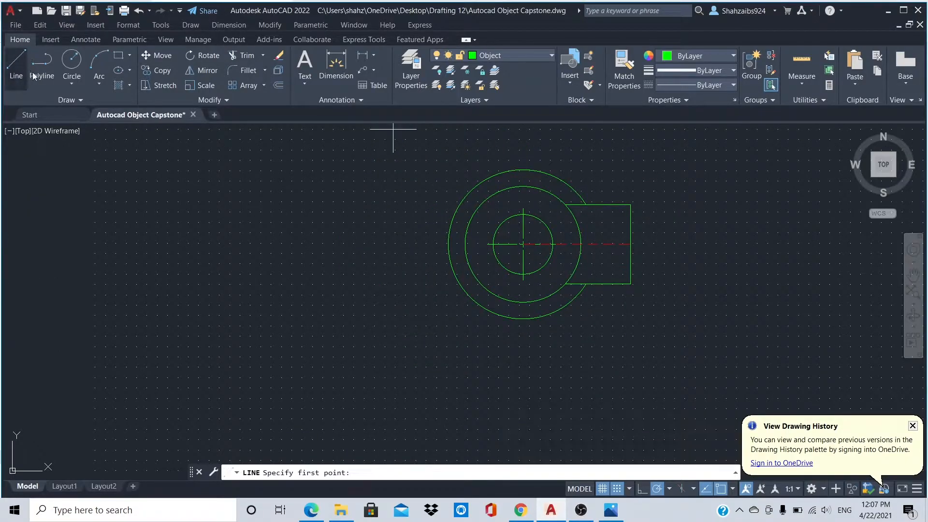
{"action": "left_click", "coordinate": [523, 244]}
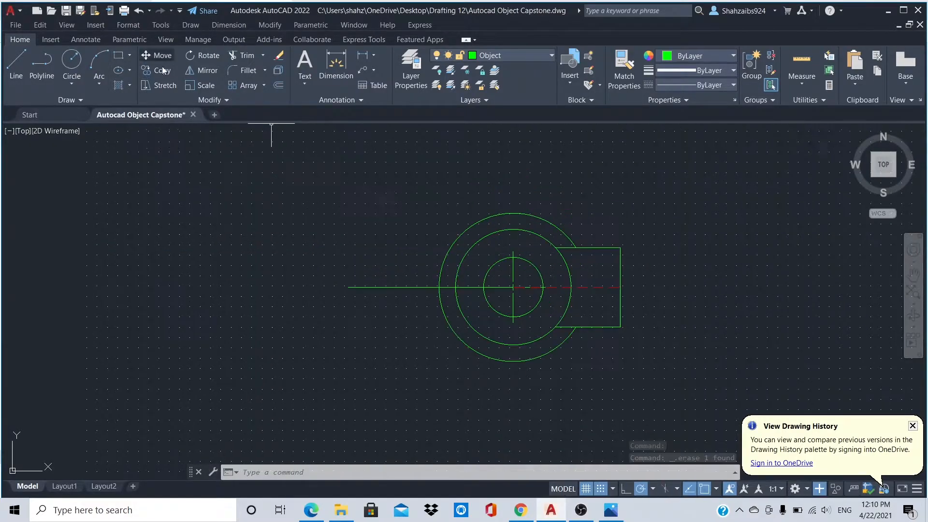
From the left end of the horizontal construction line, draw a line 37.5 upward and continue it 28 to the left.
{"action": "left_click", "coordinate": [16, 63]}
{"action": "left_click", "coordinate": [348, 287]}
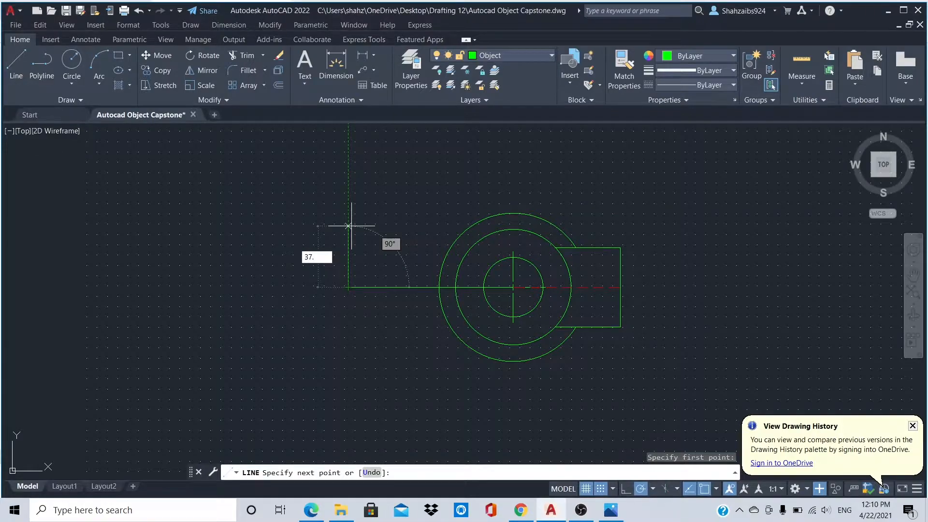
{"action": "type", "text": "37.5"}
{"action": "key", "text": "Return"}
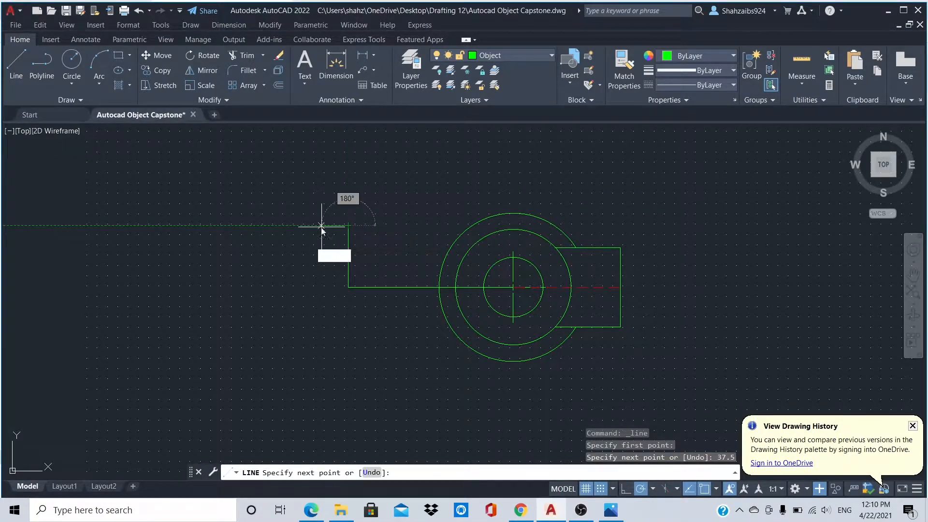
{"action": "type", "text": "28"}
{"action": "key", "text": "Return"}
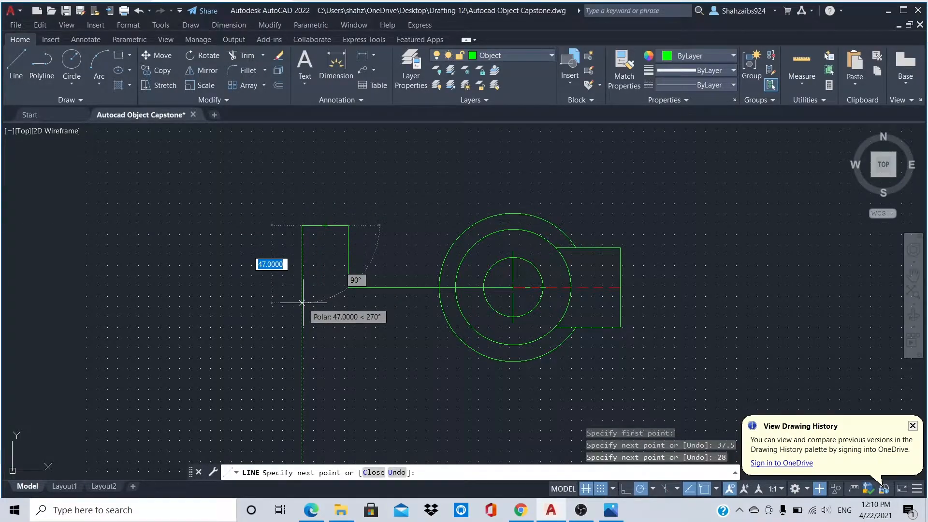
Continue the outline 75 down, 56 right and 75 up, and close it back to the top end of the first vertical line.
{"action": "type", "text": "75"}
{"action": "key", "text": "Return"}
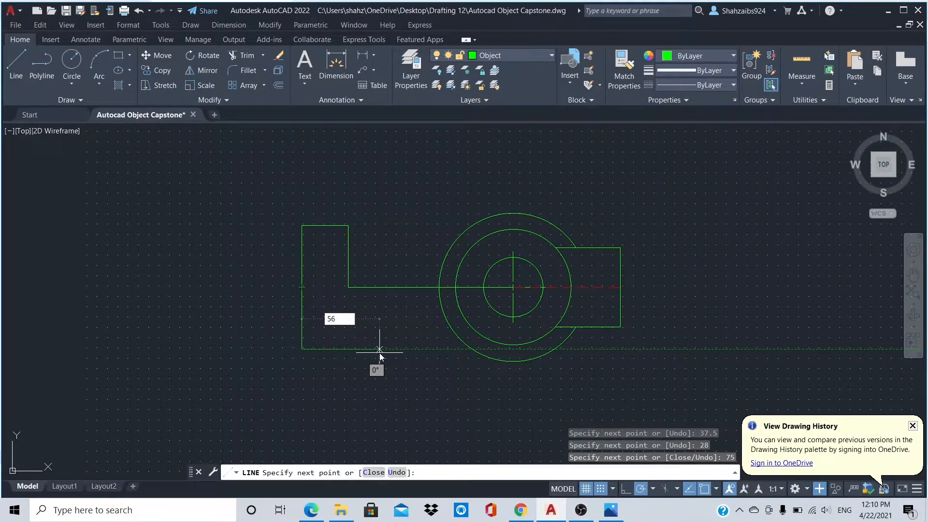
{"action": "key", "text": "Return"}
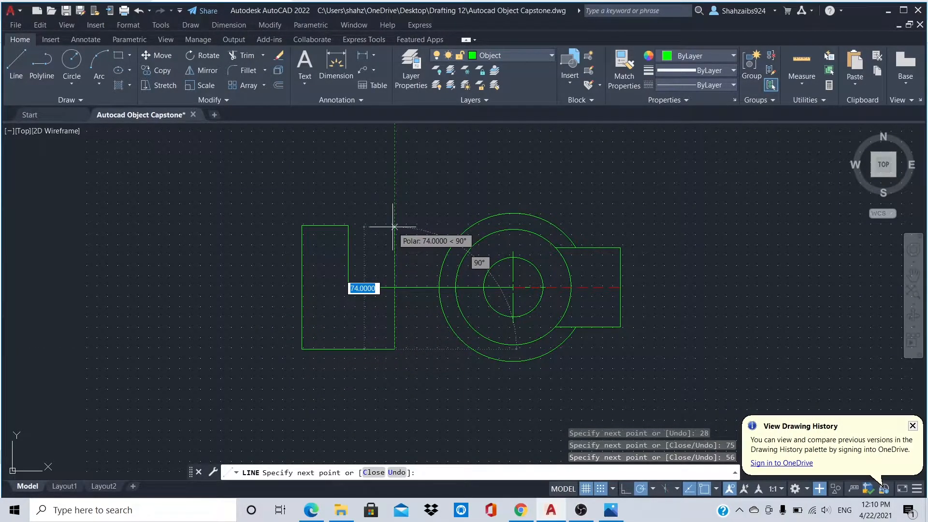
{"action": "type", "text": "75"}
{"action": "key", "text": "Return"}
{"action": "left_click", "coordinate": [348, 225]}
{"action": "key", "text": "Escape"}
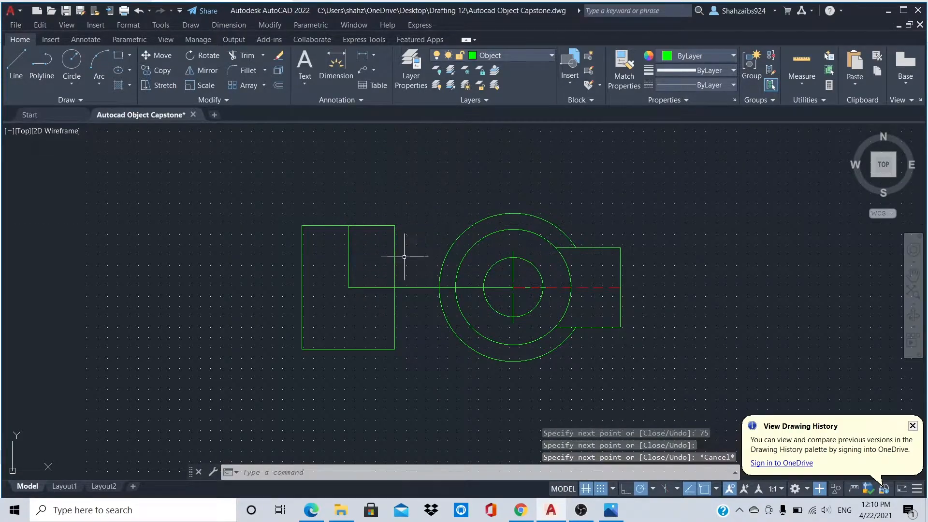
Delete the vertical line inside the rectangle and the horizontal construction line joining the rectangle to the circles' center.
{"action": "left_click", "coordinate": [345, 257]}
{"action": "left_click", "coordinate": [353, 263]}
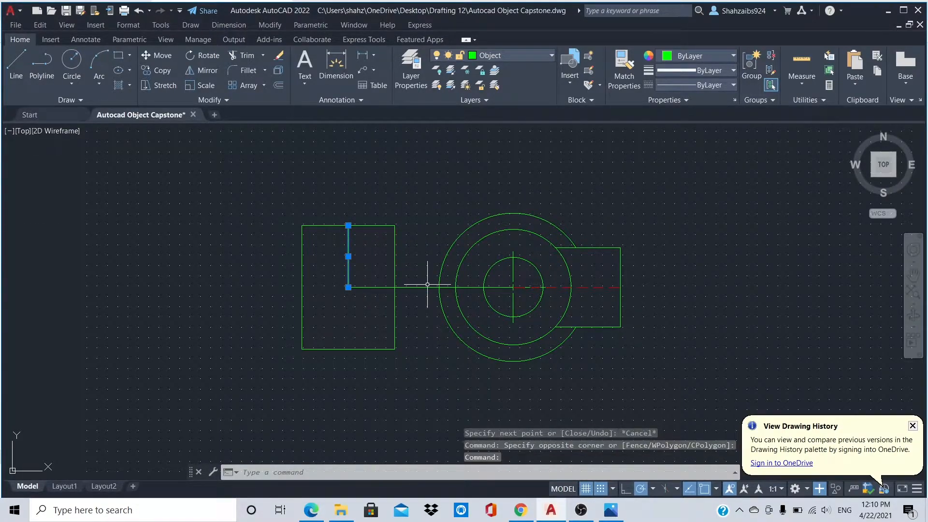
{"action": "key", "text": "Delete"}
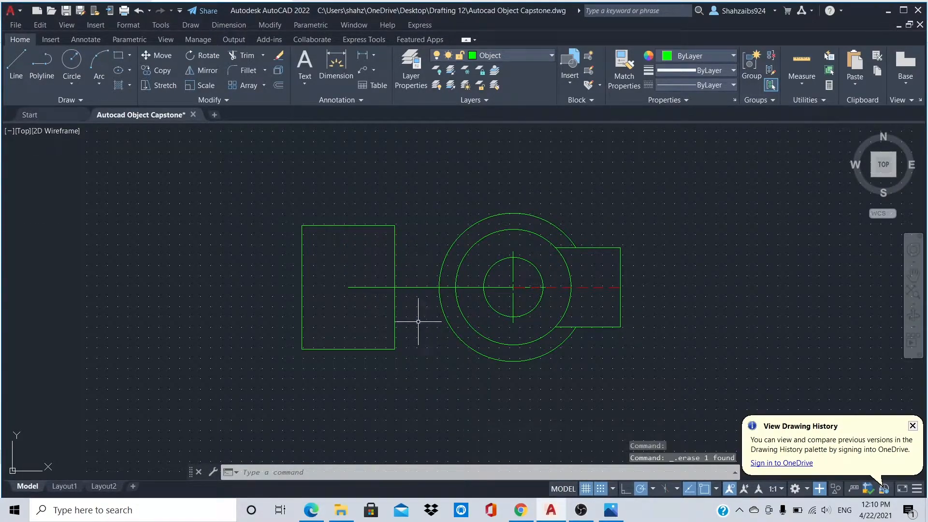
{"action": "left_click", "coordinate": [414, 288]}
{"action": "key", "text": "Delete"}
On the Hidden layer, draw a horizontal line 100 long from the circles' center leftward into the rectangle.
{"action": "left_click", "coordinate": [515, 56]}
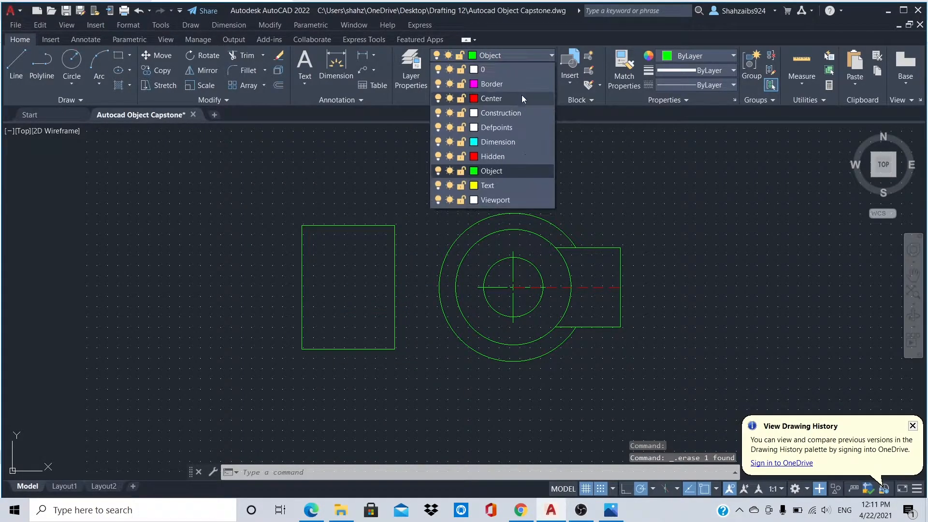
{"action": "left_click", "coordinate": [514, 159]}
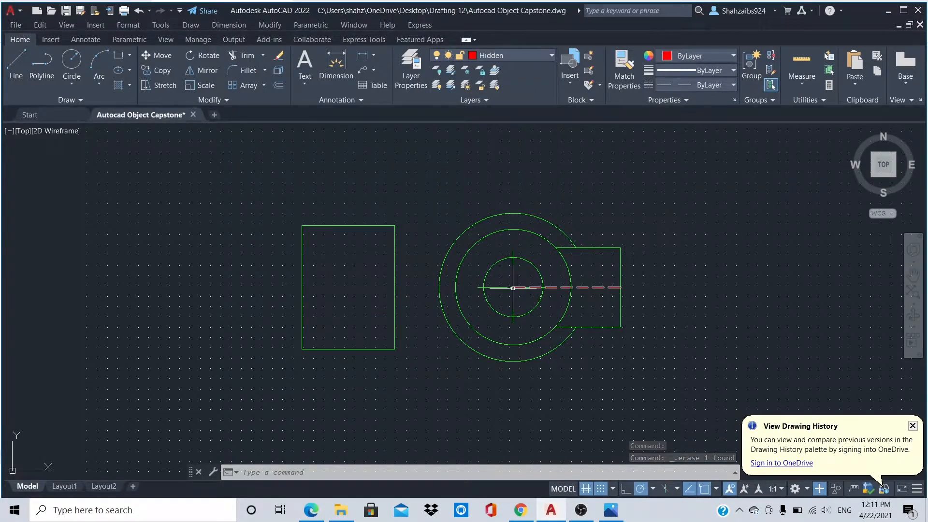
{"action": "scroll", "coordinate": [512, 288], "scroll_direction": "up", "scroll_amount": 4}
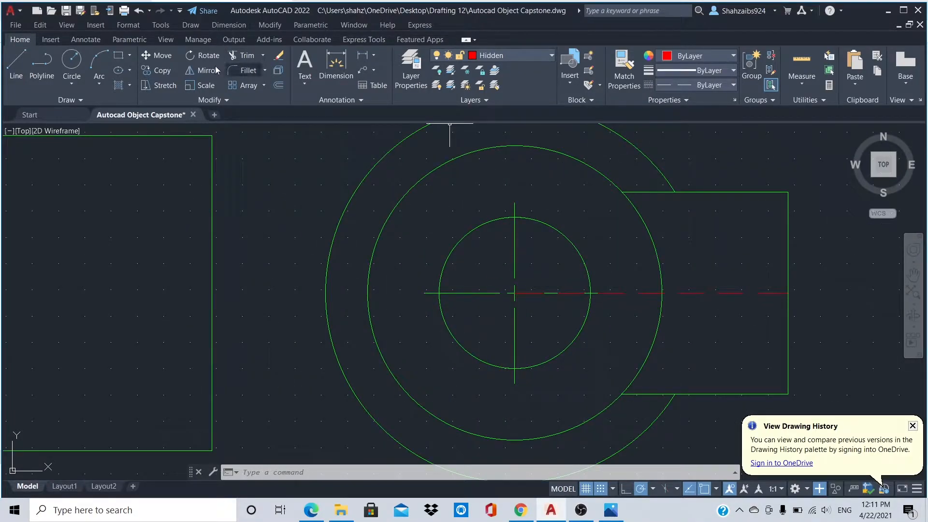
{"action": "left_click", "coordinate": [15, 62]}
{"action": "left_click", "coordinate": [515, 293]}
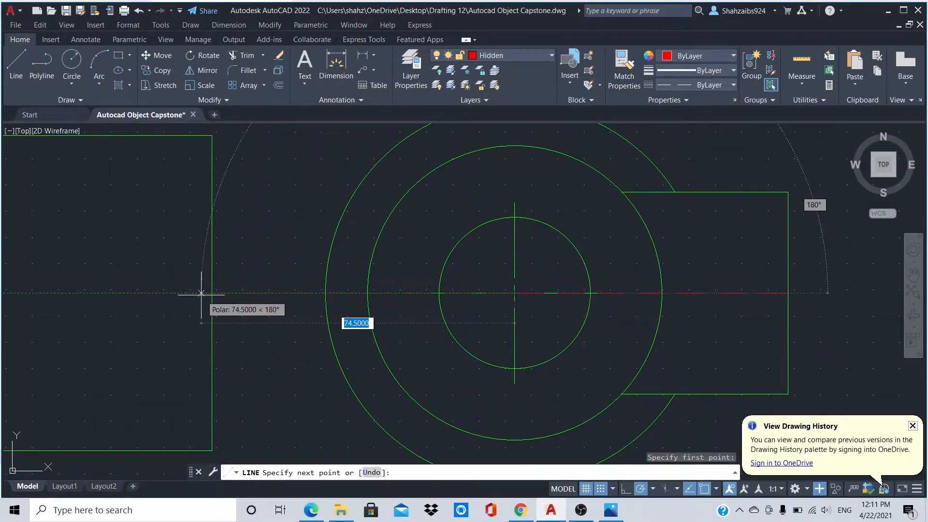
{"action": "type", "text": "10"}
{"action": "key", "text": "Return"}
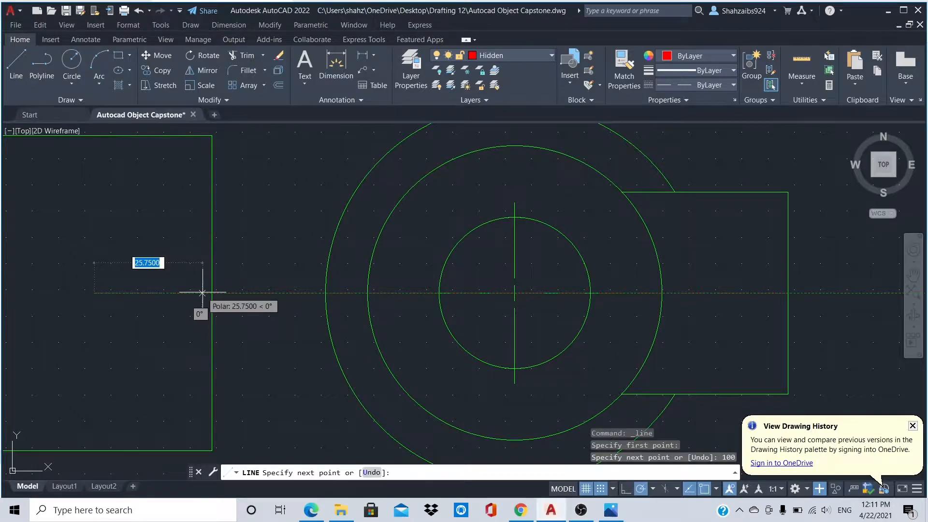
{"action": "key", "text": "Escape"}
{"action": "scroll", "coordinate": [233, 233], "scroll_direction": "down", "scroll_amount": 5}
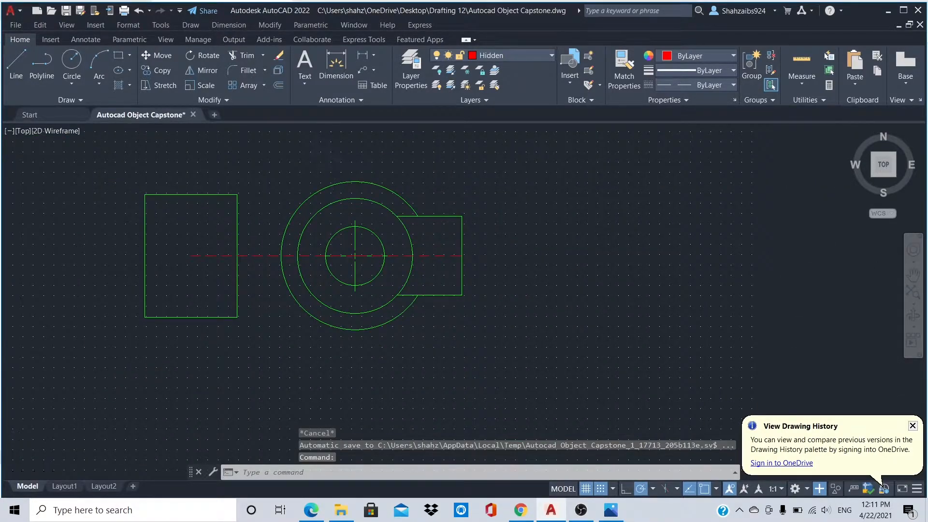
Draw a vertical hidden line 65 long upward from the circles' center.
{"action": "left_click", "coordinate": [16, 62]}
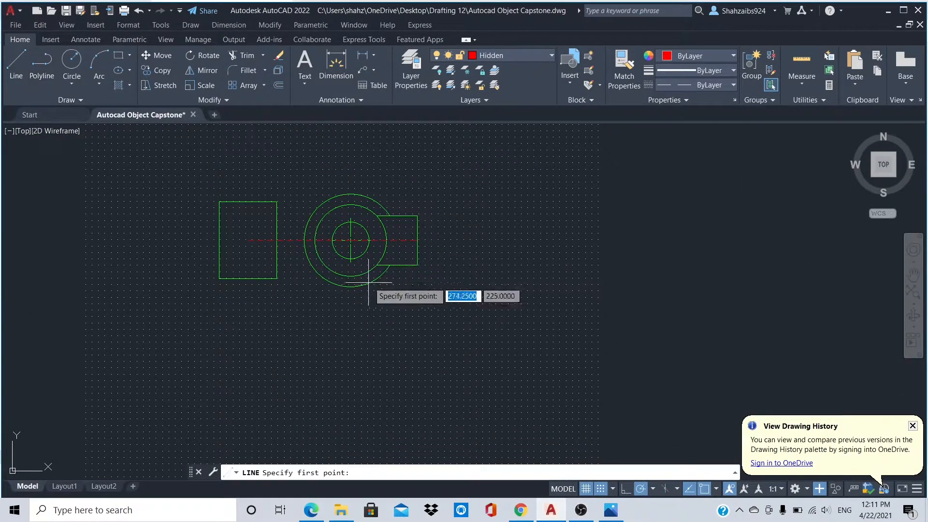
{"action": "left_click", "coordinate": [350, 240]}
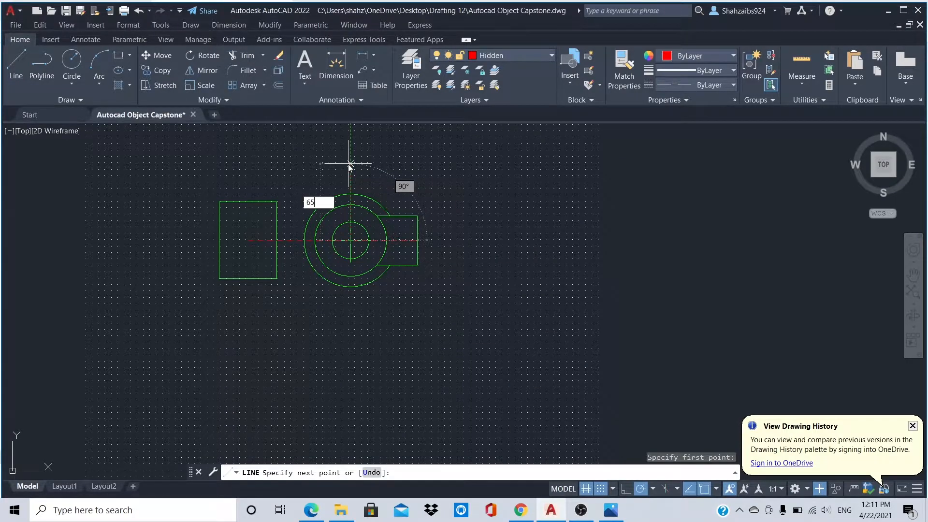
{"action": "key", "text": "Return"}
{"action": "key", "text": "Escape"}
{"action": "scroll", "coordinate": [352, 159], "scroll_direction": "down", "scroll_amount": 2}
{"action": "scroll", "coordinate": [347, 154], "scroll_direction": "up", "scroll_amount": 2}
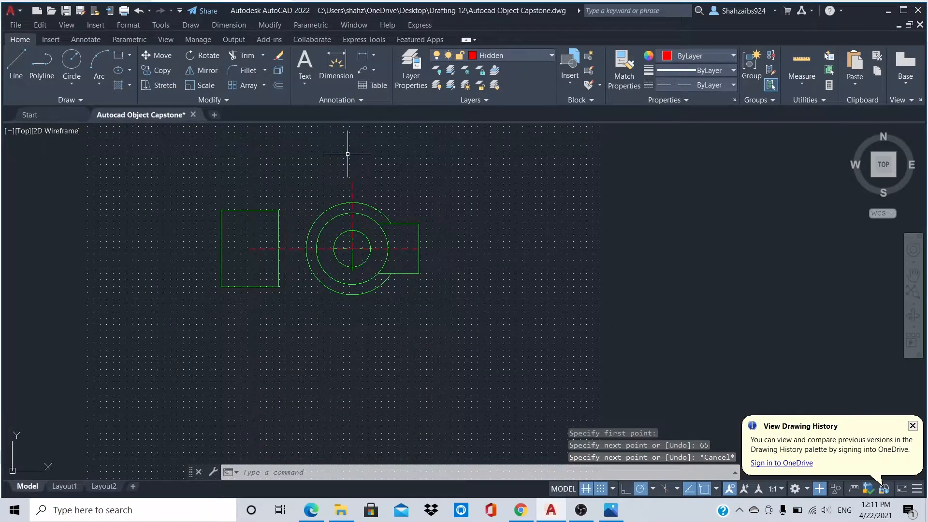
On the Object layer, draw a circle of radius 18 centered on the upper end of the vertical hidden line.
{"action": "scroll", "coordinate": [348, 153], "scroll_direction": "up", "scroll_amount": 3}
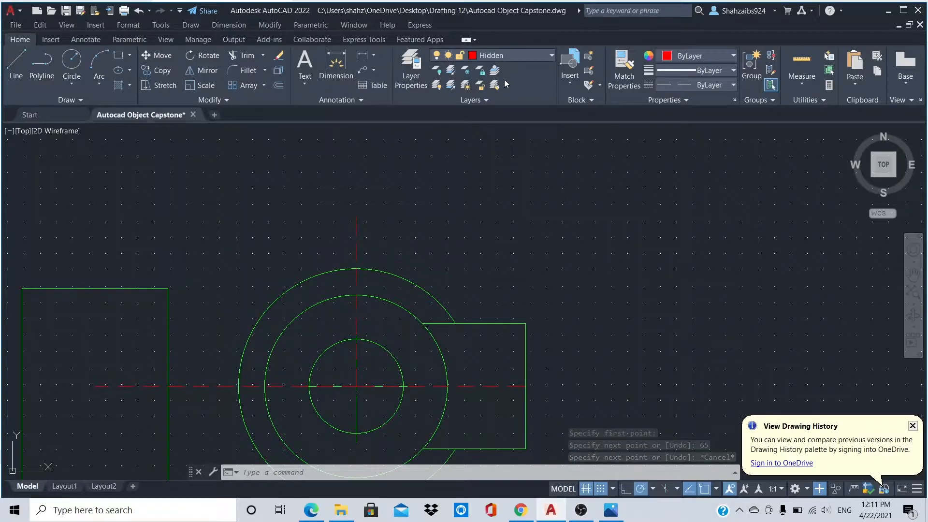
{"action": "left_click", "coordinate": [503, 56]}
{"action": "left_click", "coordinate": [499, 157]}
{"action": "left_click", "coordinate": [72, 84]}
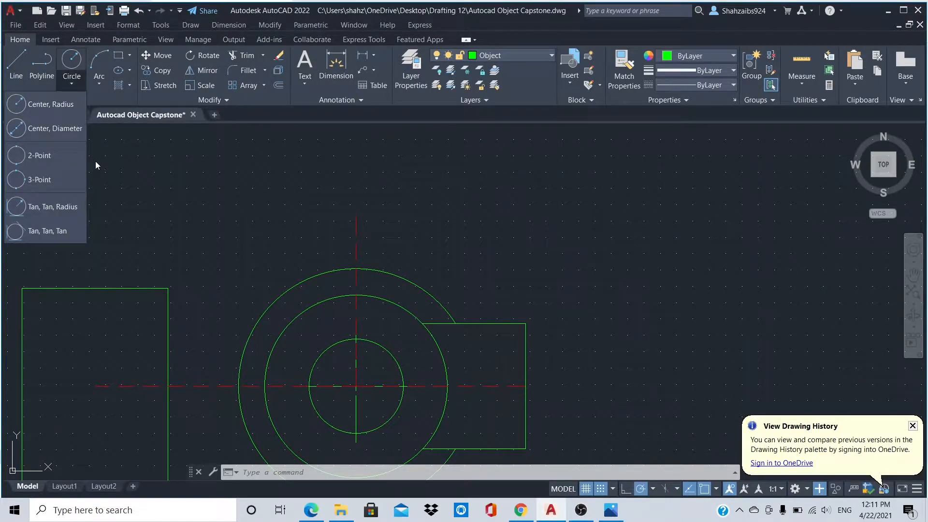
{"action": "left_click", "coordinate": [29, 103]}
{"action": "left_click", "coordinate": [357, 217]}
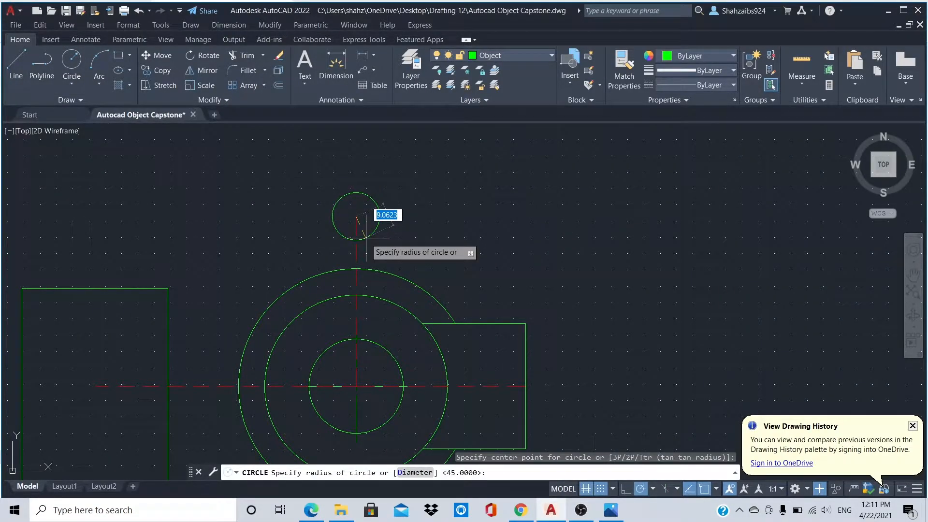
{"action": "type", "text": "18"}
{"action": "key", "text": "Return"}
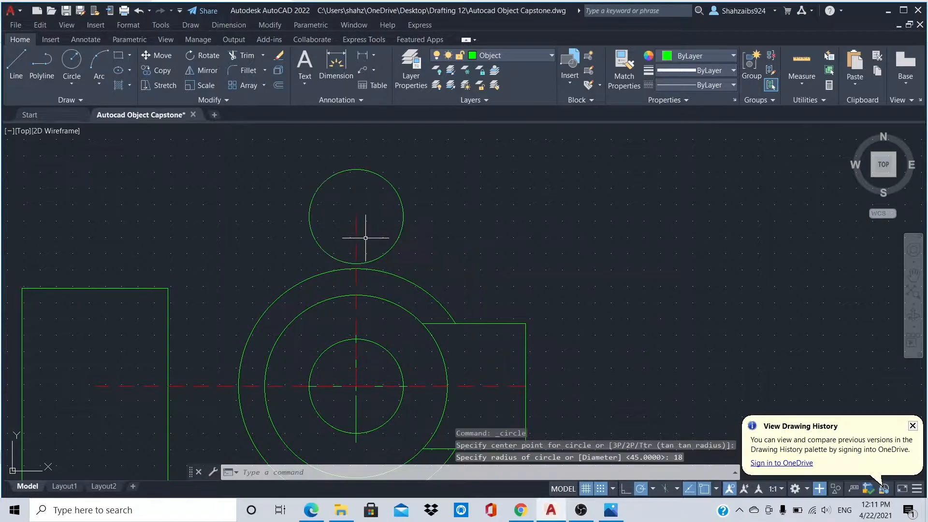
Add two circles of radius 9 and 24, concentric with the radius 18 circle.
{"action": "left_click", "coordinate": [76, 70]}
{"action": "left_click", "coordinate": [356, 217]}
{"action": "type", "text": "9"}
{"action": "key", "text": "Return"}
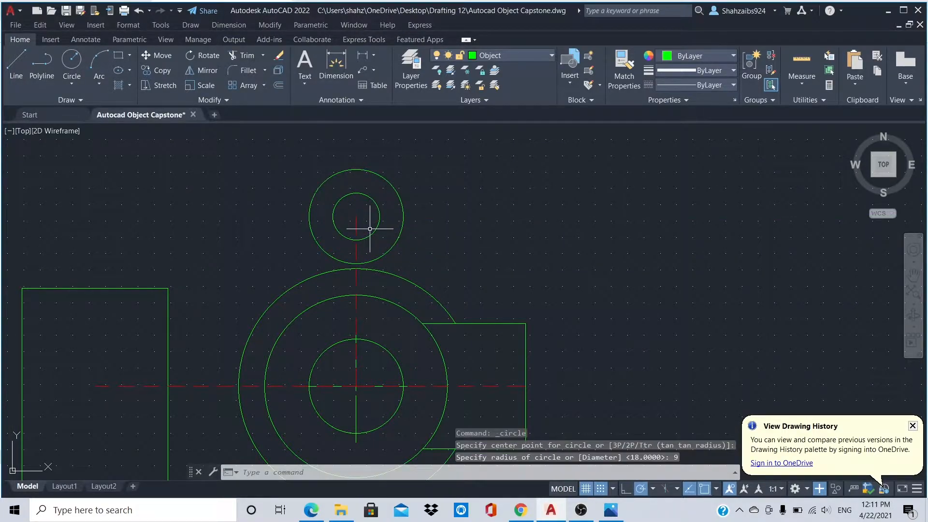
{"action": "left_click", "coordinate": [71, 62]}
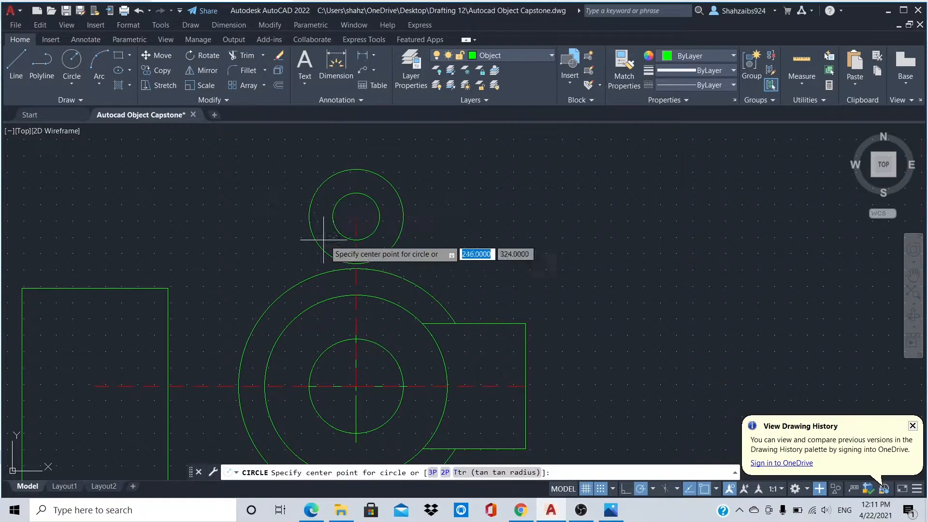
{"action": "left_click", "coordinate": [356, 216]}
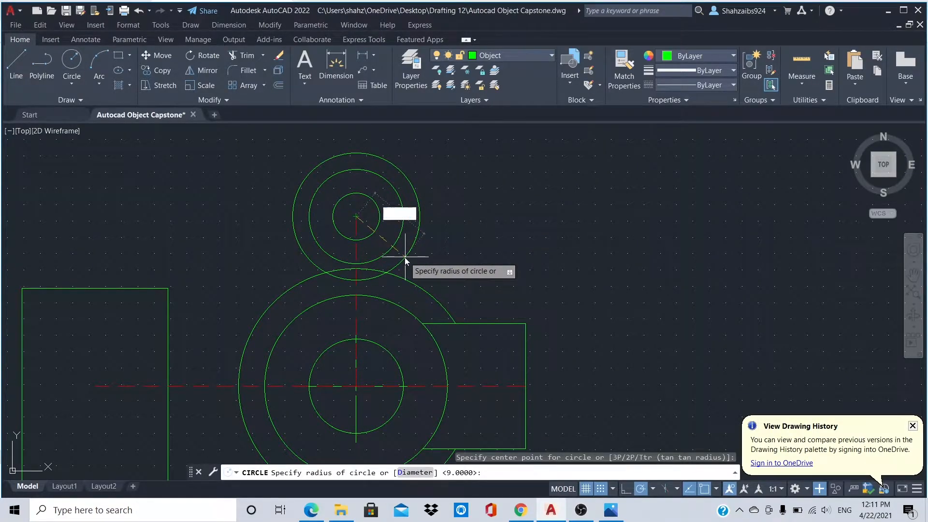
{"action": "type", "text": "24"}
{"action": "key", "text": "Return"}
On the Hidden layer, draw a vertical line 65 long downward from the main circles' center.
{"action": "scroll", "coordinate": [415, 252], "scroll_direction": "down", "scroll_amount": 8}
{"action": "scroll", "coordinate": [409, 270], "scroll_direction": "up", "scroll_amount": 6}
{"action": "middle_click_drag", "start_coordinate": [410, 271], "coordinate": [429, 168]}
{"action": "scroll", "coordinate": [414, 141], "scroll_direction": "down", "scroll_amount": 2}
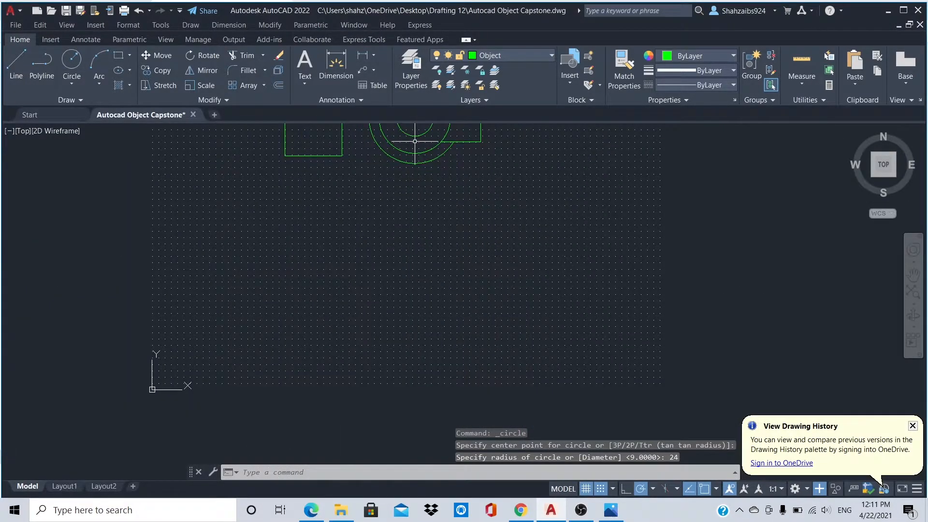
{"action": "scroll", "coordinate": [415, 142], "scroll_direction": "down", "scroll_amount": 2}
{"action": "scroll", "coordinate": [415, 145], "scroll_direction": "up", "scroll_amount": 2}
{"action": "left_click", "coordinate": [532, 55]}
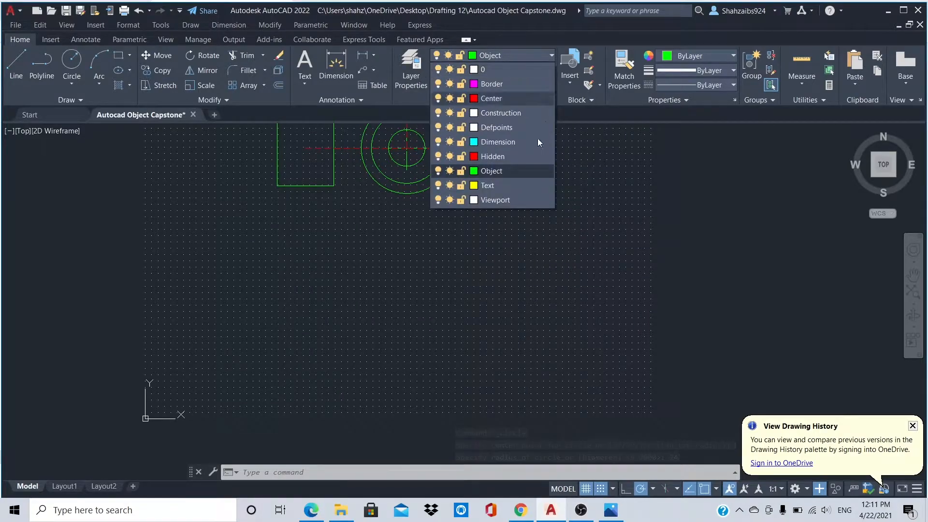
{"action": "left_click", "coordinate": [527, 156]}
{"action": "left_click", "coordinate": [16, 63]}
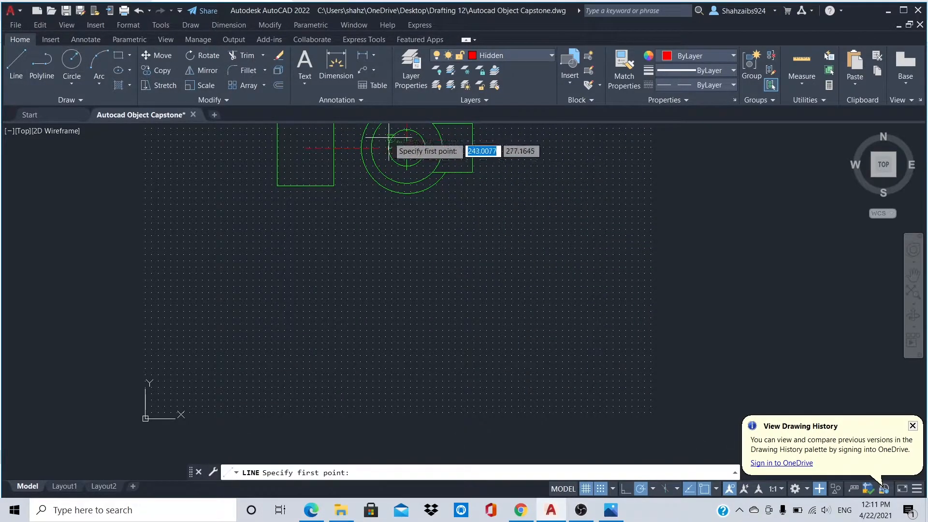
{"action": "left_click", "coordinate": [372, 147]}
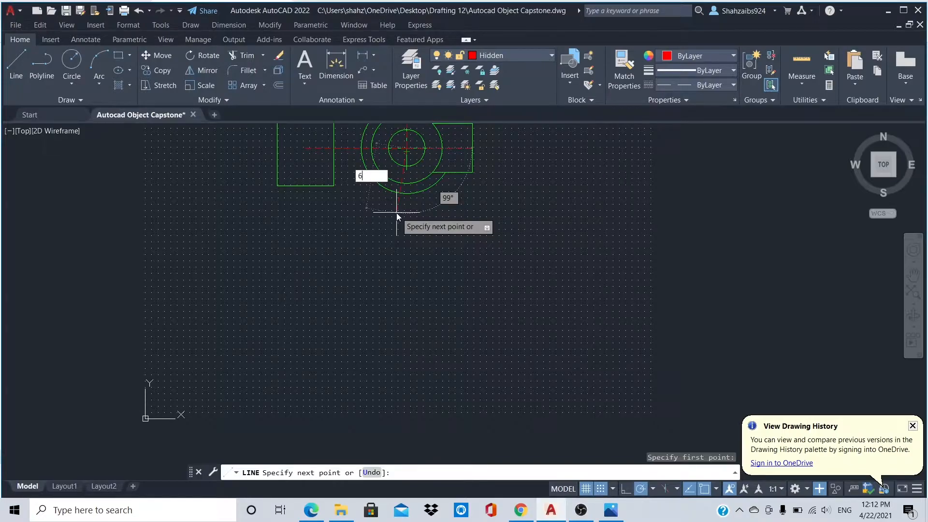
{"action": "key", "text": "Escape"}
{"action": "key", "text": "Return"}
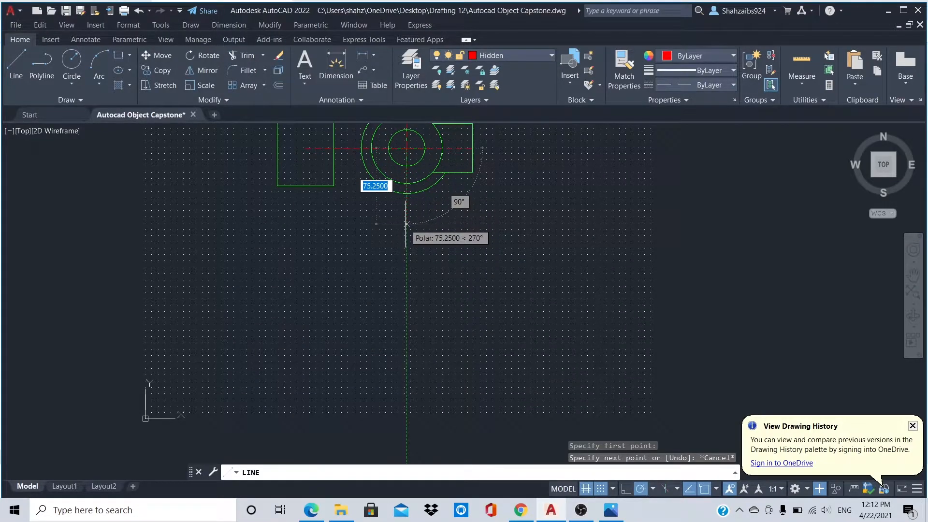
{"action": "key", "text": "Return"}
{"action": "key", "text": "Escape"}
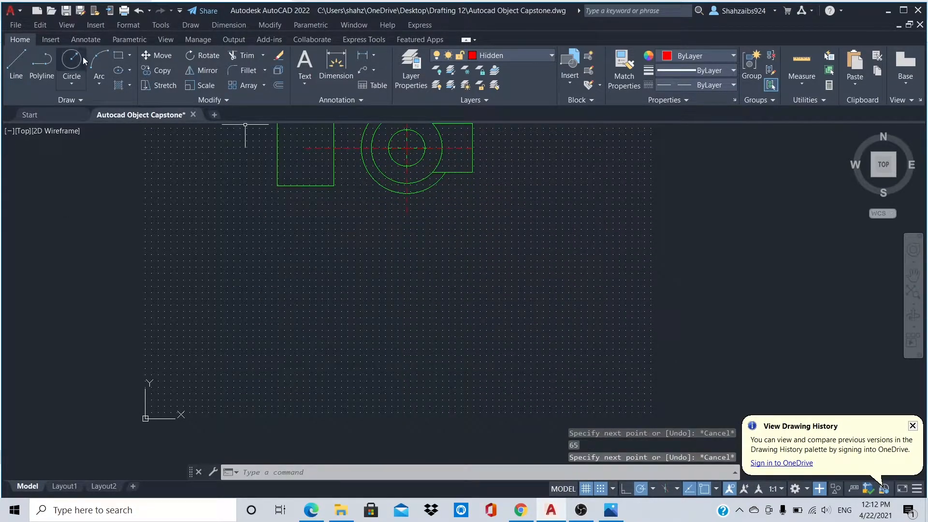
On the Object layer, draw a circle of radius 24 centered on the lower end of the vertical hidden line.
{"action": "left_click", "coordinate": [503, 55]}
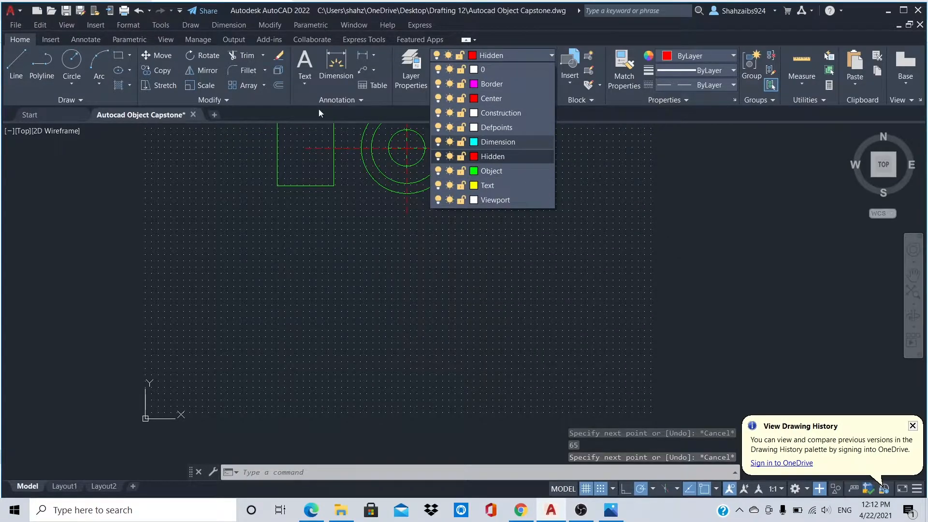
{"action": "left_click", "coordinate": [526, 176]}
{"action": "type", "text": "c"}
{"action": "key", "text": "Return"}
{"action": "left_click", "coordinate": [407, 214]}
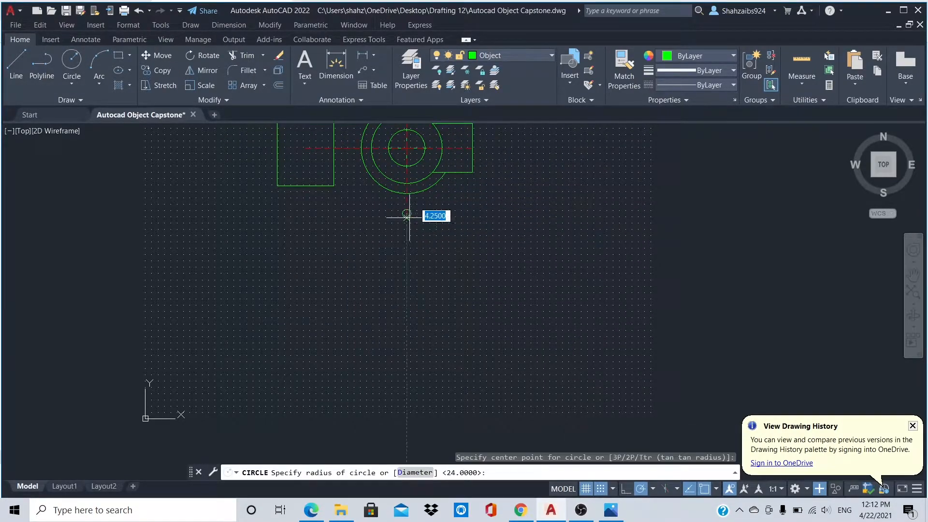
{"action": "type", "text": "24"}
{"action": "key", "text": "Return"}
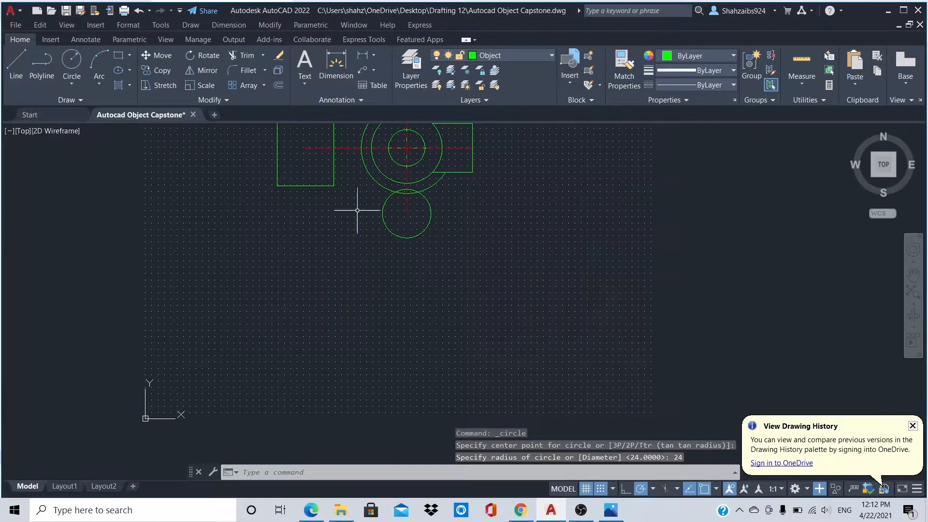
Add two circles concentric with the radius 24 circle: one of radius 9 and a middle one matching the upper group's middle circle.
{"action": "left_click", "coordinate": [79, 61]}
{"action": "left_click", "coordinate": [407, 214]}
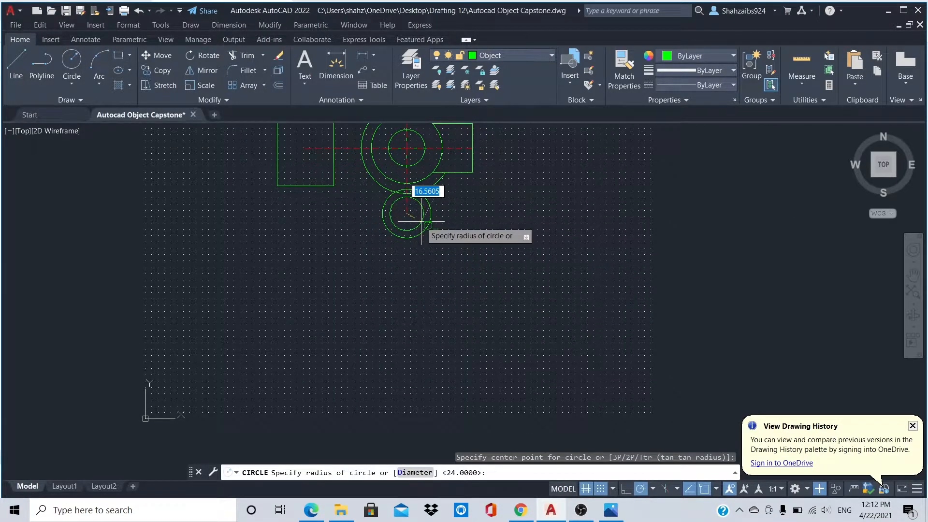
{"action": "type", "text": "9"}
{"action": "key", "text": "Return"}
{"action": "left_click", "coordinate": [72, 60]}
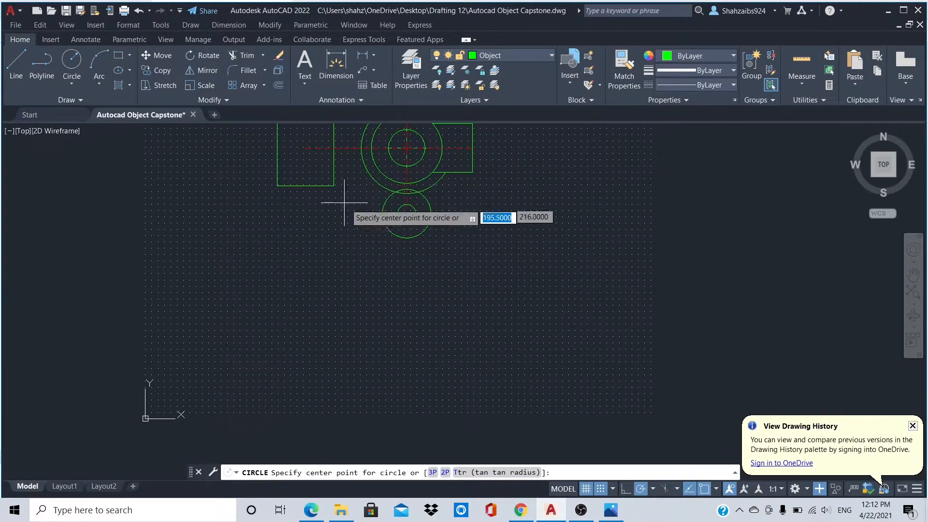
{"action": "left_click", "coordinate": [407, 214]}
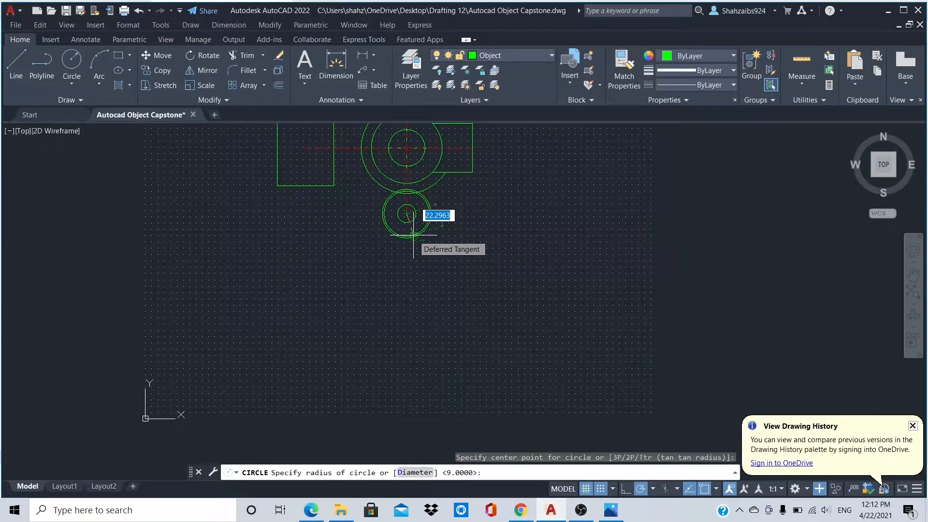
{"action": "left_click", "coordinate": [413, 235]}
Draw a line from the large rectangle's lower-right corner tangent to the outer circle of the lower group.
{"action": "scroll", "coordinate": [411, 203], "scroll_direction": "up", "scroll_amount": 4}
{"action": "type", "text": "tr"}
{"action": "key", "text": "Return"}
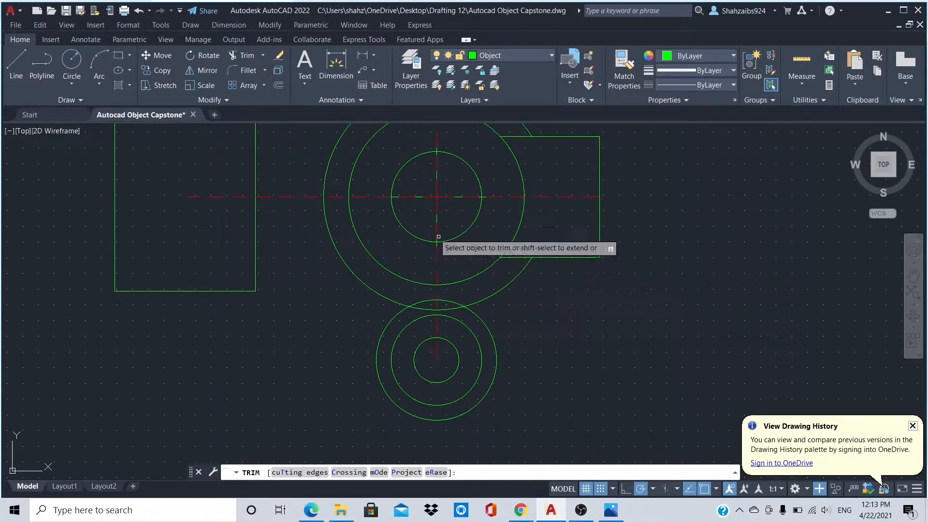
{"action": "left_click", "coordinate": [17, 62]}
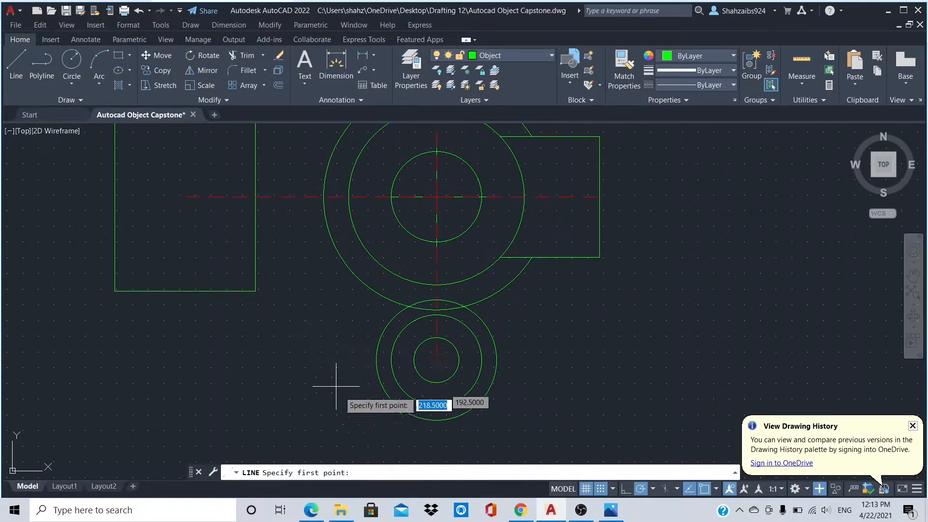
{"action": "left_click", "coordinate": [718, 489]}
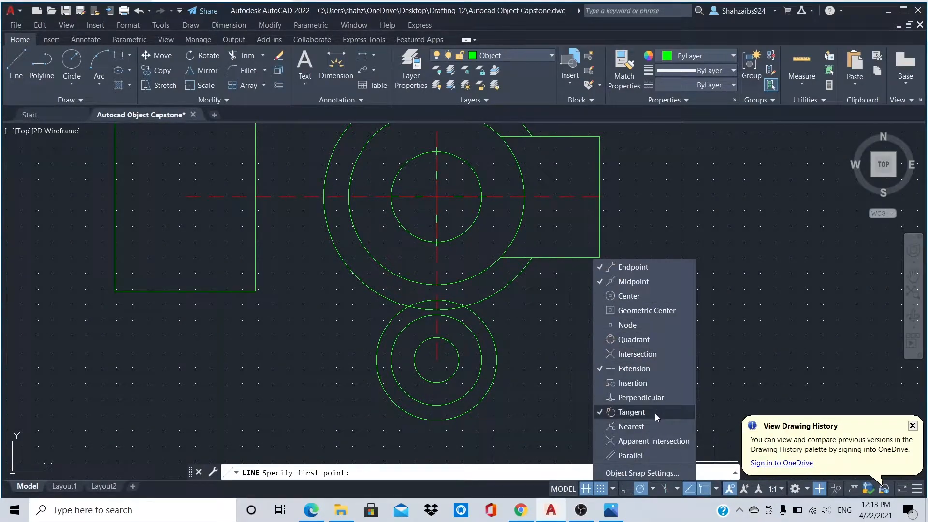
{"action": "left_click", "coordinate": [466, 337]}
{"action": "left_click", "coordinate": [255, 291]}
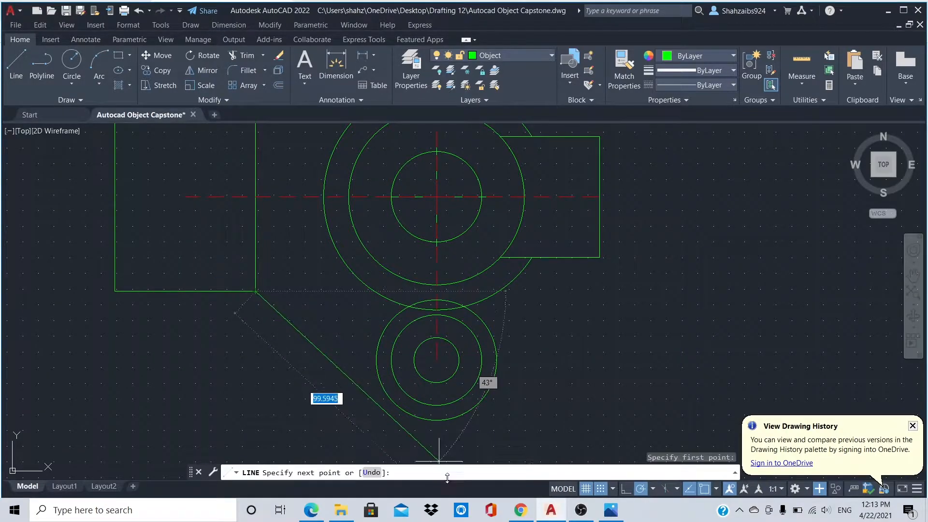
{"action": "key", "text": "Escape"}
{"action": "scroll", "coordinate": [367, 140], "scroll_direction": "down", "scroll_amount": 8}
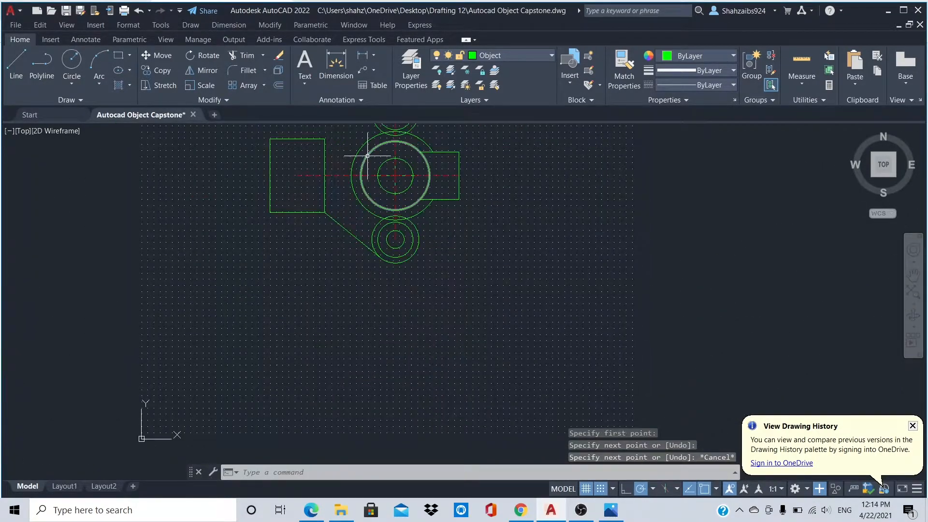
Draw a line from the large rectangle's upper-right corner tangent to the outer circle of the upper group.
{"action": "scroll", "coordinate": [369, 130], "scroll_direction": "up", "scroll_amount": 8}
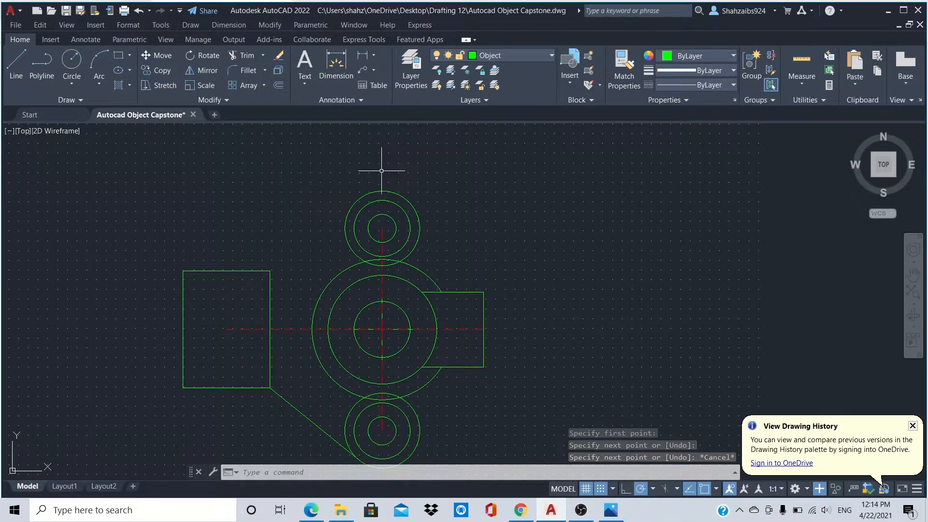
{"action": "left_click", "coordinate": [16, 63]}
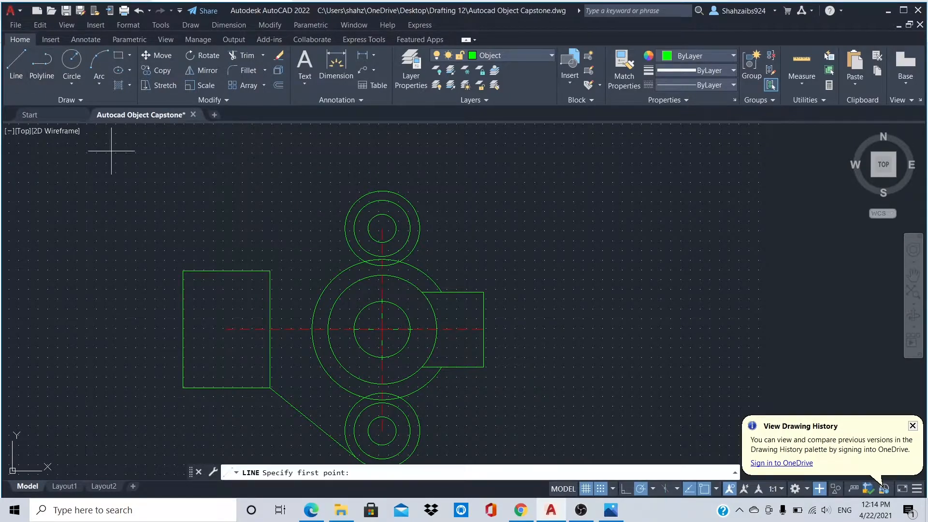
{"action": "left_click", "coordinate": [270, 271]}
{"action": "left_click", "coordinate": [368, 195]}
{"action": "key", "text": "Escape"}
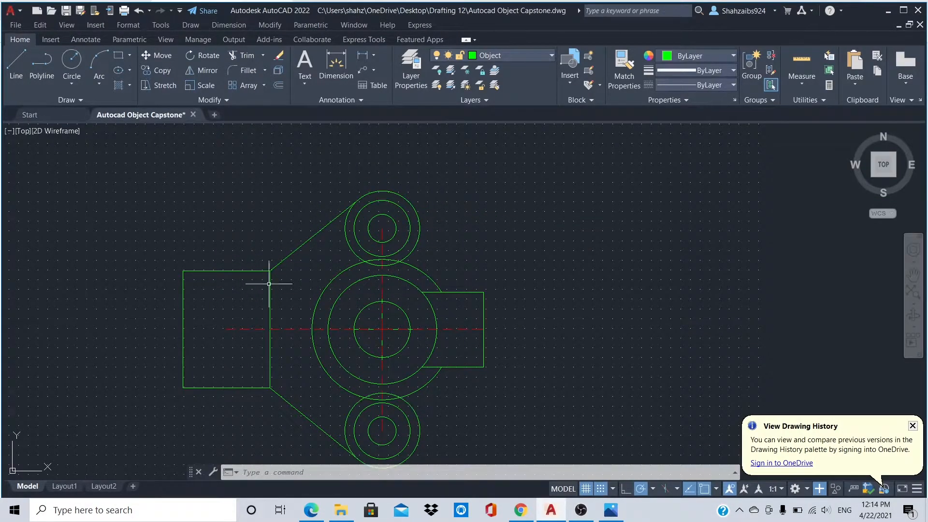
Draw a vertical line tangent to the right sides of the upper and lower groups' outer circles.
{"action": "key", "text": "space"}
{"action": "left_click", "coordinate": [422, 292]}
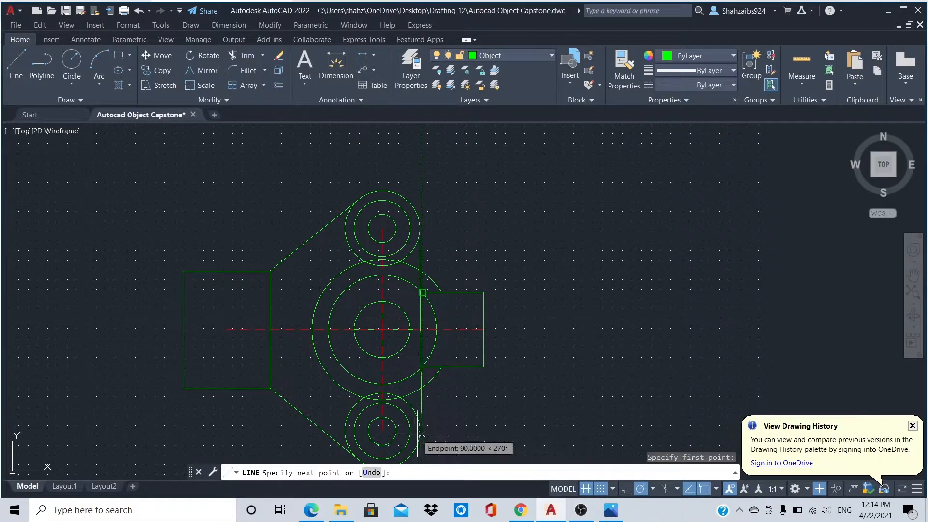
{"action": "scroll", "coordinate": [419, 451], "scroll_direction": "up", "scroll_amount": 2}
{"action": "left_click", "coordinate": [414, 381]}
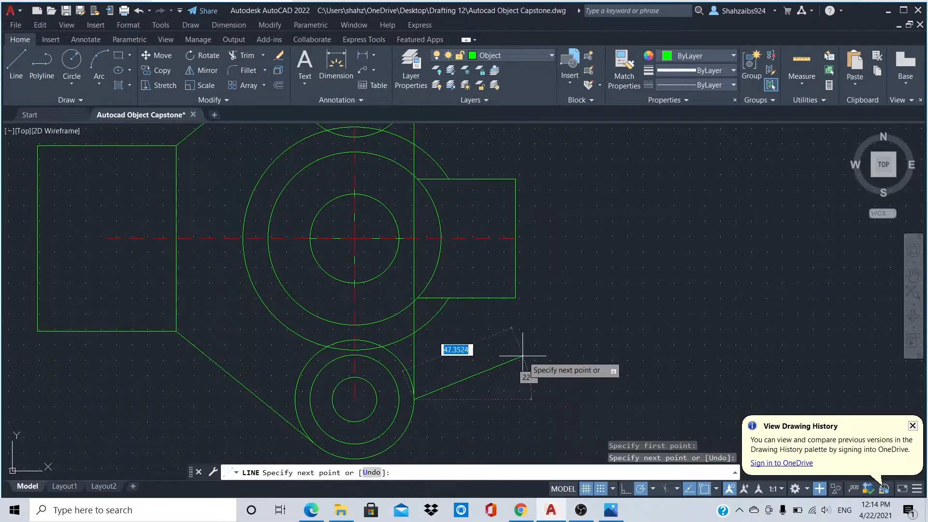
{"action": "key", "text": "Escape"}
{"action": "scroll", "coordinate": [466, 217], "scroll_direction": "down", "scroll_amount": 2}
{"action": "middle_click_drag", "start_coordinate": [466, 216], "coordinate": [480, 310]}
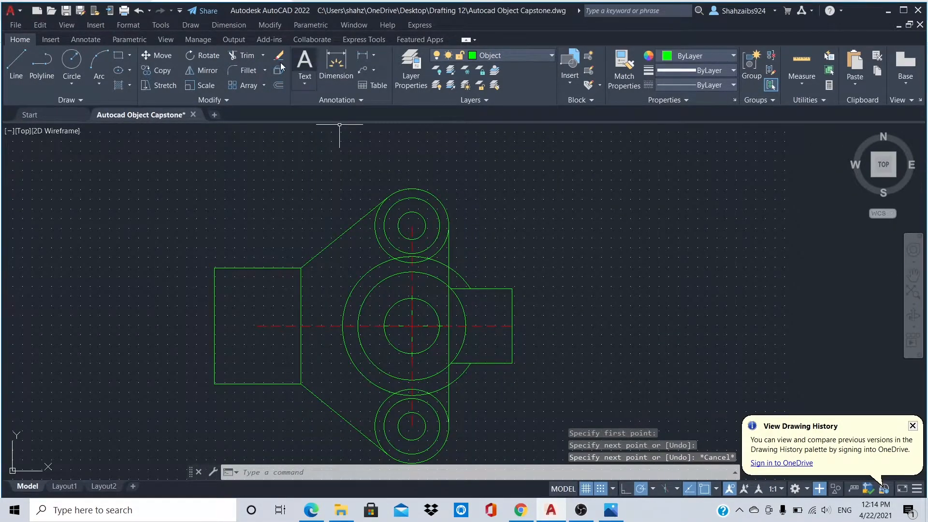
Trim away the part of the vertical tangent line that lies inside the main outer circle.
{"action": "left_click", "coordinate": [241, 56]}
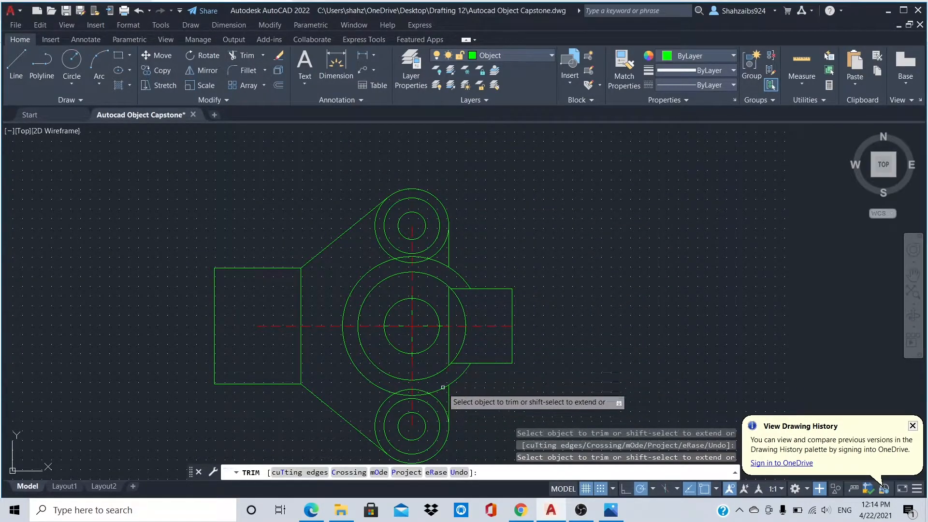
{"action": "left_click", "coordinate": [449, 344]}
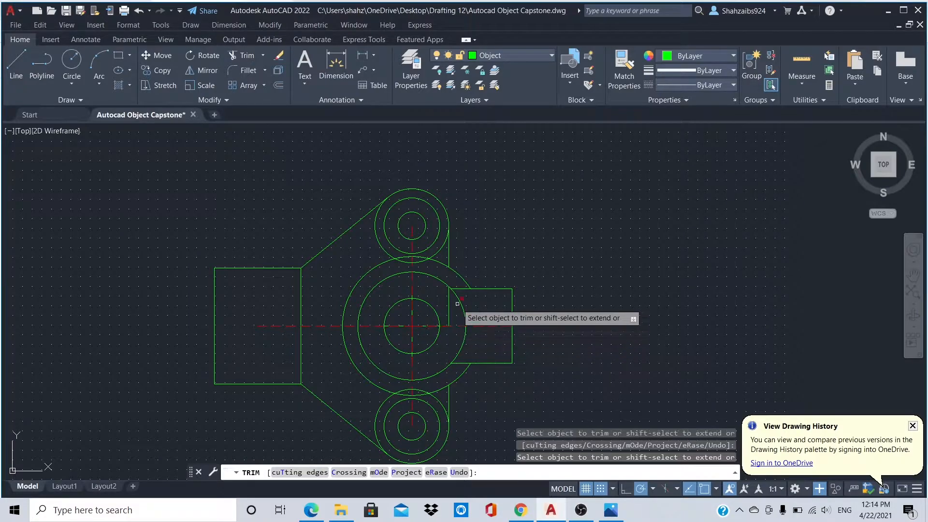
{"action": "left_click", "coordinate": [448, 308]}
Trim the inner arcs of the upper and lower outer circles and the main outer circle's arcs that lie inside the profile.
{"action": "scroll", "coordinate": [621, 365], "scroll_direction": "up", "scroll_amount": 3}
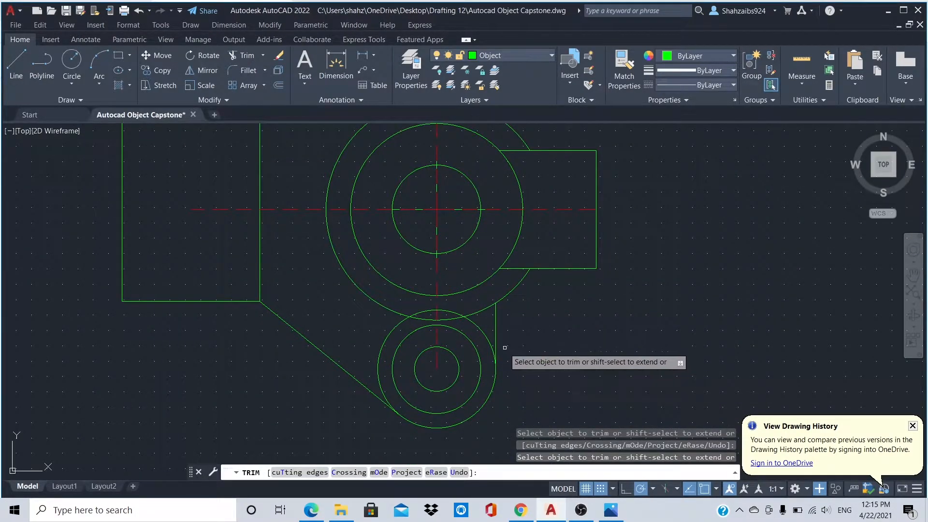
{"action": "left_click", "coordinate": [434, 312]}
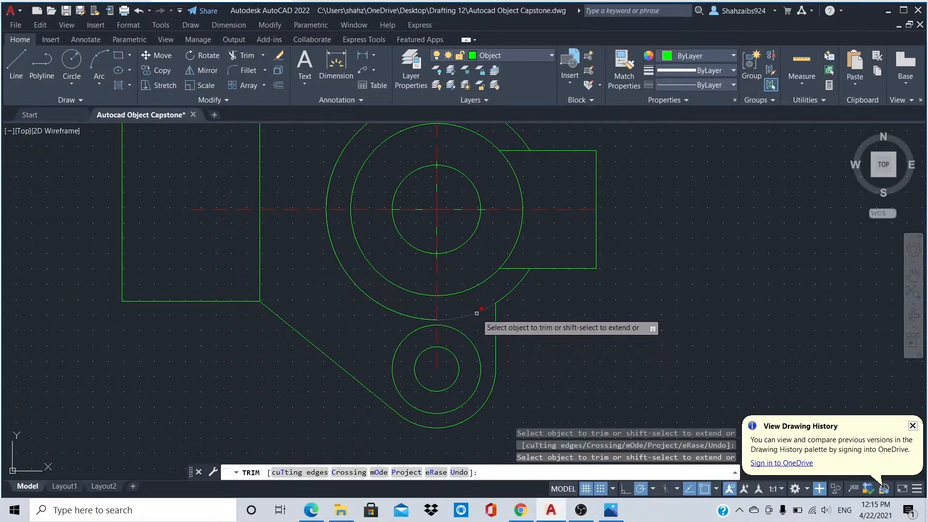
{"action": "scroll", "coordinate": [473, 228], "scroll_direction": "down", "scroll_amount": 2}
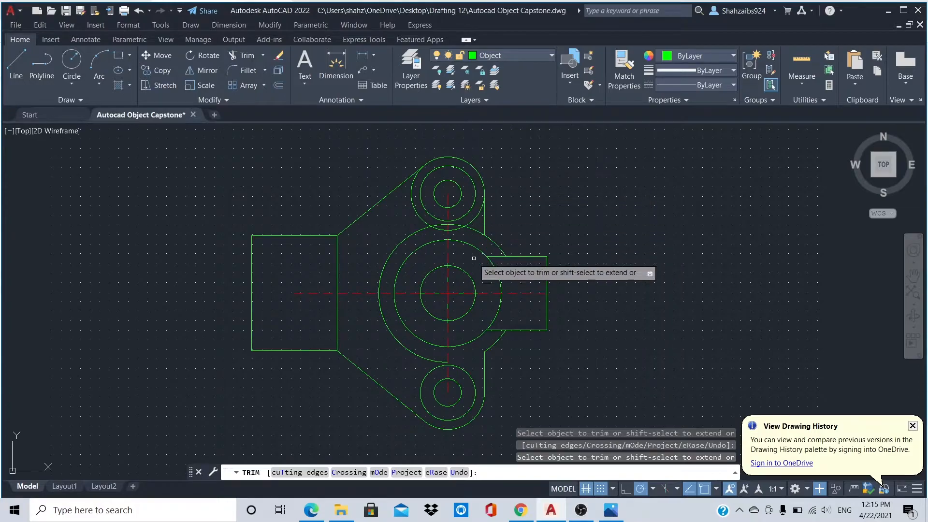
{"action": "left_click", "coordinate": [476, 230]}
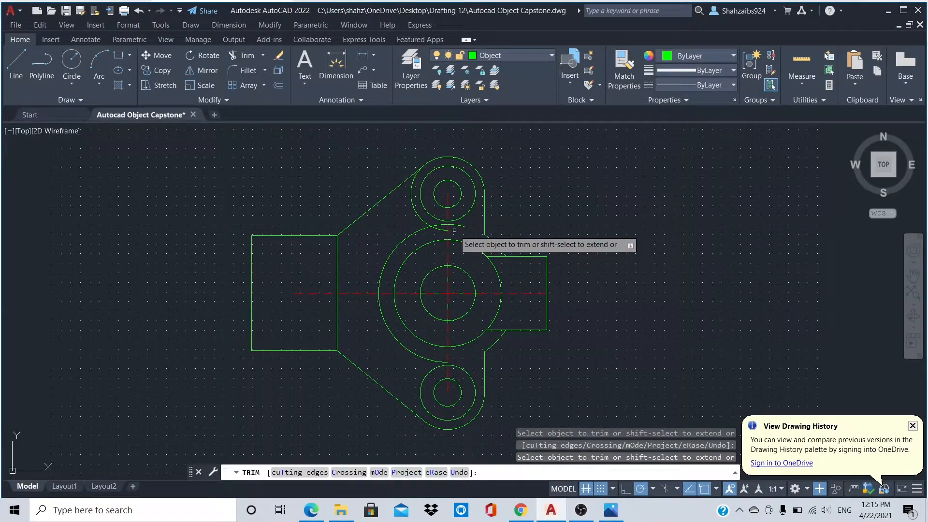
{"action": "left_click", "coordinate": [460, 225]}
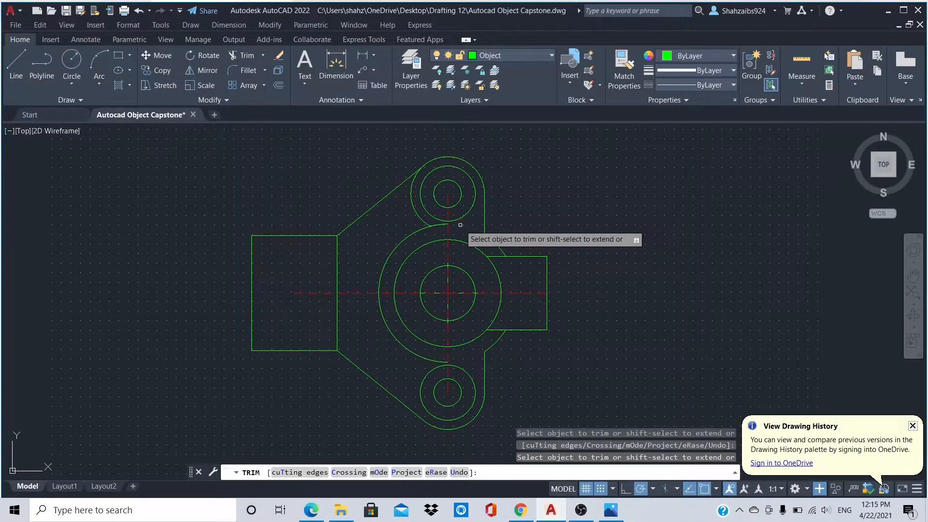
{"action": "left_click", "coordinate": [432, 223]}
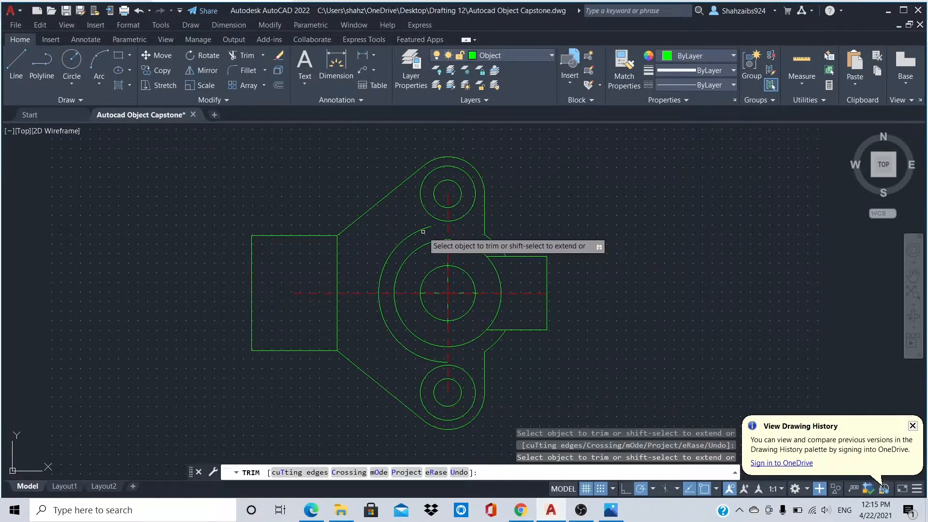
{"action": "left_click", "coordinate": [414, 233]}
{"action": "left_click", "coordinate": [390, 325]}
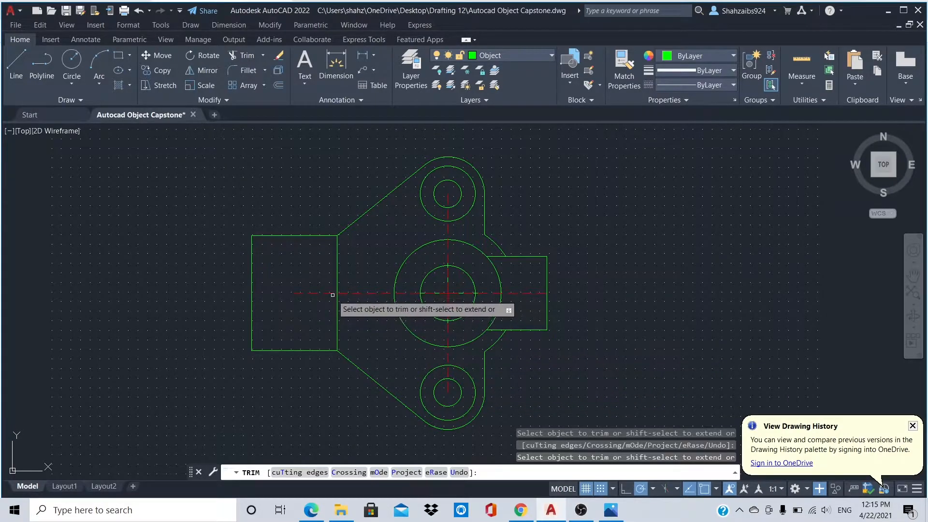
From the midpoint of the large rectangle's left edge, draw a line 14 to the right and a line 6 upward.
{"action": "scroll", "coordinate": [337, 292], "scroll_direction": "up", "scroll_amount": 2}
{"action": "left_click", "coordinate": [16, 63]}
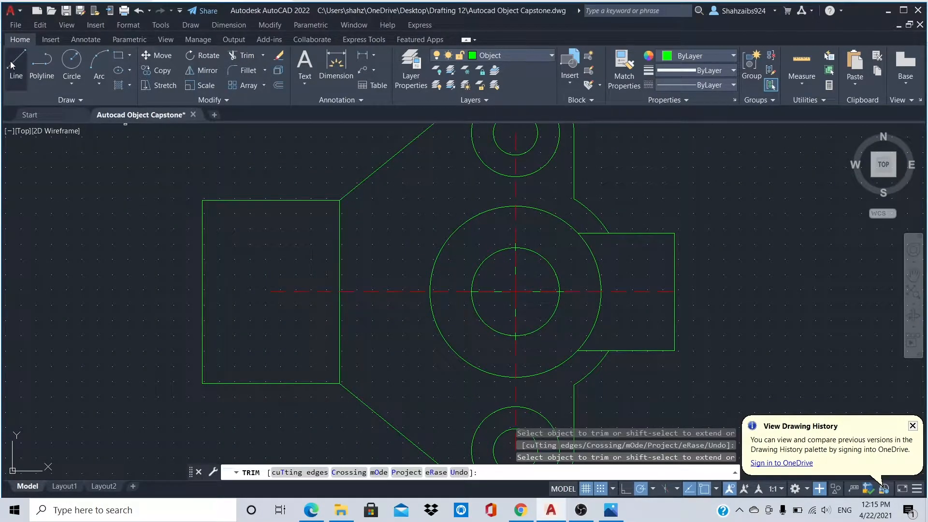
{"action": "left_click", "coordinate": [202, 291]}
{"action": "type", "text": "14"}
{"action": "key", "text": "Return"}
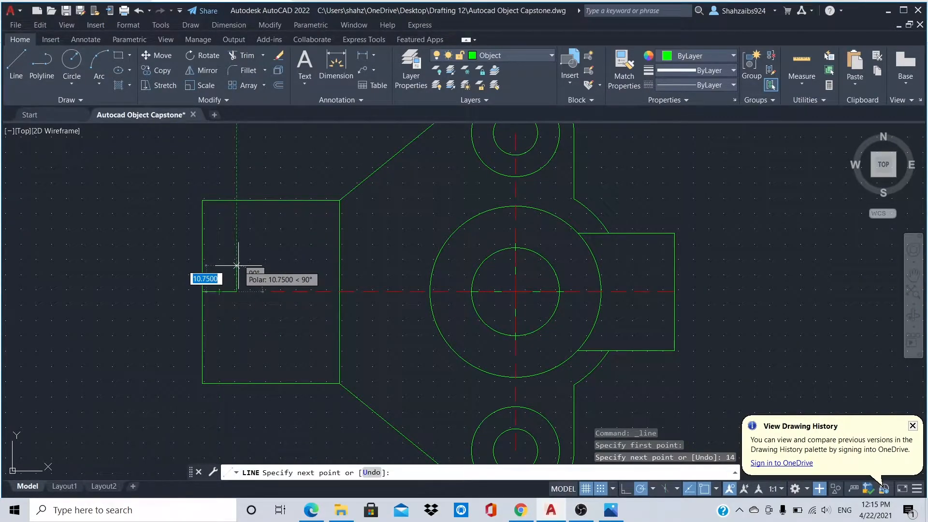
{"action": "key", "text": "Return"}
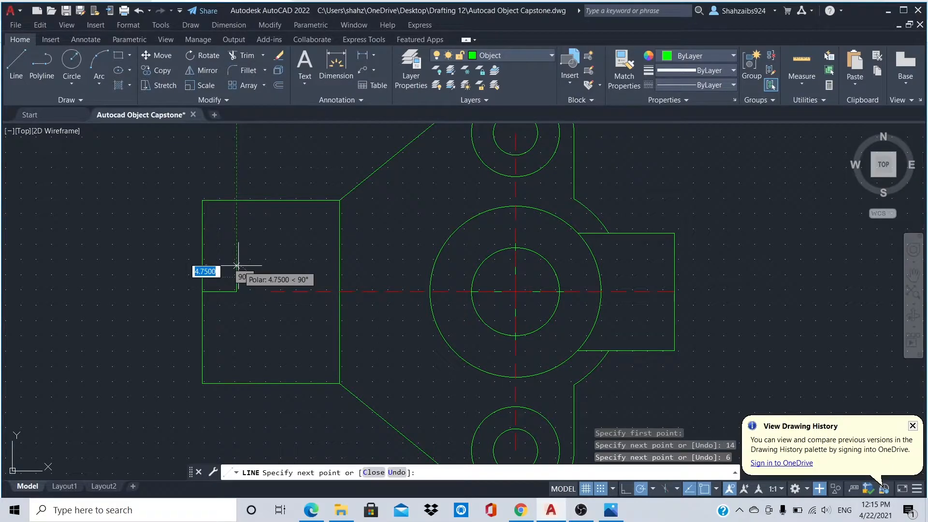
{"action": "key", "text": "Escape"}
From the right end of the 14 line, draw a line 6 downward and a horizontal line about 97 long to the main inner circle.
{"action": "left_click", "coordinate": [15, 65]}
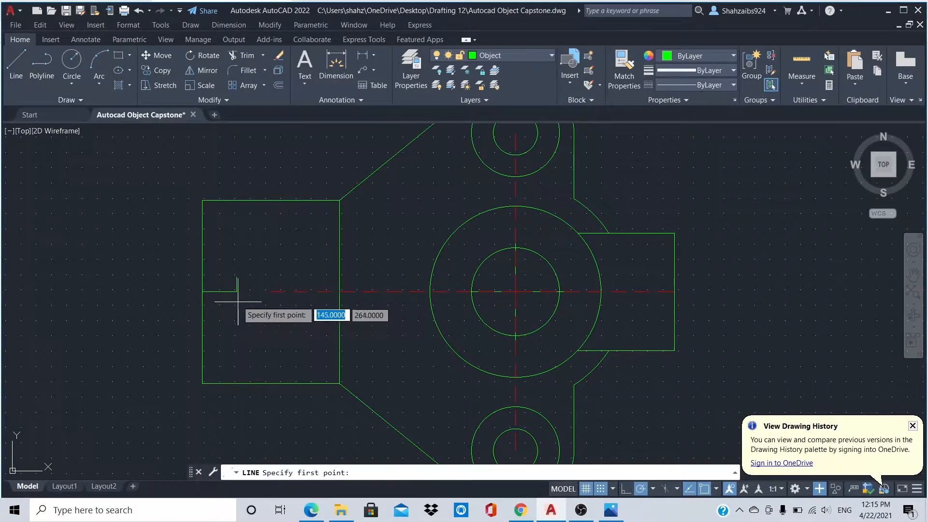
{"action": "left_click", "coordinate": [236, 291]}
{"action": "type", "text": "6"}
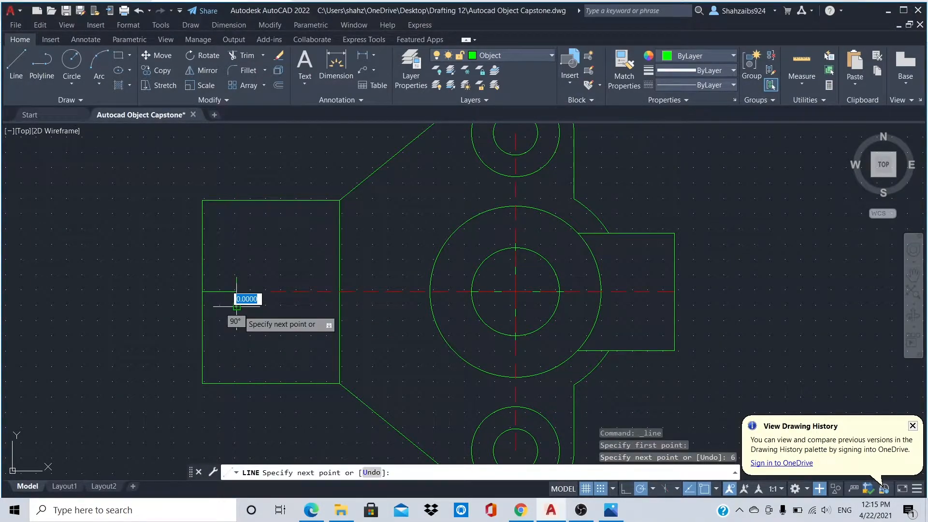
{"action": "key", "text": "Return"}
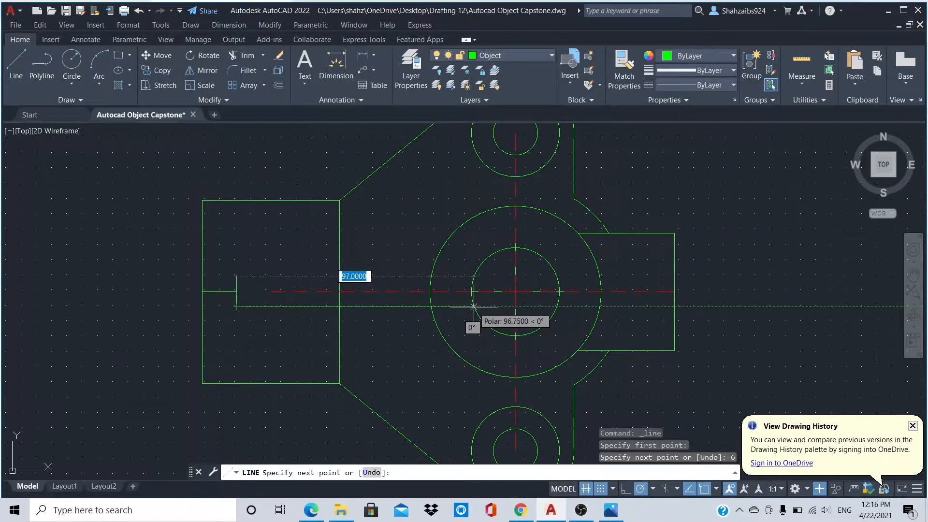
{"action": "left_click", "coordinate": [472, 307]}
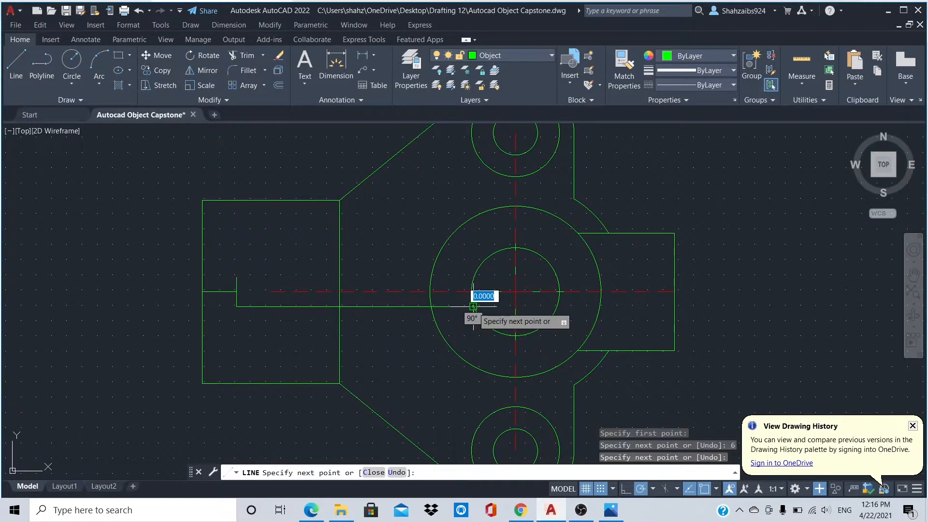
{"action": "key", "text": "Escape"}
Draw the slot's upper horizontal line about 97.5 long to the main inner circle, and delete the 14 construction line at the slot's left end.
{"action": "left_click", "coordinate": [16, 65]}
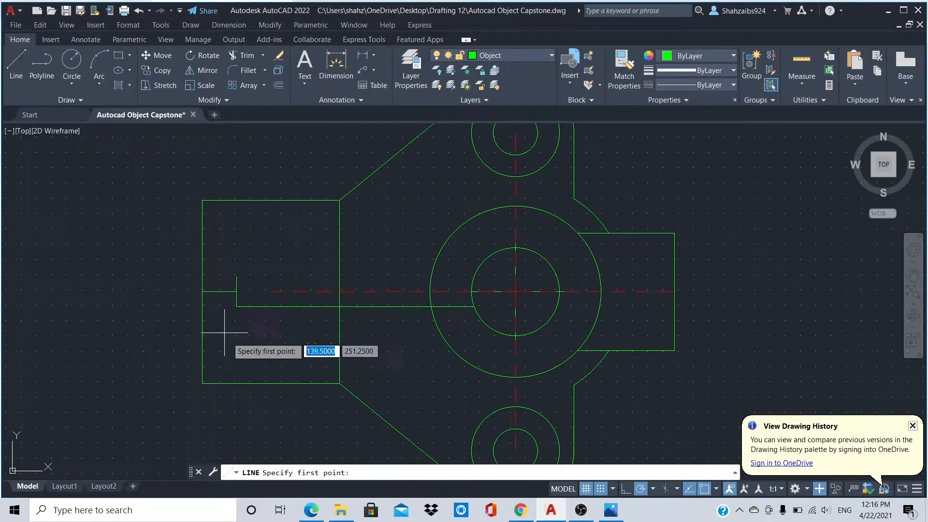
{"action": "left_click", "coordinate": [236, 277]}
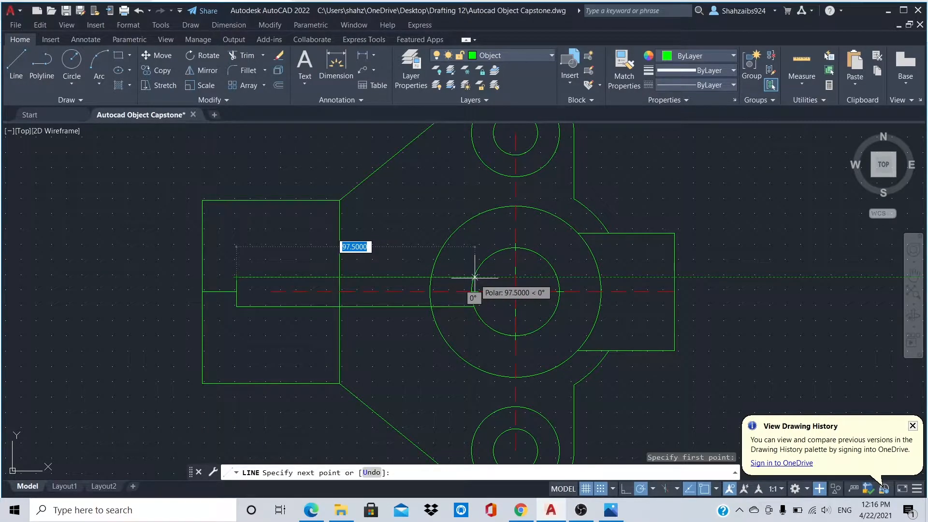
{"action": "left_click", "coordinate": [474, 277]}
{"action": "key", "text": "Escape"}
{"action": "left_click", "coordinate": [236, 291]}
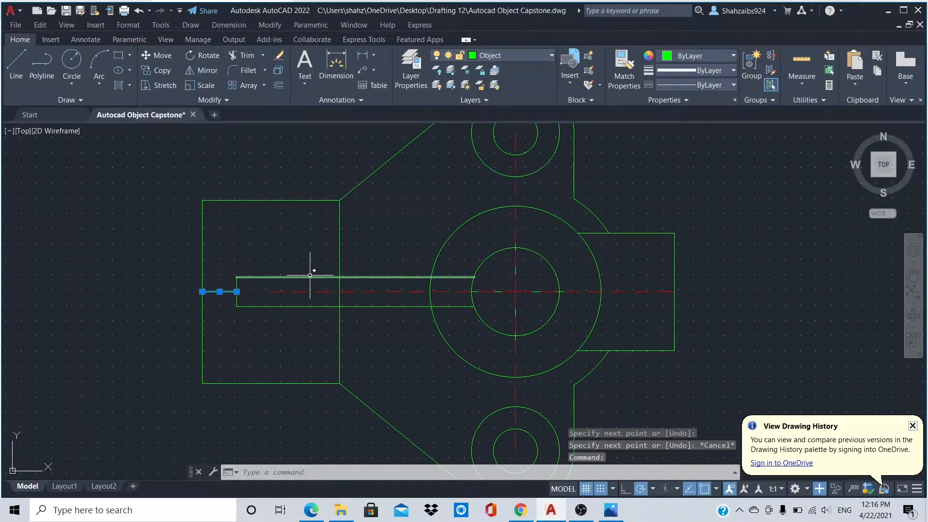
{"action": "key", "text": "Delete"}
Join the two collinear lines that form the large rectangle's upper edge into one line.
{"action": "scroll", "coordinate": [310, 275], "scroll_direction": "down", "scroll_amount": 4}
{"action": "scroll", "coordinate": [512, 277], "scroll_direction": "up", "scroll_amount": 2}
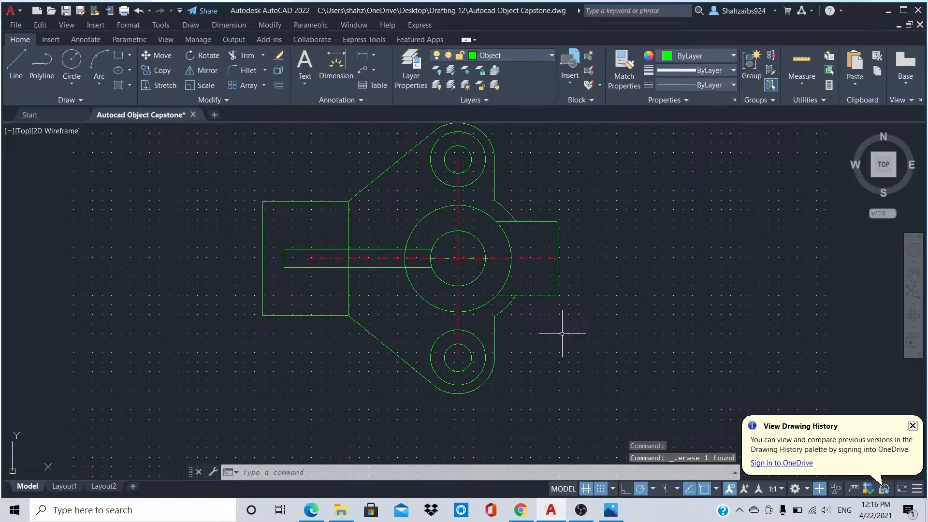
{"action": "left_click", "coordinate": [290, 196]}
{"action": "key", "text": "Escape"}
{"action": "left_click", "coordinate": [311, 201]}
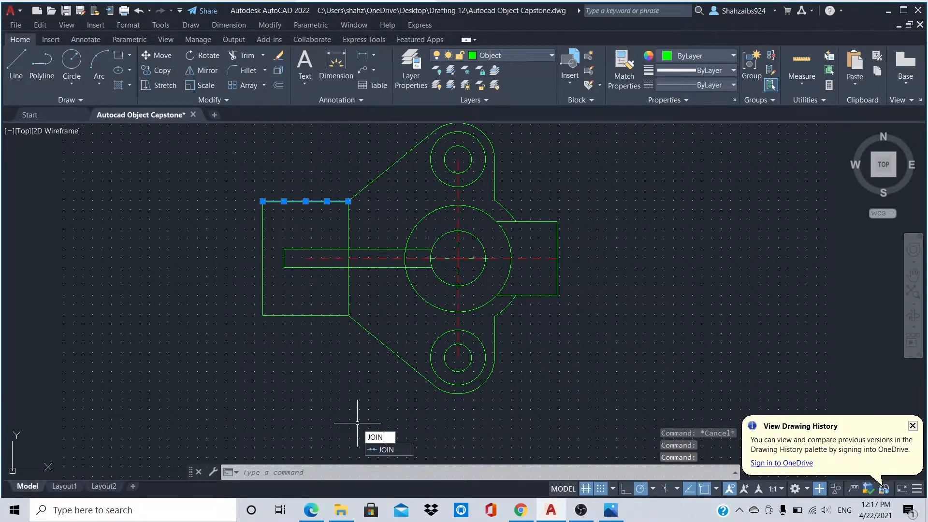
{"action": "type", "text": "JOIN"}
{"action": "key", "text": "Return"}
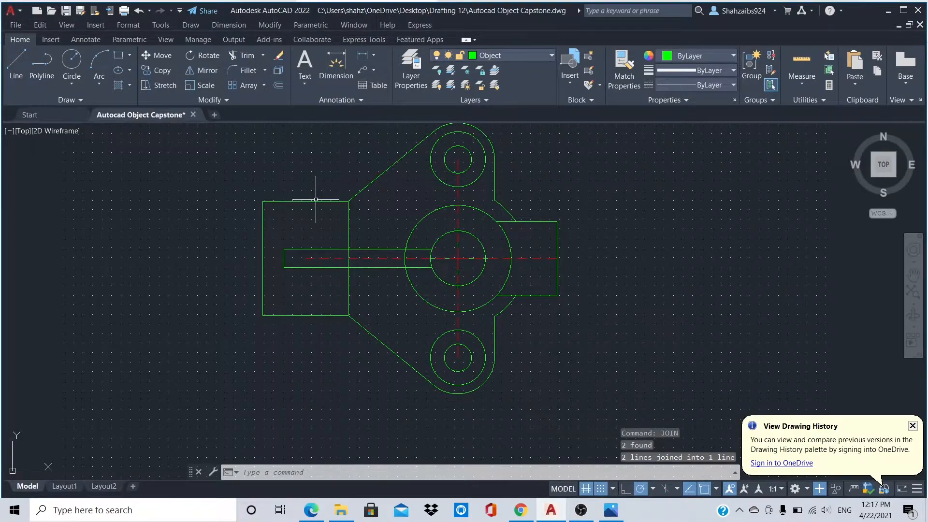
Join the two lines of the slot's left end, and likewise the two lines of the small rectangle's right edge.
{"action": "left_click", "coordinate": [283, 259]}
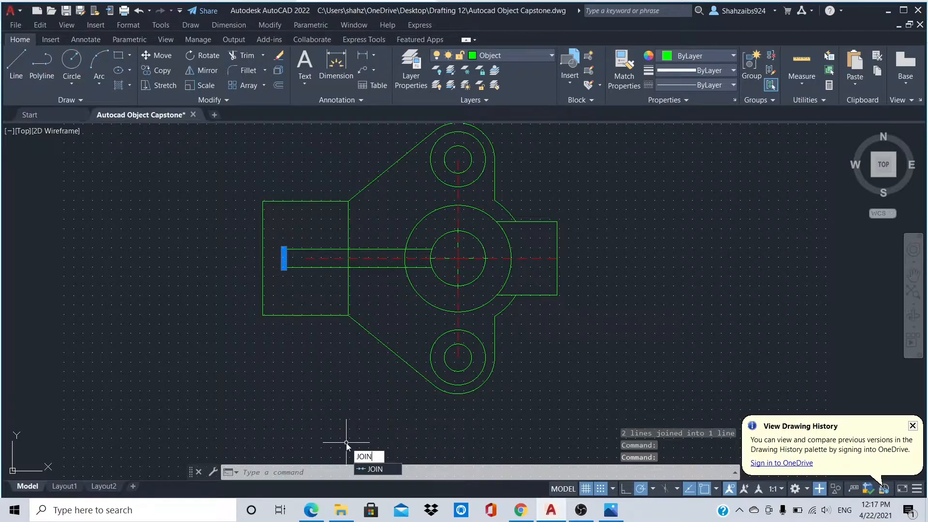
{"action": "key", "text": "Return"}
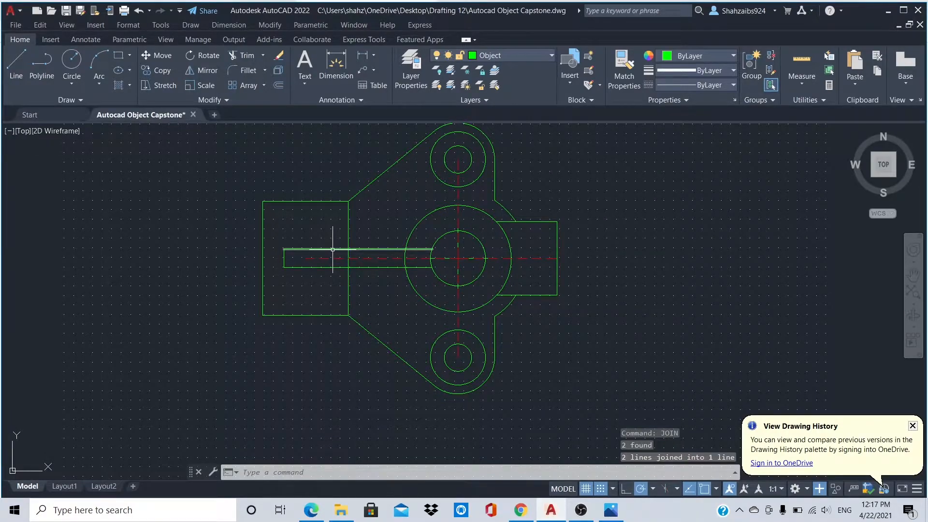
{"action": "left_click", "coordinate": [557, 240]}
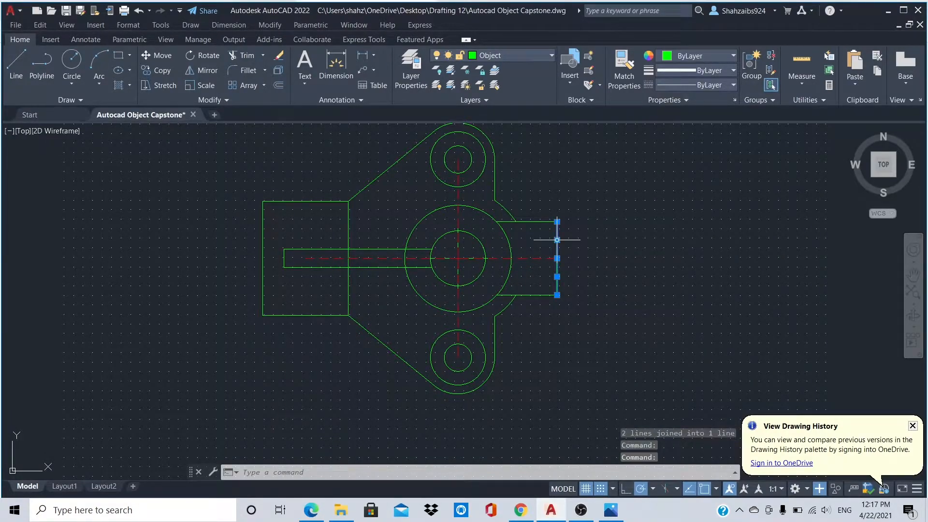
{"action": "left_click", "coordinate": [464, 476]}
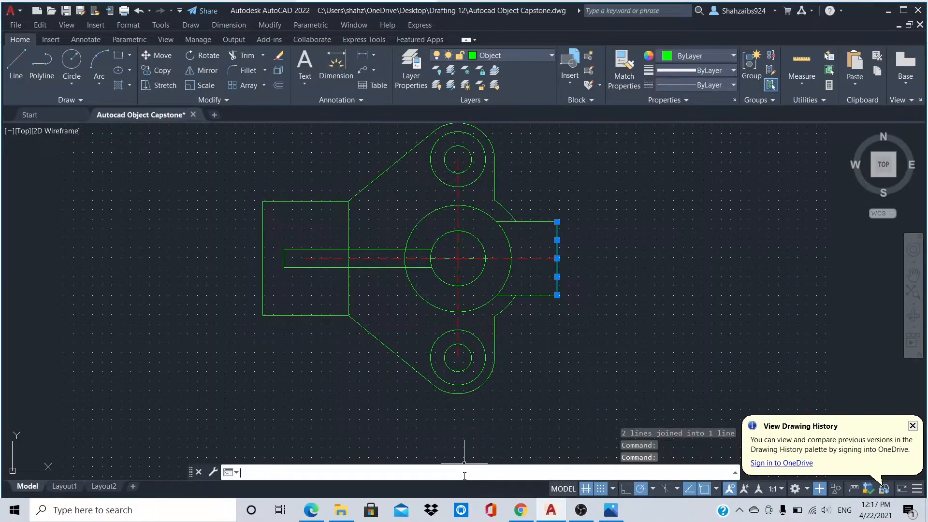
{"action": "type", "text": "joi"}
{"action": "key", "text": "Return"}
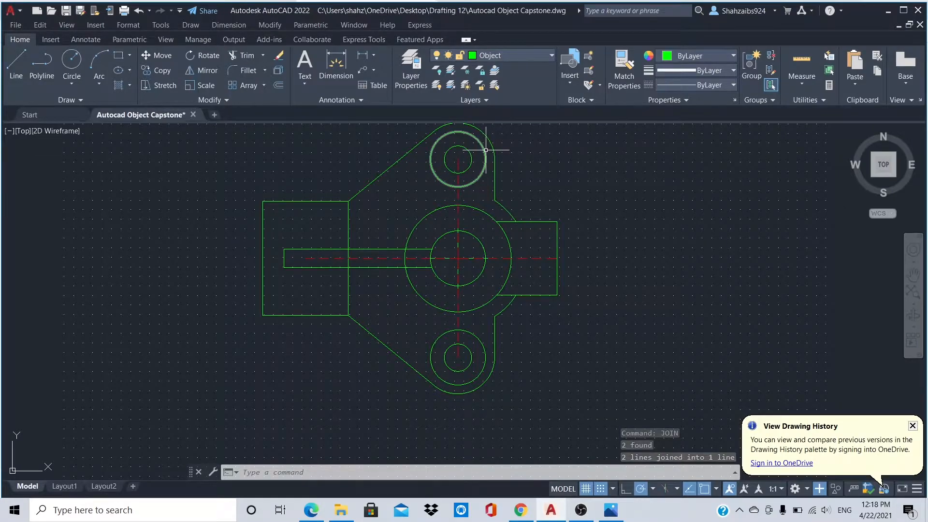
Join the upper outer arc with the vertical tangent line below it.
{"action": "left_click", "coordinate": [496, 164]}
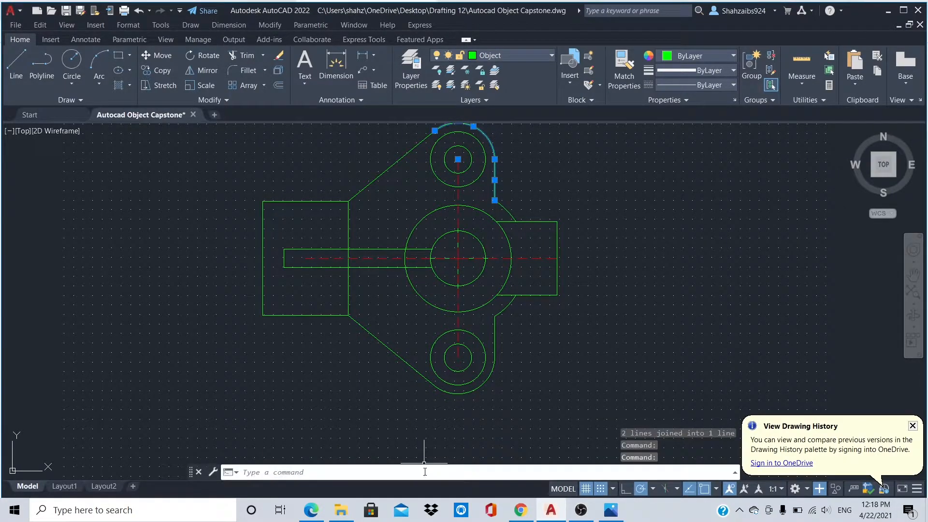
{"action": "type", "text": "join"}
{"action": "key", "text": "Return"}
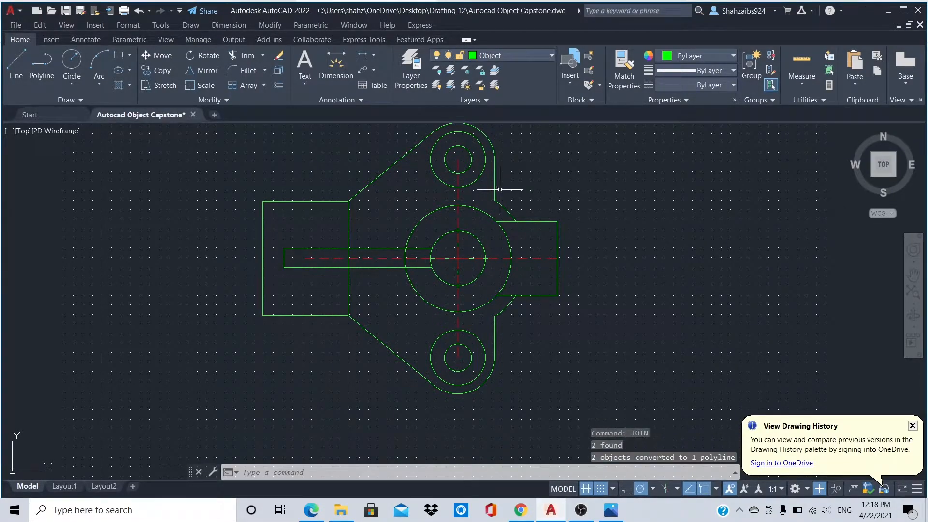
Join the upper slanted tangent line to the polyline around the upper circles.
{"action": "scroll", "coordinate": [472, 148], "scroll_direction": "down", "scroll_amount": 6}
{"action": "scroll", "coordinate": [466, 140], "scroll_direction": "up", "scroll_amount": 8}
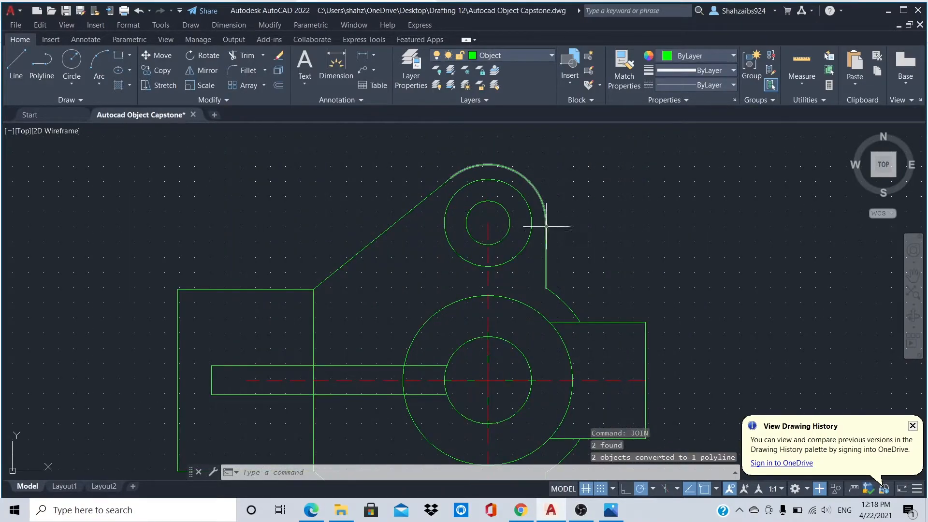
{"action": "left_click", "coordinate": [441, 185]}
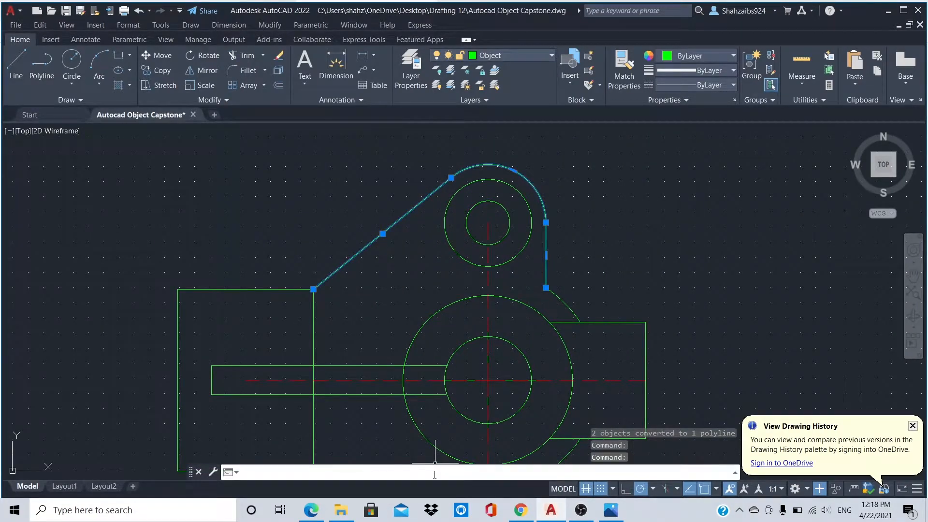
{"action": "type", "text": "join"}
{"action": "key", "text": "Return"}
Join the lower outer arc with the vertical tangent line above it.
{"action": "scroll", "coordinate": [556, 327], "scroll_direction": "down", "scroll_amount": 6}
{"action": "scroll", "coordinate": [549, 268], "scroll_direction": "up", "scroll_amount": 3}
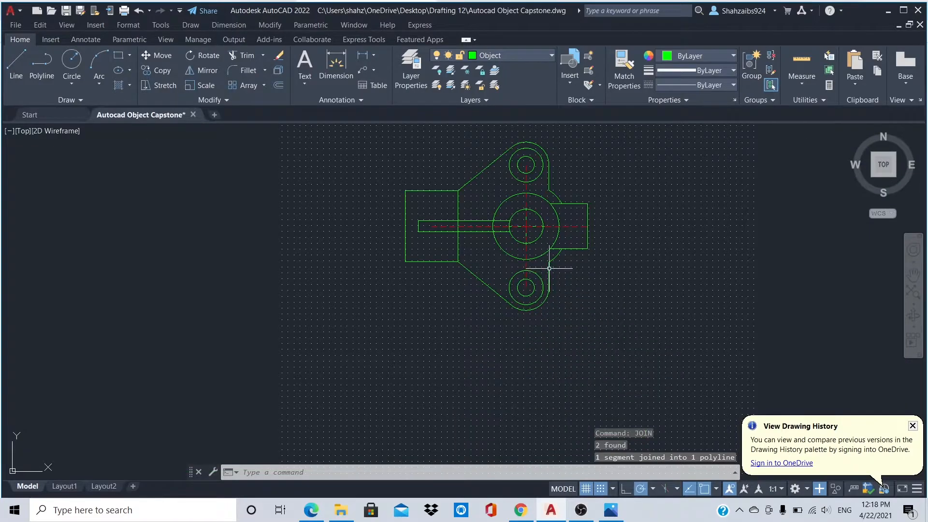
{"action": "left_click", "coordinate": [549, 276]}
{"action": "scroll", "coordinate": [550, 311], "scroll_direction": "up", "scroll_amount": 4}
{"action": "left_click", "coordinate": [537, 284]}
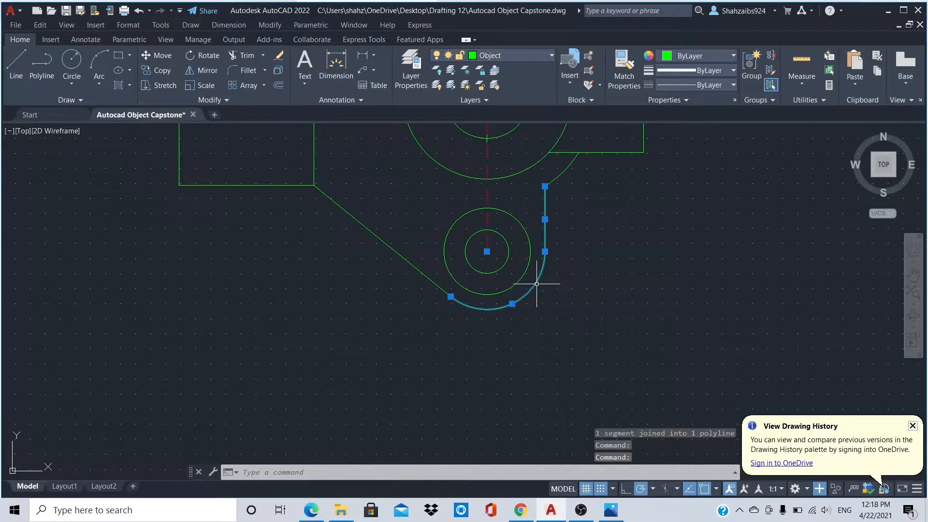
{"action": "type", "text": "join"}
{"action": "key", "text": "Return"}
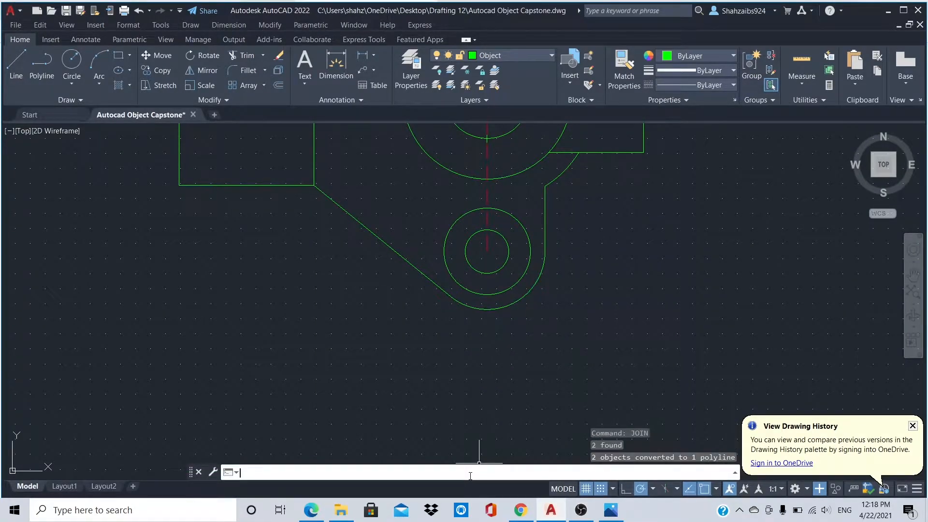
Join the lower slanted tangent line to the polyline around the lower circles.
{"action": "left_click", "coordinate": [401, 259]}
{"action": "left_click", "coordinate": [462, 306]}
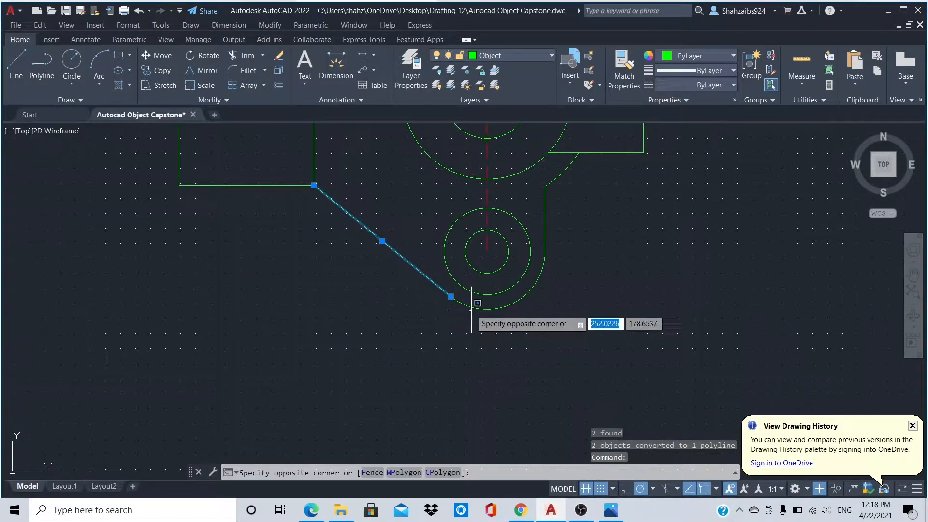
{"action": "left_click", "coordinate": [476, 305]}
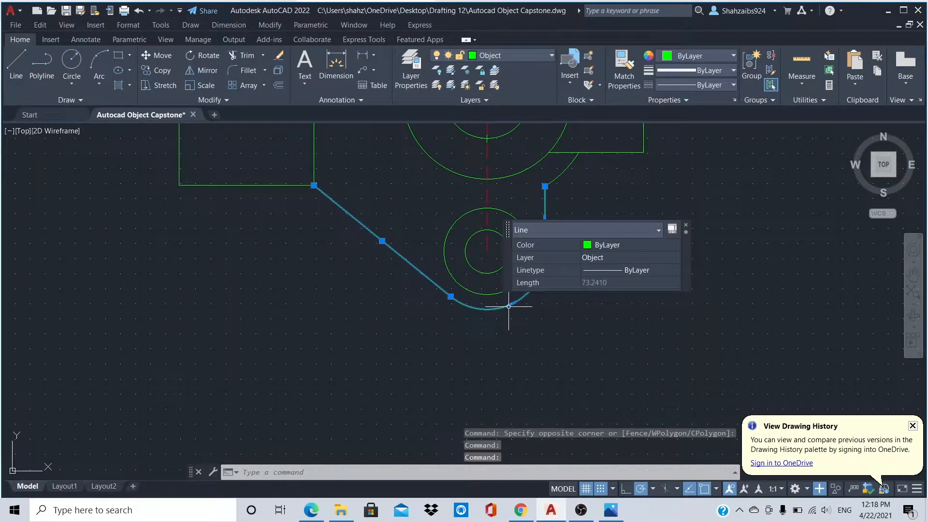
{"action": "left_click", "coordinate": [417, 477]}
{"action": "type", "text": "jo"}
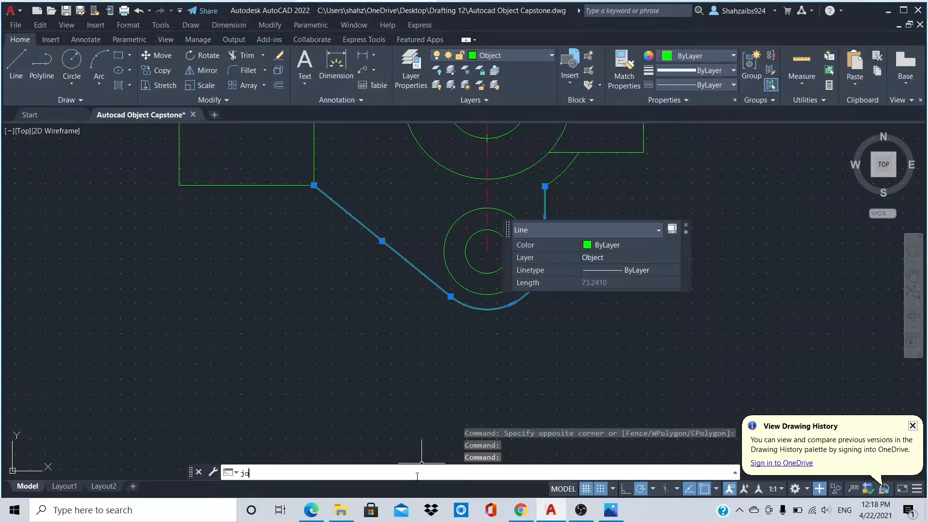
{"action": "type", "text": "in"}
{"action": "key", "text": "Return"}
{"action": "scroll", "coordinate": [552, 245], "scroll_direction": "down", "scroll_amount": 6}
{"action": "scroll", "coordinate": [498, 185], "scroll_direction": "up", "scroll_amount": 4}
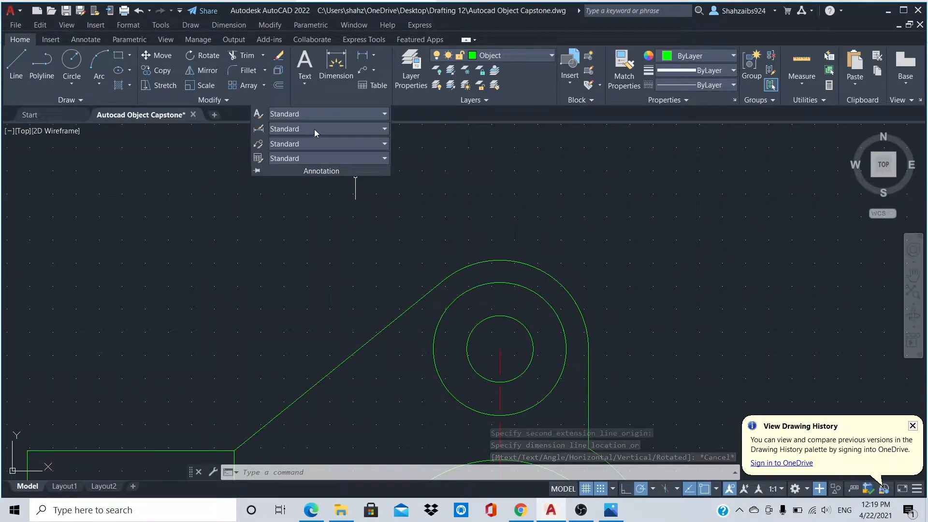
Modify the Standard dimension style so its text height is 7, and close the style manager.
{"action": "left_click", "coordinate": [314, 128]}
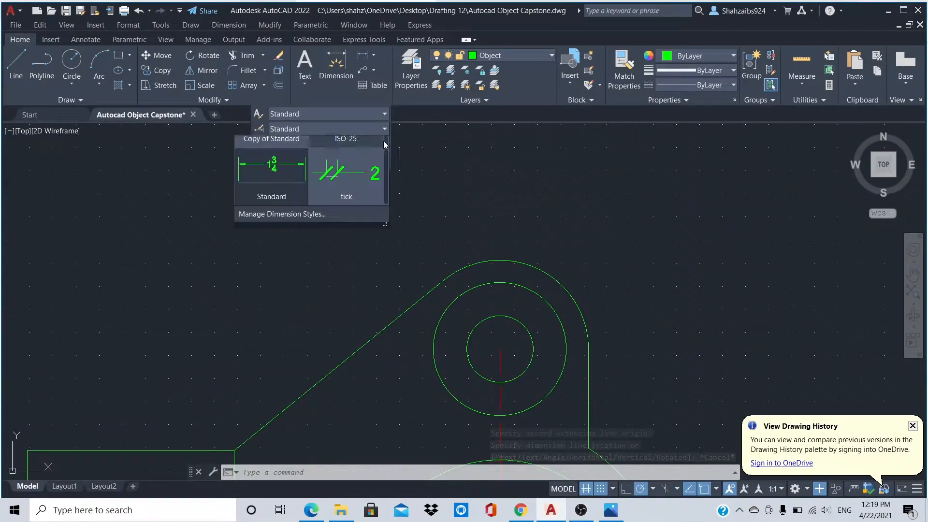
{"action": "left_click", "coordinate": [327, 260]}
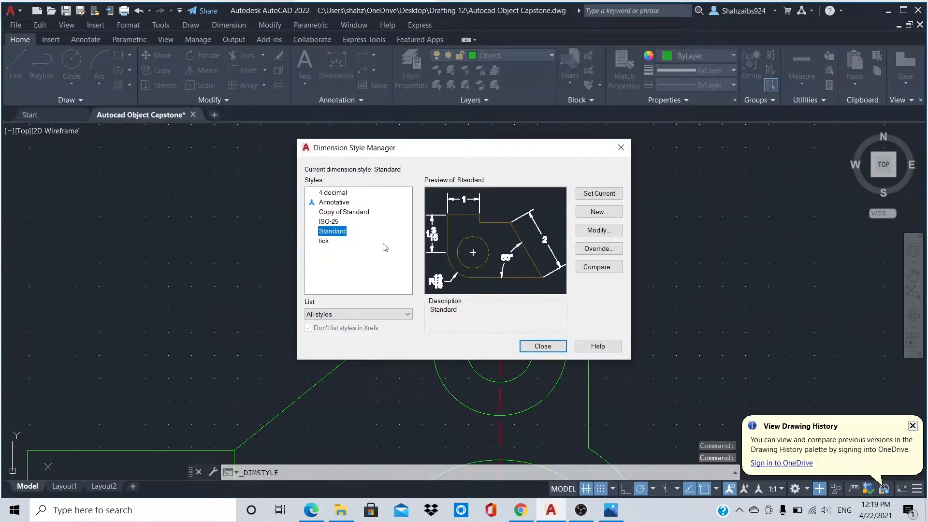
{"action": "left_click", "coordinate": [599, 231]}
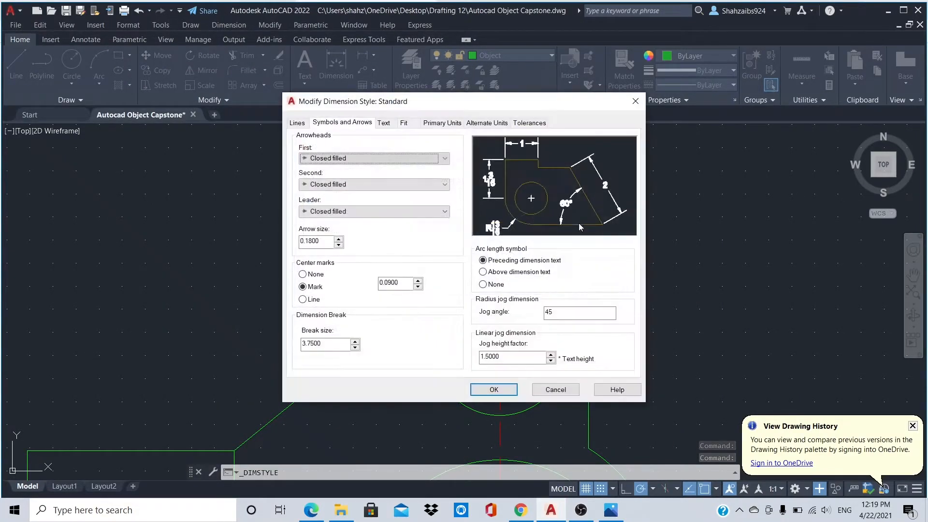
{"action": "left_click", "coordinate": [384, 123]}
{"action": "left_click", "coordinate": [402, 126]}
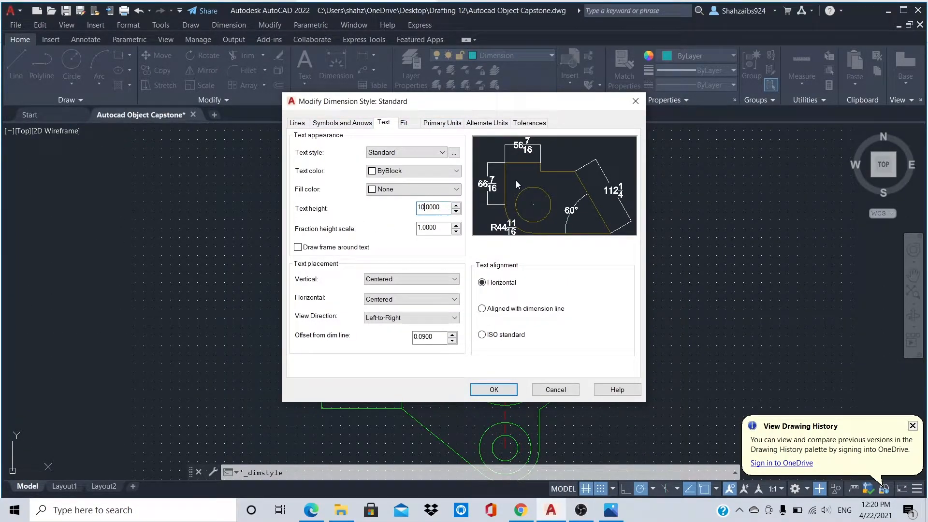
{"action": "key", "text": "BackSpace"}
{"action": "key", "text": "BackSpace"}
{"action": "type", "text": "7"}
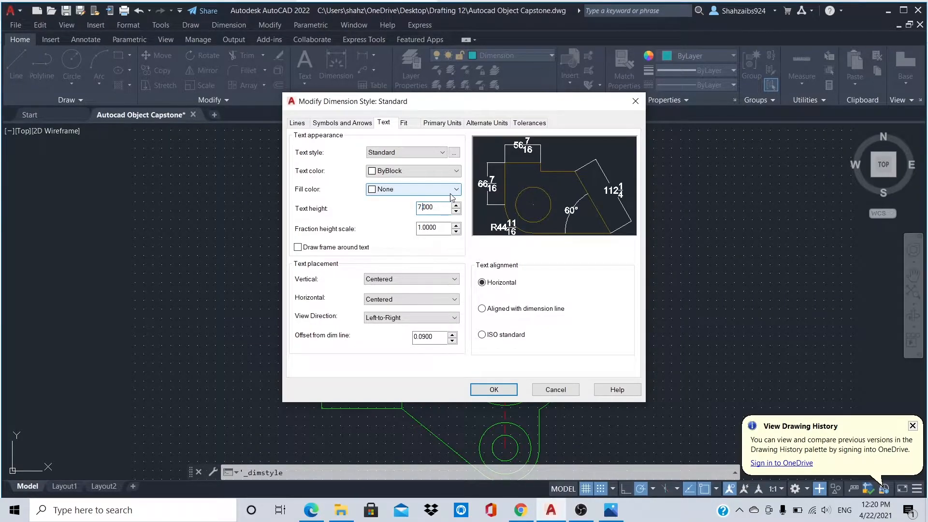
{"action": "left_click", "coordinate": [500, 391]}
{"action": "left_click", "coordinate": [543, 346]}
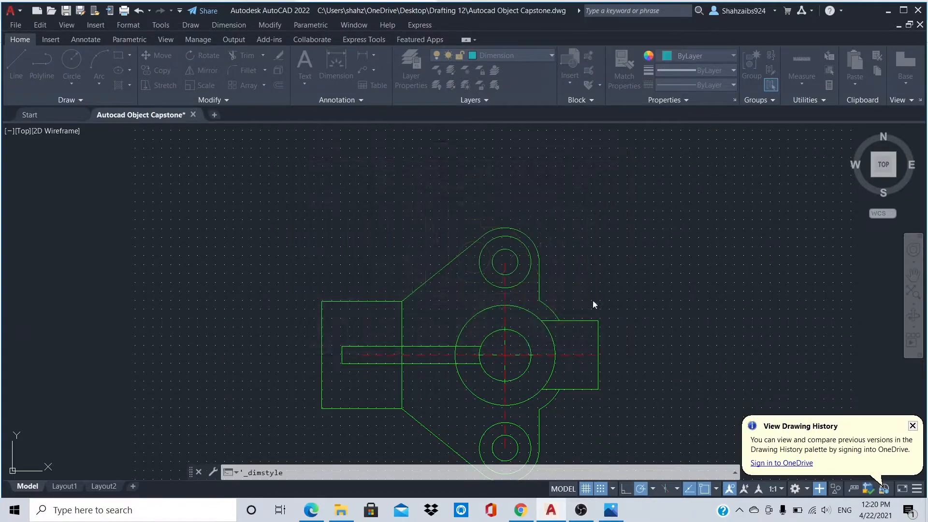
Add a horizontal linear dimension from the main circles' center to the small rectangle's upper right corner, placed above the rectangle.
{"action": "scroll", "coordinate": [582, 340], "scroll_direction": "up", "scroll_amount": 3}
{"action": "scroll", "coordinate": [512, 281], "scroll_direction": "down", "scroll_amount": 3}
{"action": "left_click", "coordinate": [336, 63]}
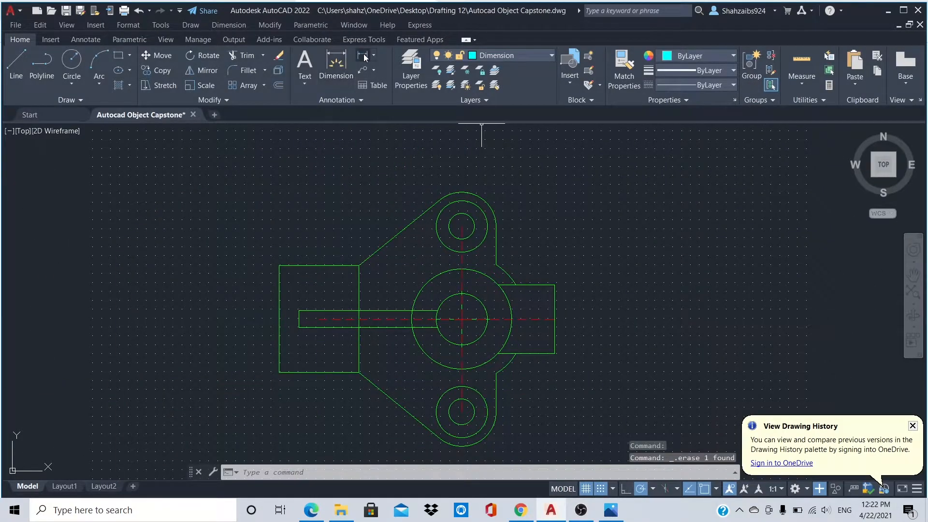
{"action": "left_click", "coordinate": [462, 319]}
{"action": "left_click", "coordinate": [554, 286]}
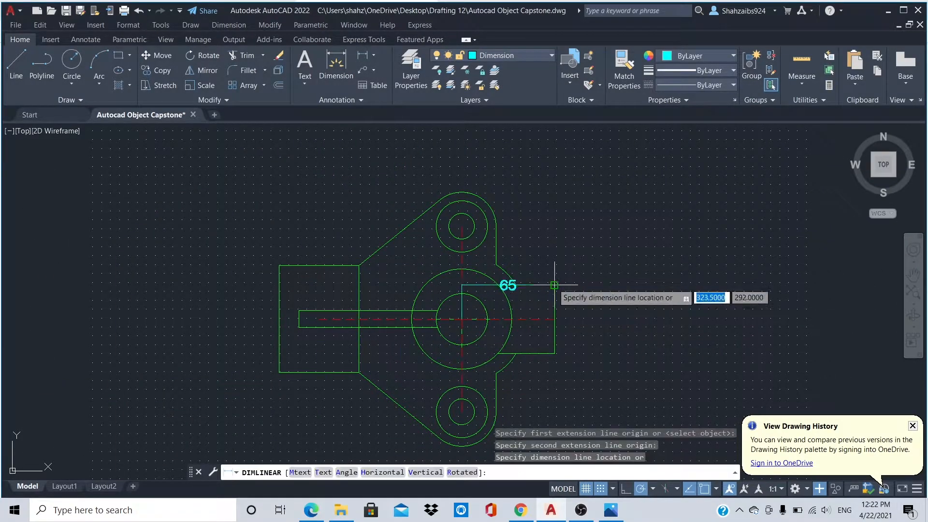
{"action": "left_click", "coordinate": [554, 259]}
Add a vertical linear dimension for the small rectangle's right edge, placed to the right of it.
{"action": "left_click", "coordinate": [358, 59]}
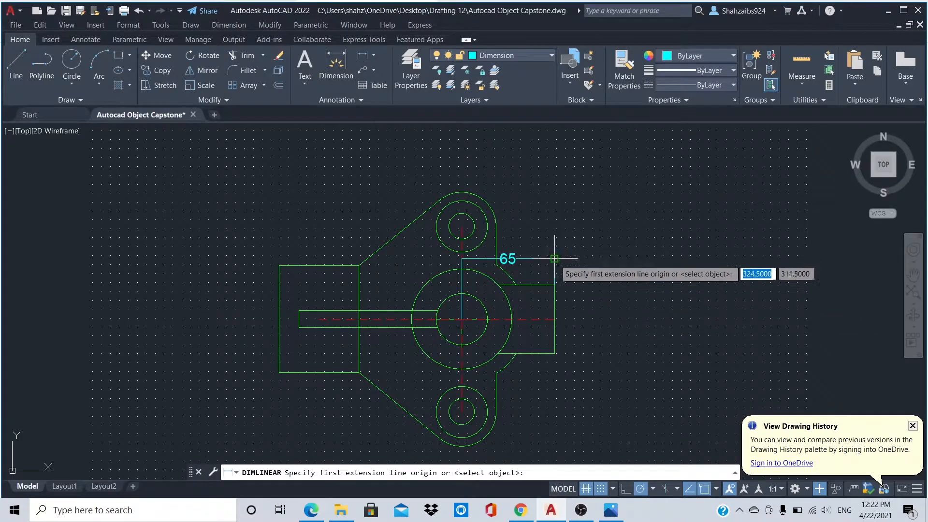
{"action": "left_click", "coordinate": [554, 285]}
{"action": "left_click", "coordinate": [555, 353]}
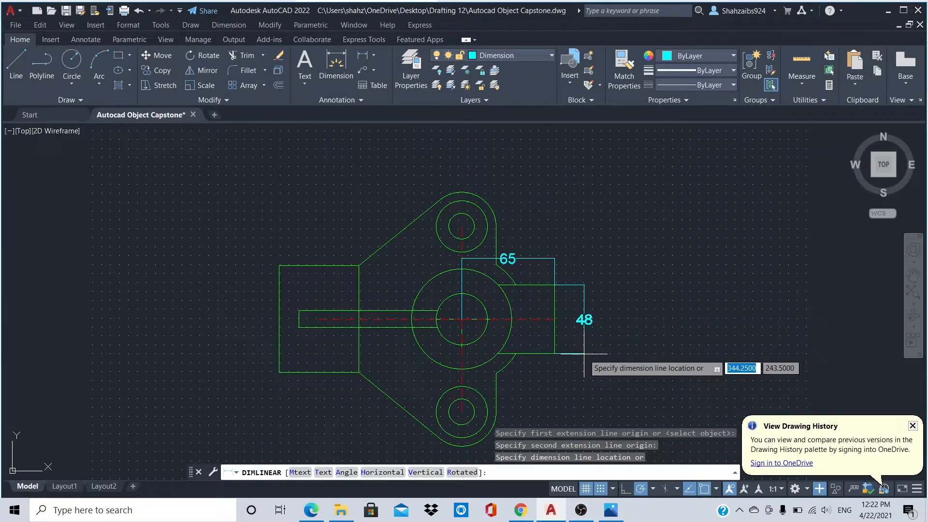
{"action": "left_click", "coordinate": [581, 338]}
Add radius dimensions to the inner and outer main circles, with their texts placed above the small rectangle, beside the upper lobe.
{"action": "left_click", "coordinate": [373, 56]}
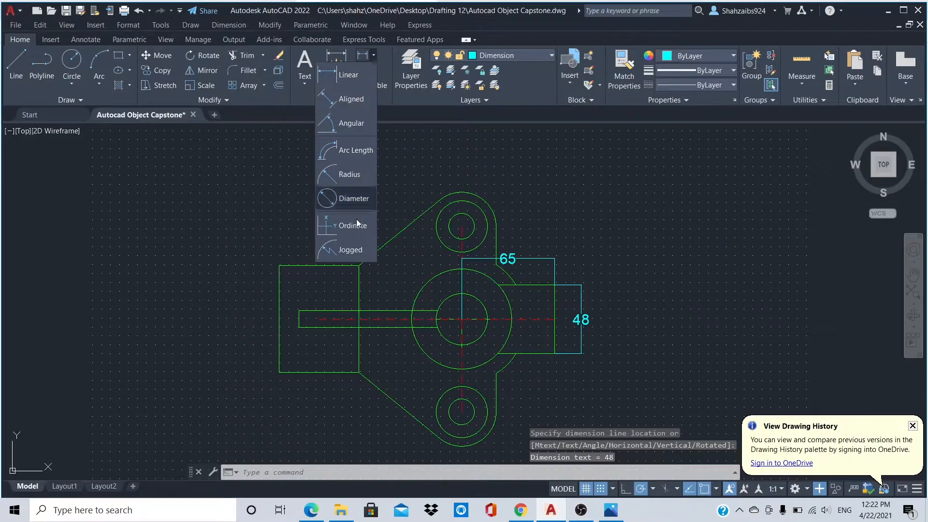
{"action": "left_click", "coordinate": [355, 189]}
{"action": "left_click", "coordinate": [482, 311]}
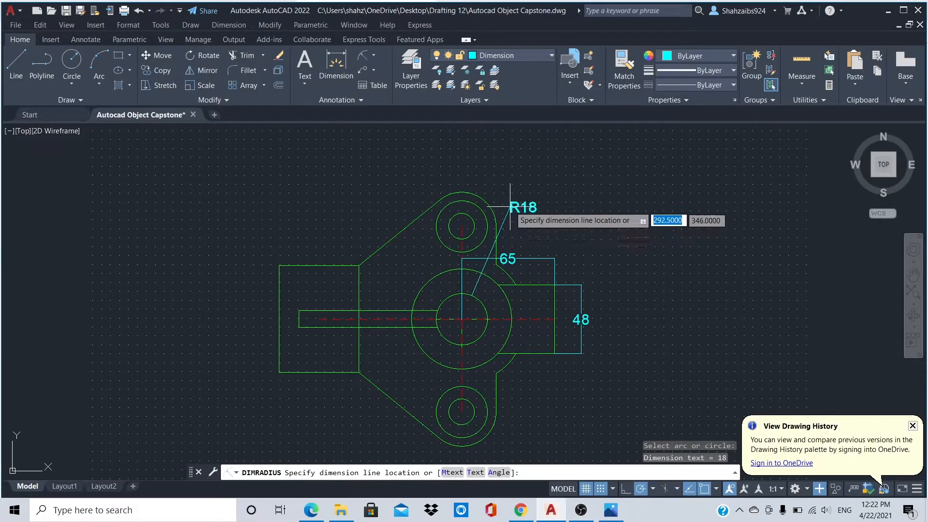
{"action": "left_click", "coordinate": [512, 204]}
{"action": "left_click", "coordinate": [362, 58]}
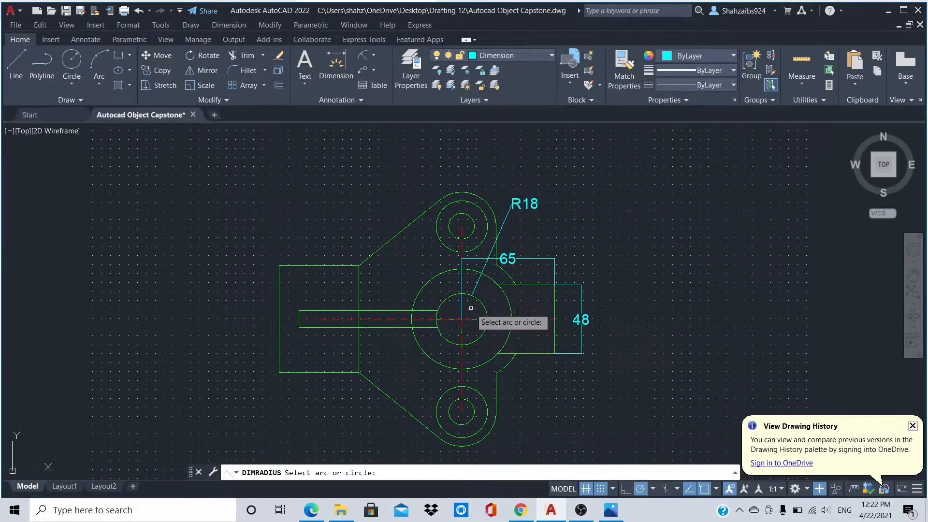
{"action": "left_click", "coordinate": [506, 297]}
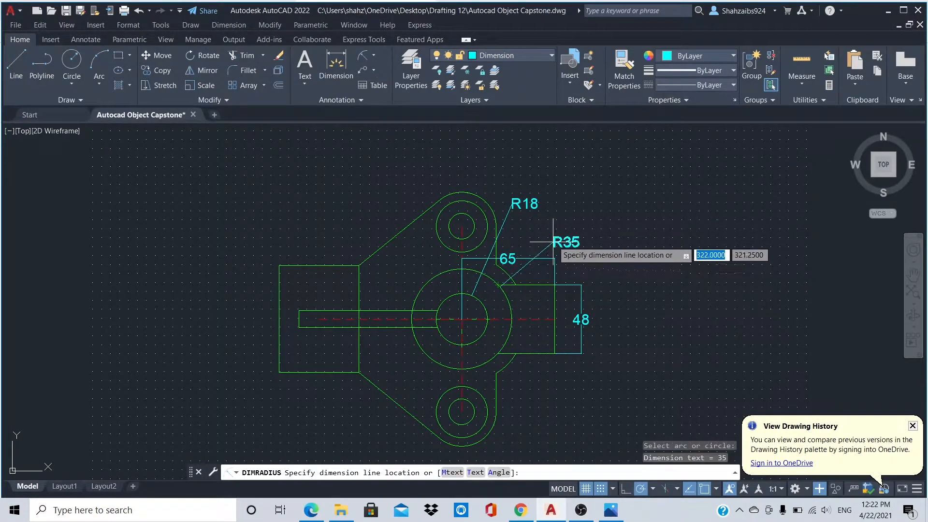
{"action": "left_click", "coordinate": [510, 172]}
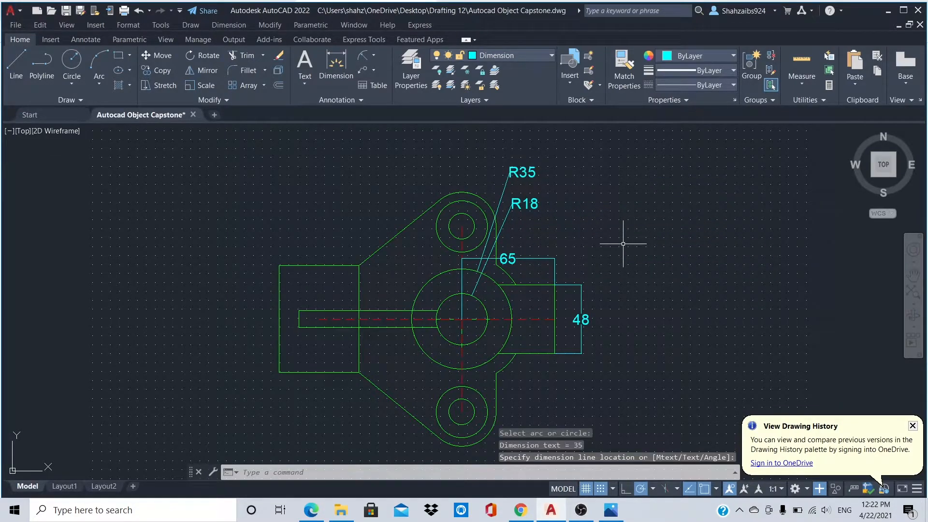
Add radius dimensions to the upper lobe's two concentric circles and its outer arc, stacking the texts to its upper left.
{"action": "key", "text": "Return"}
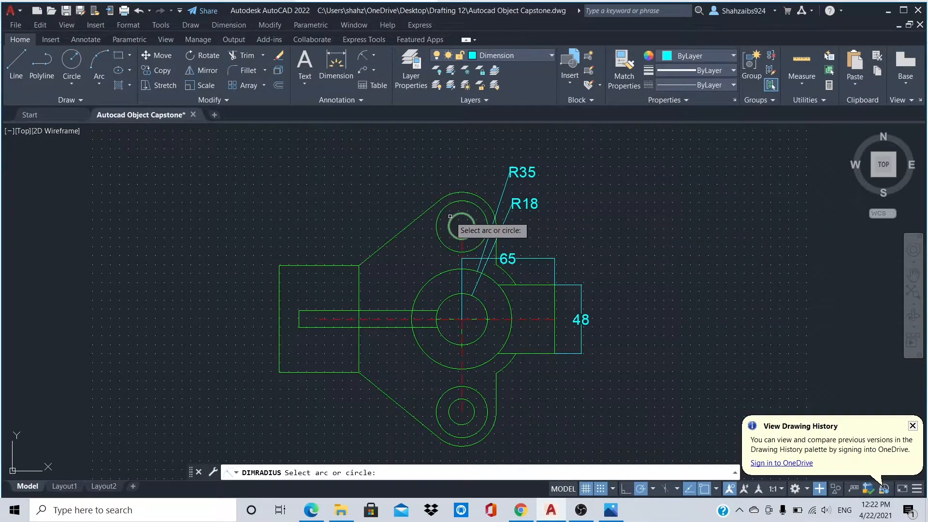
{"action": "left_click", "coordinate": [452, 218]}
{"action": "left_click", "coordinate": [407, 178]}
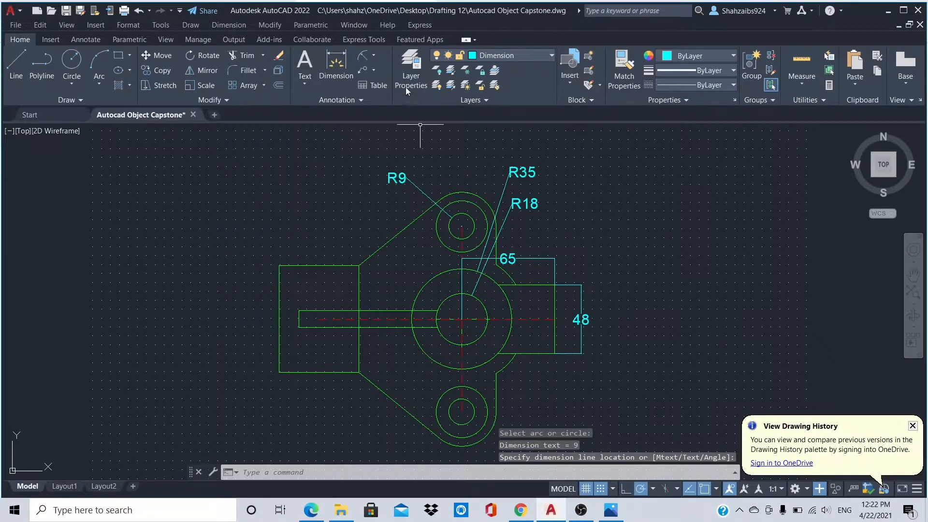
{"action": "left_click", "coordinate": [360, 57]}
{"action": "left_click", "coordinate": [459, 201]}
{"action": "left_click", "coordinate": [413, 151]}
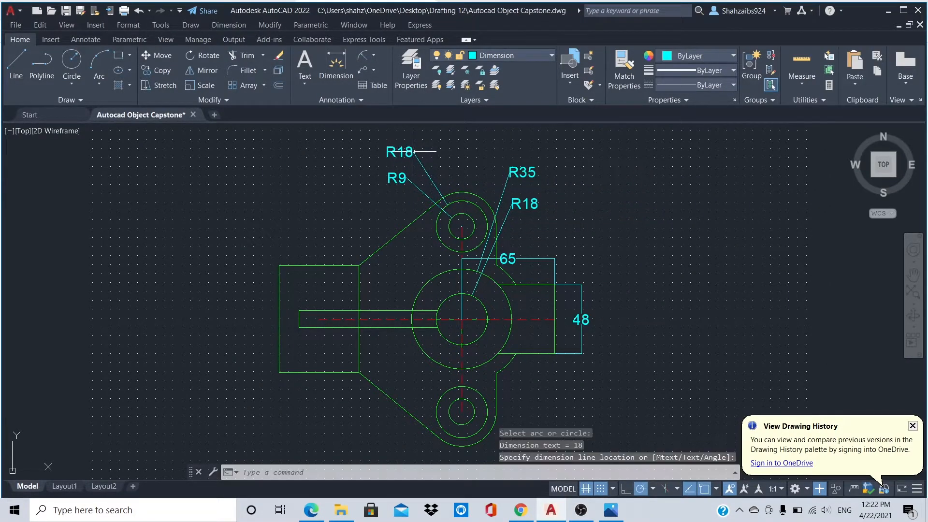
{"action": "left_click", "coordinate": [364, 71]}
{"action": "left_click", "coordinate": [484, 201]}
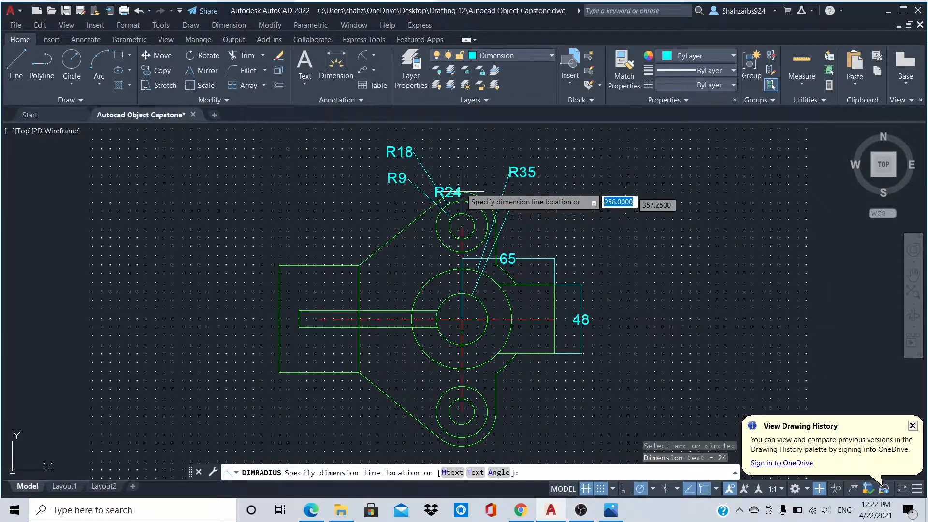
{"action": "left_click", "coordinate": [417, 126]}
Add a radius dimension to the profile arc beneath the small rectangle, placed to the lower right of it.
{"action": "scroll", "coordinate": [521, 307], "scroll_direction": "down", "scroll_amount": 3}
{"action": "scroll", "coordinate": [525, 339], "scroll_direction": "up", "scroll_amount": 5}
{"action": "scroll", "coordinate": [493, 244], "scroll_direction": "down", "scroll_amount": 5}
{"action": "scroll", "coordinate": [479, 217], "scroll_direction": "up", "scroll_amount": 3}
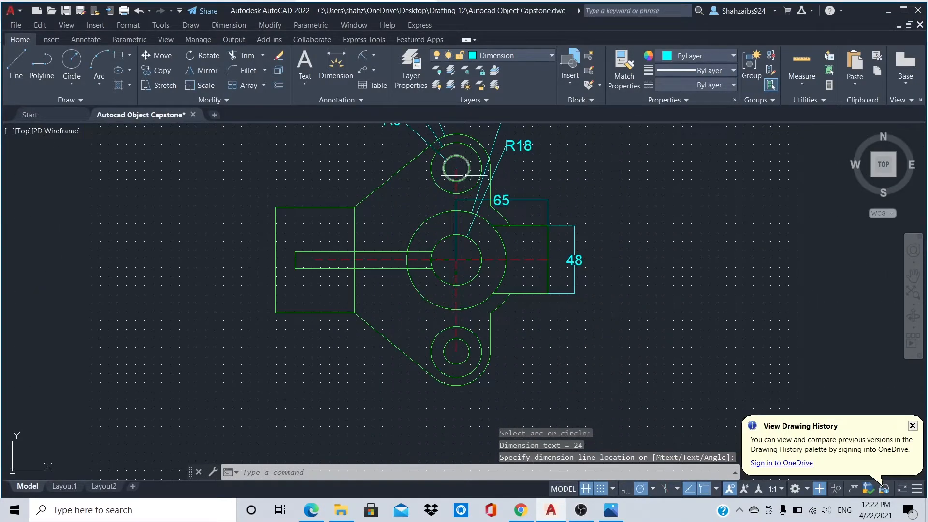
{"action": "left_click", "coordinate": [364, 70]}
{"action": "left_click", "coordinate": [488, 314]}
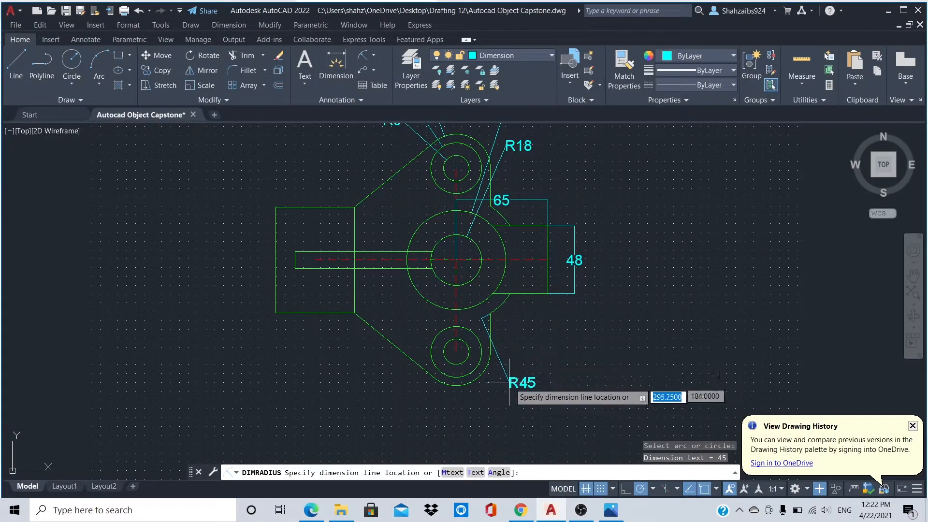
{"action": "left_click", "coordinate": [537, 381]}
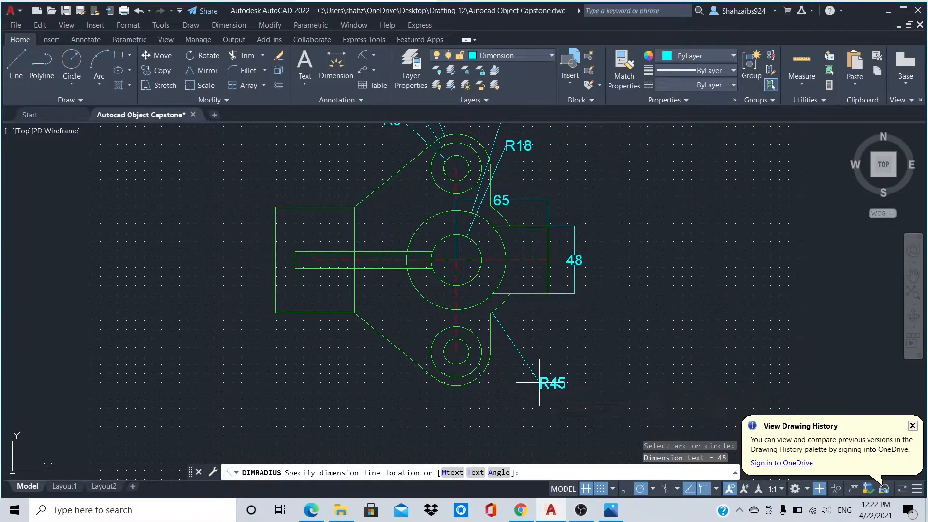
Add radius dimensions to the lower lobe's two concentric circles and its outer arc, stacking the texts to its lower right.
{"action": "left_click", "coordinate": [363, 59]}
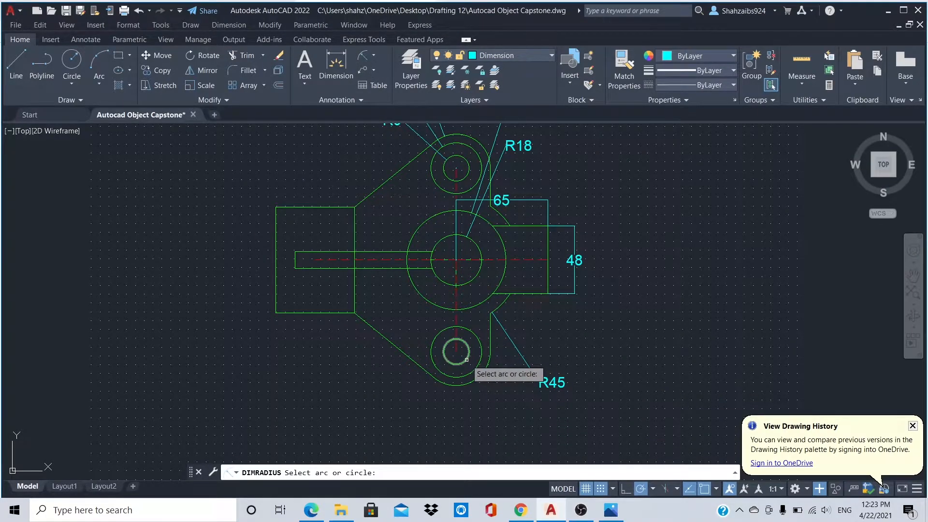
{"action": "left_click", "coordinate": [466, 359]}
{"action": "left_click", "coordinate": [498, 389]}
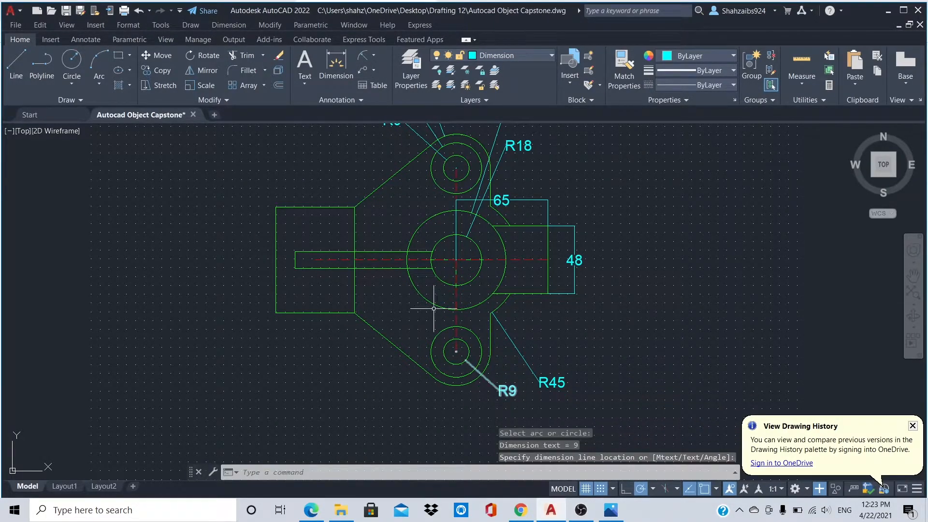
{"action": "left_click", "coordinate": [363, 59]}
{"action": "left_click", "coordinate": [473, 371]}
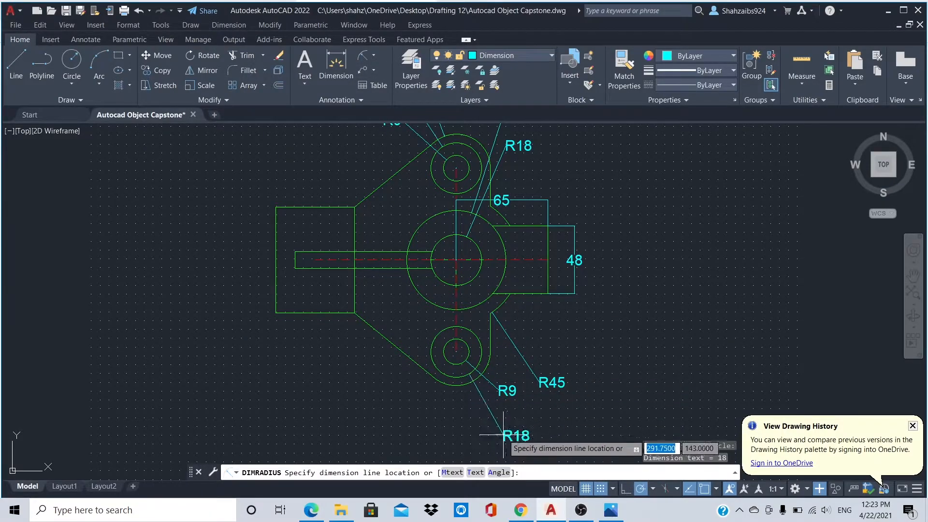
{"action": "left_click", "coordinate": [499, 416]}
{"action": "left_click", "coordinate": [365, 59]}
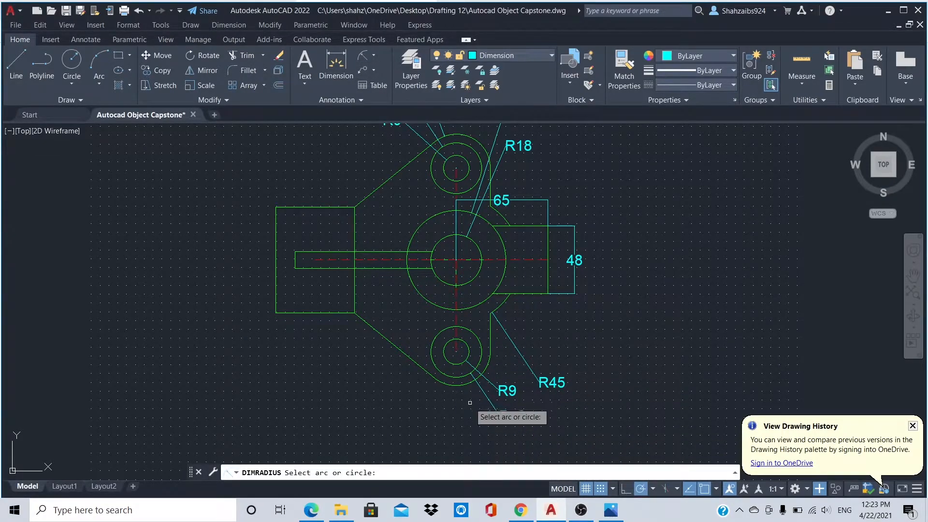
{"action": "left_click", "coordinate": [471, 382]}
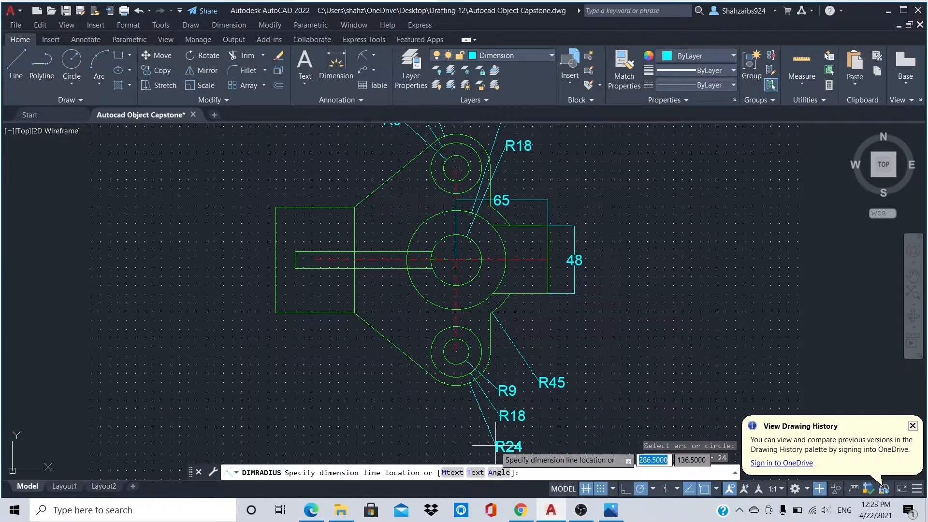
{"action": "left_click", "coordinate": [500, 442]}
Modify the Standard dimension style so its center mark size is 5, and close the style manager.
{"action": "scroll", "coordinate": [682, 358], "scroll_direction": "down", "scroll_amount": 2}
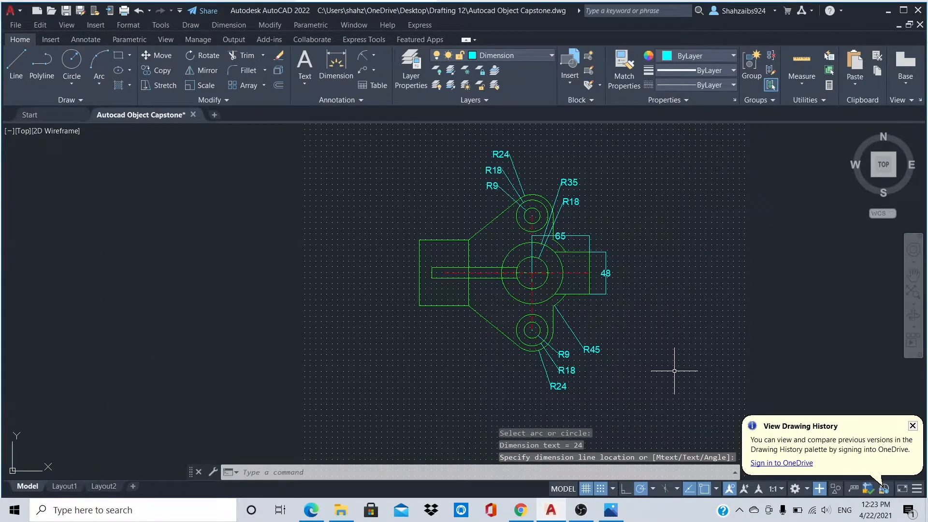
{"action": "scroll", "coordinate": [616, 353], "scroll_direction": "up", "scroll_amount": 2}
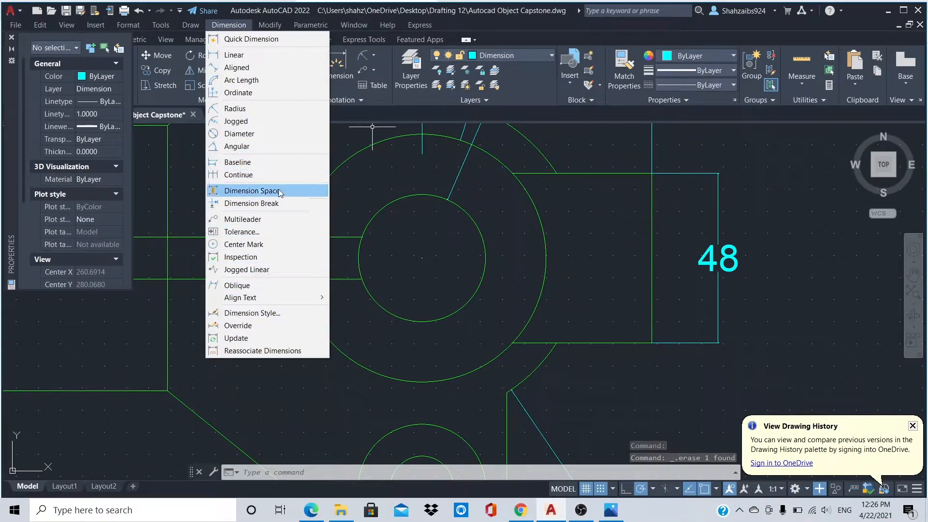
{"action": "left_click", "coordinate": [279, 314]}
{"action": "left_click", "coordinate": [610, 234]}
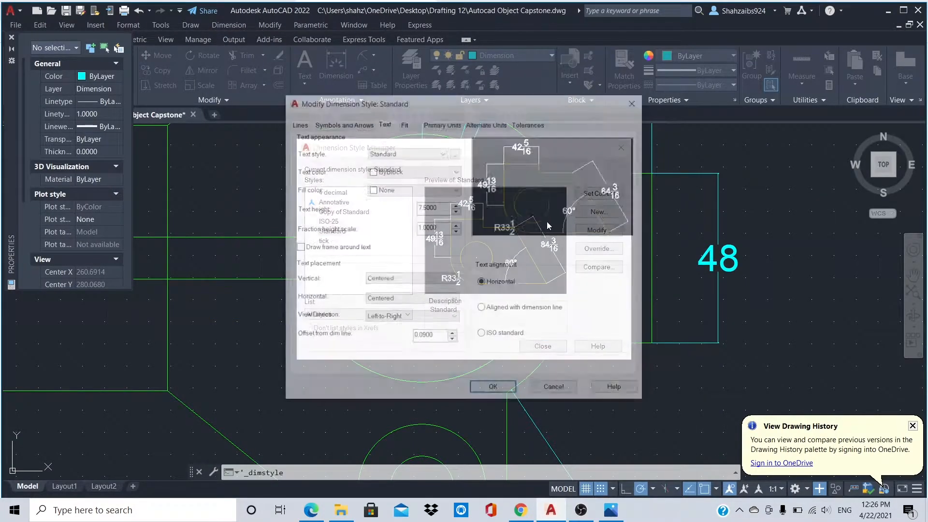
{"action": "left_click", "coordinate": [342, 122]}
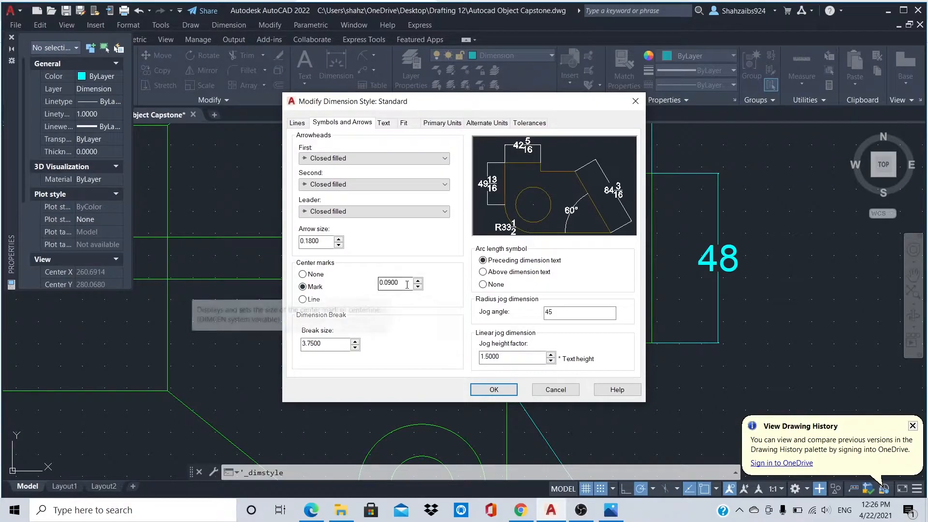
{"action": "left_click_drag", "start_coordinate": [407, 284], "coordinate": [354, 285]}
{"action": "key", "text": "BackSpace"}
{"action": "type", "text": "5"}
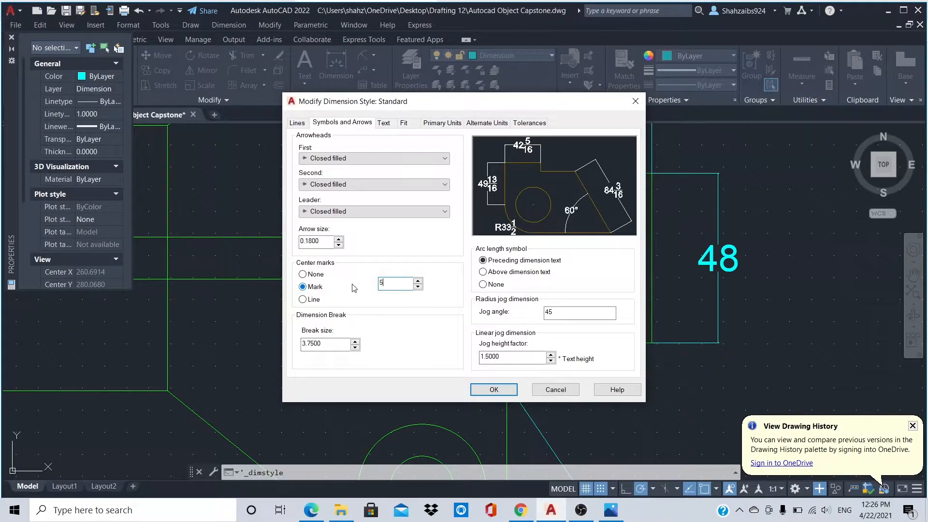
{"action": "left_click", "coordinate": [499, 396]}
{"action": "left_click", "coordinate": [532, 346]}
{"action": "left_click", "coordinate": [228, 25]}
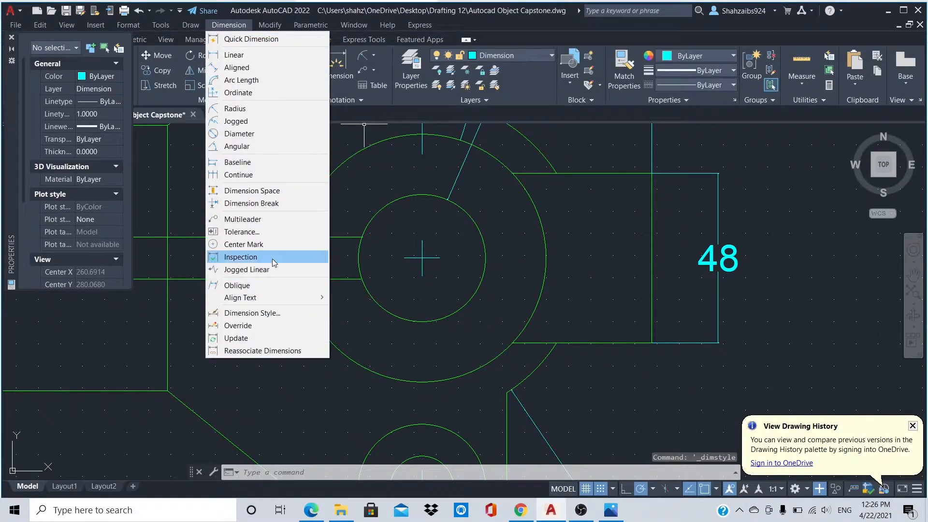
{"action": "left_click", "coordinate": [271, 256]}
{"action": "scroll", "coordinate": [430, 268], "scroll_direction": "up", "scroll_amount": 2}
{"action": "scroll", "coordinate": [430, 269], "scroll_direction": "down", "scroll_amount": 2}
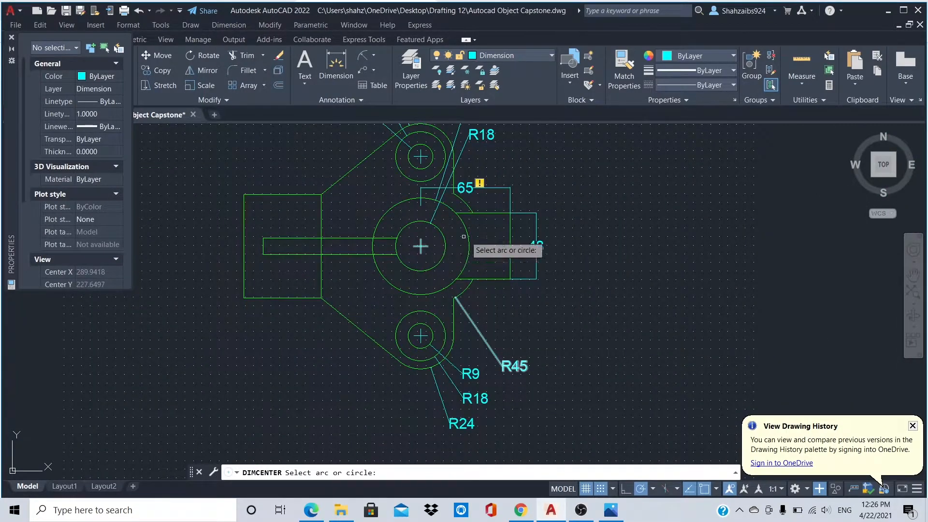
{"action": "key", "text": "Escape"}
Place a vertical linear dimension for the small rectangle's right edge, a short distance to the right of it.
{"action": "scroll", "coordinate": [492, 322], "scroll_direction": "down", "scroll_amount": 2}
{"action": "scroll", "coordinate": [492, 313], "scroll_direction": "up", "scroll_amount": 2}
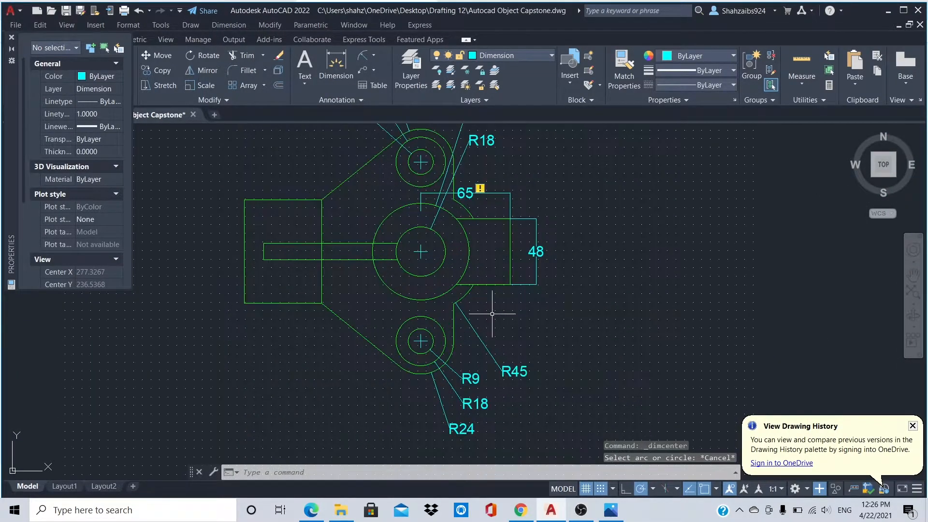
{"action": "scroll", "coordinate": [490, 310], "scroll_direction": "down", "scroll_amount": 2}
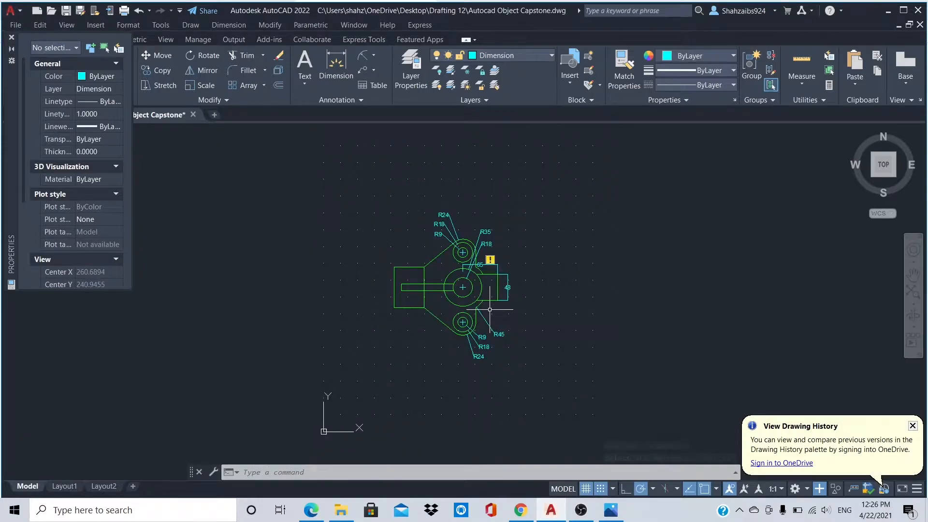
{"action": "scroll", "coordinate": [473, 292], "scroll_direction": "up", "scroll_amount": 2}
{"action": "left_click", "coordinate": [422, 213]}
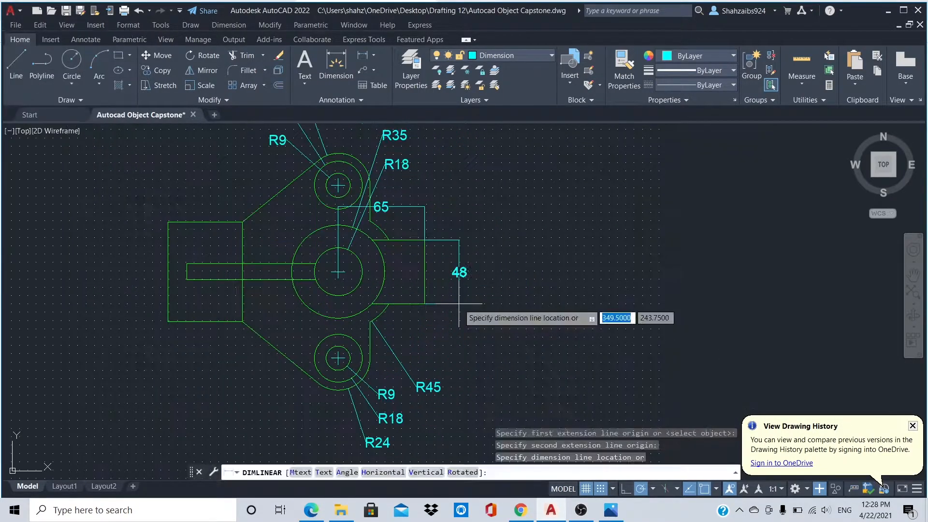
{"action": "left_click", "coordinate": [457, 290]}
Add a vertical linear dimension across the slot's closed left end, placed close beside it.
{"action": "scroll", "coordinate": [455, 295], "scroll_direction": "down", "scroll_amount": 3}
{"action": "scroll", "coordinate": [476, 285], "scroll_direction": "up", "scroll_amount": 2}
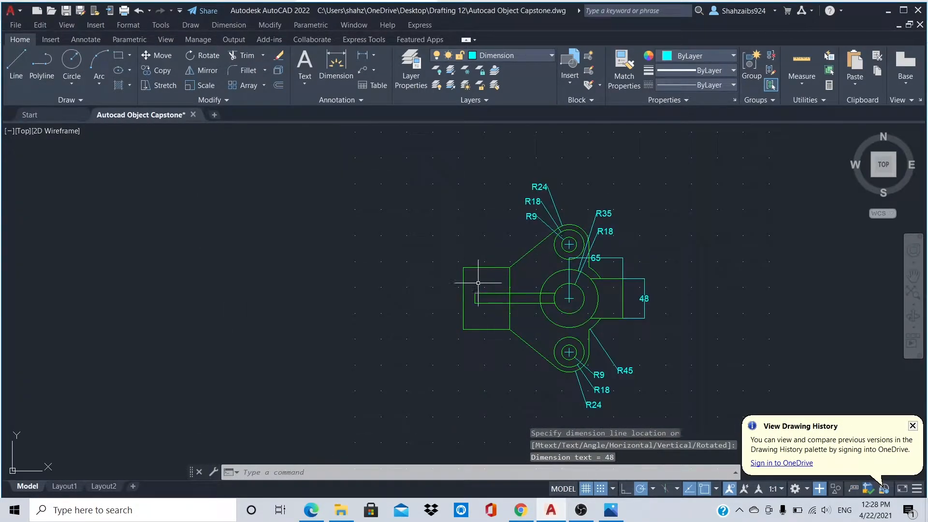
{"action": "left_click", "coordinate": [362, 56]}
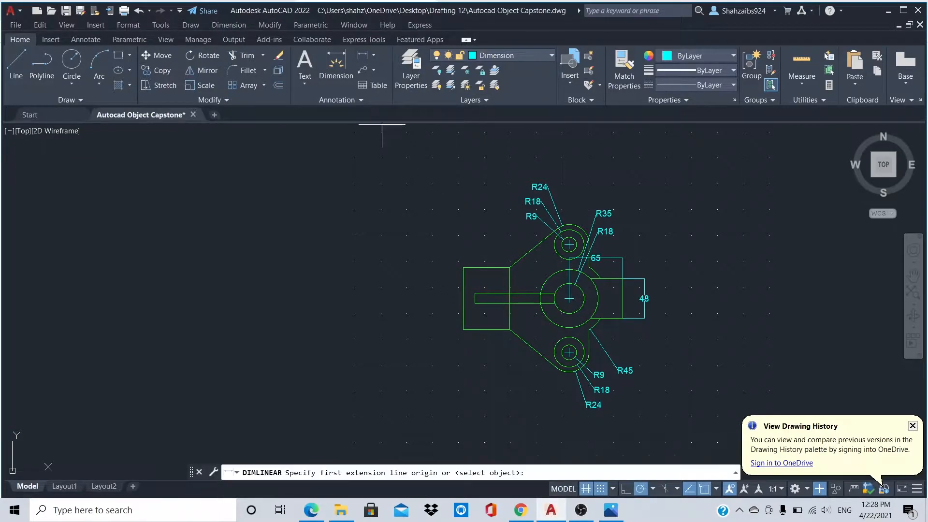
{"action": "left_click", "coordinate": [475, 292]}
{"action": "left_click", "coordinate": [475, 304]}
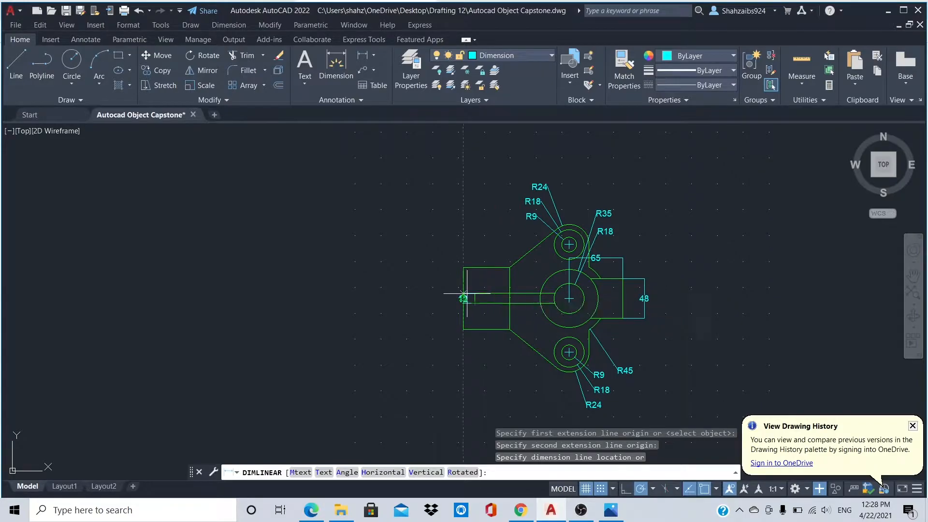
{"action": "left_click", "coordinate": [470, 296]}
Delete the vertical dimension at the slot's left end.
{"action": "scroll", "coordinate": [530, 306], "scroll_direction": "up", "scroll_amount": 4}
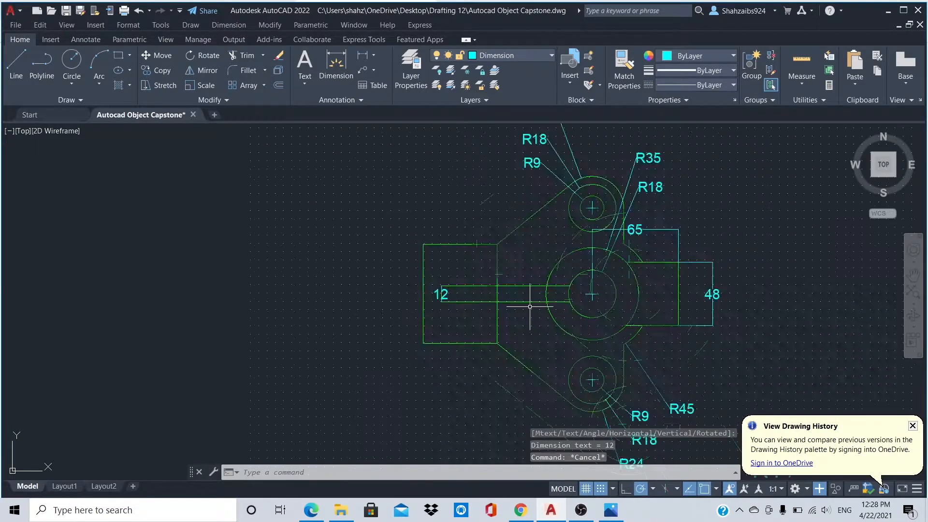
{"action": "left_click", "coordinate": [474, 298]}
{"action": "key", "text": "Delete"}
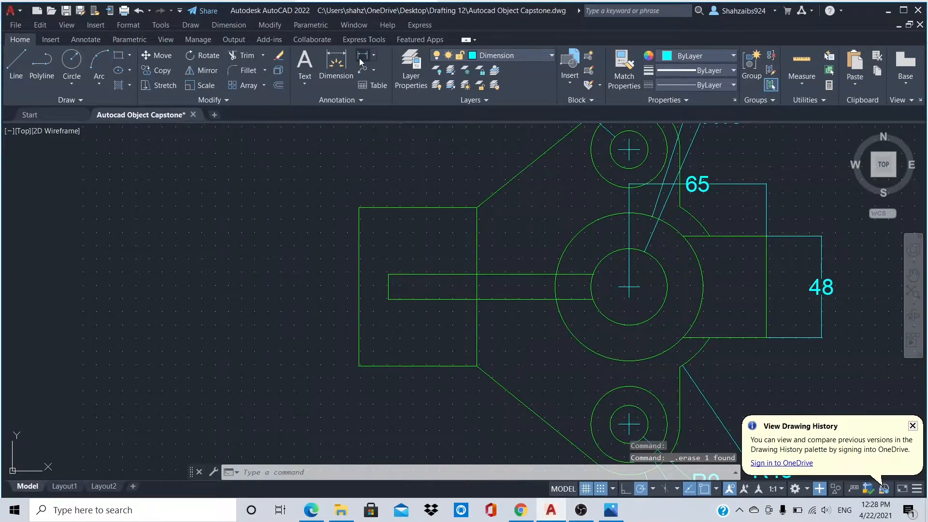
Dimension the slot's width at its left end with a vertical linear dimension placed inside the large rectangle's left edge.
{"action": "left_click", "coordinate": [361, 60]}
{"action": "left_click", "coordinate": [388, 275]}
{"action": "left_click", "coordinate": [388, 299]}
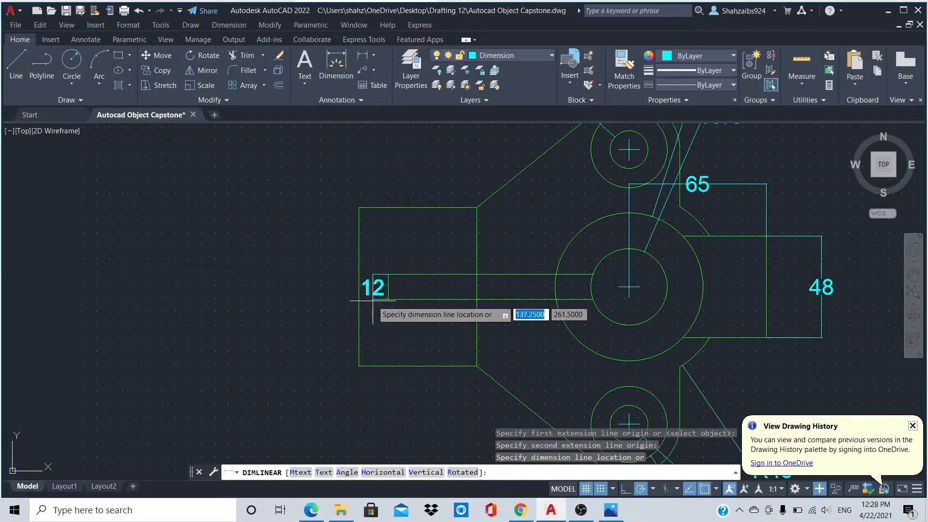
{"action": "left_click", "coordinate": [371, 300]}
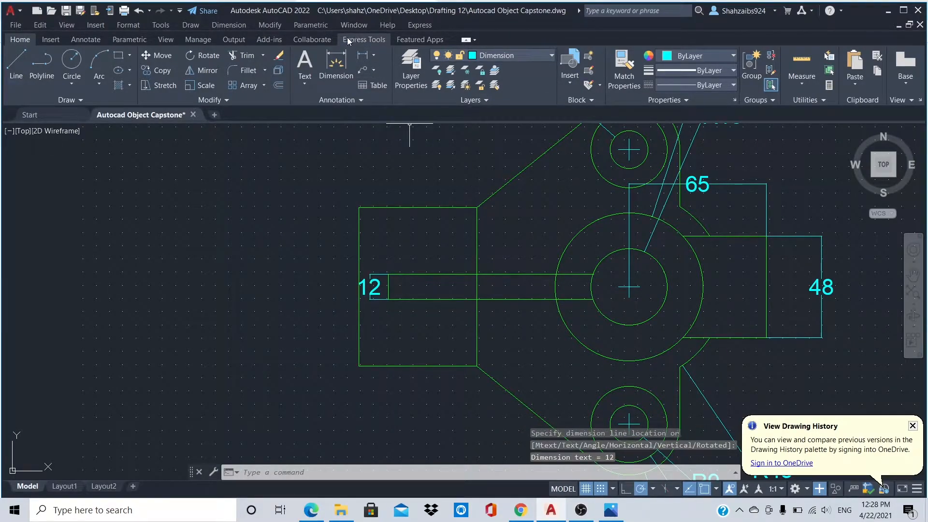
Reduce the text height in the Standard dimension style so the drawing's dimension text is smaller.
{"action": "left_click", "coordinate": [229, 25]}
{"action": "left_click", "coordinate": [264, 313]}
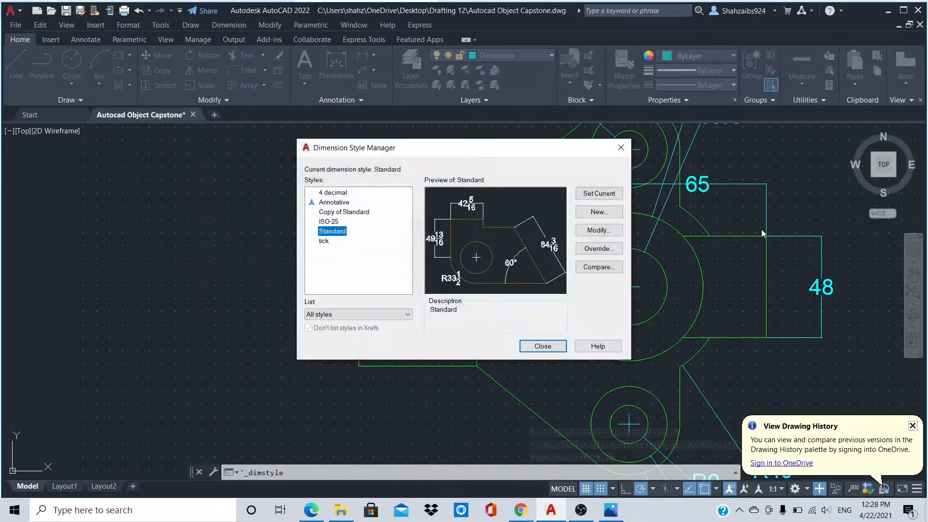
{"action": "left_click", "coordinate": [603, 231]}
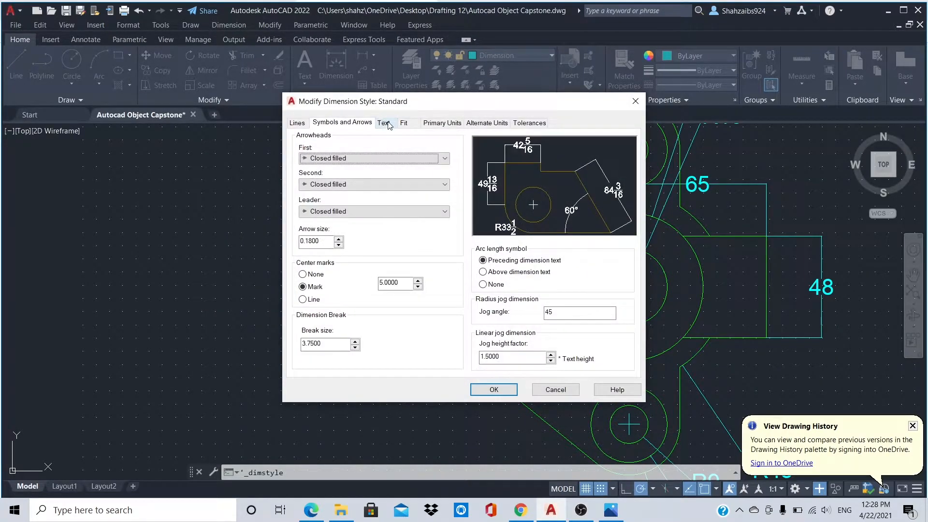
{"action": "left_click", "coordinate": [384, 123]}
{"action": "left_click", "coordinate": [404, 123]}
{"action": "left_click", "coordinate": [368, 123]}
{"action": "left_click", "coordinate": [323, 242]}
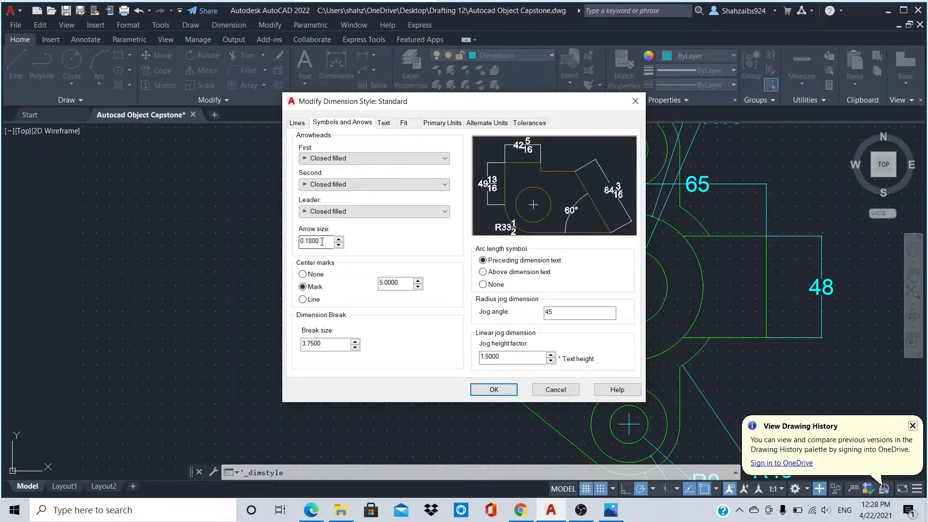
{"action": "left_click", "coordinate": [384, 123]}
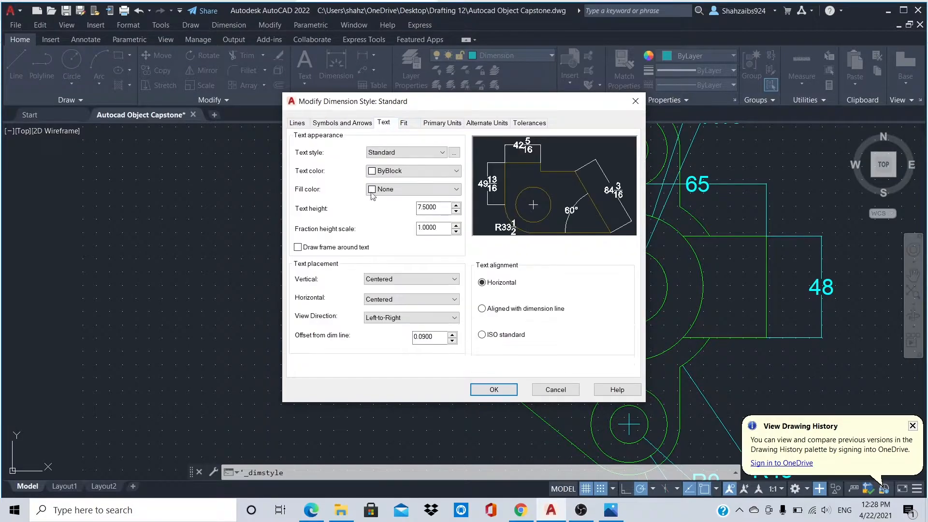
{"action": "double_click", "coordinate": [430, 208]}
{"action": "left_click", "coordinate": [494, 390]}
{"action": "left_click", "coordinate": [541, 344]}
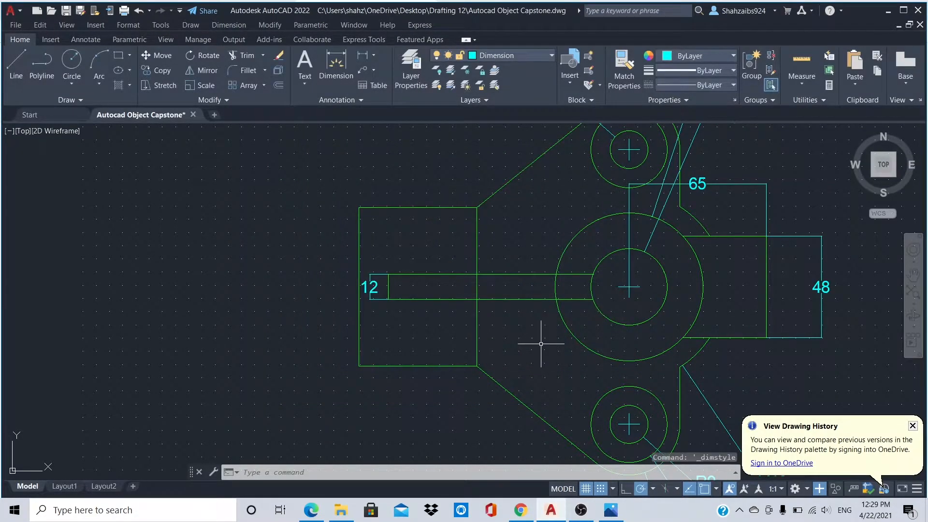
{"action": "left_click", "coordinate": [377, 286]}
{"action": "key", "text": "Escape"}
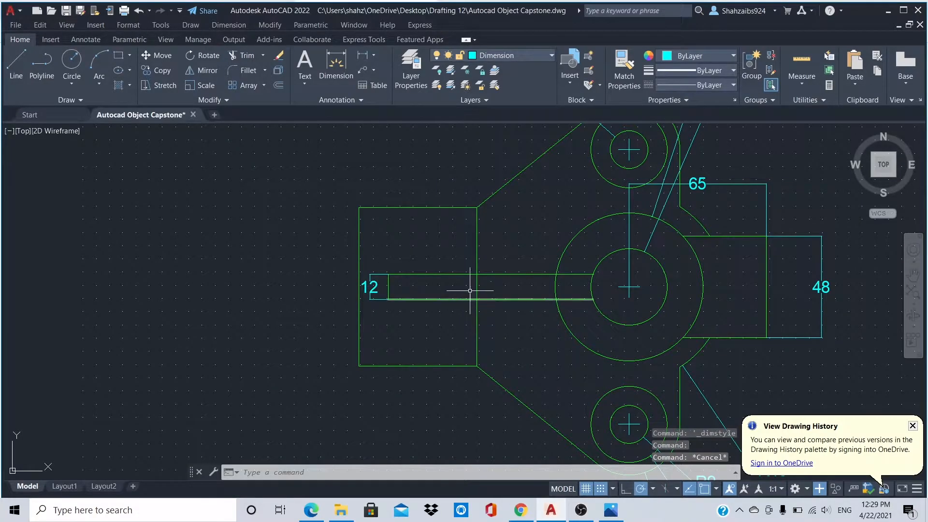
Add a horizontal linear dimension from the large rectangle's left edge to the slot's closed left end, placed just above the slot.
{"action": "scroll", "coordinate": [469, 290], "scroll_direction": "down", "scroll_amount": 3}
{"action": "scroll", "coordinate": [429, 243], "scroll_direction": "up", "scroll_amount": 3}
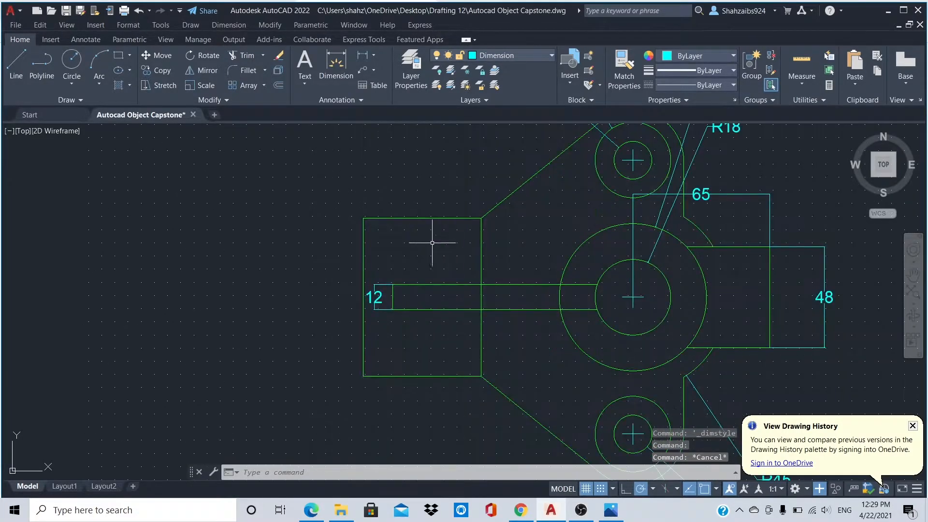
{"action": "left_click", "coordinate": [363, 55]}
{"action": "left_click", "coordinate": [363, 295]}
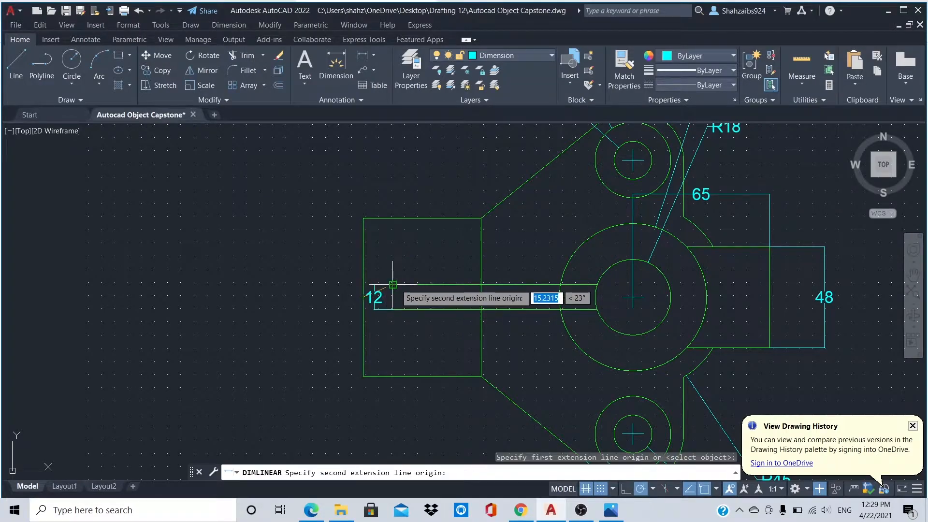
{"action": "left_click", "coordinate": [393, 285]}
{"action": "left_click", "coordinate": [378, 265]}
{"action": "scroll", "coordinate": [556, 276], "scroll_direction": "down", "scroll_amount": 2}
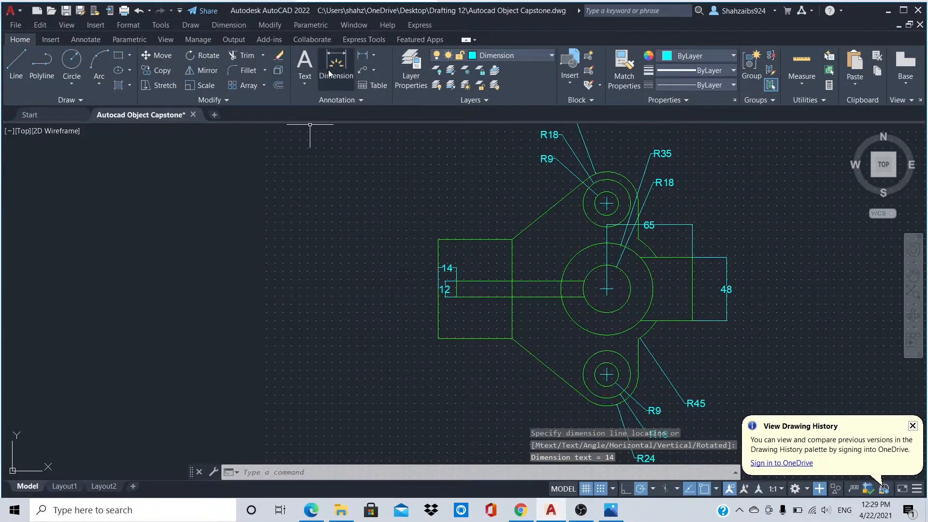
Dimension the height of the large rectangle's left edge with a vertical linear dimension placed outside it to the left.
{"action": "left_click", "coordinate": [364, 56]}
{"action": "left_click", "coordinate": [438, 239]}
{"action": "left_click", "coordinate": [438, 338]}
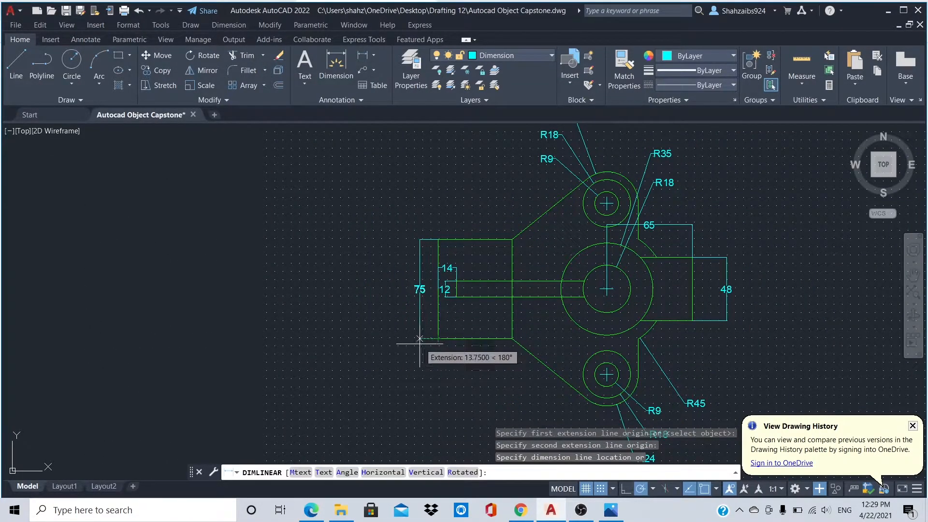
{"action": "left_click", "coordinate": [417, 296]}
Dimension the large rectangle's bottom edge with a horizontal linear dimension placed below it.
{"action": "left_click", "coordinate": [373, 56]}
{"action": "left_click", "coordinate": [338, 69]}
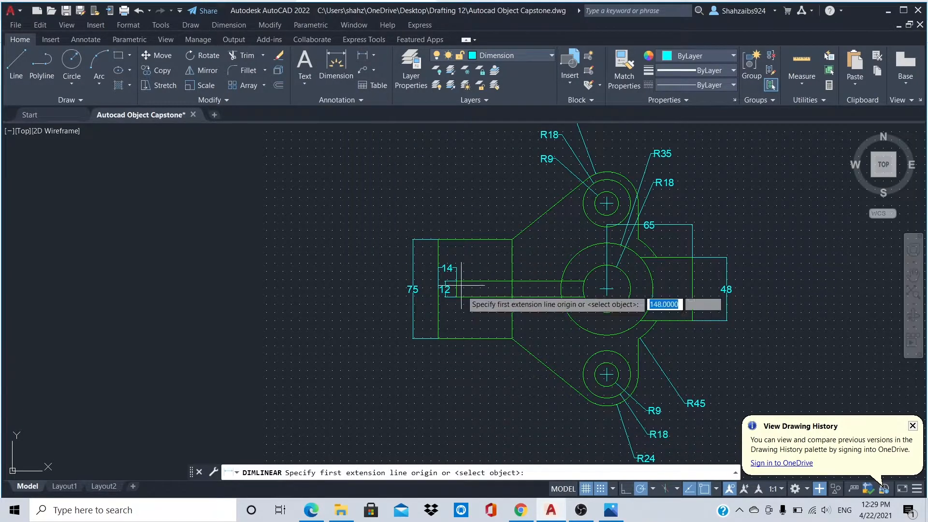
{"action": "left_click", "coordinate": [437, 339]}
{"action": "left_click", "coordinate": [512, 338]}
{"action": "left_click", "coordinate": [517, 375]}
Select the entire object with all its dimensions and copy it to the clipboard.
{"action": "scroll", "coordinate": [522, 372], "scroll_direction": "down", "scroll_amount": 4}
{"action": "middle_click_drag", "start_coordinate": [645, 382], "coordinate": [630, 300]}
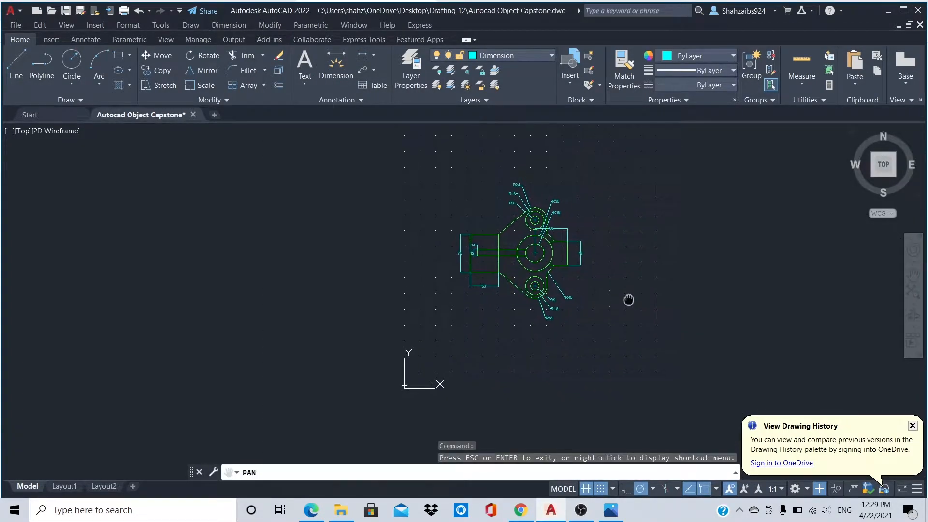
{"action": "scroll", "coordinate": [608, 264], "scroll_direction": "up", "scroll_amount": 2}
{"action": "scroll", "coordinate": [606, 215], "scroll_direction": "down", "scroll_amount": 2}
{"action": "key", "text": "Escape"}
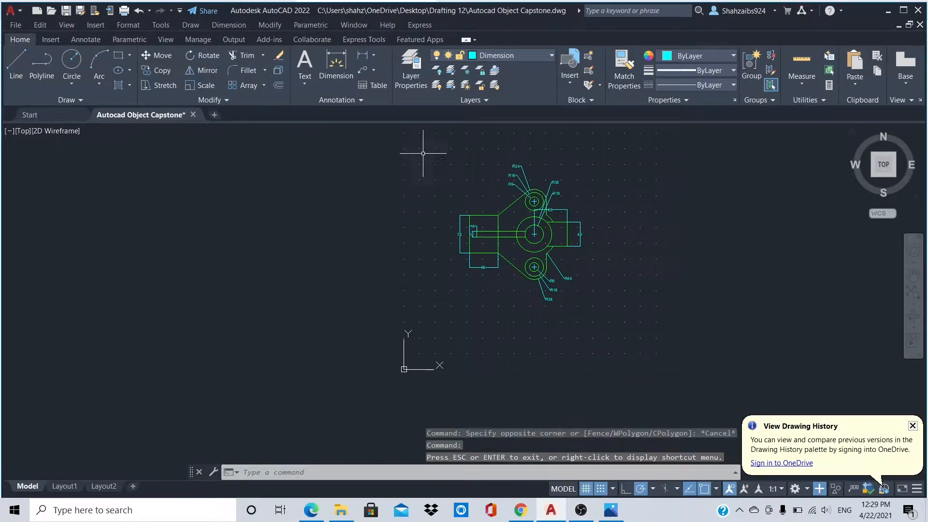
{"action": "left_click", "coordinate": [429, 141]}
{"action": "left_click", "coordinate": [607, 342]}
{"action": "key", "text": "ctrl+c"}
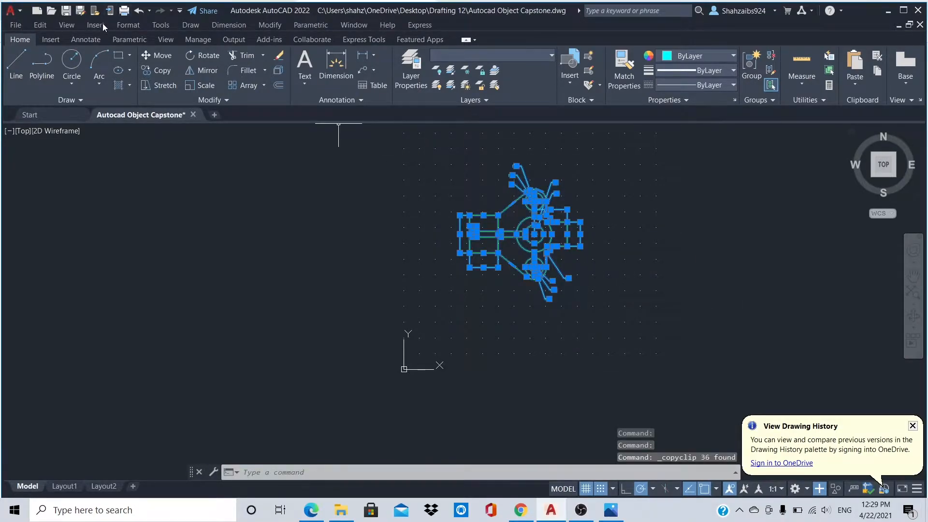
{"action": "left_click", "coordinate": [95, 25]}
{"action": "mouse_move", "coordinate": [41, 23]}
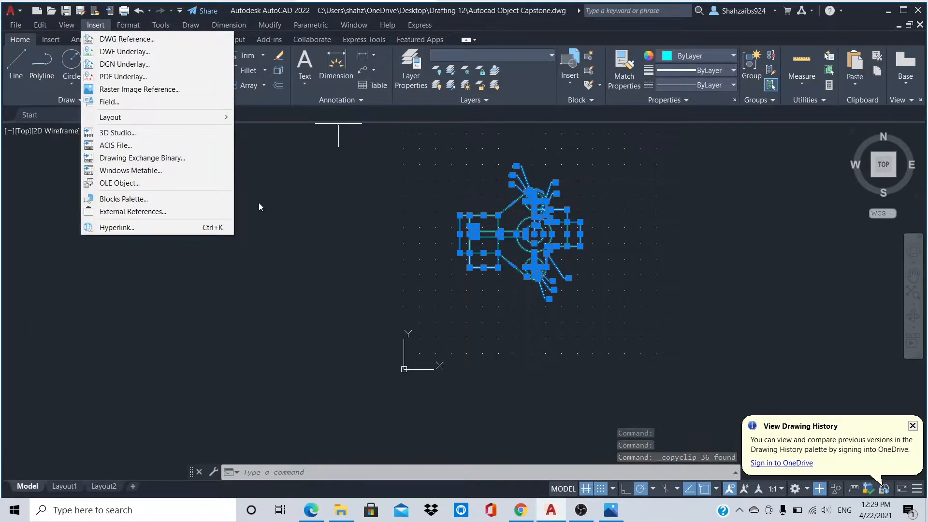
Switch to Layout1 and create a single viewport filling the frame above the title block.
{"action": "left_click", "coordinate": [64, 486]}
{"action": "scroll", "coordinate": [590, 195], "scroll_direction": "down", "scroll_amount": 2}
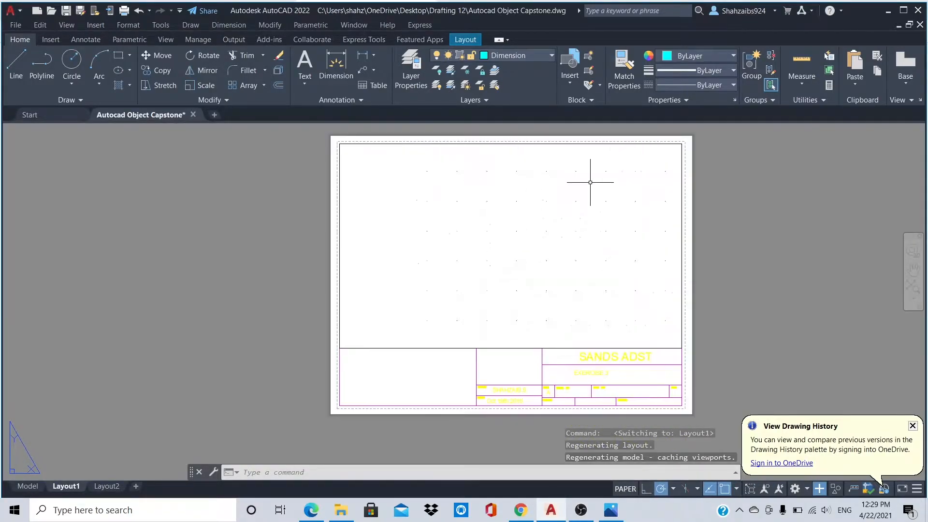
{"action": "left_click", "coordinate": [66, 25]}
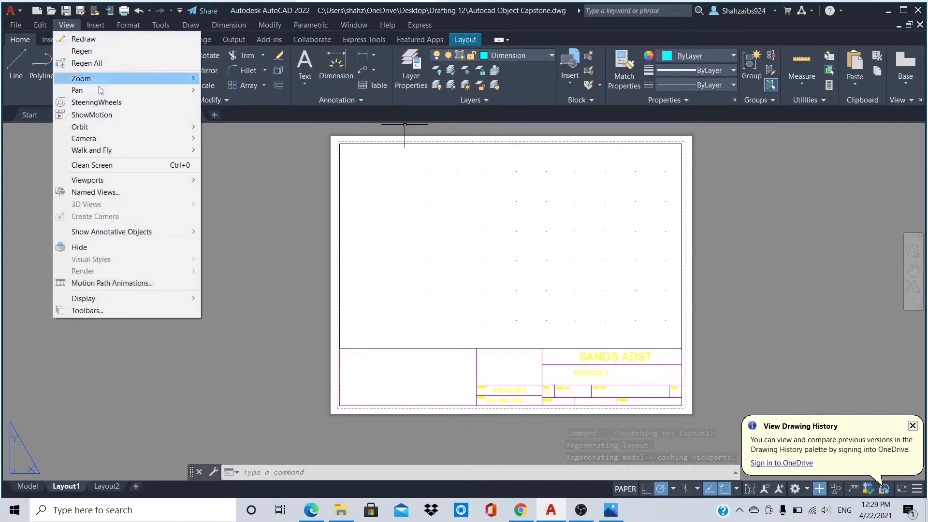
{"action": "mouse_move", "coordinate": [150, 180]}
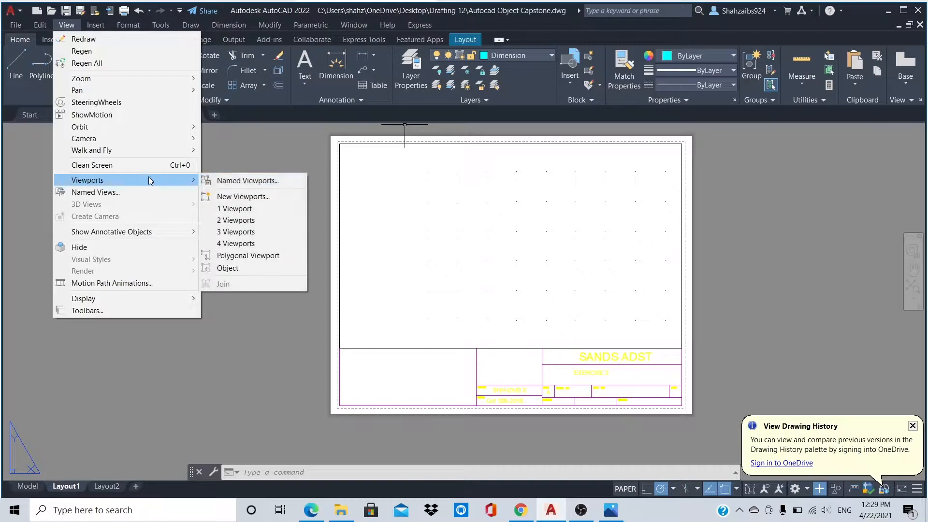
{"action": "left_click", "coordinate": [238, 208]}
{"action": "left_click", "coordinate": [340, 144]}
{"action": "left_click", "coordinate": [685, 340]}
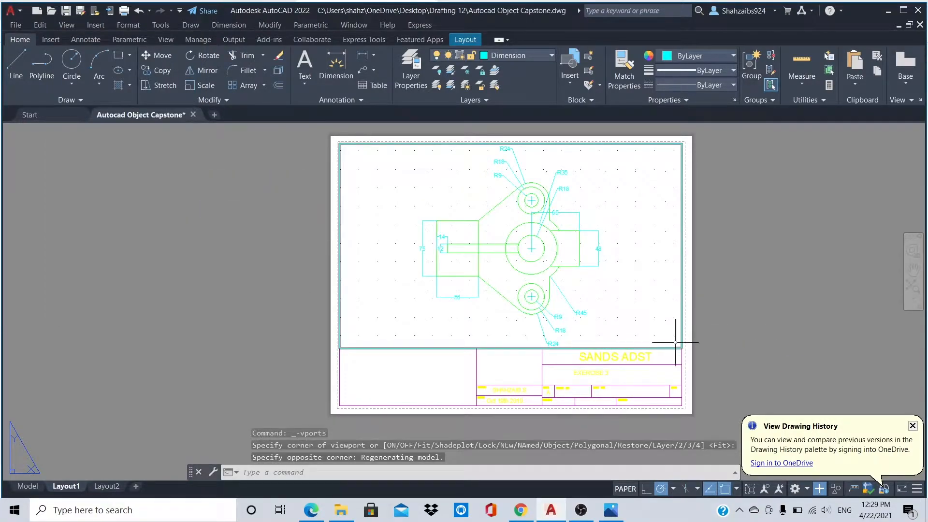
Delete the "EXERCISE 3" title and the "Oct 19th 2019" date from the title block.
{"action": "scroll", "coordinate": [655, 224], "scroll_direction": "up", "scroll_amount": 2}
{"action": "scroll", "coordinate": [653, 221], "scroll_direction": "down", "scroll_amount": 2}
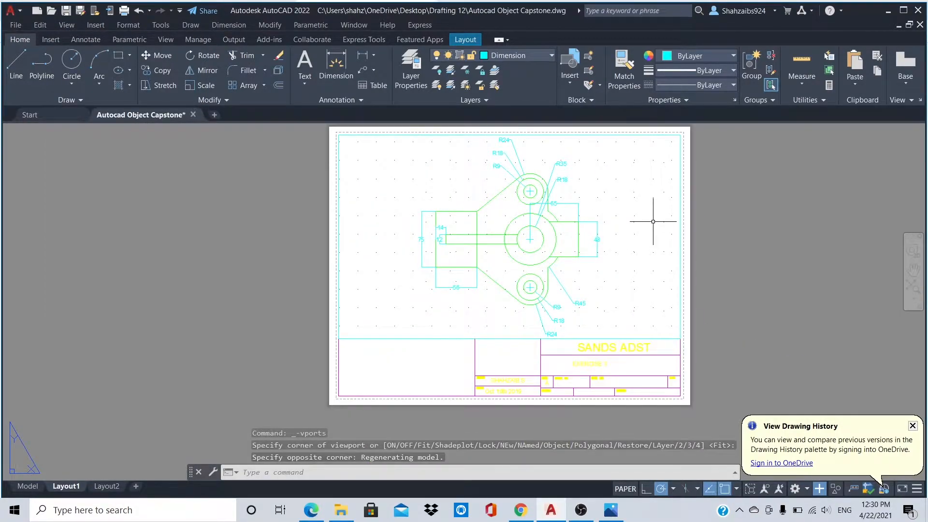
{"action": "left_click", "coordinate": [913, 270]}
{"action": "left_click_drag", "start_coordinate": [677, 251], "coordinate": [717, 274]}
{"action": "left_click_drag", "start_coordinate": [815, 278], "coordinate": [771, 263]}
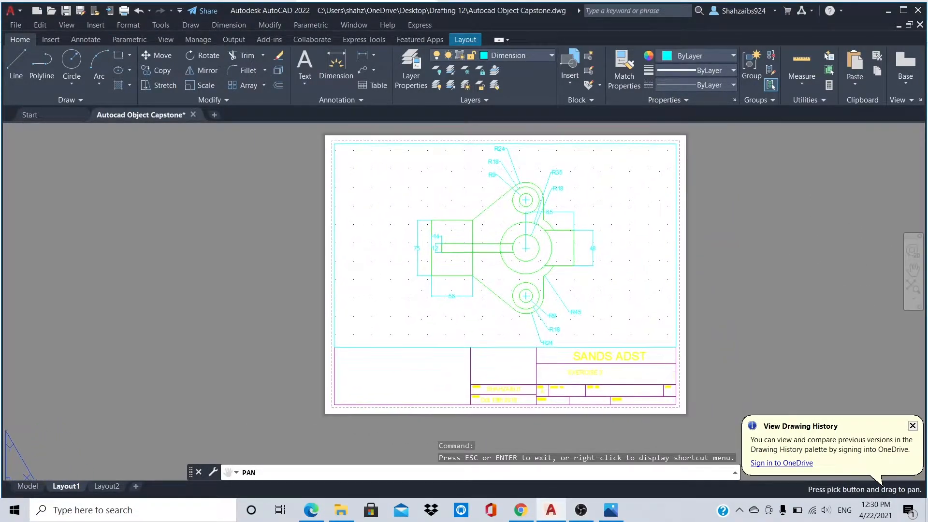
{"action": "scroll", "coordinate": [643, 390], "scroll_direction": "up", "scroll_amount": 4}
{"action": "key", "text": "Escape"}
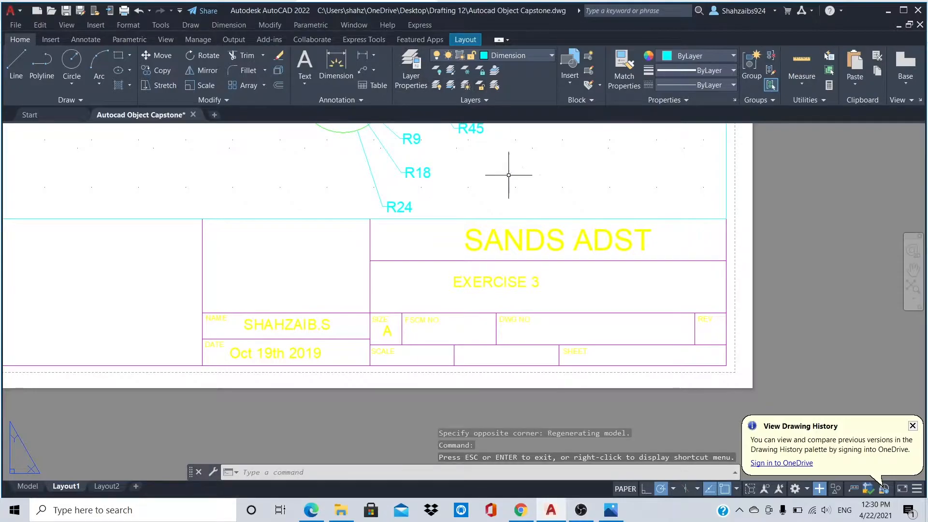
{"action": "left_click", "coordinate": [520, 282]}
{"action": "key", "text": "Delete"}
{"action": "left_click", "coordinate": [308, 354]}
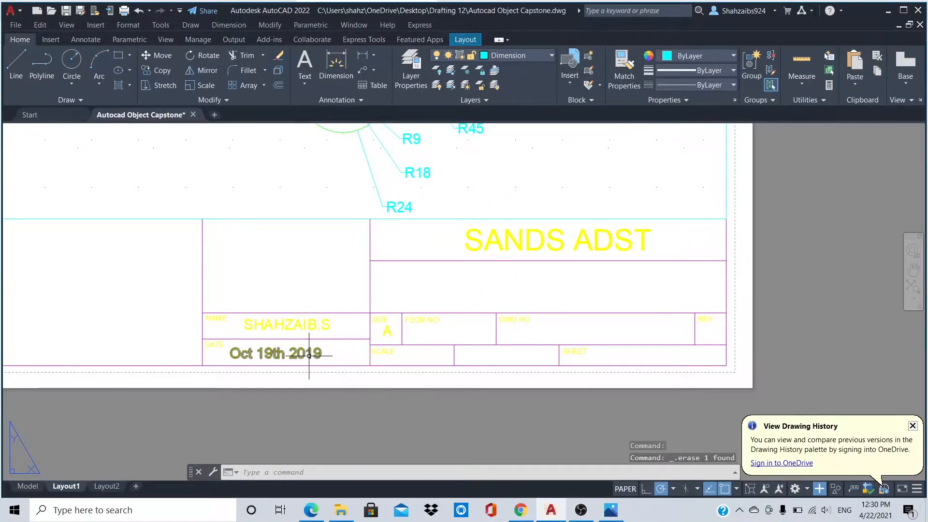
{"action": "key", "text": "Delete"}
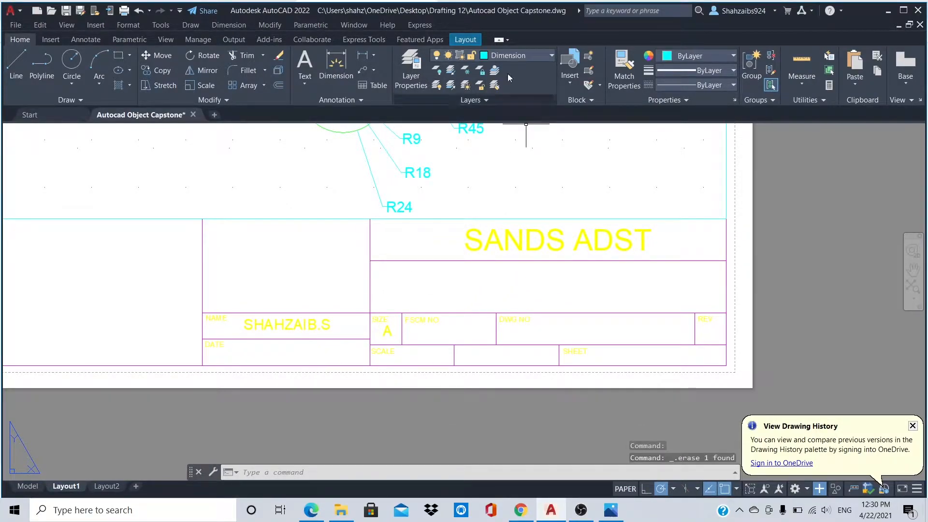
Add the multiline text "April 9th 2021" on the Text layer in the title block's DATE field, widened to fit one line.
{"action": "left_click", "coordinate": [305, 63]}
{"action": "left_click", "coordinate": [517, 56]}
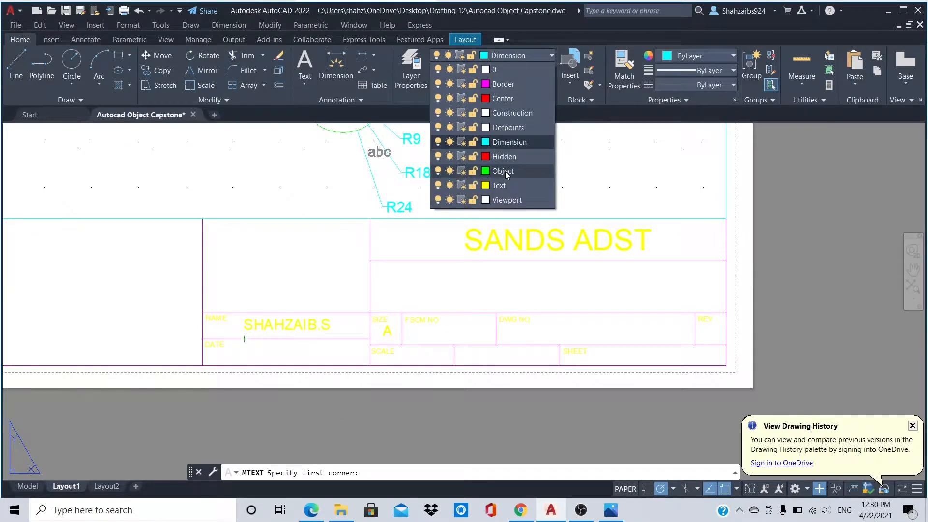
{"action": "left_click", "coordinate": [501, 172]}
{"action": "left_click", "coordinate": [244, 350]}
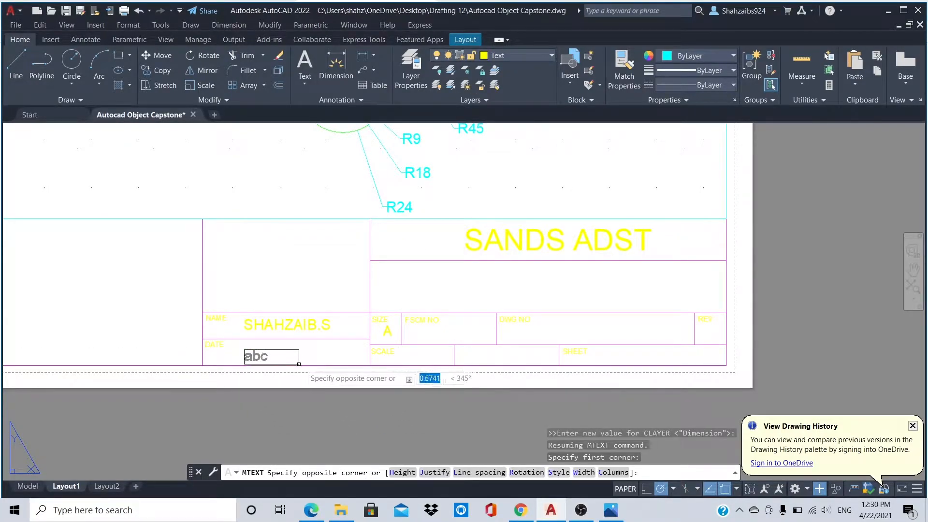
{"action": "left_click", "coordinate": [290, 366]}
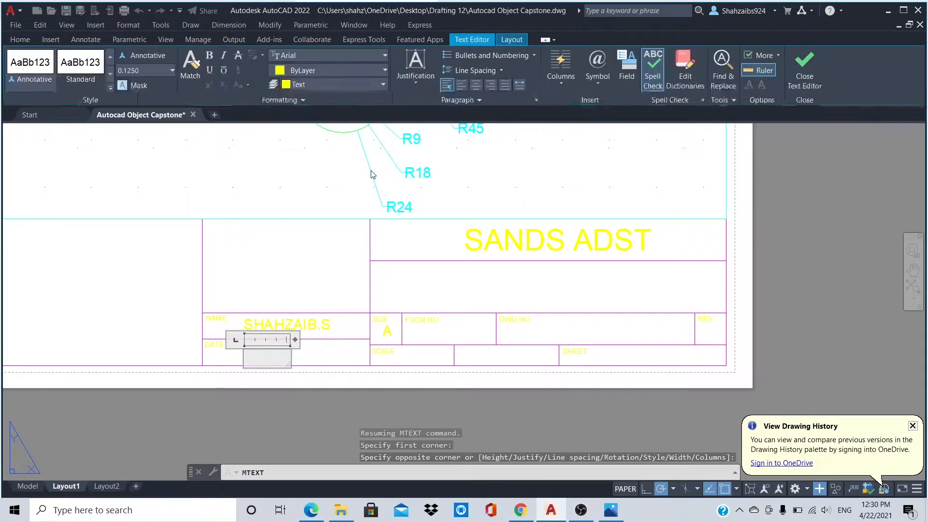
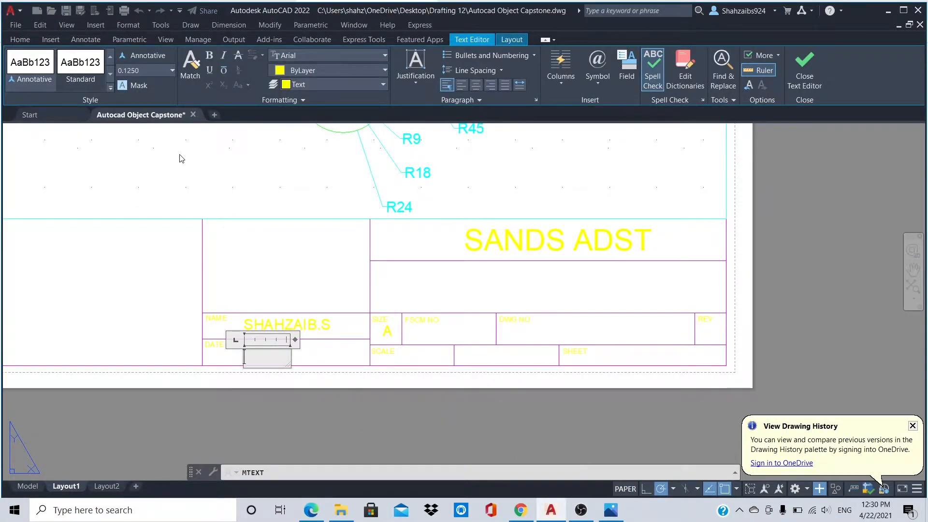
{"action": "type", "text": "April 9th"}
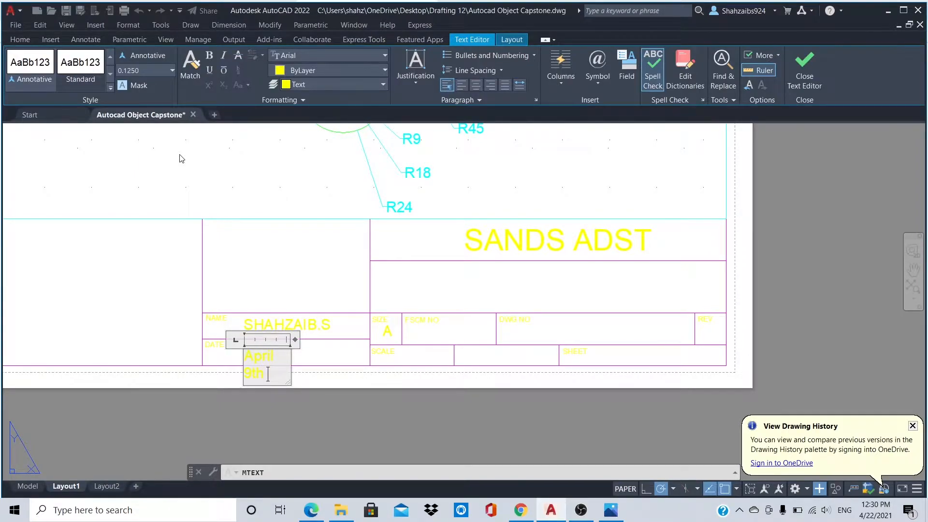
{"action": "left_click_drag", "start_coordinate": [295, 340], "coordinate": [347, 339]}
{"action": "type", "text": "20"}
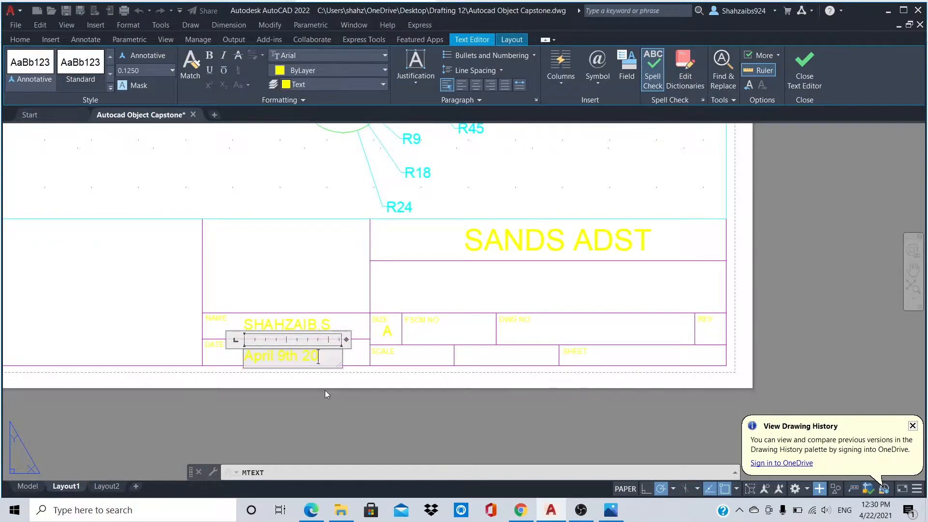
{"action": "type", "text": "21"}
{"action": "left_click", "coordinate": [332, 425]}
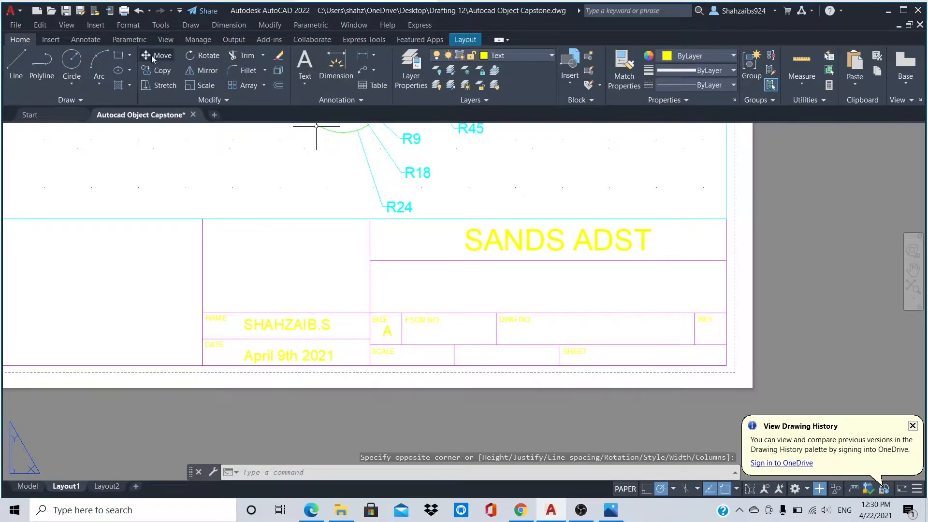
Move the new date text slightly upward within the title block's DATE field.
{"action": "left_click", "coordinate": [152, 57]}
{"action": "left_click", "coordinate": [306, 358]}
{"action": "key", "text": "Return"}
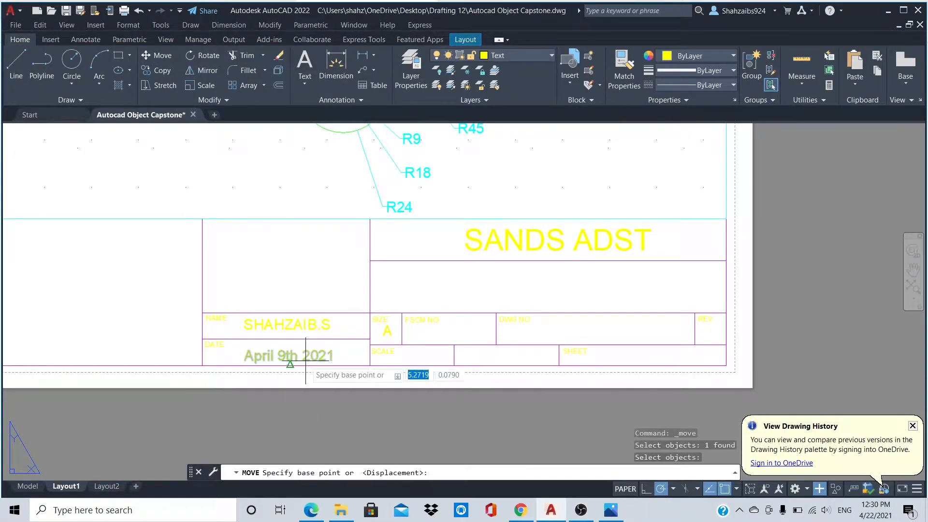
{"action": "left_click", "coordinate": [305, 361]}
{"action": "left_click", "coordinate": [304, 354]}
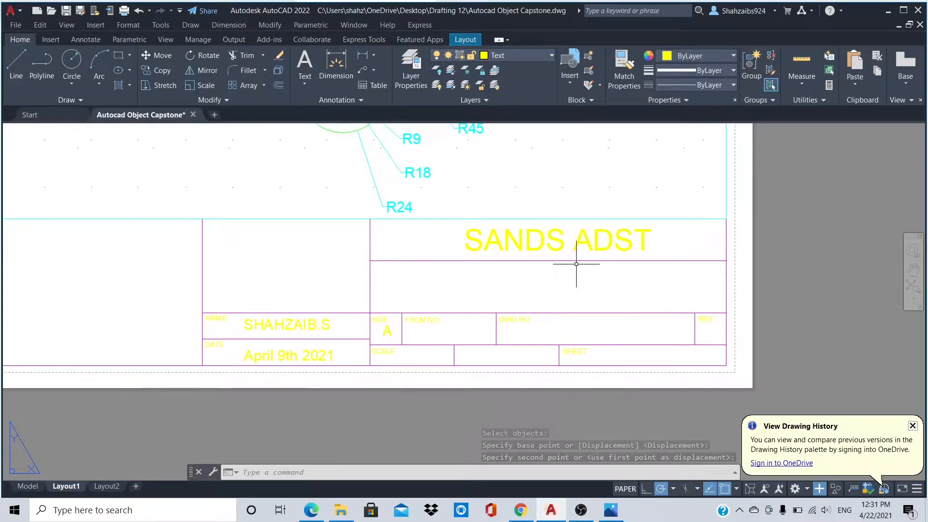
{"action": "scroll", "coordinate": [532, 150], "scroll_direction": "down", "scroll_amount": 10}
{"action": "left_click", "coordinate": [914, 270]}
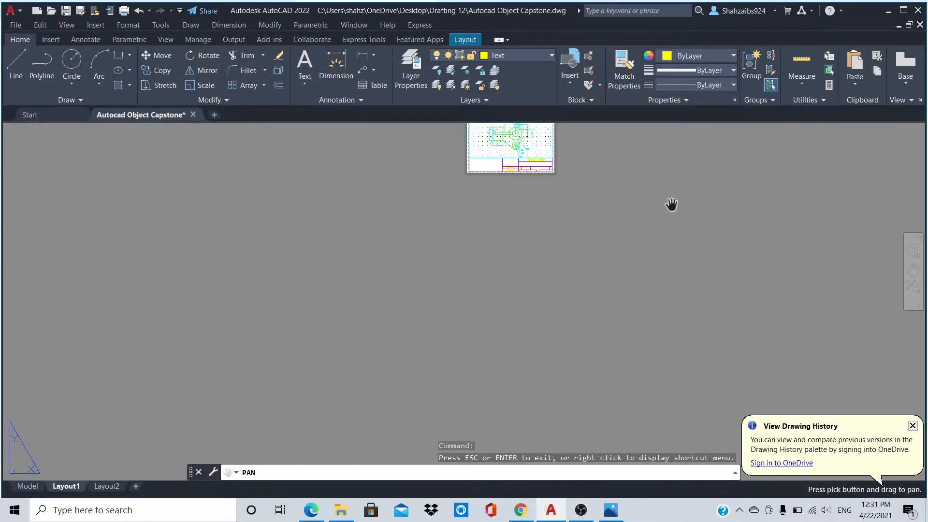
{"action": "left_click_drag", "start_coordinate": [671, 203], "coordinate": [692, 271]}
{"action": "scroll", "coordinate": [535, 199], "scroll_direction": "up", "scroll_amount": 5}
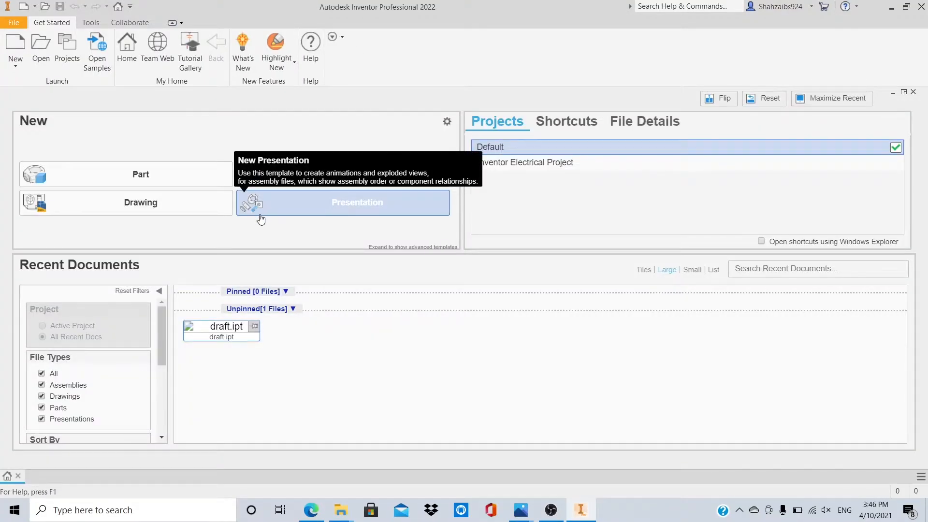
Create a new Inventor part from the metric Standard (mm).ipt template.
{"action": "left_click", "coordinate": [15, 44]}
{"action": "left_click", "coordinate": [327, 191]}
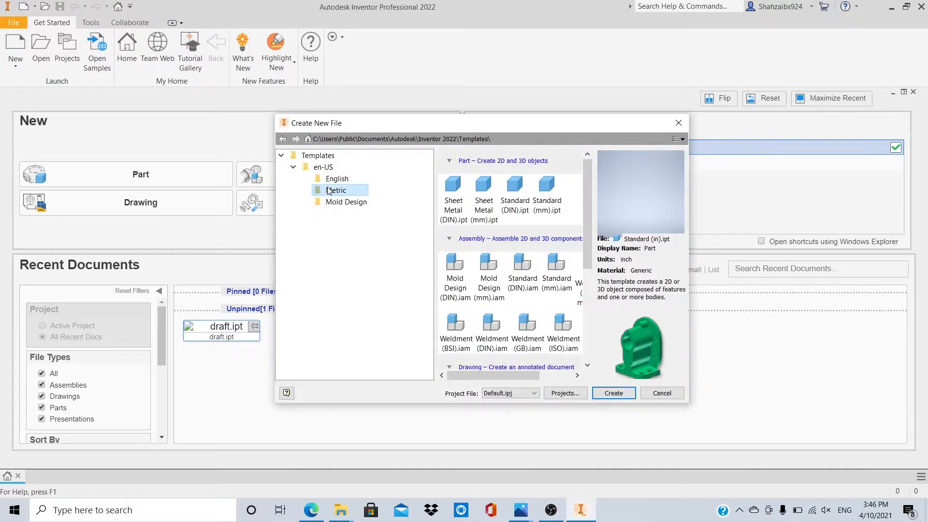
{"action": "left_click", "coordinate": [546, 186]}
{"action": "left_click", "coordinate": [622, 395]}
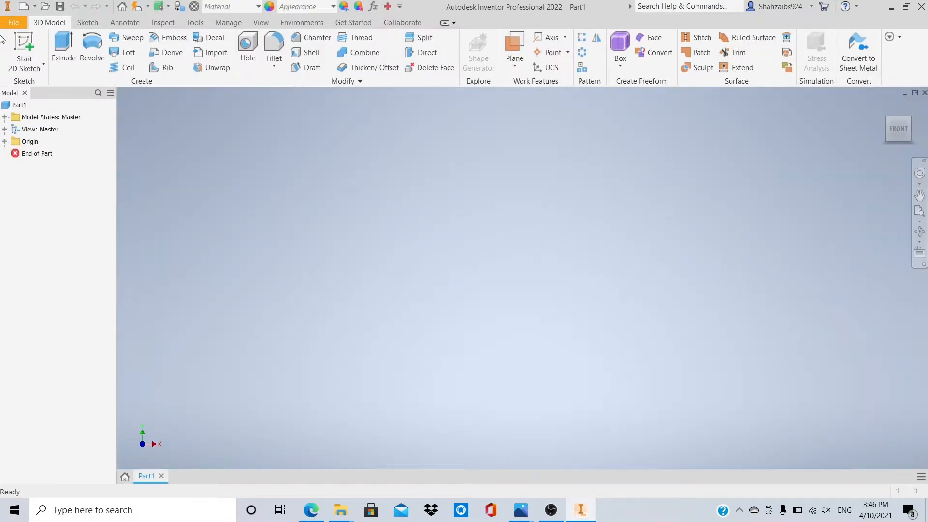
Start a 2D sketch on the front (XY) plane and draw a 220 mm vertical line upward from the origin.
{"action": "left_click", "coordinate": [25, 49]}
{"action": "left_click", "coordinate": [566, 245]}
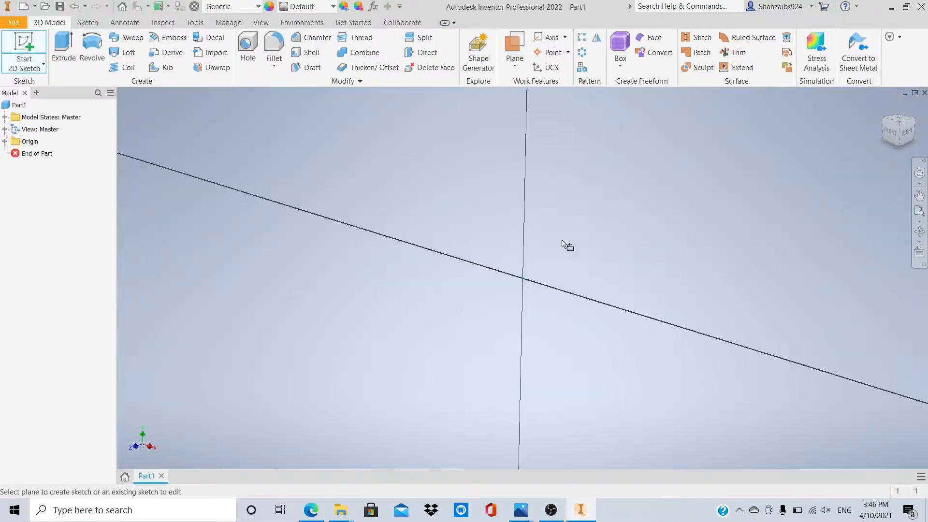
{"action": "key", "text": "l"}
{"action": "left_click", "coordinate": [366, 324]}
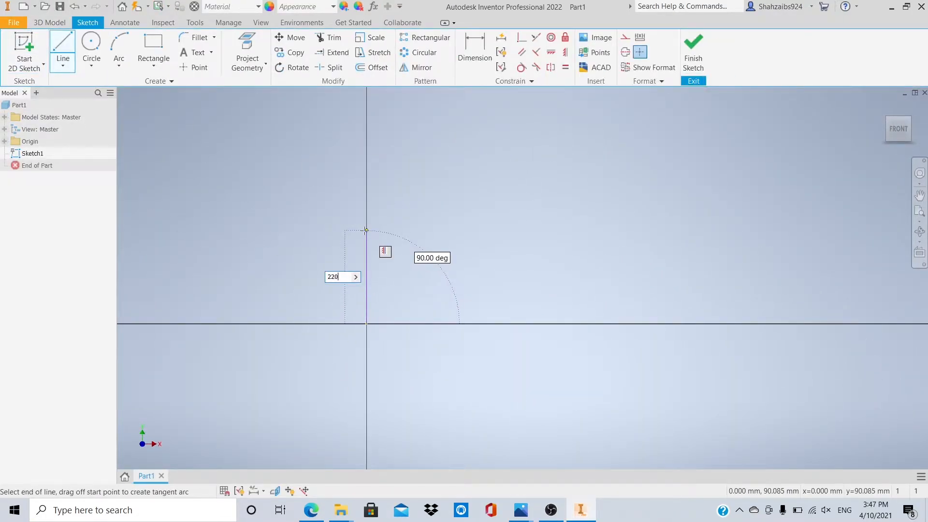
{"action": "key", "text": "Tab"}
{"action": "key", "text": "Return"}
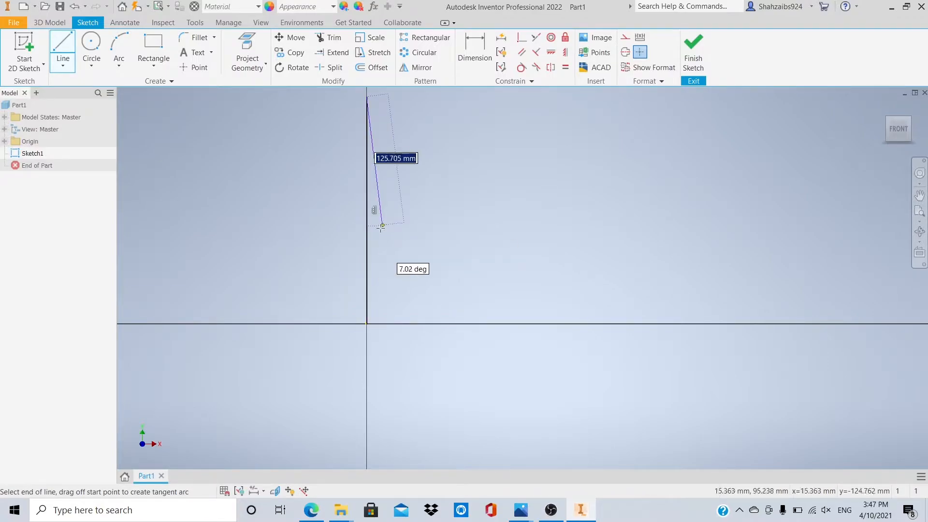
Draw a horizontal base line about 60 mm long from the origin along the positive X axis.
{"action": "key", "text": "Escape"}
{"action": "left_click", "coordinate": [63, 47]}
{"action": "left_click", "coordinate": [367, 323]}
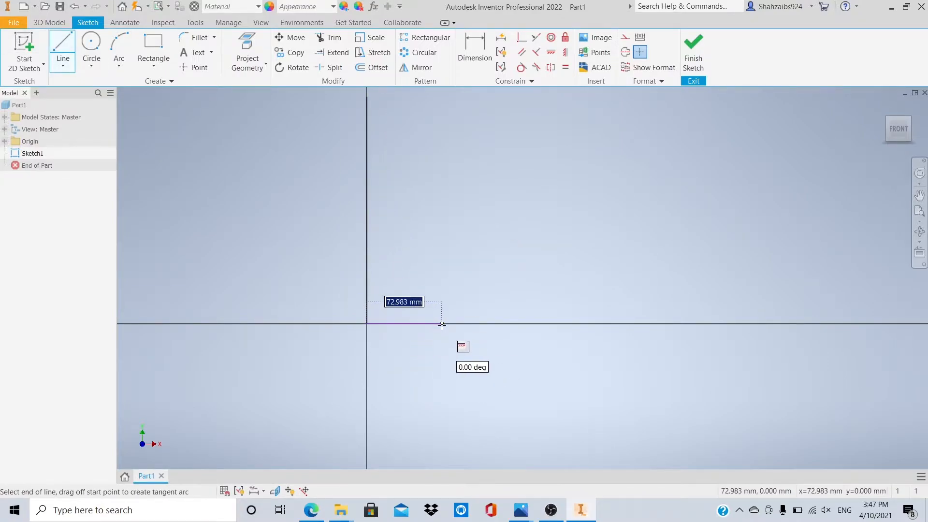
{"action": "key", "text": "Escape"}
From the base line's free end, draw a 150 mm line at 100 degrees and continue it with a 50 mm line at 80 degrees.
{"action": "left_click", "coordinate": [63, 47]}
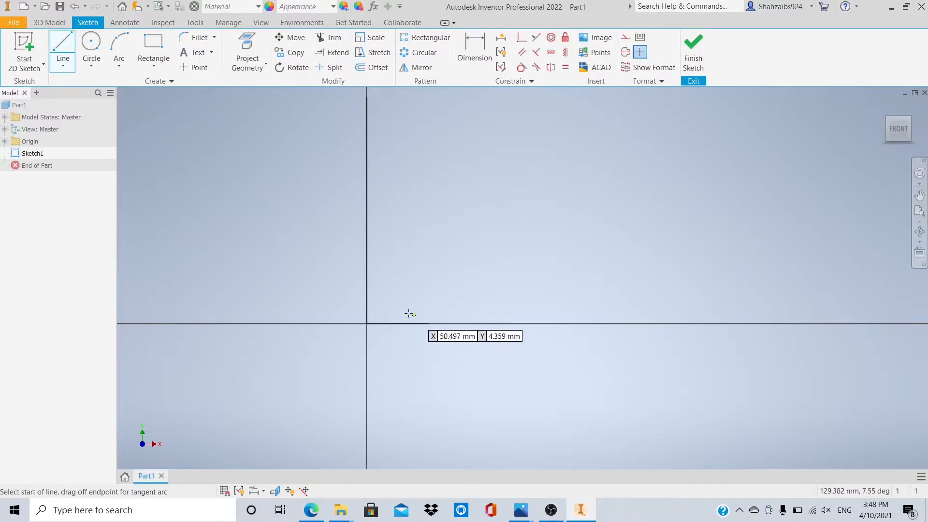
{"action": "left_click", "coordinate": [427, 324]}
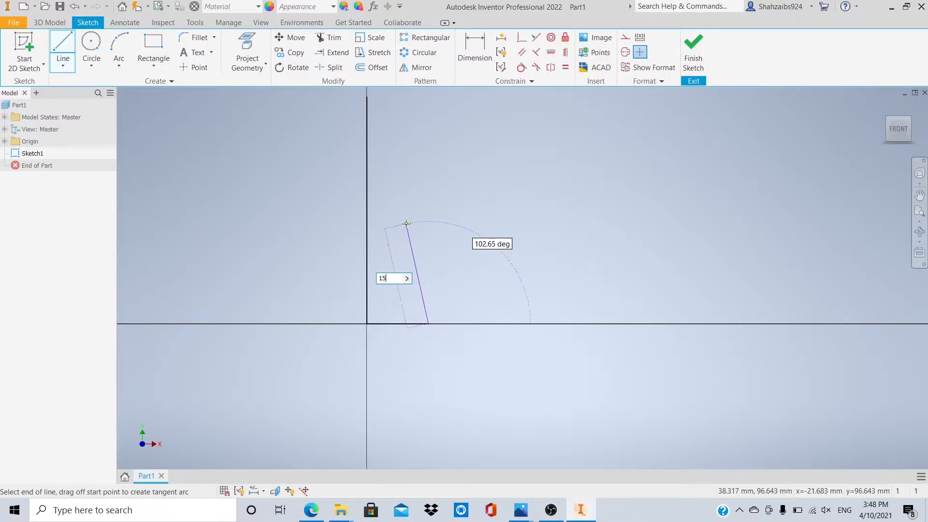
{"action": "key", "text": "Tab"}
{"action": "type", "text": "100"}
{"action": "key", "text": "Return"}
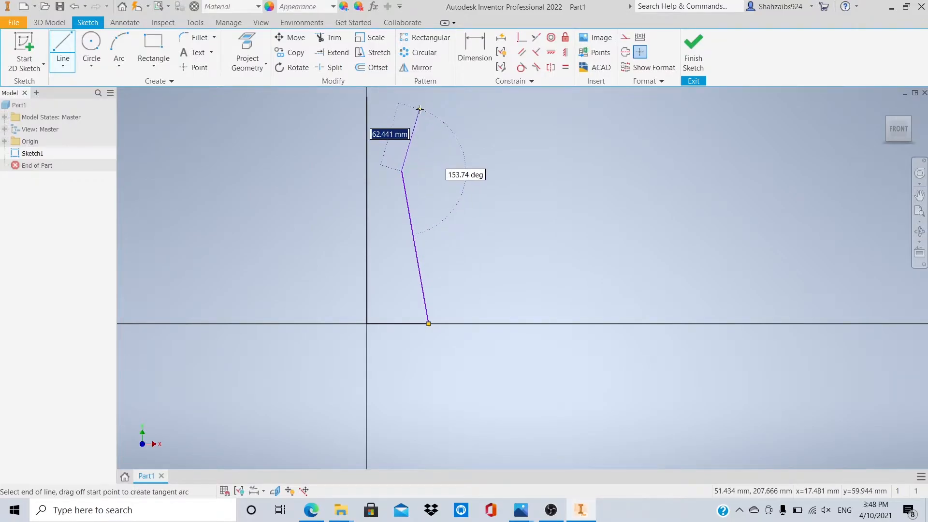
{"action": "type", "text": "50"}
{"action": "key", "text": "Tab"}
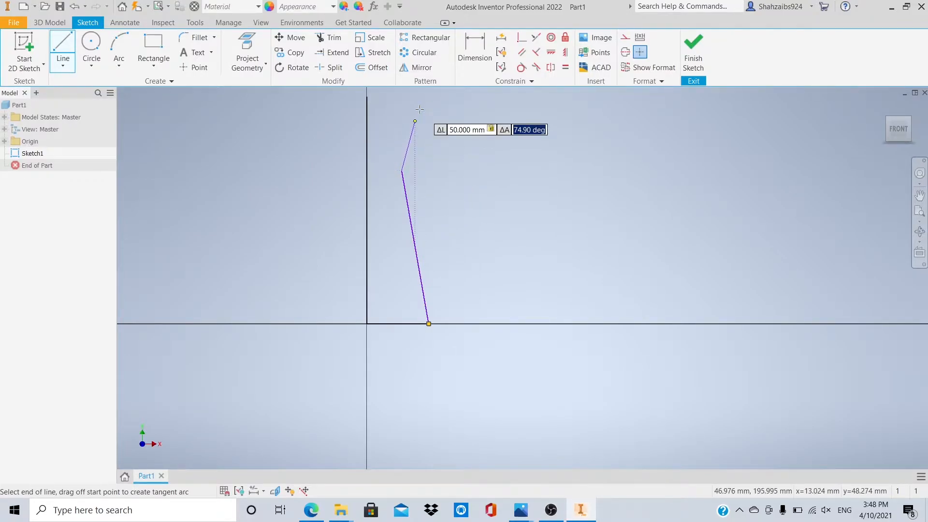
{"action": "type", "text": "80"}
{"action": "key", "text": "Return"}
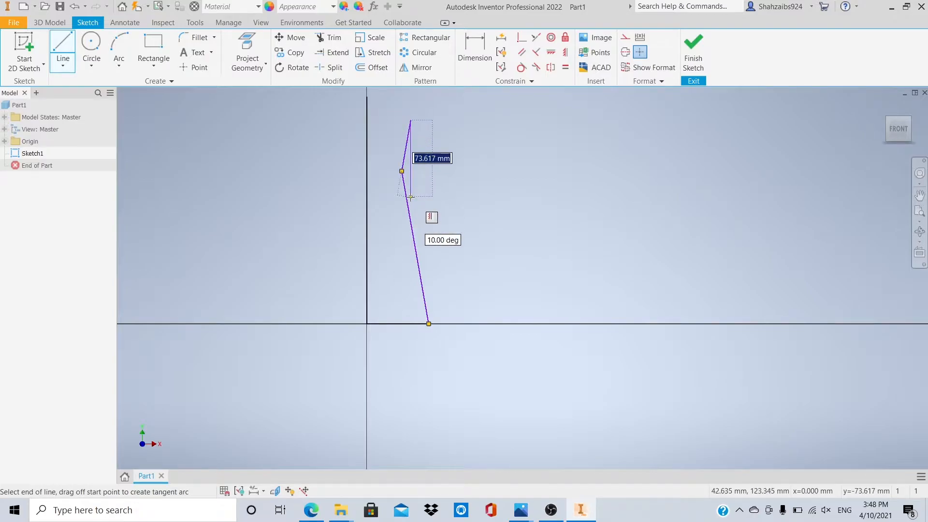
Close the profile with a horizontal top line to the vertical axis and a line down to the origin, and finish the sketch.
{"action": "left_click", "coordinate": [368, 120]}
{"action": "key", "text": "Escape"}
{"action": "left_click", "coordinate": [62, 44]}
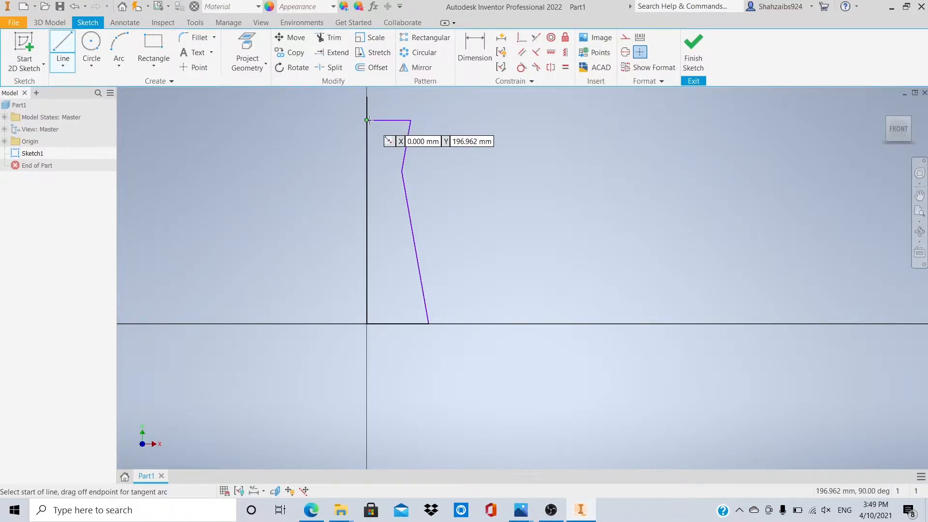
{"action": "left_click", "coordinate": [368, 121]}
{"action": "left_click", "coordinate": [367, 324]}
{"action": "key", "text": "Escape"}
{"action": "left_click", "coordinate": [692, 49]}
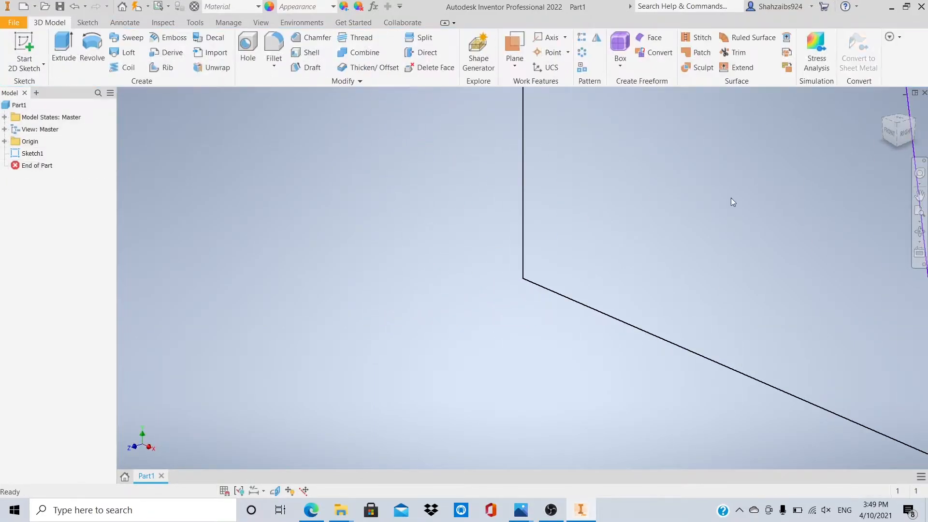
Revolve the closed profile a full 360 degrees about the vertical sketch line.
{"action": "left_click", "coordinate": [92, 54]}
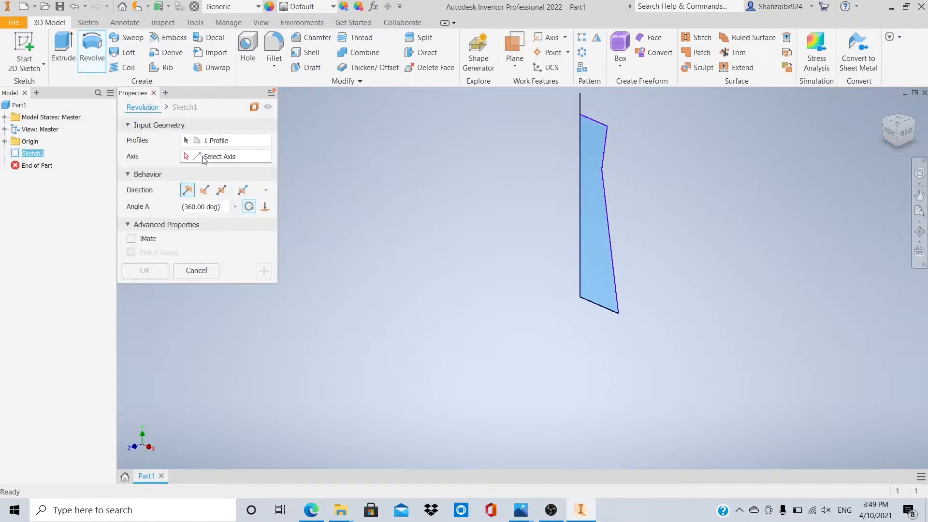
{"action": "left_click", "coordinate": [580, 205]}
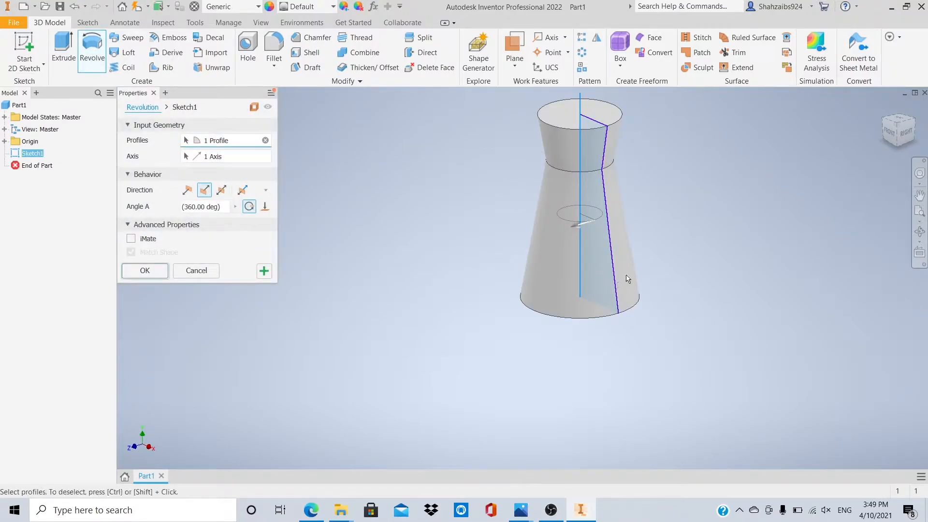
{"action": "left_click", "coordinate": [133, 271]}
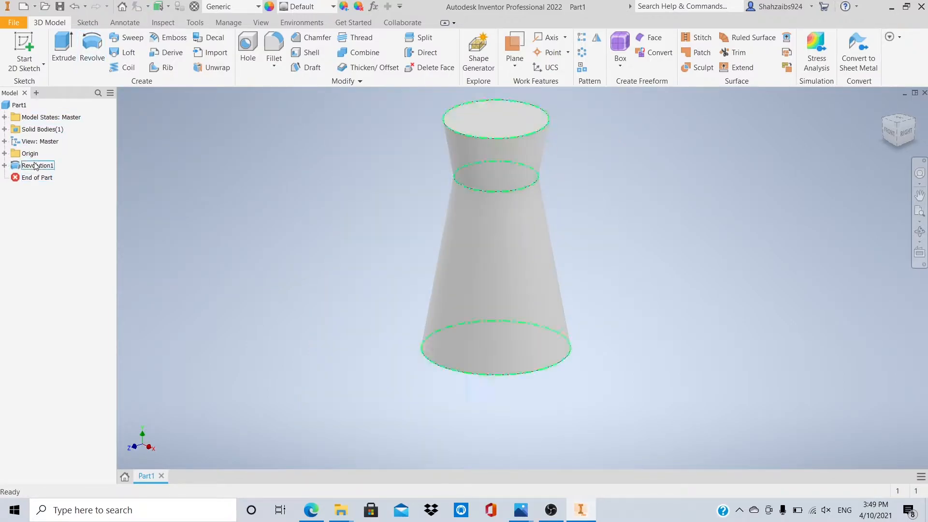
Sketch a slanted line at about 111 degrees across the body's upper section on the YZ plane, and finish the sketch.
{"action": "double_click", "coordinate": [14, 156]}
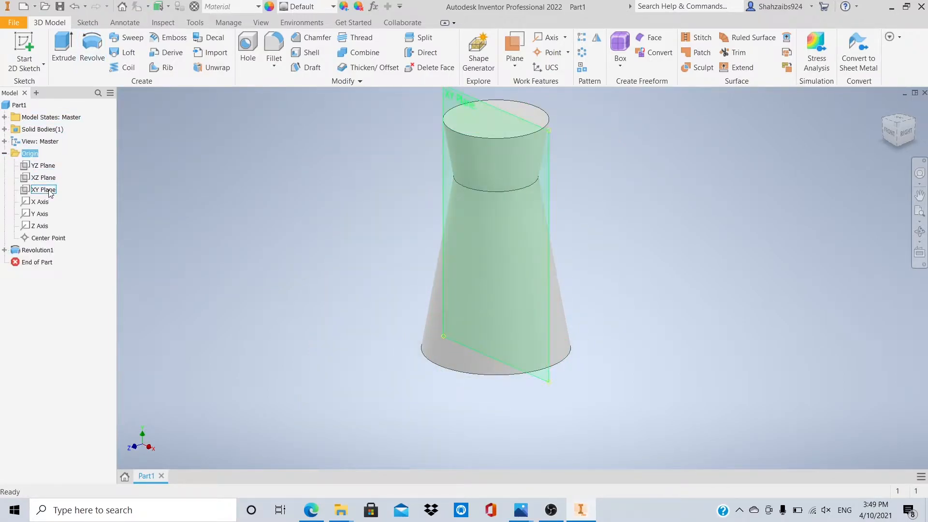
{"action": "left_click", "coordinate": [48, 166]}
{"action": "left_click", "coordinate": [24, 48]}
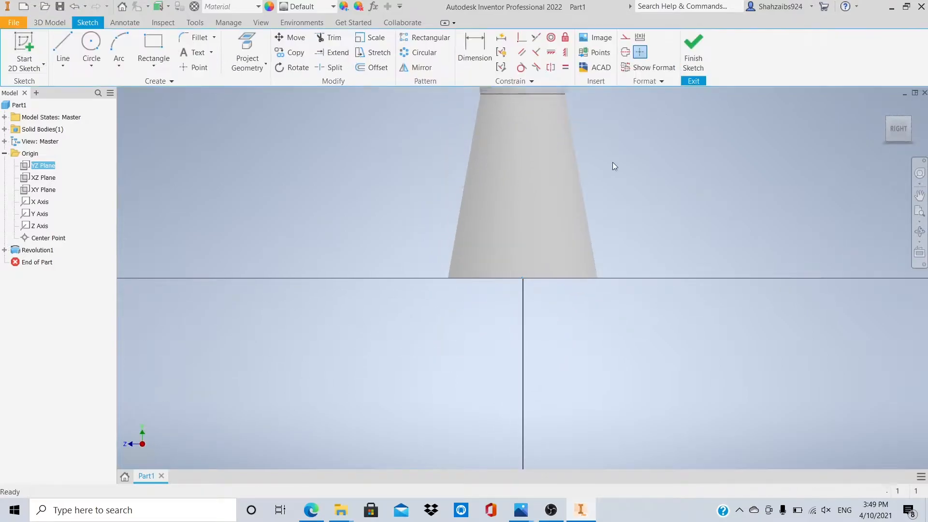
{"action": "scroll", "coordinate": [589, 119], "scroll_direction": "up", "scroll_amount": 5}
{"action": "key", "text": "l"}
{"action": "left_click", "coordinate": [419, 173]}
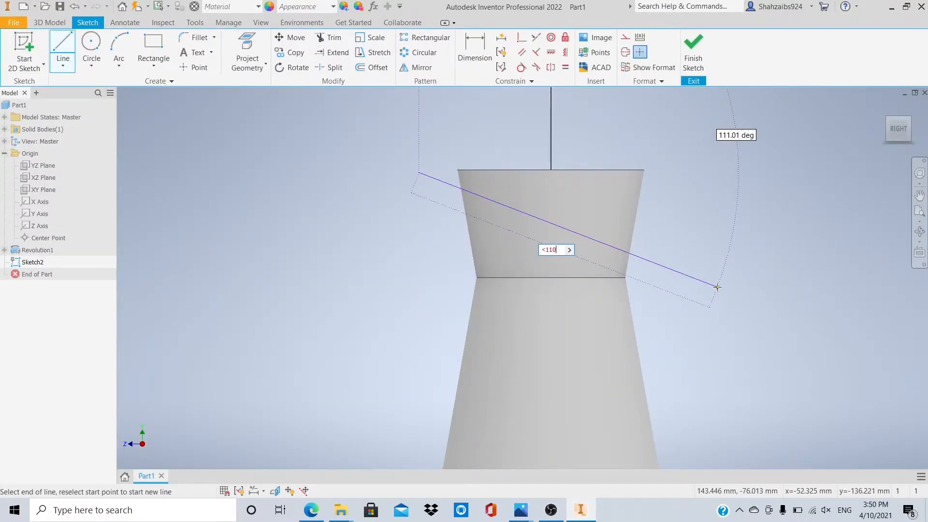
{"action": "left_click", "coordinate": [718, 287]}
{"action": "key", "text": "Escape"}
{"action": "left_click", "coordinate": [693, 48]}
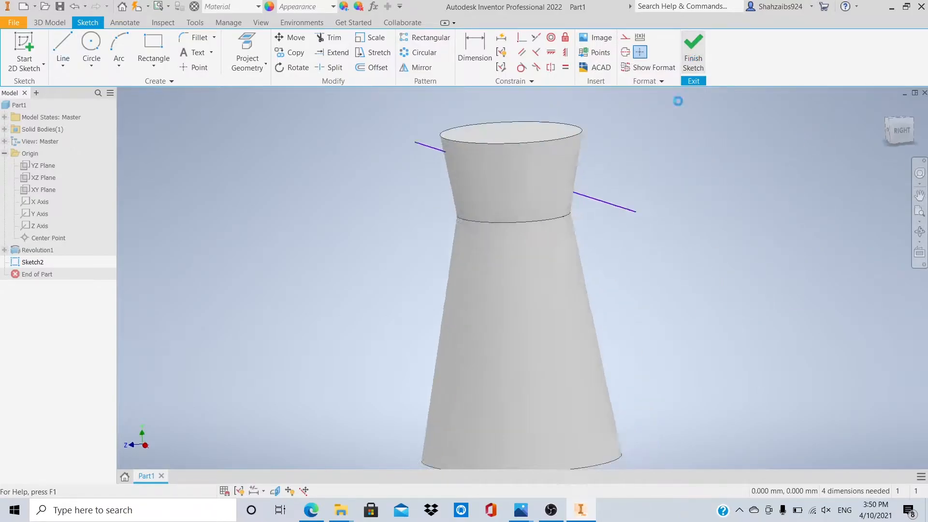
Cut away the body above the slanted line by extruding the upper sketch region symmetrically through all.
{"action": "left_click_drag", "start_coordinate": [905, 134], "coordinate": [883, 126]}
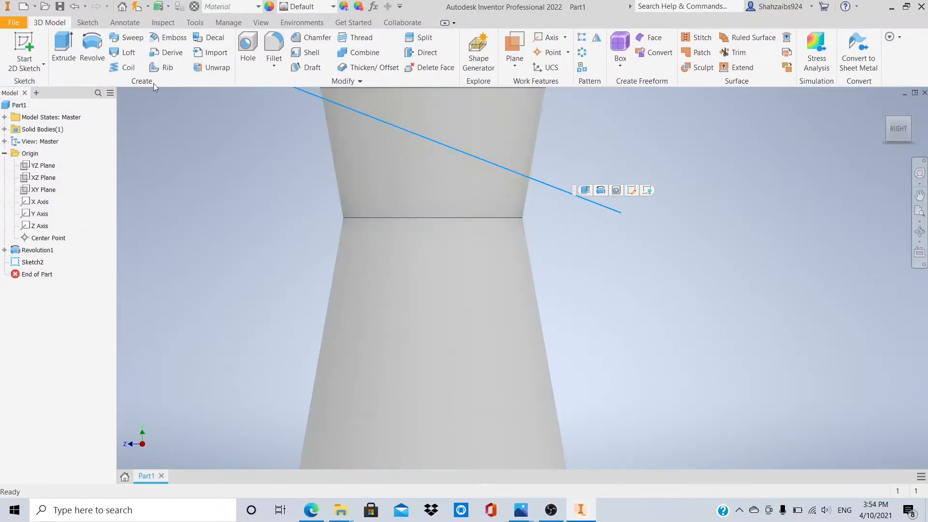
{"action": "key", "text": "e"}
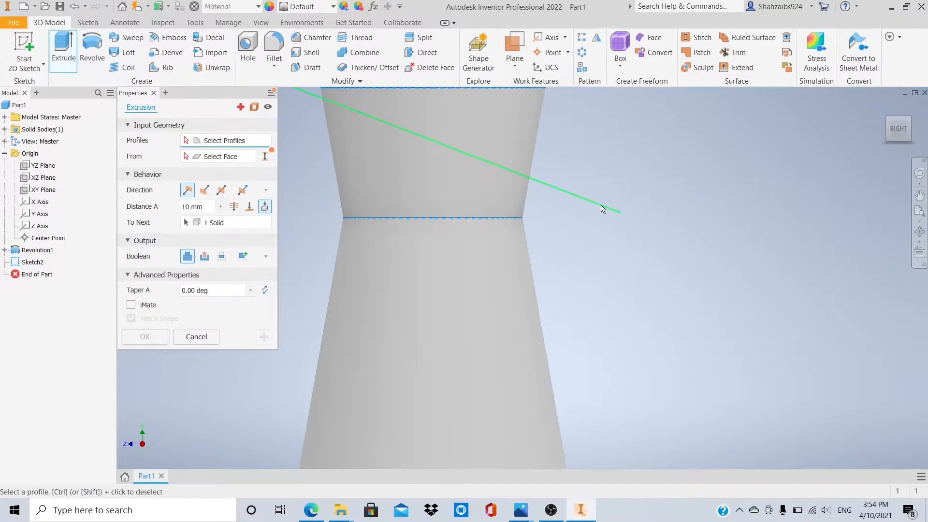
{"action": "scroll", "coordinate": [499, 136], "scroll_direction": "down", "scroll_amount": 4}
{"action": "scroll", "coordinate": [499, 137], "scroll_direction": "up", "scroll_amount": 10}
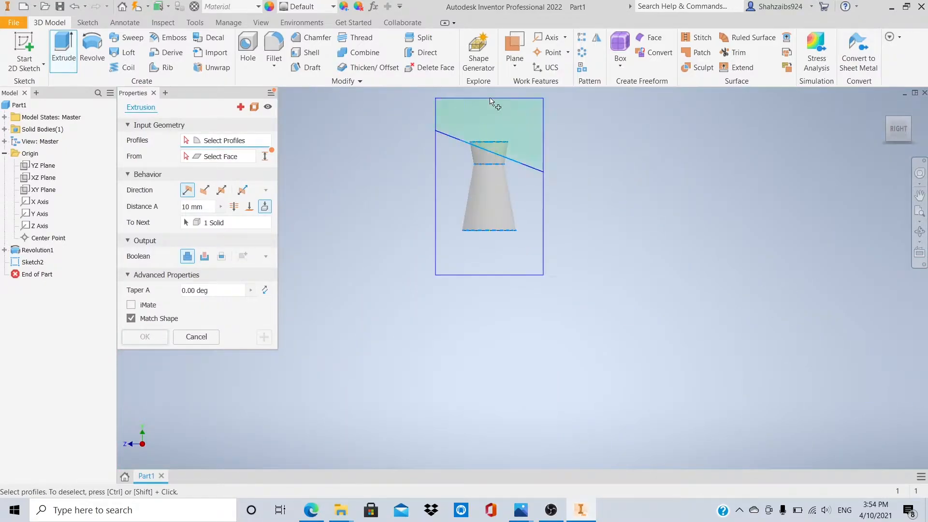
{"action": "scroll", "coordinate": [487, 97], "scroll_direction": "down", "scroll_amount": 2}
{"action": "left_click", "coordinate": [227, 195]}
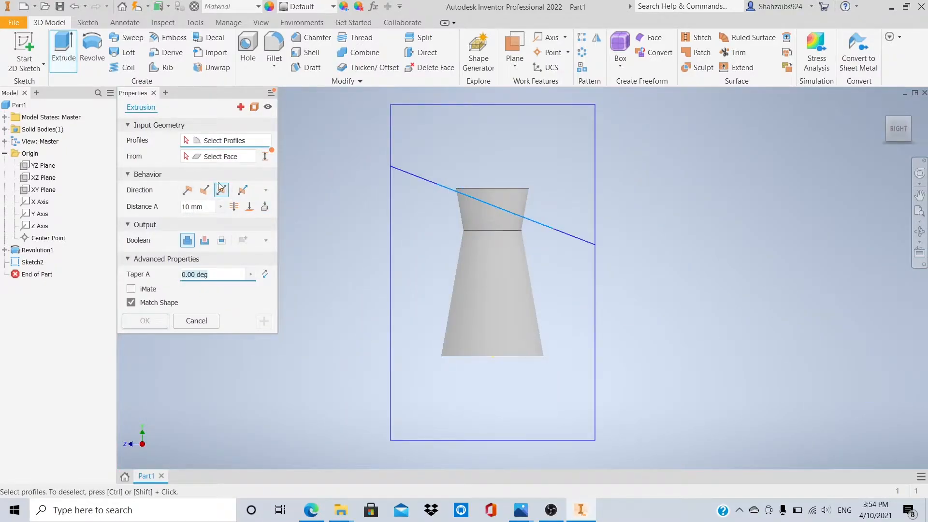
{"action": "left_click", "coordinate": [235, 207]}
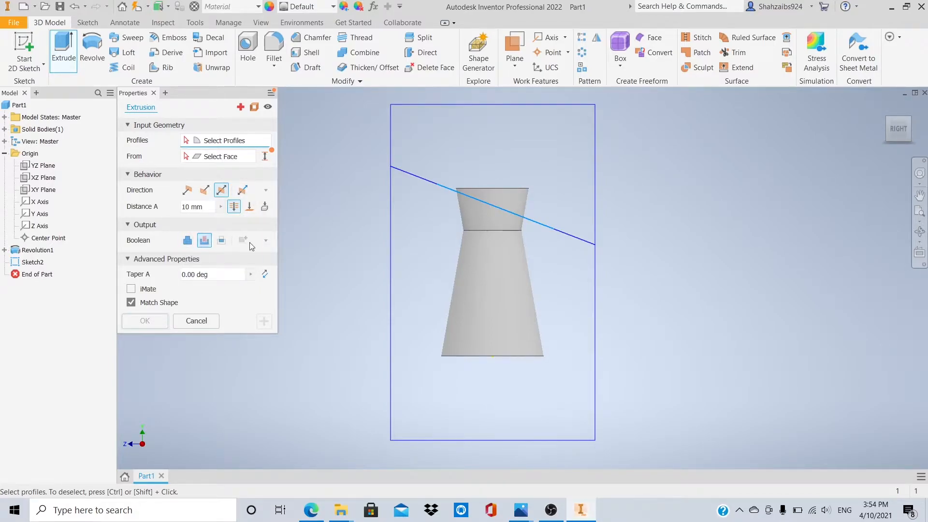
{"action": "left_click", "coordinate": [536, 179]}
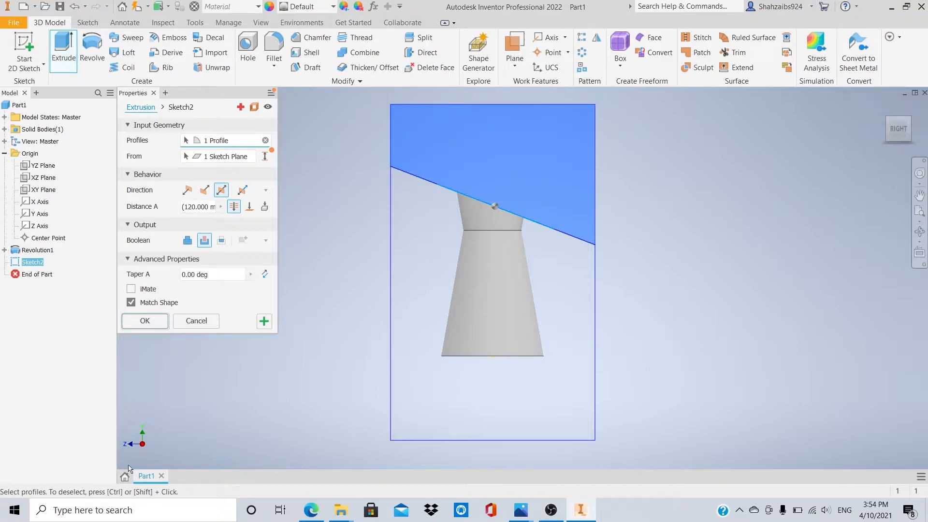
{"action": "left_click", "coordinate": [155, 323]}
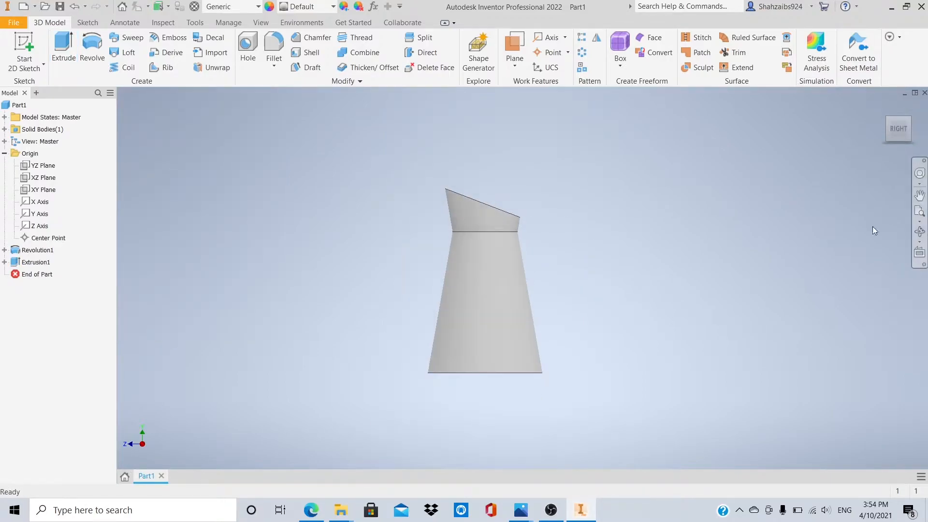
Fillet the circular bottom edge of the body with a 20 mm radius.
{"action": "left_click", "coordinate": [920, 195]}
{"action": "left_click_drag", "start_coordinate": [605, 255], "coordinate": [579, 258]}
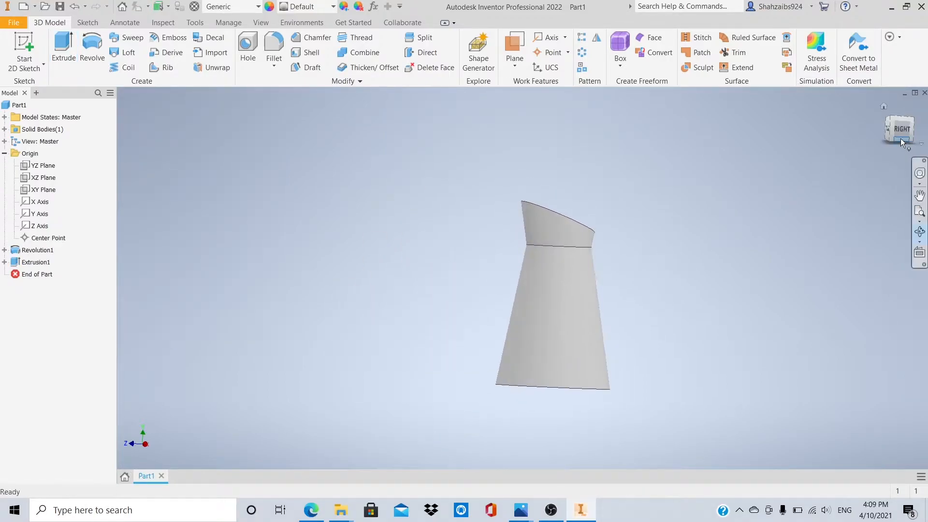
{"action": "middle_click_drag", "start_coordinate": [555, 294], "coordinate": [557, 294], "text": "shift"}
{"action": "left_click", "coordinate": [274, 46]}
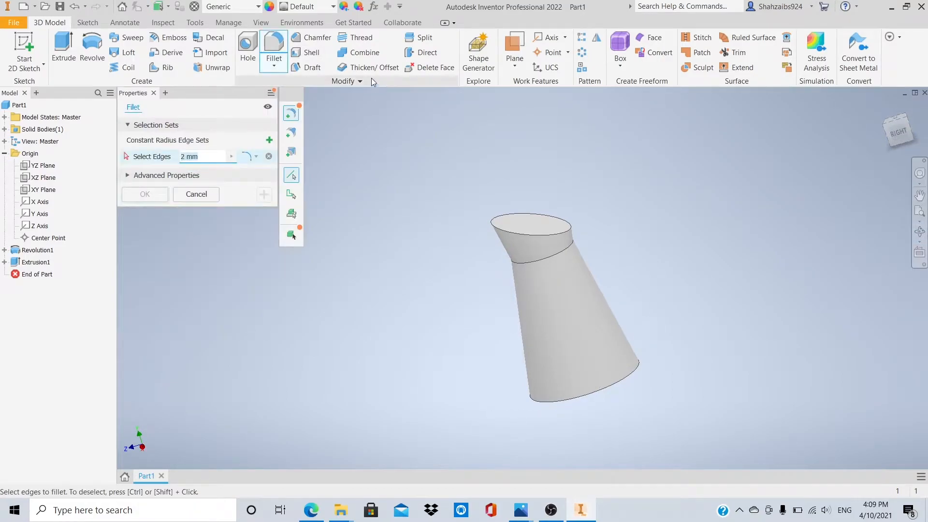
{"action": "type", "text": "20"}
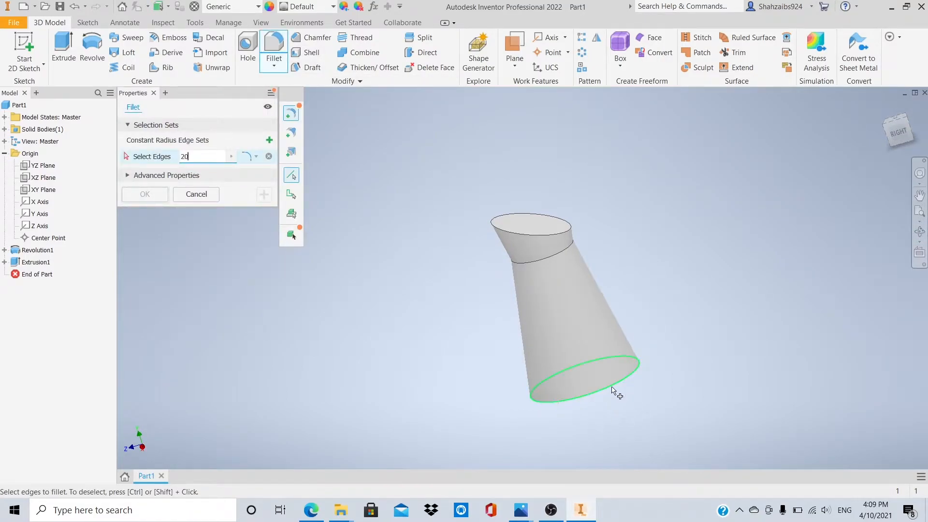
{"action": "left_click", "coordinate": [613, 391]}
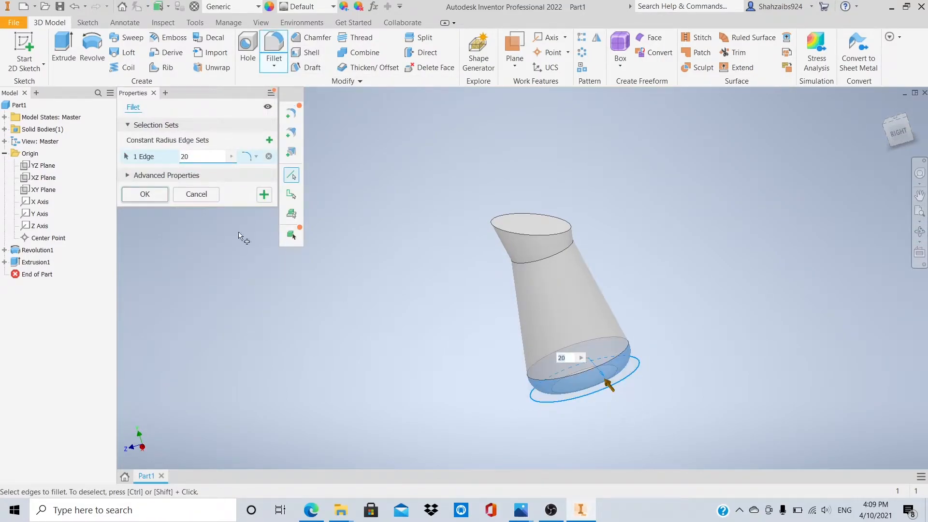
{"action": "left_click", "coordinate": [154, 197]}
{"action": "left_click", "coordinate": [284, 47]}
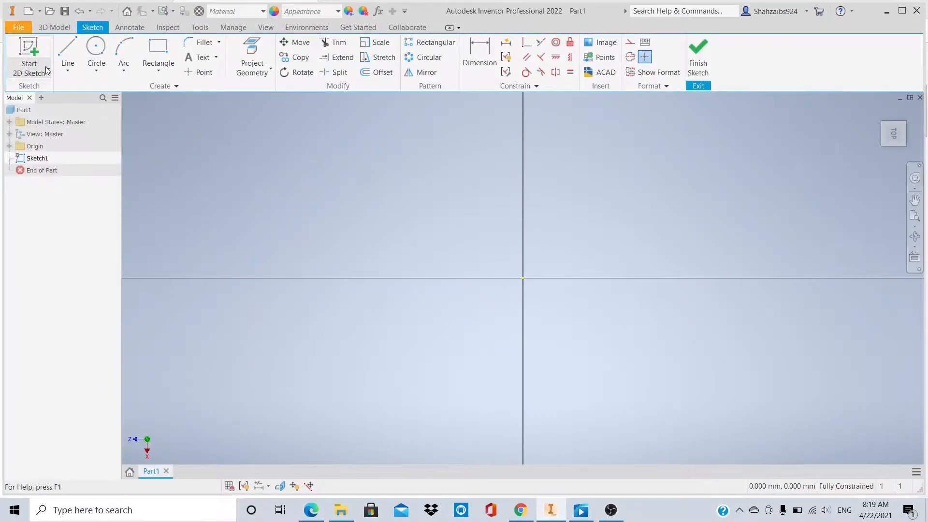
In the new part's top-plane sketch, draw a two-point rectangle about 32.6 mm wide around the origin.
{"action": "left_click", "coordinate": [158, 48]}
{"action": "left_click", "coordinate": [380, 116]}
{"action": "left_click", "coordinate": [731, 399]}
Dimension the rectangle's lower horizontal edge and set its length to 100 mm.
{"action": "key", "text": "d"}
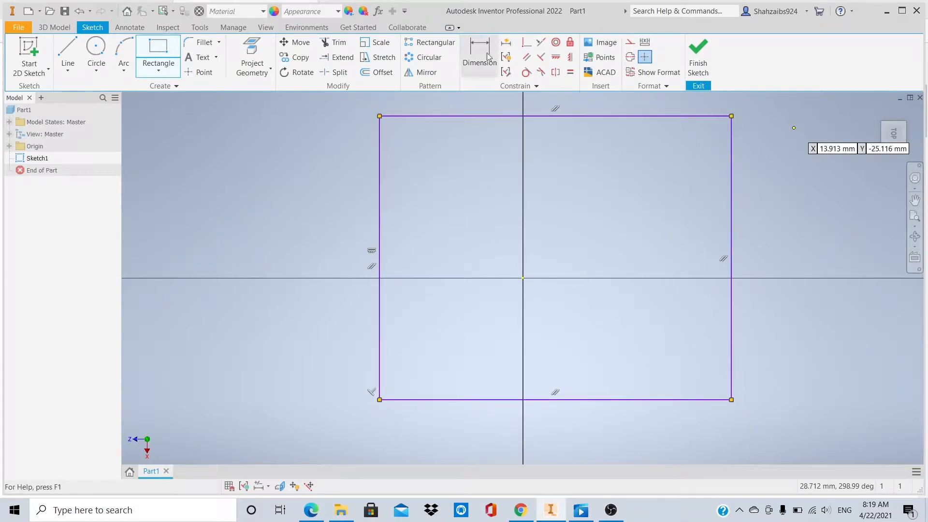
{"action": "left_click", "coordinate": [642, 400]}
{"action": "left_click", "coordinate": [638, 388]}
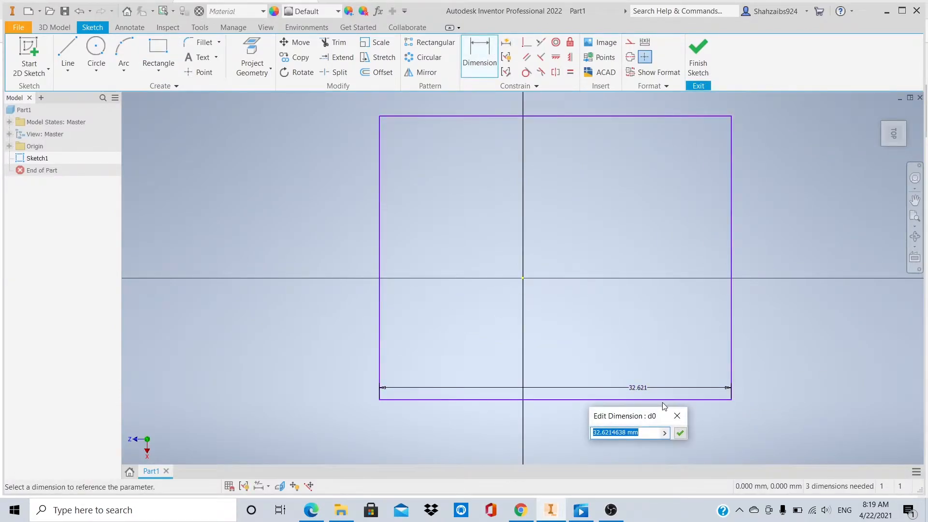
{"action": "type", "text": "100"}
{"action": "key", "text": "Return"}
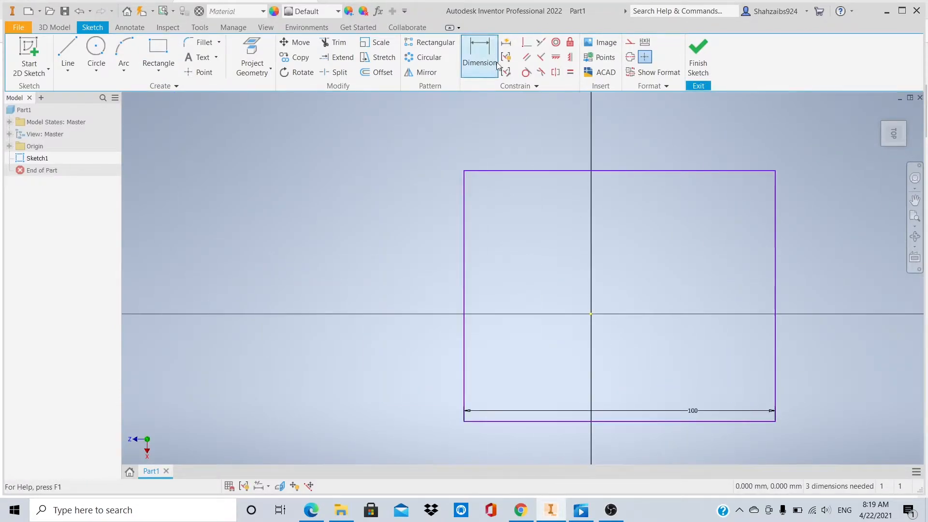
Dimension the rectangle's left vertical edge and set its length to 100 mm.
{"action": "left_click", "coordinate": [464, 296]}
{"action": "left_click", "coordinate": [479, 296]}
{"action": "type", "text": "100"}
{"action": "key", "text": "Return"}
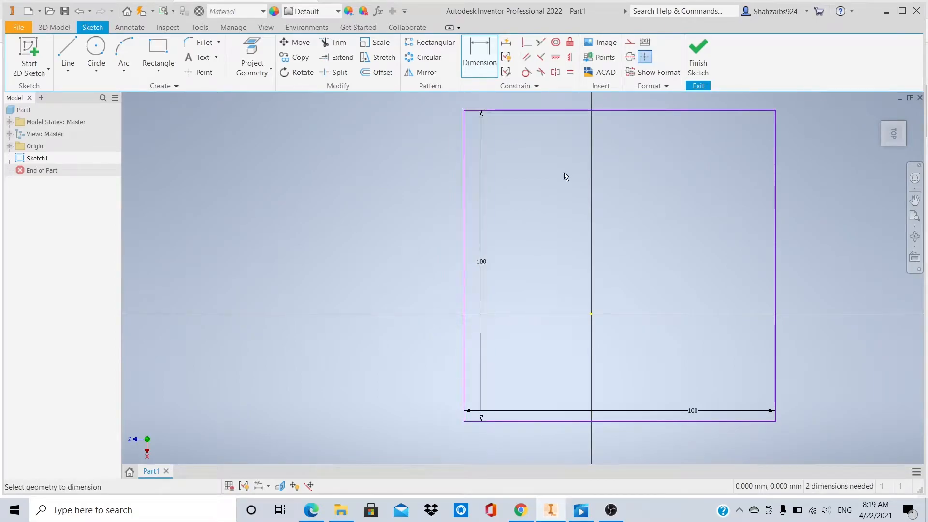
Dimension the horizontal distance from the origin to the rectangle's right edge and set it to 50 mm.
{"action": "left_click", "coordinate": [775, 305]}
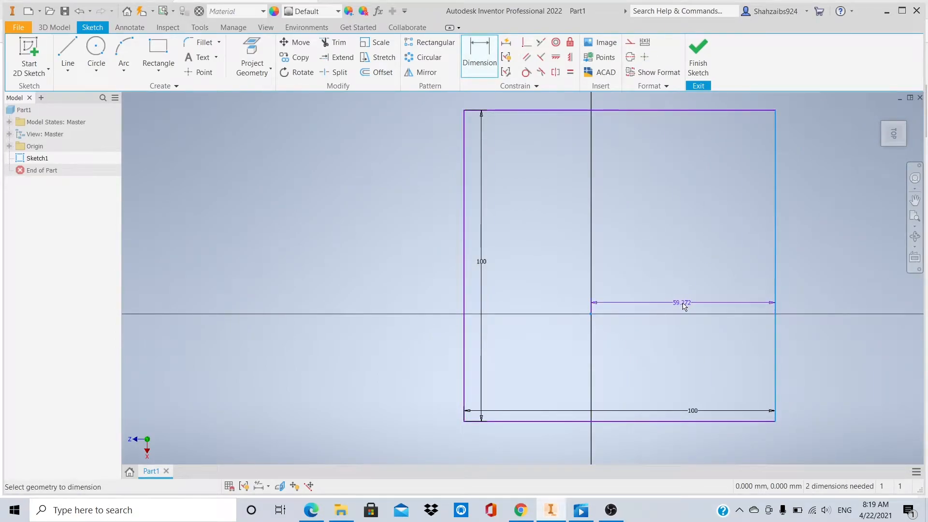
{"action": "left_click", "coordinate": [682, 303]}
{"action": "type", "text": "100"}
{"action": "key", "text": "Return"}
{"action": "scroll", "coordinate": [696, 170], "scroll_direction": "up", "scroll_amount": 1}
{"action": "left_click", "coordinate": [746, 318]}
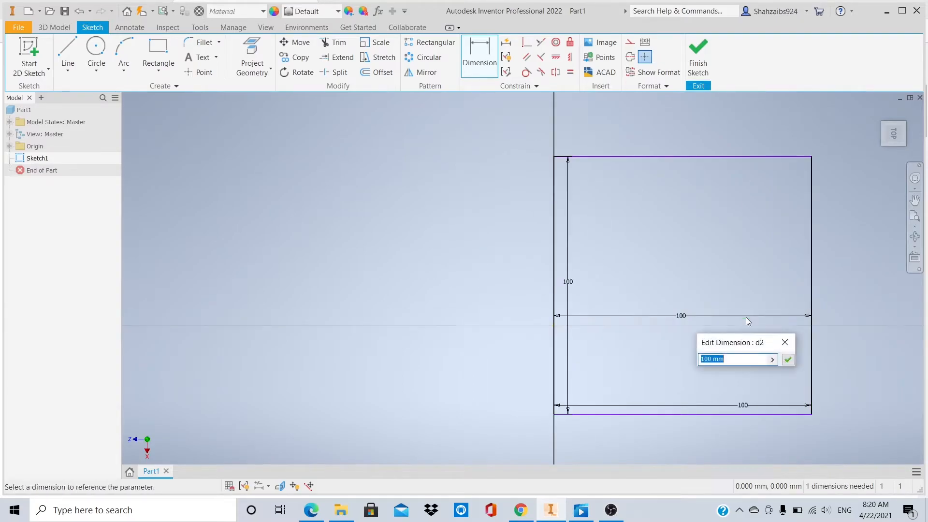
{"action": "type", "text": "50"}
{"action": "key", "text": "Return"}
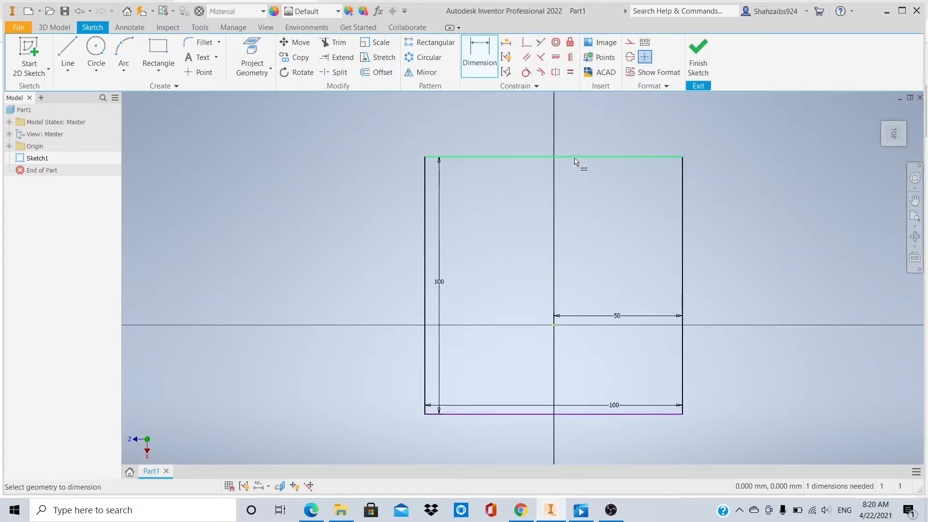
Set the vertical distance from the origin to the rectangle's upper edge to 50 mm and finish the sketch.
{"action": "left_click", "coordinate": [569, 258]}
{"action": "type", "text": "50"}
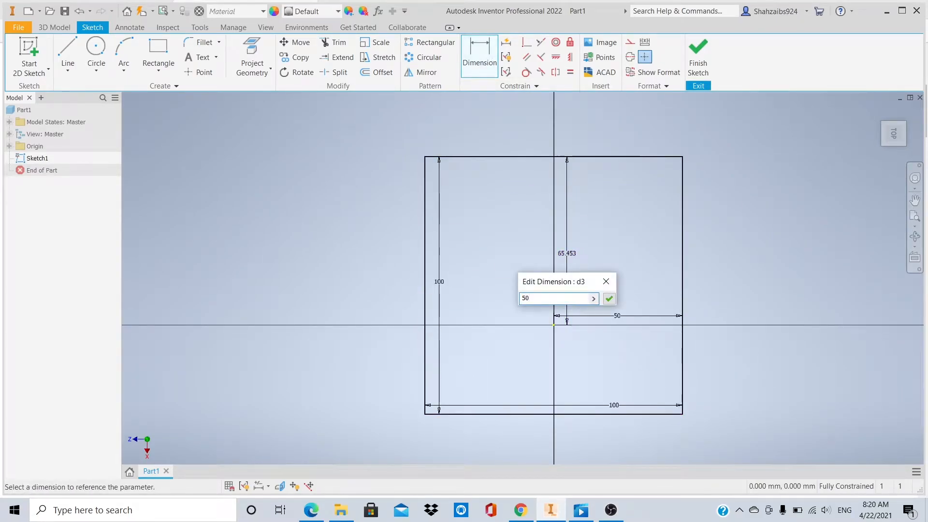
{"action": "key", "text": "Return"}
{"action": "left_click", "coordinate": [698, 53]}
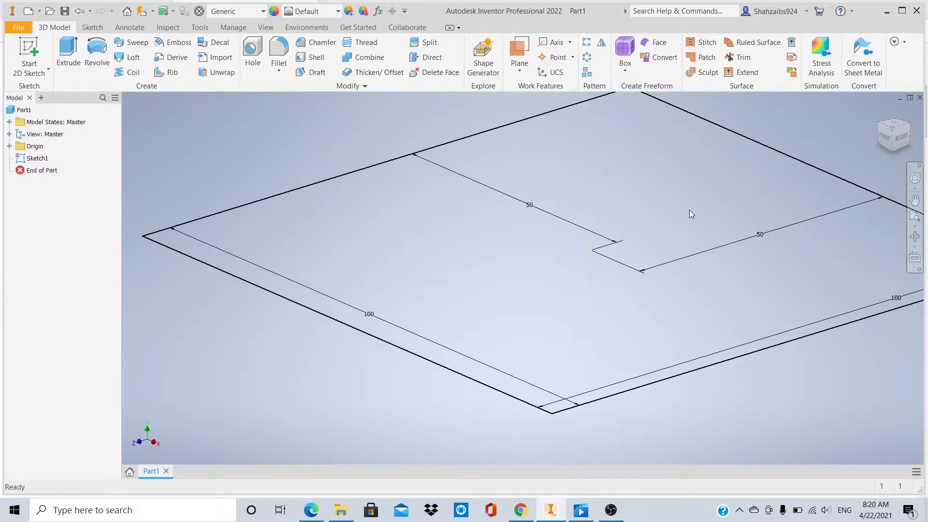
Extrude the square profile upward by 100 mm to form a cube.
{"action": "key", "text": "e"}
{"action": "left_click", "coordinate": [191, 207]}
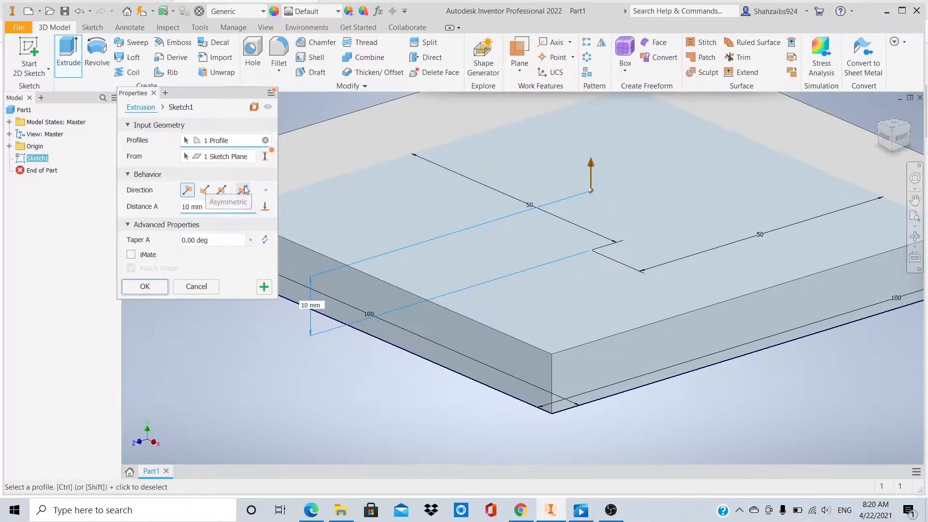
{"action": "type", "text": "0"}
{"action": "scroll", "coordinate": [532, 154], "scroll_direction": "up", "scroll_amount": 5}
{"action": "scroll", "coordinate": [532, 152], "scroll_direction": "up", "scroll_amount": 3}
{"action": "scroll", "coordinate": [484, 217], "scroll_direction": "down", "scroll_amount": 4}
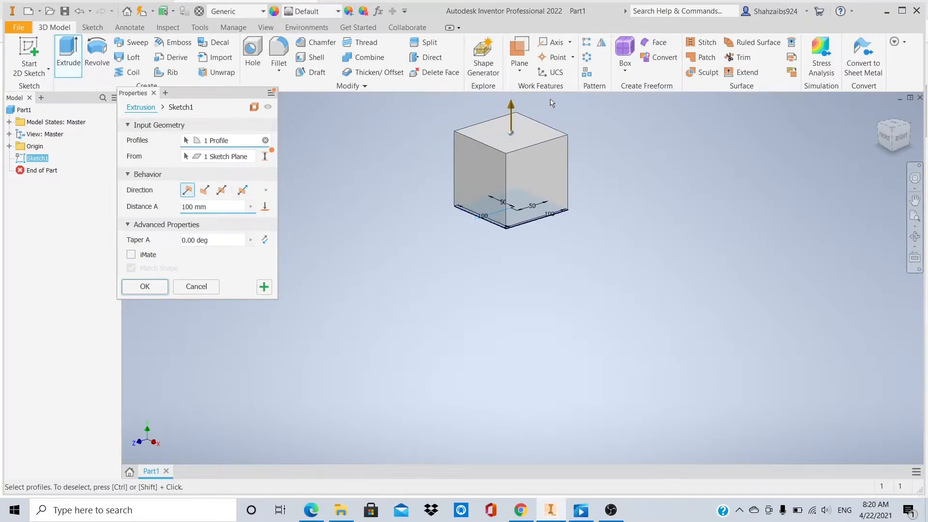
{"action": "left_click", "coordinate": [145, 286]}
{"action": "scroll", "coordinate": [521, 259], "scroll_direction": "up", "scroll_amount": 3}
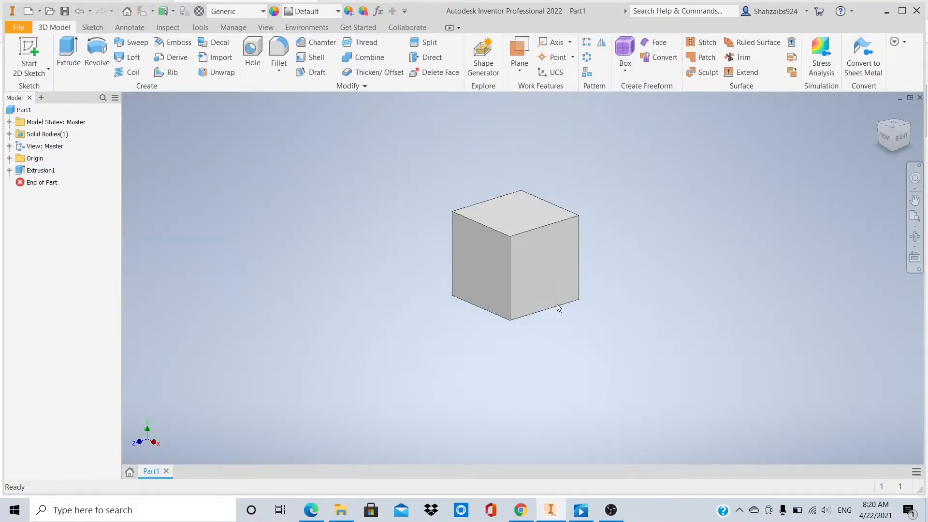
Start a sketch on the cube's right face and draw a 20 mm diameter circle near its upper-left corner.
{"action": "scroll", "coordinate": [521, 260], "scroll_direction": "down", "scroll_amount": 3}
{"action": "left_click", "coordinate": [536, 248]}
{"action": "left_click", "coordinate": [28, 52]}
{"action": "left_click", "coordinate": [96, 48]}
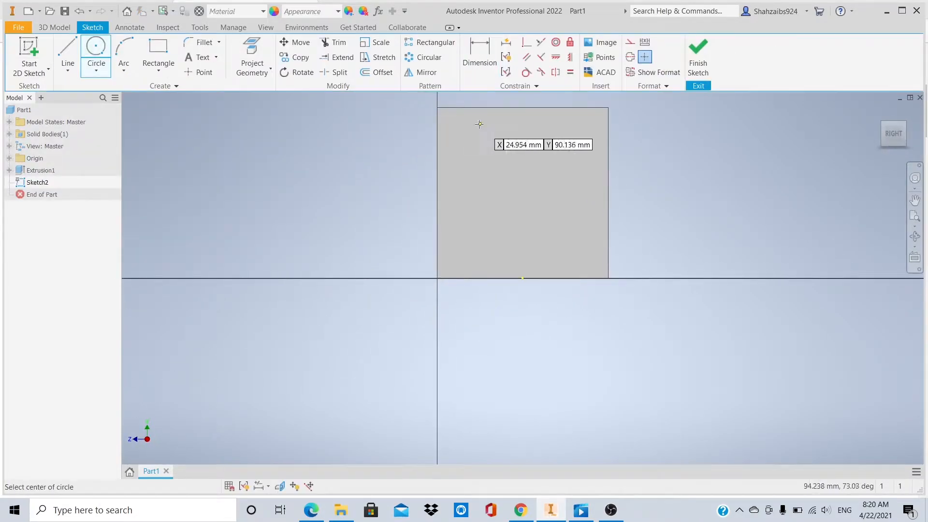
{"action": "left_click", "coordinate": [473, 141]}
{"action": "type", "text": "20"}
{"action": "key", "text": "Return"}
Dimension the circle's centre 20 mm from the face's left vertical edge.
{"action": "key", "text": "d"}
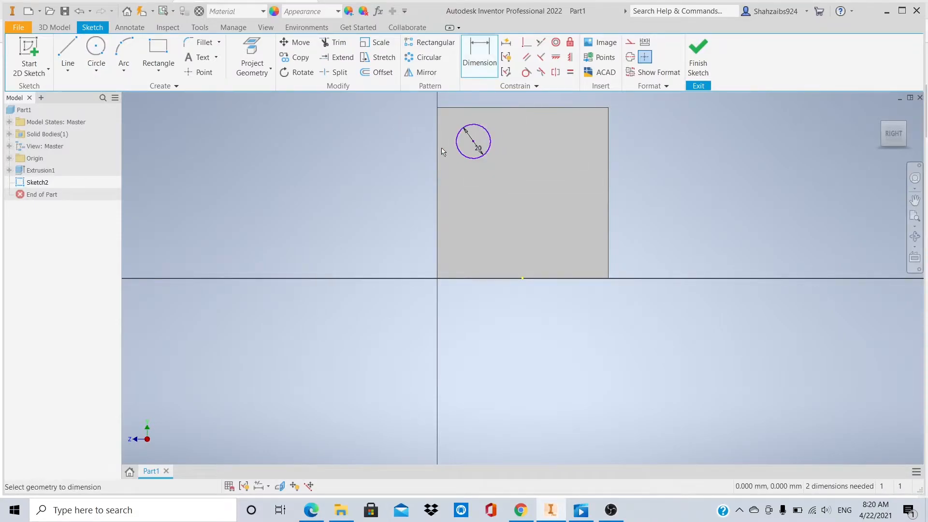
{"action": "left_click", "coordinate": [464, 176]}
{"action": "type", "text": "20"}
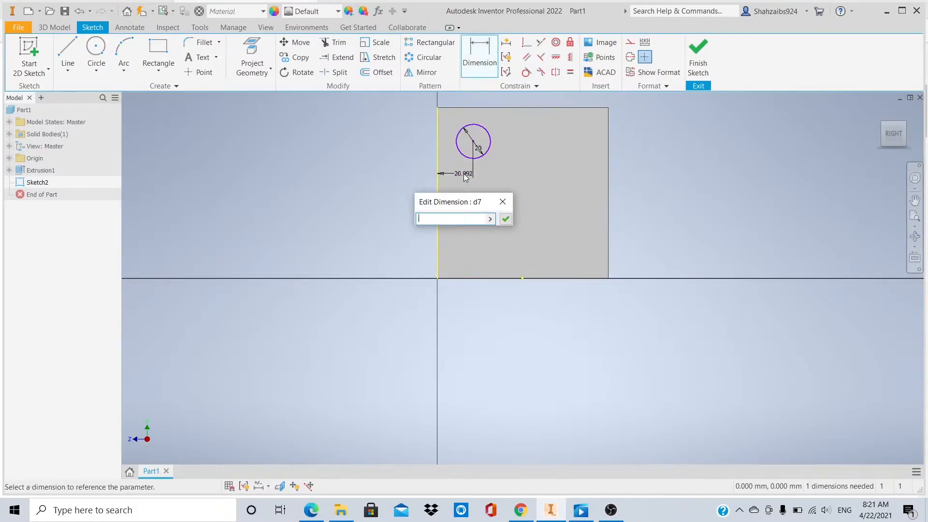
{"action": "key", "text": "Return"}
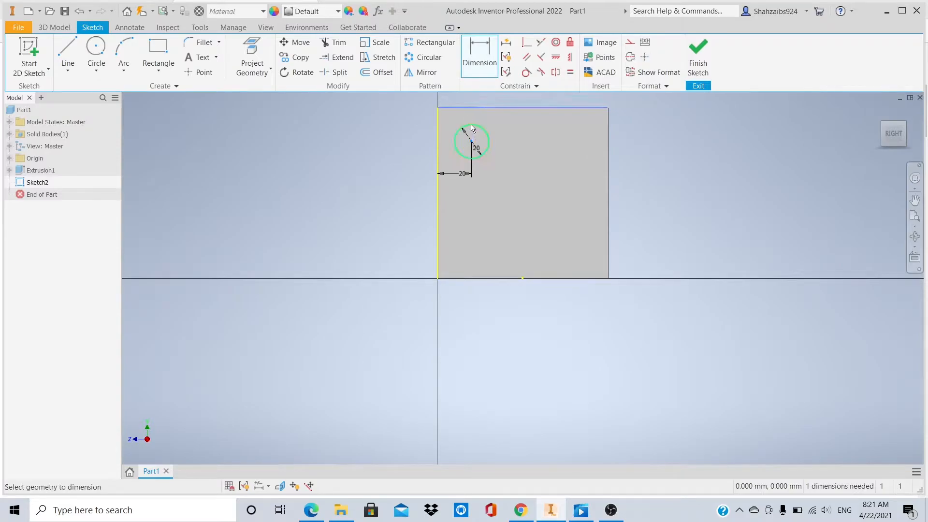
Dimension the circle's centre 20 mm below the face's upper edge and finish the sketch.
{"action": "left_click", "coordinate": [473, 128]}
{"action": "left_click", "coordinate": [498, 107]}
{"action": "left_click", "coordinate": [498, 125]}
{"action": "type", "text": "20"}
{"action": "key", "text": "Return"}
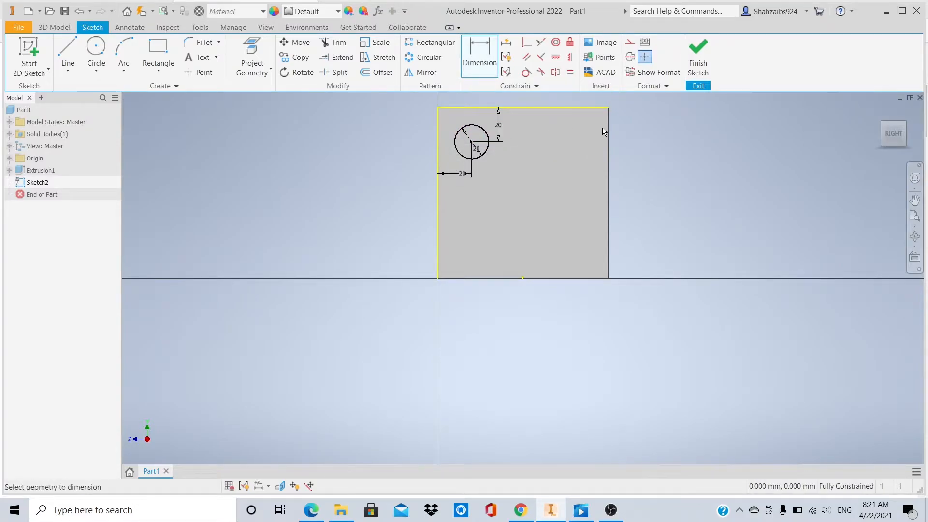
{"action": "left_click", "coordinate": [698, 54]}
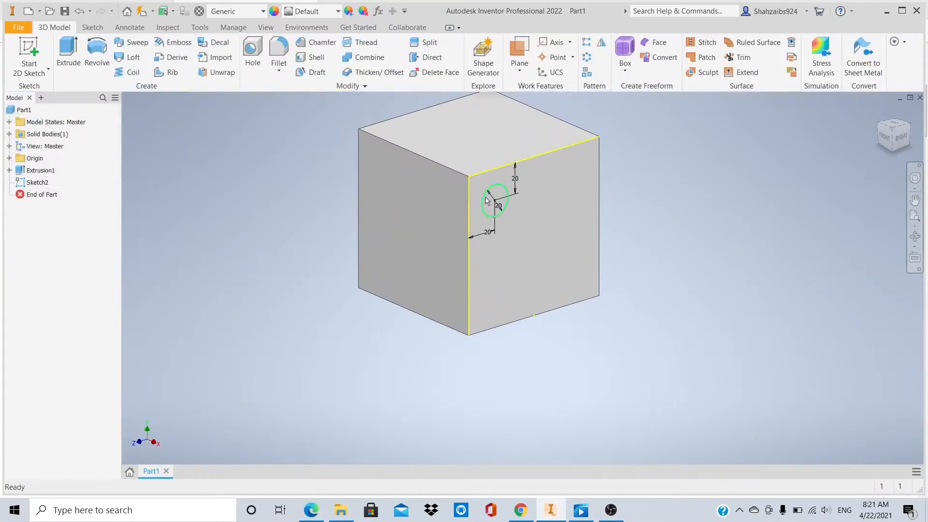
Extrude the circle as a 1 mm deep cut into the cube.
{"action": "left_click", "coordinate": [76, 53]}
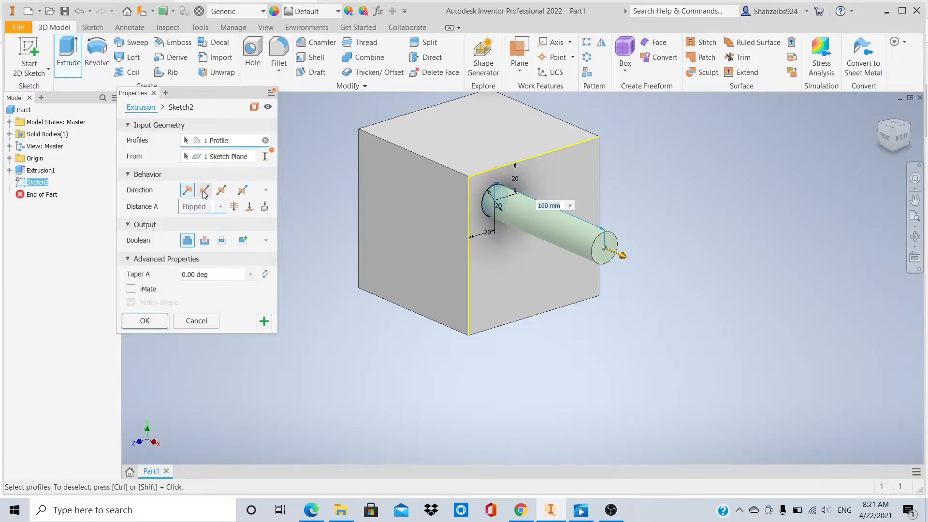
{"action": "left_click", "coordinate": [203, 241]}
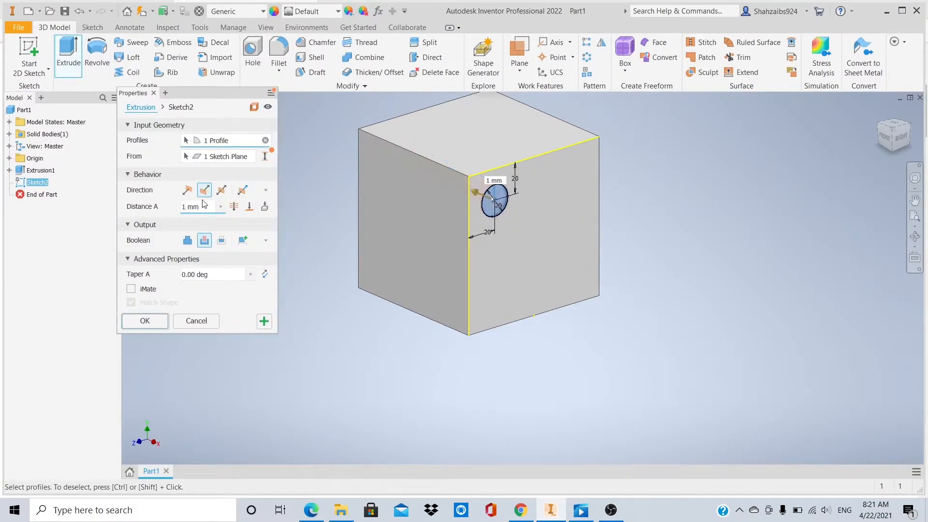
{"action": "left_click", "coordinate": [153, 323]}
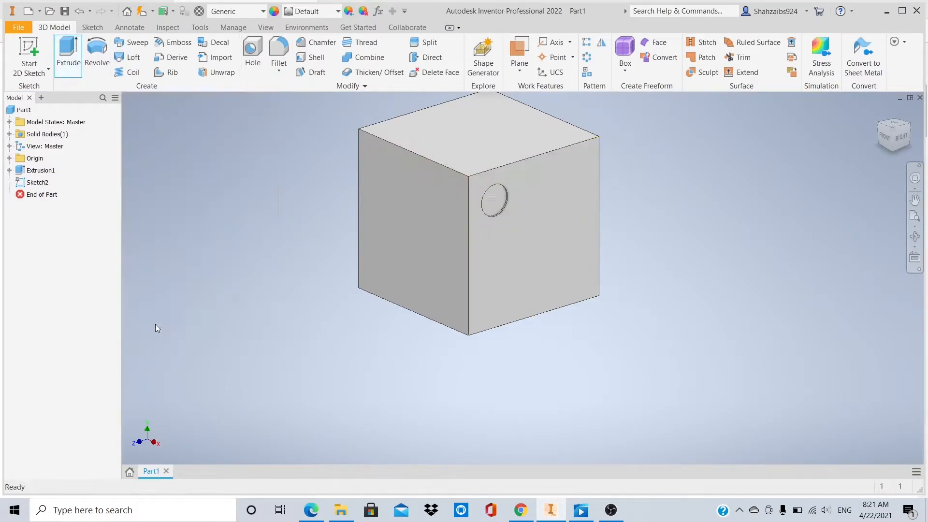
Fillet the outer edge of the circular recess with a 1 mm radius.
{"action": "left_click", "coordinate": [279, 49]}
{"action": "left_click", "coordinate": [488, 214]}
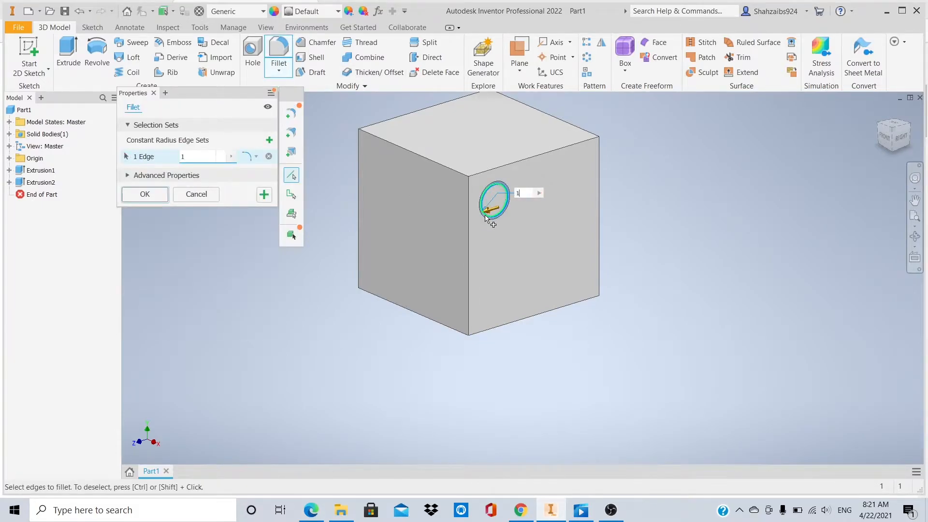
{"action": "key", "text": "Return"}
Set up a rectangular pattern of the recess with three instances spaced 30 mm along the face's upper edge.
{"action": "scroll", "coordinate": [519, 217], "scroll_direction": "up", "scroll_amount": 3}
{"action": "scroll", "coordinate": [519, 217], "scroll_direction": "down", "scroll_amount": 4}
{"action": "mouse_move", "coordinate": [519, 218]}
{"action": "middle_mouse_down", "text": "shift"}
{"action": "mouse_move", "coordinate": [459, 194]}
{"action": "mouse_move", "coordinate": [474, 212]}
{"action": "middle_mouse_up", "text": "shift"}
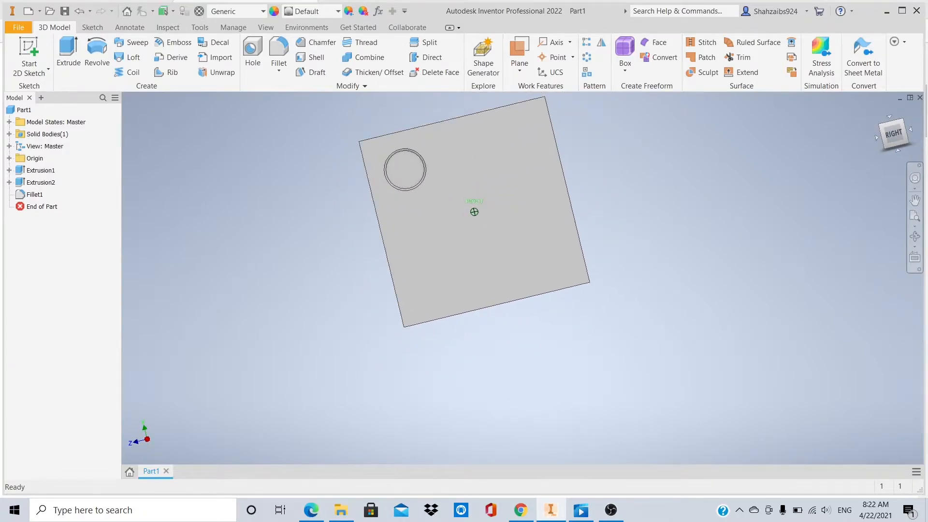
{"action": "left_click", "coordinate": [587, 42]}
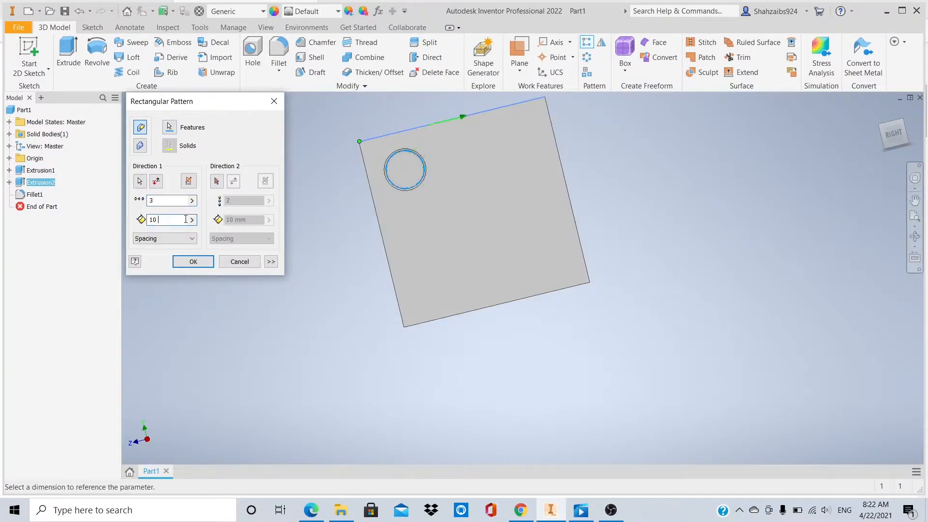
{"action": "key", "text": "BackSpace"}
{"action": "key", "text": "BackSpace"}
{"action": "key", "text": "BackSpace"}
{"action": "type", "text": "20mm"}
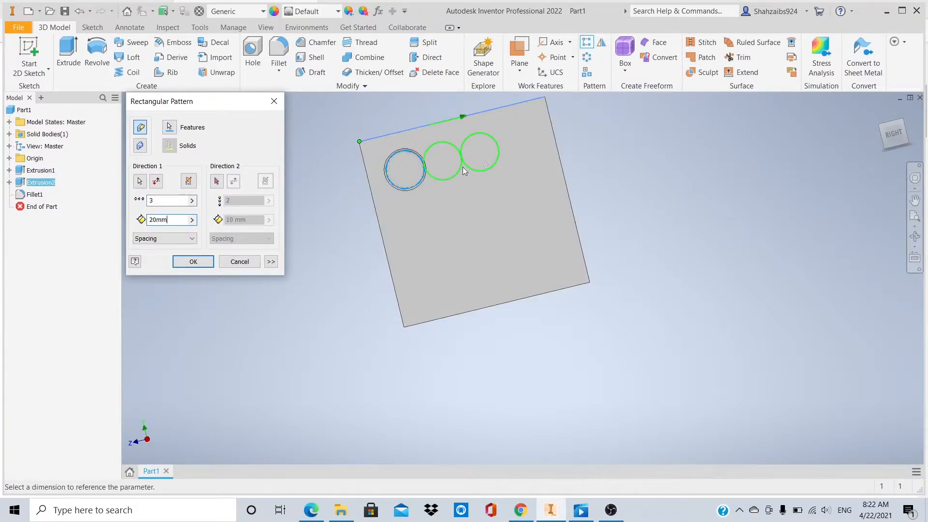
{"action": "type", "text": "30"}
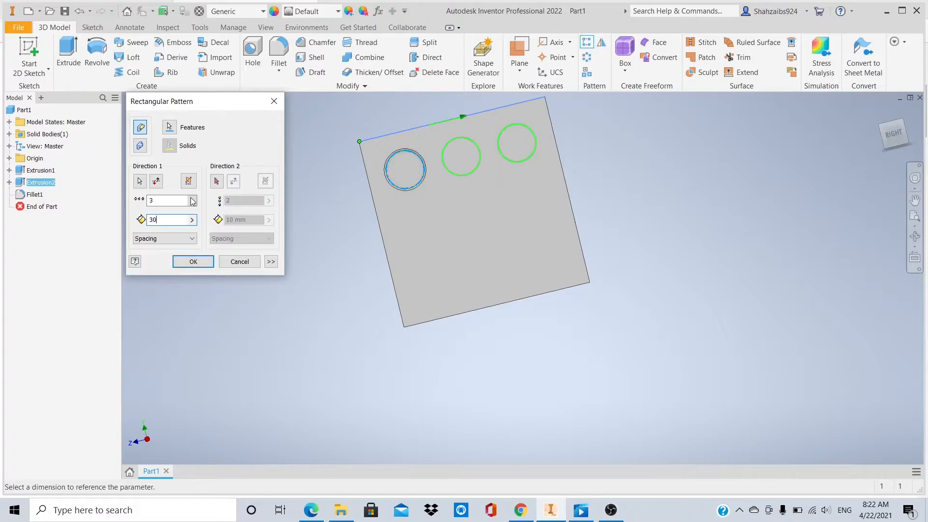
Add the face's left edge as the second pattern direction with three instances at the same spacing, and create the pattern.
{"action": "left_click", "coordinate": [217, 184]}
{"action": "left_click", "coordinate": [383, 245]}
{"action": "left_click", "coordinate": [251, 219]}
{"action": "key", "text": "BackSpace"}
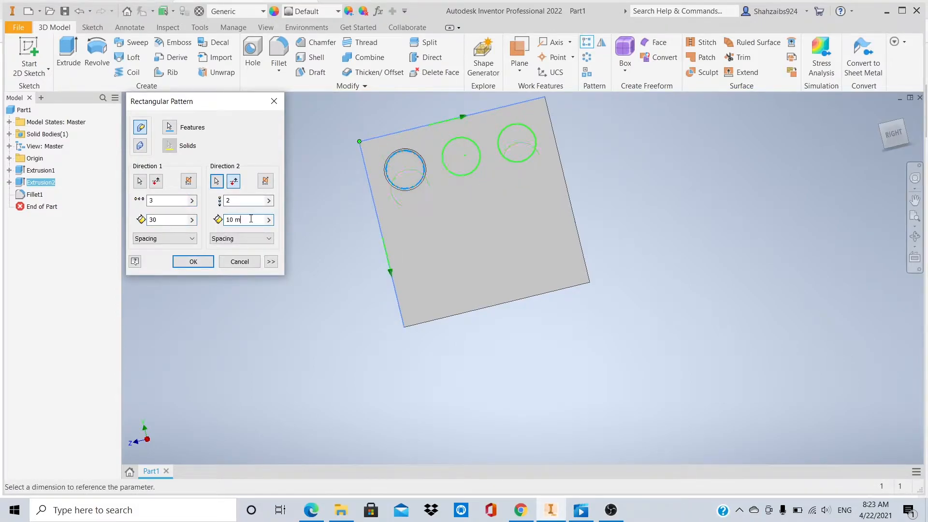
{"action": "left_click", "coordinate": [193, 261]}
{"action": "left_click", "coordinate": [460, 164]}
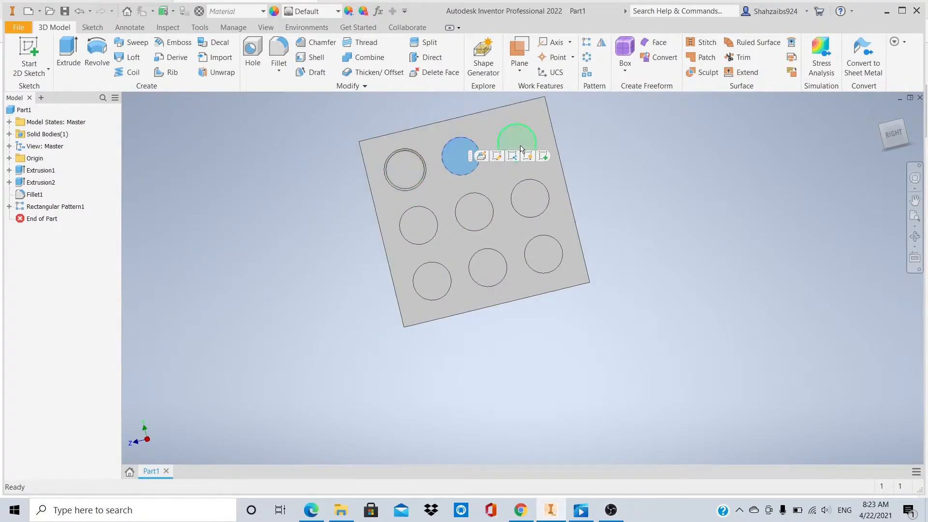
{"action": "left_click", "coordinate": [516, 147], "text": "ctrl"}
{"action": "left_click", "coordinate": [530, 198], "text": "ctrl"}
{"action": "left_click", "coordinate": [476, 213], "text": "ctrl"}
{"action": "left_click", "coordinate": [425, 227], "text": "ctrl"}
{"action": "left_click", "coordinate": [433, 280], "text": "ctrl"}
{"action": "left_click", "coordinate": [489, 269], "text": "ctrl"}
{"action": "left_click", "coordinate": [547, 254], "text": "ctrl"}
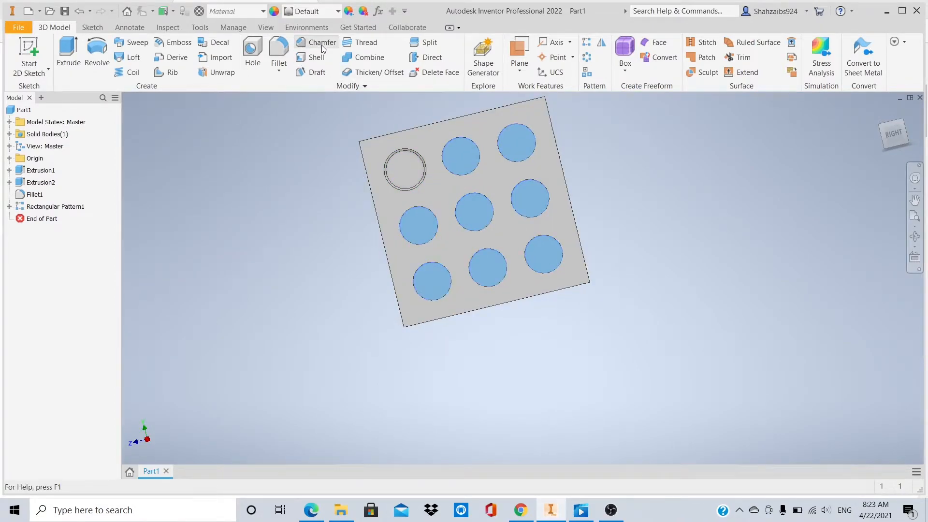
Fillet the outer edges of the eight patterned recesses with a 1 mm radius.
{"action": "left_click", "coordinate": [279, 48]}
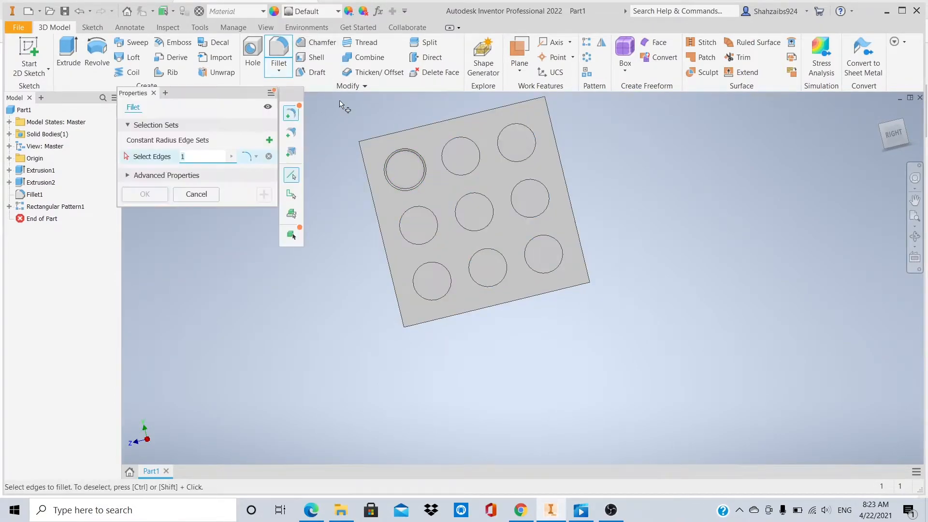
{"action": "left_click", "coordinate": [478, 148]}
{"action": "left_click", "coordinate": [520, 163]}
{"action": "left_click", "coordinate": [535, 216]}
{"action": "left_click", "coordinate": [537, 235]}
{"action": "left_click", "coordinate": [486, 247]}
{"action": "left_click", "coordinate": [476, 231]}
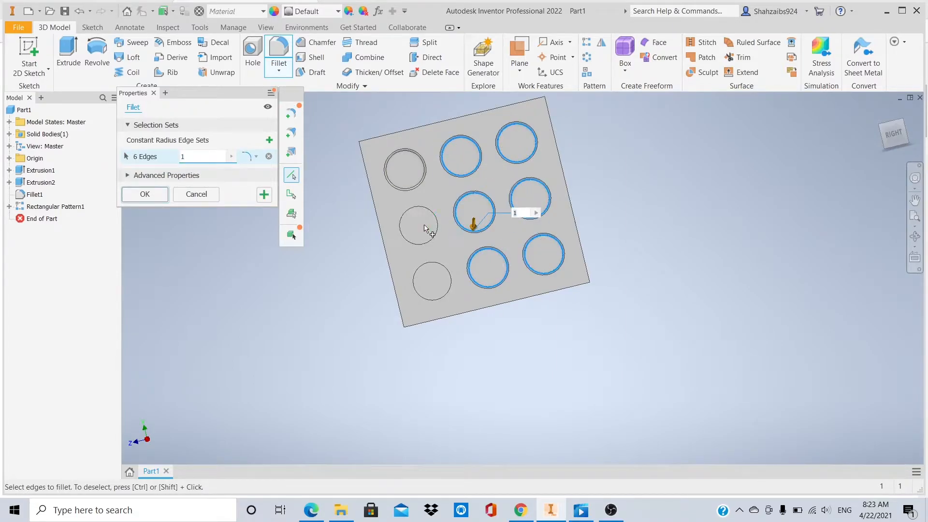
{"action": "left_click", "coordinate": [436, 236]}
{"action": "left_click", "coordinate": [435, 261]}
Suppress the second, third, fourth, sixth, seventh and eighth occurrences of the rectangular pattern, keeping only the diagonal recesses.
{"action": "left_click", "coordinate": [42, 207]}
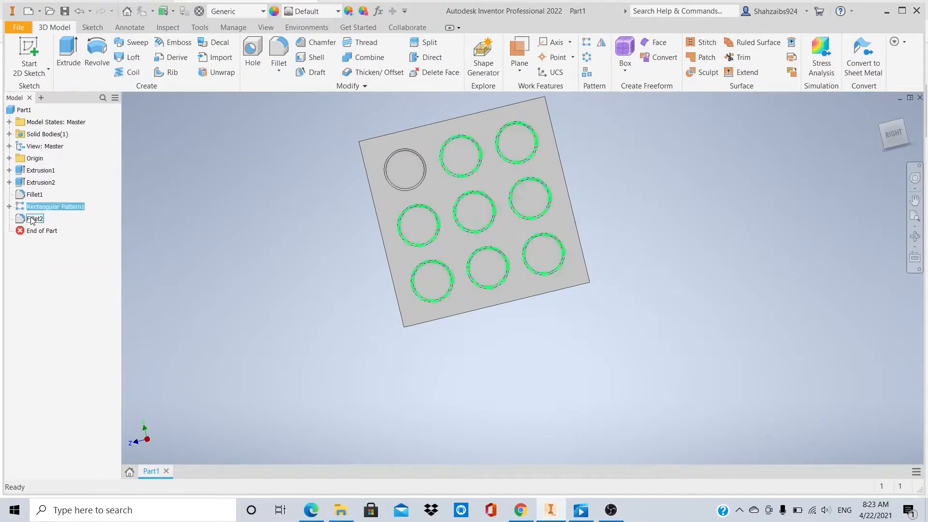
{"action": "left_click", "coordinate": [9, 206]}
{"action": "right_click", "coordinate": [58, 256]}
{"action": "left_click", "coordinate": [82, 275]}
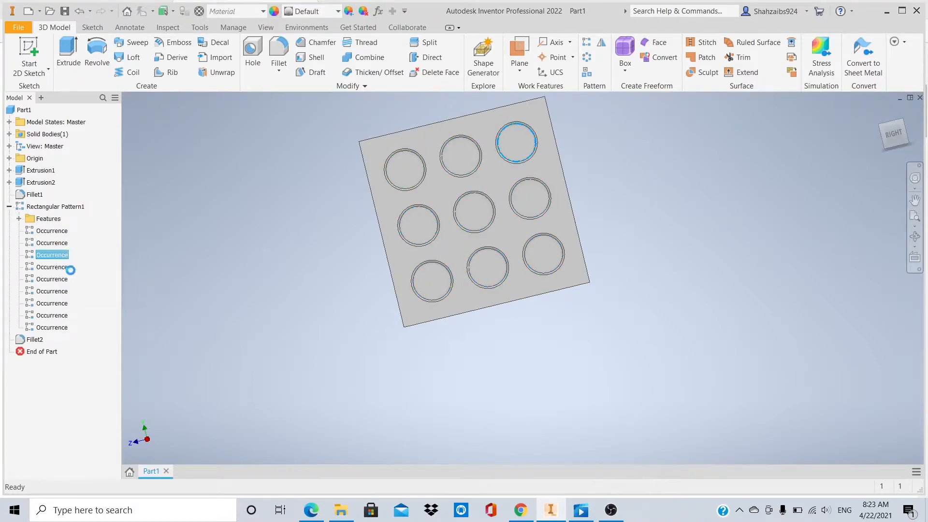
{"action": "right_click", "coordinate": [68, 266]}
{"action": "left_click", "coordinate": [87, 284]}
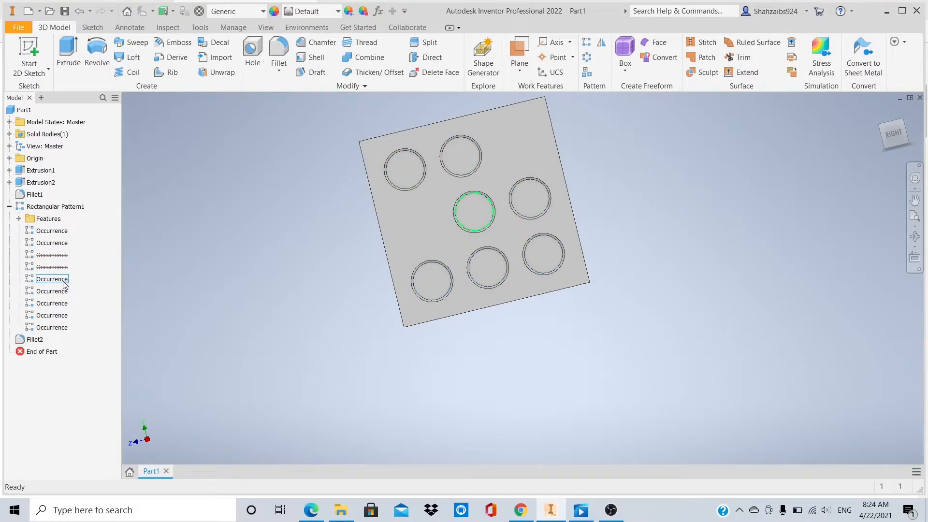
{"action": "right_click", "coordinate": [63, 292]}
{"action": "left_click", "coordinate": [64, 311]}
{"action": "right_click", "coordinate": [61, 314]}
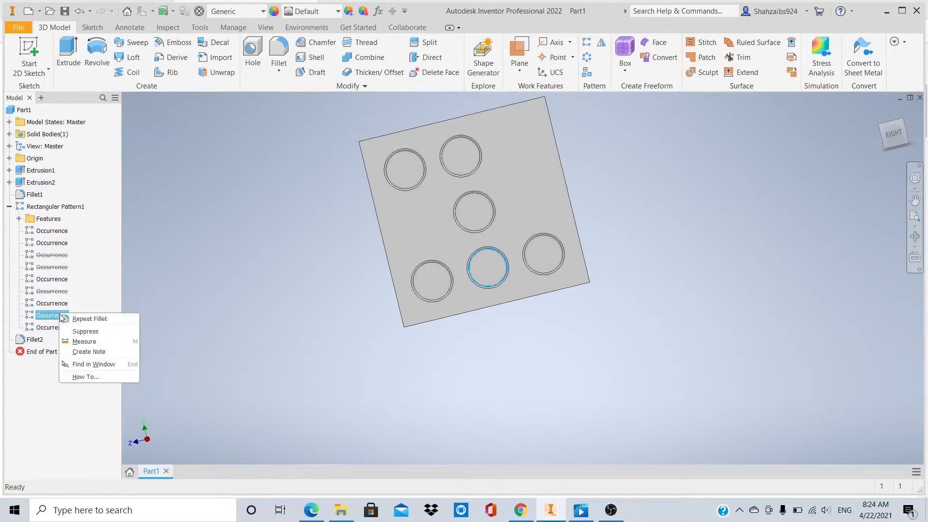
{"action": "left_click", "coordinate": [60, 332]}
{"action": "right_click", "coordinate": [60, 248]}
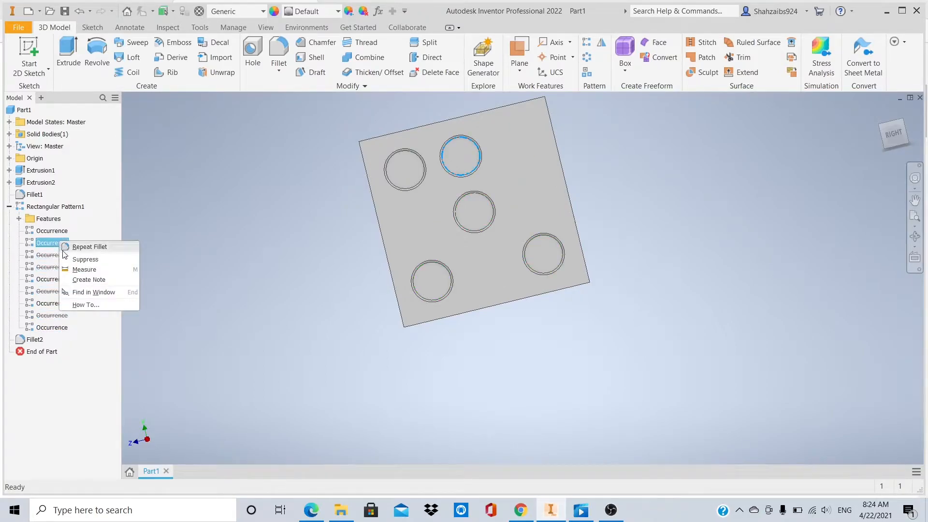
{"action": "left_click", "coordinate": [67, 266]}
{"action": "right_click", "coordinate": [57, 309]}
{"action": "left_click", "coordinate": [67, 317]}
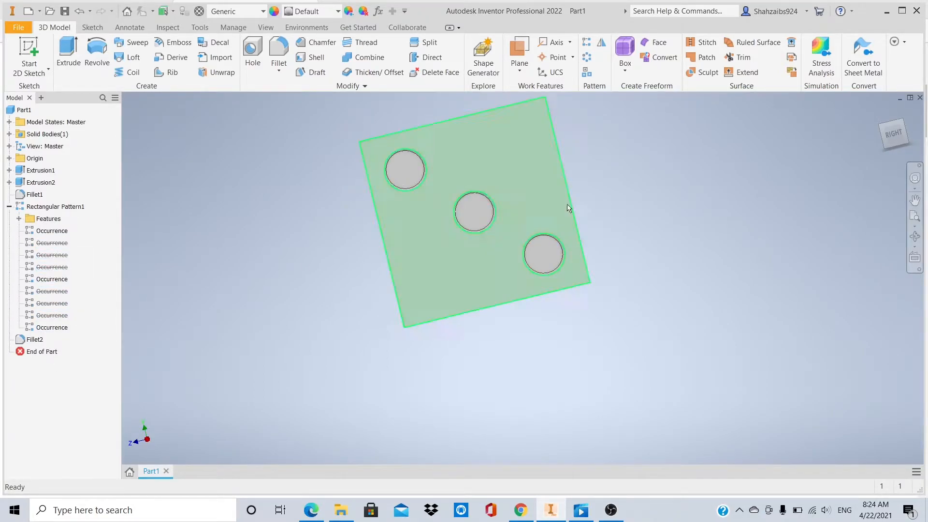
{"action": "left_click", "coordinate": [920, 97]}
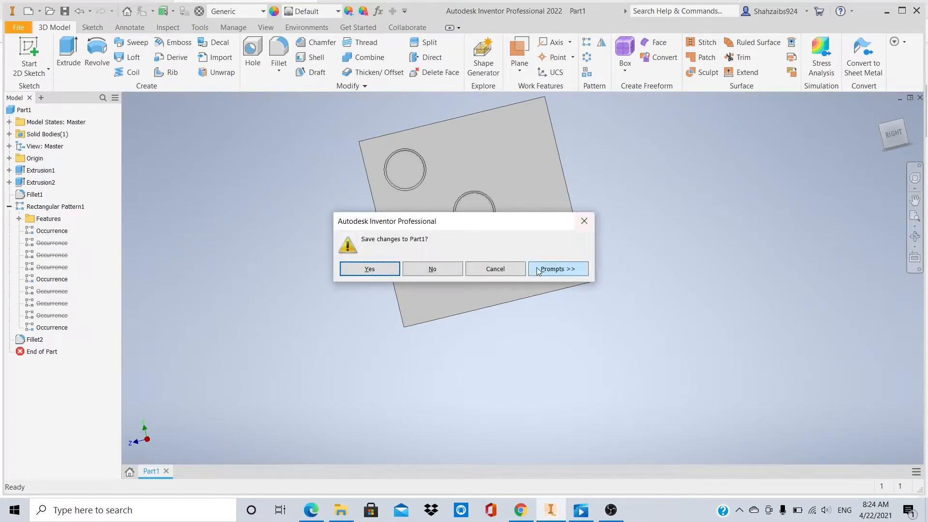
{"action": "left_click", "coordinate": [495, 267]}
{"action": "left_click_drag", "start_coordinate": [909, 135], "coordinate": [908, 134]}
{"action": "left_click", "coordinate": [881, 134]}
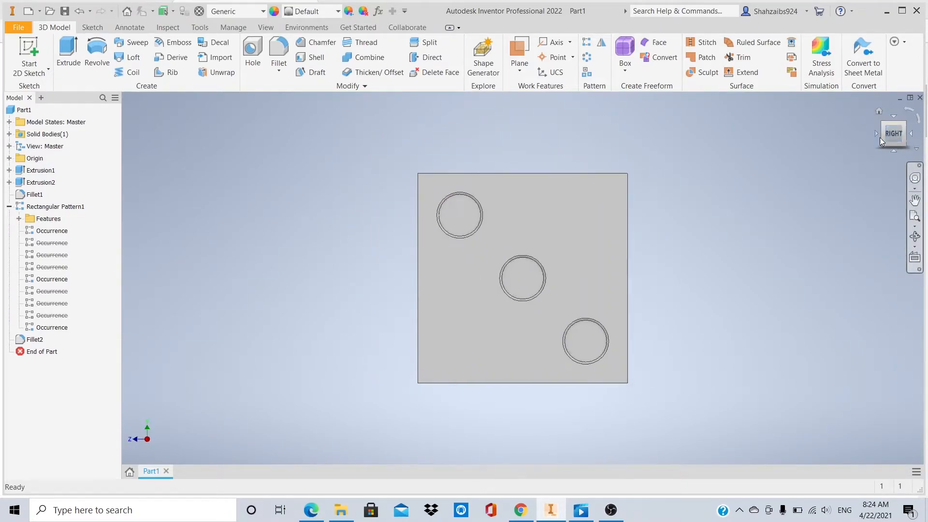
{"action": "left_click", "coordinate": [311, 510]}
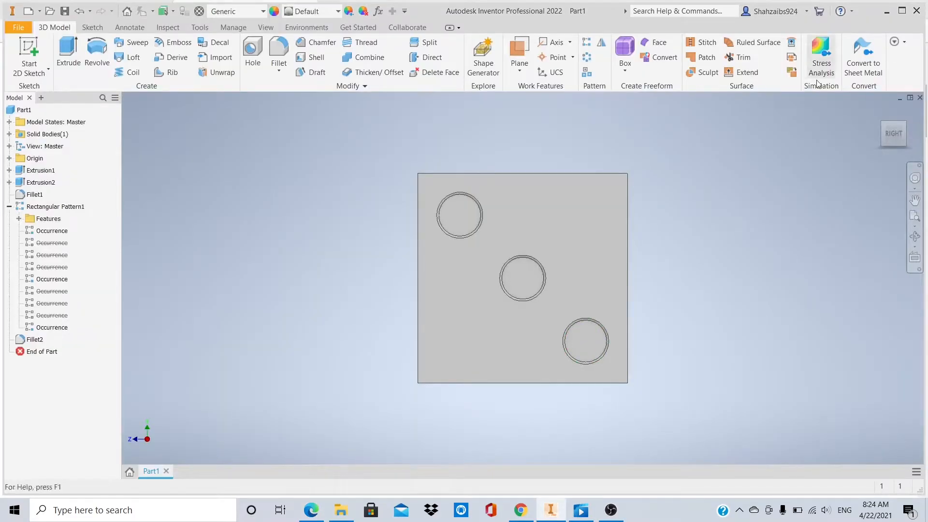
Start a sketch on the cube's blank back face and draw a 20 mm diameter circle near its upper-left corner.
{"action": "left_click", "coordinate": [29, 52]}
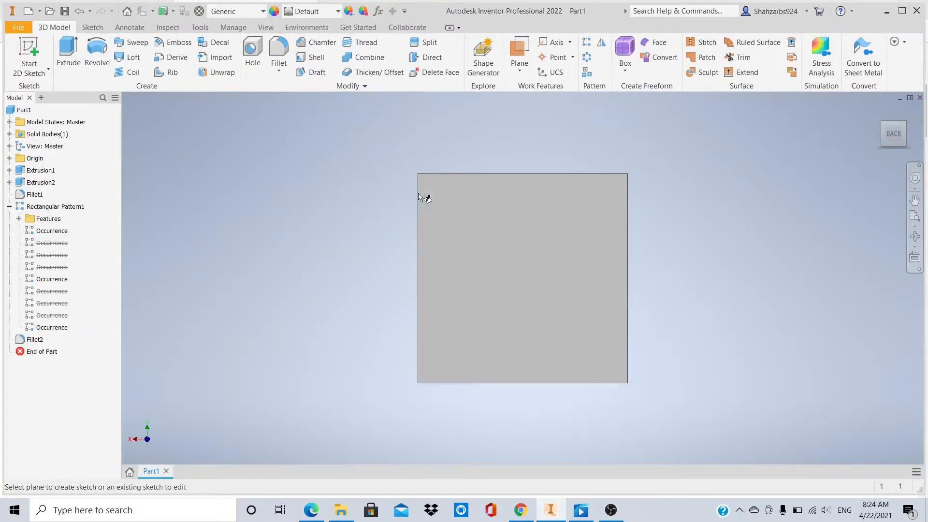
{"action": "left_click", "coordinate": [468, 209]}
{"action": "middle_click_drag", "start_coordinate": [753, 199], "coordinate": [752, 293]}
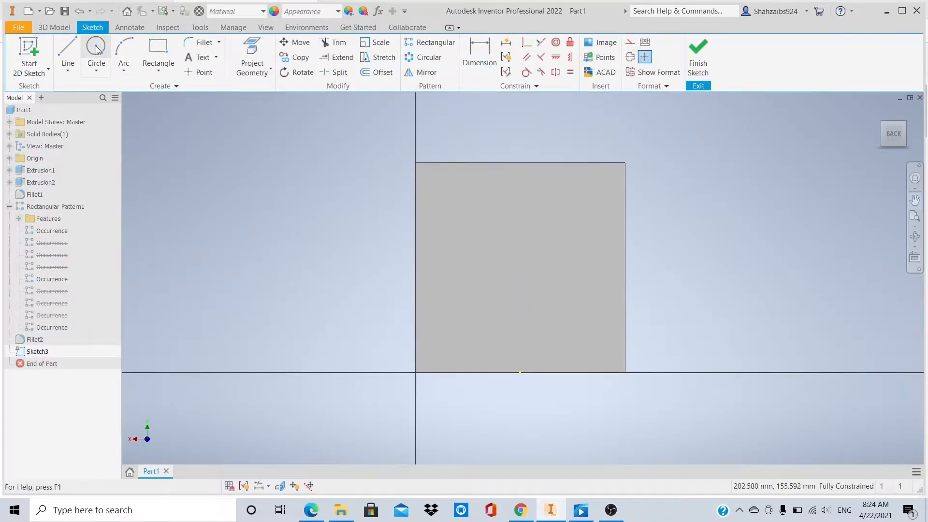
{"action": "left_click", "coordinate": [96, 48]}
{"action": "left_click", "coordinate": [451, 192]}
{"action": "type", "text": "20"}
{"action": "key", "text": "Return"}
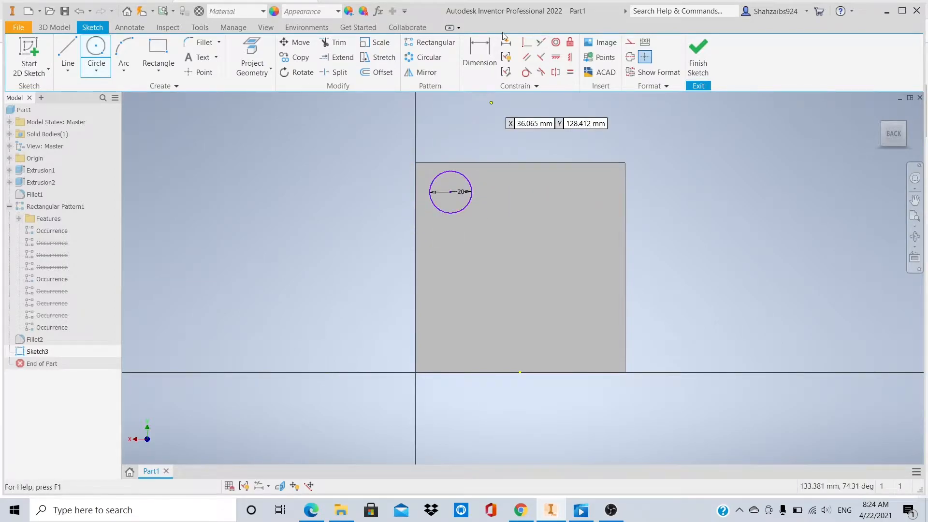
Dimension the circle's centre 20 mm from the face's upper edge and 20 mm from its left edge.
{"action": "key", "text": "d"}
{"action": "left_click", "coordinate": [487, 164]}
{"action": "left_click", "coordinate": [450, 192]}
{"action": "left_click", "coordinate": [487, 191]}
{"action": "type", "text": "20"}
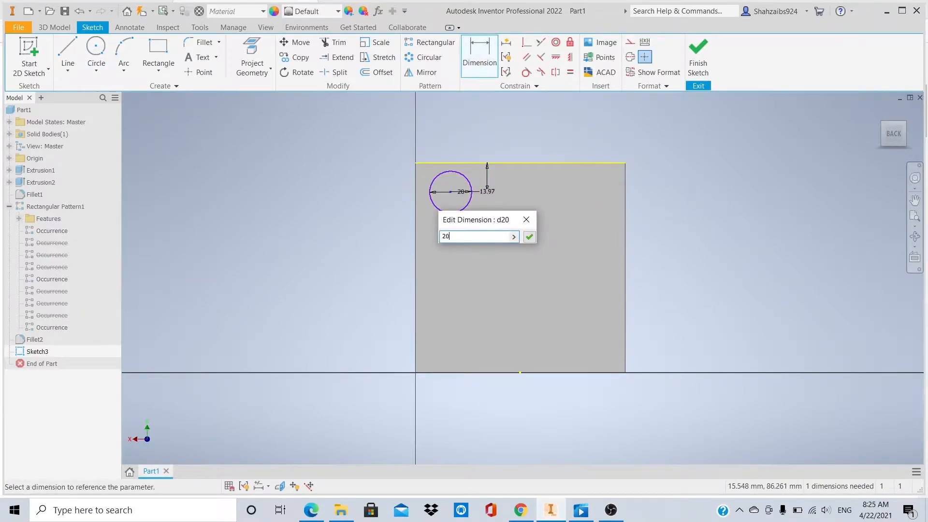
{"action": "key", "text": "Return"}
{"action": "left_click", "coordinate": [416, 201]}
{"action": "left_click", "coordinate": [452, 206]}
{"action": "left_click", "coordinate": [454, 240]}
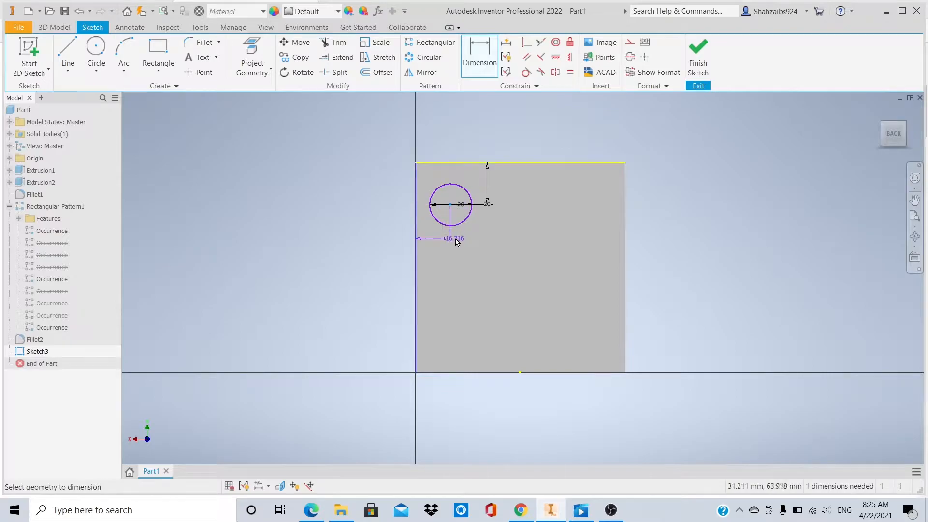
{"action": "type", "text": "20"}
{"action": "key", "text": "Return"}
Finish the sketch and extrude the circle as a 1 mm deep cut into the back face.
{"action": "left_click", "coordinate": [698, 53]}
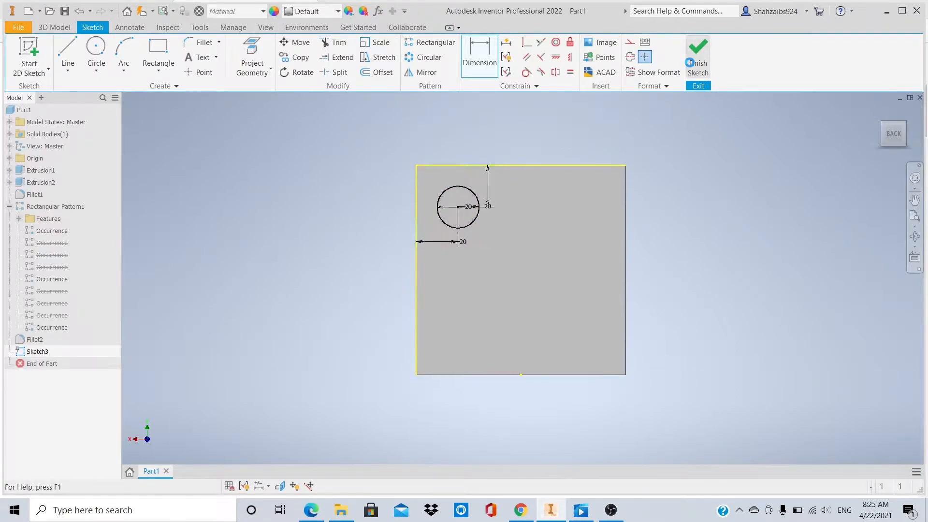
{"action": "key", "text": "e"}
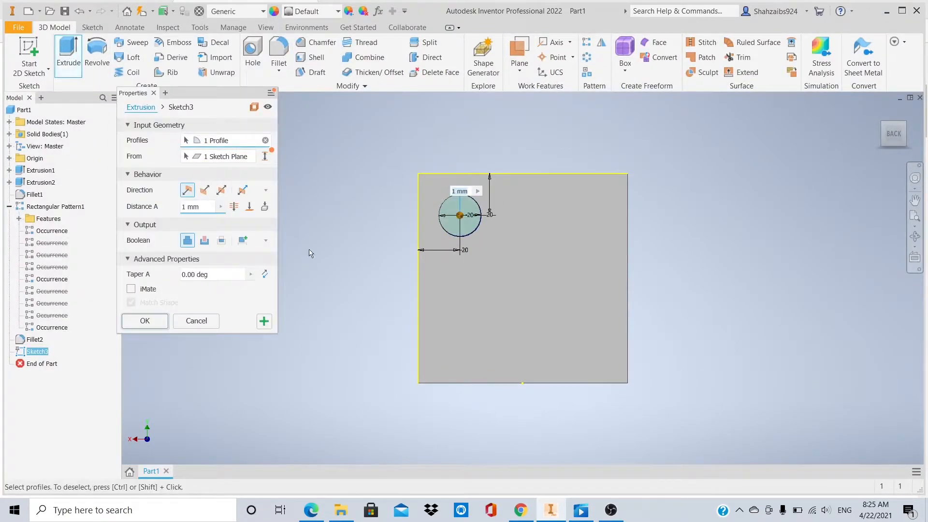
{"action": "left_click", "coordinate": [204, 241]}
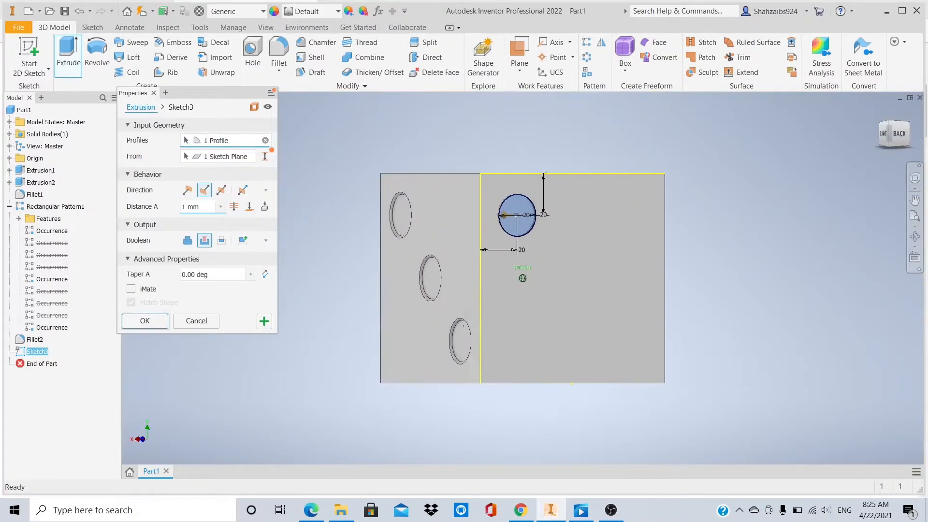
{"action": "left_click", "coordinate": [144, 321]}
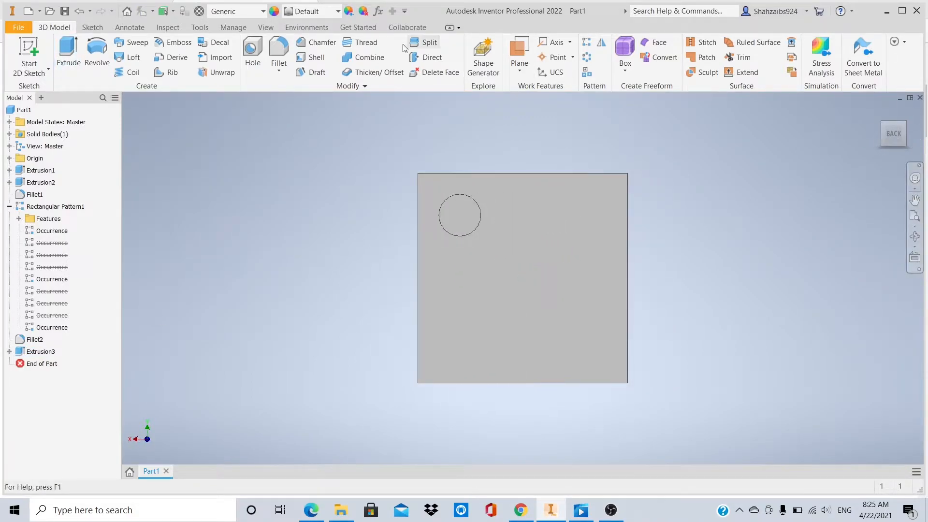
Set up a rectangular pattern of the new recess with three instances spaced 30 mm down the face's left edge.
{"action": "left_click", "coordinate": [586, 44]}
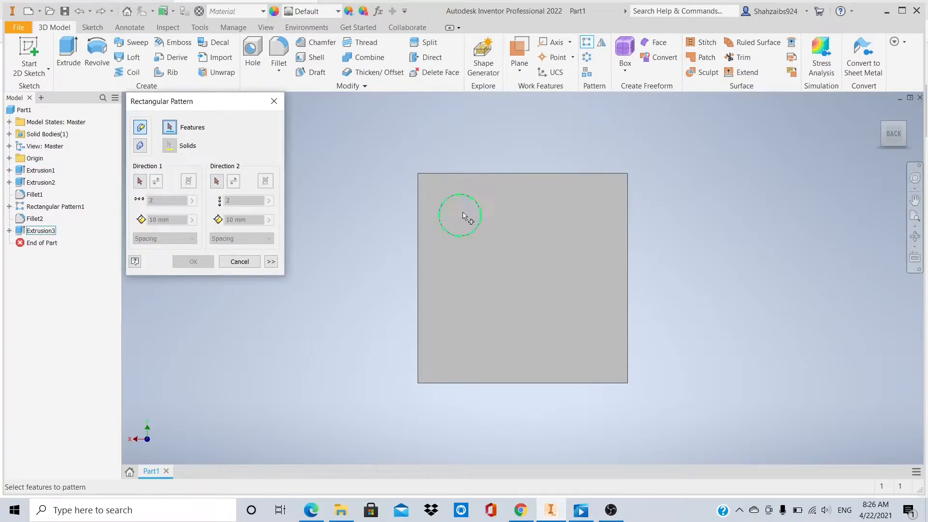
{"action": "left_click", "coordinate": [468, 233]}
{"action": "left_click", "coordinate": [418, 270]}
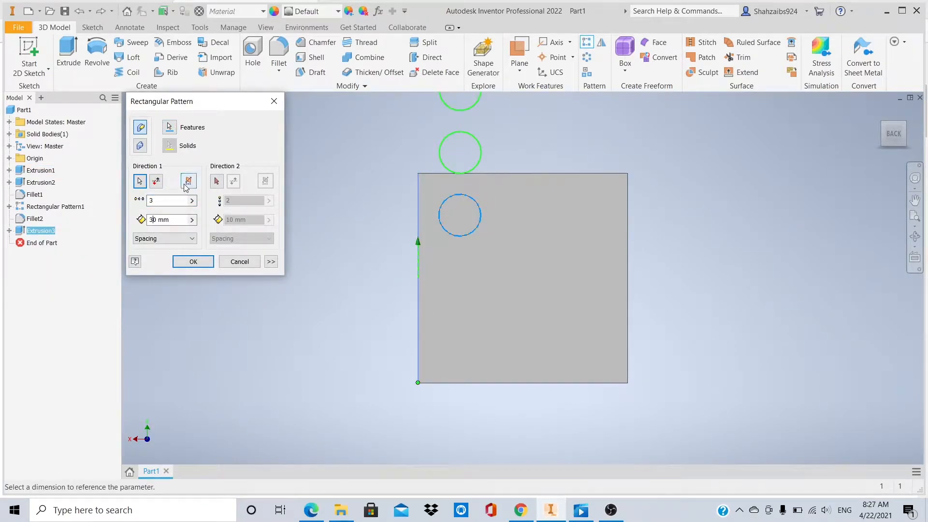
{"action": "left_click", "coordinate": [156, 182]}
Add the face's upper edge as the second pattern direction with three instances spaced 30 mm, and create the pattern.
{"action": "left_click", "coordinate": [217, 182]}
{"action": "left_click", "coordinate": [482, 173]}
{"action": "left_click", "coordinate": [263, 199]}
{"action": "key", "text": "BackSpace"}
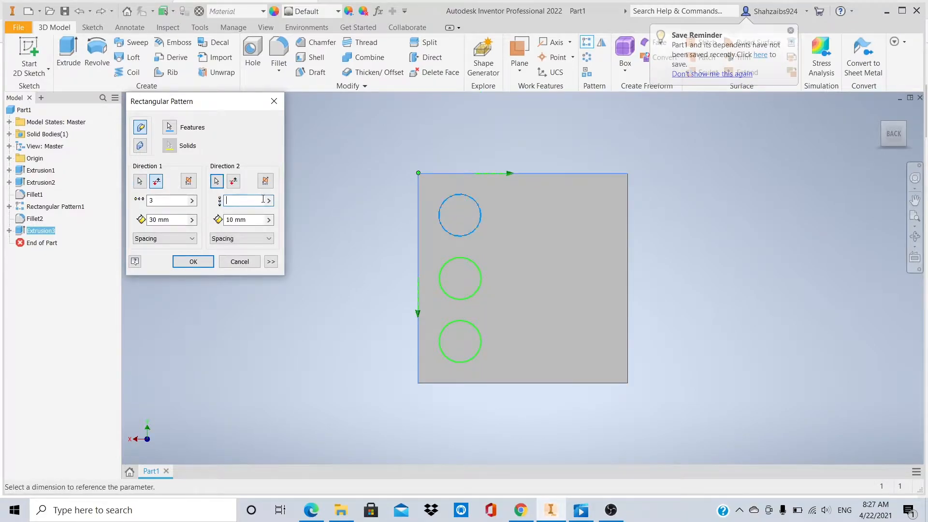
{"action": "type", "text": "30"}
{"action": "left_click", "coordinate": [630, 219]}
{"action": "key", "text": "BackSpace"}
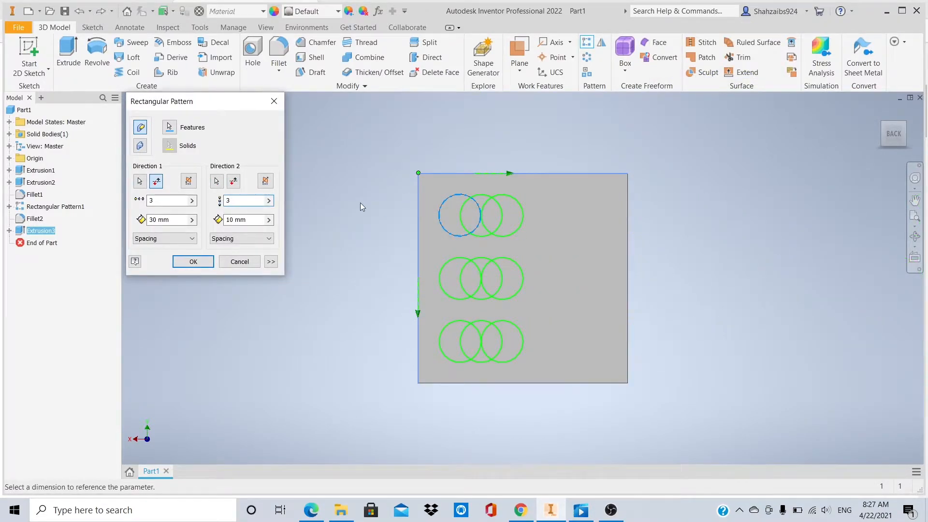
{"action": "left_click", "coordinate": [230, 220]}
{"action": "key", "text": "BackSpace"}
{"action": "type", "text": "3"}
{"action": "left_click", "coordinate": [206, 265]}
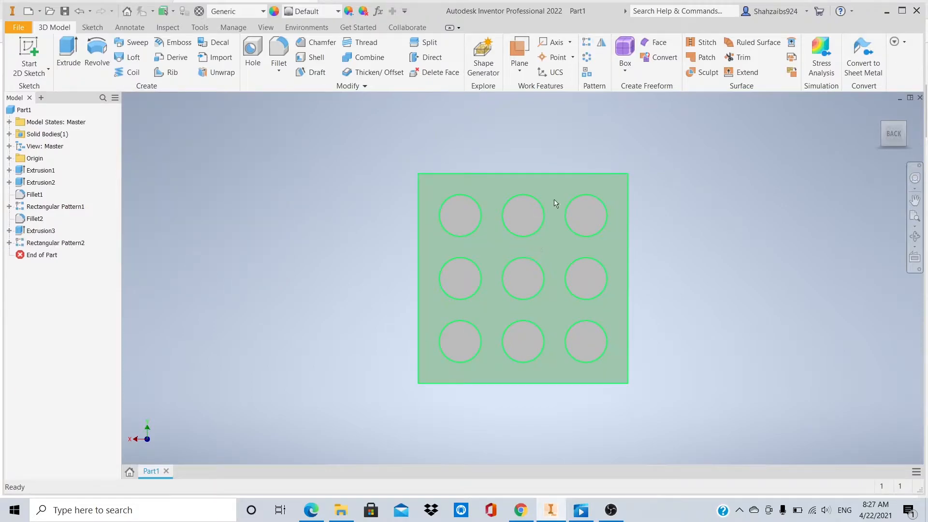
Fillet the outer edges of all nine recesses on the back face with a 1 mm radius.
{"action": "left_click", "coordinate": [279, 52]}
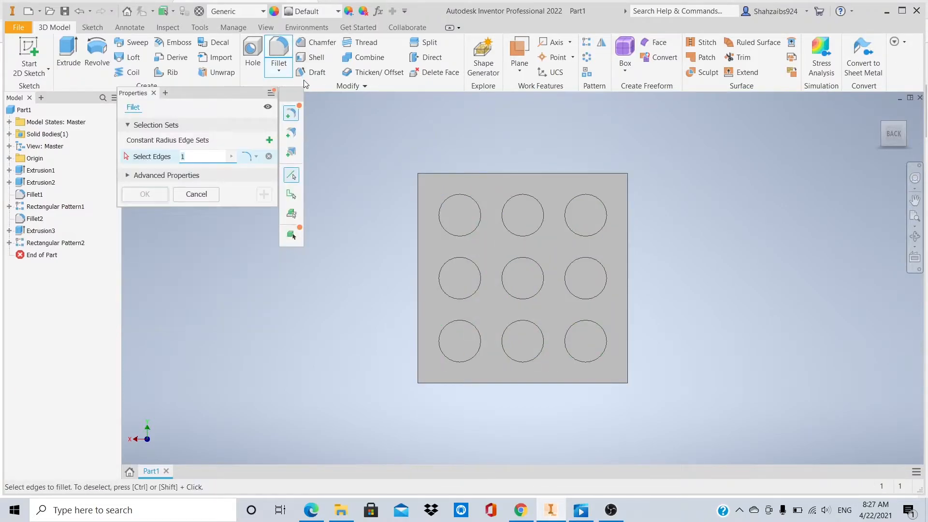
{"action": "left_click", "coordinate": [454, 197]}
{"action": "left_click", "coordinate": [513, 196]}
{"action": "left_click", "coordinate": [571, 231]}
{"action": "left_click", "coordinate": [472, 263]}
{"action": "left_click", "coordinate": [537, 263]}
{"action": "left_click", "coordinate": [565, 285]}
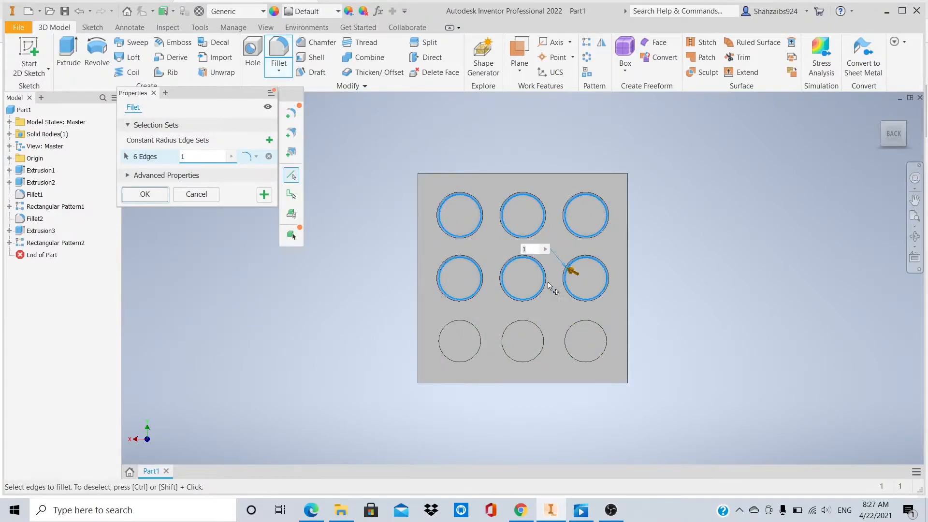
{"action": "left_click", "coordinate": [476, 325]}
{"action": "left_click", "coordinate": [539, 325]}
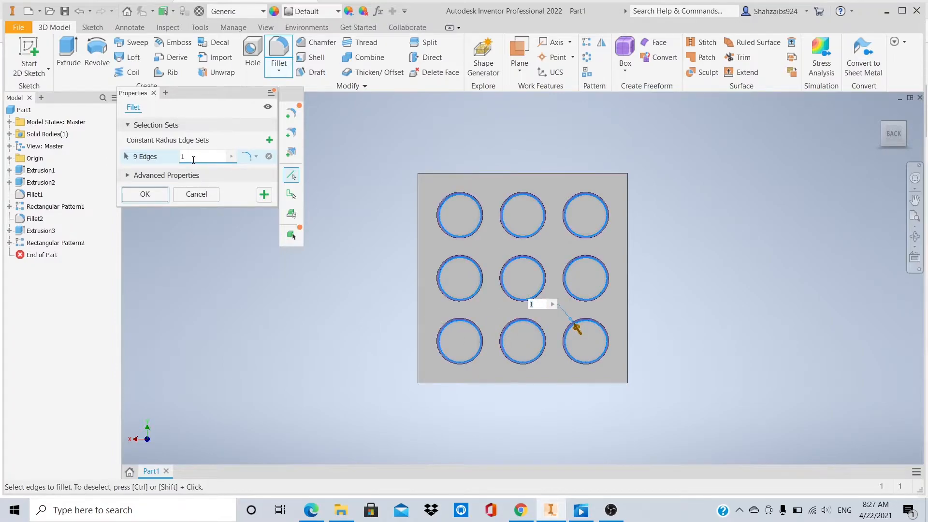
{"action": "left_click", "coordinate": [149, 195]}
Suppress the second, fourth, sixth and eighth occurrences of the back-face pattern, keeping only the corner and centre recesses.
{"action": "left_click", "coordinate": [9, 243]}
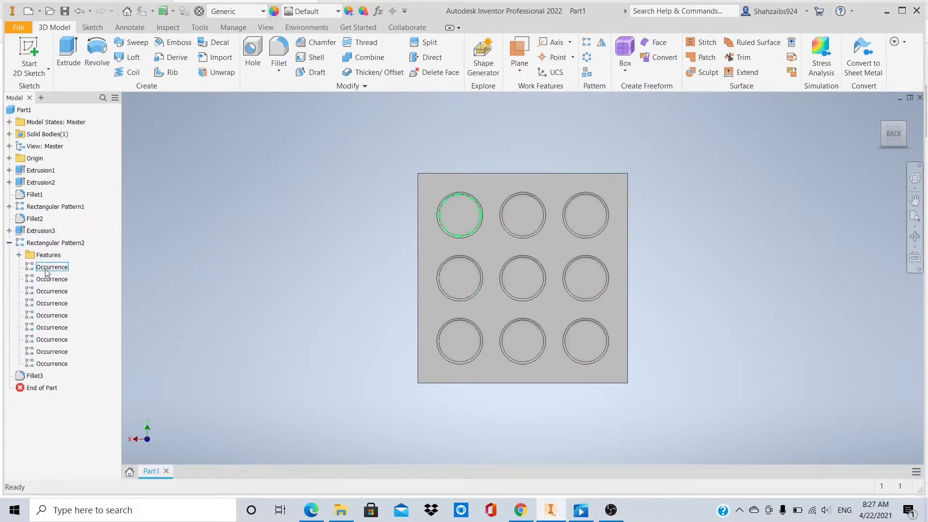
{"action": "right_click", "coordinate": [51, 332]}
{"action": "left_click", "coordinate": [62, 349]}
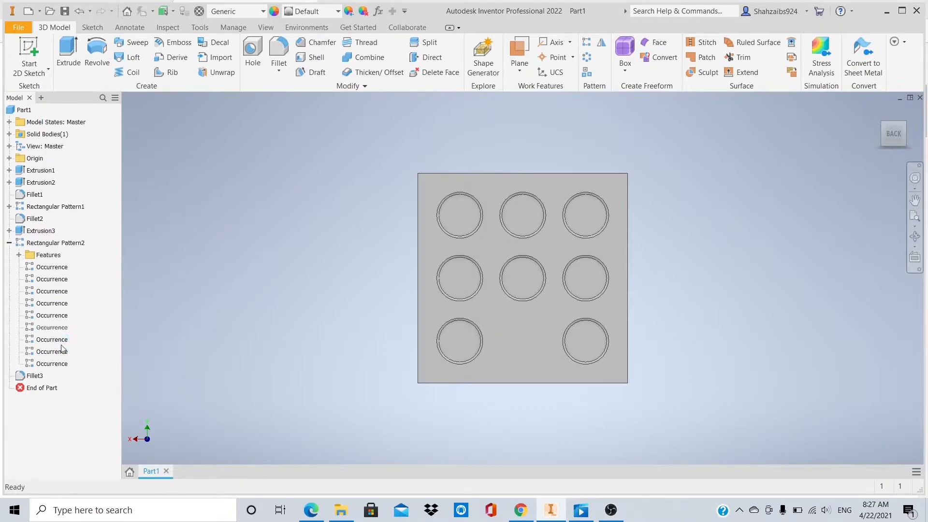
{"action": "right_click", "coordinate": [66, 354]}
{"action": "left_click", "coordinate": [73, 369]}
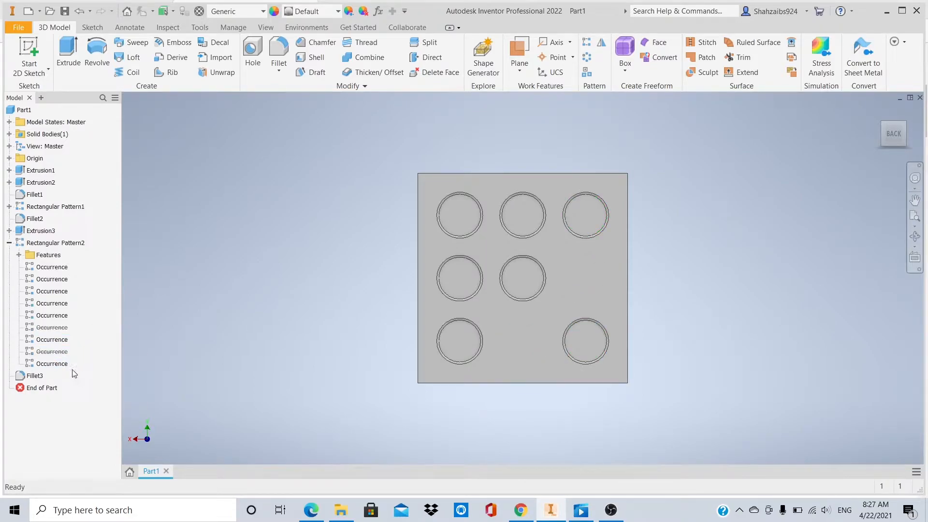
{"action": "right_click", "coordinate": [56, 306]}
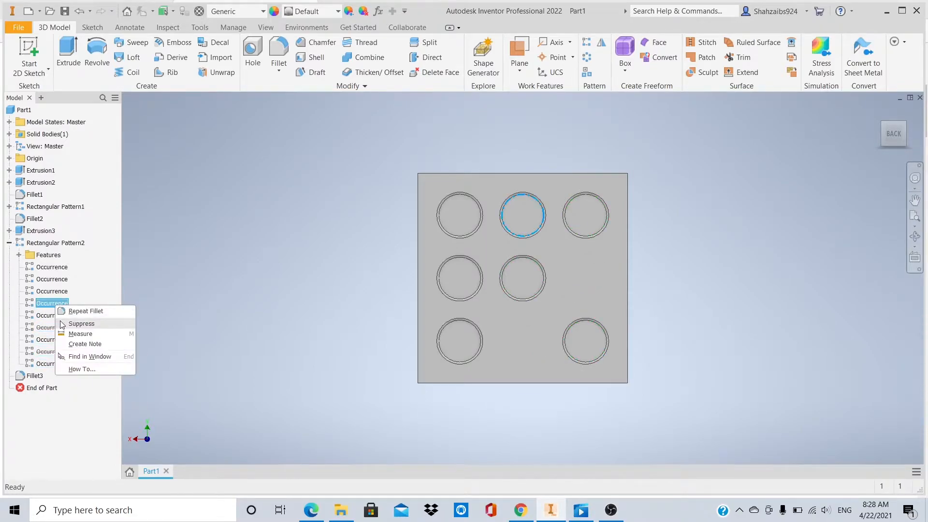
{"action": "left_click", "coordinate": [67, 322]}
{"action": "right_click", "coordinate": [53, 280]}
{"action": "left_click", "coordinate": [67, 295]}
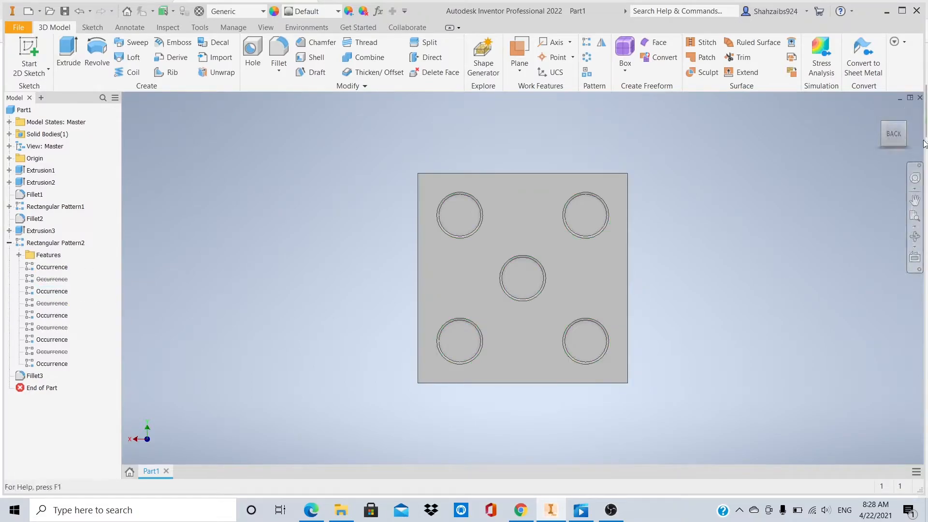
Start a sketch on the cube's blank left face and draw a 20 mm diameter circle near its upper-left corner.
{"action": "left_click", "coordinate": [910, 133]}
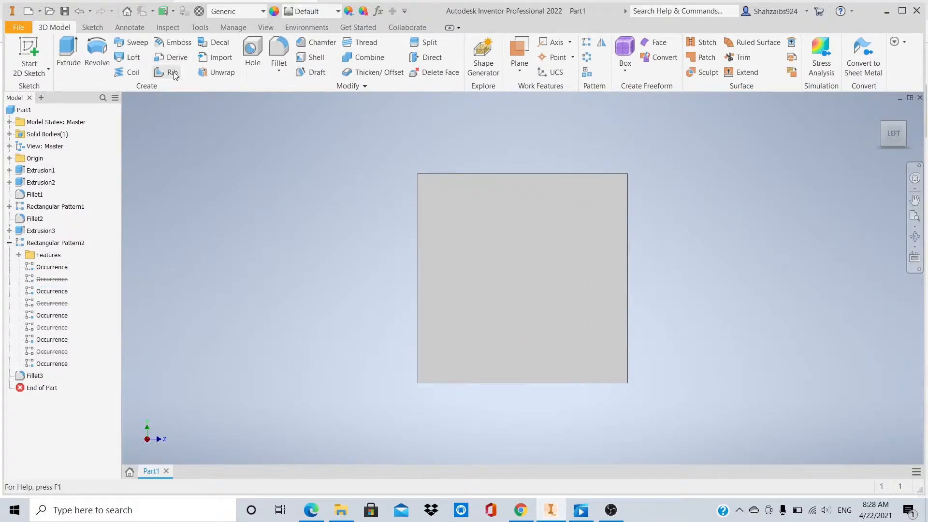
{"action": "left_click", "coordinate": [29, 58]}
{"action": "left_click", "coordinate": [518, 266]}
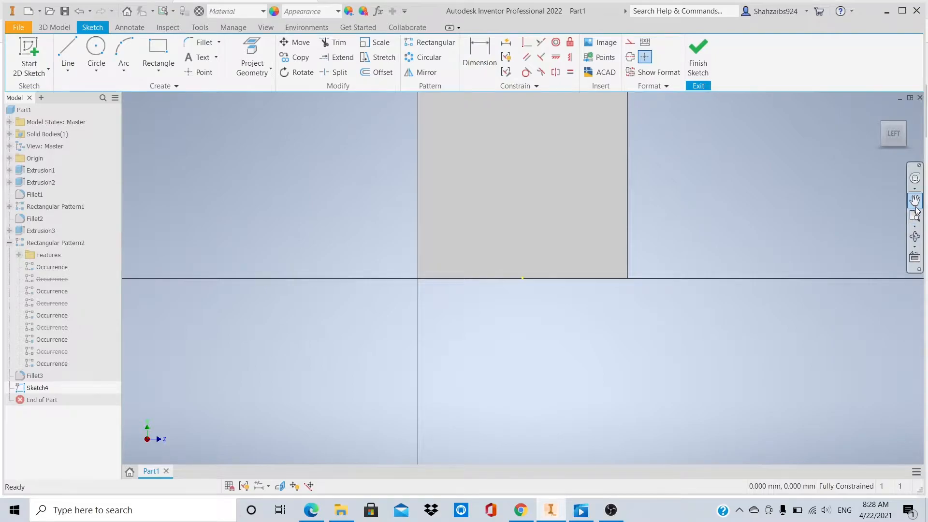
{"action": "left_click", "coordinate": [96, 54]}
{"action": "left_click", "coordinate": [445, 168]}
{"action": "type", "text": "20"}
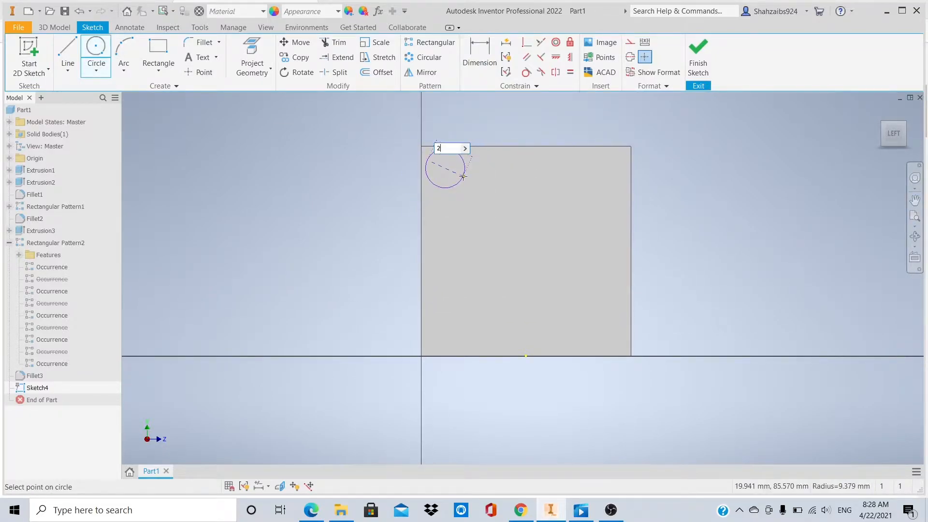
{"action": "key", "text": "Return"}
Dimension the left-face circle's centre 20 mm from the upper edge and 20 mm from the left edge.
{"action": "key", "text": "d"}
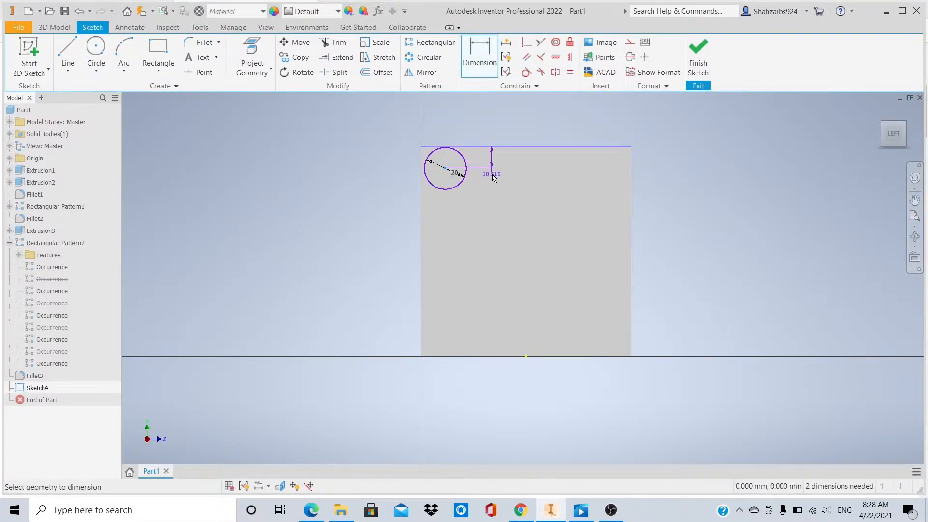
{"action": "left_click", "coordinate": [493, 178]}
{"action": "type", "text": "20"}
{"action": "key", "text": "Return"}
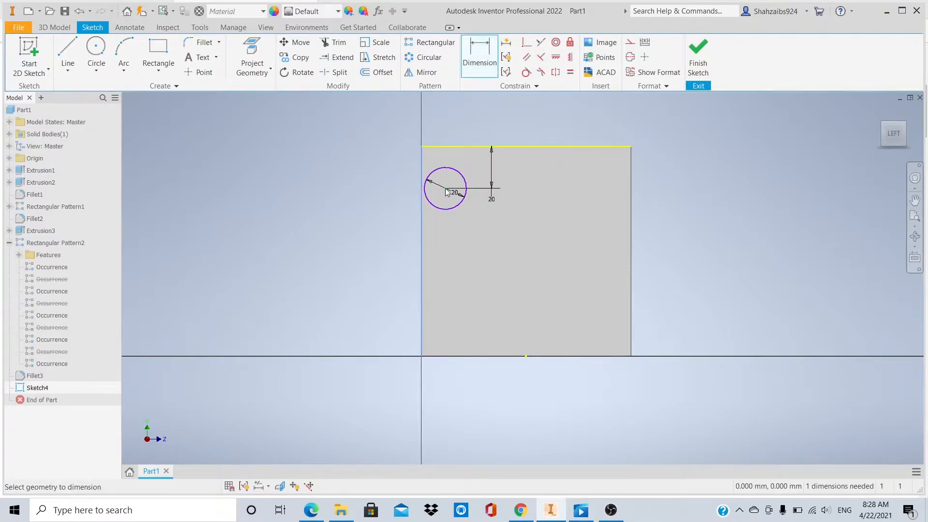
{"action": "left_click", "coordinate": [446, 189]}
{"action": "left_click", "coordinate": [464, 223]}
{"action": "type", "text": "20"}
{"action": "key", "text": "Return"}
Finish the sketch and extrude the circle as a cut into the left face.
{"action": "left_click", "coordinate": [698, 53]}
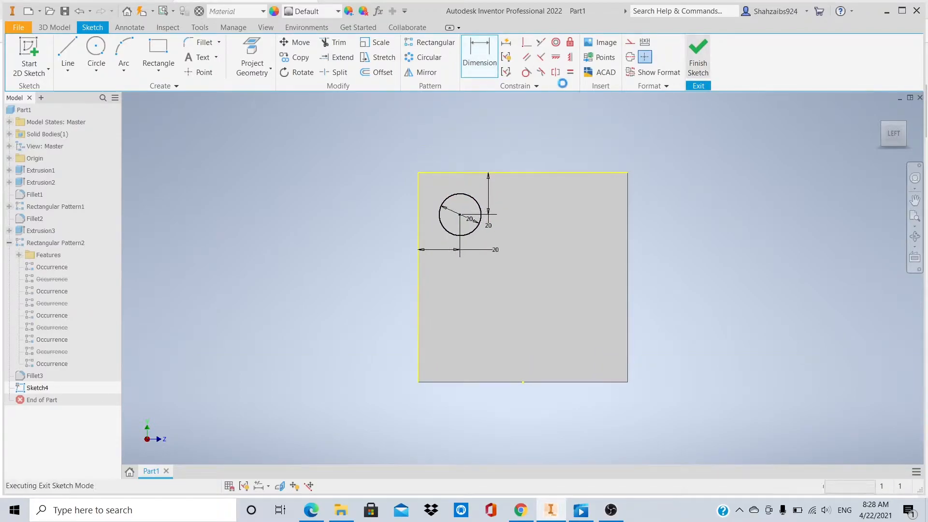
{"action": "left_click", "coordinate": [68, 48]}
{"action": "key", "text": "Return"}
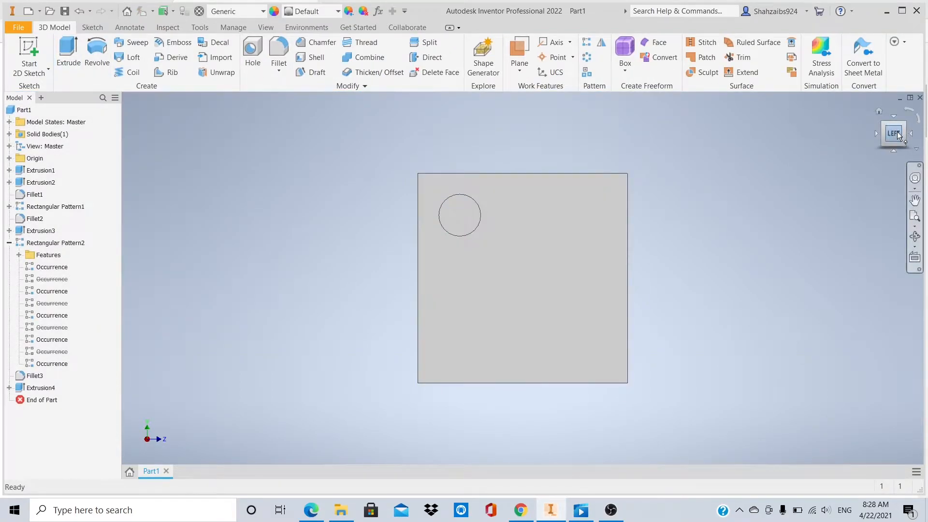
Start a rectangular pattern of the left-face recess, using the face's left edge as the first direction.
{"action": "mouse_move", "coordinate": [898, 136]}
{"action": "left_mouse_down"}
{"action": "mouse_move", "coordinate": [918, 135]}
{"action": "mouse_move", "coordinate": [898, 138]}
{"action": "left_mouse_up"}
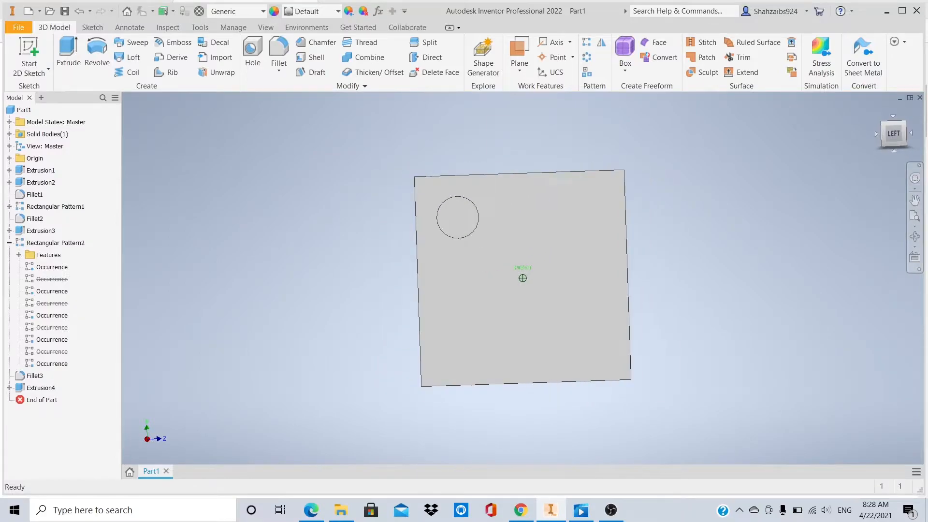
{"action": "left_click", "coordinate": [587, 43]}
{"action": "left_click", "coordinate": [442, 233]}
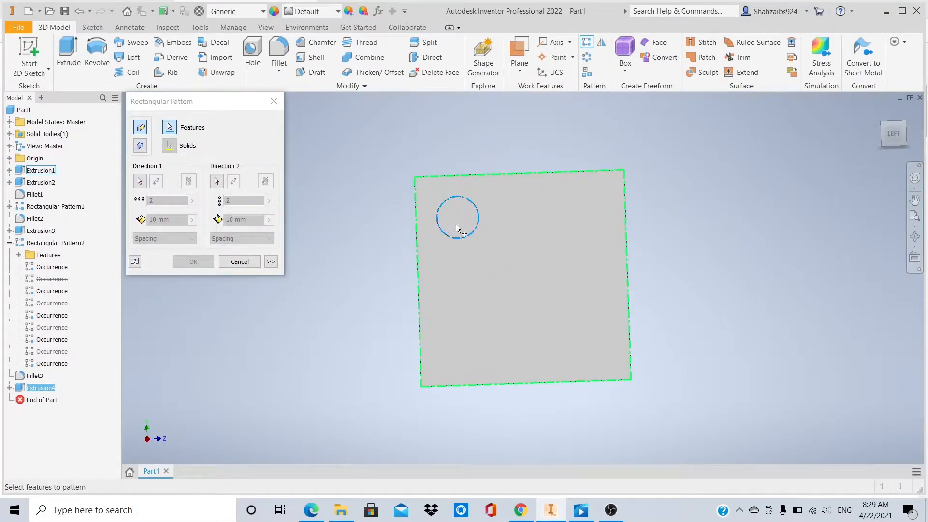
{"action": "left_click", "coordinate": [140, 181]}
{"action": "left_click", "coordinate": [419, 270]}
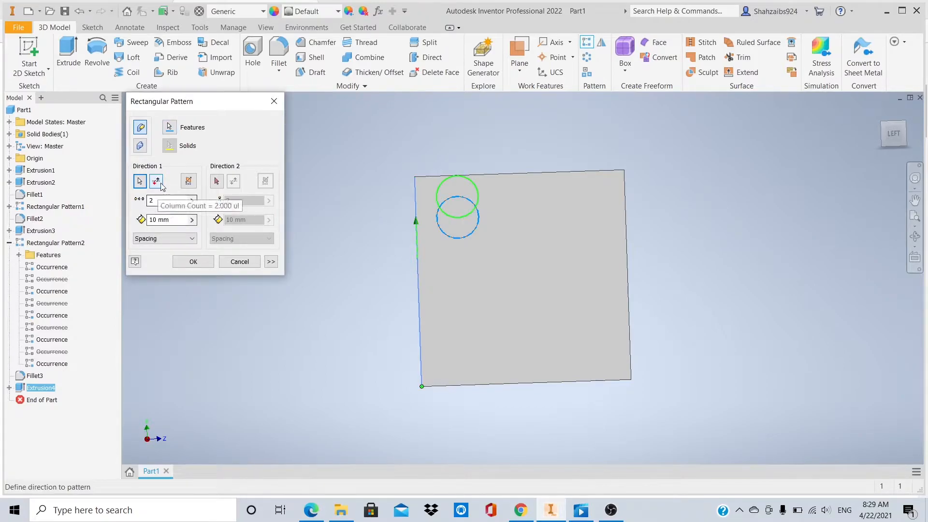
Pattern the circular cut on the left face as three occurrences at 30 mm spacing down and two at 60 mm across.
{"action": "left_click", "coordinate": [173, 200]}
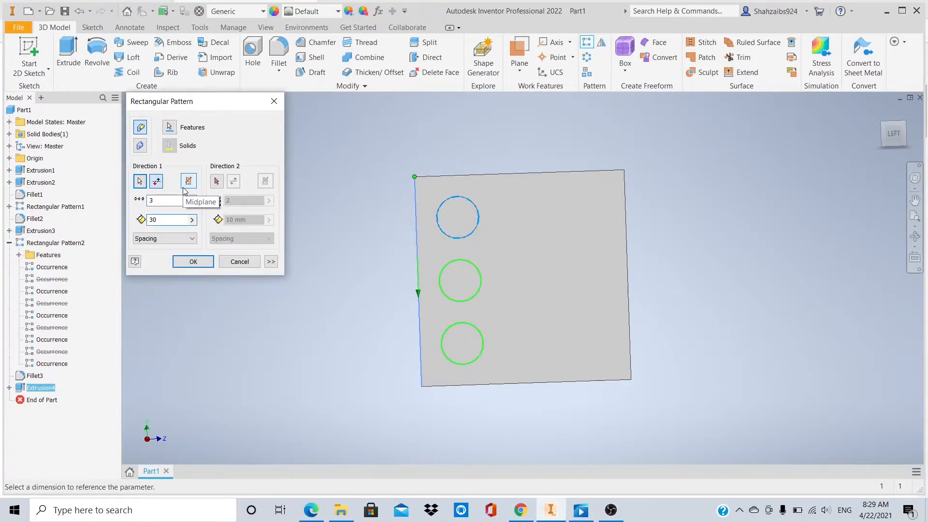
{"action": "left_click", "coordinate": [479, 177]}
{"action": "left_click", "coordinate": [240, 200]}
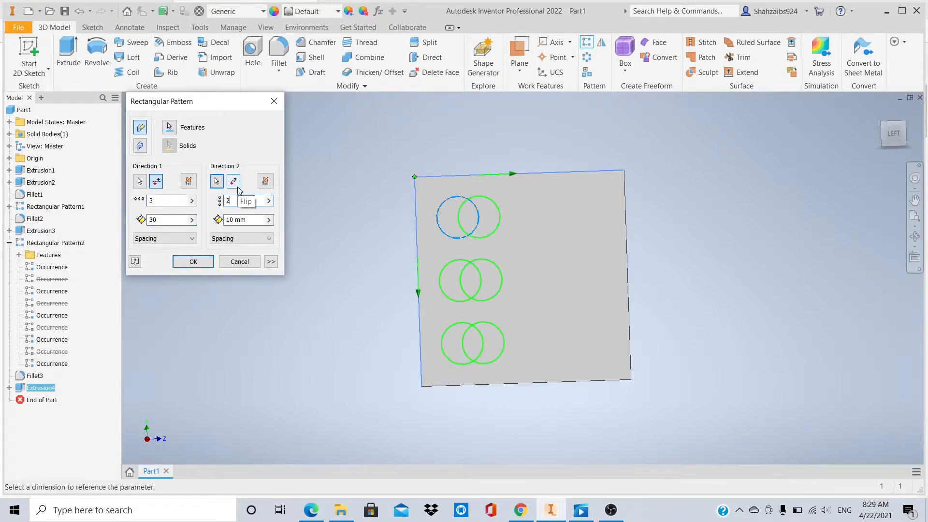
{"action": "key", "text": "BackSpace"}
{"action": "type", "text": "9"}
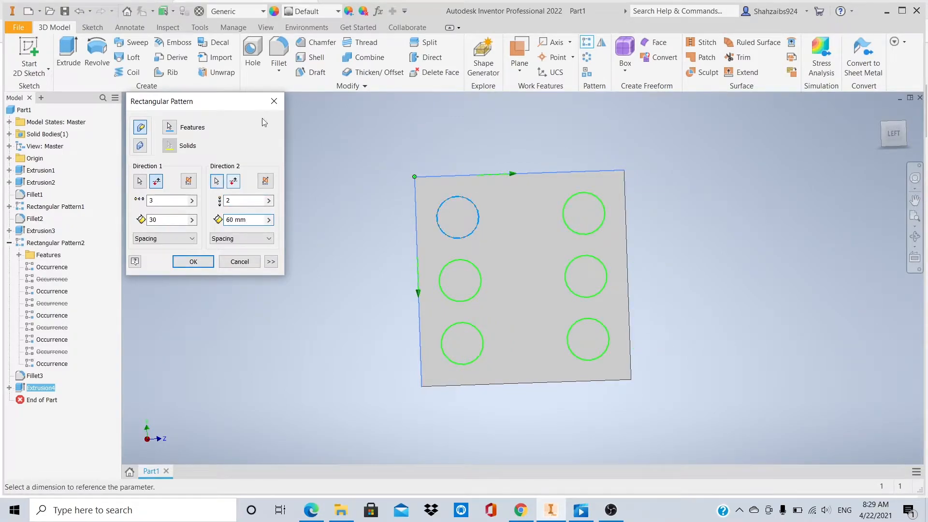
{"action": "left_click", "coordinate": [193, 262]}
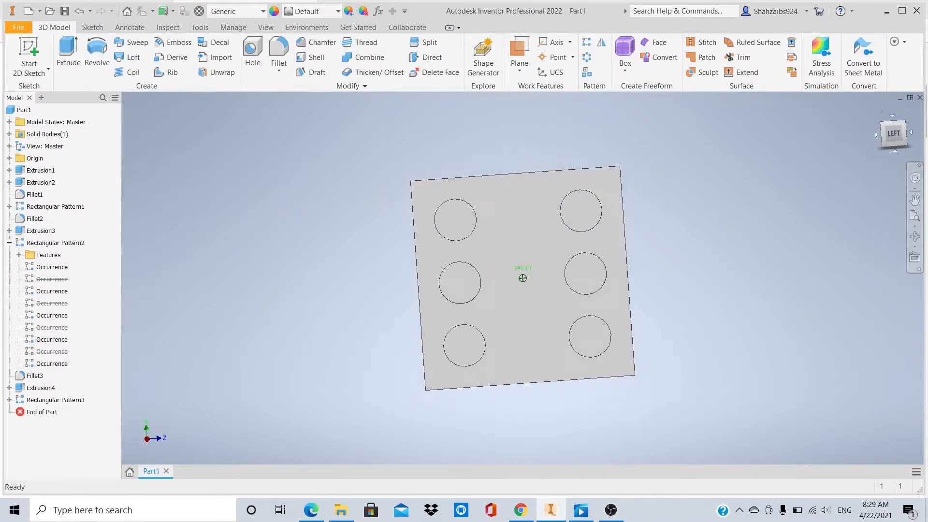
Fillet the edges of all six circular cuts on the left face with a 1 mm radius.
{"action": "left_click", "coordinate": [272, 52]}
{"action": "left_click", "coordinate": [442, 236]}
{"action": "left_click", "coordinate": [468, 264]}
{"action": "left_click", "coordinate": [467, 325]}
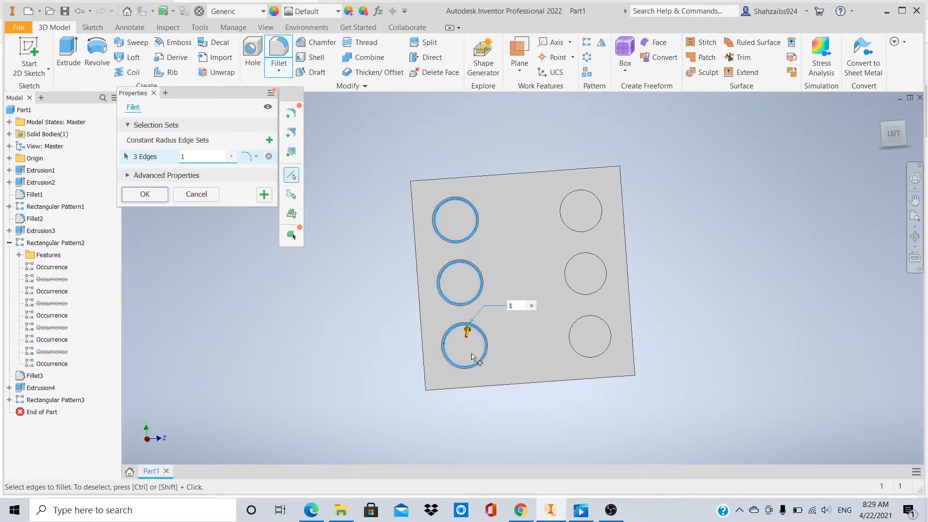
{"action": "left_click", "coordinate": [471, 366]}
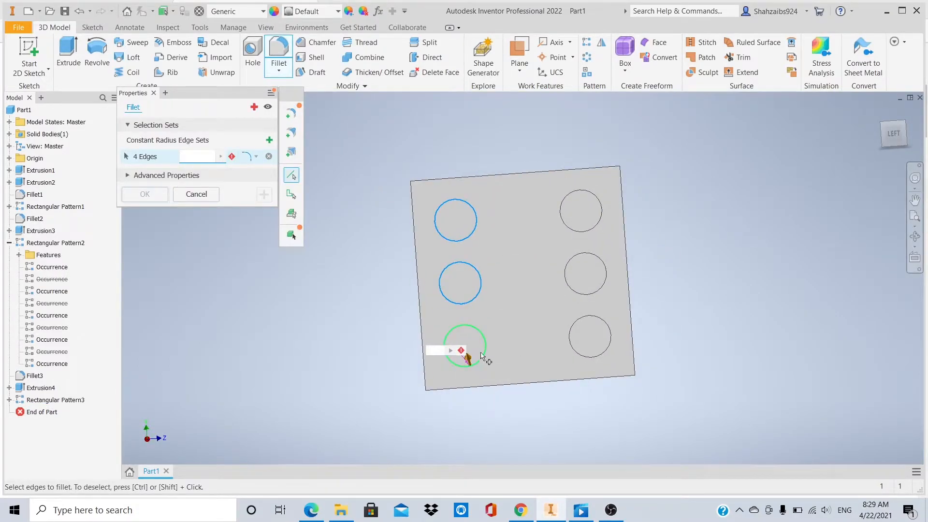
{"action": "left_click", "coordinate": [596, 203]}
{"action": "left_click", "coordinate": [600, 265]}
{"action": "left_click", "coordinate": [599, 320]}
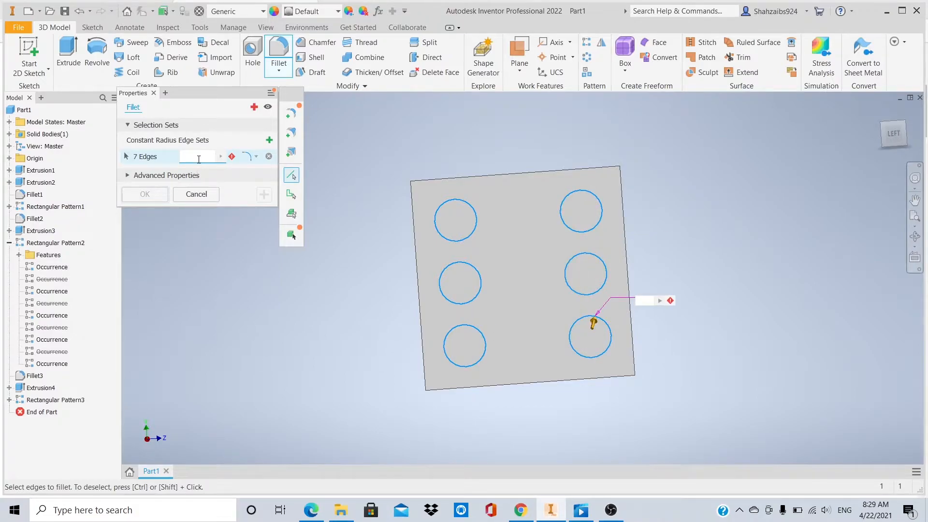
{"action": "type", "text": "1"}
{"action": "left_click", "coordinate": [164, 193]}
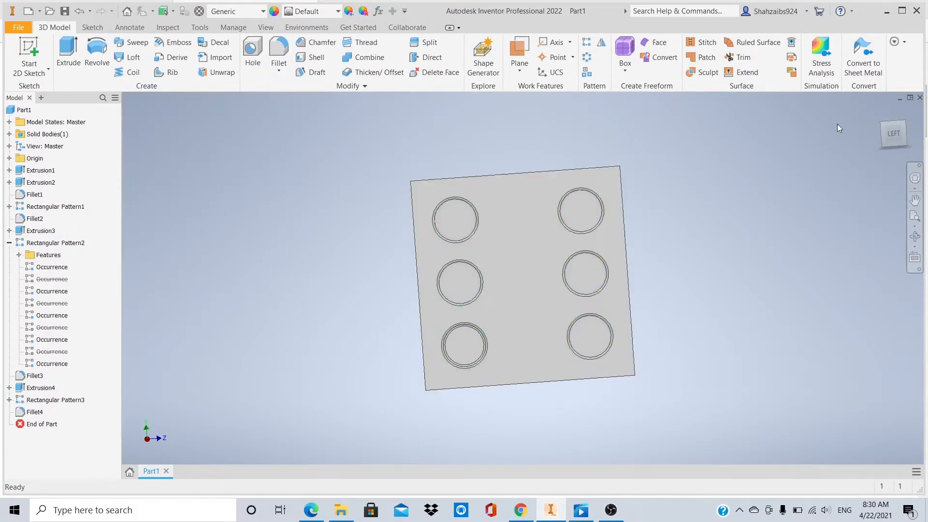
Start a sketch on the cube's front face and draw a 20 mm diameter circle near its upper-left corner.
{"action": "left_click", "coordinate": [894, 133]}
{"action": "left_click", "coordinate": [912, 134]}
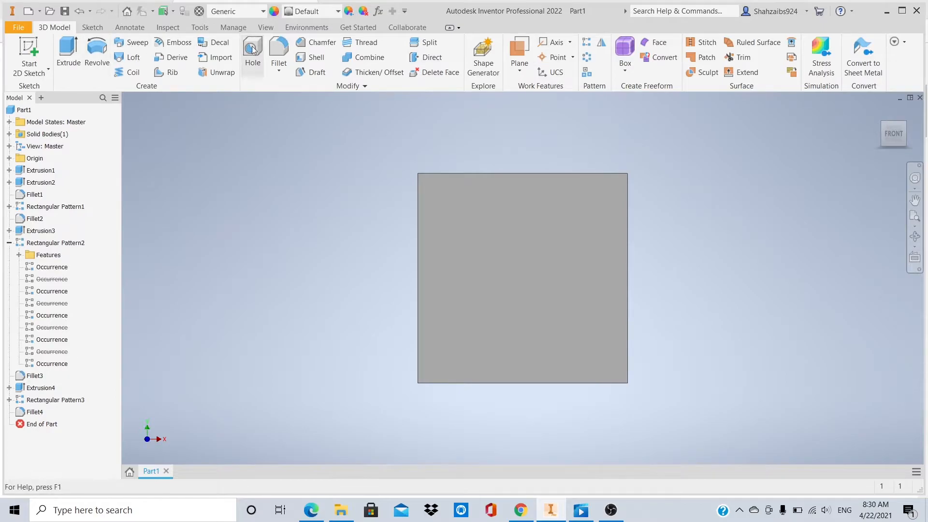
{"action": "left_click", "coordinate": [457, 256]}
{"action": "left_click", "coordinate": [29, 51]}
{"action": "left_click", "coordinate": [915, 200]}
{"action": "left_click_drag", "start_coordinate": [527, 203], "coordinate": [534, 298]}
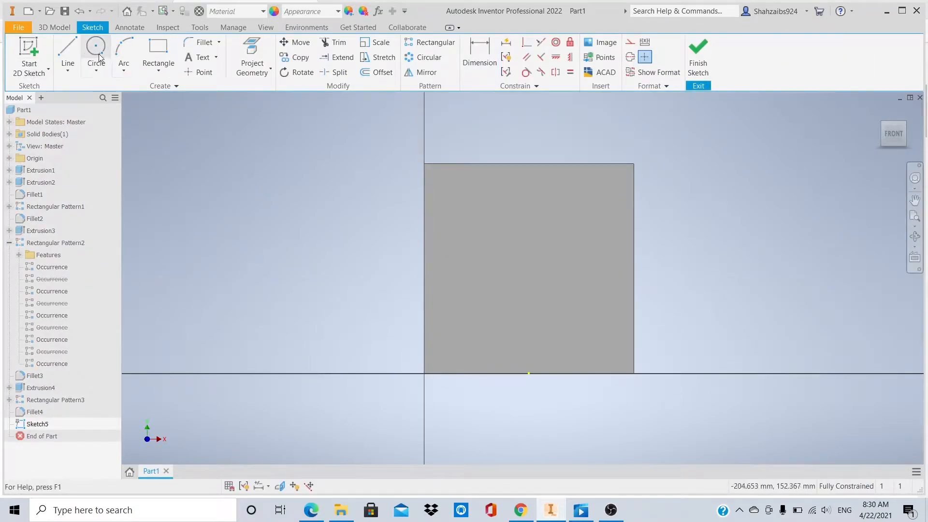
{"action": "left_click", "coordinate": [99, 58]}
{"action": "left_click", "coordinate": [474, 207]}
{"action": "type", "text": "20"}
{"action": "key", "text": "Return"}
Dimension the circle's centre 20 mm from the front face's upper edge and 20 mm from its left edge, and finish the sketch.
{"action": "left_click", "coordinate": [489, 60]}
{"action": "left_click", "coordinate": [483, 164]}
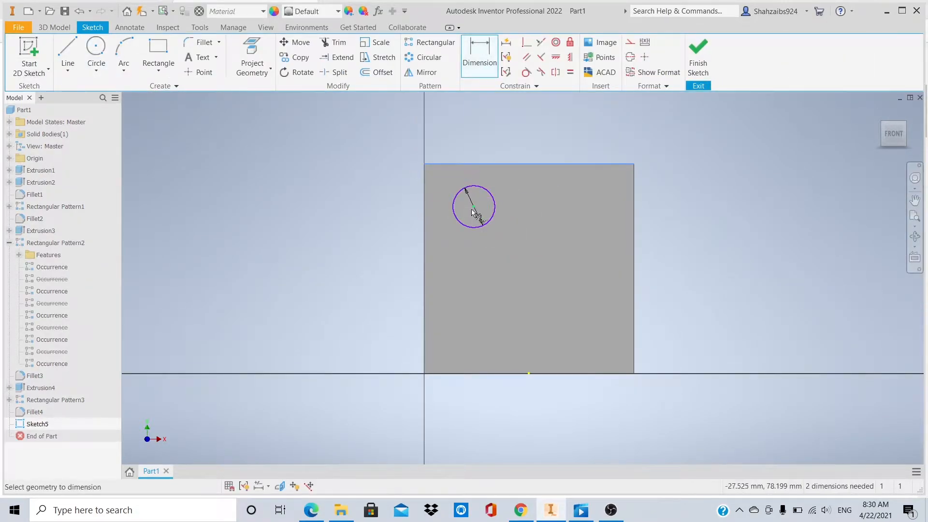
{"action": "left_click", "coordinate": [506, 187]}
{"action": "type", "text": "20"}
{"action": "key", "text": "Return"}
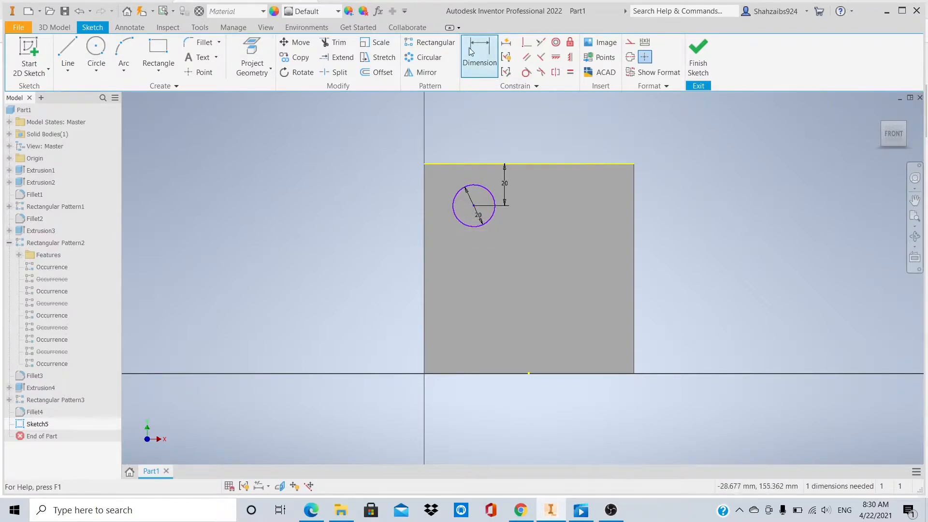
{"action": "left_click", "coordinate": [425, 209]}
{"action": "left_click", "coordinate": [466, 245]}
{"action": "type", "text": "20"}
{"action": "key", "text": "Return"}
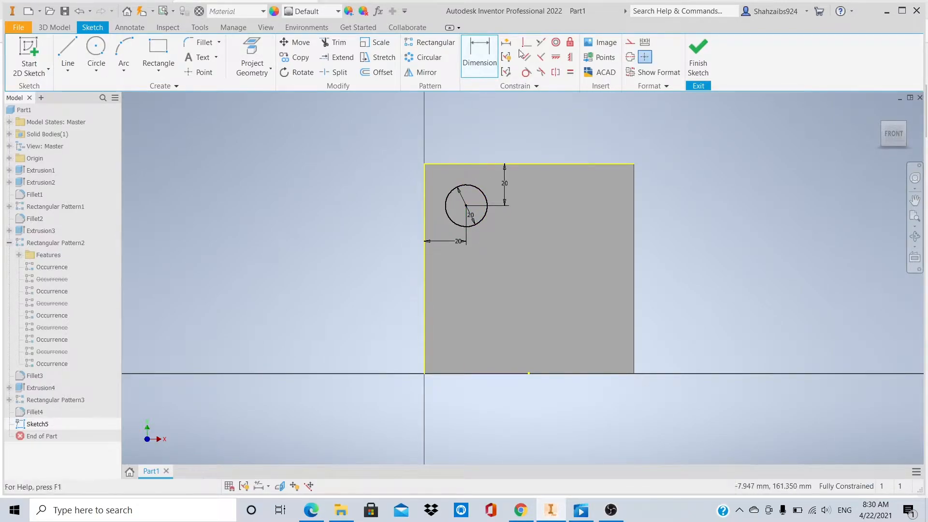
{"action": "left_click", "coordinate": [698, 61]}
Extrude the circle on the front face as a cut.
{"action": "left_click", "coordinate": [441, 209]}
{"action": "left_click", "coordinate": [69, 54]}
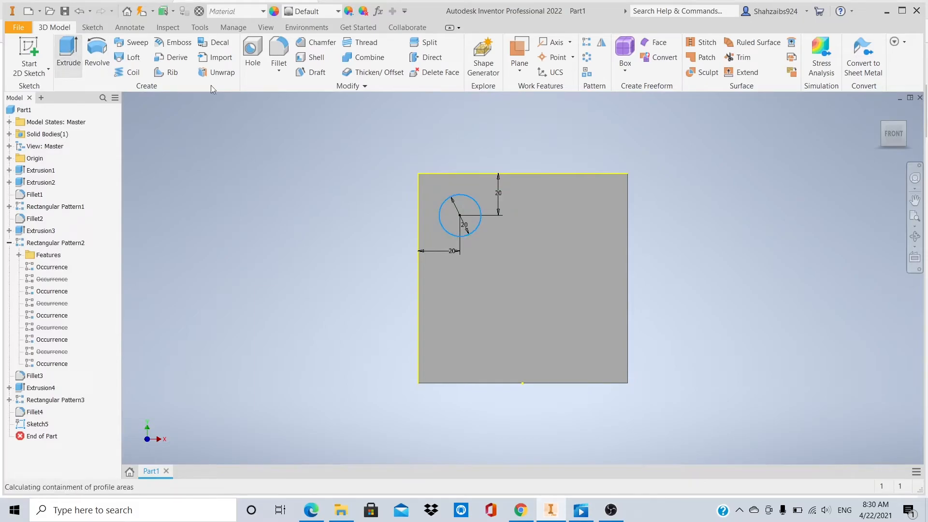
{"action": "left_click", "coordinate": [206, 241]}
{"action": "left_click", "coordinate": [145, 321]}
Pattern the front face's circular cut as a two-by-two grid with 60 mm spacing in both directions.
{"action": "mouse_move", "coordinate": [894, 133]}
{"action": "left_mouse_down"}
{"action": "mouse_move", "coordinate": [919, 132]}
{"action": "mouse_move", "coordinate": [895, 134]}
{"action": "left_mouse_up"}
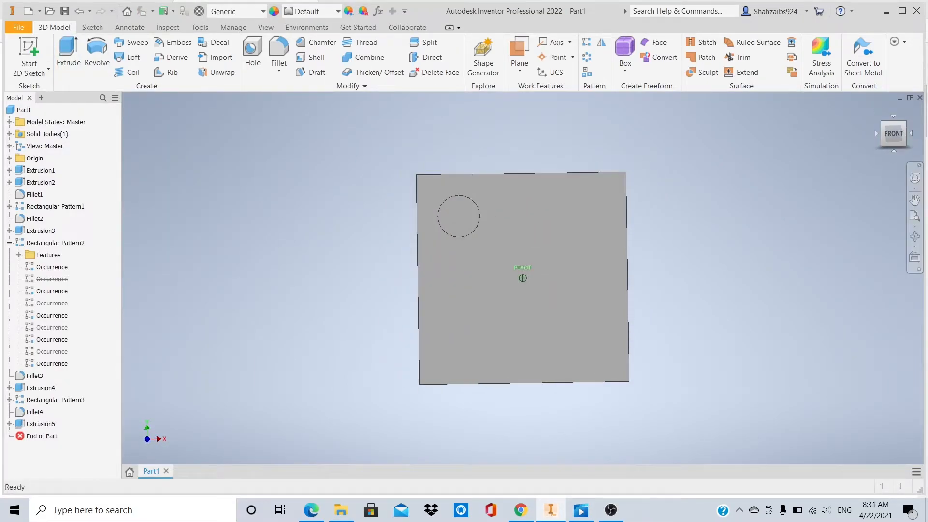
{"action": "left_click", "coordinate": [587, 42]}
{"action": "left_click", "coordinate": [417, 275]}
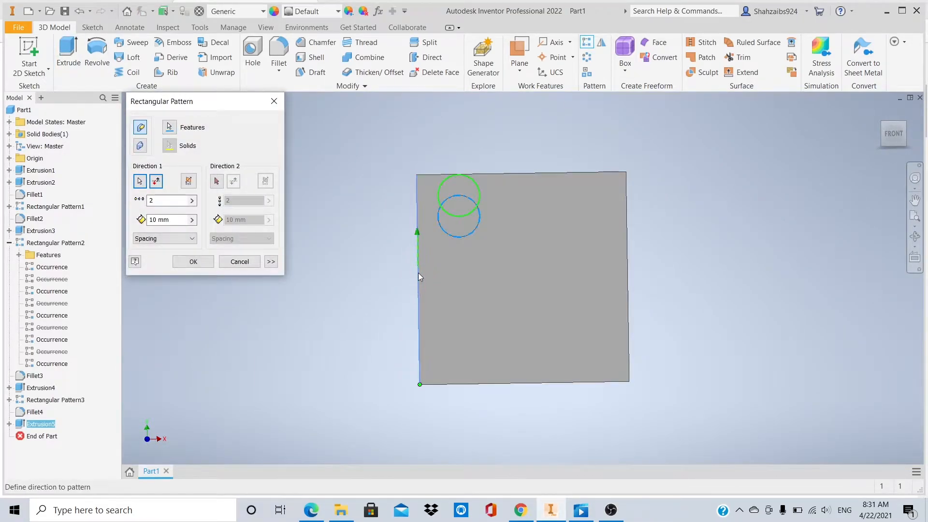
{"action": "left_click", "coordinate": [156, 182]}
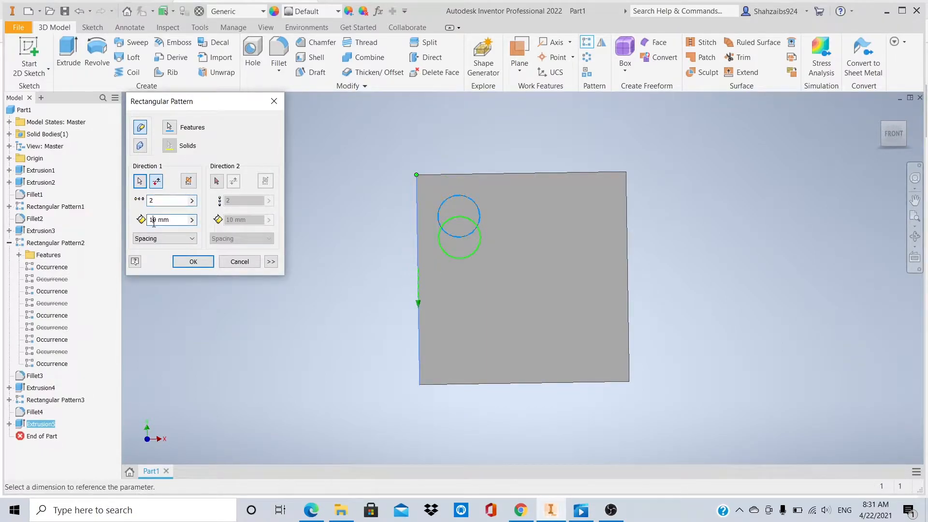
{"action": "left_click", "coordinate": [217, 181]}
{"action": "left_click", "coordinate": [486, 174]}
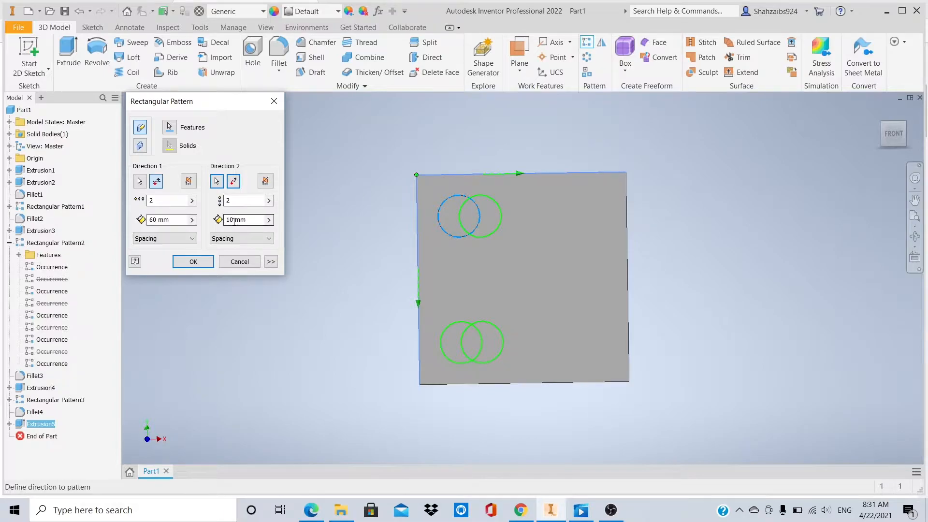
{"action": "left_click", "coordinate": [192, 262]}
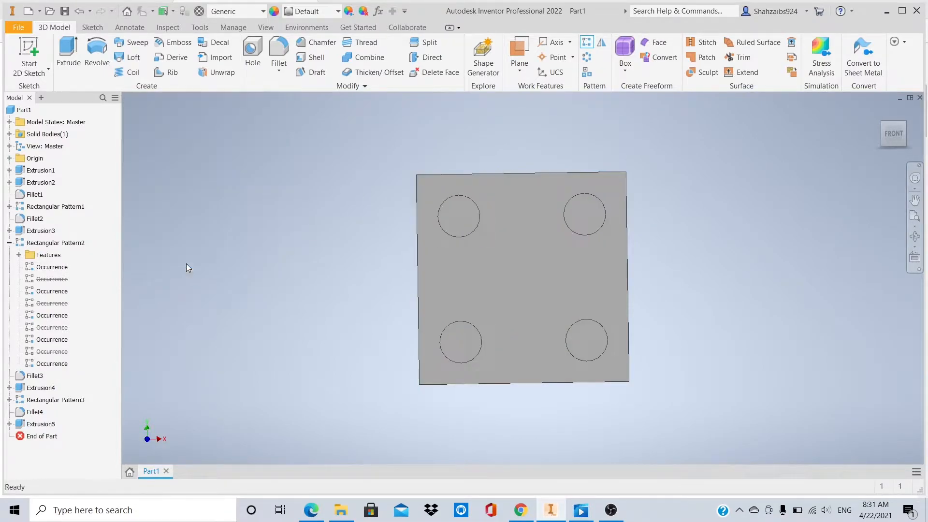
Fillet the edges of the four circular cuts on the front face with a 1 mm radius.
{"action": "left_click", "coordinate": [279, 48]}
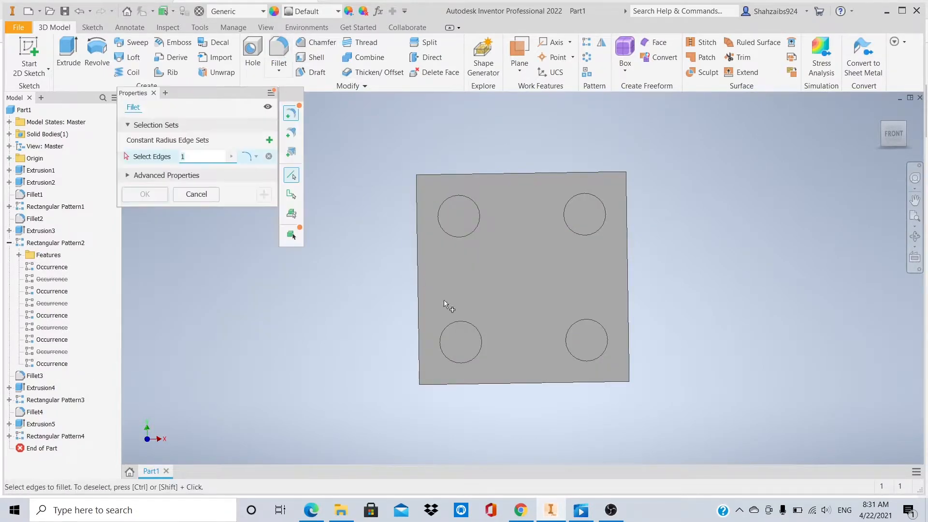
{"action": "left_click", "coordinate": [450, 200]}
{"action": "left_click", "coordinate": [599, 195]}
{"action": "left_click", "coordinate": [146, 194]}
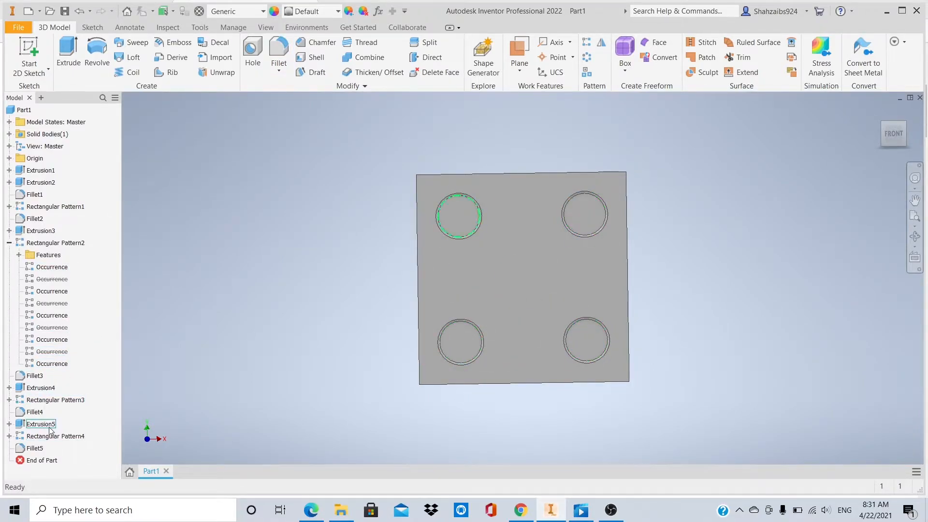
Suppress the second and third occurrences of the front face's pattern, keeping the upper-left and lower-right cuts.
{"action": "left_click", "coordinate": [57, 436]}
{"action": "left_click", "coordinate": [9, 436]}
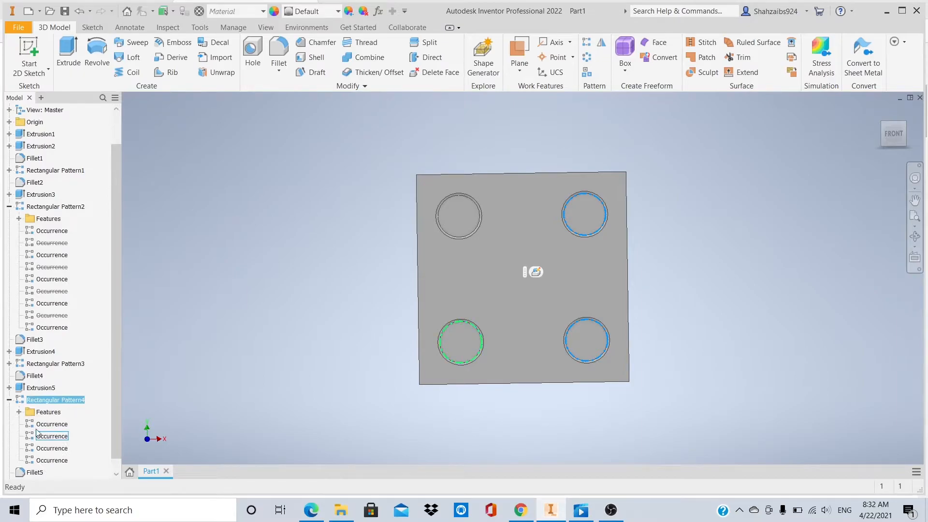
{"action": "right_click", "coordinate": [49, 439]}
{"action": "left_click", "coordinate": [63, 462]}
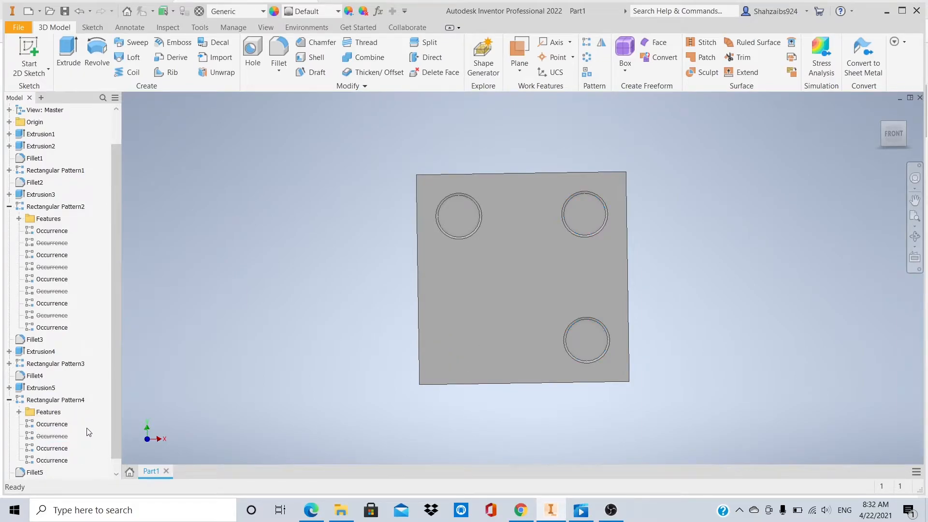
{"action": "right_click", "coordinate": [58, 451]}
{"action": "left_click", "coordinate": [73, 474]}
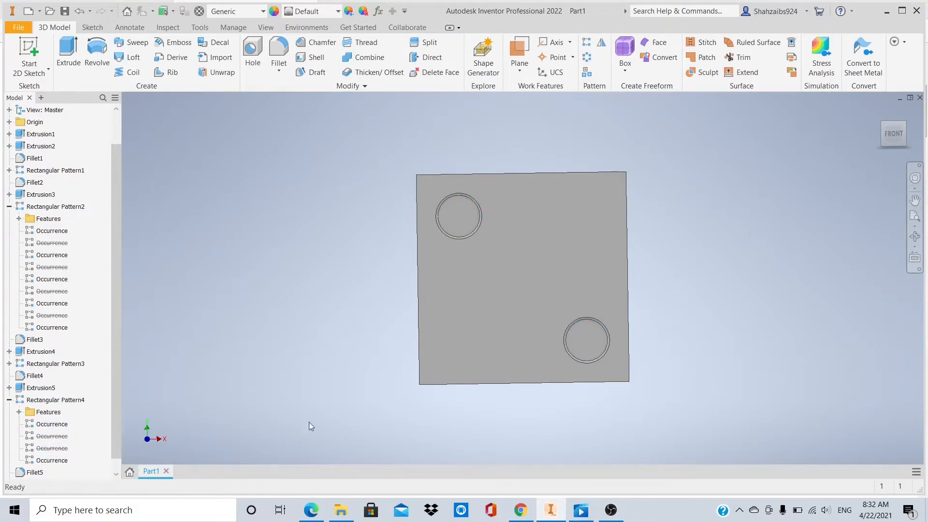
Start a sketch on the cube's bottom face and draw a 20 mm diameter circle near one corner.
{"action": "left_click", "coordinate": [915, 237]}
{"action": "mouse_move", "coordinate": [638, 282]}
{"action": "left_mouse_down"}
{"action": "mouse_move", "coordinate": [679, 277]}
{"action": "mouse_move", "coordinate": [526, 315]}
{"action": "mouse_move", "coordinate": [748, 313]}
{"action": "mouse_move", "coordinate": [579, 262]}
{"action": "mouse_move", "coordinate": [576, 328]}
{"action": "mouse_move", "coordinate": [573, 265]}
{"action": "left_mouse_up"}
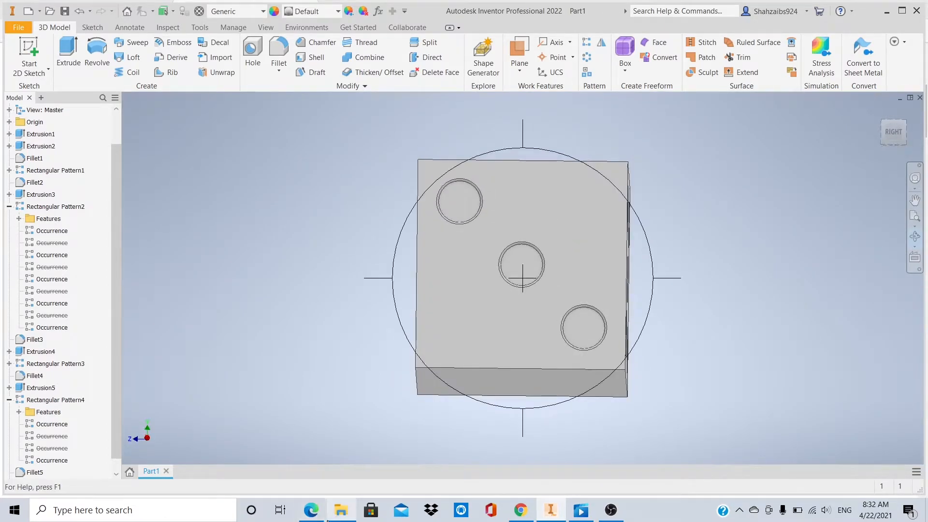
{"action": "left_click", "coordinate": [29, 56]}
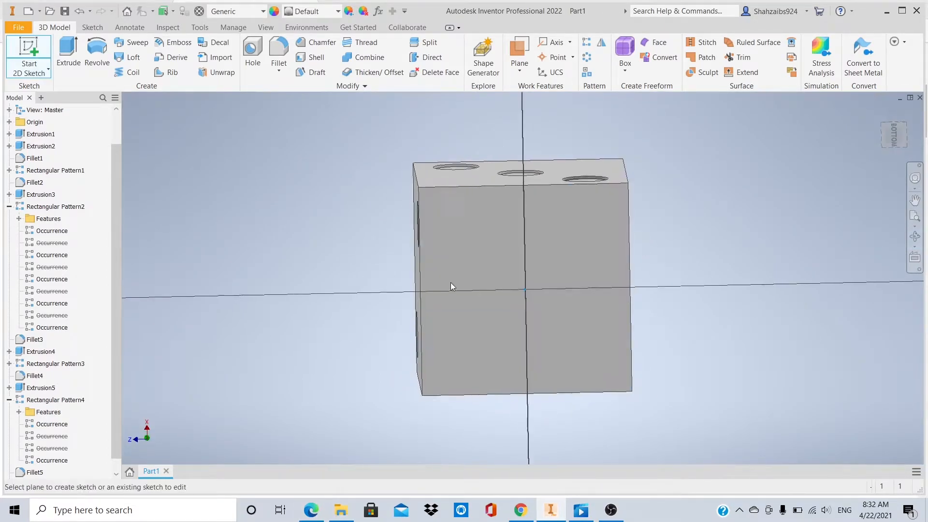
{"action": "left_click", "coordinate": [80, 10]}
{"action": "left_click", "coordinate": [29, 51]}
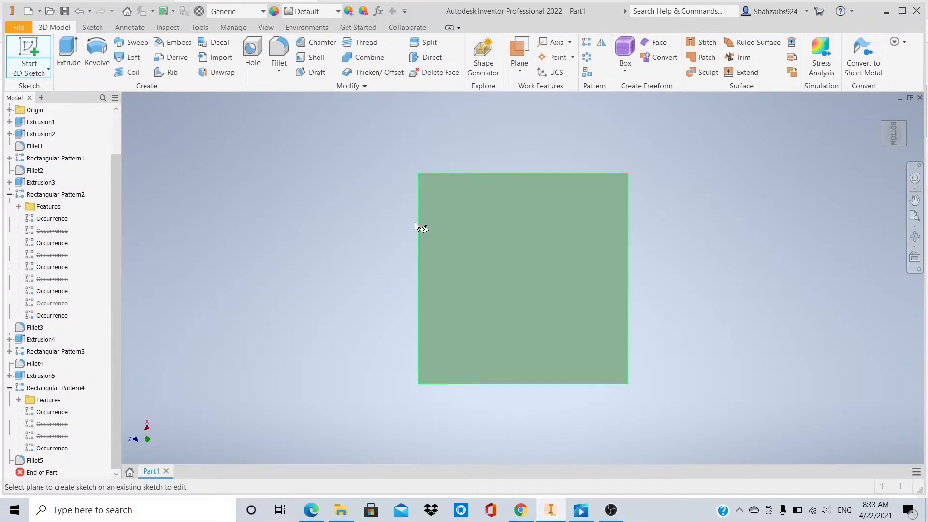
{"action": "left_click", "coordinate": [425, 263]}
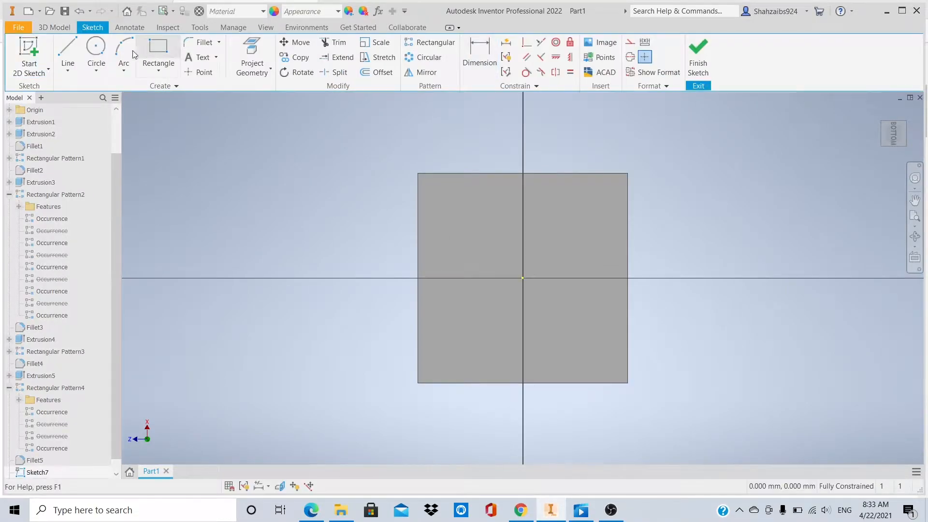
{"action": "key", "text": "c"}
{"action": "left_click", "coordinate": [440, 192]}
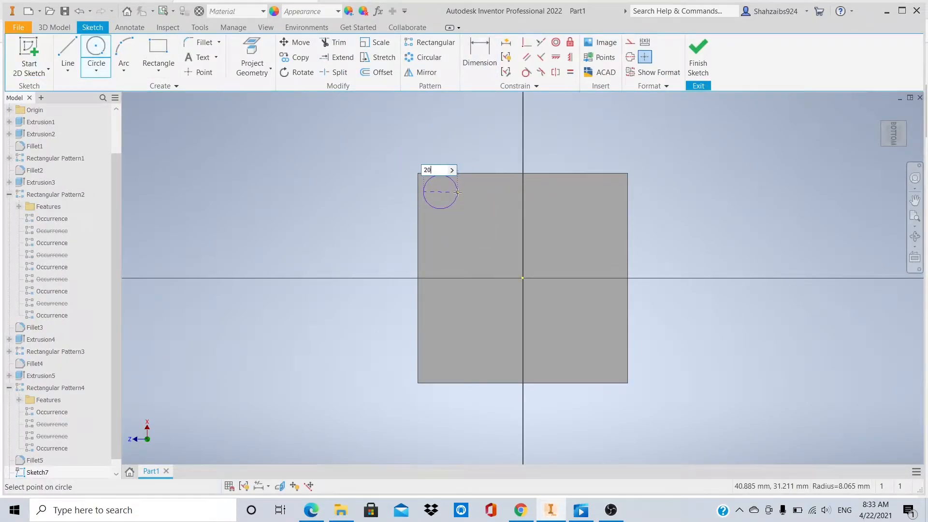
{"action": "key", "text": "Return"}
Dimension the circle's centre 20 mm from each of the two nearest edges of the bottom face and finish the sketch.
{"action": "key", "text": "d"}
{"action": "left_click", "coordinate": [493, 196]}
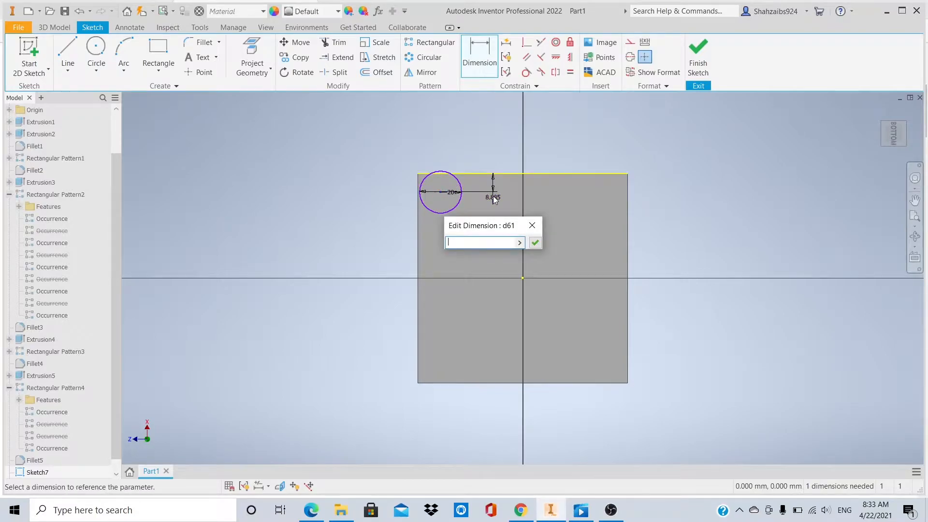
{"action": "type", "text": "20"}
{"action": "key", "text": "Return"}
{"action": "left_click", "coordinate": [456, 235]}
{"action": "left_click", "coordinate": [459, 250]}
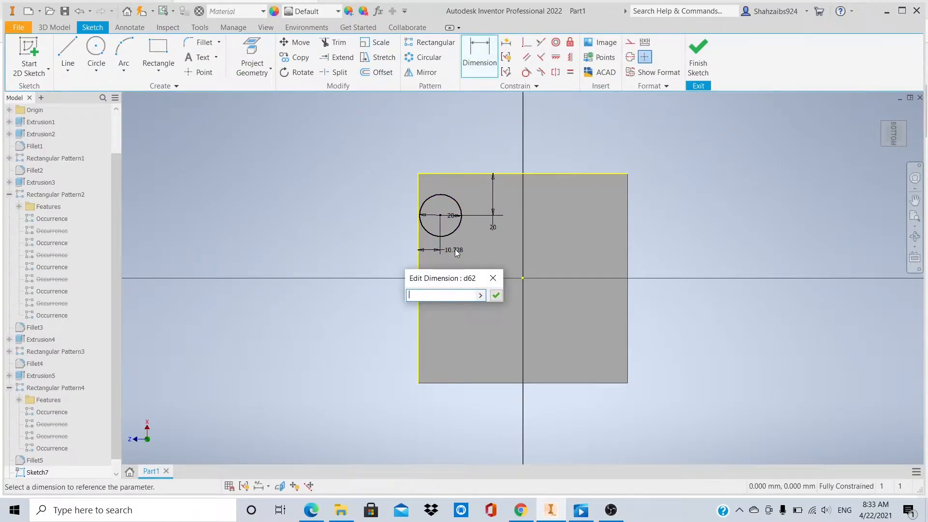
{"action": "type", "text": "20"}
{"action": "key", "text": "Return"}
{"action": "left_click", "coordinate": [698, 57]}
Extrude the circle on the bottom face as a 1 mm deep cut.
{"action": "left_click", "coordinate": [69, 54]}
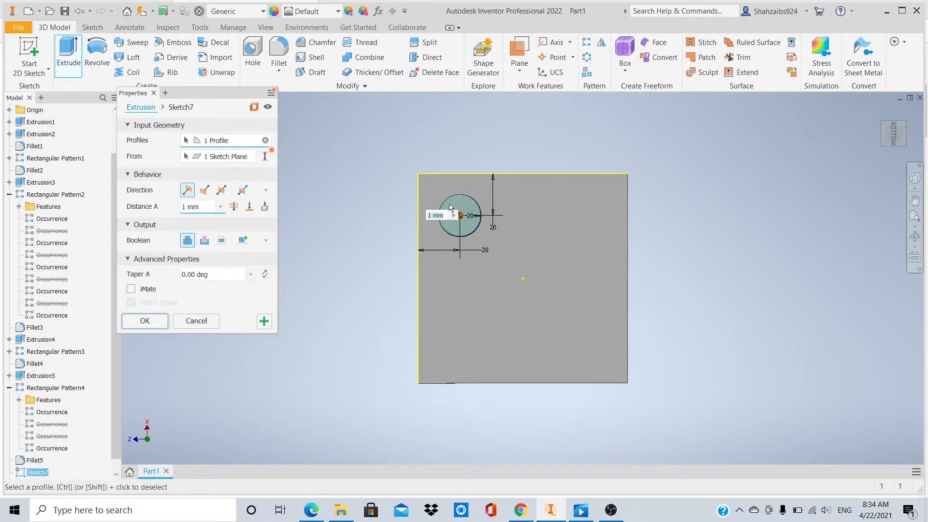
{"action": "left_click", "coordinate": [204, 240]}
{"action": "key", "text": "Return"}
Pattern the pip cut on the bottom face along two perpendicular edges as a 2 by 2 grid with 60 mm spacing.
{"action": "mouse_move", "coordinate": [893, 134]}
{"action": "left_mouse_down"}
{"action": "mouse_move", "coordinate": [909, 140]}
{"action": "mouse_move", "coordinate": [893, 135]}
{"action": "left_mouse_up"}
{"action": "left_click", "coordinate": [587, 43]}
{"action": "left_click", "coordinate": [442, 203]}
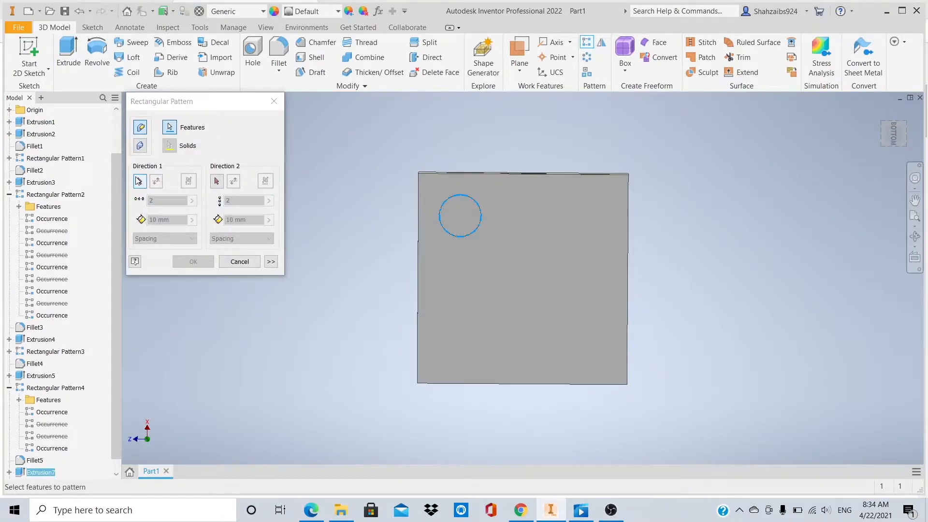
{"action": "left_click", "coordinate": [418, 254]}
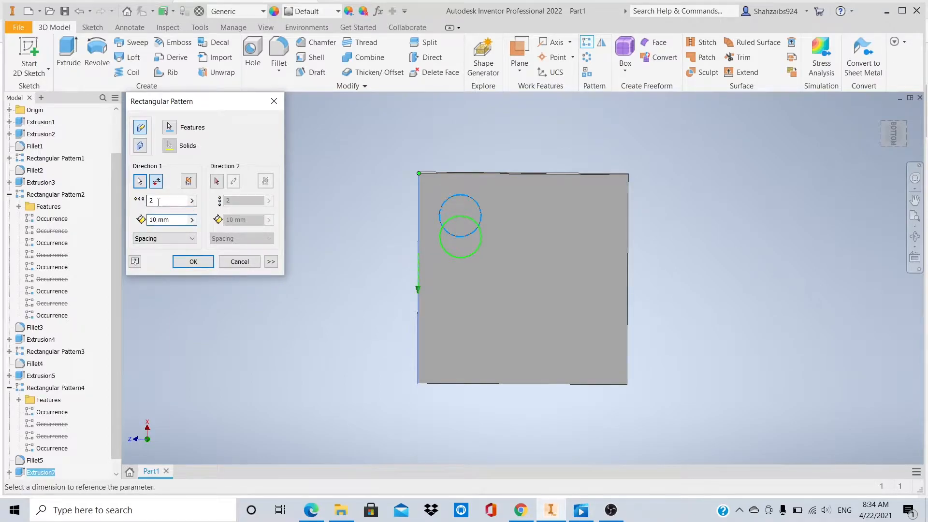
{"action": "left_click", "coordinate": [216, 181]}
{"action": "left_click", "coordinate": [517, 174]}
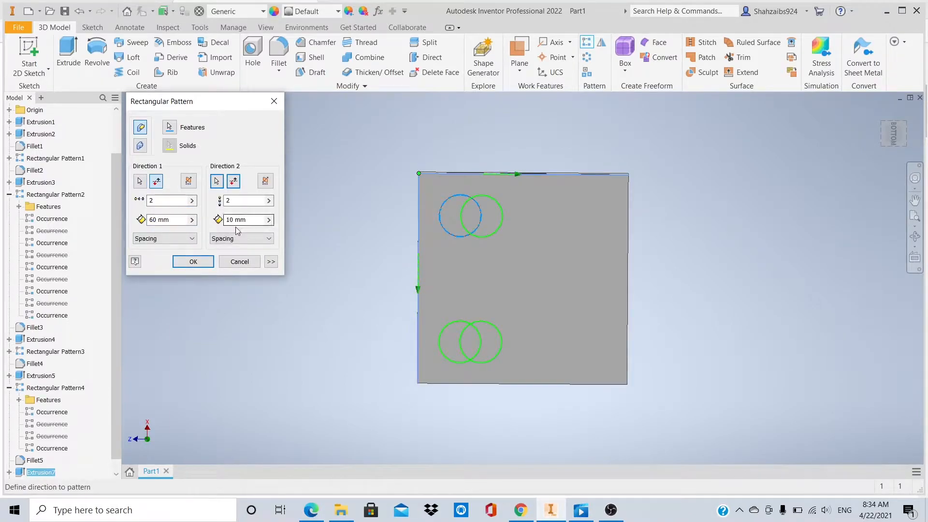
{"action": "left_click", "coordinate": [195, 266]}
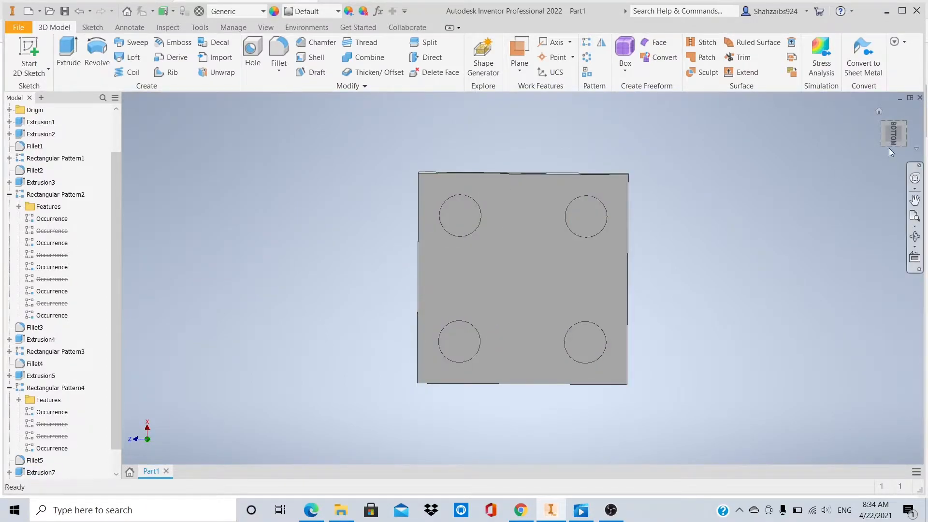
Fillet the rims of the four pips on the bottom face with a 1 mm radius.
{"action": "mouse_move", "coordinate": [893, 135]}
{"action": "left_mouse_down"}
{"action": "mouse_move", "coordinate": [909, 136]}
{"action": "mouse_move", "coordinate": [894, 136]}
{"action": "left_mouse_up"}
{"action": "left_click", "coordinate": [278, 49]}
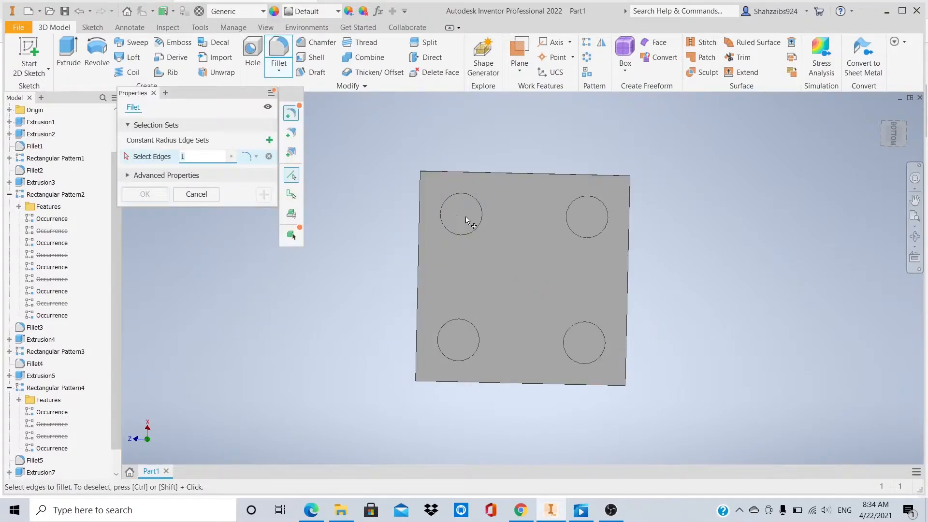
{"action": "left_click", "coordinate": [569, 227]}
{"action": "left_click", "coordinate": [477, 330]}
{"action": "left_click", "coordinate": [565, 337]}
{"action": "left_click", "coordinate": [145, 193]}
Sketch a 20 mm diameter circle at the centre of the cube's blank top face and finish the sketch.
{"action": "mouse_move", "coordinate": [894, 135]}
{"action": "left_mouse_down"}
{"action": "mouse_move", "coordinate": [882, 136]}
{"action": "mouse_move", "coordinate": [893, 80]}
{"action": "left_mouse_up"}
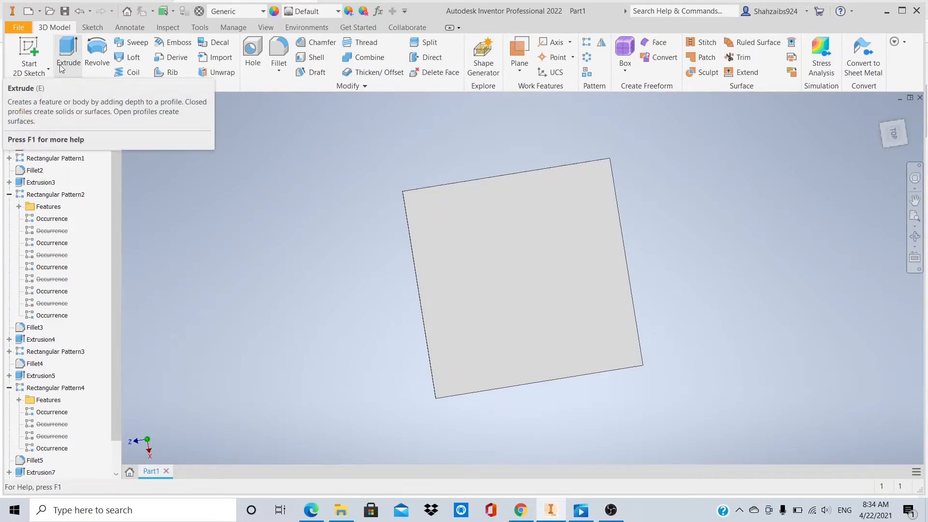
{"action": "left_click", "coordinate": [29, 55]}
{"action": "left_click", "coordinate": [508, 258]}
{"action": "key", "text": "c"}
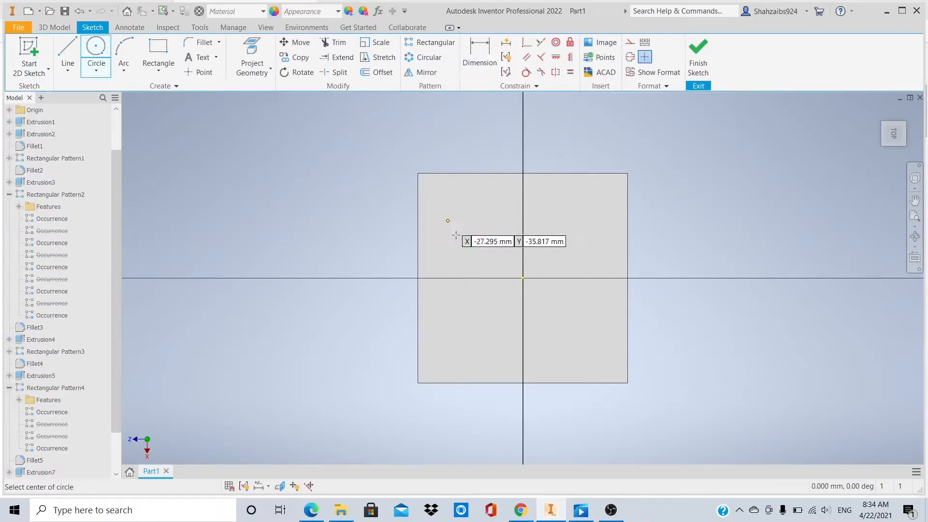
{"action": "left_click", "coordinate": [522, 278]}
{"action": "type", "text": "20"}
{"action": "key", "text": "Return"}
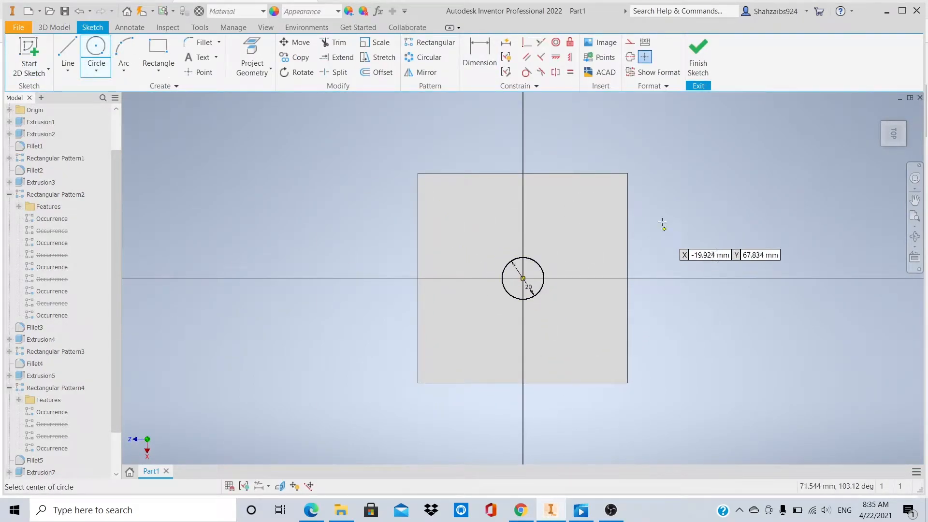
{"action": "left_click", "coordinate": [698, 56]}
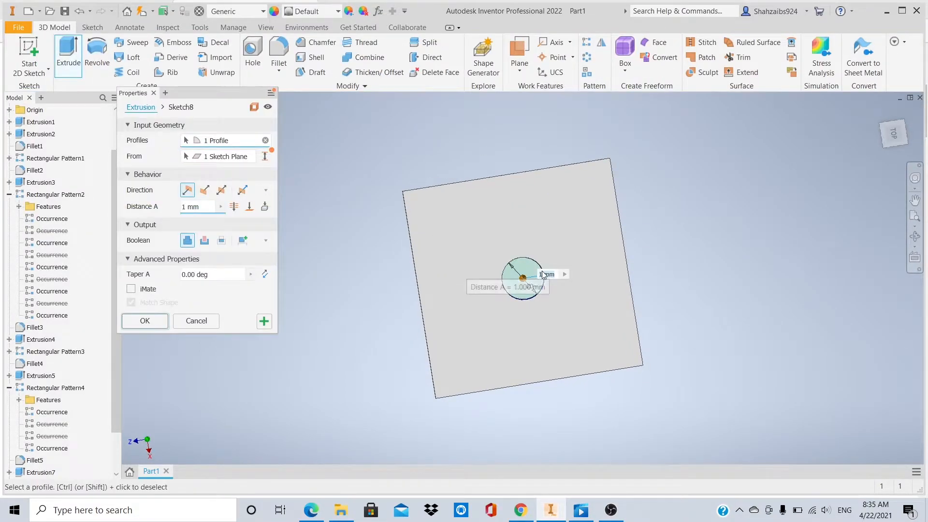
Extrude the centre circle on the top face as a 1 mm deep cut and fillet the pip's edge with a 1 mm radius.
{"action": "left_click_drag", "start_coordinate": [524, 279], "coordinate": [550, 295]}
{"action": "key", "text": "Return"}
{"action": "left_click_drag", "start_coordinate": [893, 133], "coordinate": [912, 133]}
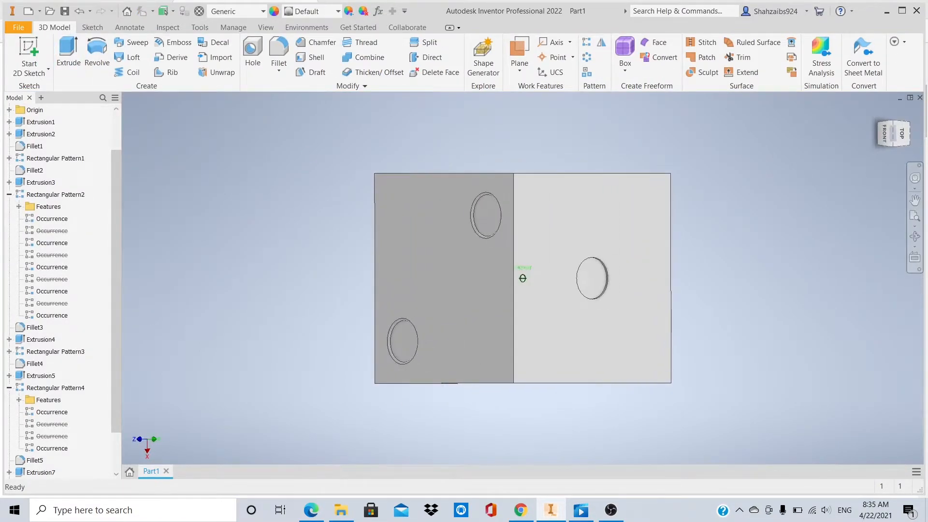
{"action": "left_click", "coordinate": [279, 49]}
{"action": "left_click", "coordinate": [516, 264]}
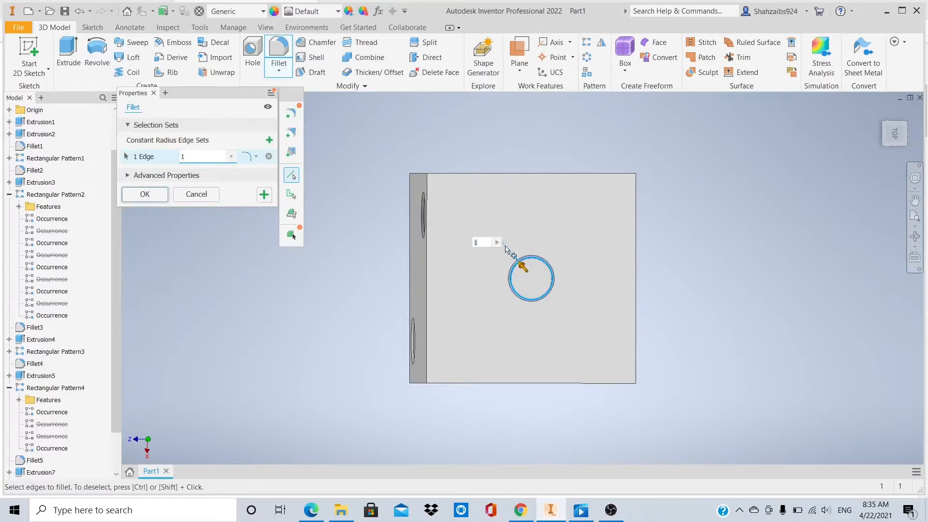
{"action": "key", "text": "Return"}
Start a fillet with a 4 mm radius and select the four edges around the cube's six-pip face.
{"action": "left_click_drag", "start_coordinate": [894, 133], "coordinate": [906, 149]}
{"action": "left_click", "coordinate": [515, 286]}
{"action": "left_click", "coordinate": [276, 50]}
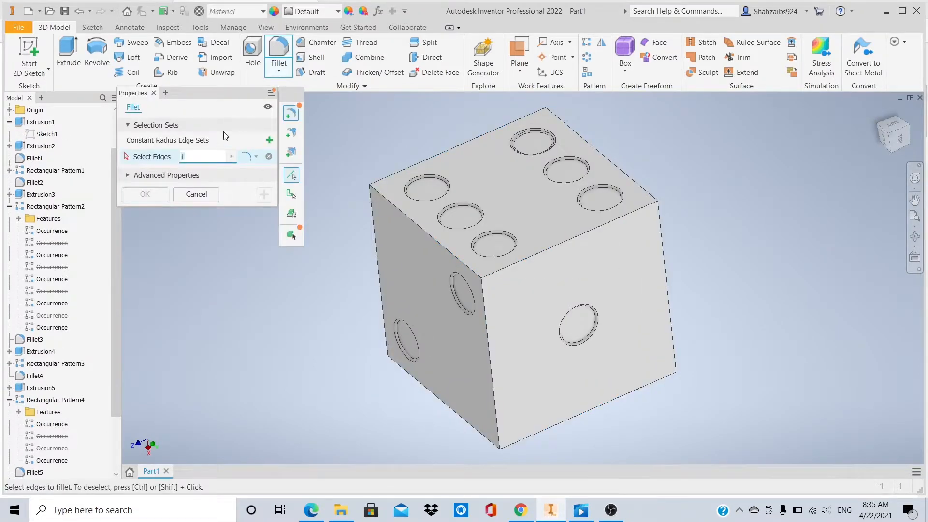
{"action": "left_click", "coordinate": [557, 249]}
{"action": "left_click", "coordinate": [458, 262]}
{"action": "middle_click_drag", "start_coordinate": [503, 194], "coordinate": [537, 329], "text": "shift"}
{"action": "left_click", "coordinate": [592, 280]}
{"action": "left_click", "coordinate": [462, 261]}
Add the cube's eight remaining outer edges to the 4 mm fillet and apply it.
{"action": "left_click_drag", "start_coordinate": [894, 131], "coordinate": [895, 157]}
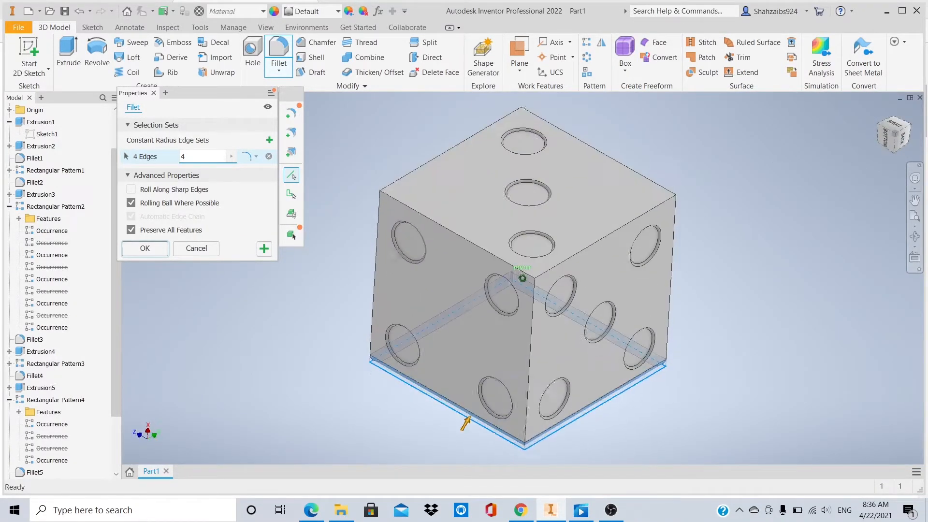
{"action": "left_click", "coordinate": [573, 257]}
{"action": "left_click", "coordinate": [531, 323]}
{"action": "left_click", "coordinate": [493, 253]}
{"action": "left_click", "coordinate": [420, 167]}
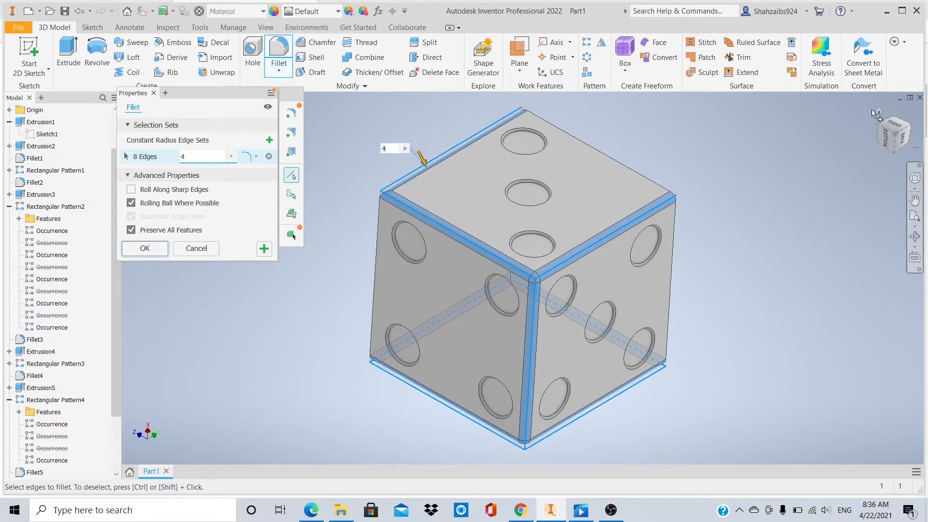
{"action": "middle_click_drag", "start_coordinate": [421, 167], "coordinate": [493, 270], "text": "shift"}
{"action": "left_click", "coordinate": [483, 308]}
{"action": "left_click_drag", "start_coordinate": [894, 131], "coordinate": [890, 109]}
{"action": "left_click", "coordinate": [628, 220]}
{"action": "left_click", "coordinate": [516, 265]}
{"action": "left_click", "coordinate": [638, 169]}
{"action": "left_click", "coordinate": [145, 248]}
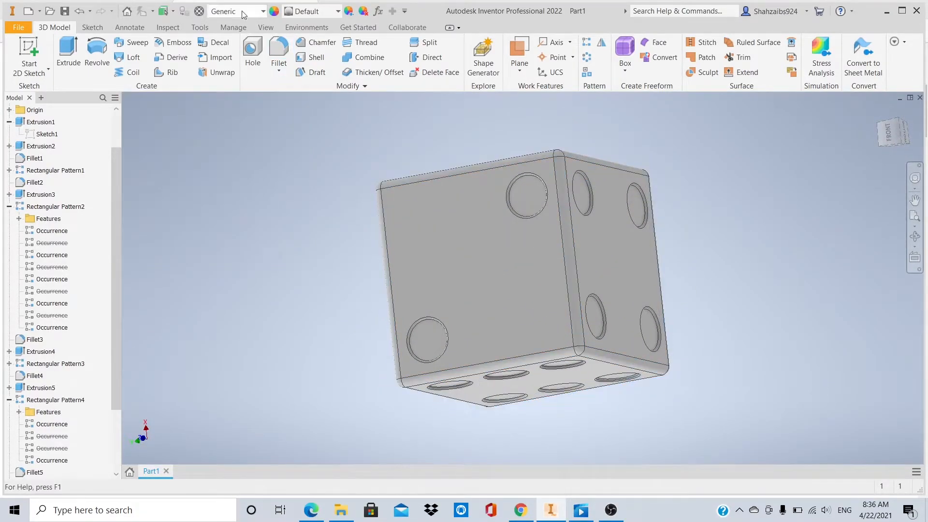
Try a Denim appearance on the whole dice and replace it with a Rubber appearance.
{"action": "left_click", "coordinate": [331, 12]}
{"action": "left_click", "coordinate": [265, 104]}
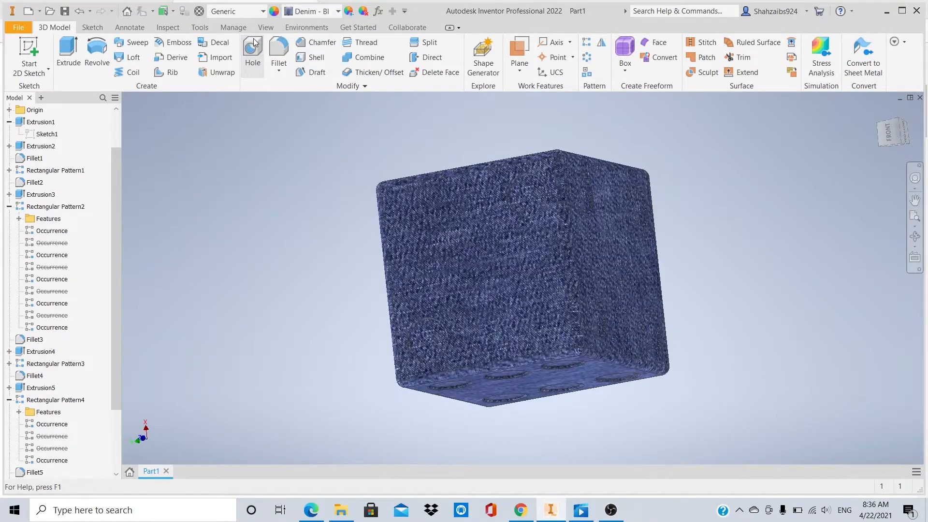
{"action": "left_click", "coordinate": [325, 14]}
{"action": "scroll", "coordinate": [307, 203], "scroll_direction": "down", "scroll_amount": 4}
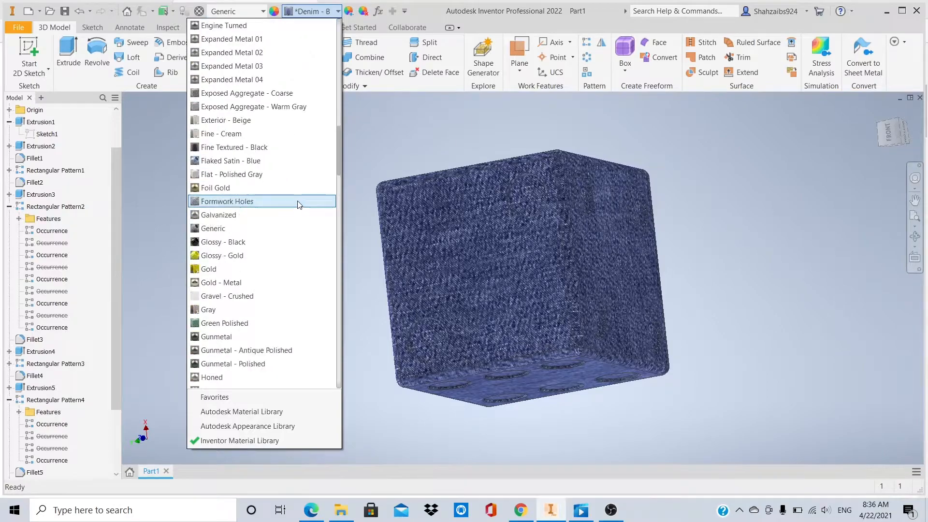
{"action": "scroll", "coordinate": [298, 204], "scroll_direction": "down", "scroll_amount": 3}
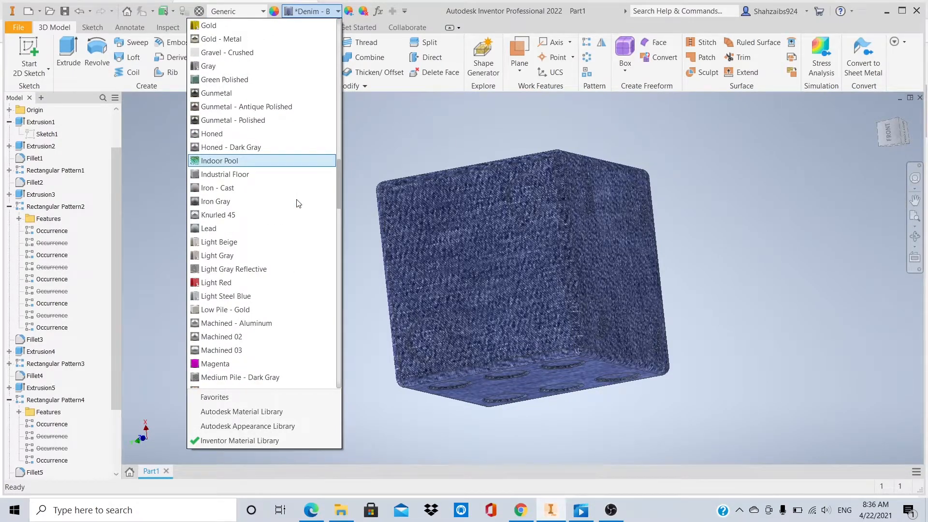
{"action": "scroll", "coordinate": [298, 203], "scroll_direction": "down", "scroll_amount": 7}
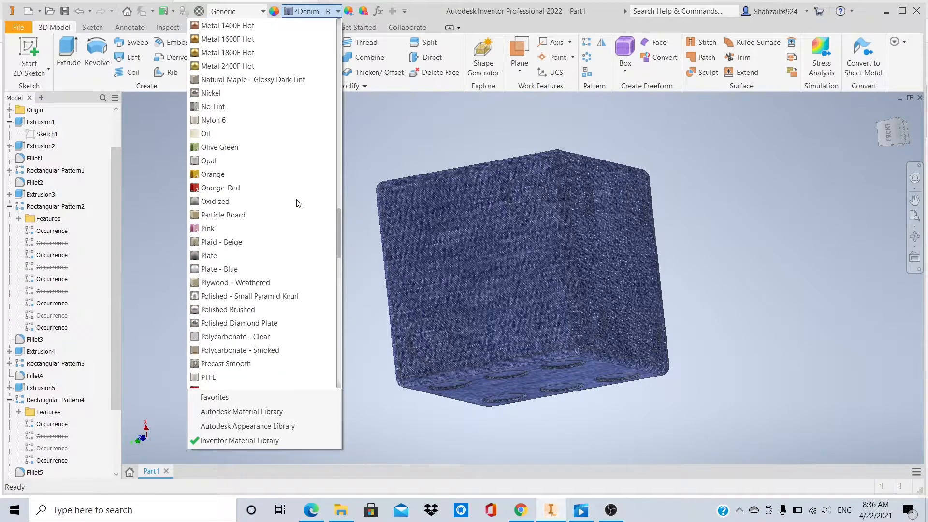
{"action": "left_click", "coordinate": [264, 323]}
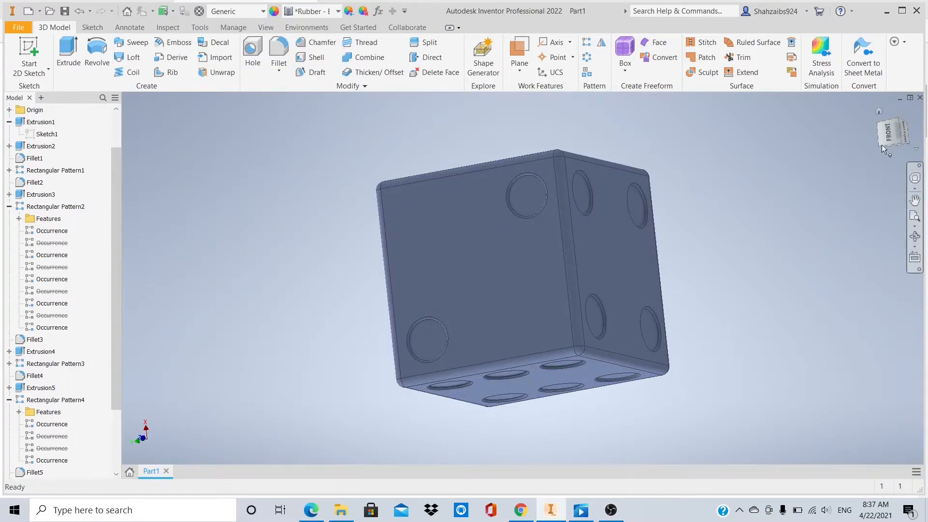
Select the recessed floors of the three pips on the right face and the five pips on the back face together.
{"action": "left_click", "coordinate": [881, 144]}
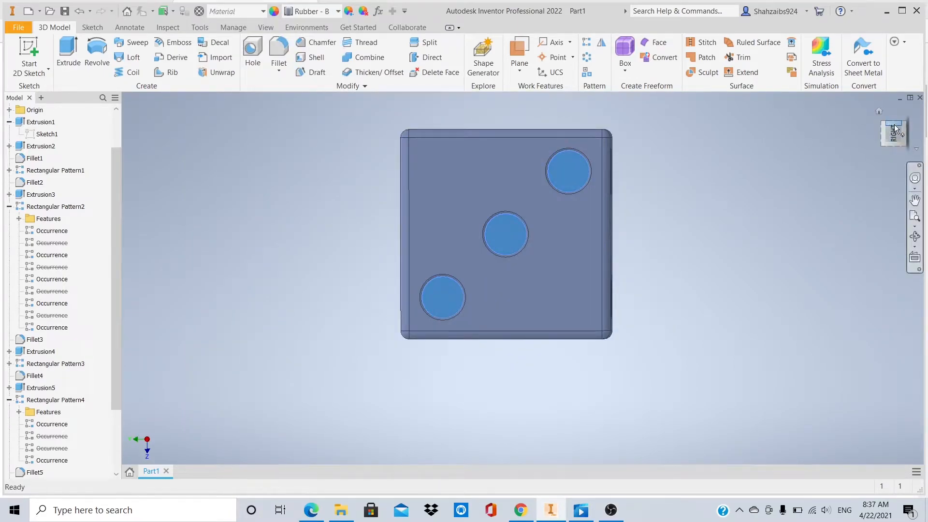
{"action": "left_click", "coordinate": [894, 125]}
{"action": "middle_click_drag", "start_coordinate": [731, 203], "coordinate": [691, 282]}
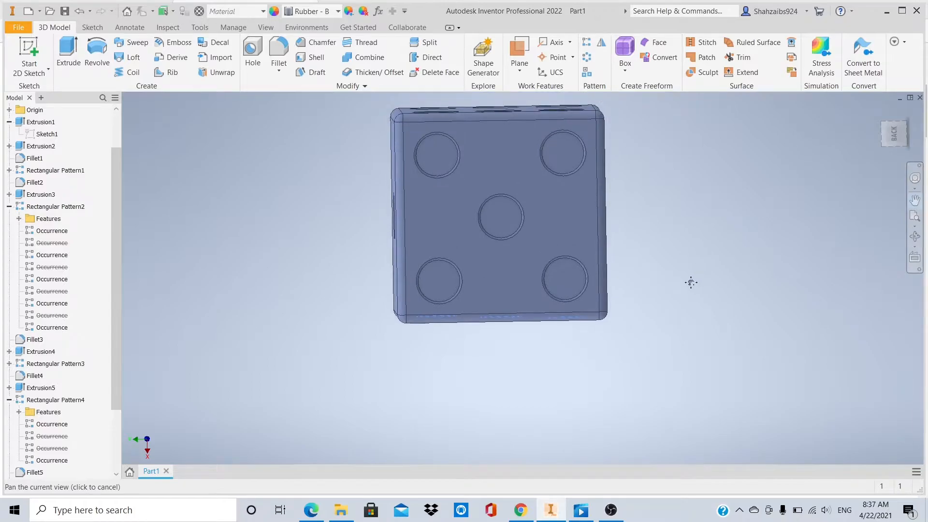
{"action": "middle_click_drag", "start_coordinate": [462, 283], "coordinate": [465, 227], "text": "shift"}
{"action": "left_click", "coordinate": [438, 224], "text": "ctrl"}
{"action": "left_click", "coordinate": [500, 173], "text": "ctrl"}
{"action": "left_click", "coordinate": [564, 222], "text": "ctrl"}
{"action": "left_click", "coordinate": [560, 122], "text": "ctrl"}
{"action": "left_click", "coordinate": [434, 123], "text": "ctrl"}
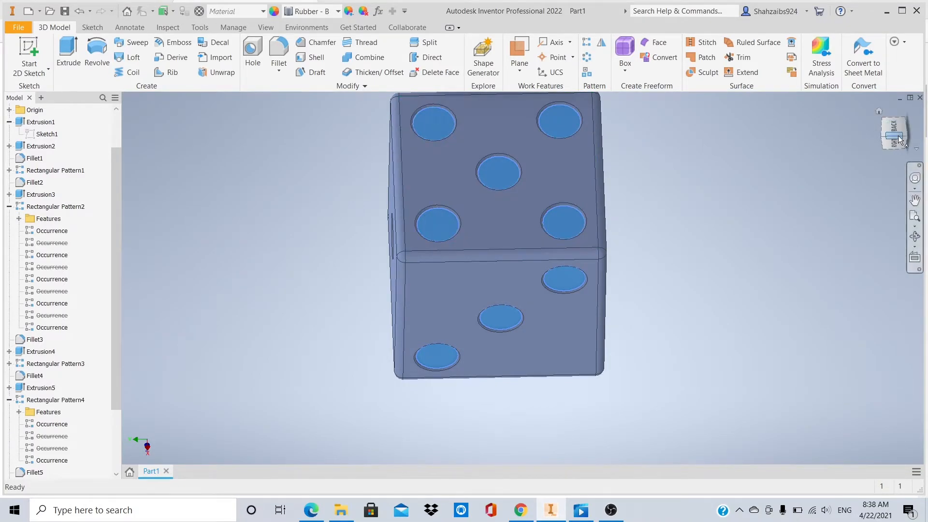
Add the pip floors on the remaining four faces to the selection and give them a different appearance from the Inventor Material Library.
{"action": "middle_click_drag", "start_coordinate": [435, 127], "coordinate": [440, 310], "text": "shift"}
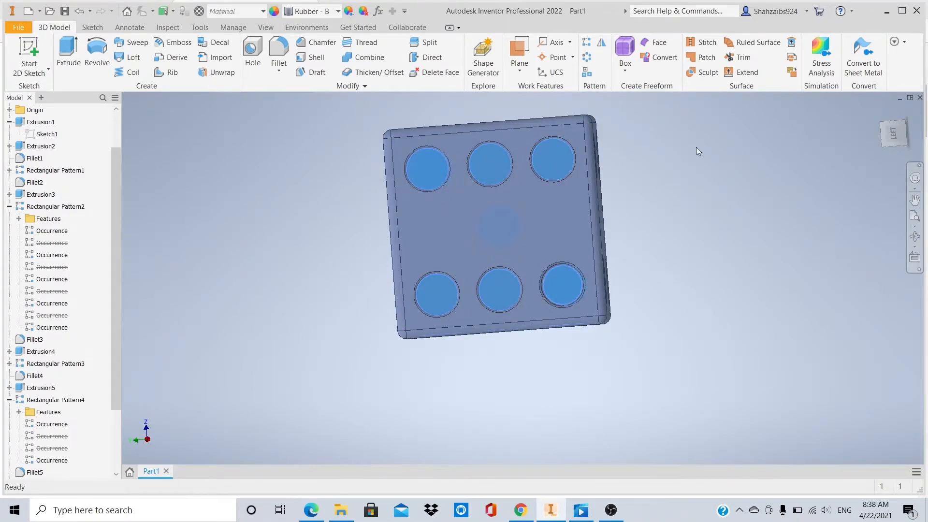
{"action": "middle_click_drag", "start_coordinate": [696, 147], "coordinate": [698, 222], "text": "shift"}
{"action": "left_click_drag", "start_coordinate": [897, 137], "coordinate": [879, 150]}
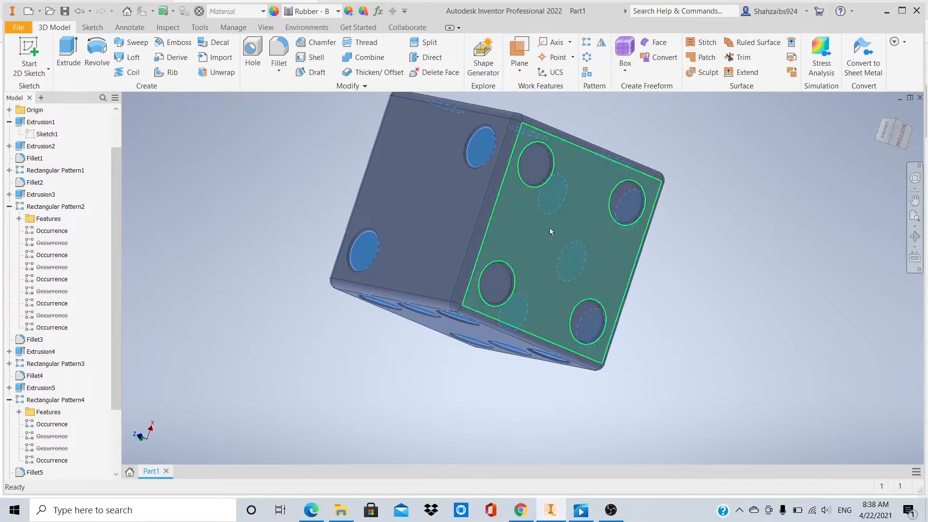
{"action": "left_click", "coordinate": [536, 167], "text": "ctrl"}
{"action": "left_click", "coordinate": [887, 130]}
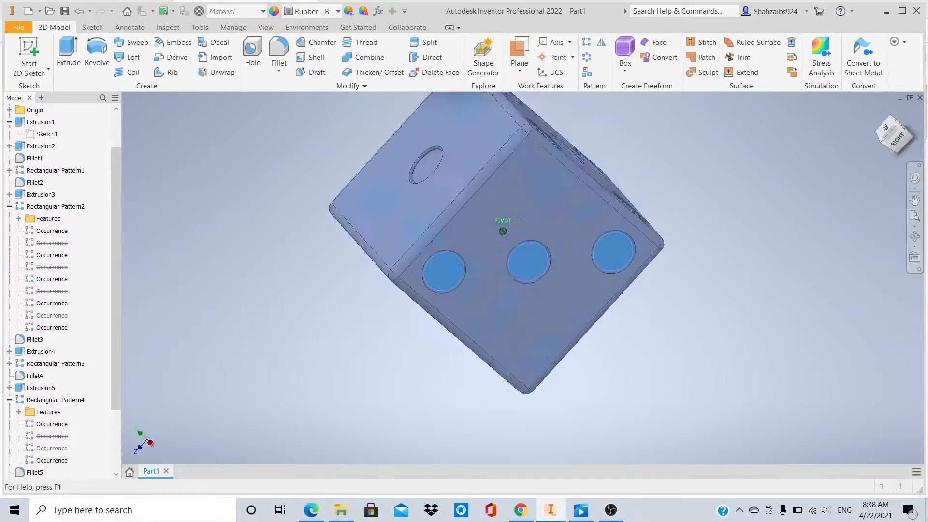
{"action": "left_click", "coordinate": [337, 11]}
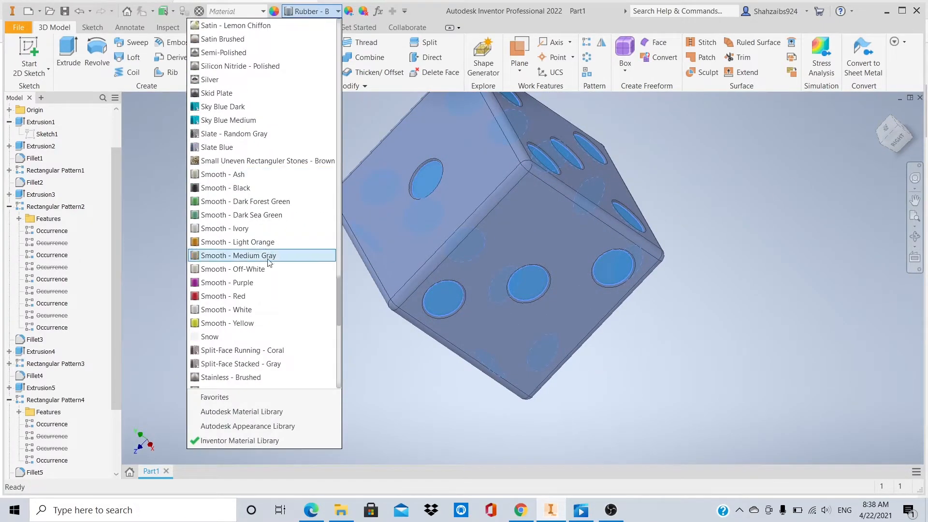
{"action": "left_click", "coordinate": [257, 287]}
{"action": "mouse_move", "coordinate": [895, 137]}
{"action": "left_mouse_down"}
{"action": "mouse_move", "coordinate": [868, 138]}
{"action": "mouse_move", "coordinate": [876, 118]}
{"action": "mouse_move", "coordinate": [885, 150]}
{"action": "mouse_move", "coordinate": [874, 170]}
{"action": "left_mouse_up"}
{"action": "scroll", "coordinate": [629, 230], "scroll_direction": "up", "scroll_amount": 3}
{"action": "left_click_drag", "start_coordinate": [566, 220], "coordinate": [700, 321]}
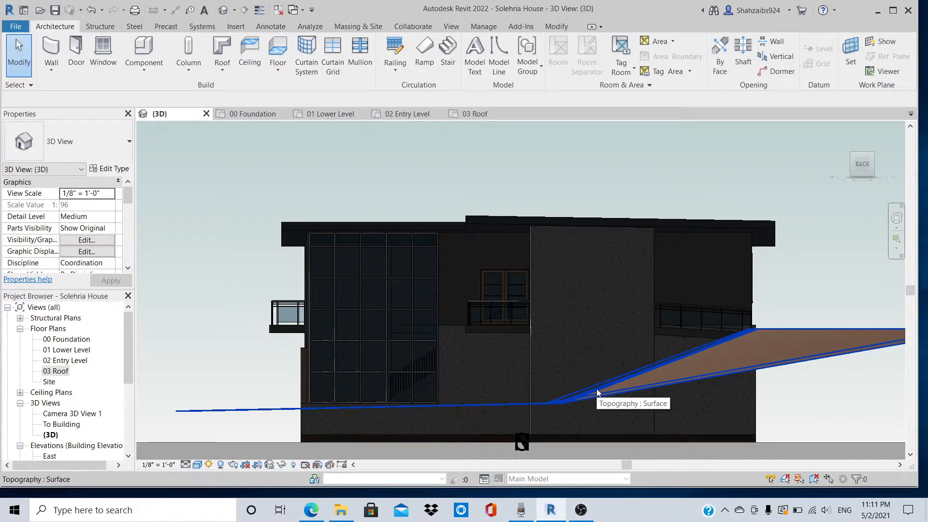
Examine the house model in Revit's 3D view from the back, left, front and right sides, including its terrain and sun path.
{"action": "left_click_drag", "start_coordinate": [865, 162], "coordinate": [768, 176]}
{"action": "scroll", "coordinate": [831, 285], "scroll_direction": "up", "scroll_amount": 3}
{"action": "scroll", "coordinate": [830, 284], "scroll_direction": "down", "scroll_amount": 4}
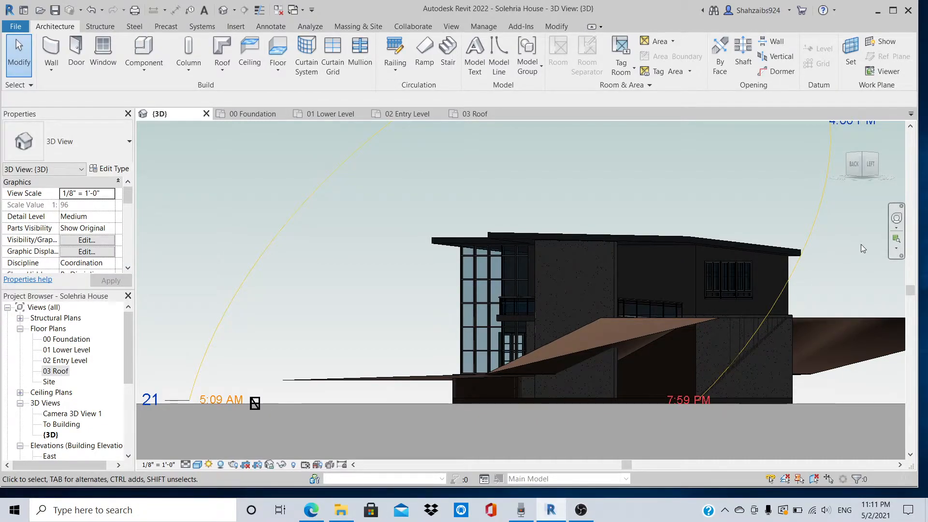
{"action": "left_click", "coordinate": [865, 166]}
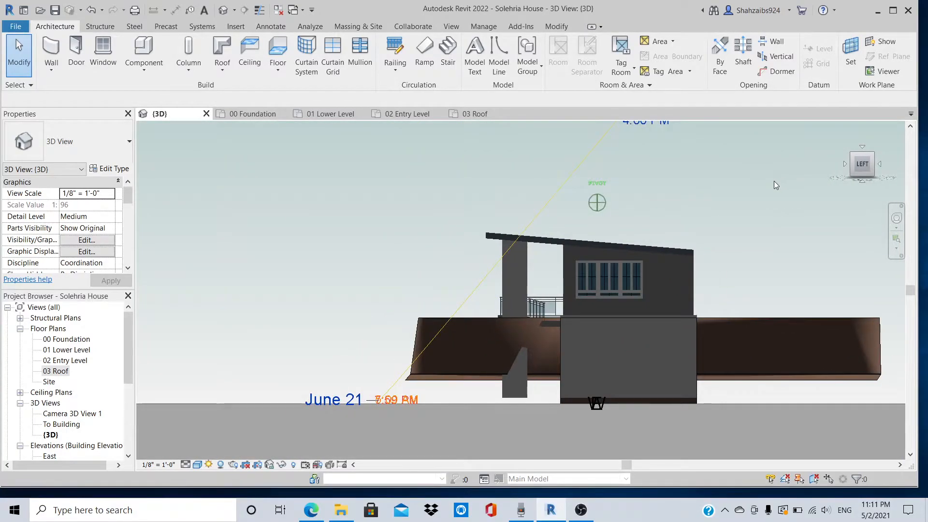
{"action": "middle_click_drag", "start_coordinate": [773, 185], "coordinate": [512, 180], "text": "shift"}
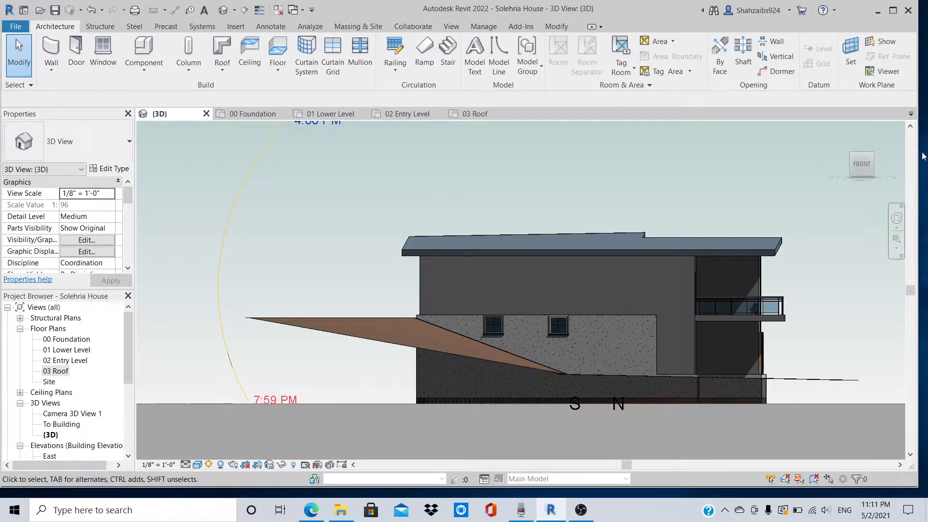
{"action": "mouse_move", "coordinate": [866, 166]}
{"action": "middle_mouse_down", "text": "shift"}
{"action": "mouse_move", "coordinate": [817, 148]}
{"action": "mouse_move", "coordinate": [741, 153]}
{"action": "mouse_move", "coordinate": [662, 186]}
{"action": "mouse_move", "coordinate": [605, 151]}
{"action": "middle_mouse_up", "text": "shift"}
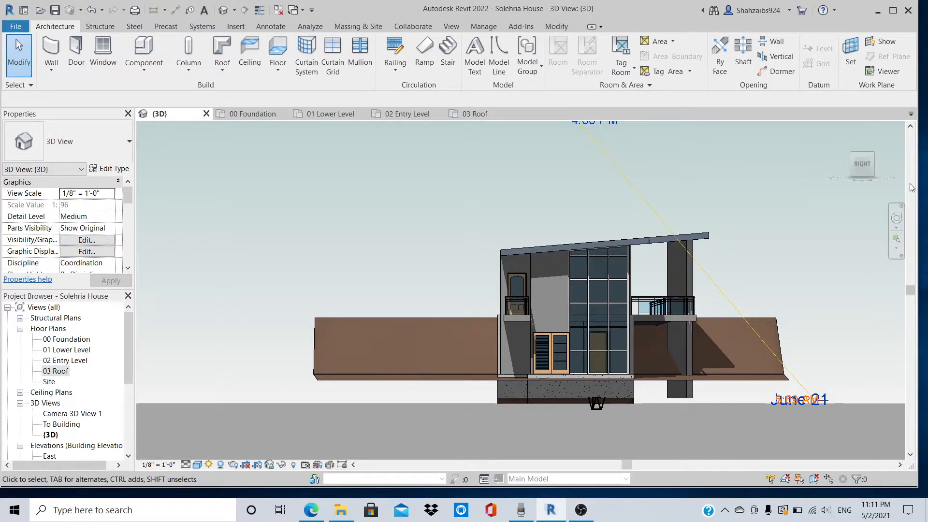
{"action": "left_click_drag", "start_coordinate": [874, 175], "coordinate": [821, 173]}
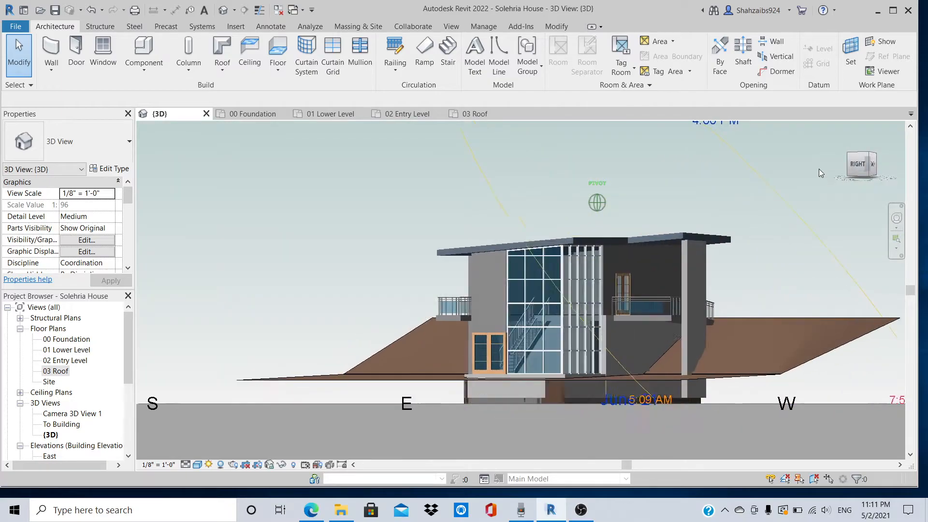
{"action": "mouse_move", "coordinate": [747, 178]}
{"action": "left_mouse_down"}
{"action": "mouse_move", "coordinate": [710, 194]}
{"action": "mouse_move", "coordinate": [690, 184]}
{"action": "mouse_move", "coordinate": [853, 228]}
{"action": "mouse_move", "coordinate": [69, 168]}
{"action": "mouse_move", "coordinate": [149, 203]}
{"action": "left_mouse_up"}
{"action": "mouse_move", "coordinate": [138, 186]}
{"action": "middle_mouse_down", "text": "shift"}
{"action": "mouse_move", "coordinate": [854, 184]}
{"action": "mouse_move", "coordinate": [755, 214]}
{"action": "mouse_move", "coordinate": [718, 200]}
{"action": "mouse_move", "coordinate": [741, 190]}
{"action": "mouse_move", "coordinate": [796, 197]}
{"action": "mouse_move", "coordinate": [843, 220]}
{"action": "mouse_move", "coordinate": [527, 193]}
{"action": "mouse_move", "coordinate": [167, 232]}
{"action": "mouse_move", "coordinate": [179, 222]}
{"action": "mouse_move", "coordinate": [169, 207]}
{"action": "mouse_move", "coordinate": [152, 215]}
{"action": "mouse_move", "coordinate": [883, 228]}
{"action": "mouse_move", "coordinate": [834, 246]}
{"action": "mouse_move", "coordinate": [710, 235]}
{"action": "mouse_move", "coordinate": [611, 258]}
{"action": "mouse_move", "coordinate": [567, 249]}
{"action": "middle_mouse_up", "text": "shift"}
{"action": "mouse_move", "coordinate": [498, 242]}
{"action": "middle_mouse_down", "text": "shift"}
{"action": "mouse_move", "coordinate": [482, 241]}
{"action": "mouse_move", "coordinate": [643, 270]}
{"action": "mouse_move", "coordinate": [723, 270]}
{"action": "mouse_move", "coordinate": [565, 275]}
{"action": "mouse_move", "coordinate": [577, 256]}
{"action": "mouse_move", "coordinate": [615, 253]}
{"action": "mouse_move", "coordinate": [570, 268]}
{"action": "mouse_move", "coordinate": [511, 263]}
{"action": "mouse_move", "coordinate": [562, 283]}
{"action": "mouse_move", "coordinate": [561, 297]}
{"action": "mouse_move", "coordinate": [653, 311]}
{"action": "mouse_move", "coordinate": [722, 289]}
{"action": "mouse_move", "coordinate": [808, 292]}
{"action": "mouse_move", "coordinate": [890, 318]}
{"action": "mouse_move", "coordinate": [726, 305]}
{"action": "mouse_move", "coordinate": [577, 269]}
{"action": "mouse_move", "coordinate": [482, 282]}
{"action": "mouse_move", "coordinate": [416, 310]}
{"action": "mouse_move", "coordinate": [363, 287]}
{"action": "mouse_move", "coordinate": [474, 321]}
{"action": "mouse_move", "coordinate": [578, 331]}
{"action": "mouse_move", "coordinate": [743, 333]}
{"action": "mouse_move", "coordinate": [756, 303]}
{"action": "mouse_move", "coordinate": [628, 282]}
{"action": "mouse_move", "coordinate": [501, 289]}
{"action": "mouse_move", "coordinate": [550, 264]}
{"action": "mouse_move", "coordinate": [621, 259]}
{"action": "mouse_move", "coordinate": [632, 239]}
{"action": "mouse_move", "coordinate": [626, 318]}
{"action": "mouse_move", "coordinate": [628, 310]}
{"action": "middle_mouse_up", "text": "shift"}
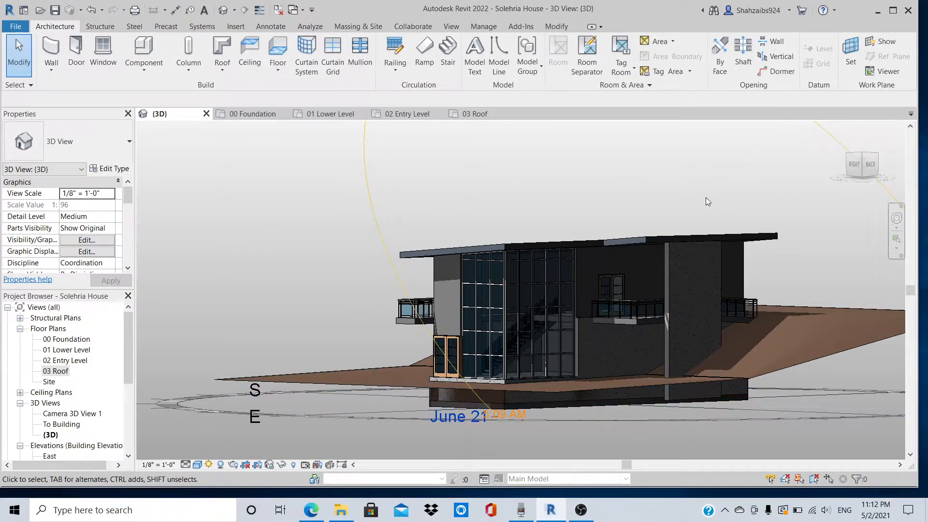
{"action": "scroll", "coordinate": [706, 202], "scroll_direction": "down", "scroll_amount": 2}
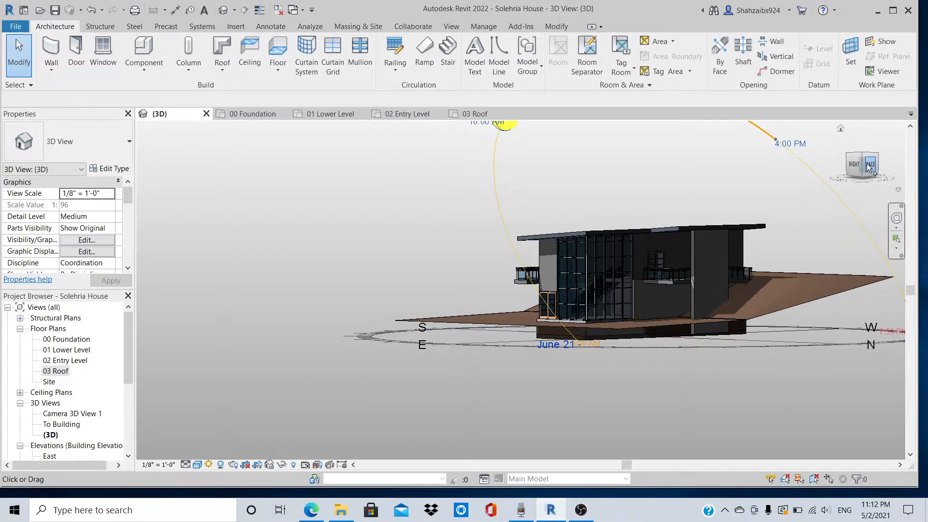
Examine the house model from its right and back sides, both at ground level and from above.
{"action": "mouse_move", "coordinate": [870, 166]}
{"action": "left_mouse_down"}
{"action": "mouse_move", "coordinate": [839, 190]}
{"action": "mouse_move", "coordinate": [706, 164]}
{"action": "mouse_move", "coordinate": [715, 219]}
{"action": "mouse_move", "coordinate": [811, 201]}
{"action": "mouse_move", "coordinate": [867, 164]}
{"action": "mouse_move", "coordinate": [905, 203]}
{"action": "mouse_move", "coordinate": [816, 219]}
{"action": "mouse_move", "coordinate": [765, 244]}
{"action": "mouse_move", "coordinate": [658, 226]}
{"action": "mouse_move", "coordinate": [588, 246]}
{"action": "mouse_move", "coordinate": [643, 254]}
{"action": "mouse_move", "coordinate": [692, 208]}
{"action": "mouse_move", "coordinate": [675, 231]}
{"action": "left_mouse_up"}
{"action": "middle_click_drag", "start_coordinate": [674, 227], "coordinate": [189, 204], "text": "shift"}
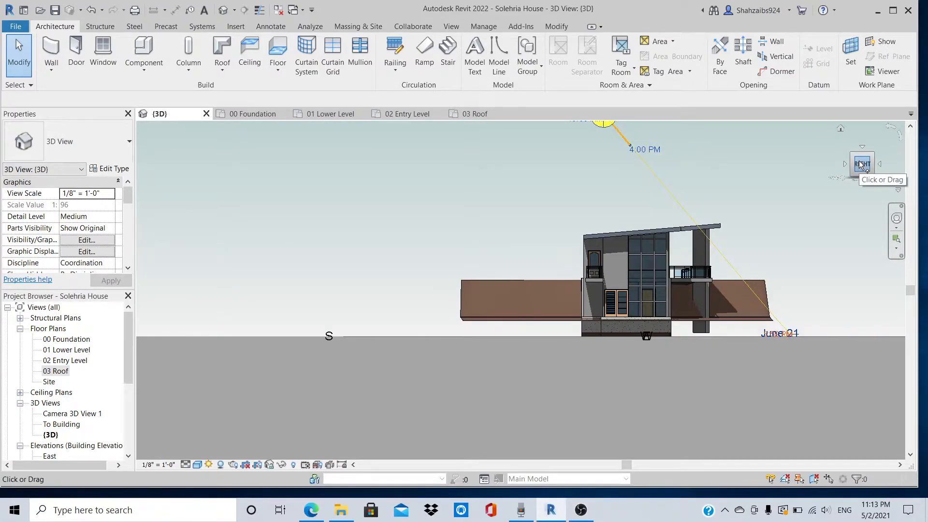
{"action": "mouse_move", "coordinate": [852, 172]}
{"action": "middle_mouse_down", "text": "shift"}
{"action": "mouse_move", "coordinate": [857, 179]}
{"action": "mouse_move", "coordinate": [765, 206]}
{"action": "middle_mouse_up", "text": "shift"}
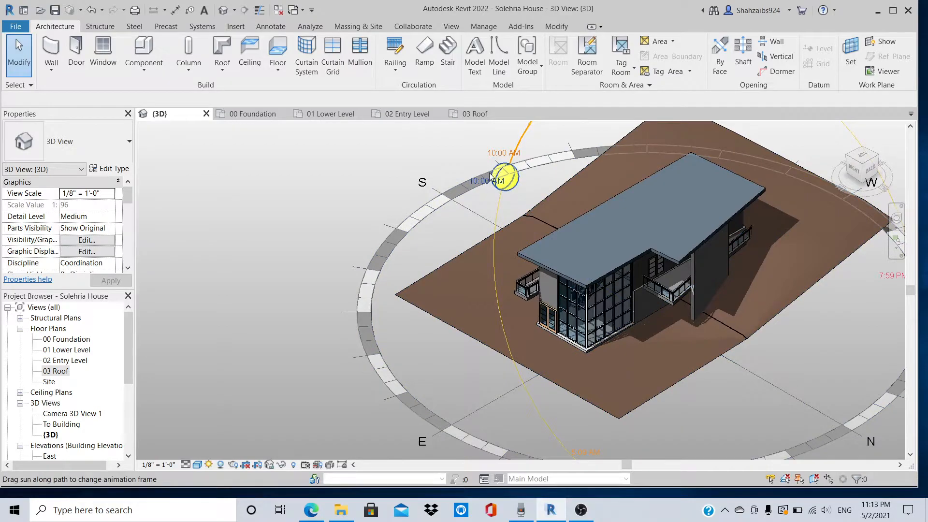
{"action": "left_click", "coordinate": [866, 175]}
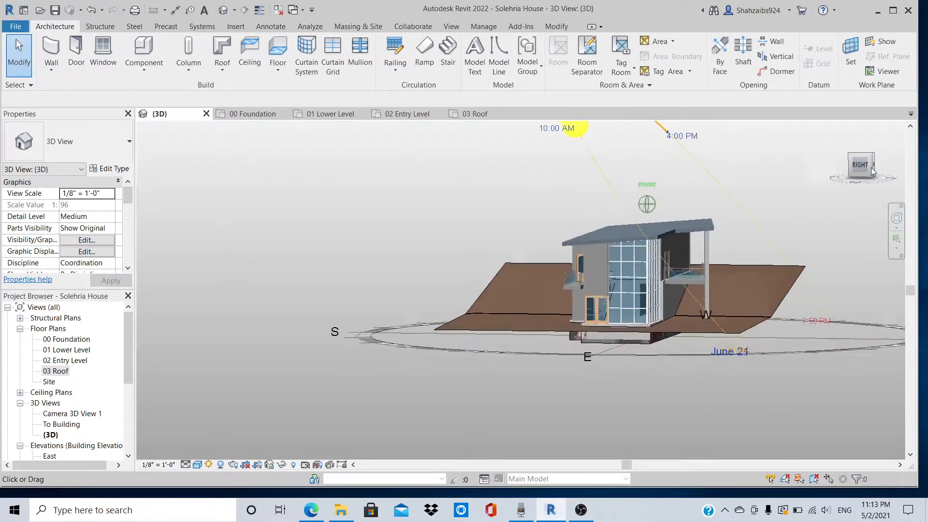
{"action": "left_click_drag", "start_coordinate": [872, 168], "coordinate": [770, 256]}
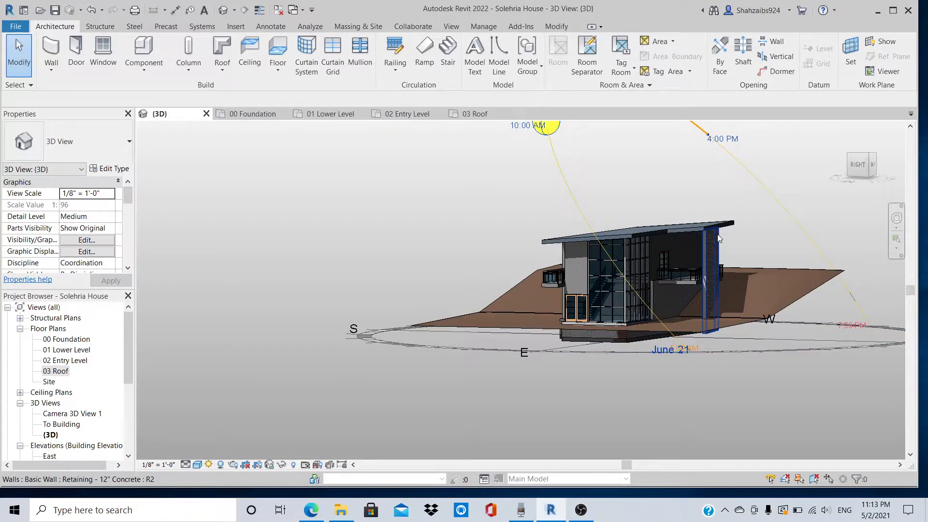
{"action": "left_click_drag", "start_coordinate": [860, 163], "coordinate": [721, 152]}
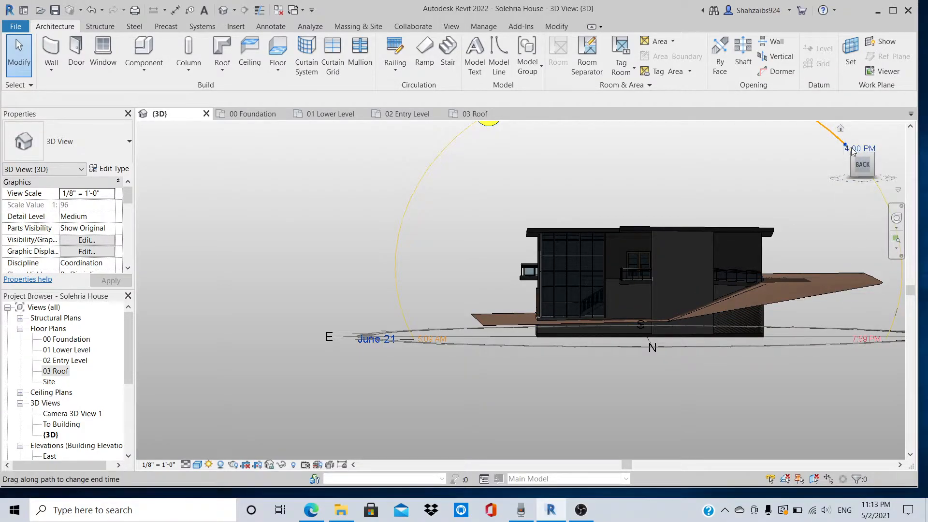
{"action": "left_click", "coordinate": [863, 165]}
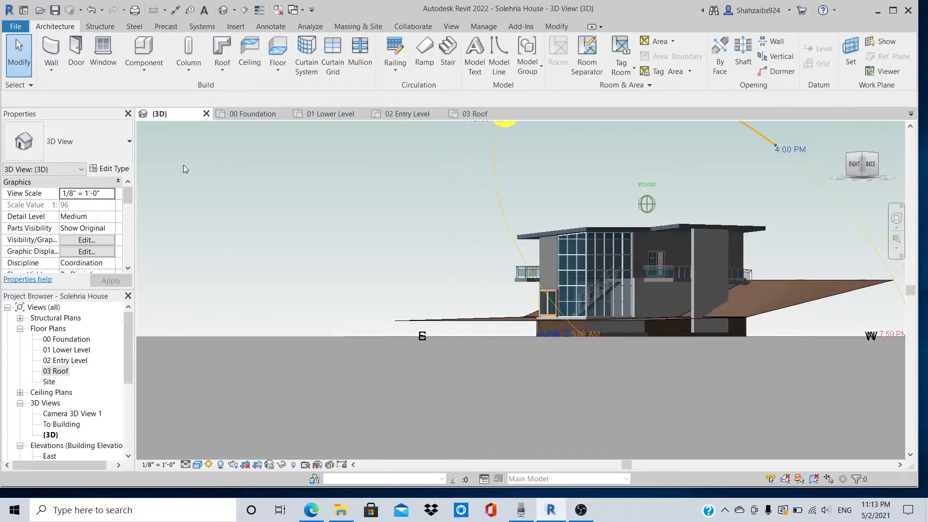
{"action": "mouse_move", "coordinate": [187, 170]}
{"action": "middle_mouse_down", "text": "shift"}
{"action": "mouse_move", "coordinate": [178, 188]}
{"action": "mouse_move", "coordinate": [206, 212]}
{"action": "mouse_move", "coordinate": [273, 170]}
{"action": "mouse_move", "coordinate": [491, 231]}
{"action": "mouse_move", "coordinate": [371, 193]}
{"action": "mouse_move", "coordinate": [350, 166]}
{"action": "mouse_move", "coordinate": [167, 218]}
{"action": "mouse_move", "coordinate": [147, 214]}
{"action": "mouse_move", "coordinate": [840, 200]}
{"action": "mouse_move", "coordinate": [864, 164]}
{"action": "middle_mouse_up", "text": "shift"}
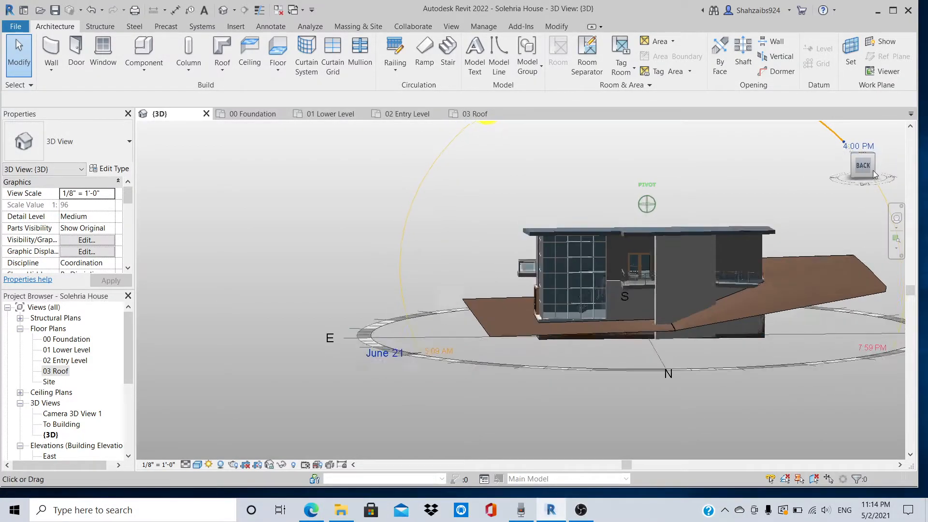
{"action": "left_click", "coordinate": [874, 174]}
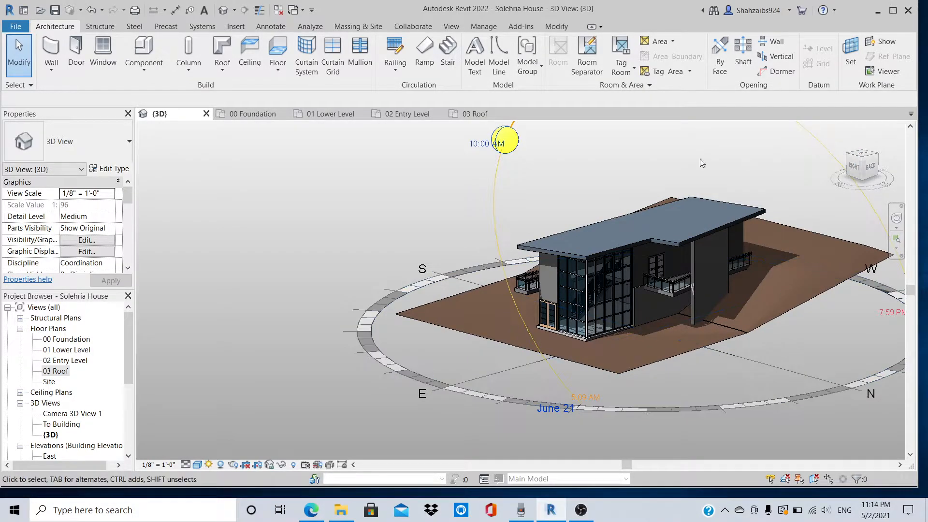
Open the North building elevation and dismiss the project save reminder without saving.
{"action": "left_click", "coordinate": [60, 330]}
{"action": "double_click", "coordinate": [60, 330]}
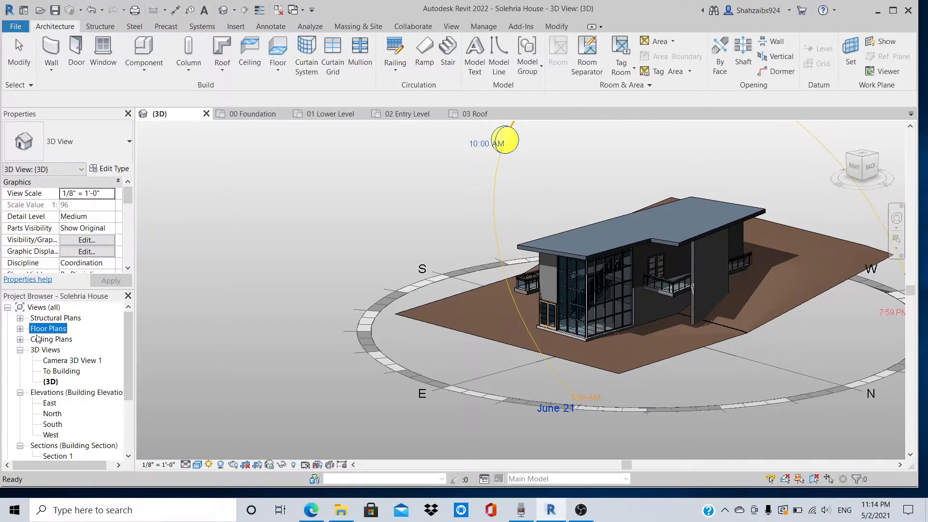
{"action": "left_click", "coordinate": [21, 329]}
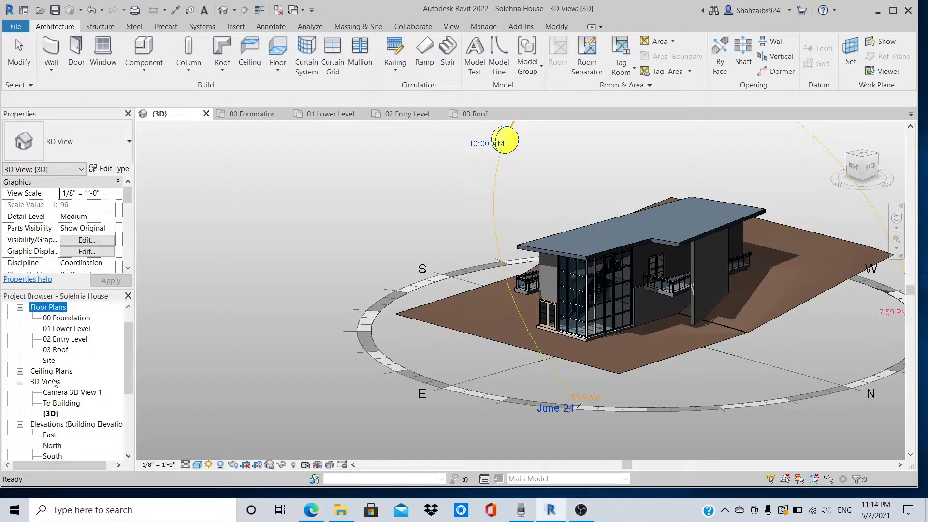
{"action": "scroll", "coordinate": [63, 375], "scroll_direction": "down", "scroll_amount": 2}
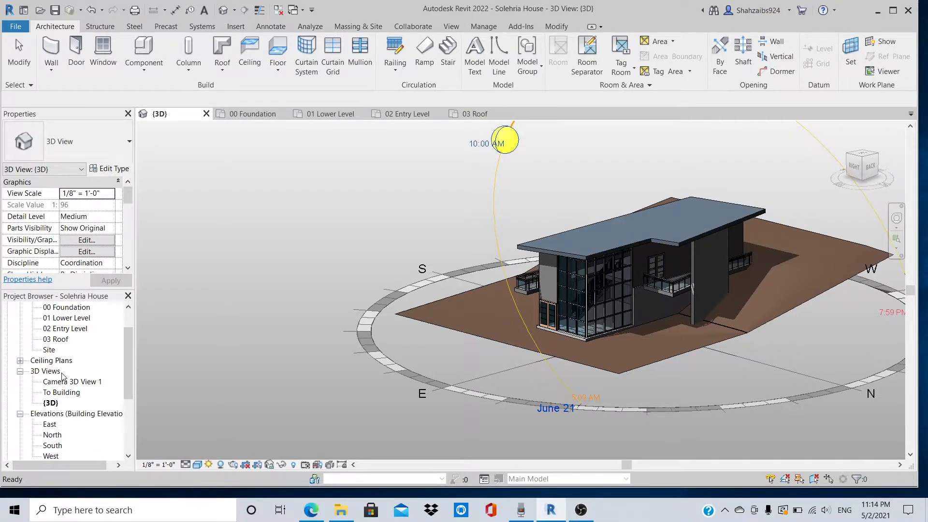
{"action": "left_click", "coordinate": [51, 404]}
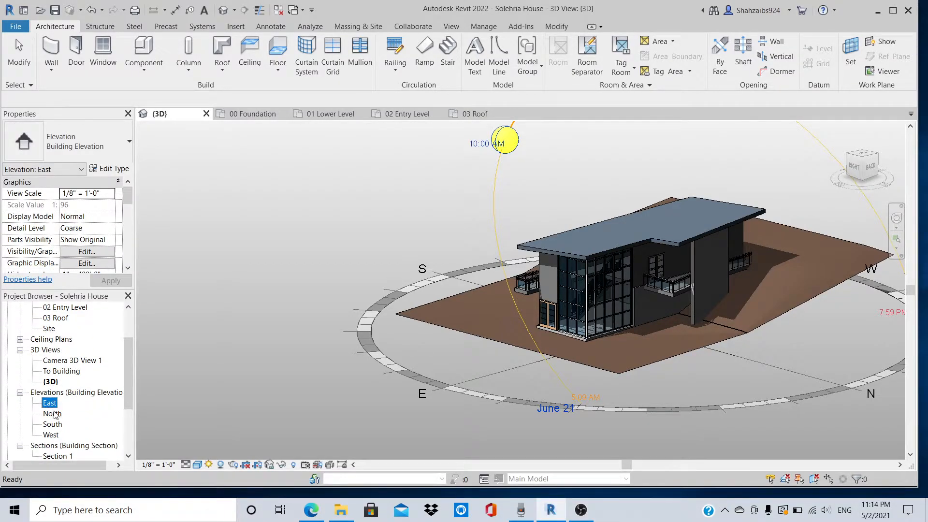
{"action": "double_click", "coordinate": [52, 413]}
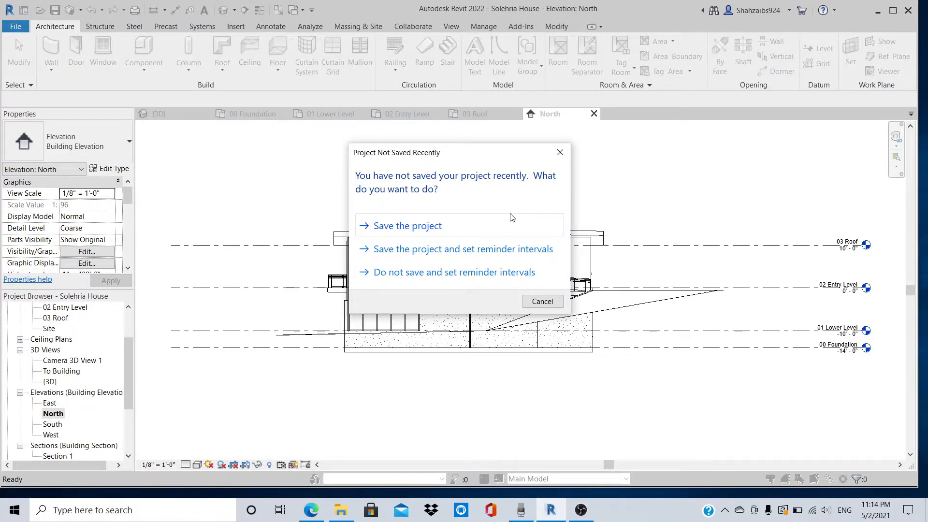
{"action": "left_click", "coordinate": [560, 153]}
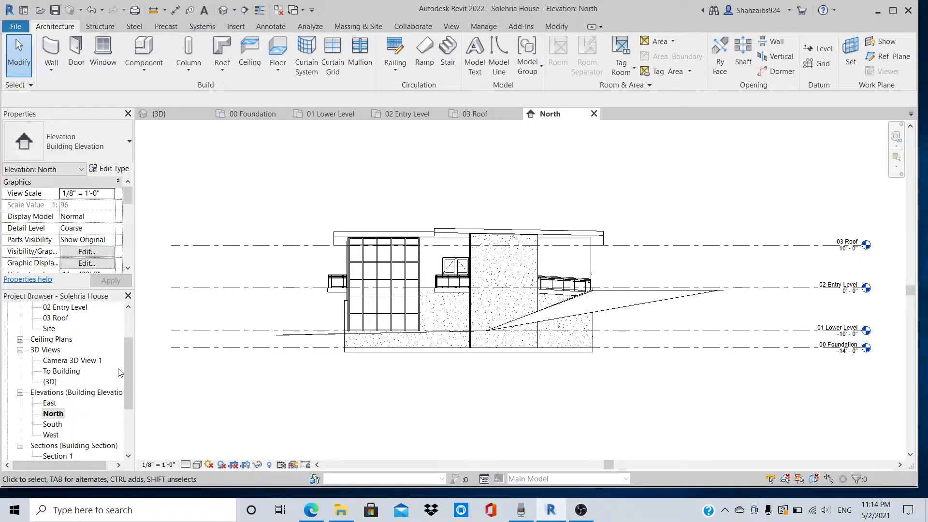
Open the 01 Lower Level floor plan and look through the project's listed views, schedules, sheets and families.
{"action": "left_click_drag", "start_coordinate": [130, 372], "coordinate": [132, 351]}
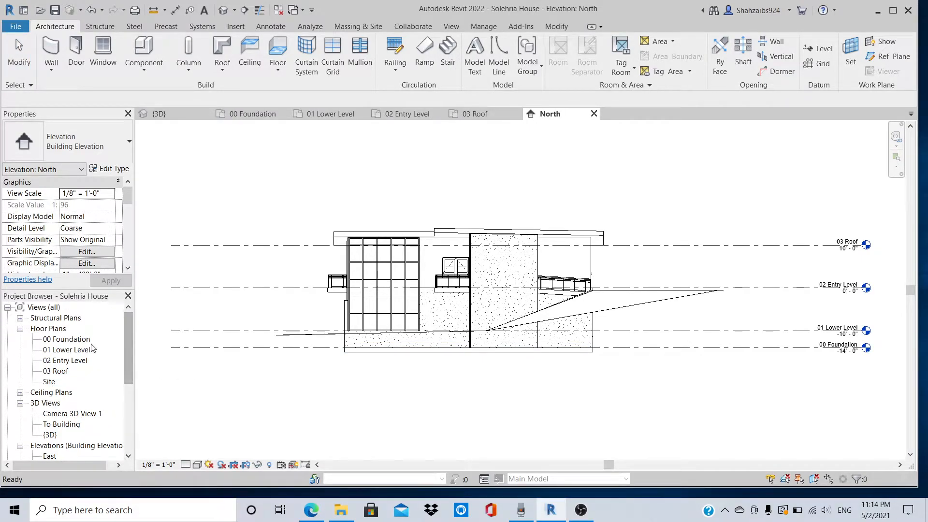
{"action": "double_click", "coordinate": [74, 350]}
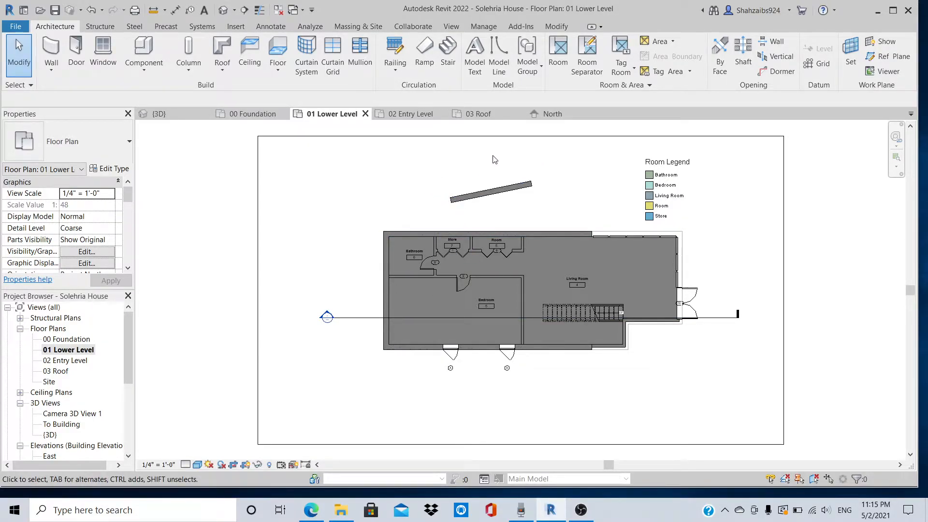
{"action": "scroll", "coordinate": [80, 384], "scroll_direction": "down", "scroll_amount": 5}
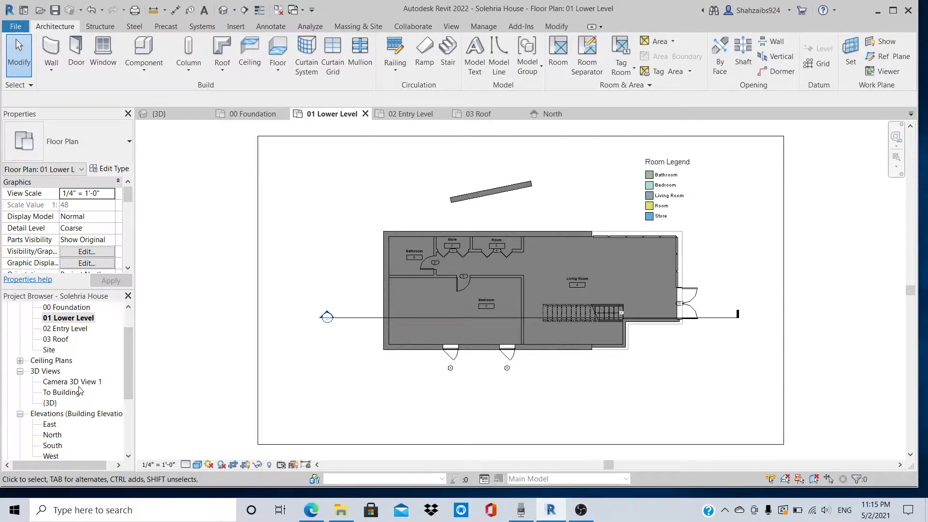
{"action": "scroll", "coordinate": [80, 383], "scroll_direction": "down", "scroll_amount": 1}
{"action": "scroll", "coordinate": [81, 383], "scroll_direction": "up", "scroll_amount": 5}
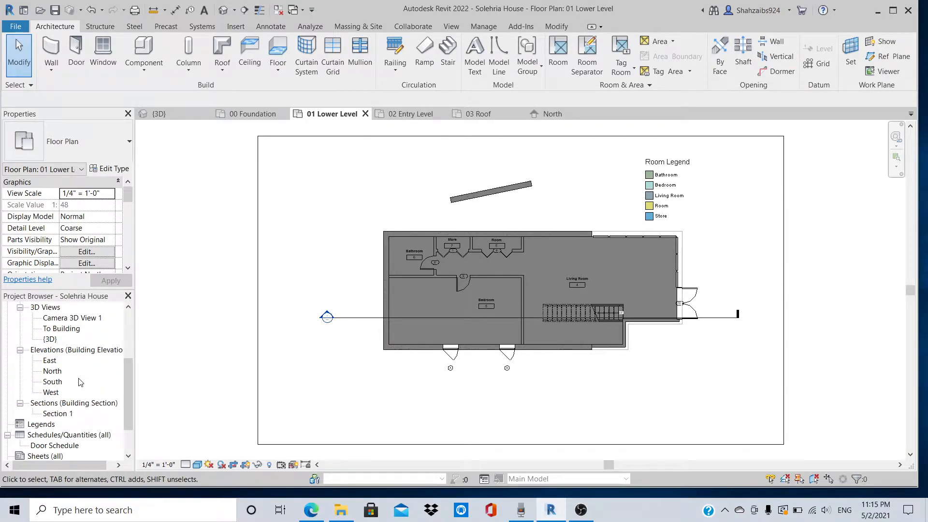
{"action": "scroll", "coordinate": [81, 383], "scroll_direction": "up", "scroll_amount": 1}
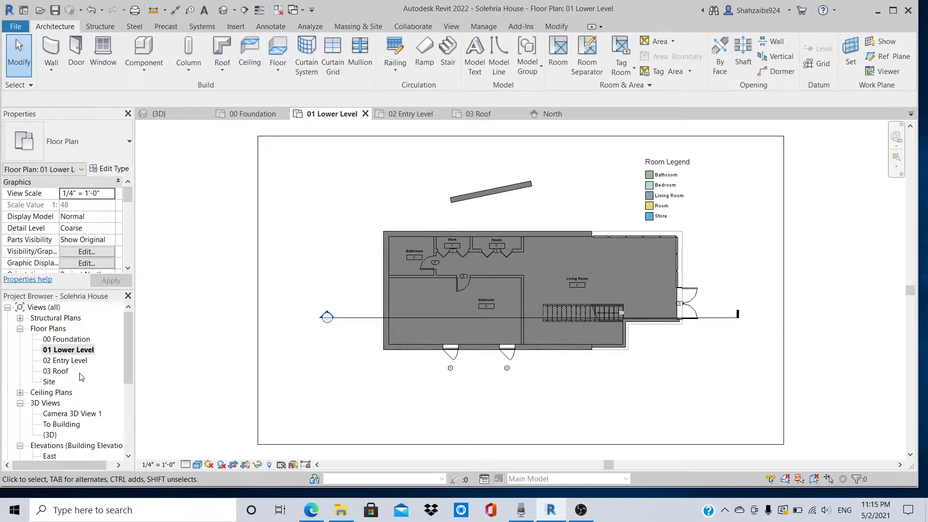
{"action": "scroll", "coordinate": [82, 376], "scroll_direction": "down", "scroll_amount": 5}
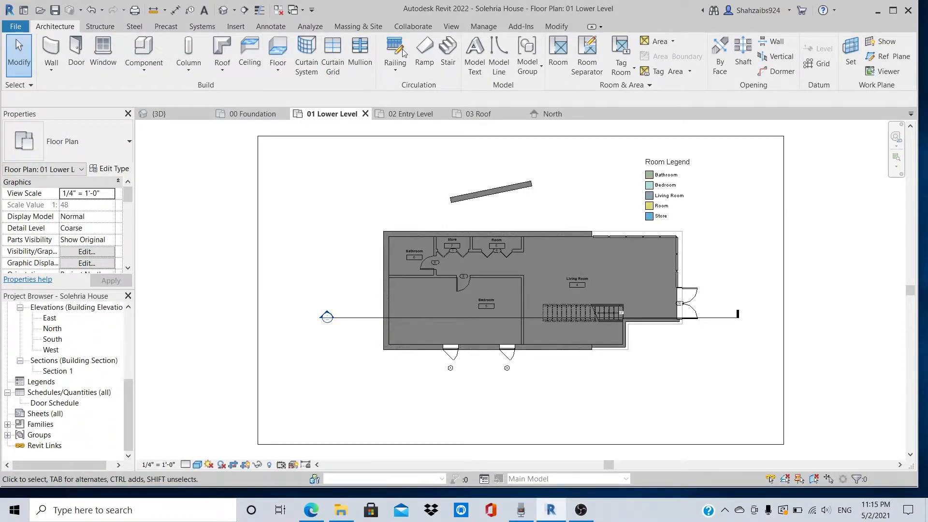
Look through the structure, steel, precast, systems, annotation, analysis, collaboration and massing and site tools.
{"action": "left_click", "coordinate": [101, 27]}
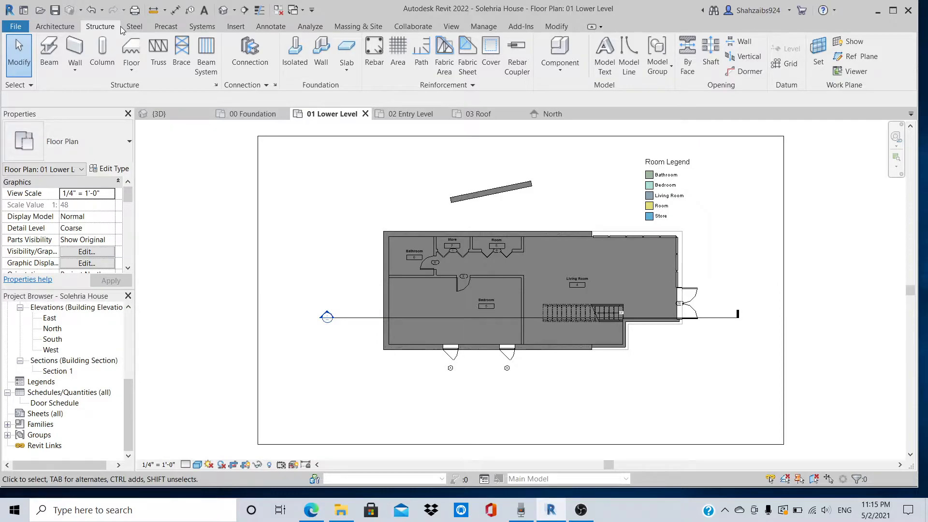
{"action": "left_click", "coordinate": [140, 27]}
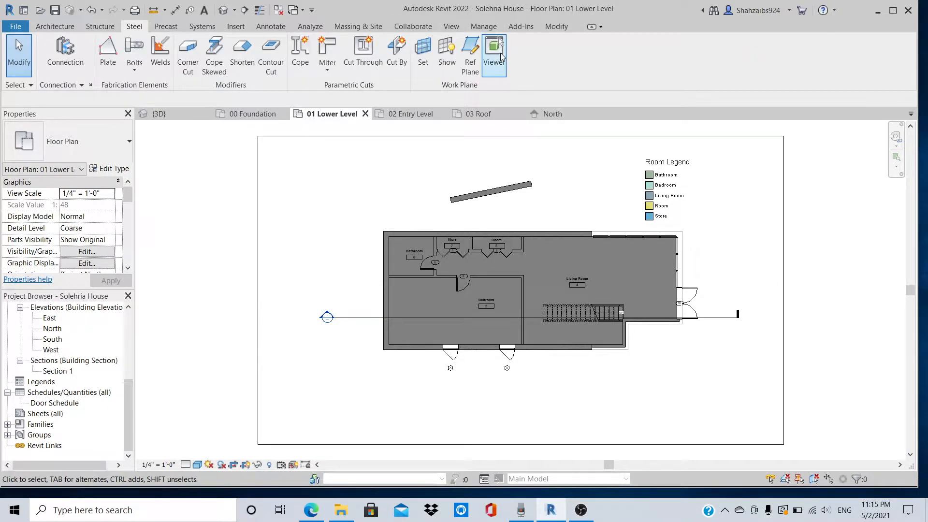
{"action": "left_click", "coordinate": [166, 27]}
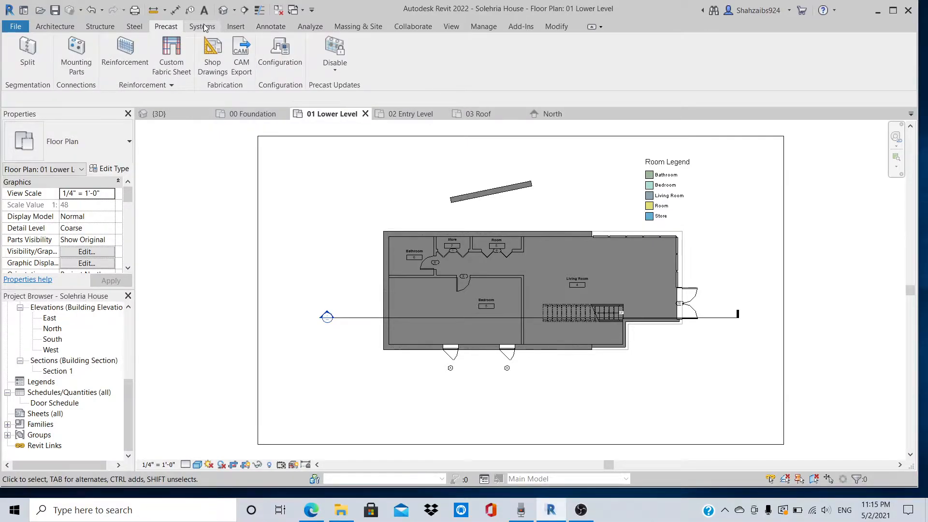
{"action": "left_click", "coordinate": [203, 27]}
{"action": "left_click", "coordinate": [269, 26]}
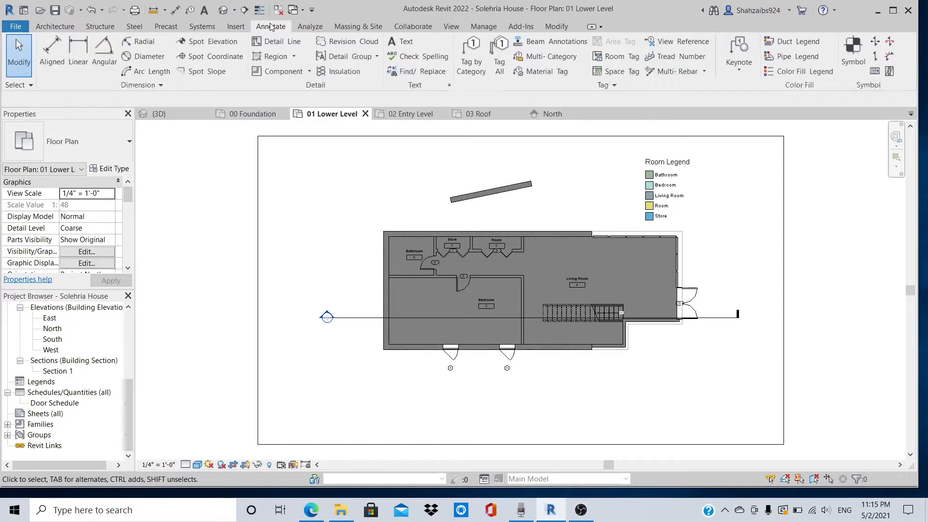
{"action": "left_click", "coordinate": [311, 27]}
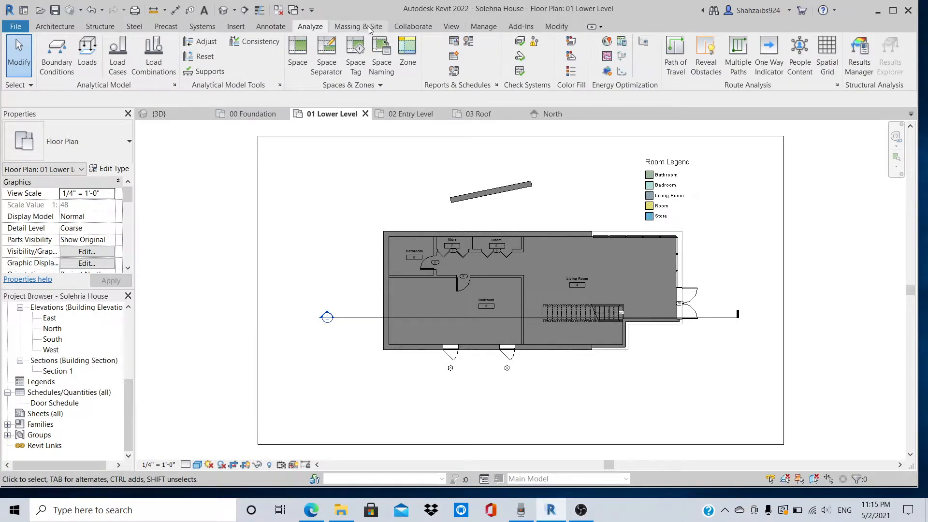
{"action": "left_click", "coordinate": [410, 27]}
{"action": "left_click", "coordinate": [375, 27]}
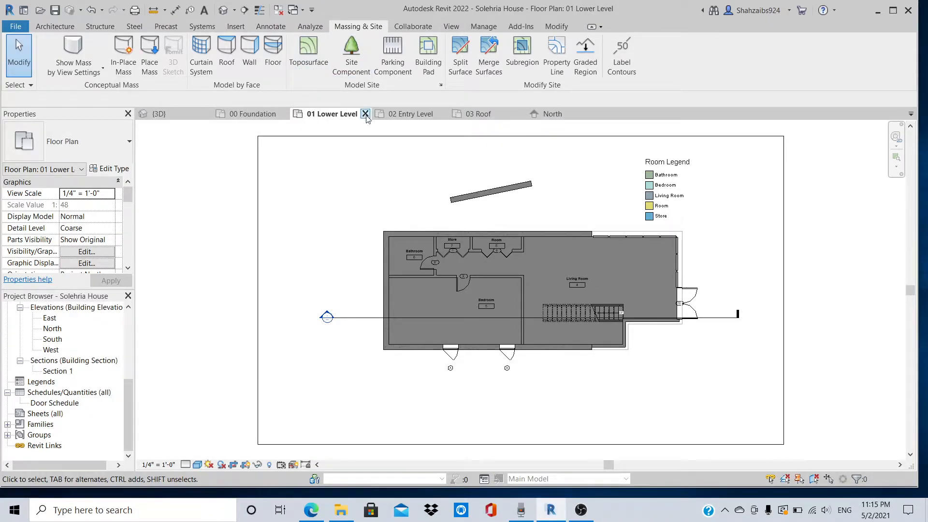
Return to the {3D} view and look over the collaboration and view creation tools.
{"action": "left_click", "coordinate": [186, 115]}
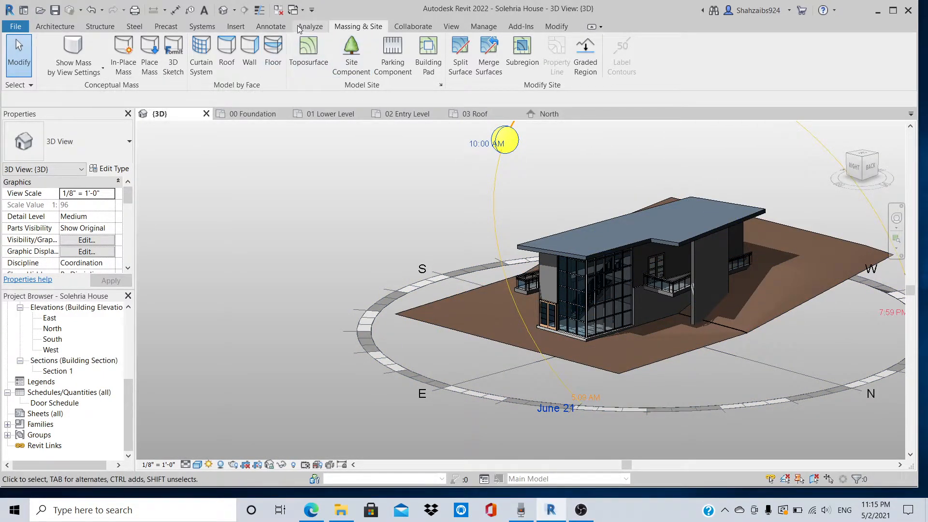
{"action": "left_click", "coordinate": [408, 27]}
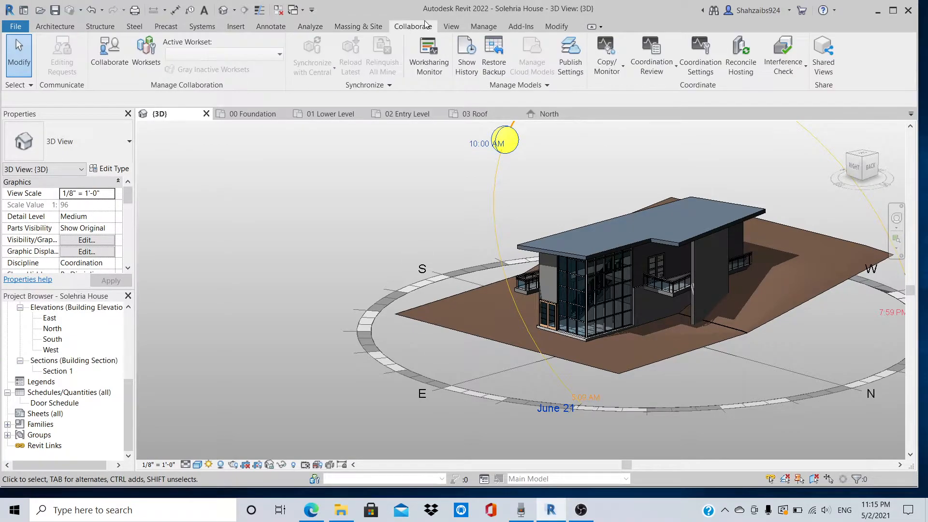
{"action": "left_click", "coordinate": [453, 26]}
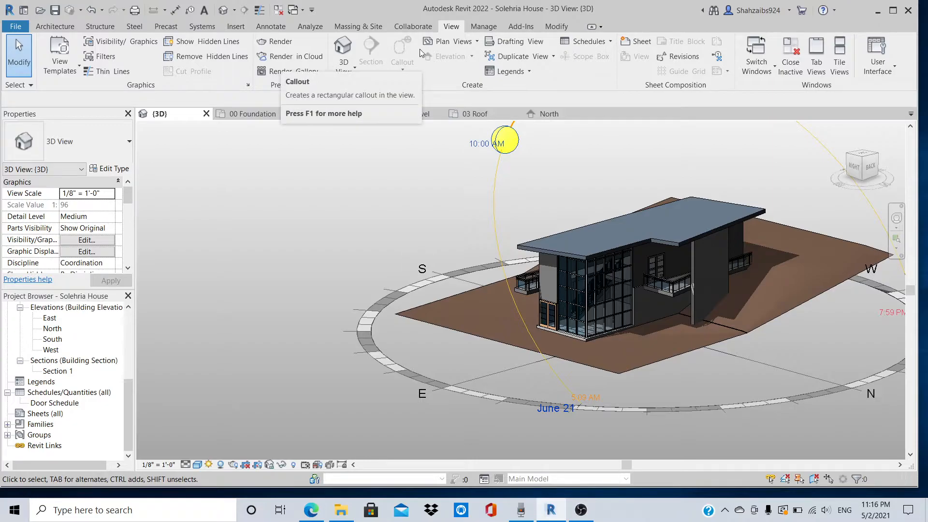
Place a perspective camera on the 01 Lower Level plan, outside the house beside the room legend, aimed diagonally across the living room, with a 5' 6" offset.
{"action": "left_click", "coordinate": [344, 68]}
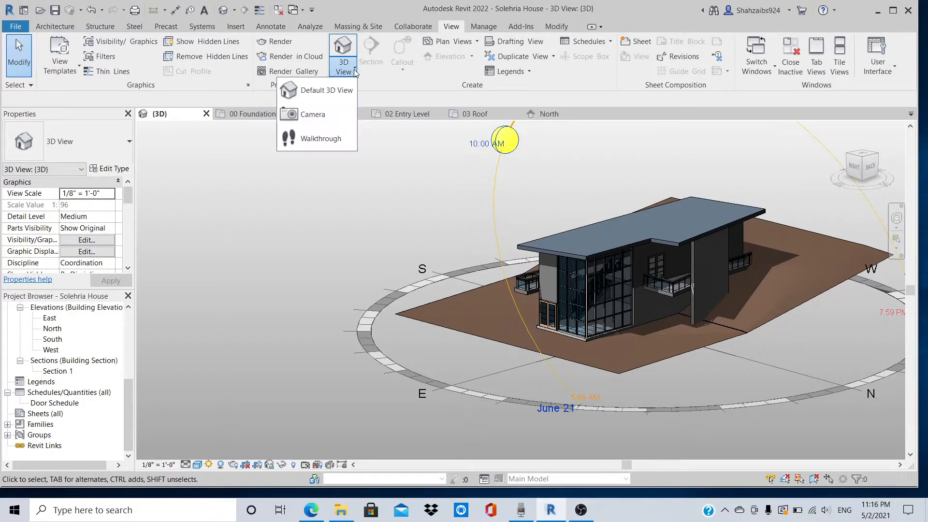
{"action": "left_click", "coordinate": [344, 118]}
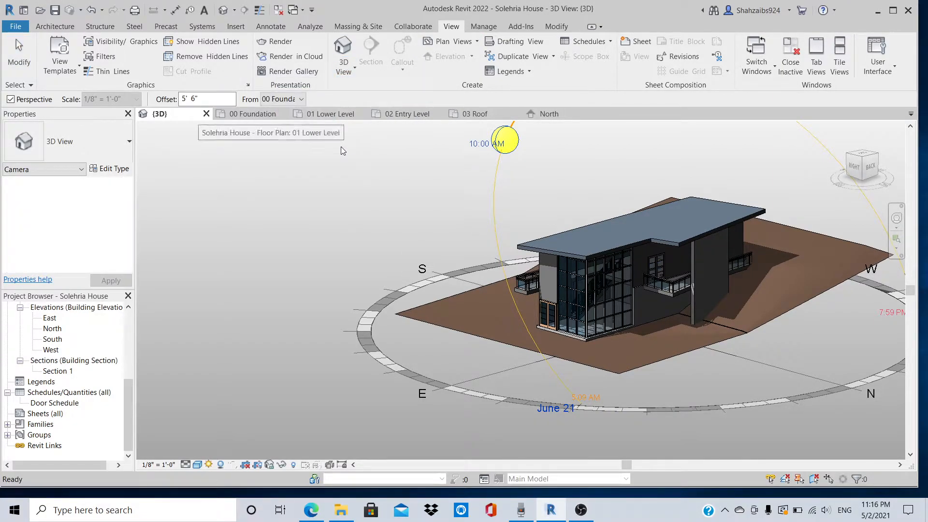
{"action": "left_click_drag", "start_coordinate": [129, 398], "coordinate": [131, 332]}
{"action": "left_click", "coordinate": [77, 349]}
{"action": "double_click", "coordinate": [78, 349]}
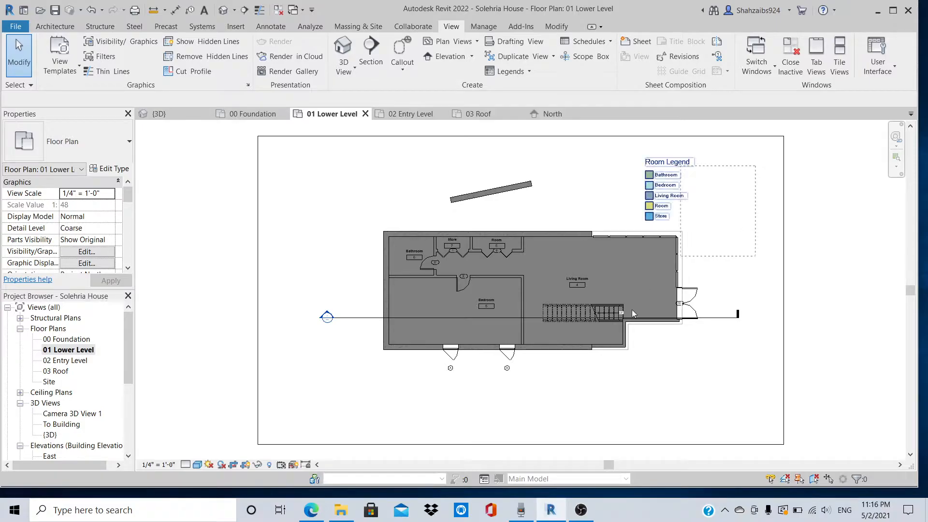
{"action": "left_click", "coordinate": [351, 70]}
{"action": "left_click", "coordinate": [292, 114]}
{"action": "left_click", "coordinate": [732, 168]}
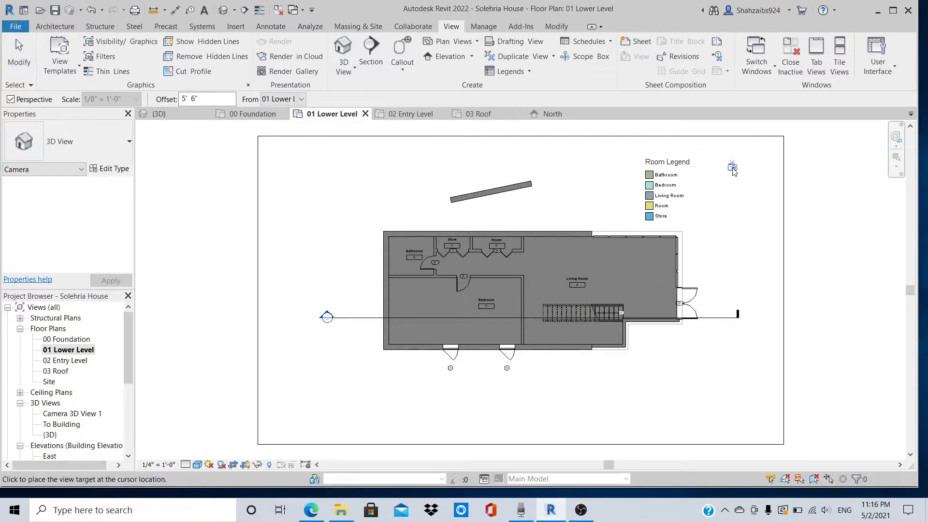
{"action": "left_click", "coordinate": [514, 366]}
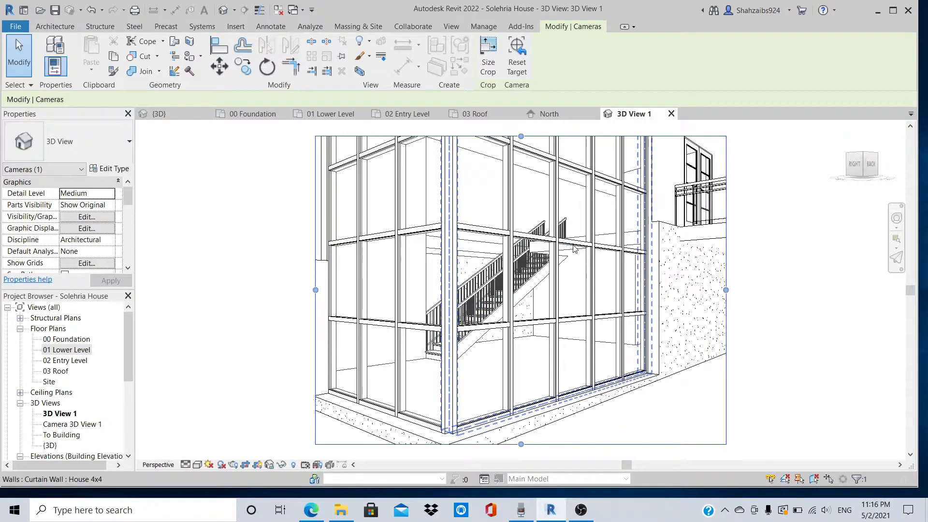
Extend the upper edge of the new camera view's crop region to include more of the curtain wall.
{"action": "scroll", "coordinate": [556, 242], "scroll_direction": "down", "scroll_amount": 3}
{"action": "left_click_drag", "start_coordinate": [536, 168], "coordinate": [536, 131]}
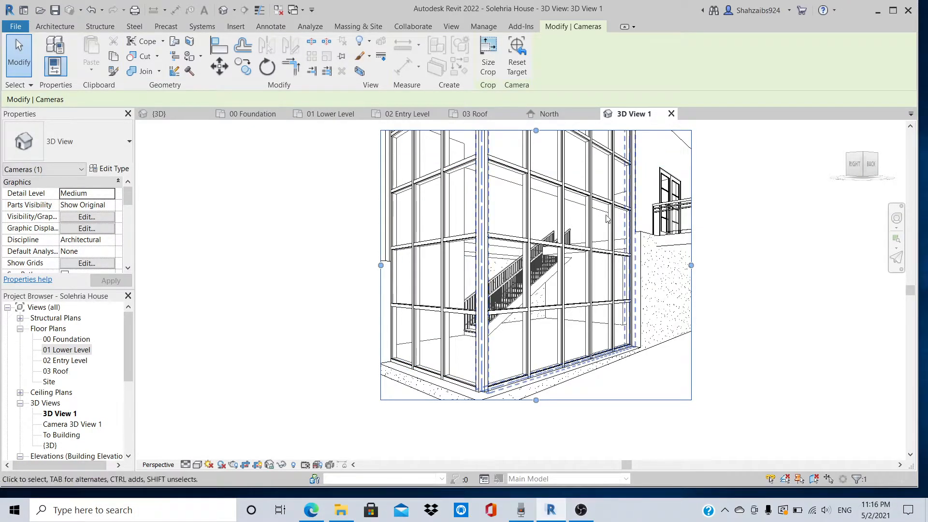
Move the 3D View 1 crop region downward to include more of the ground in front of the curtain wall.
{"action": "left_click", "coordinate": [668, 203]}
{"action": "left_click", "coordinate": [660, 385]}
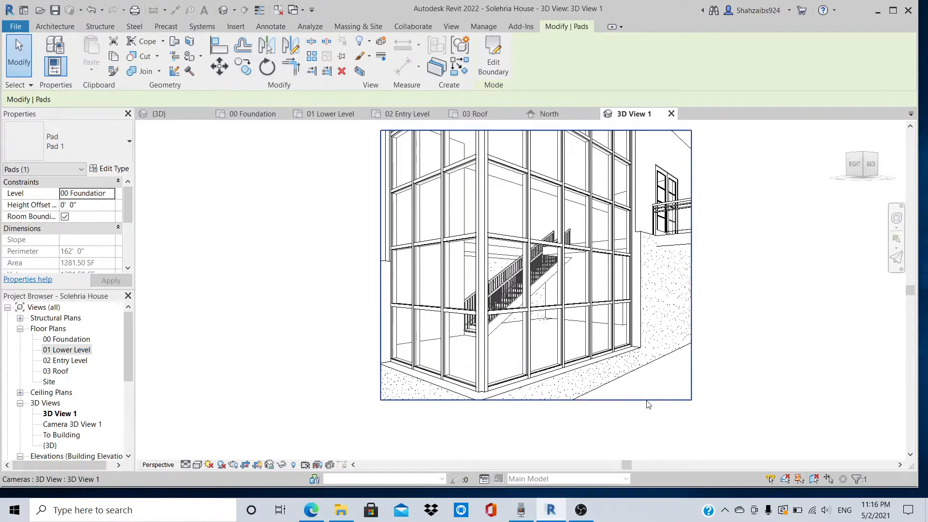
{"action": "left_click", "coordinate": [640, 400]}
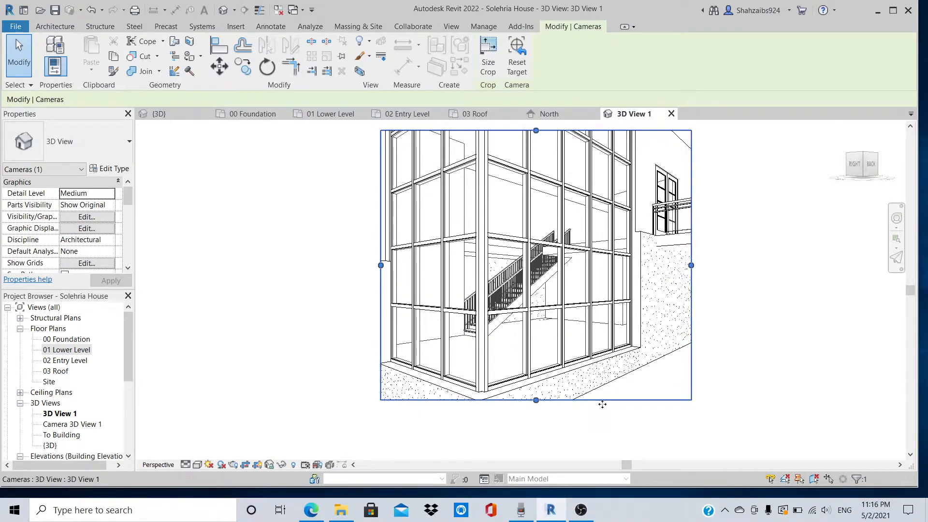
{"action": "left_click_drag", "start_coordinate": [604, 404], "coordinate": [620, 435]}
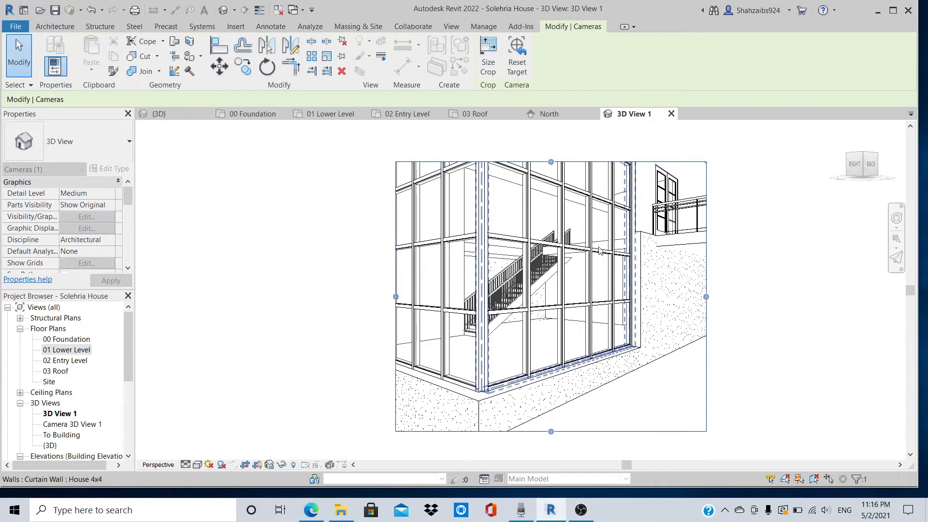
Extend the crop region's upper edge and both side edges to include the balconies on either side of the curtain wall.
{"action": "left_click_drag", "start_coordinate": [552, 163], "coordinate": [571, 121]}
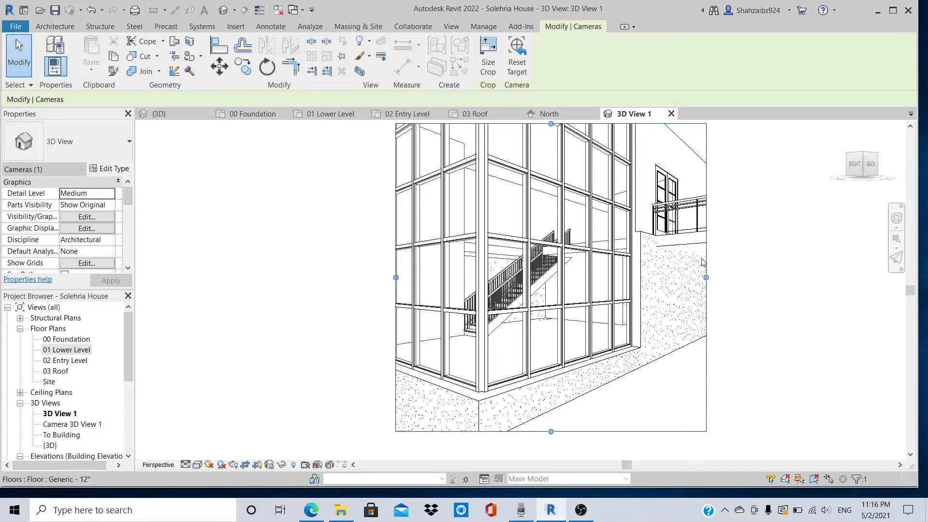
{"action": "left_click_drag", "start_coordinate": [707, 277], "coordinate": [872, 278]}
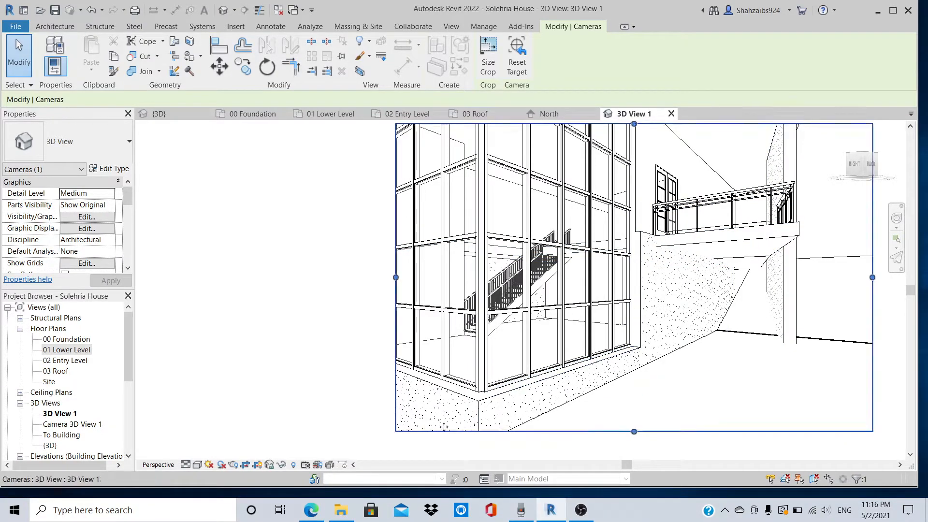
{"action": "left_click_drag", "start_coordinate": [396, 279], "coordinate": [246, 279]}
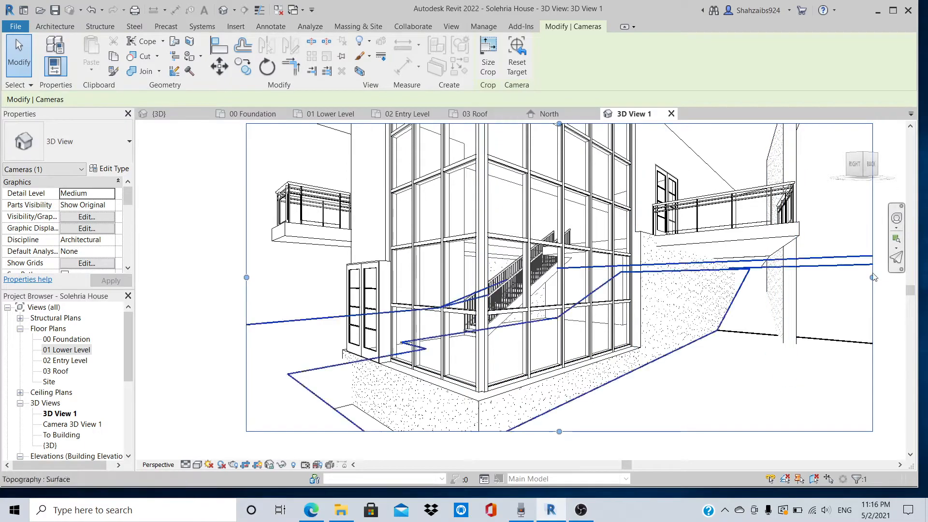
Extend the crop region's upper edge in stages to take in the top of the curtain wall and the roof overhang.
{"action": "left_click_drag", "start_coordinate": [912, 293], "coordinate": [912, 265]}
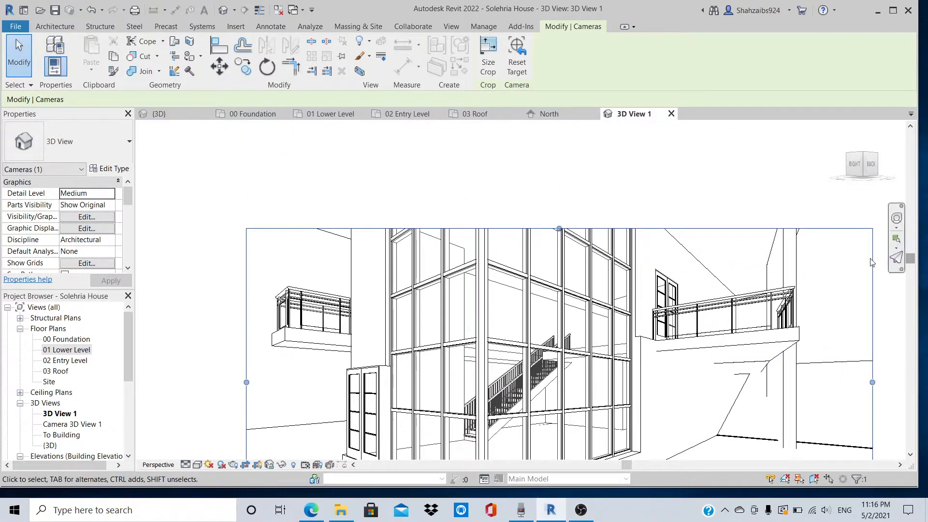
{"action": "left_click_drag", "start_coordinate": [559, 229], "coordinate": [556, 130]}
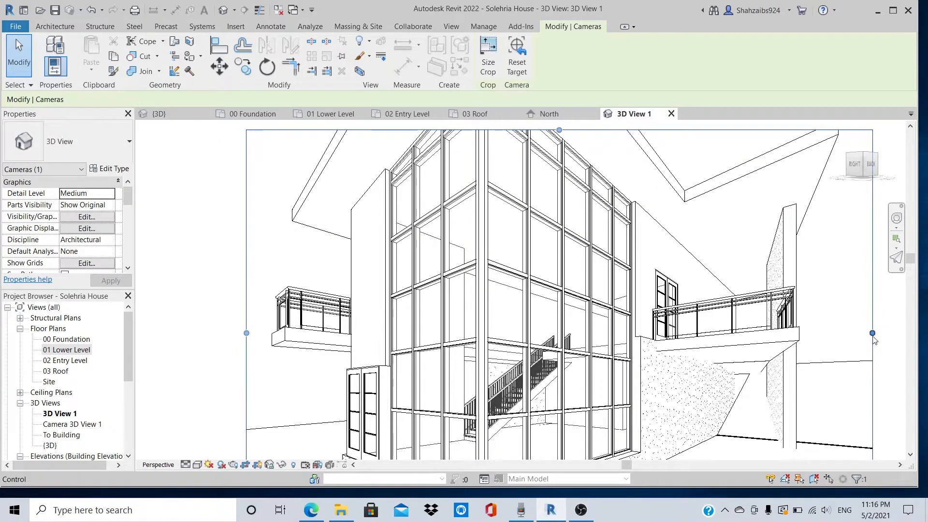
{"action": "left_click_drag", "start_coordinate": [913, 265], "coordinate": [912, 237]}
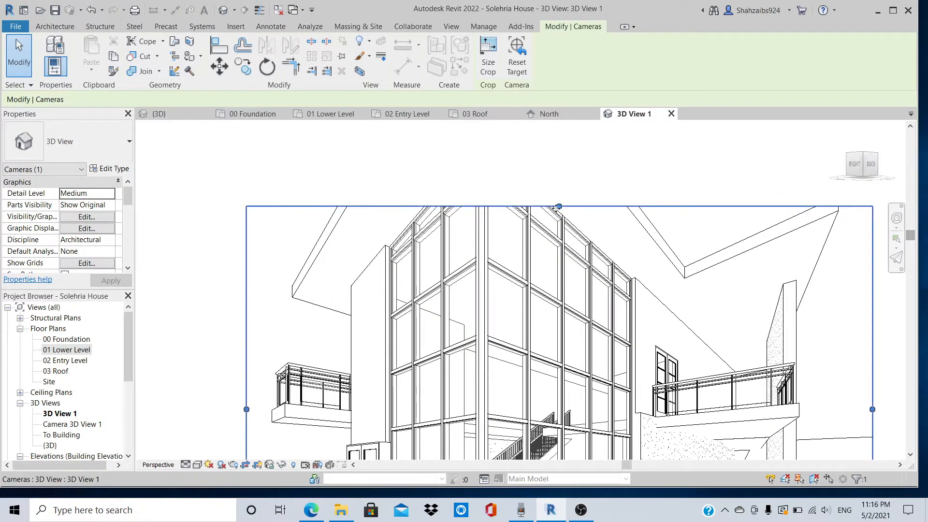
{"action": "left_click_drag", "start_coordinate": [559, 207], "coordinate": [559, 130]}
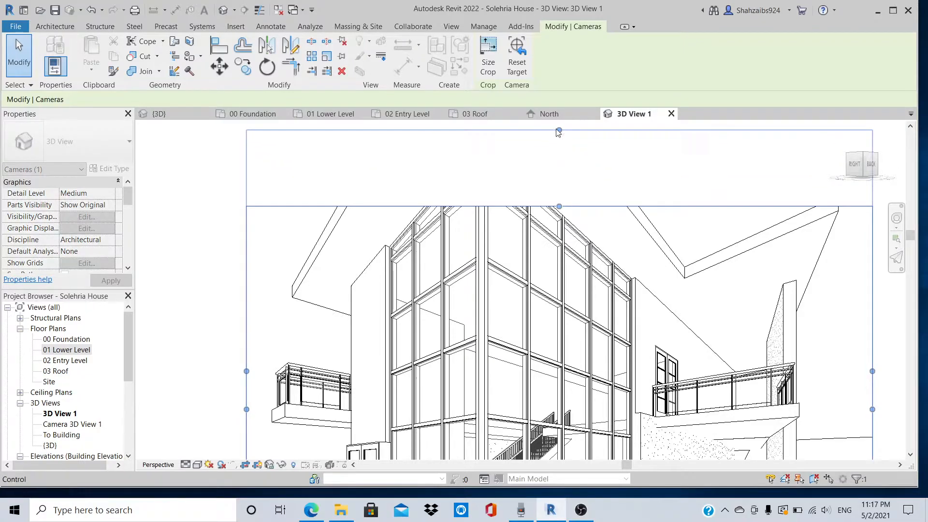
{"action": "left_click_drag", "start_coordinate": [911, 236], "coordinate": [911, 208]}
{"action": "left_click_drag", "start_coordinate": [594, 227], "coordinate": [595, 138]}
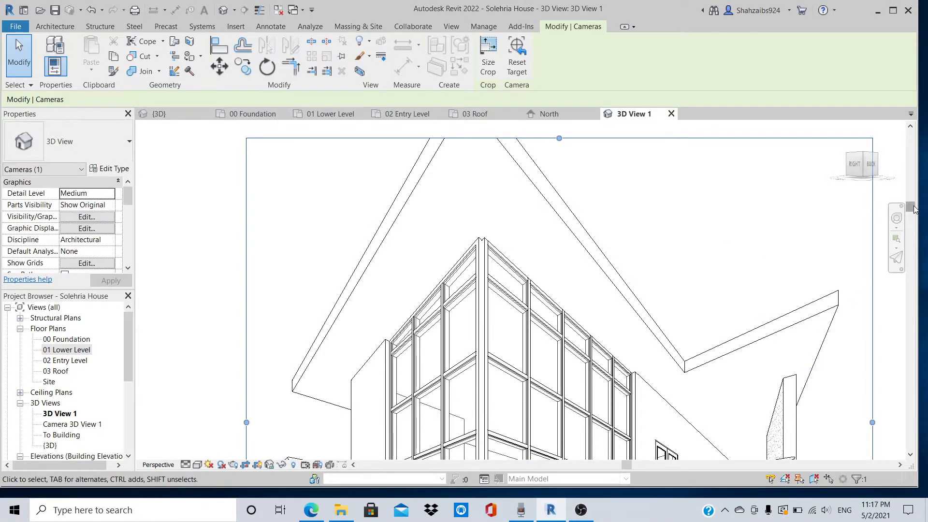
{"action": "left_click_drag", "start_coordinate": [910, 207], "coordinate": [923, 294]}
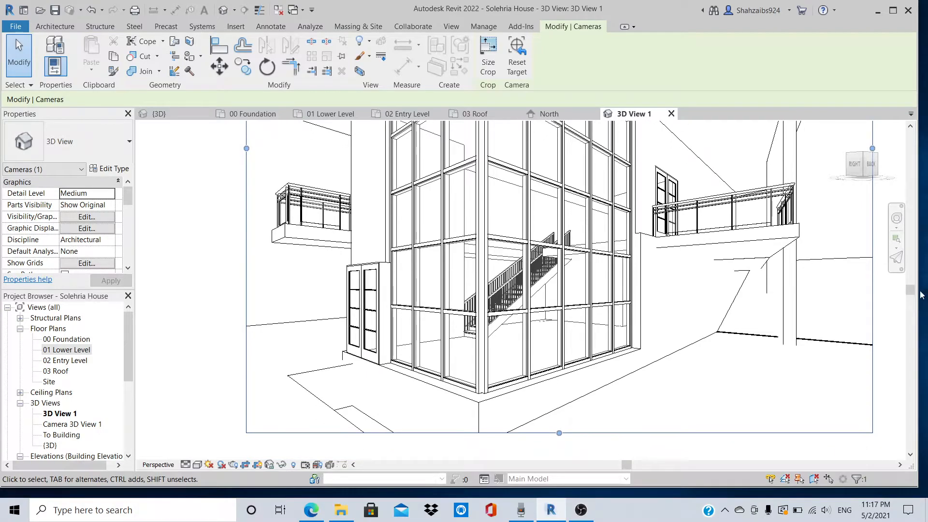
Compare the new camera view with Camera 3D View 1, and delete the 3D View 1 view from the project.
{"action": "left_click", "coordinate": [71, 425]}
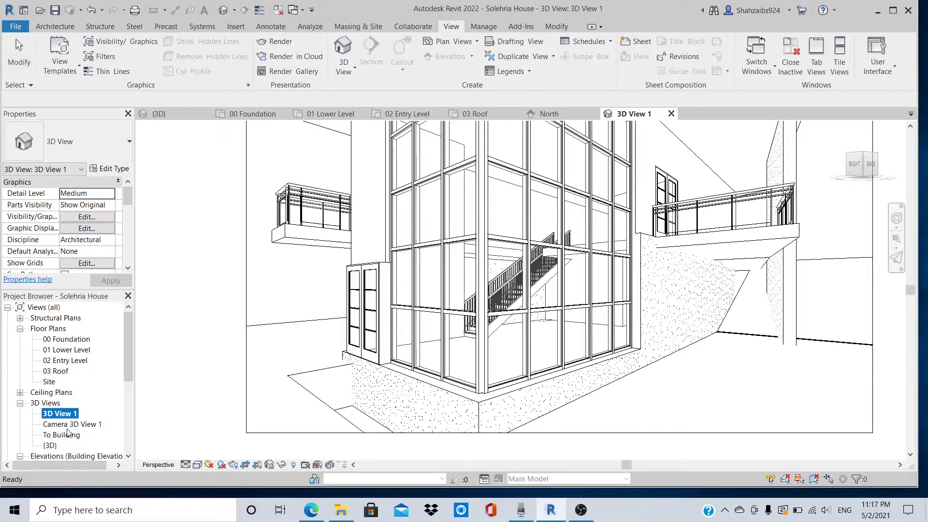
{"action": "left_click", "coordinate": [50, 406]}
{"action": "double_click", "coordinate": [73, 425]}
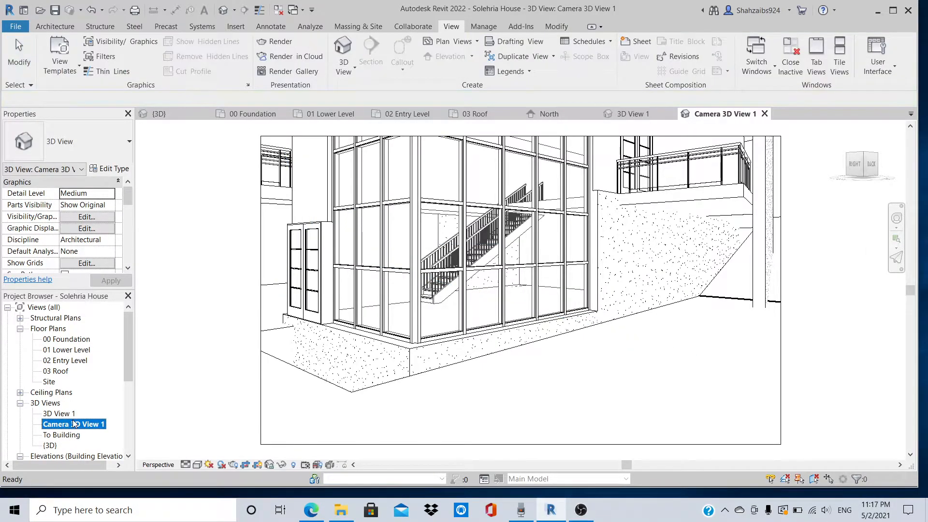
{"action": "double_click", "coordinate": [73, 414]}
{"action": "right_click", "coordinate": [72, 414]}
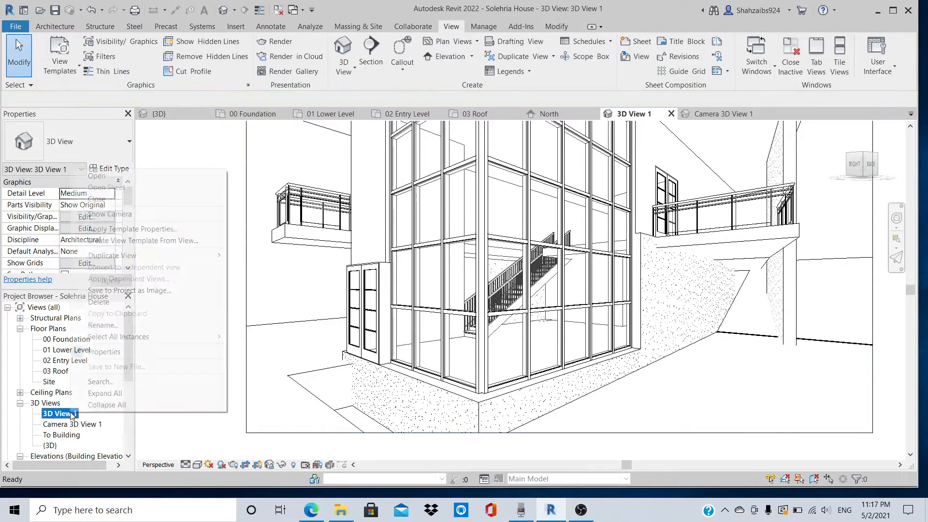
{"action": "left_click", "coordinate": [118, 304]}
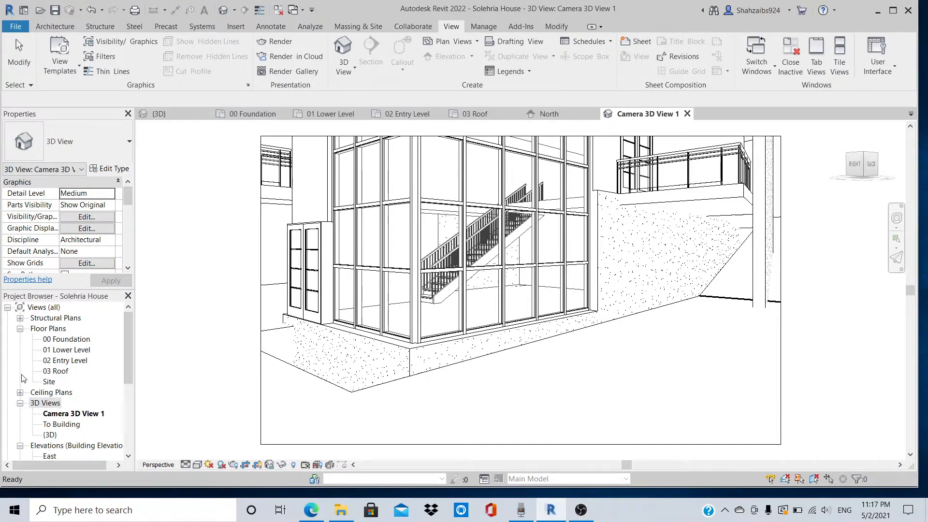
Open the 03 Roof floor plan and look over the available roof creation methods.
{"action": "double_click", "coordinate": [57, 373]}
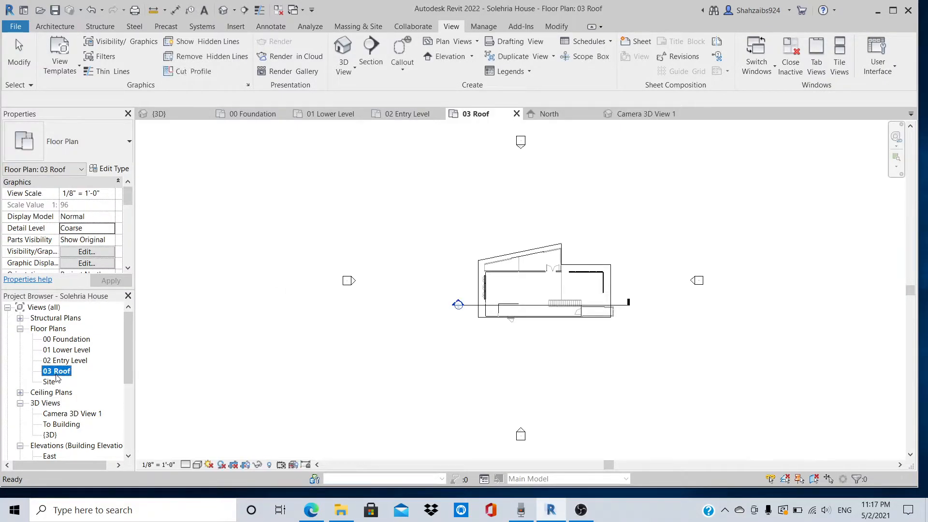
{"action": "left_click", "coordinate": [54, 26]}
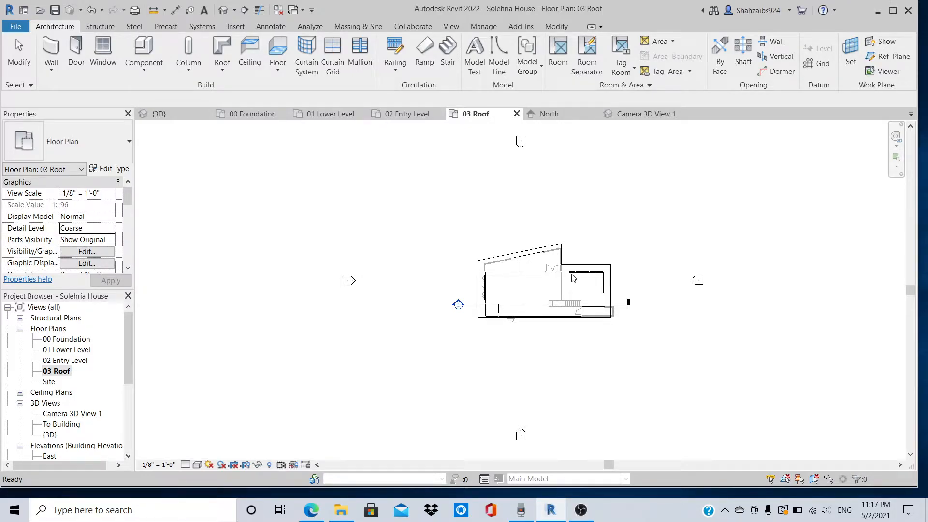
{"action": "scroll", "coordinate": [573, 277], "scroll_direction": "down", "scroll_amount": 1}
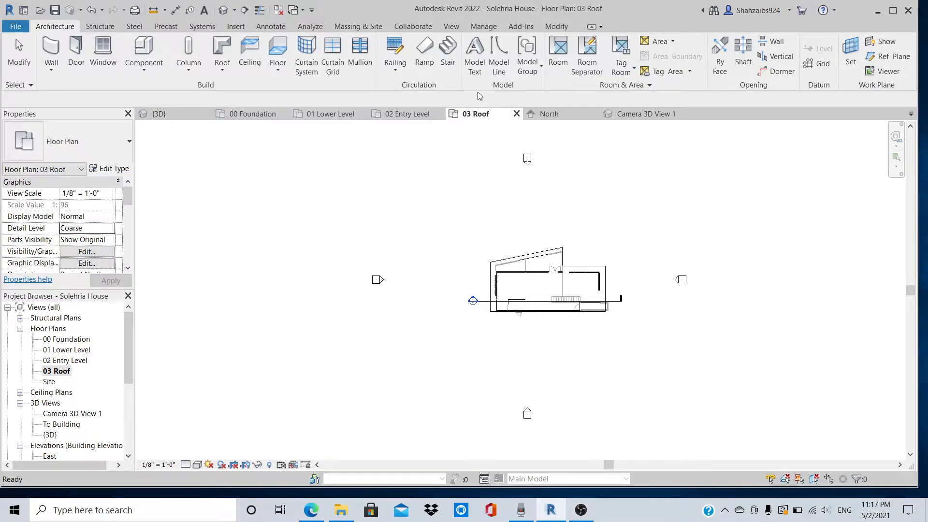
{"action": "left_click", "coordinate": [223, 71]}
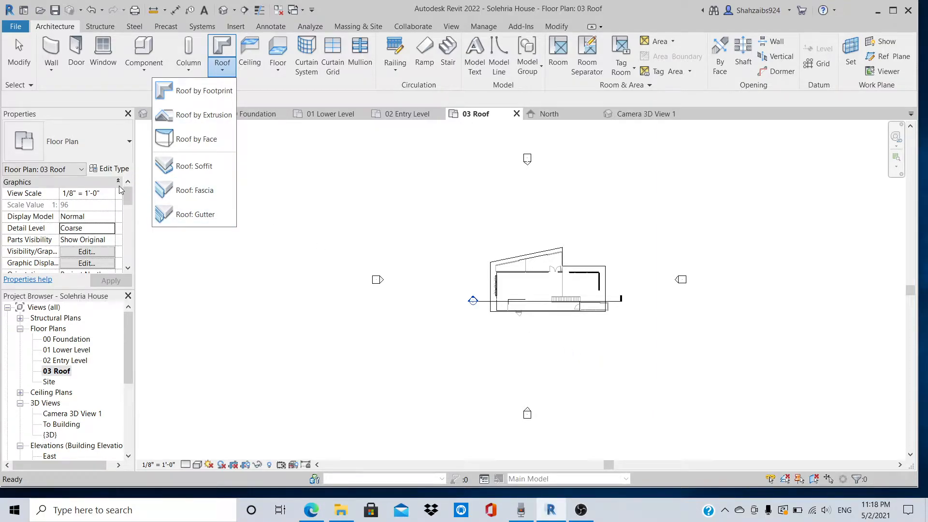
Look over the floor creation options on the 01 Lower Level plan, and open the 02 Entry Level plan.
{"action": "double_click", "coordinate": [72, 351]}
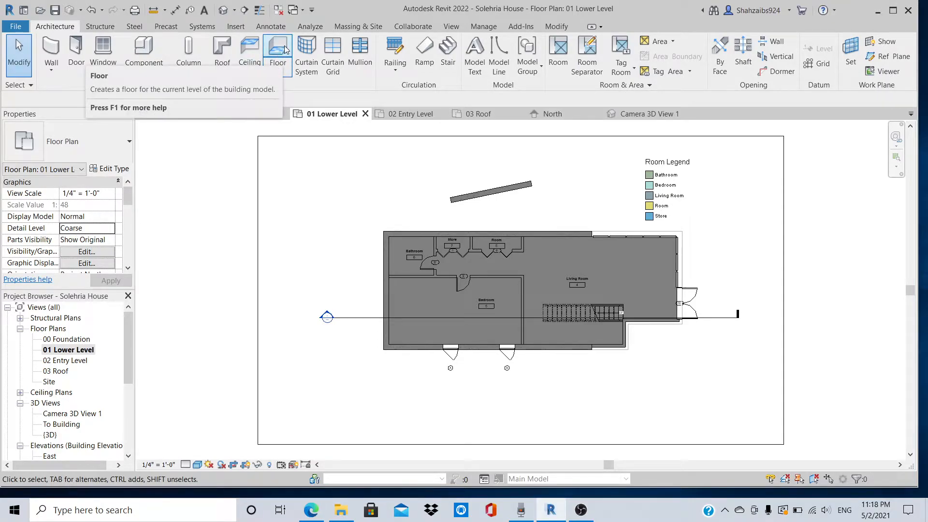
{"action": "left_click", "coordinate": [283, 72]}
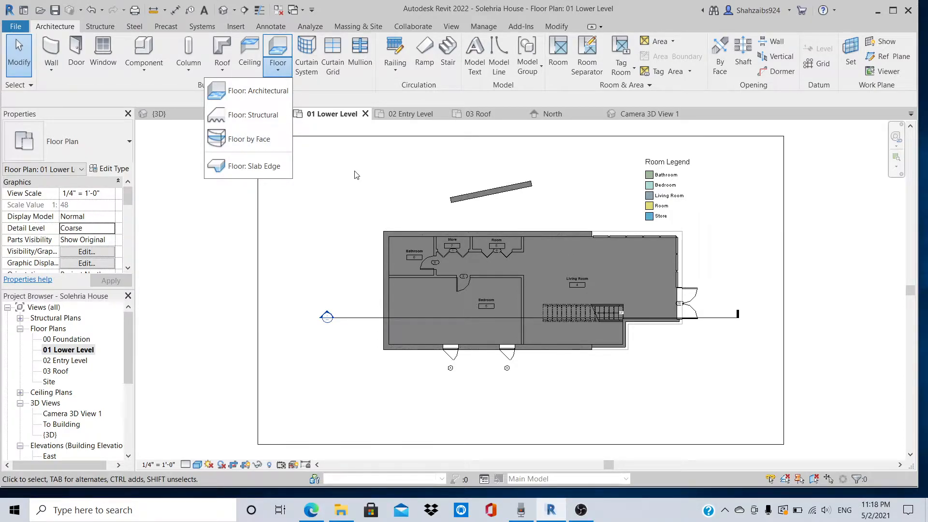
{"action": "left_click", "coordinate": [85, 360]}
{"action": "double_click", "coordinate": [84, 360]}
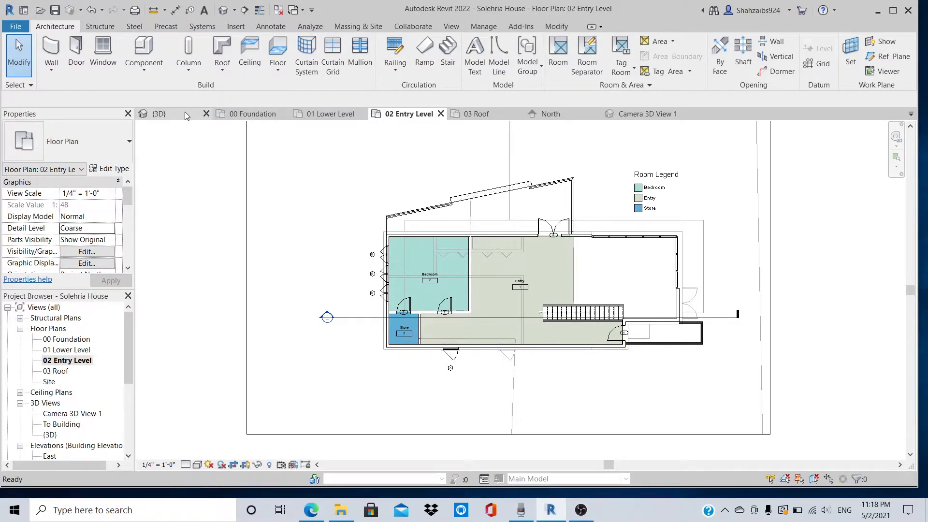
Return to the {3D} view and examine the entry-level exterior wall and the House 4x4 curtain wall.
{"action": "left_click", "coordinate": [160, 114]}
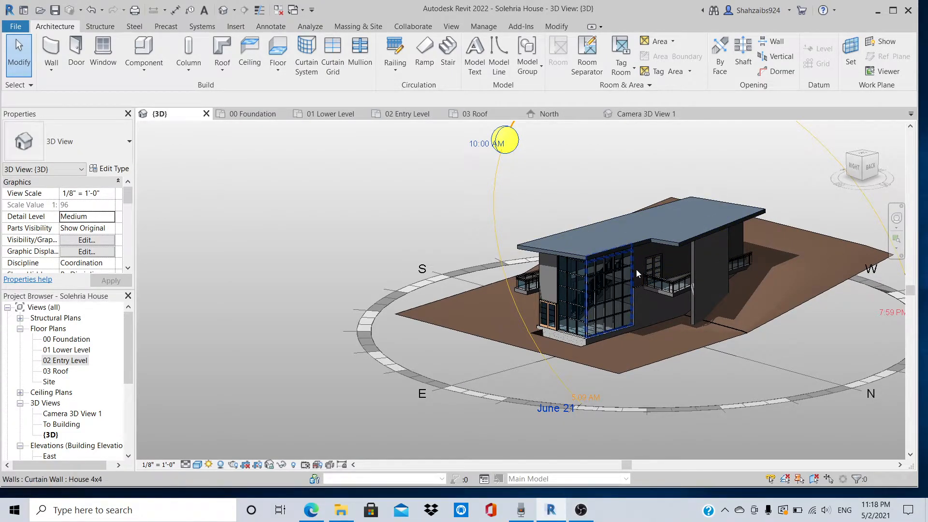
{"action": "left_click", "coordinate": [638, 282]}
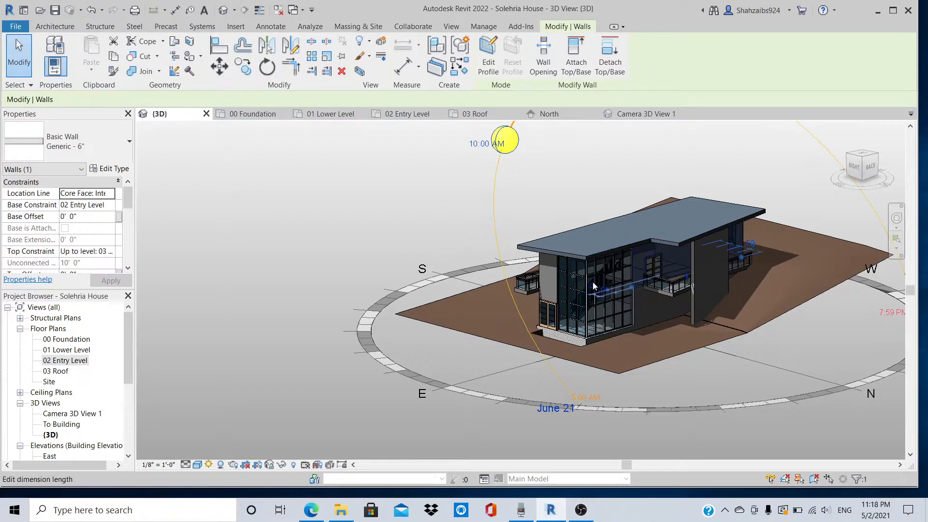
{"action": "left_click", "coordinate": [610, 267]}
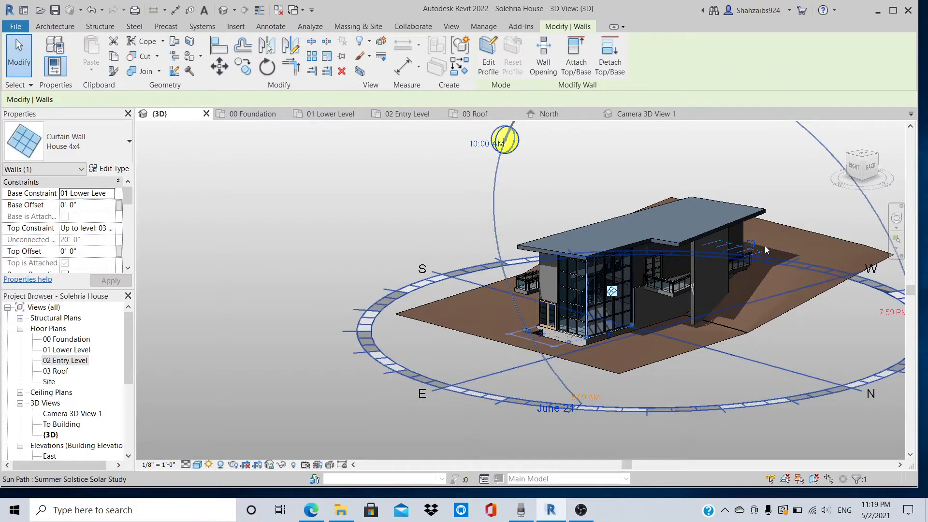
{"action": "key", "text": "Escape"}
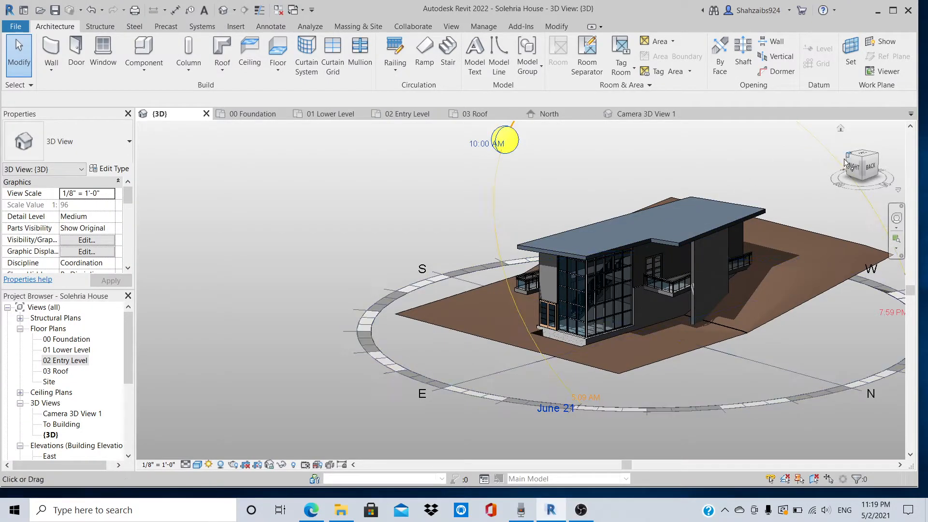
Orbit the house to examine its sides, and point out the 01 Lower Level and 00 Foundation plans in the project's view list.
{"action": "mouse_move", "coordinate": [868, 168]}
{"action": "left_mouse_down"}
{"action": "mouse_move", "coordinate": [747, 198]}
{"action": "mouse_move", "coordinate": [647, 183]}
{"action": "mouse_move", "coordinate": [169, 169]}
{"action": "mouse_move", "coordinate": [223, 215]}
{"action": "mouse_move", "coordinate": [332, 205]}
{"action": "mouse_move", "coordinate": [416, 224]}
{"action": "mouse_move", "coordinate": [405, 185]}
{"action": "mouse_move", "coordinate": [370, 167]}
{"action": "mouse_move", "coordinate": [259, 199]}
{"action": "left_mouse_up"}
{"action": "mouse_move", "coordinate": [260, 202]}
{"action": "middle_mouse_down", "text": "shift"}
{"action": "mouse_move", "coordinate": [189, 185]}
{"action": "mouse_move", "coordinate": [860, 206]}
{"action": "mouse_move", "coordinate": [753, 219]}
{"action": "mouse_move", "coordinate": [684, 263]}
{"action": "mouse_move", "coordinate": [592, 193]}
{"action": "mouse_move", "coordinate": [485, 216]}
{"action": "mouse_move", "coordinate": [467, 212]}
{"action": "mouse_move", "coordinate": [446, 187]}
{"action": "mouse_move", "coordinate": [639, 250]}
{"action": "mouse_move", "coordinate": [822, 271]}
{"action": "mouse_move", "coordinate": [138, 291]}
{"action": "mouse_move", "coordinate": [297, 265]}
{"action": "mouse_move", "coordinate": [300, 242]}
{"action": "middle_mouse_up", "text": "shift"}
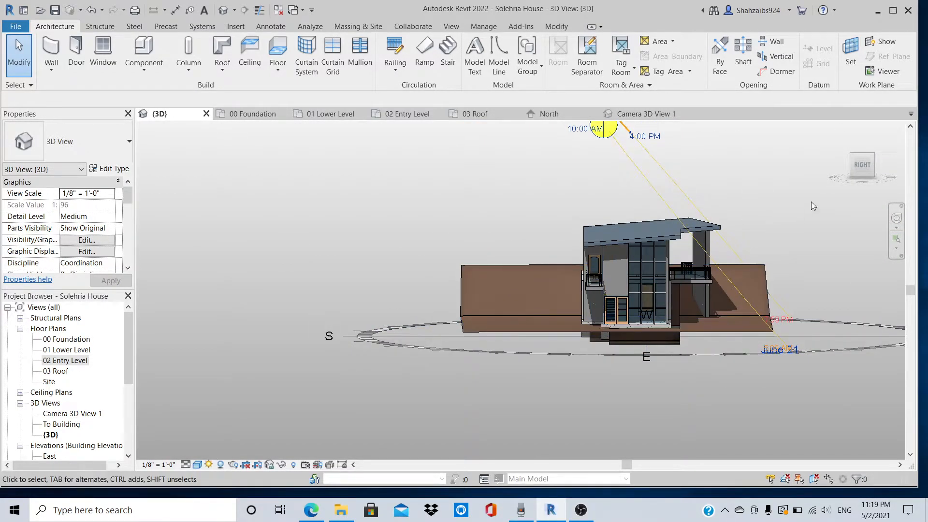
{"action": "left_click", "coordinate": [873, 154]}
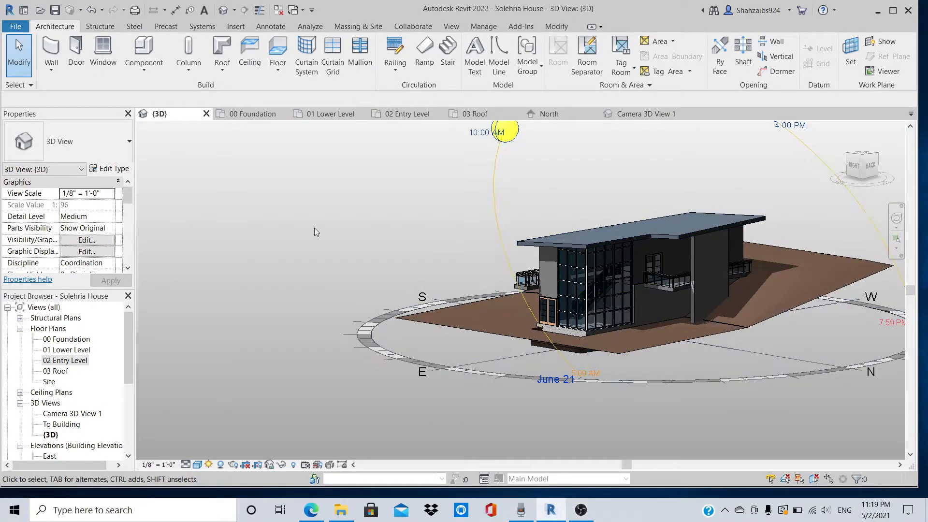
{"action": "left_click", "coordinate": [68, 350]}
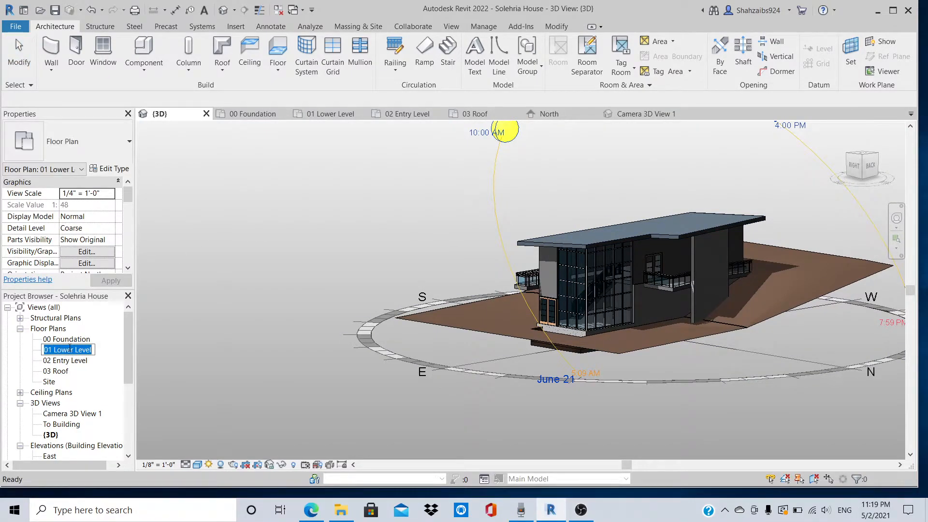
{"action": "left_click", "coordinate": [71, 349]}
{"action": "left_click", "coordinate": [71, 339]}
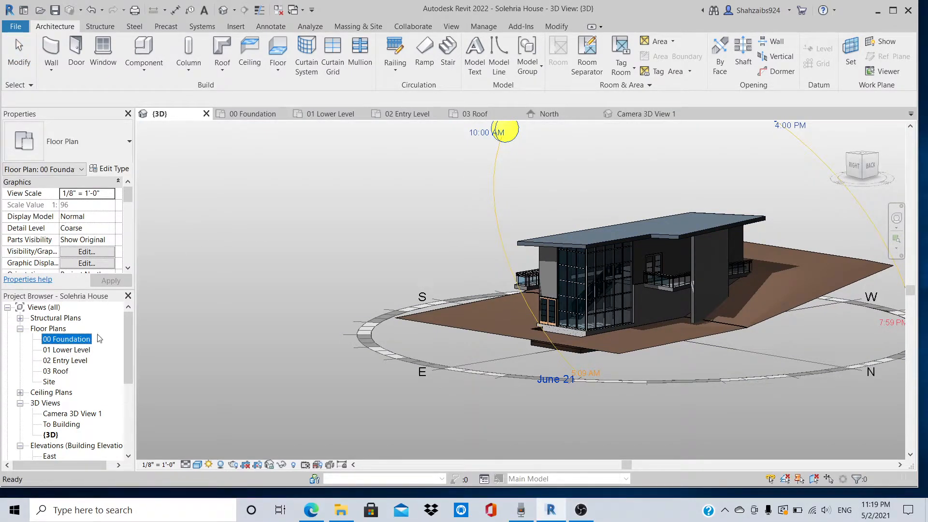
Examine the house from its back and front sides, and select the 01 Lower Level plan in the project's view list.
{"action": "left_click", "coordinate": [866, 164]}
{"action": "left_click_drag", "start_coordinate": [854, 174], "coordinate": [776, 255]}
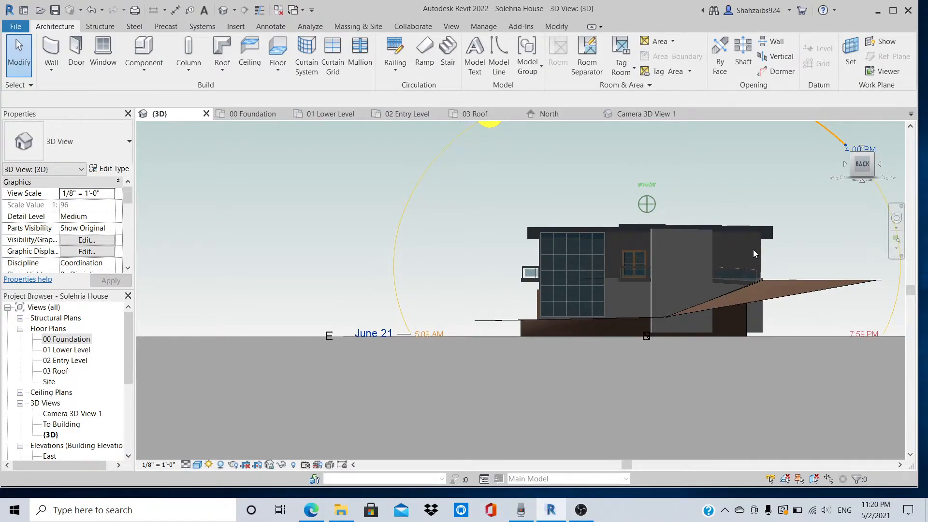
{"action": "middle_click_drag", "start_coordinate": [753, 249], "coordinate": [455, 317], "text": "shift"}
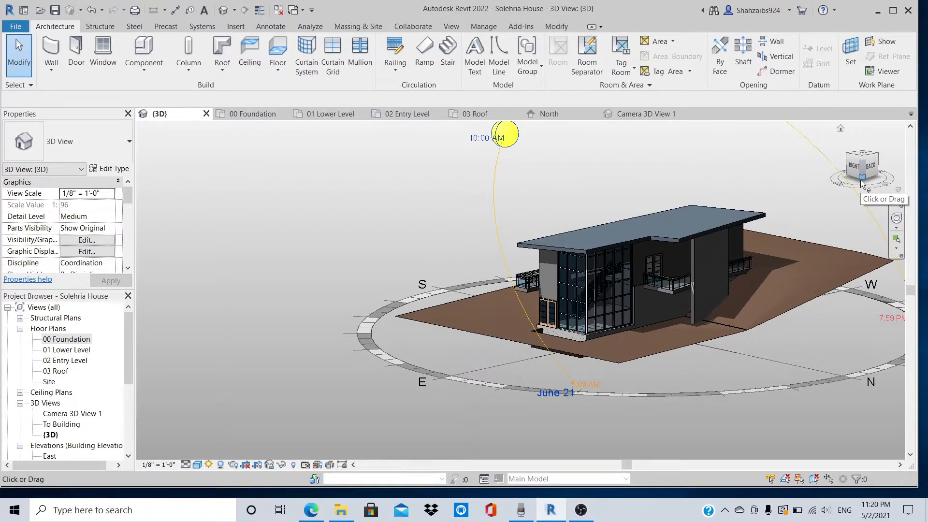
{"action": "left_click_drag", "start_coordinate": [862, 183], "coordinate": [310, 189]}
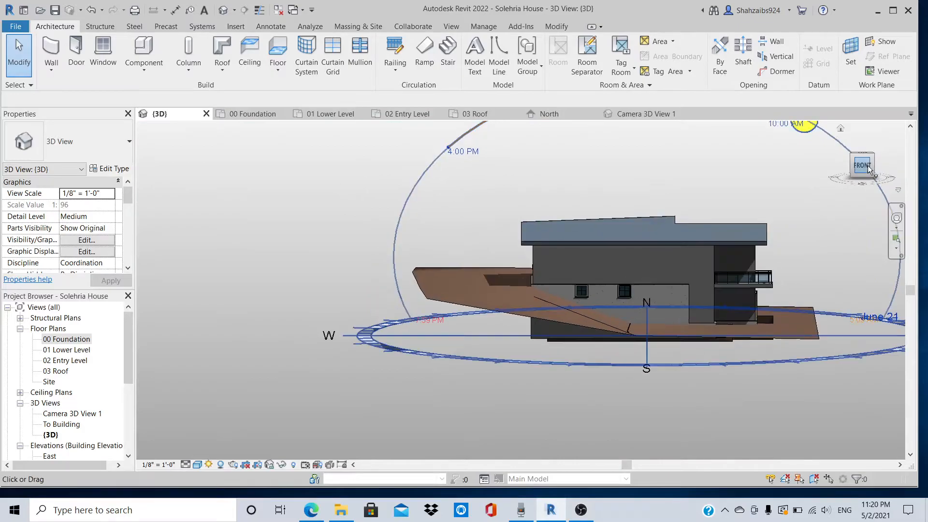
{"action": "left_click", "coordinate": [61, 350]}
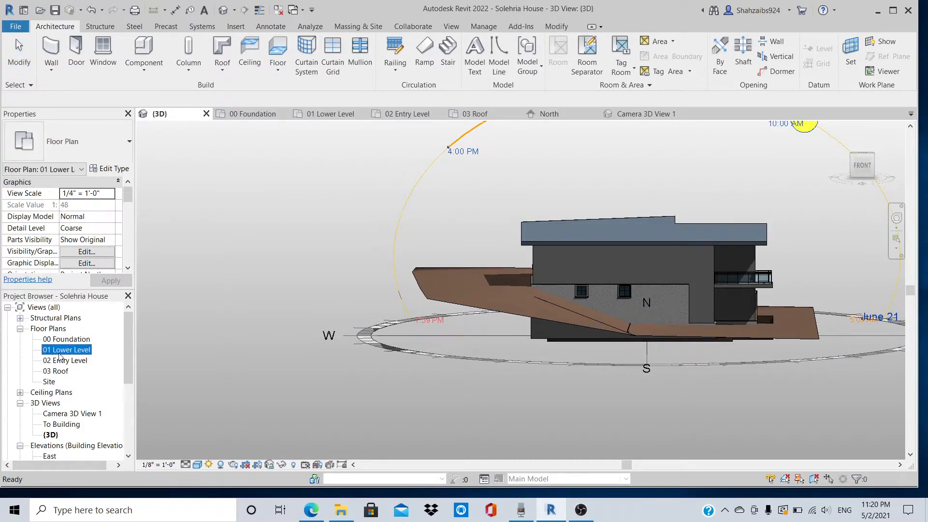
Open the 01 Lower Level plan, look over the wall creation options, and open the 02 Entry Level plan.
{"action": "double_click", "coordinate": [60, 353]}
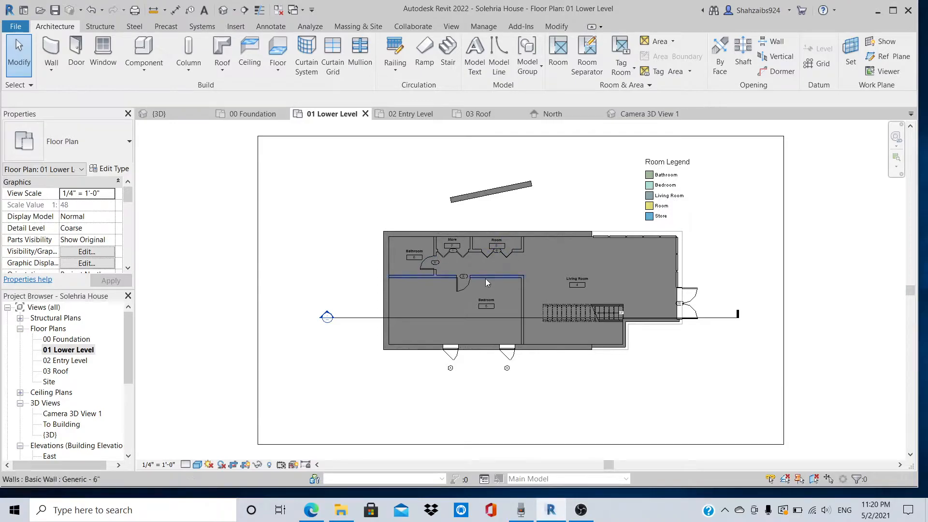
{"action": "left_click", "coordinate": [51, 69]}
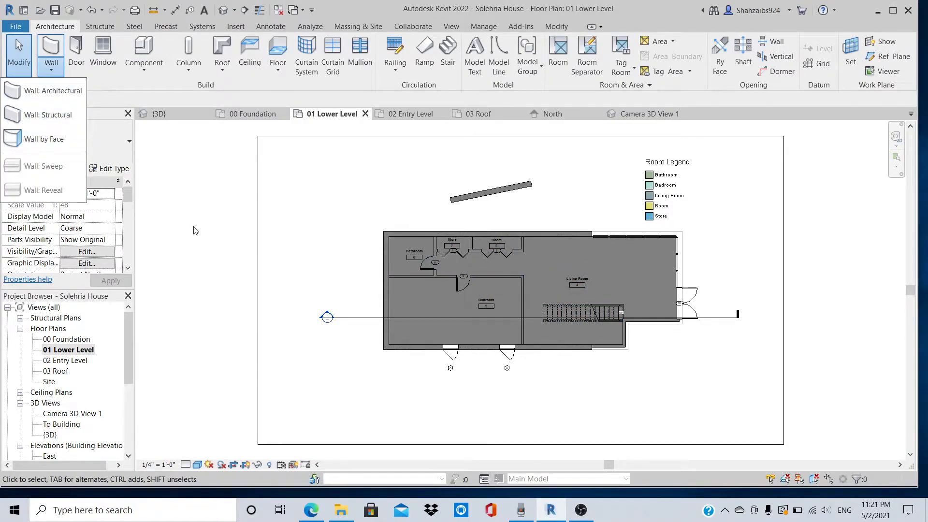
{"action": "double_click", "coordinate": [68, 360]}
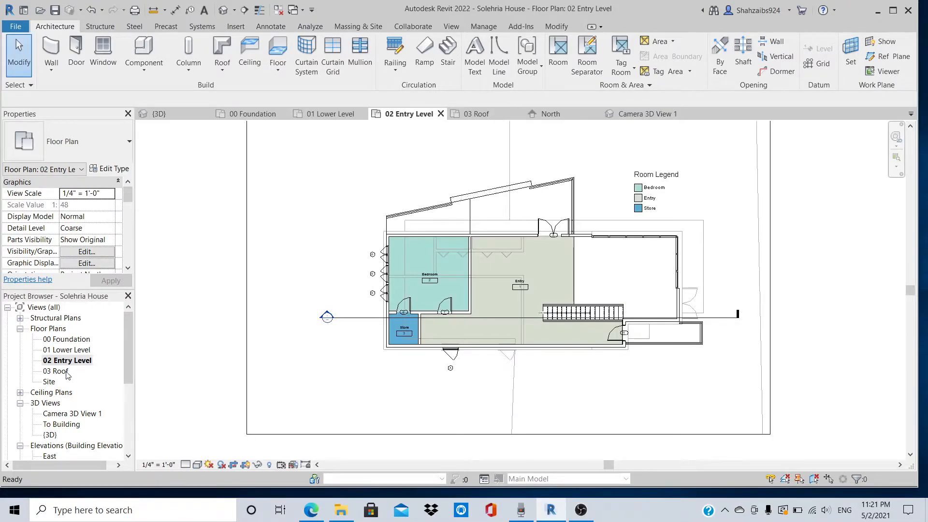
Start the Wall tool on the 02 Entry Level plan, browse the available wall types, and exit without placing a wall.
{"action": "left_click", "coordinate": [51, 47]}
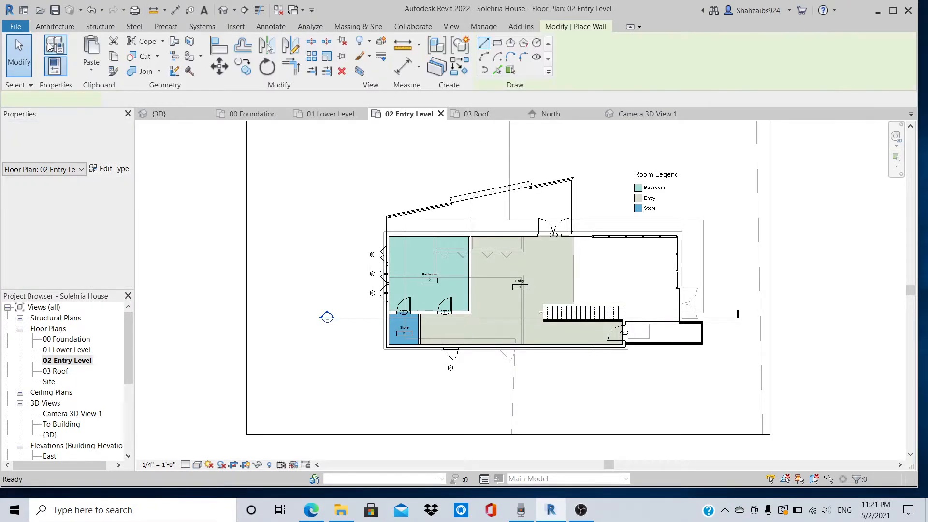
{"action": "left_click", "coordinate": [55, 67]}
{"action": "left_click", "coordinate": [575, 73]}
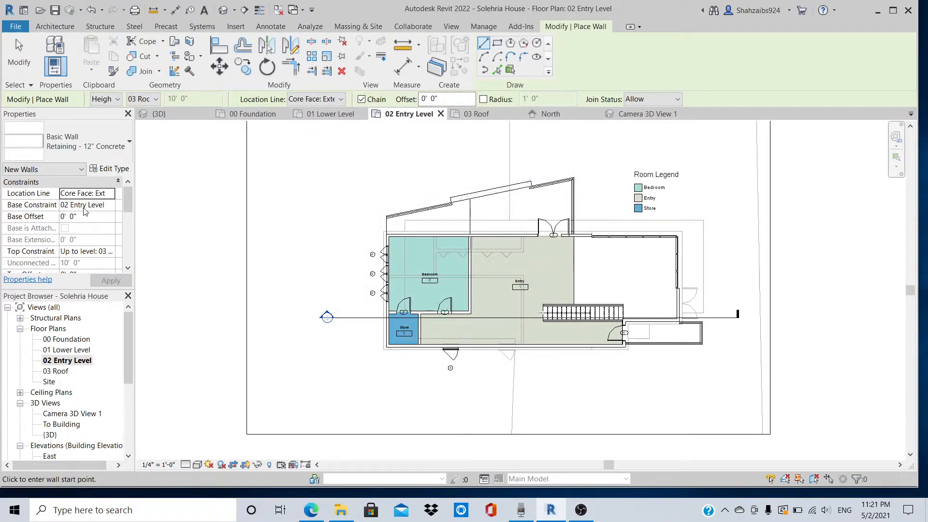
{"action": "left_click", "coordinate": [112, 145]}
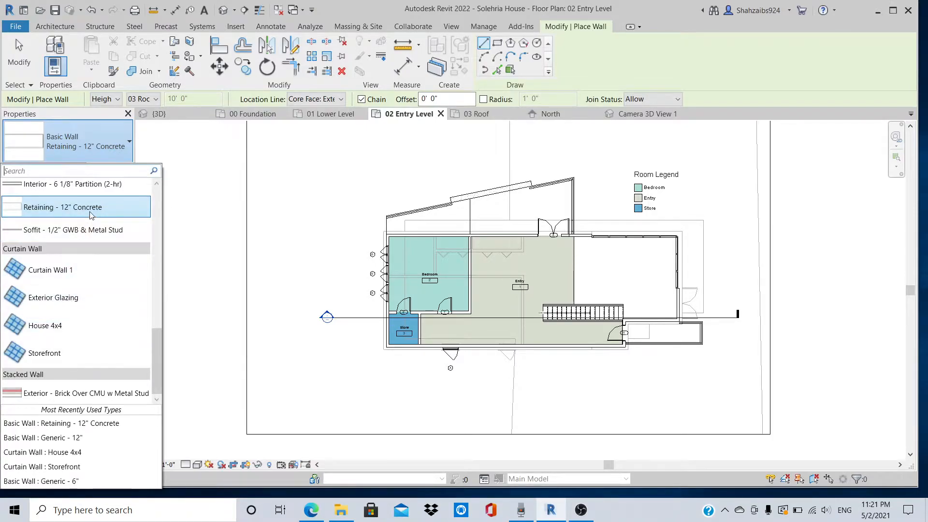
{"action": "scroll", "coordinate": [97, 232], "scroll_direction": "up", "scroll_amount": 1}
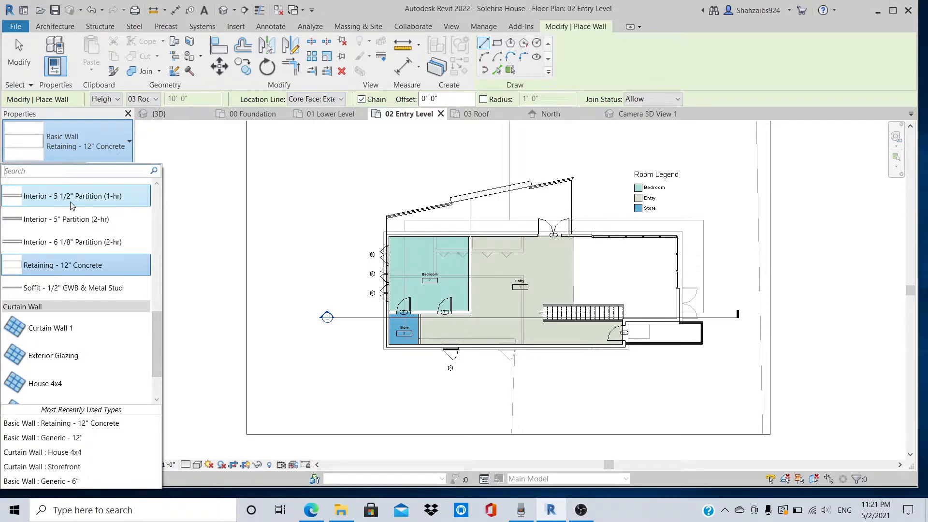
{"action": "scroll", "coordinate": [72, 217], "scroll_direction": "up", "scroll_amount": 2}
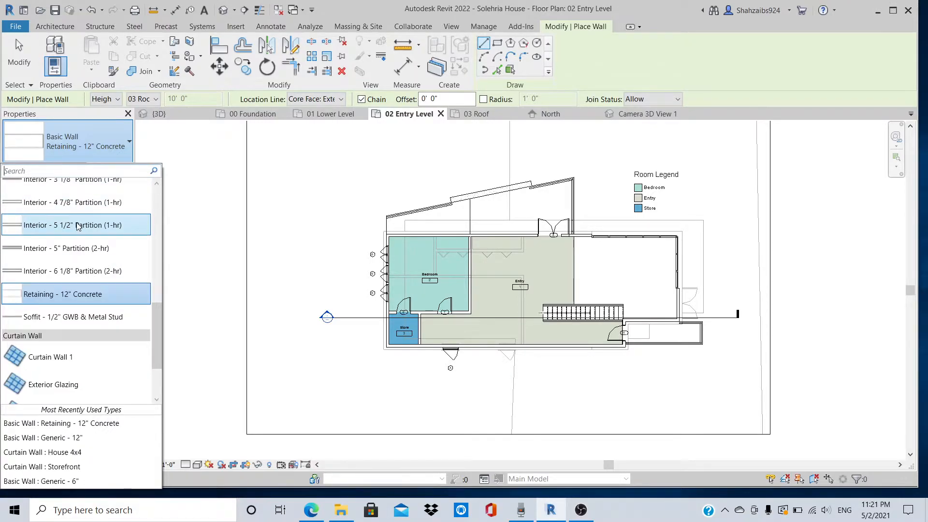
{"action": "scroll", "coordinate": [82, 227], "scroll_direction": "up", "scroll_amount": 3}
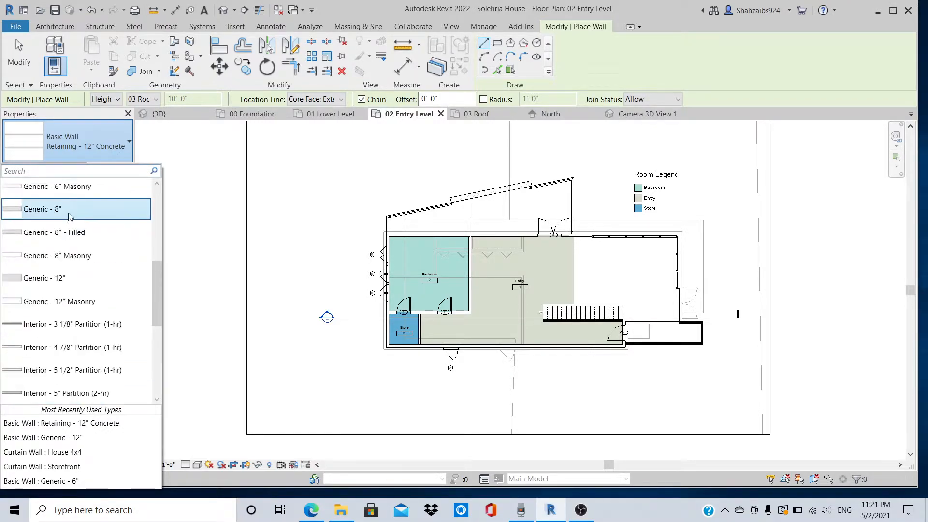
{"action": "scroll", "coordinate": [93, 227], "scroll_direction": "up", "scroll_amount": 7}
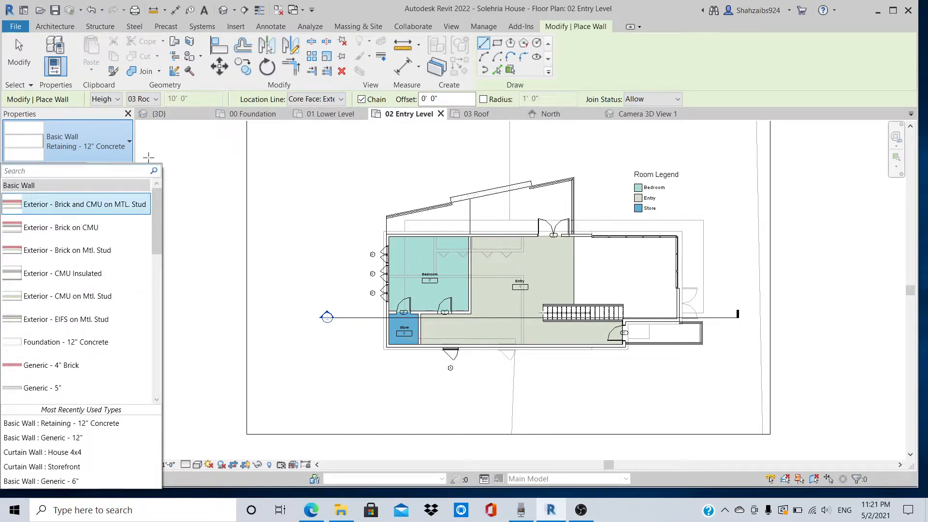
{"action": "left_click", "coordinate": [156, 148]}
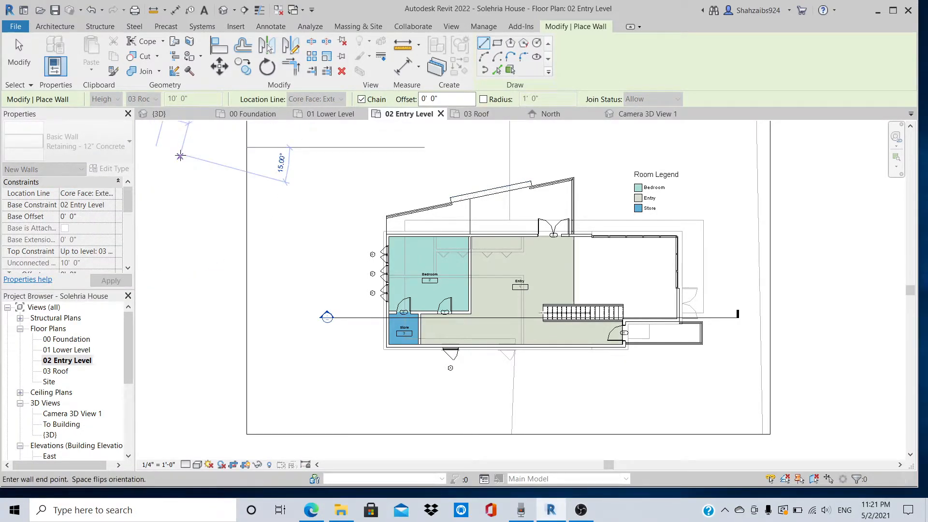
{"action": "key", "text": "Escape"}
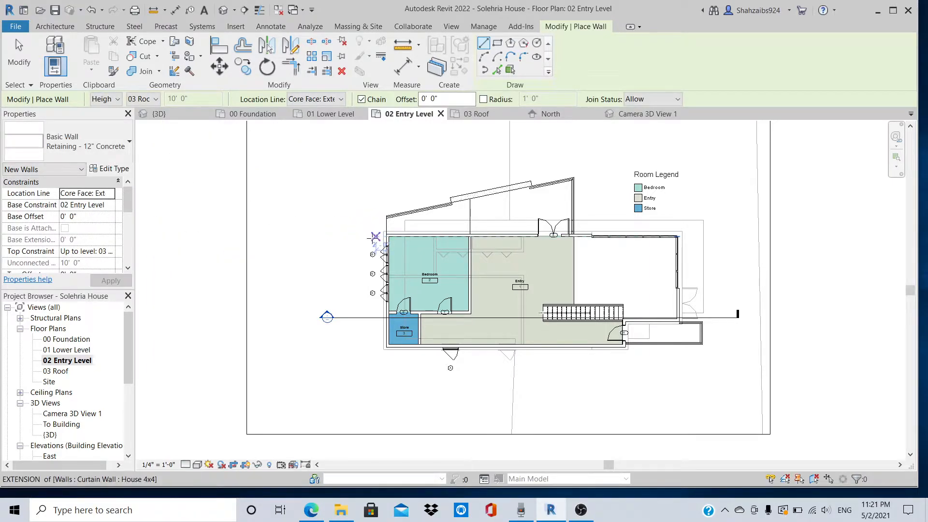
{"action": "key", "text": "Escape"}
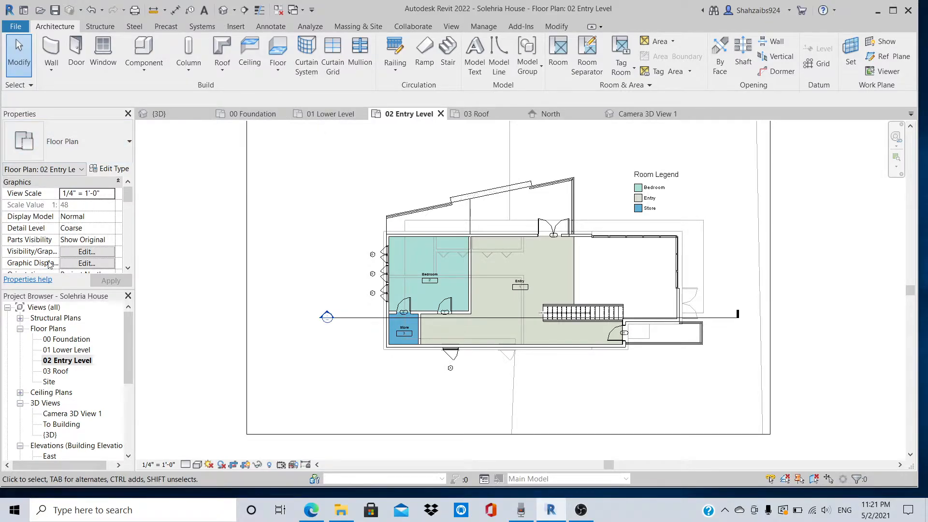
View the 00 Foundation, 03 Roof and Site floor plans in turn.
{"action": "scroll", "coordinate": [60, 341], "scroll_direction": "down", "scroll_amount": 2}
{"action": "scroll", "coordinate": [66, 344], "scroll_direction": "up", "scroll_amount": 2}
{"action": "double_click", "coordinate": [66, 339]}
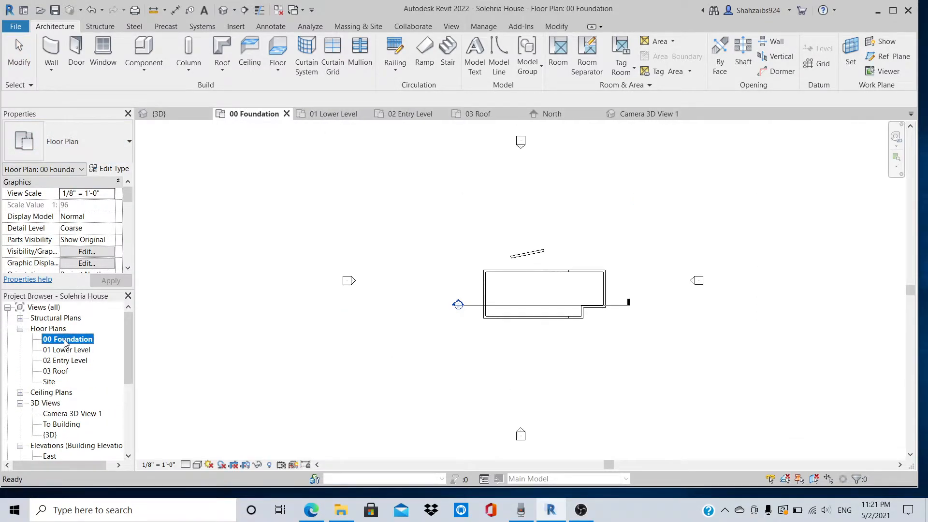
{"action": "double_click", "coordinate": [59, 373]}
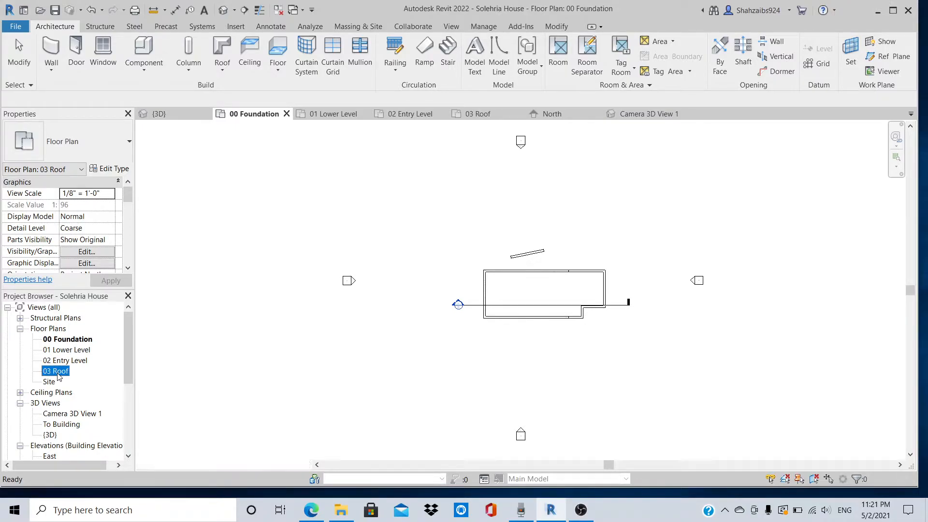
{"action": "double_click", "coordinate": [52, 383]}
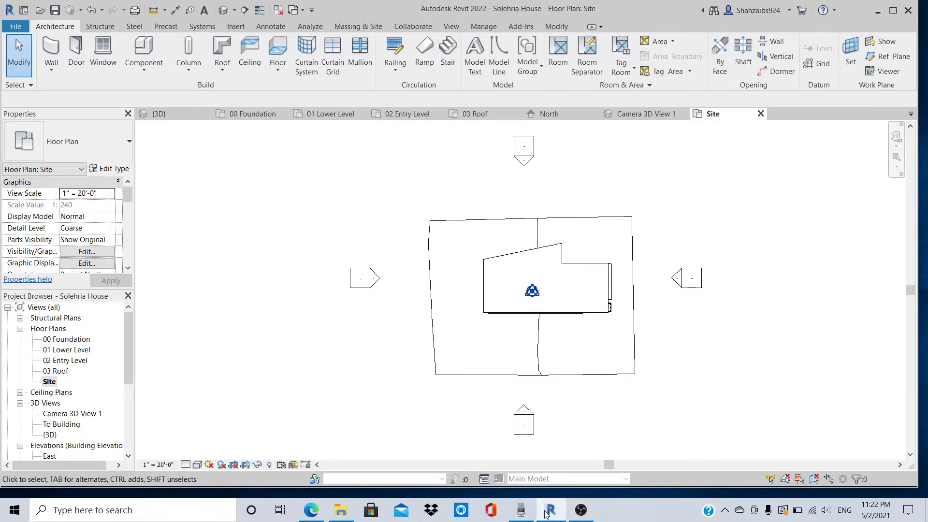
Switch to OBS and stop the screen recording.
{"action": "left_click", "coordinate": [579, 518]}
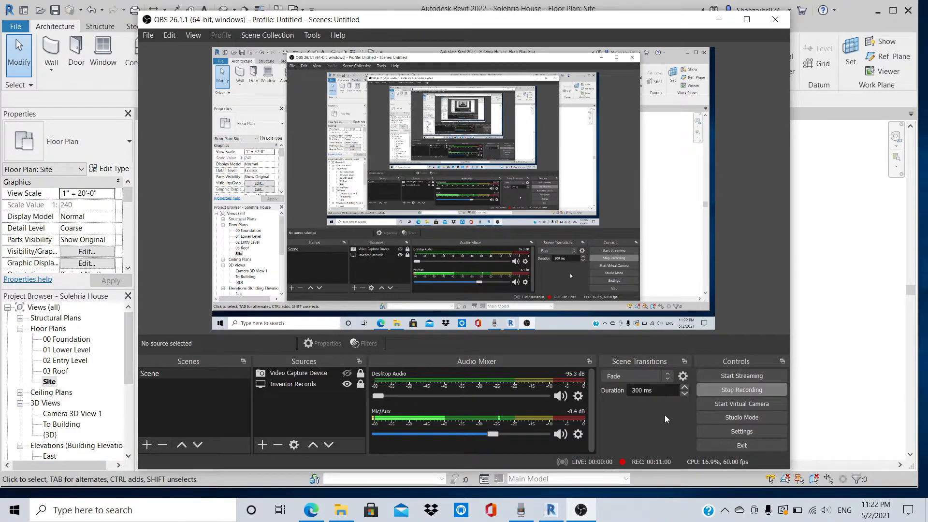
{"action": "left_click", "coordinate": [731, 391]}
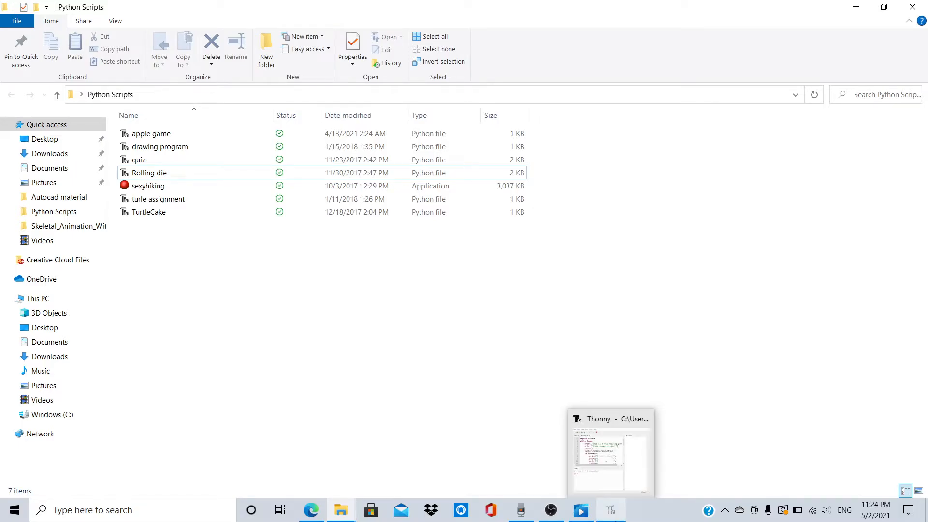
Switch to Thonny, look through the Rolling die.py script to its end, and bring up the quiz.py script.
{"action": "left_click", "coordinate": [616, 507]}
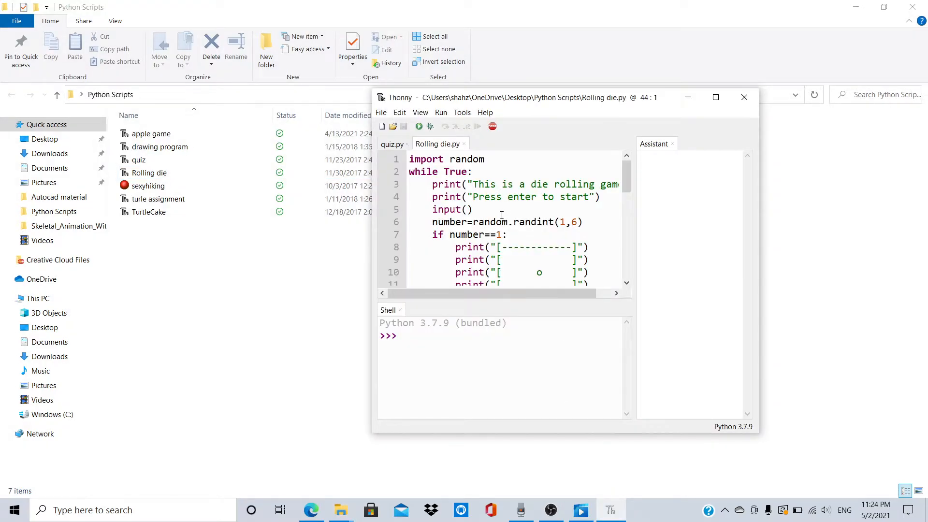
{"action": "left_click_drag", "start_coordinate": [626, 181], "coordinate": [628, 269]}
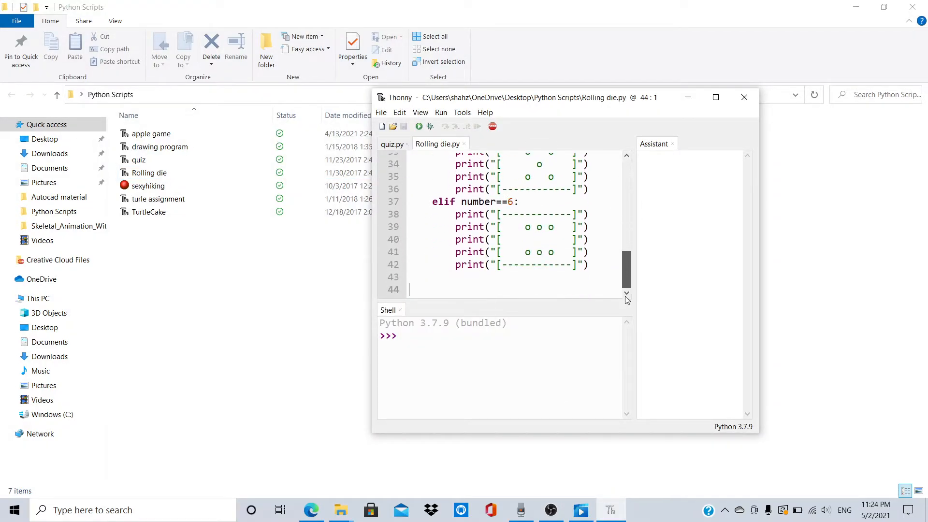
{"action": "left_click", "coordinate": [396, 145]}
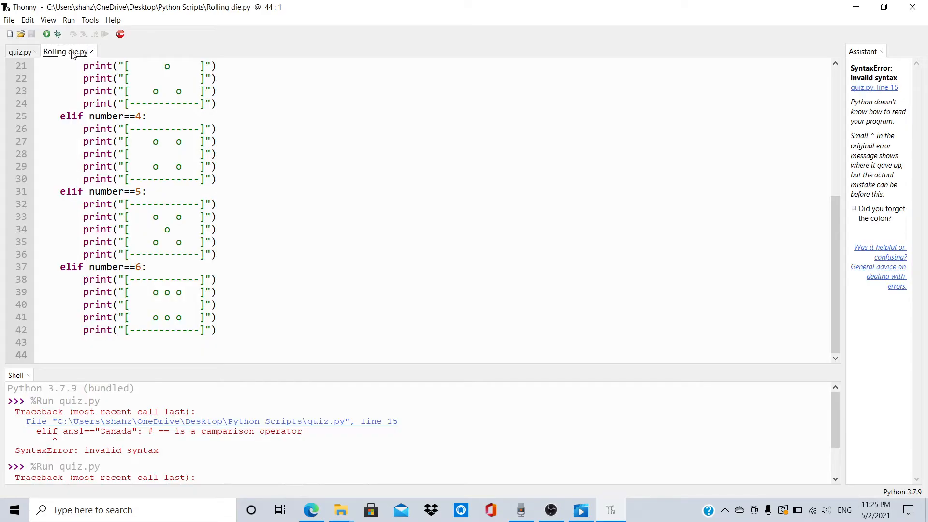
Run the Rolling die.py script and return to the beginning of its code.
{"action": "scroll", "coordinate": [295, 221], "scroll_direction": "up", "scroll_amount": 5}
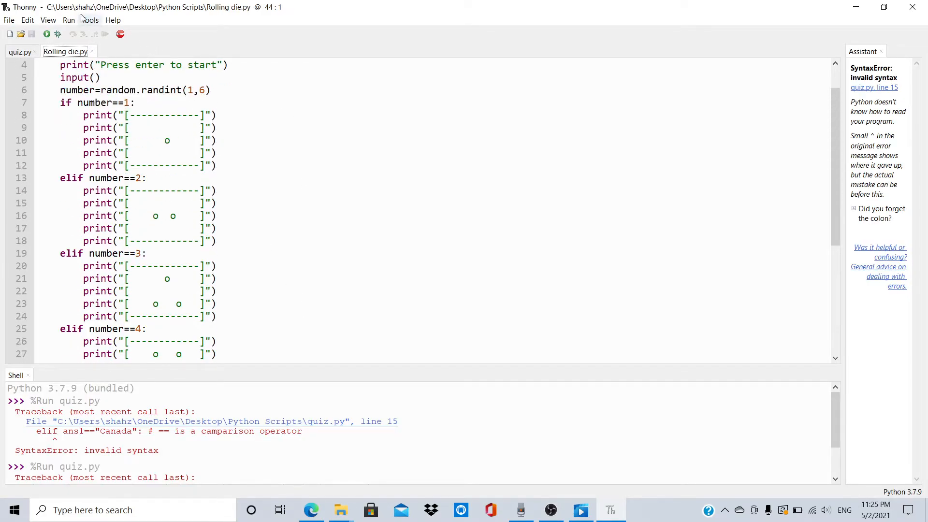
{"action": "left_click", "coordinate": [46, 35]}
{"action": "scroll", "coordinate": [278, 292], "scroll_direction": "up", "scroll_amount": 1}
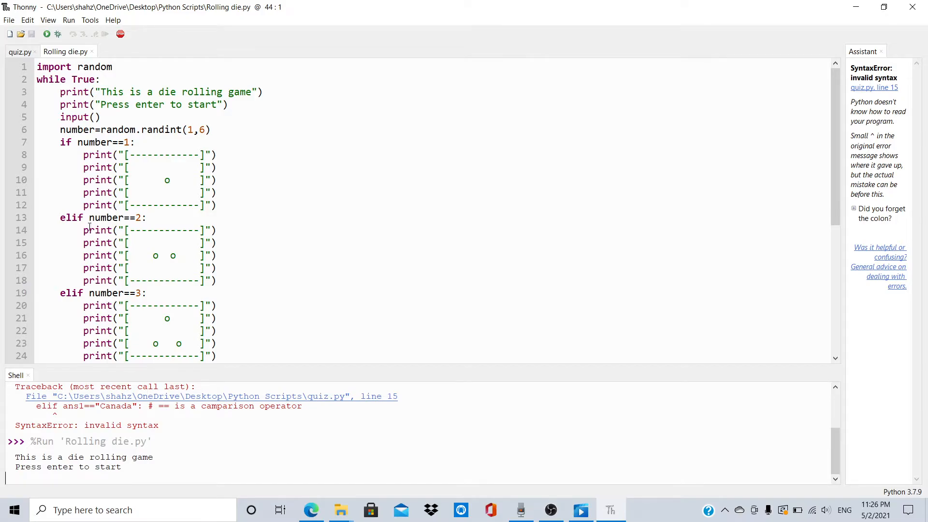
Examine the number=random.randint(1,6) line and the branches that depend on it in Rolling die.py.
{"action": "scroll", "coordinate": [88, 224], "scroll_direction": "down", "scroll_amount": 1}
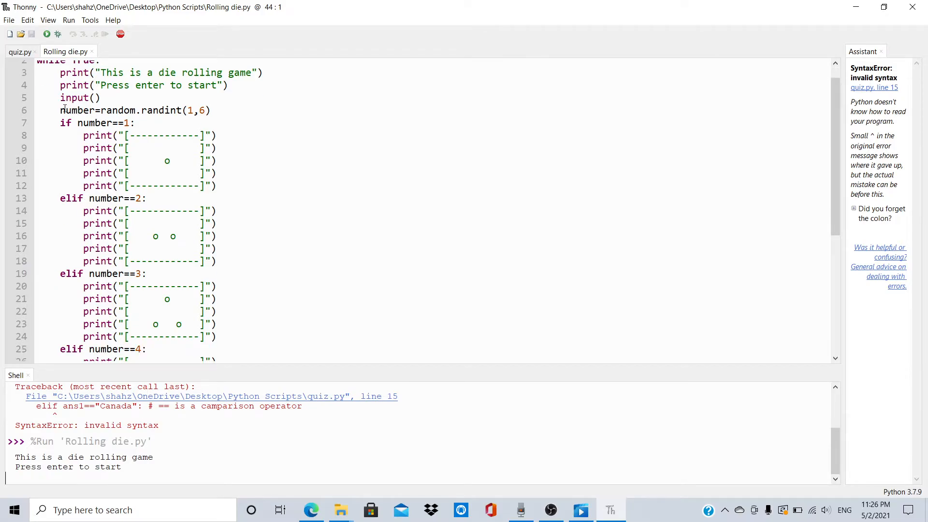
{"action": "left_click_drag", "start_coordinate": [54, 111], "coordinate": [213, 112]}
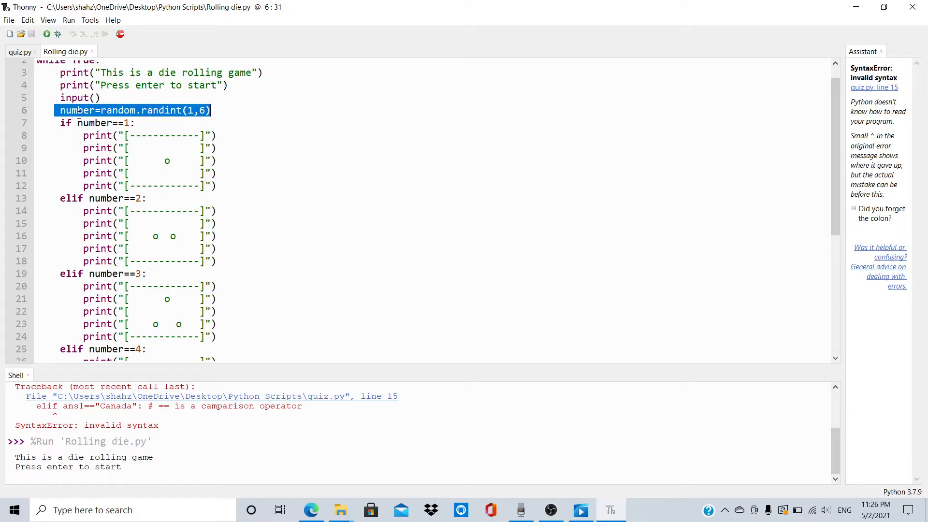
{"action": "left_click", "coordinate": [105, 114]}
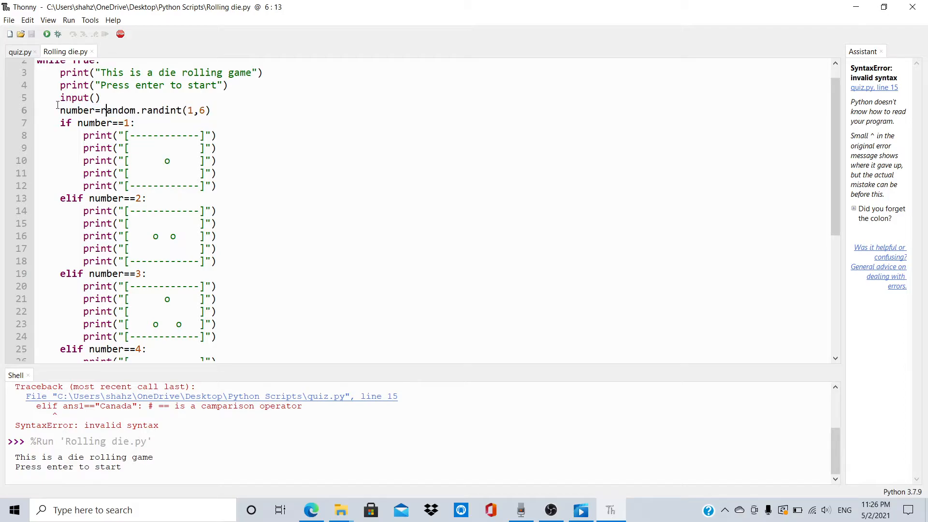
{"action": "left_click_drag", "start_coordinate": [61, 111], "coordinate": [183, 114]}
{"action": "left_click", "coordinate": [295, 134]}
{"action": "scroll", "coordinate": [201, 130], "scroll_direction": "down", "scroll_amount": 8}
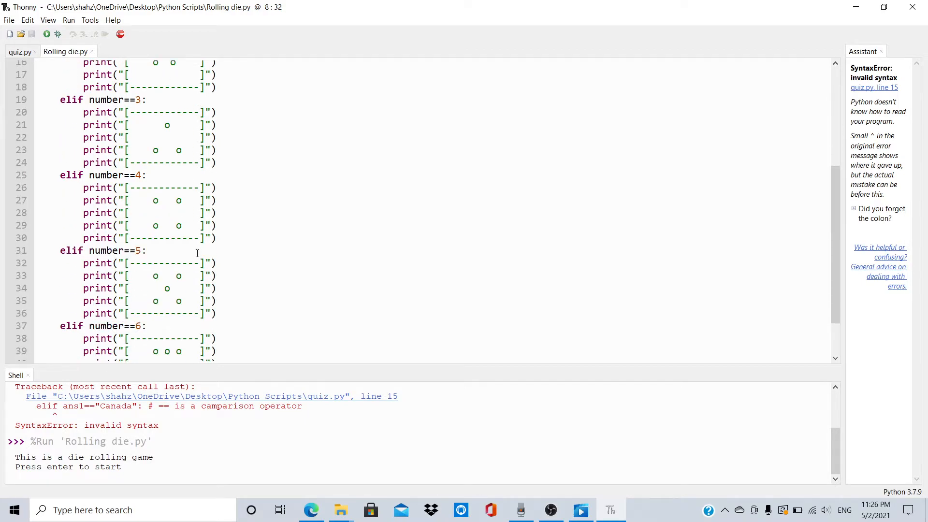
{"action": "scroll", "coordinate": [198, 252], "scroll_direction": "up", "scroll_amount": 7}
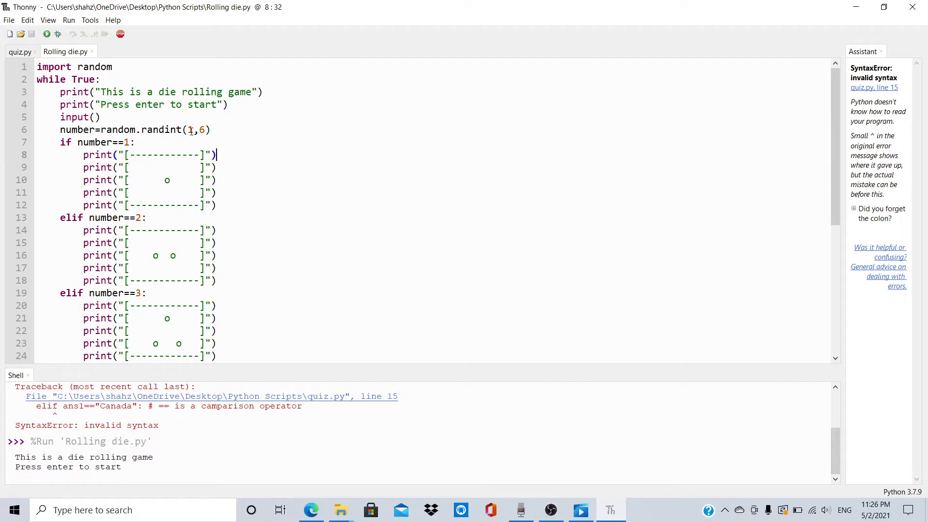
Point out the lower limit in the randint call and the number==1 print block, and review the remaining elif branches.
{"action": "mouse_move", "coordinate": [191, 130]}
{"action": "left_mouse_down"}
{"action": "mouse_move", "coordinate": [207, 130]}
{"action": "mouse_move", "coordinate": [195, 131]}
{"action": "left_mouse_up"}
{"action": "left_click", "coordinate": [232, 156]}
{"action": "left_click_drag", "start_coordinate": [69, 155], "coordinate": [311, 203]}
{"action": "left_click", "coordinate": [309, 228]}
{"action": "scroll", "coordinate": [207, 263], "scroll_direction": "down", "scroll_amount": 7}
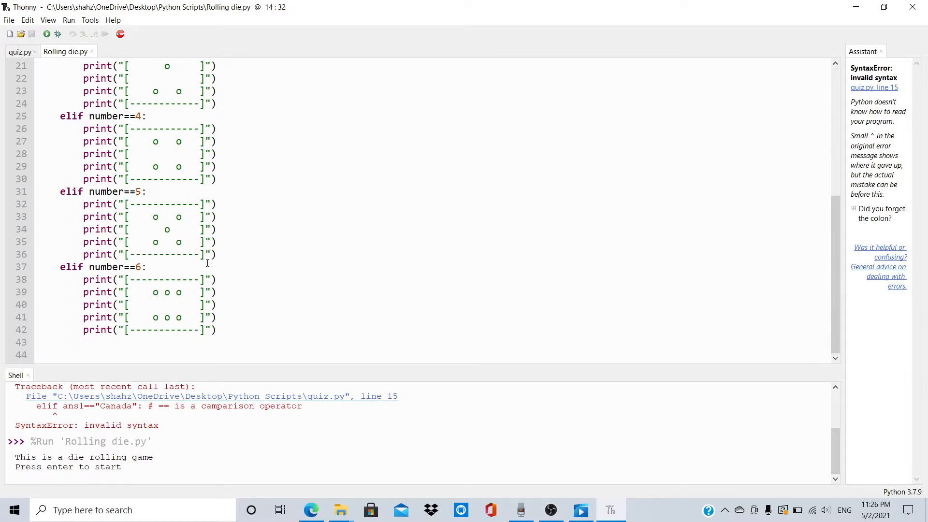
{"action": "scroll", "coordinate": [212, 290], "scroll_direction": "up", "scroll_amount": 7}
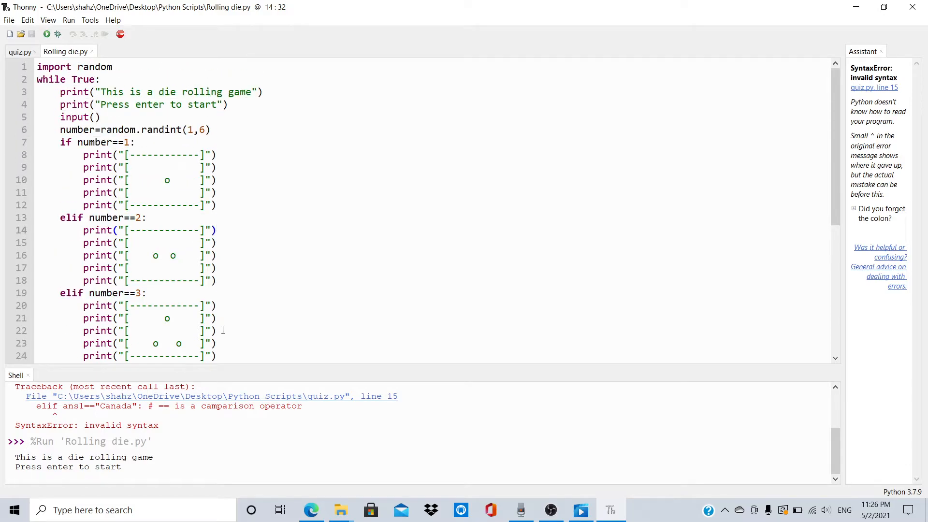
{"action": "scroll", "coordinate": [223, 329], "scroll_direction": "down", "scroll_amount": 7}
{"action": "scroll", "coordinate": [223, 326], "scroll_direction": "up", "scroll_amount": 2}
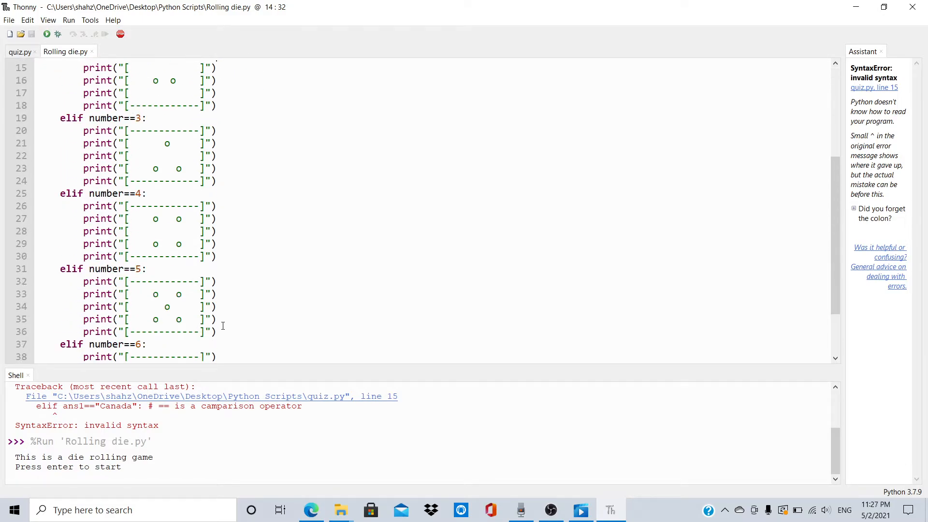
{"action": "scroll", "coordinate": [223, 325], "scroll_direction": "up", "scroll_amount": 4}
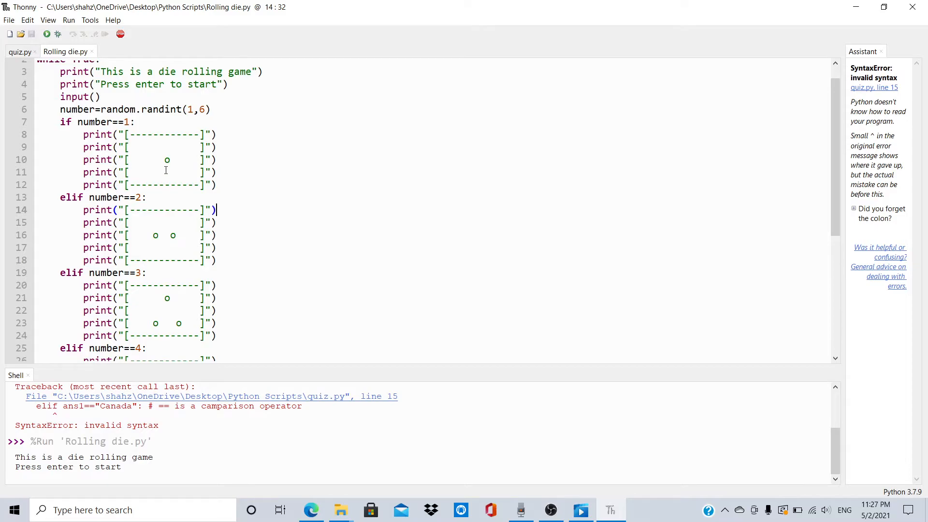
Highlight the die face printed for number 1 and compare it with the faces in the other branches.
{"action": "left_click_drag", "start_coordinate": [123, 134], "coordinate": [209, 188]}
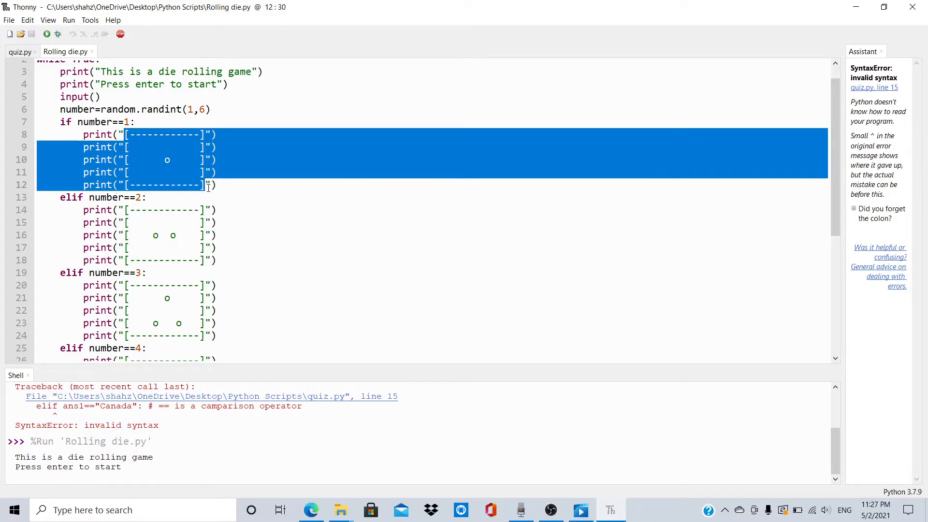
{"action": "left_click", "coordinate": [307, 243]}
{"action": "scroll", "coordinate": [253, 222], "scroll_direction": "down", "scroll_amount": 4}
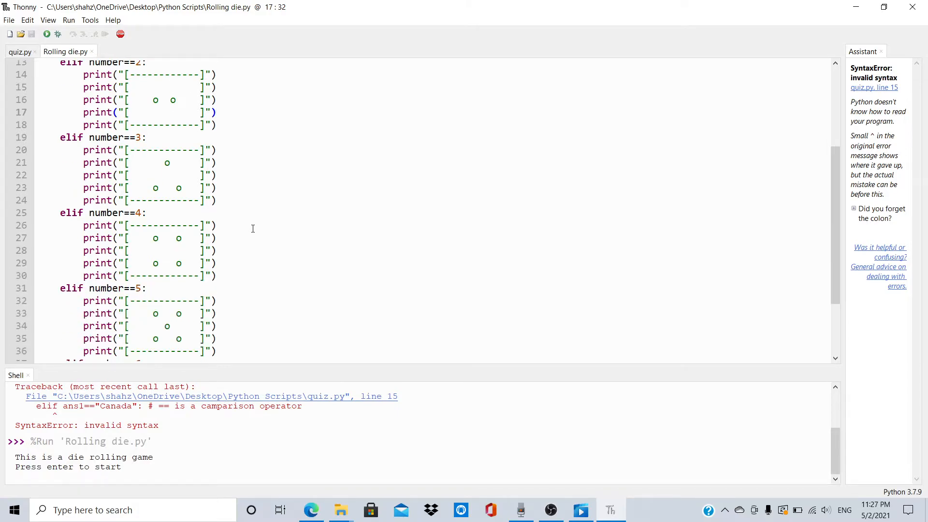
{"action": "scroll", "coordinate": [248, 249], "scroll_direction": "up", "scroll_amount": 4}
{"action": "scroll", "coordinate": [228, 411], "scroll_direction": "up", "scroll_amount": 1}
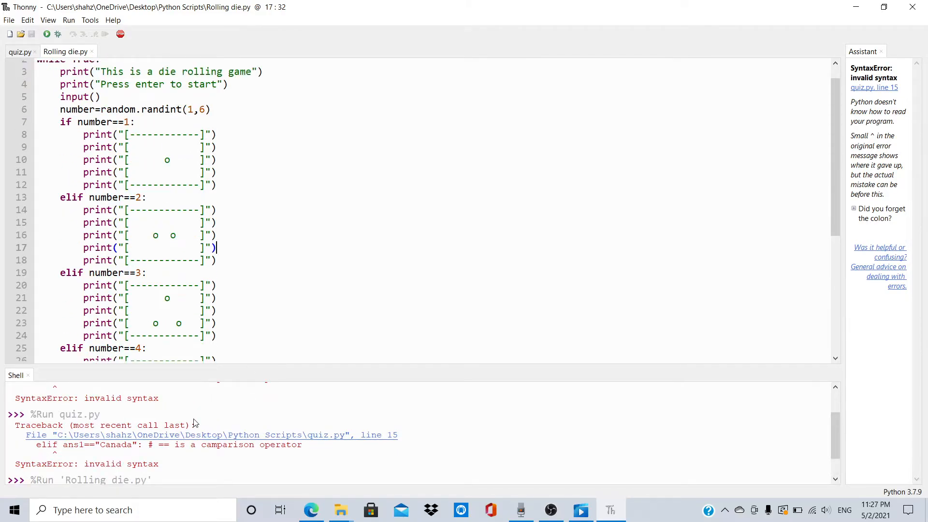
{"action": "scroll", "coordinate": [203, 419], "scroll_direction": "down", "scroll_amount": 1}
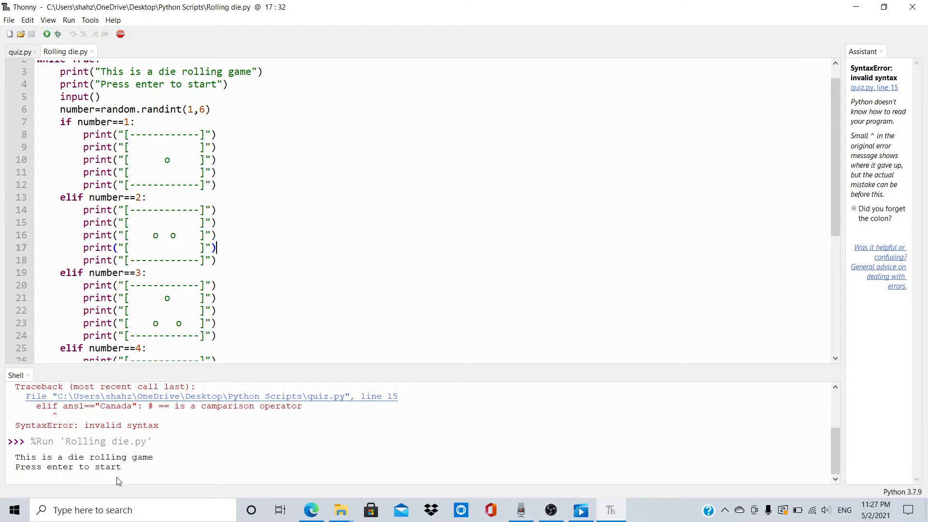
{"action": "key", "text": "Return"}
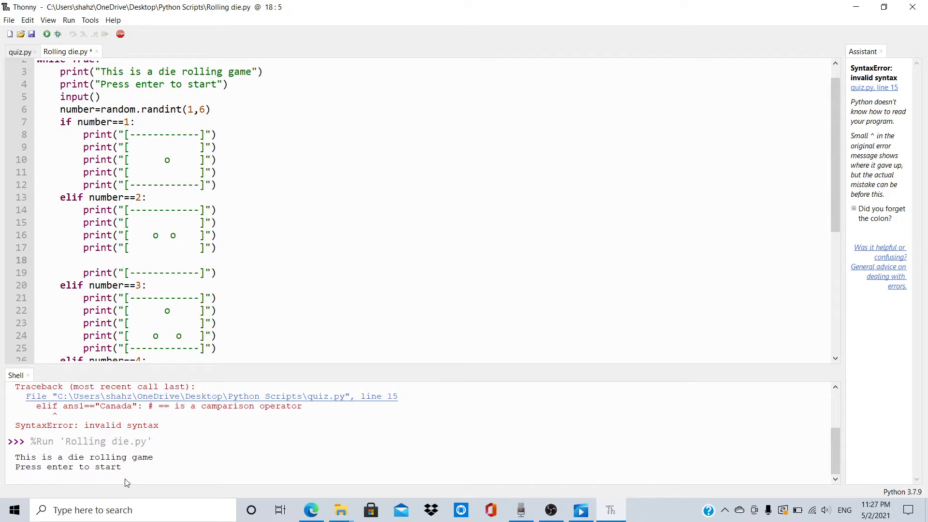
{"action": "key", "text": "BackSpace"}
{"action": "key", "text": "BackSpace"}
{"action": "key", "text": "BackSpace"}
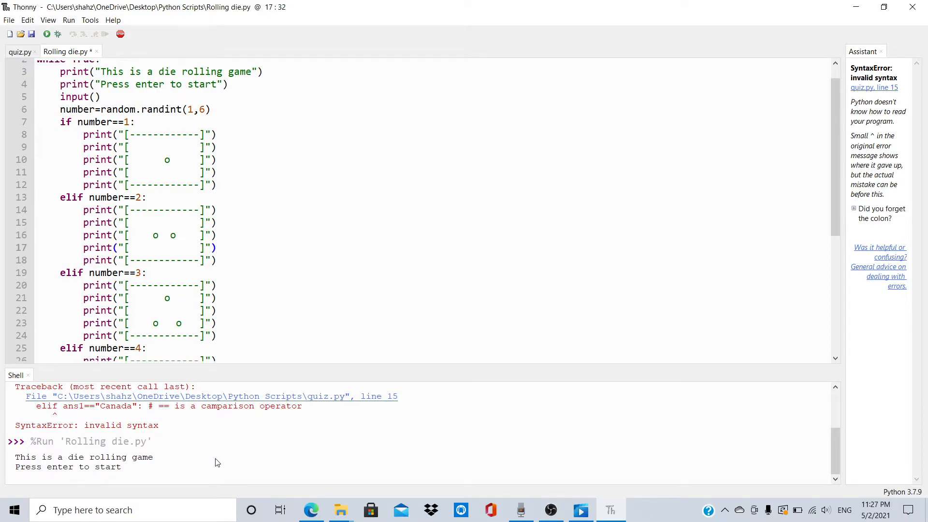
Roll the die repeatedly in the running die rolling game in the shell.
{"action": "left_click", "coordinate": [217, 476]}
{"action": "key", "text": "Return"}
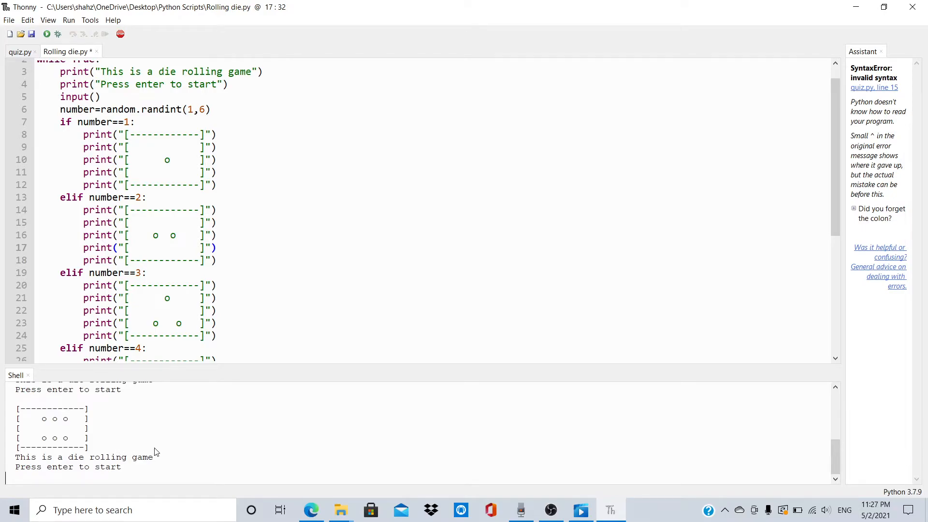
{"action": "key", "text": "Return"}
{"action": "key", "text": "Return"}
{"action": "key", "text": "Return"}
{"action": "key", "text": "Return"}
{"action": "key", "text": "Return"}
{"action": "key", "text": "Return"}
Review the elif branches and their die face print blocks in Rolling die.py.
{"action": "scroll", "coordinate": [182, 341], "scroll_direction": "up", "scroll_amount": 1}
{"action": "scroll", "coordinate": [234, 285], "scroll_direction": "down", "scroll_amount": 5}
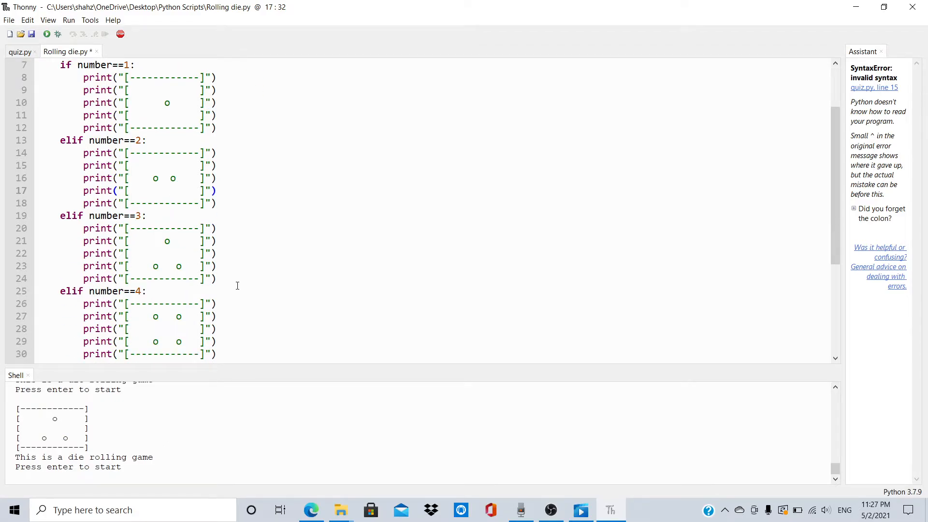
{"action": "scroll", "coordinate": [253, 281], "scroll_direction": "up", "scroll_amount": 5}
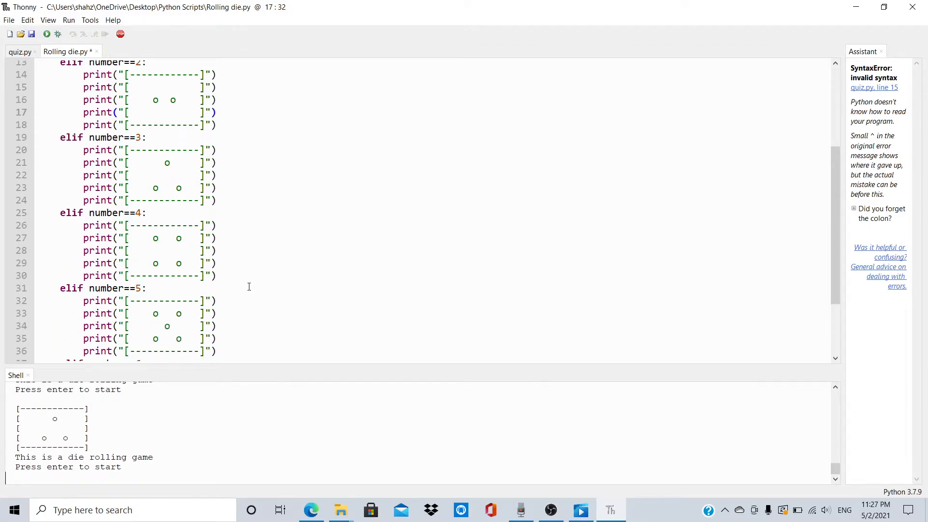
{"action": "scroll", "coordinate": [231, 284], "scroll_direction": "down", "scroll_amount": 5}
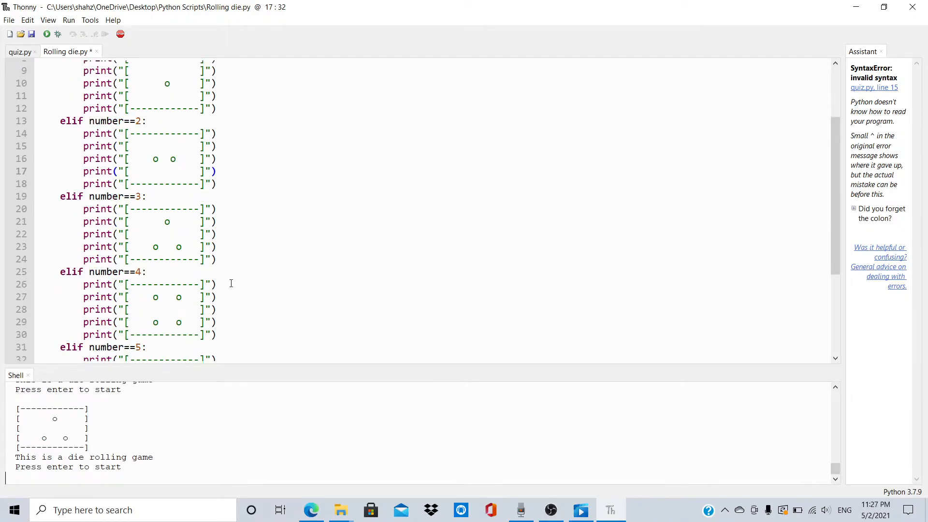
{"action": "scroll", "coordinate": [232, 284], "scroll_direction": "up", "scroll_amount": 5}
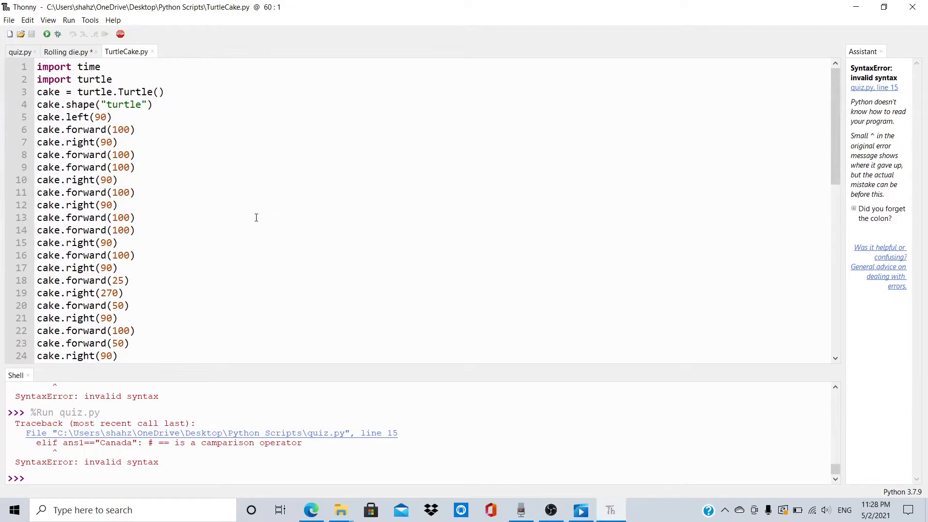
Examine the turtle setup lines and the forward, turn and circle commands in TurtleCake.py.
{"action": "scroll", "coordinate": [250, 232], "scroll_direction": "down", "scroll_amount": 7}
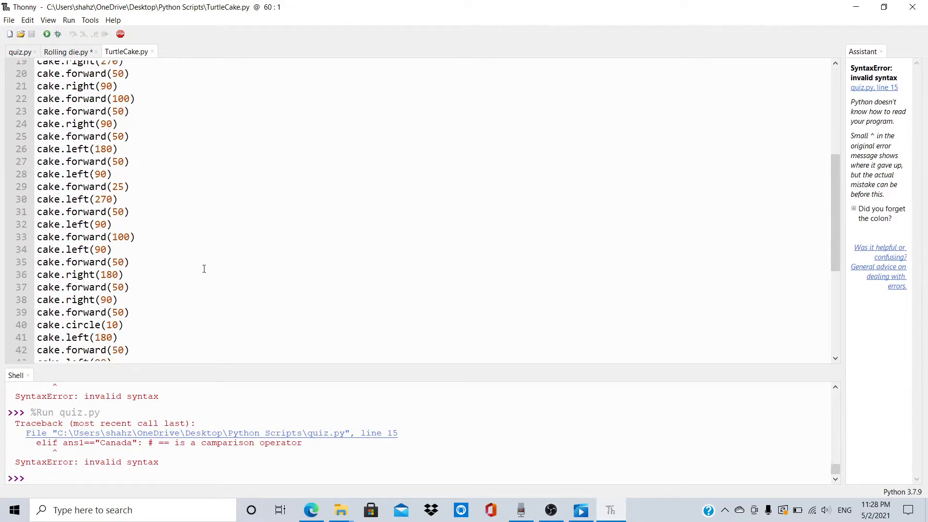
{"action": "scroll", "coordinate": [208, 246], "scroll_direction": "down", "scroll_amount": 3}
{"action": "scroll", "coordinate": [208, 245], "scroll_direction": "up", "scroll_amount": 12}
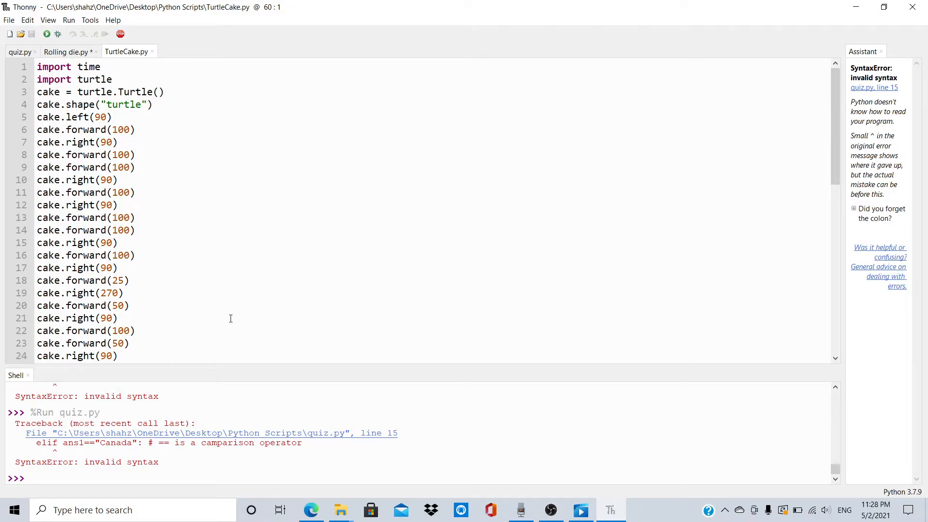
{"action": "scroll", "coordinate": [162, 179], "scroll_direction": "down", "scroll_amount": 4}
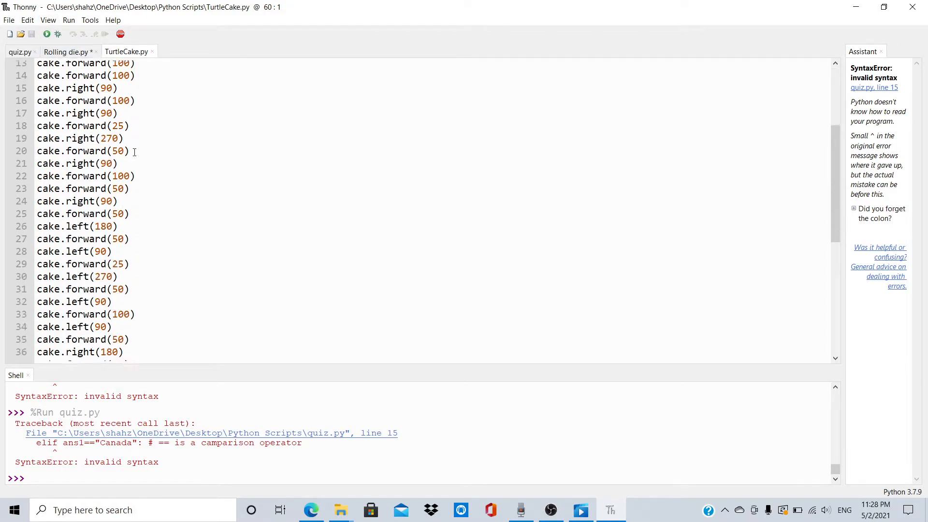
{"action": "scroll", "coordinate": [162, 178], "scroll_direction": "up", "scroll_amount": 1}
{"action": "scroll", "coordinate": [162, 179], "scroll_direction": "up", "scroll_amount": 2}
Run TurtleCake.py to draw the cake, close the turtle graphics window and look through the code again.
{"action": "left_click", "coordinate": [46, 34]}
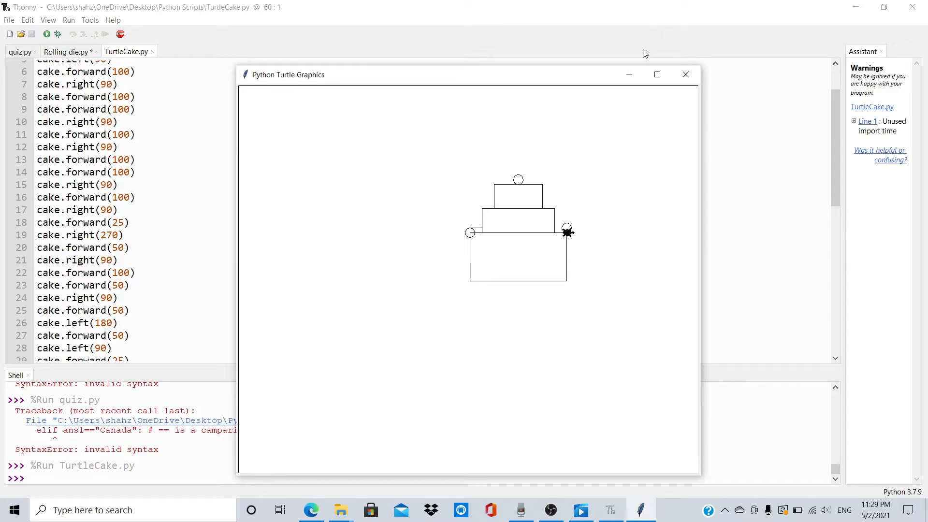
{"action": "left_click", "coordinate": [687, 75]}
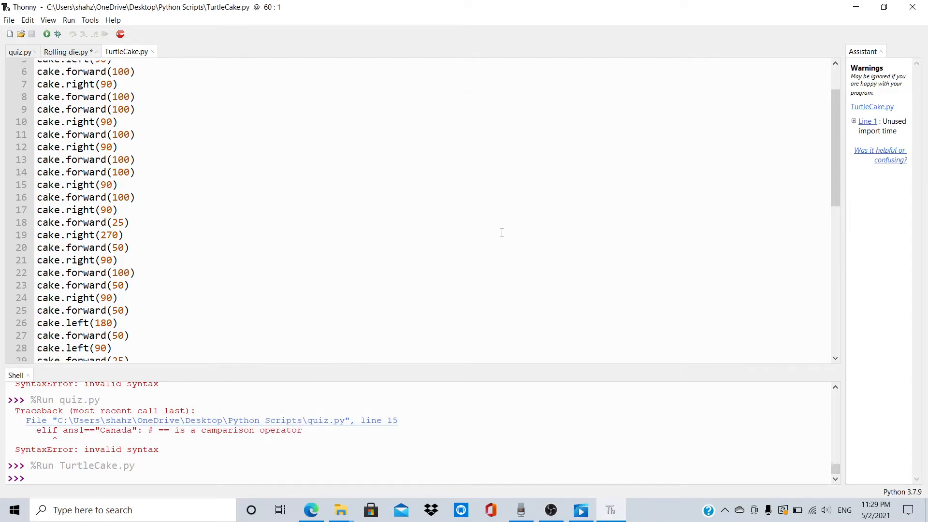
{"action": "scroll", "coordinate": [339, 271], "scroll_direction": "up", "scroll_amount": 2}
{"action": "scroll", "coordinate": [335, 271], "scroll_direction": "down", "scroll_amount": 9}
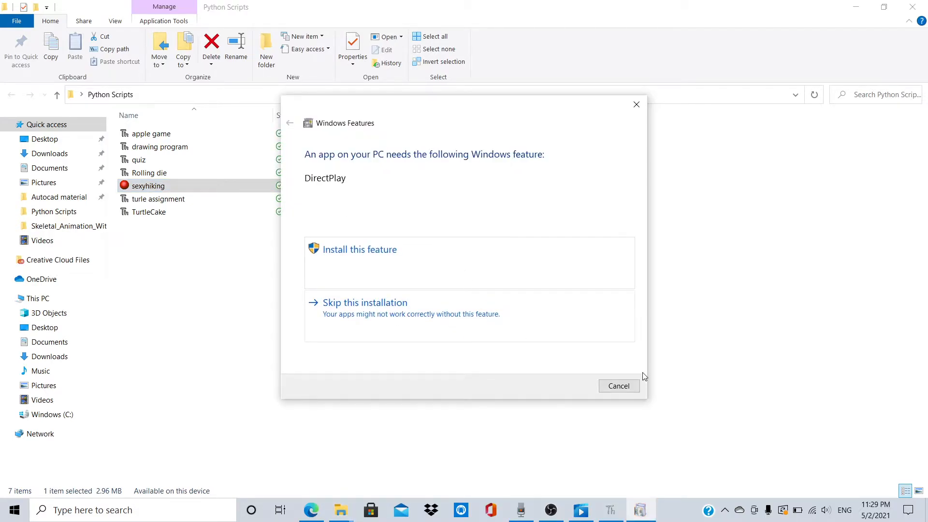
Cancel the DirectPlay feature installation and start playing the sexyhiking game.
{"action": "left_click", "coordinate": [631, 386]}
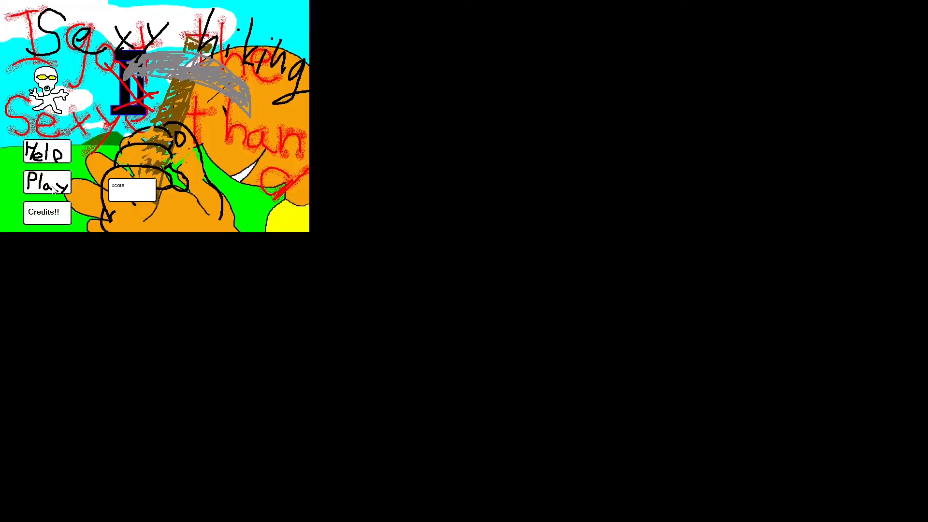
{"action": "left_click", "coordinate": [53, 189]}
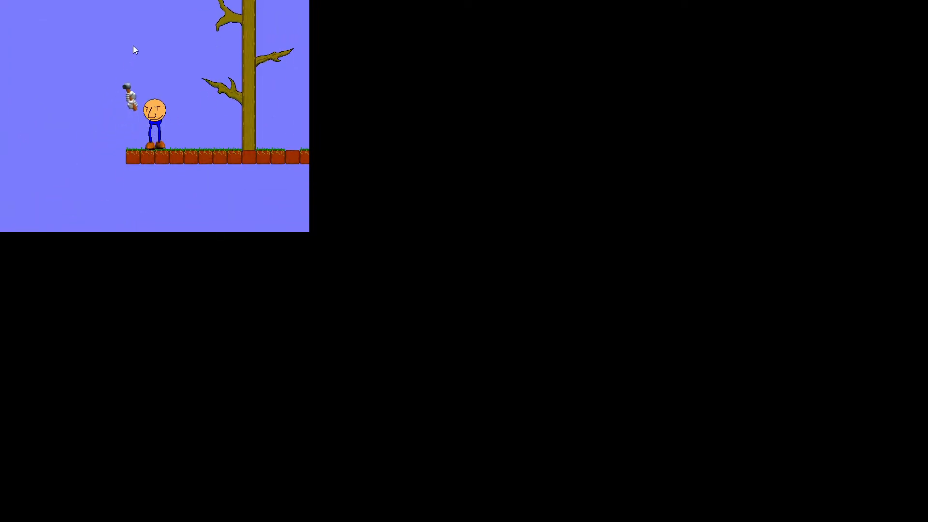
{"action": "key", "text": "d"}
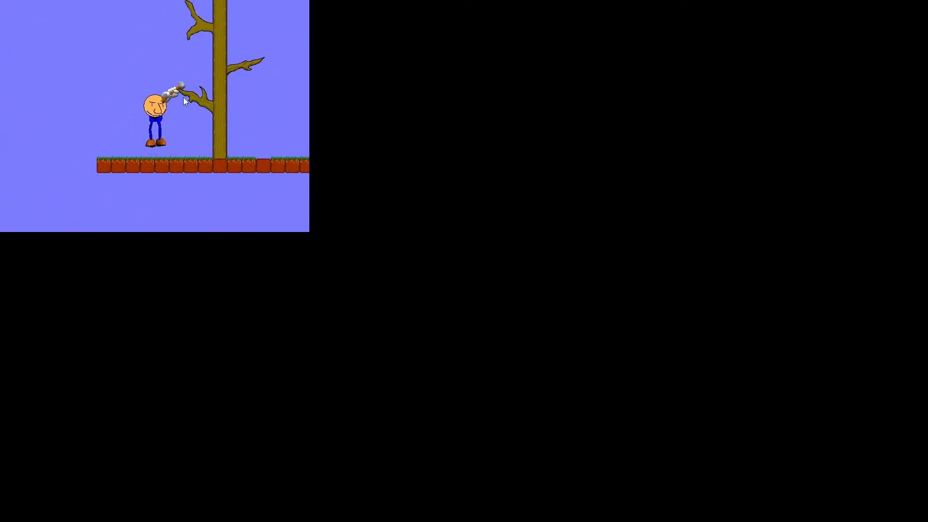
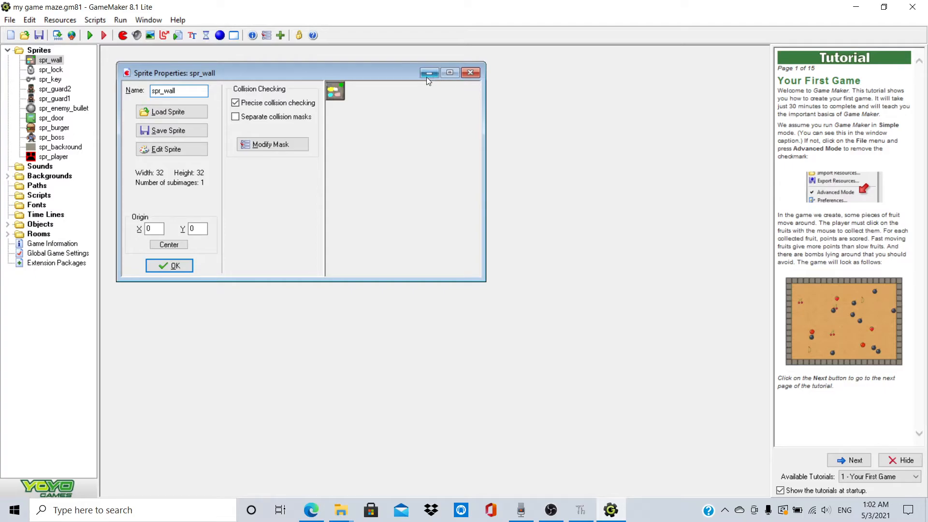
Minimise the spr_wall properties, create a new sprite in the maze game and open it in the sprite editor.
{"action": "left_click", "coordinate": [430, 73]}
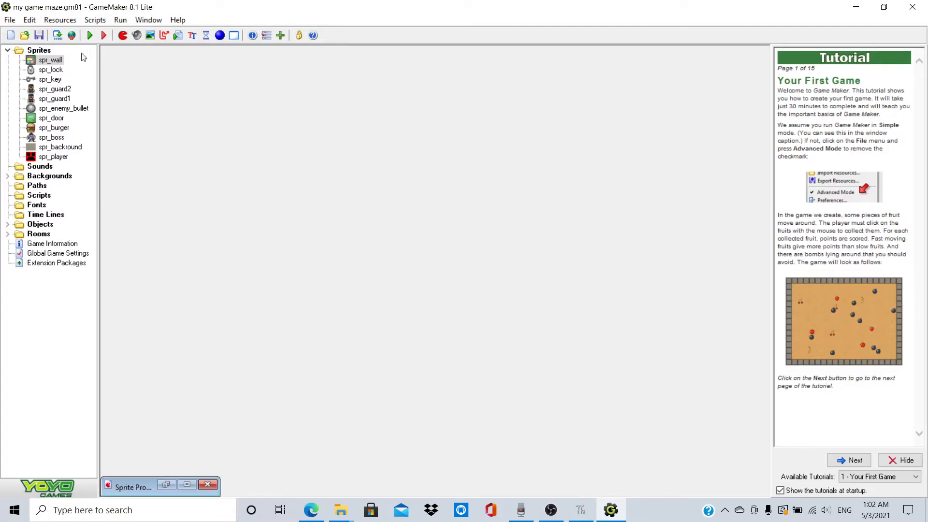
{"action": "right_click", "coordinate": [41, 53]}
{"action": "left_click", "coordinate": [86, 60]}
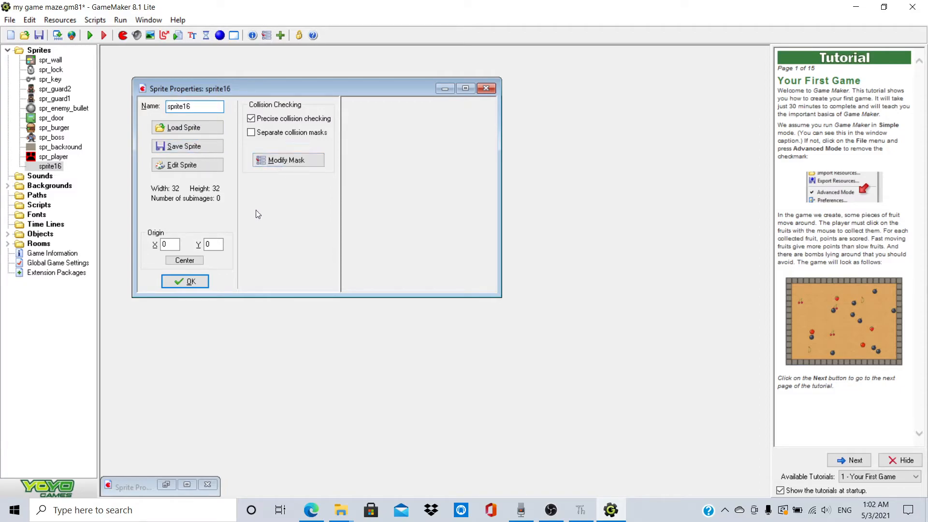
{"action": "left_click", "coordinate": [201, 168]}
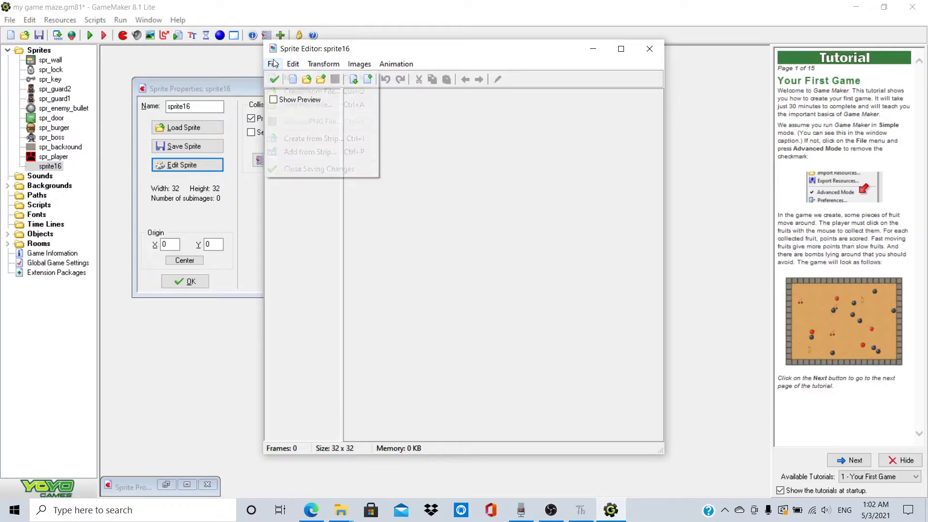
Look over the editing, image and animation commands the sprite editor offers for the empty sprite.
{"action": "left_click", "coordinate": [292, 64]}
{"action": "left_click", "coordinate": [486, 174]}
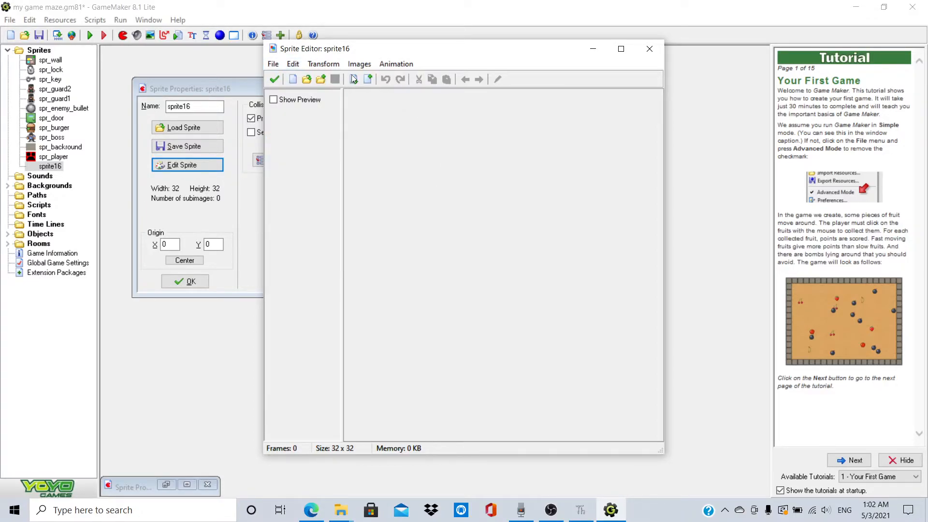
{"action": "left_click", "coordinate": [359, 64]}
{"action": "mouse_move", "coordinate": [402, 62]}
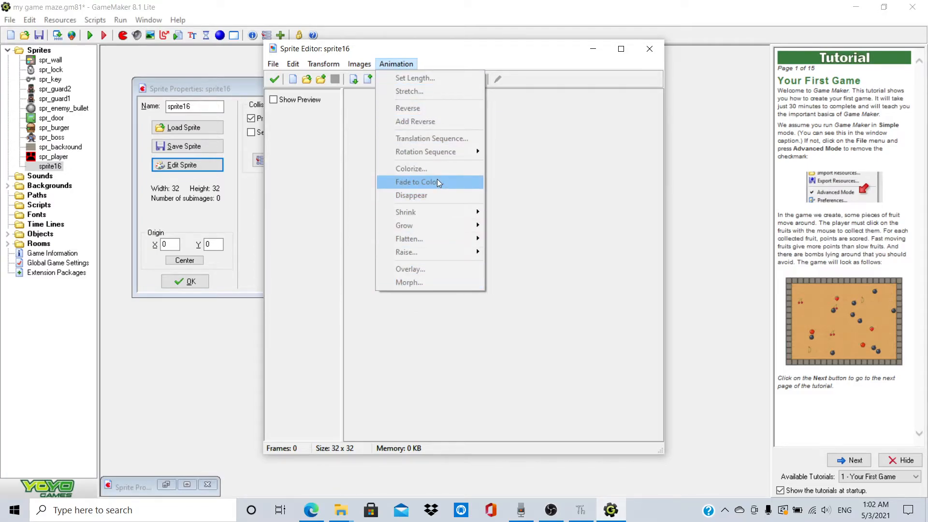
Switch to Microsoft Edge and search Bing for images of "game maker explosion animation".
{"action": "left_click", "coordinate": [311, 510]}
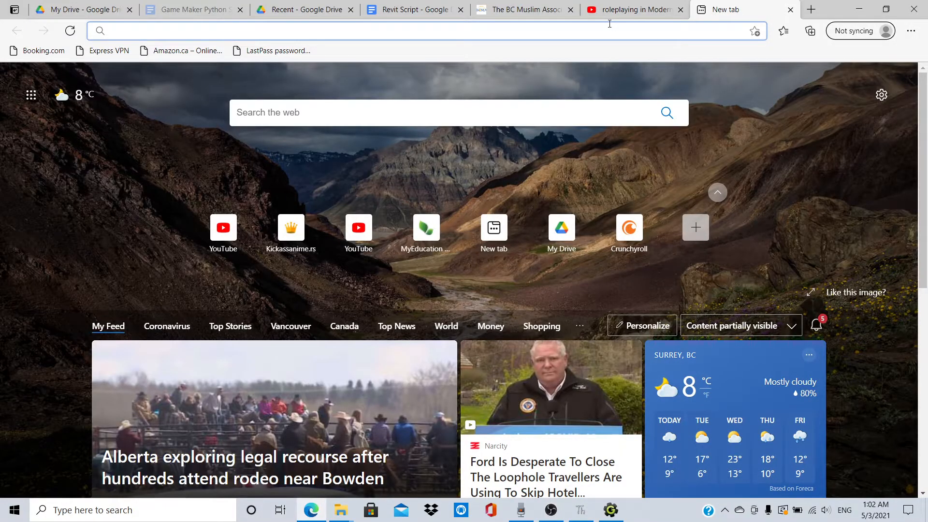
{"action": "type", "text": "game"}
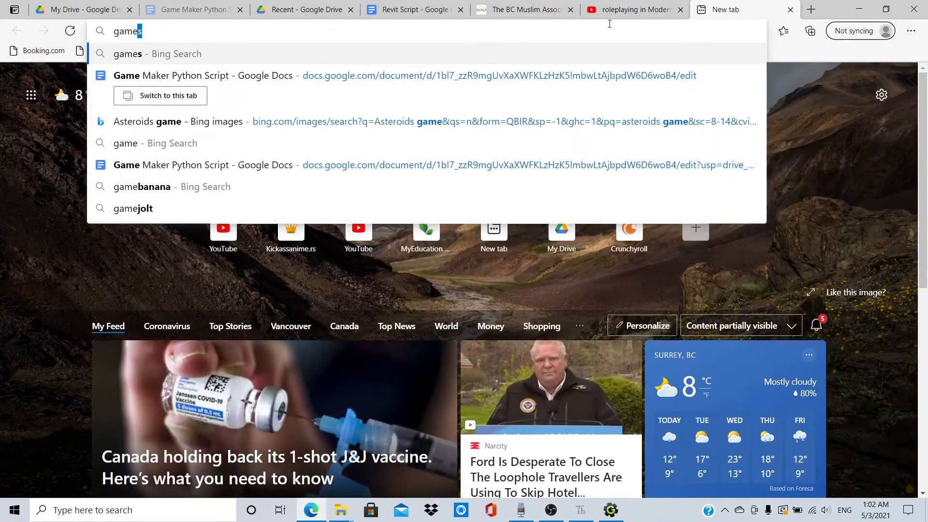
{"action": "type", "text": " maker wexp"}
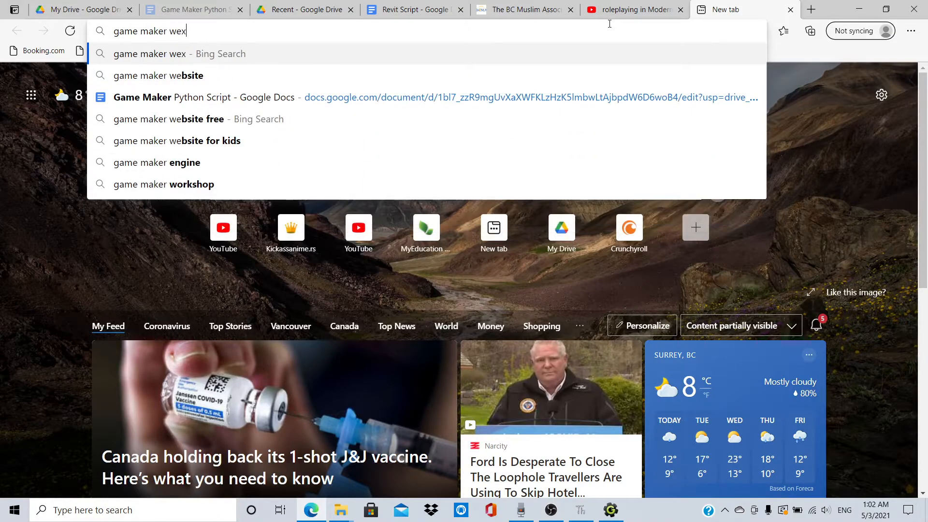
{"action": "key", "text": "BackSpace"}
{"action": "key", "text": "BackSpace"}
{"action": "key", "text": "BackSpace"}
{"action": "key", "text": "BackSpace"}
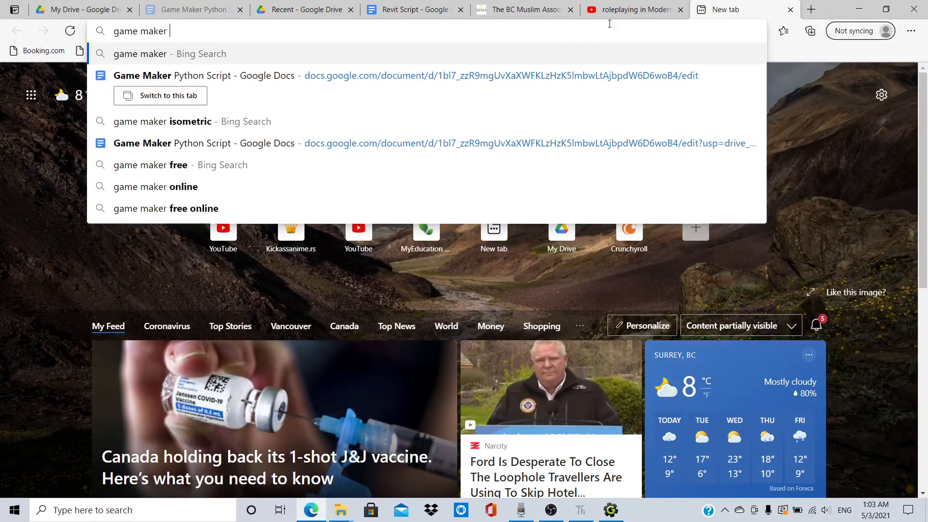
{"action": "type", "text": "explo"}
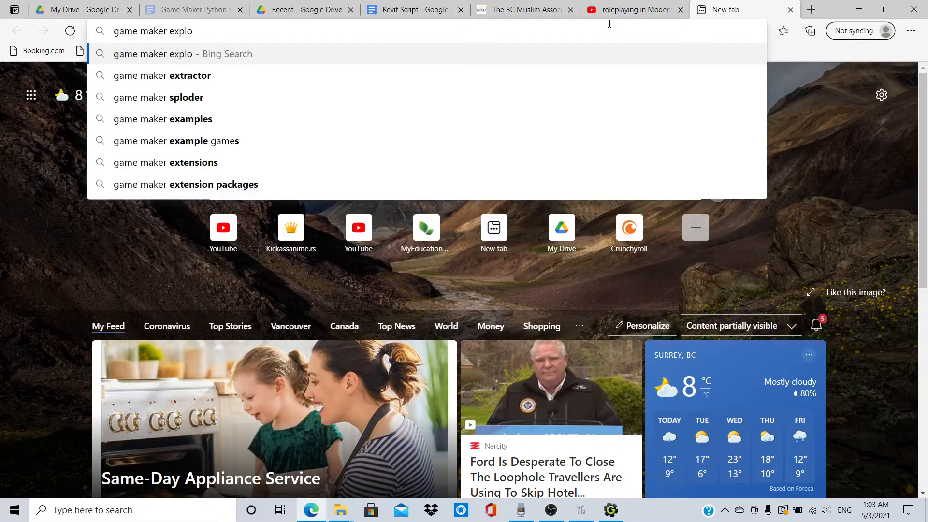
{"action": "type", "text": "sion anima"}
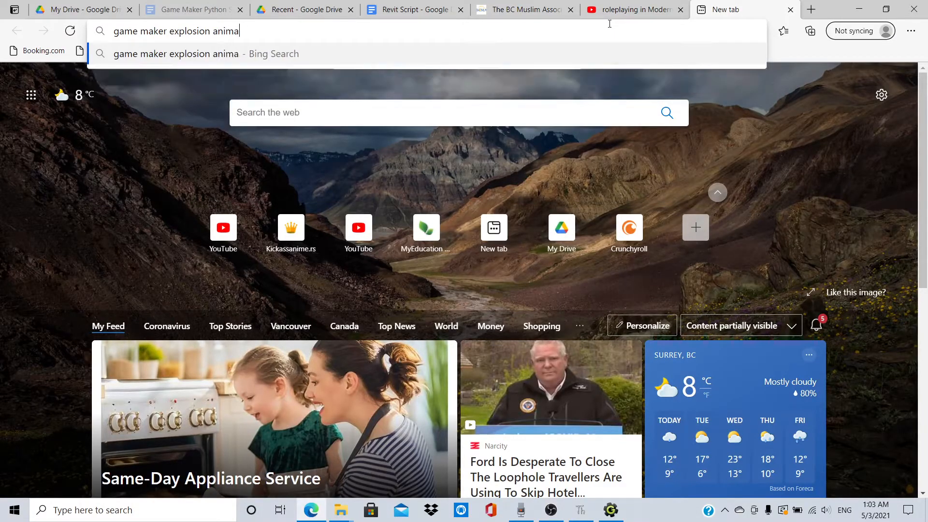
{"action": "type", "text": "tion"}
{"action": "key", "text": "Return"}
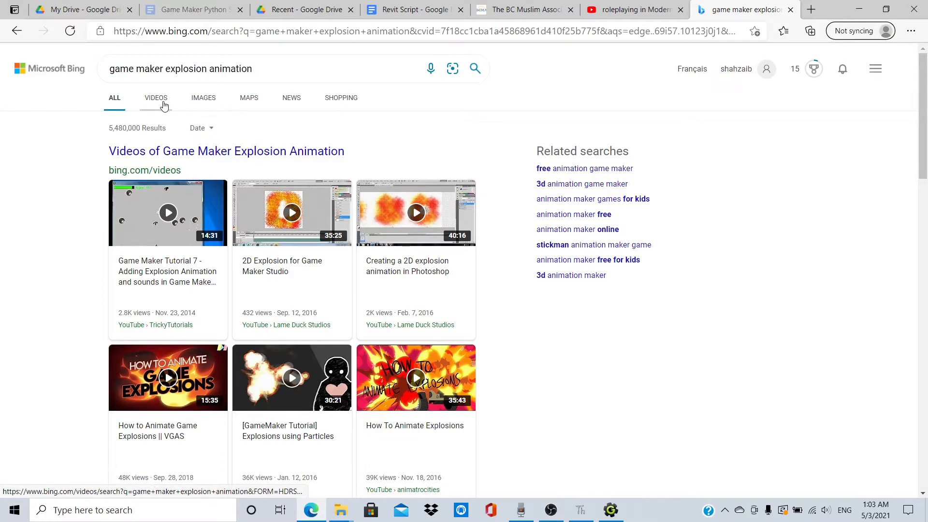
{"action": "left_click", "coordinate": [197, 101]}
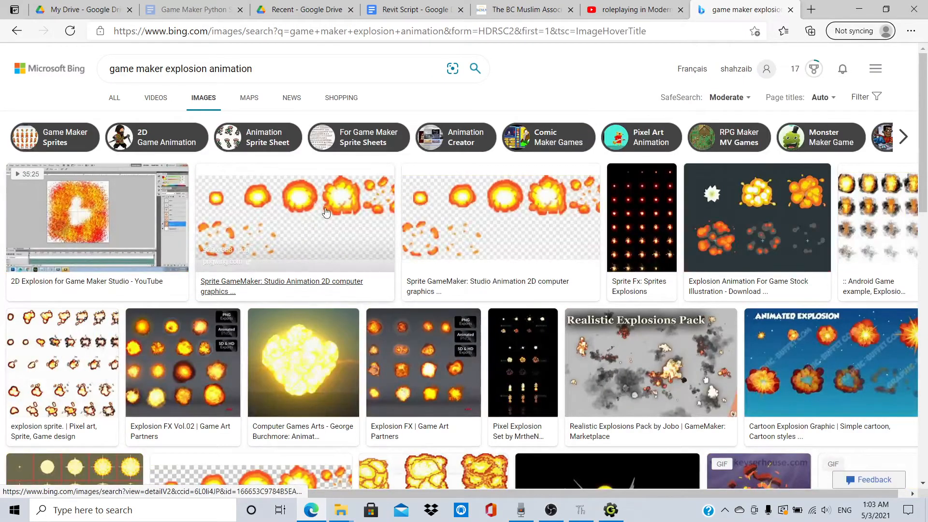
Examine the frames of the transparent explosion sprite sheet, and return to the image results to browse more explosion examples.
{"action": "left_click", "coordinate": [343, 225]}
{"action": "left_click_drag", "start_coordinate": [82, 193], "coordinate": [489, 233]}
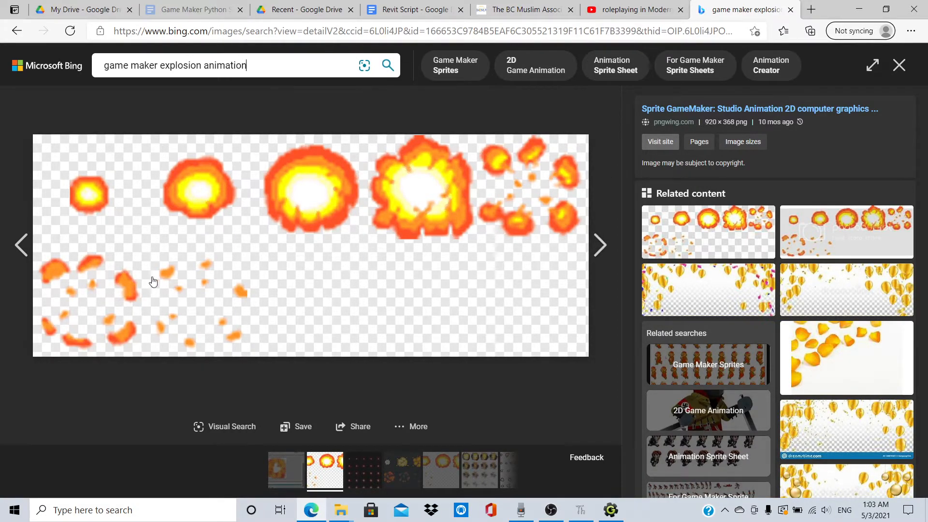
{"action": "left_click", "coordinate": [837, 359]}
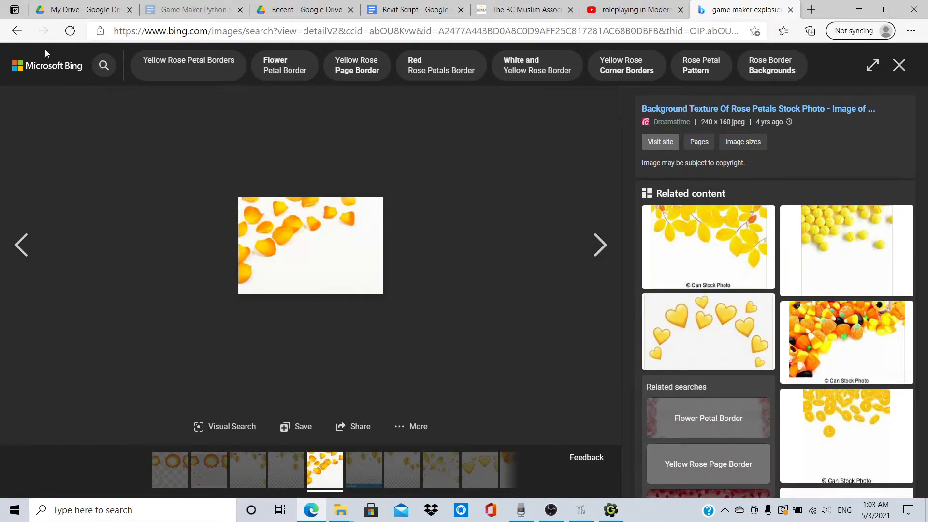
{"action": "left_click", "coordinate": [15, 31]}
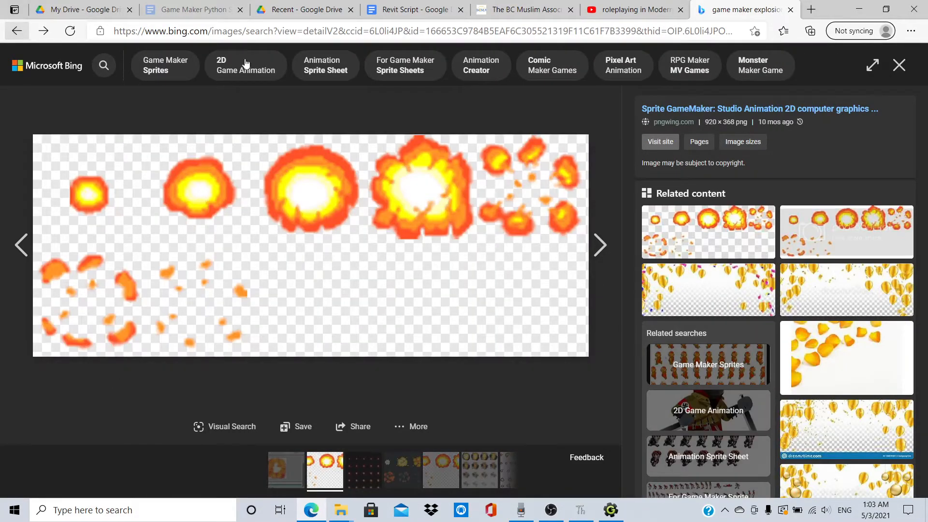
{"action": "left_click", "coordinate": [14, 30]}
{"action": "scroll", "coordinate": [840, 174], "scroll_direction": "down", "scroll_amount": 5}
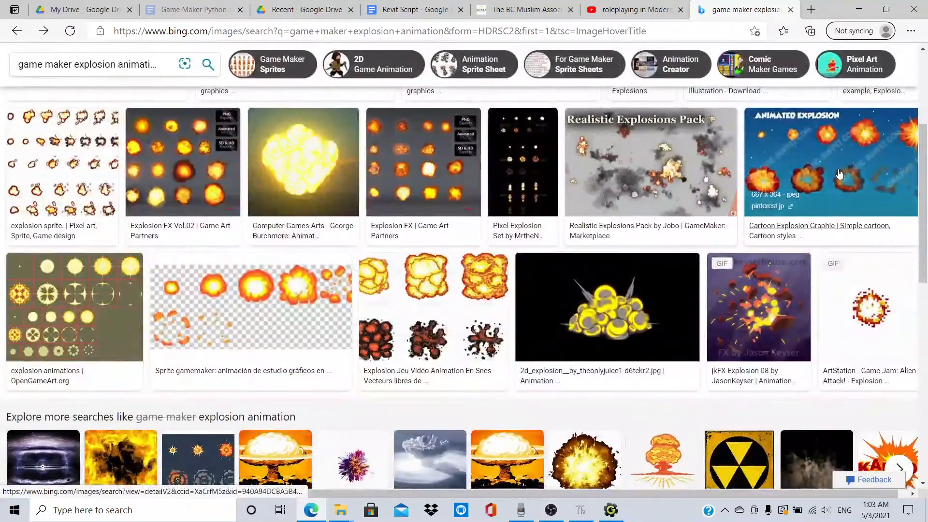
Browse more explosion image results, viewing the cartoon explosion boom effect and the Explosion Set 1 sprite sheet enlarged.
{"action": "scroll", "coordinate": [432, 291], "scroll_direction": "down", "scroll_amount": 7}
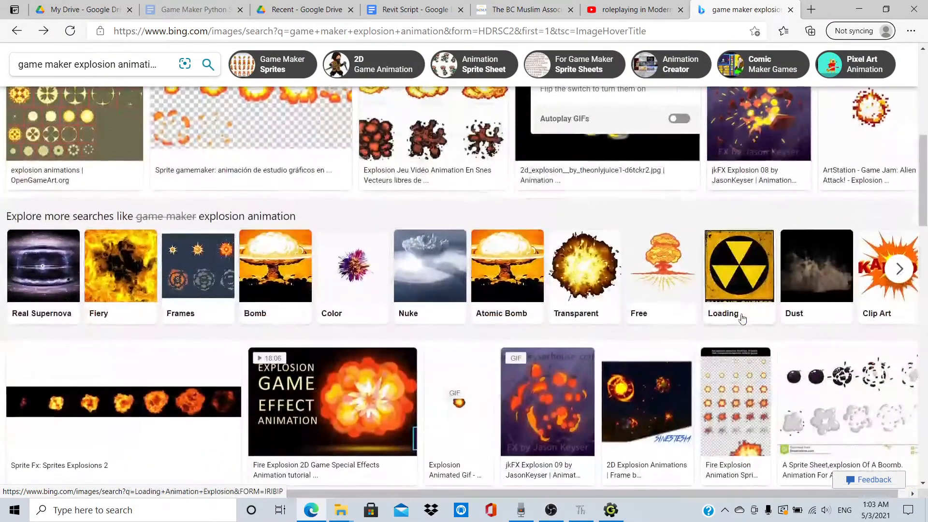
{"action": "scroll", "coordinate": [432, 292], "scroll_direction": "down", "scroll_amount": 2}
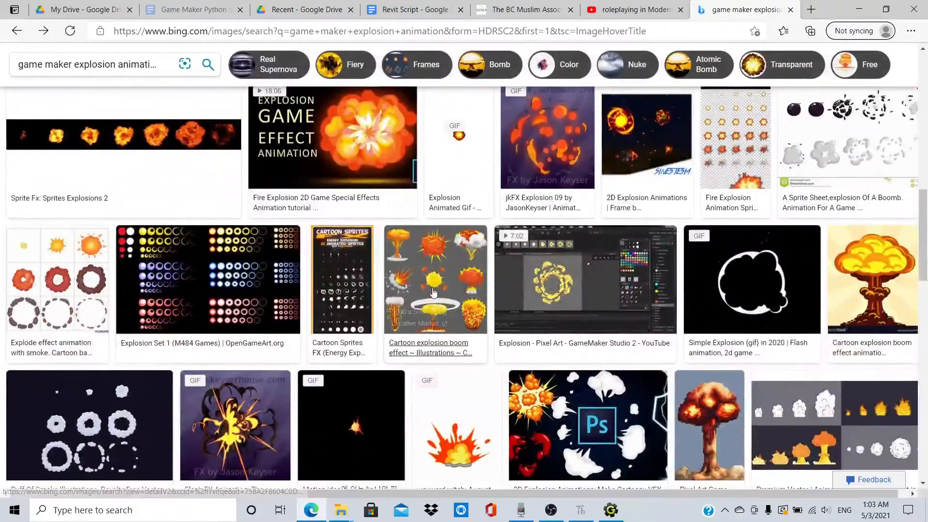
{"action": "left_click", "coordinate": [427, 249]}
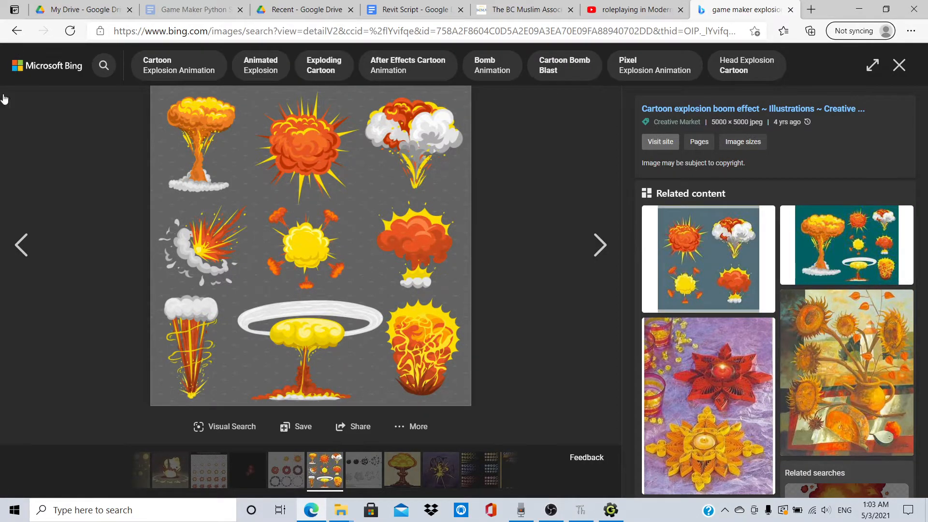
{"action": "left_click", "coordinate": [17, 31]}
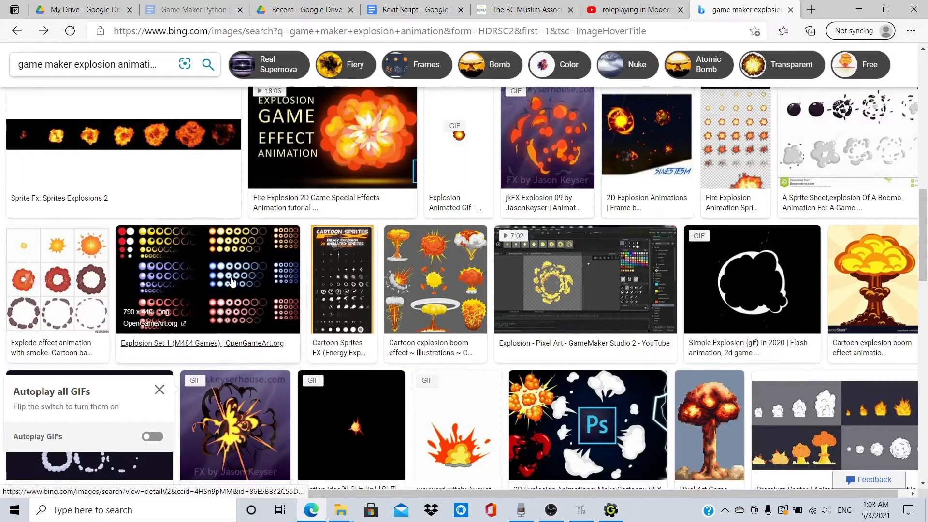
{"action": "left_click", "coordinate": [232, 282]}
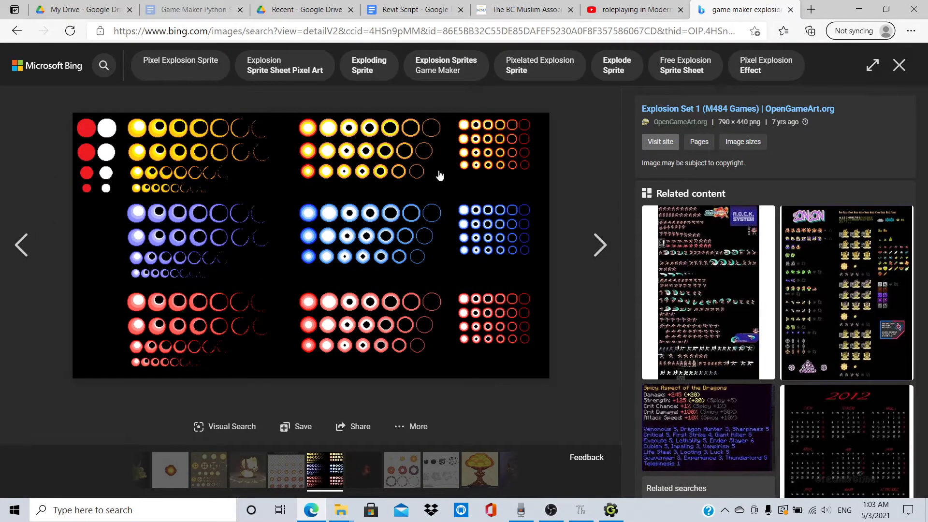
{"action": "left_click", "coordinate": [17, 31]}
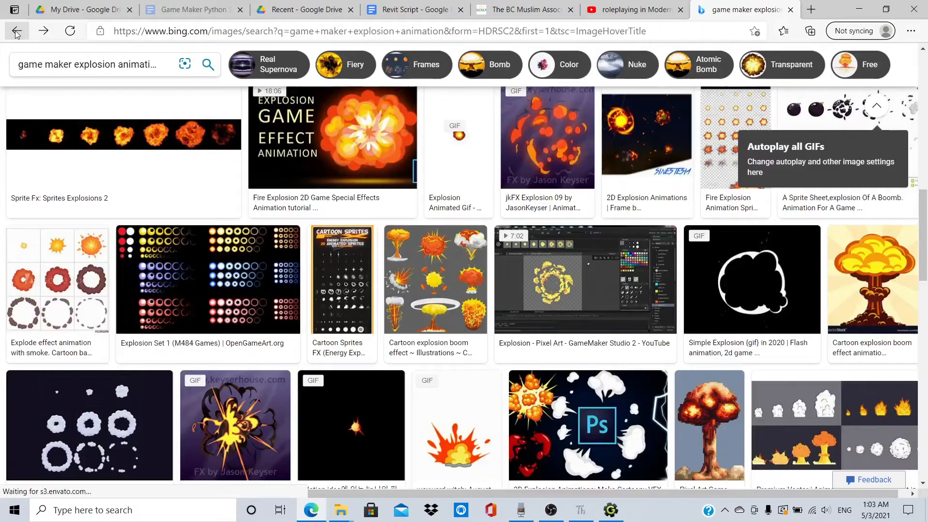
{"action": "scroll", "coordinate": [333, 311], "scroll_direction": "down", "scroll_amount": 7}
{"action": "scroll", "coordinate": [333, 312], "scroll_direction": "up", "scroll_amount": 4}
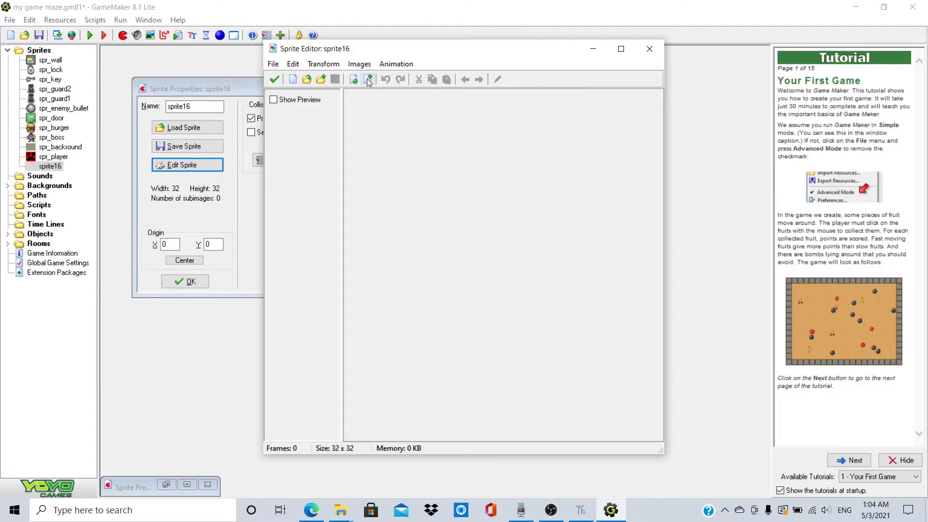
Create a blank 32 by 32 image in sprite16 and open it in the image editor.
{"action": "left_click", "coordinate": [313, 64]}
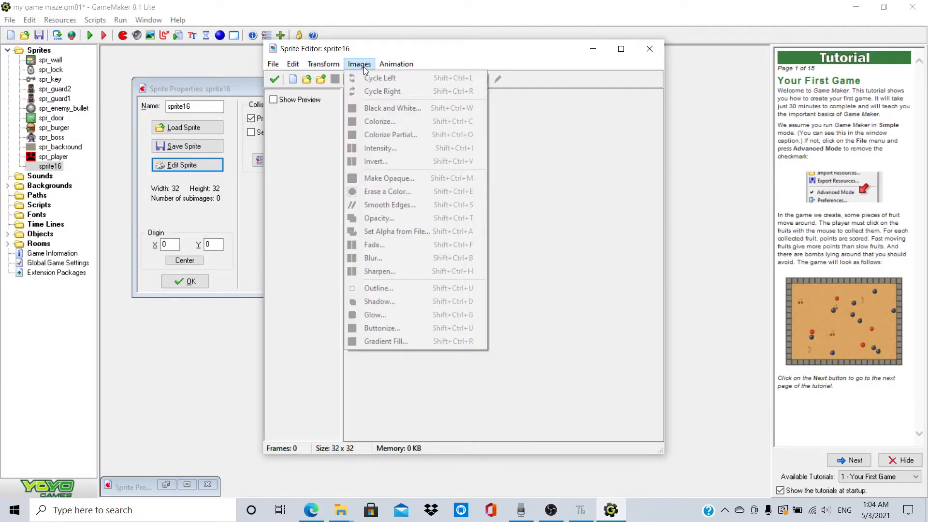
{"action": "mouse_move", "coordinate": [266, 59]}
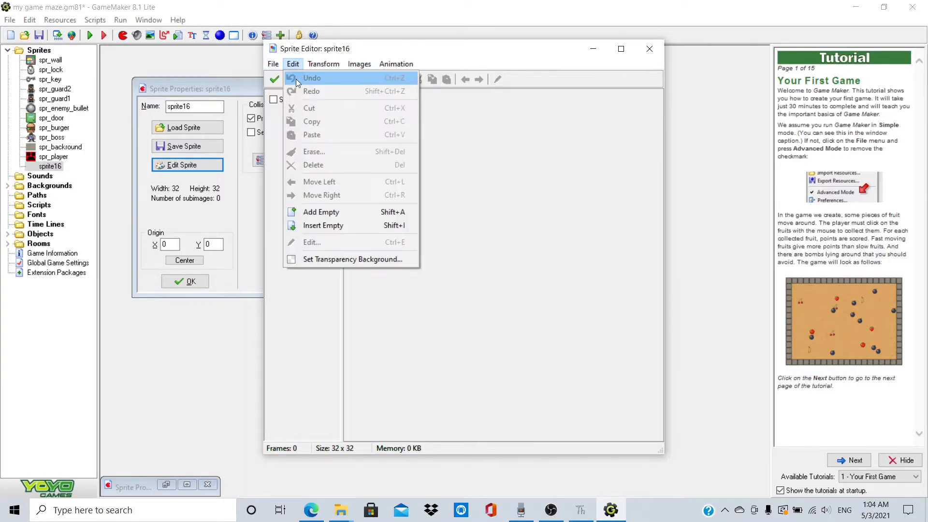
{"action": "left_click", "coordinate": [293, 78]}
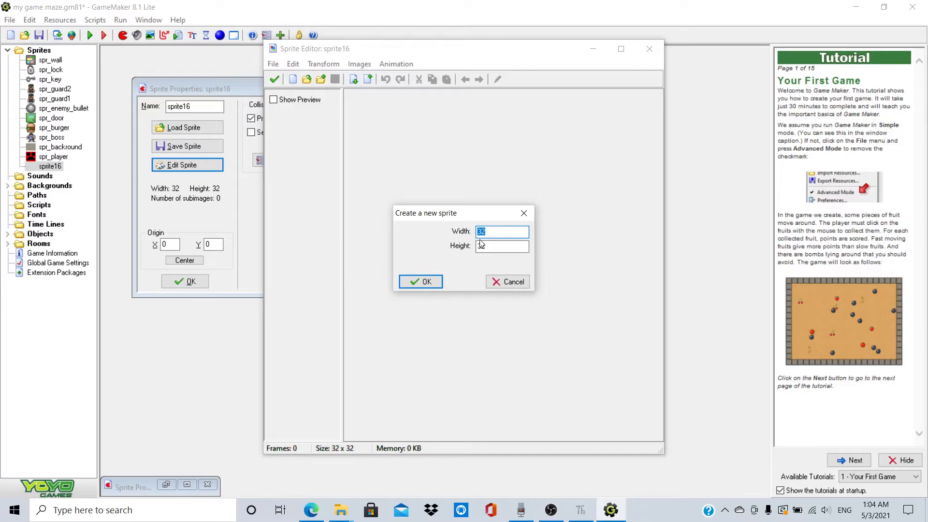
{"action": "left_click", "coordinate": [421, 283]}
{"action": "double_click", "coordinate": [368, 108]}
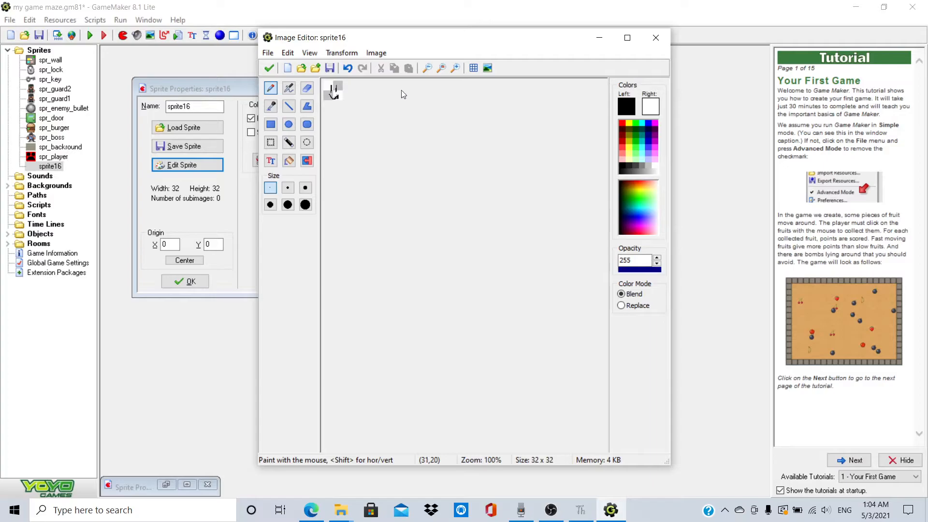
Discard the image and sprite changes, and close the editors together with sprite16's properties.
{"action": "left_click", "coordinate": [655, 38]}
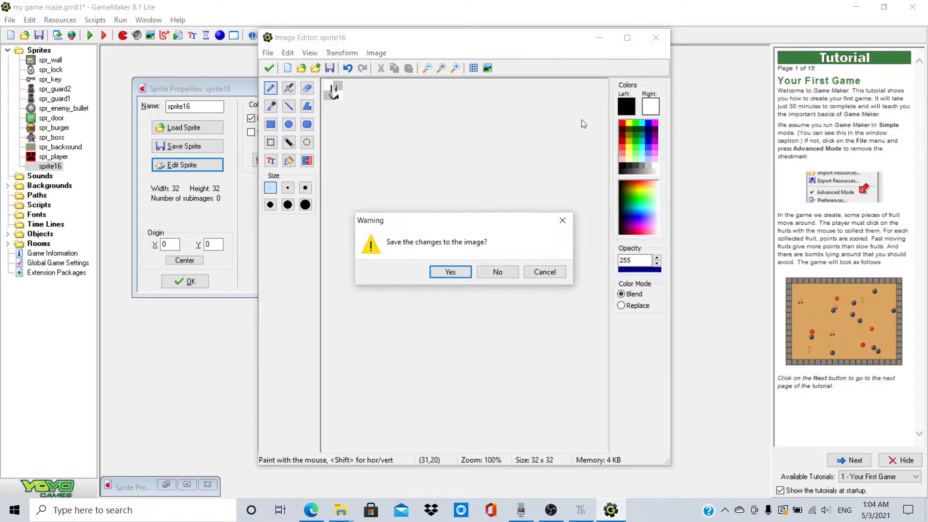
{"action": "left_click", "coordinate": [498, 272]}
{"action": "left_click", "coordinate": [650, 48]}
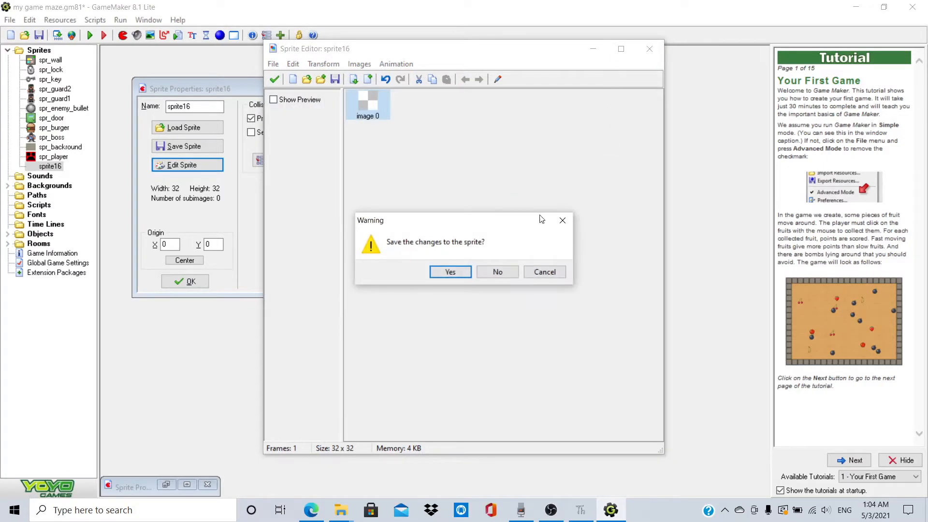
{"action": "left_click", "coordinate": [498, 272]}
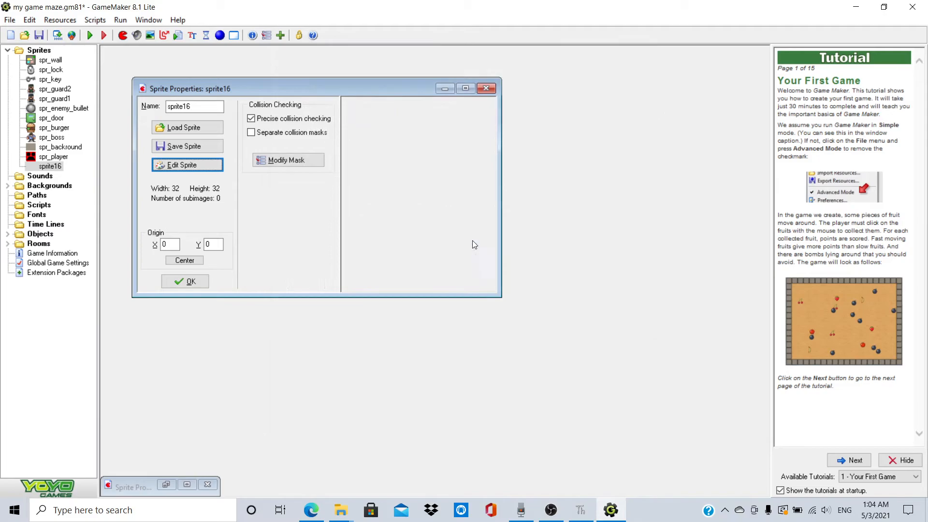
{"action": "left_click", "coordinate": [486, 89]}
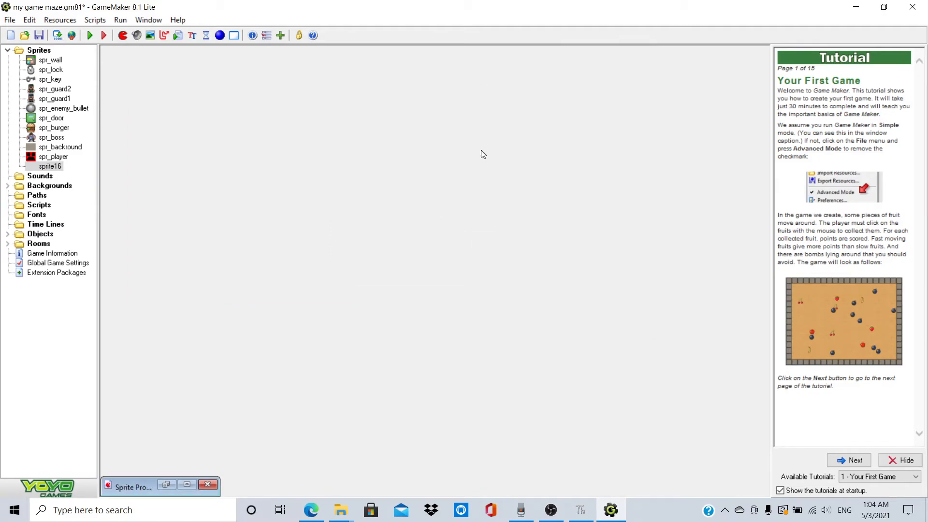
{"action": "right_click", "coordinate": [57, 169]}
{"action": "left_click", "coordinate": [111, 244]}
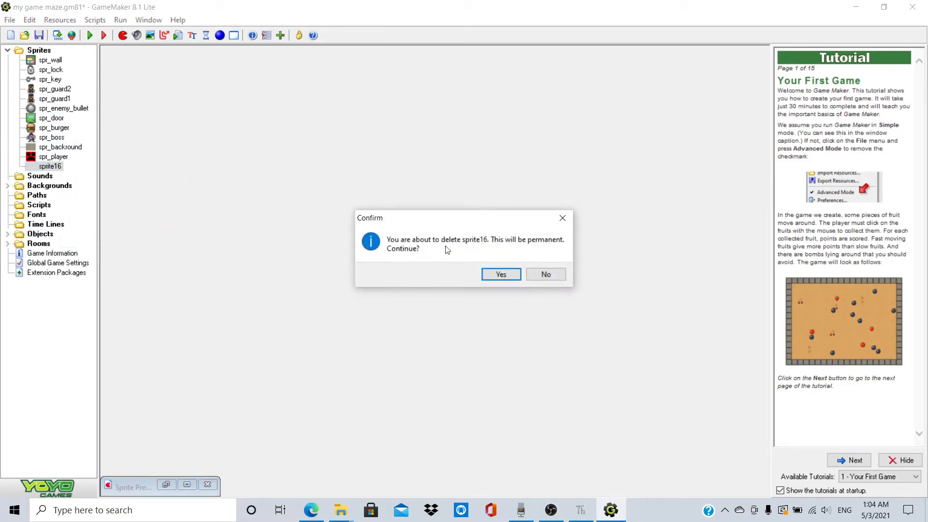
{"action": "left_click", "coordinate": [547, 274]}
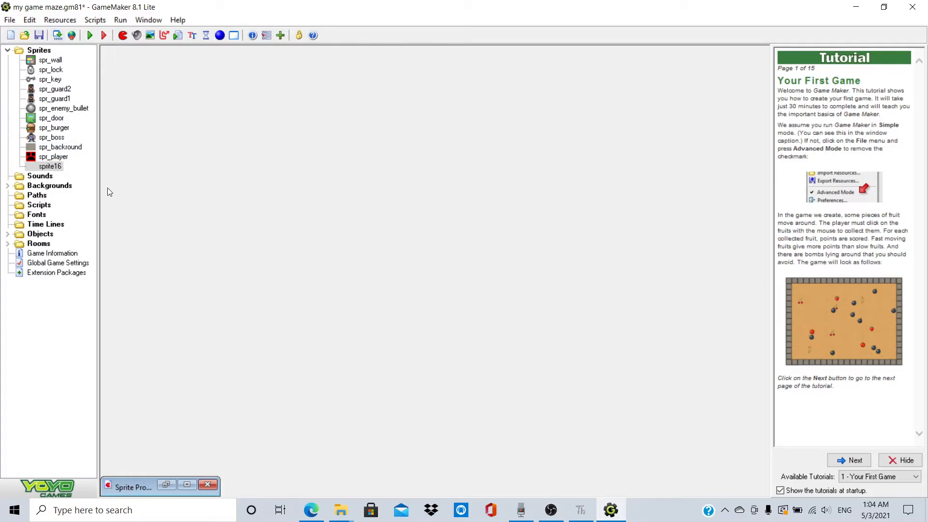
Expand the Backgrounds resources and view the images of background0 and background2, with background2's properties maximised.
{"action": "left_click", "coordinate": [45, 177]}
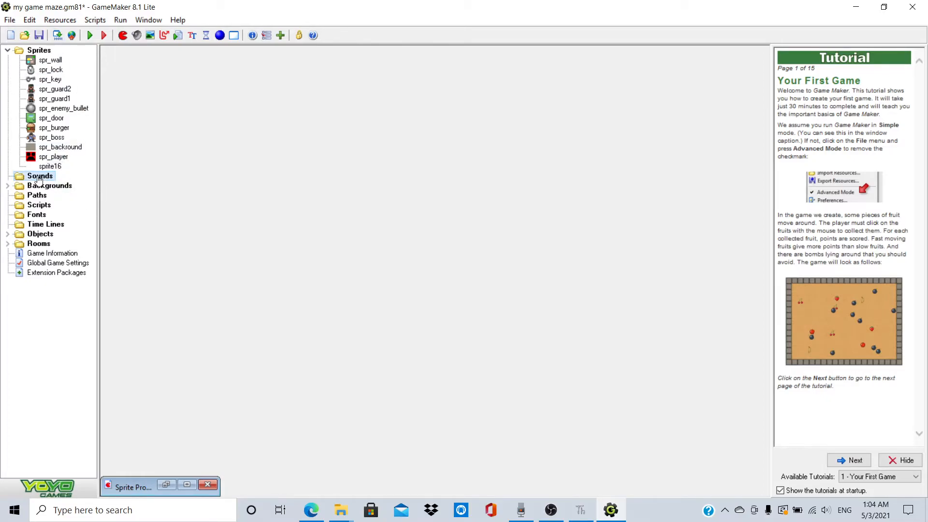
{"action": "left_click", "coordinate": [7, 186]}
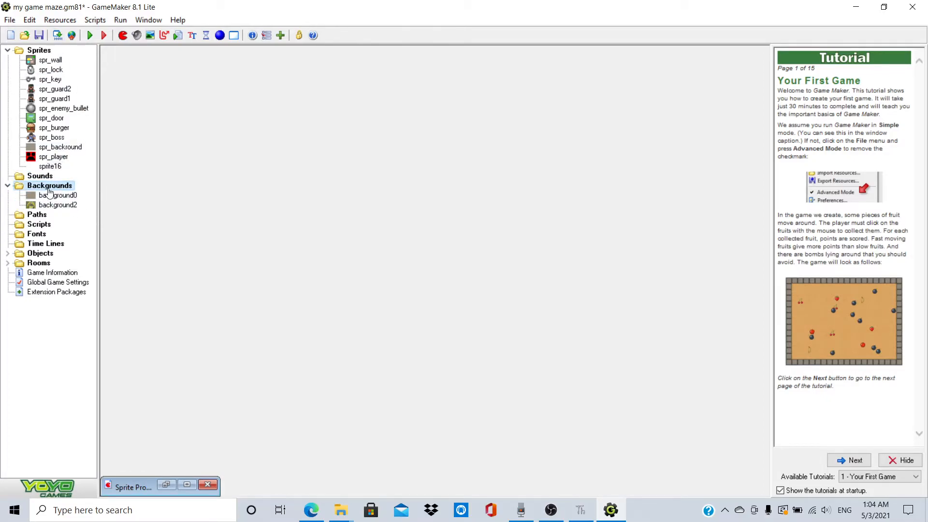
{"action": "double_click", "coordinate": [57, 195]}
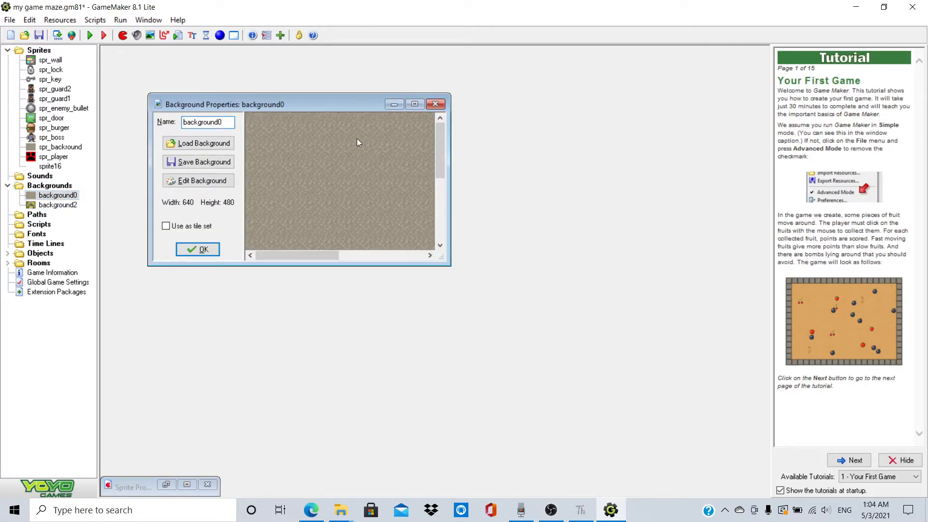
{"action": "double_click", "coordinate": [63, 205]}
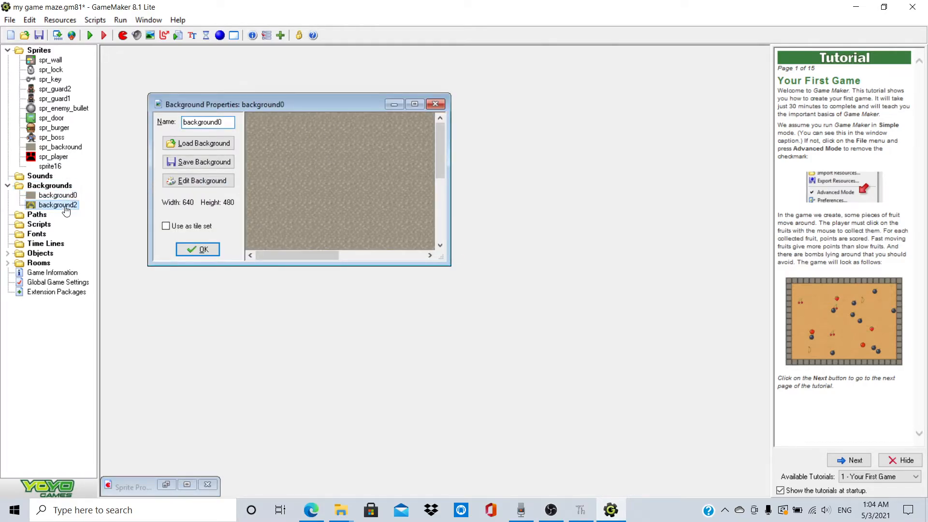
{"action": "left_click", "coordinate": [429, 120]}
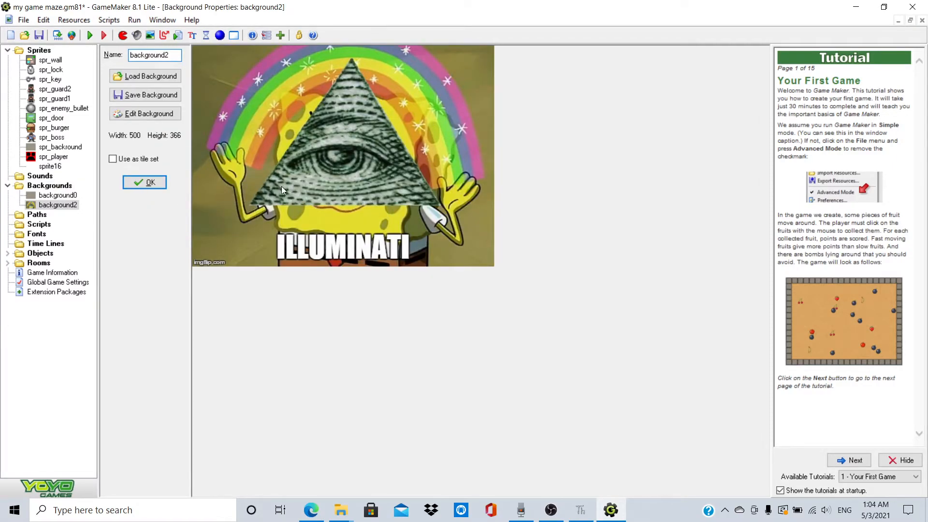
Expand the Objects resources to list the maze game's objects, and close the properties of both backgrounds.
{"action": "left_click", "coordinate": [41, 217]}
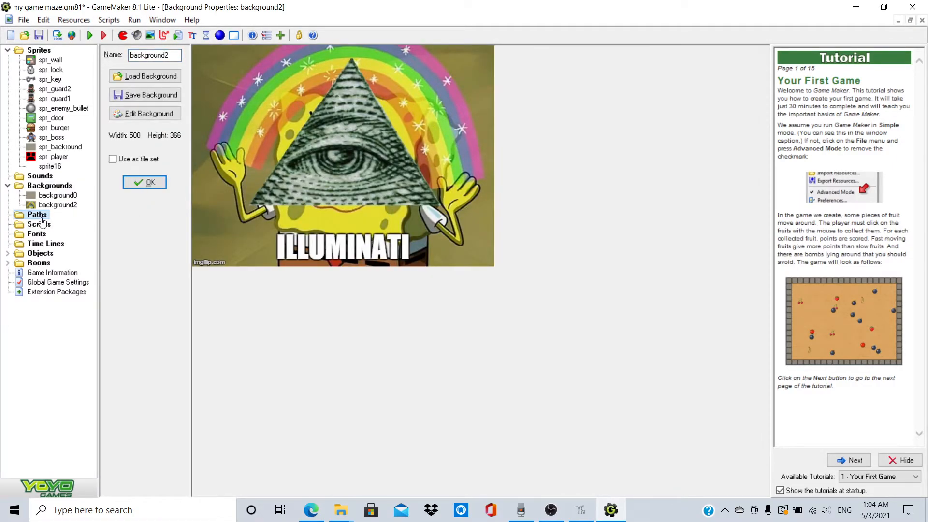
{"action": "left_click", "coordinate": [35, 248]}
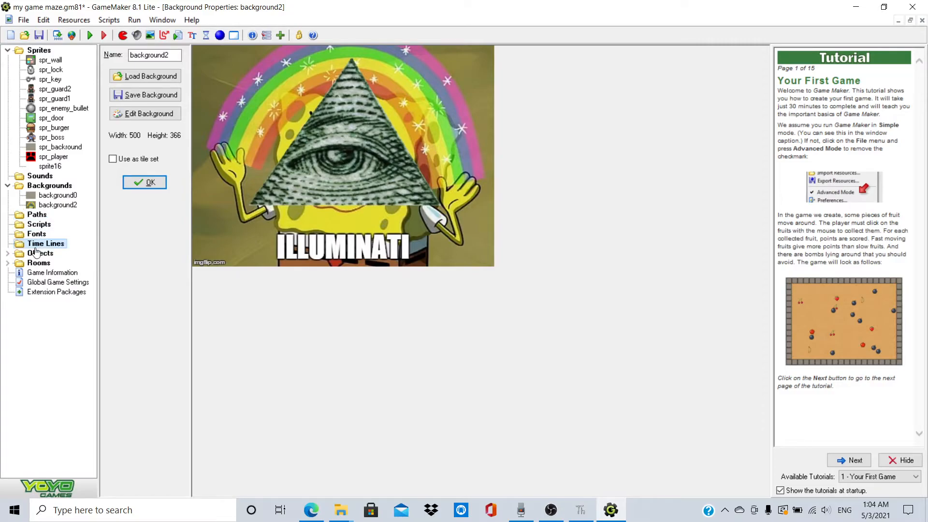
{"action": "left_click", "coordinate": [8, 255]}
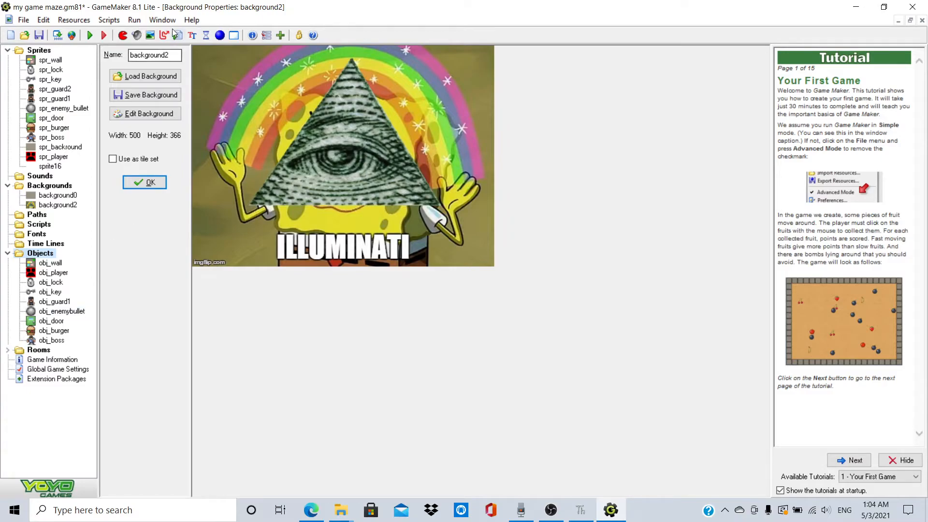
{"action": "left_click", "coordinate": [155, 184]}
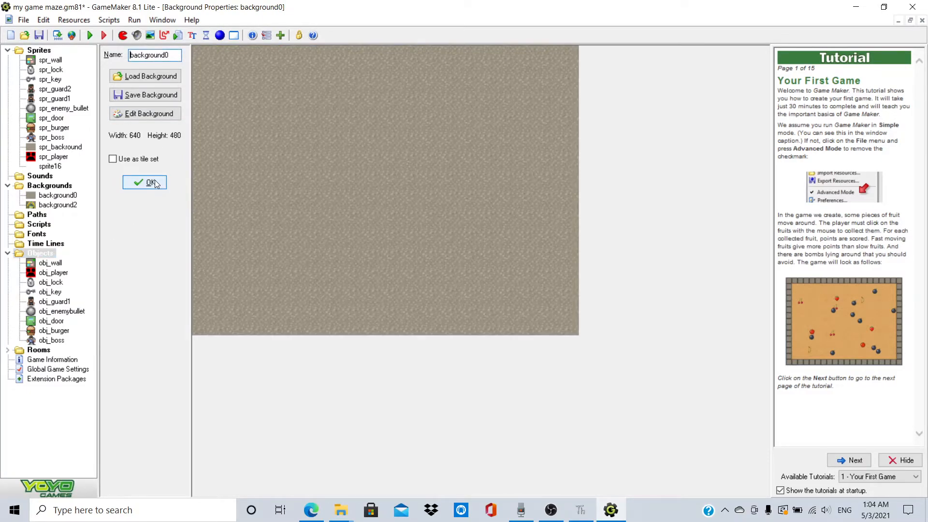
{"action": "left_click", "coordinate": [156, 184]}
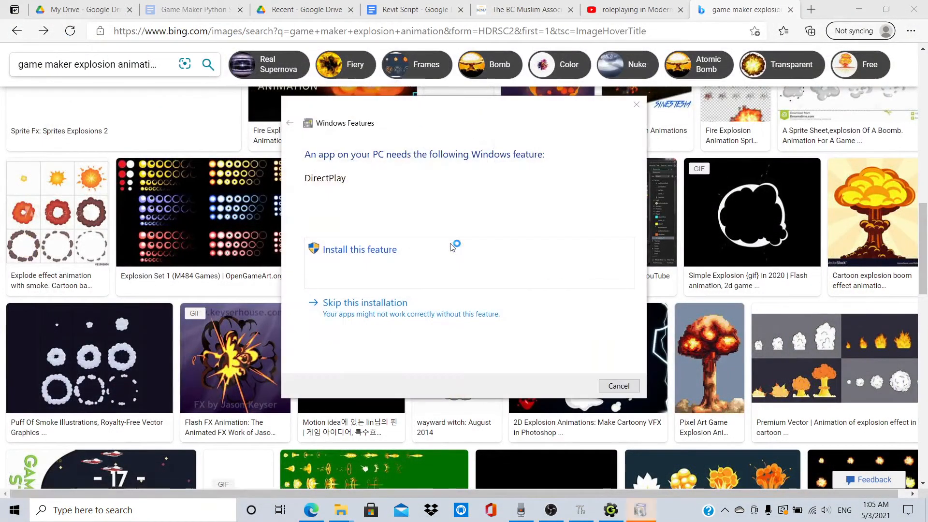
Play the maze game, moving the red player right and down along the lower part of the maze.
{"action": "left_click", "coordinate": [508, 335]}
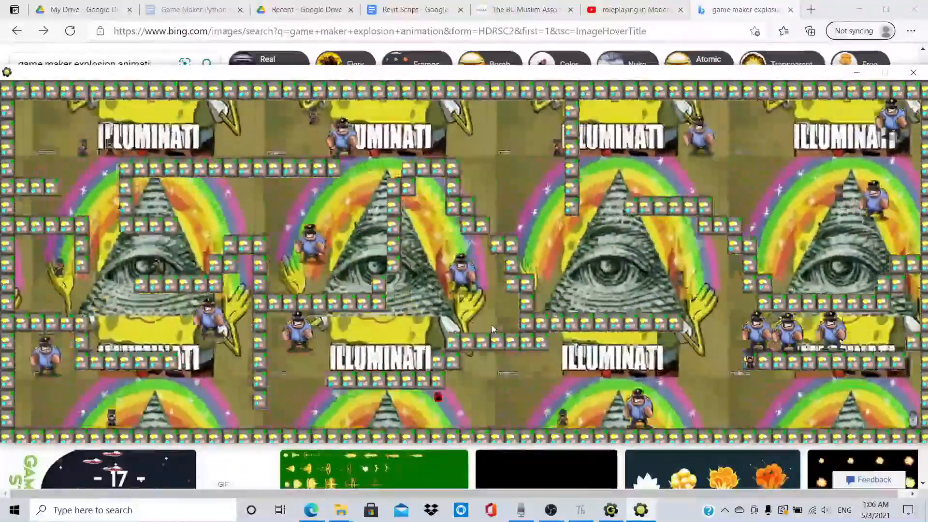
{"action": "key", "text": "Right"}
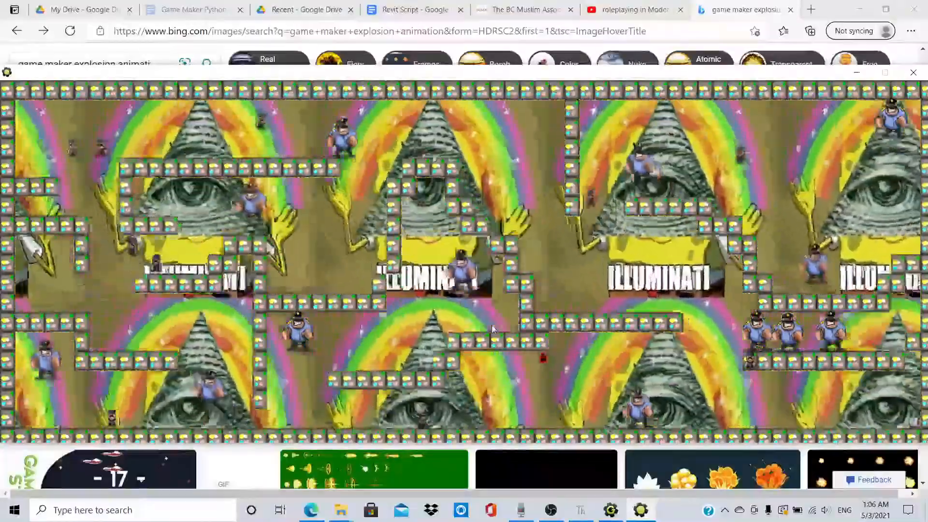
{"action": "key", "text": "Right"}
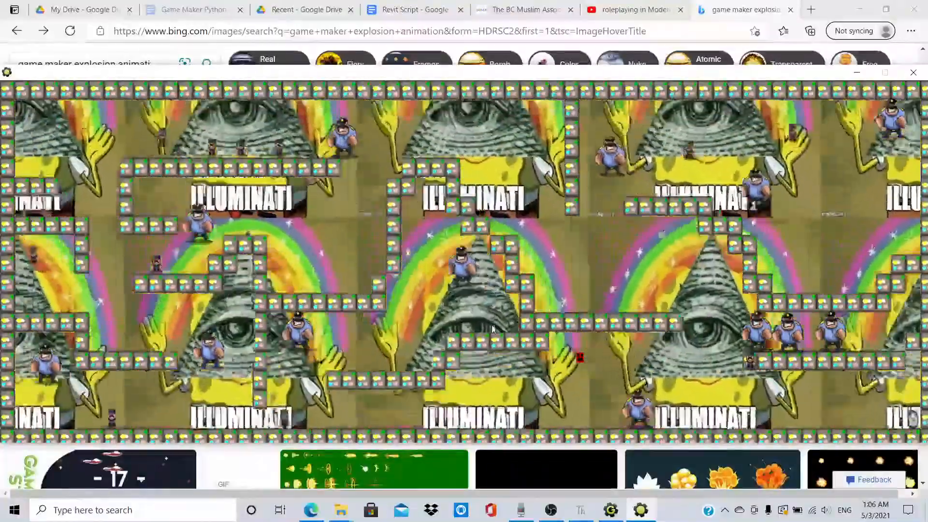
{"action": "key", "text": "Down"}
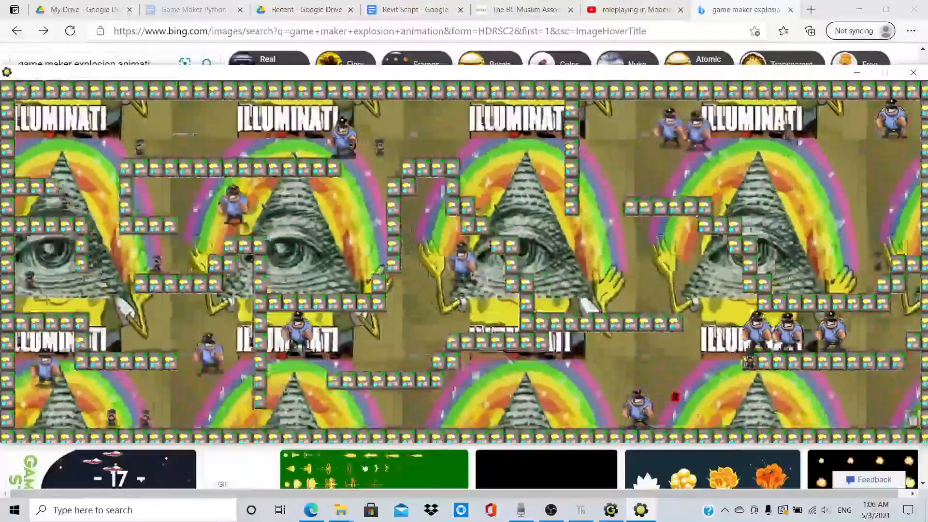
{"action": "key", "text": "Right"}
{"action": "key", "text": "Right"}
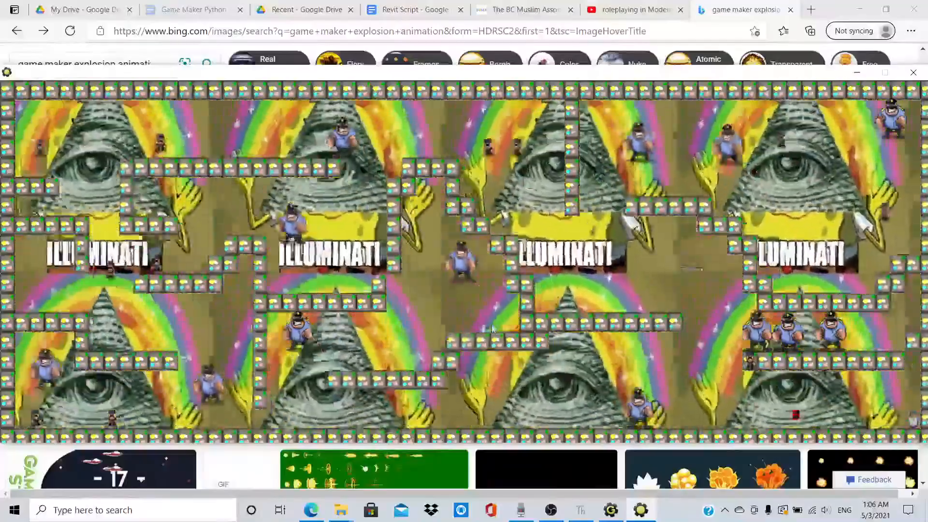
{"action": "key", "text": "Right"}
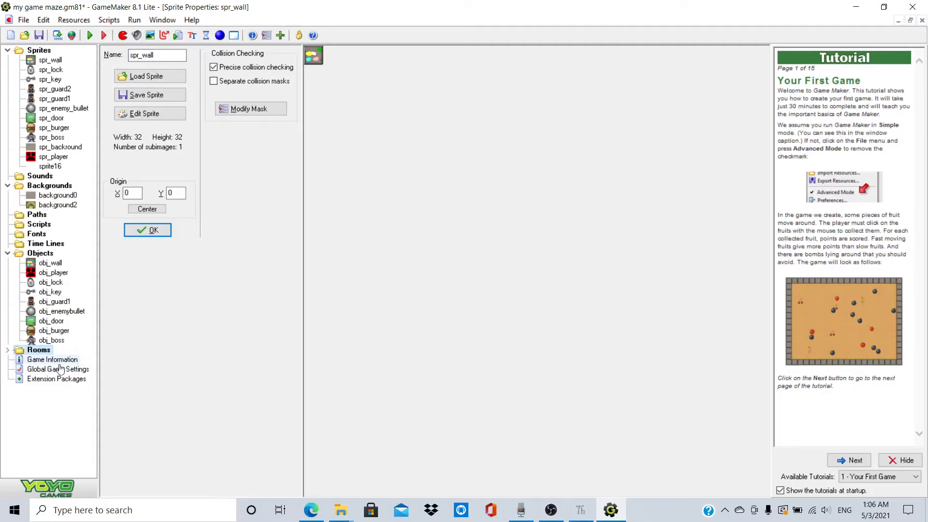
Expand the Rooms resources to list the maze game's rooms, and close the spr_wall properties.
{"action": "double_click", "coordinate": [40, 352]}
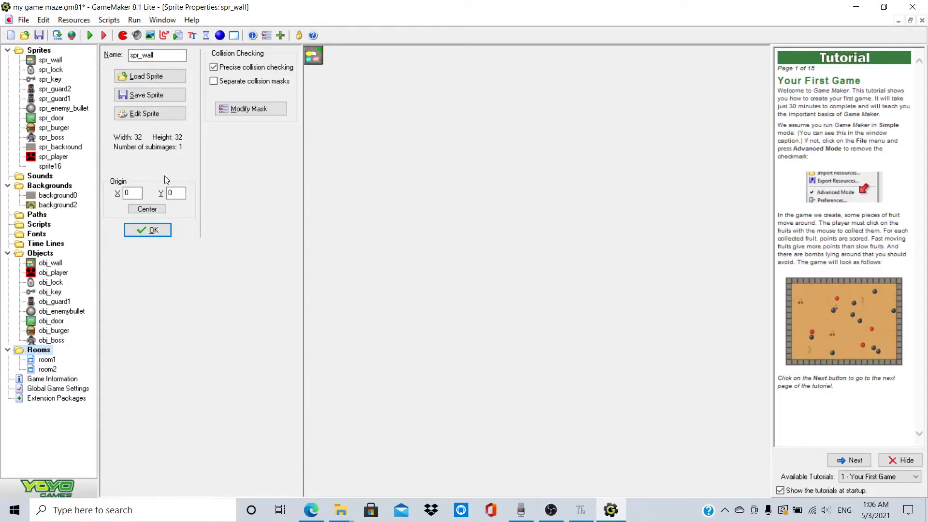
{"action": "left_click", "coordinate": [150, 231]}
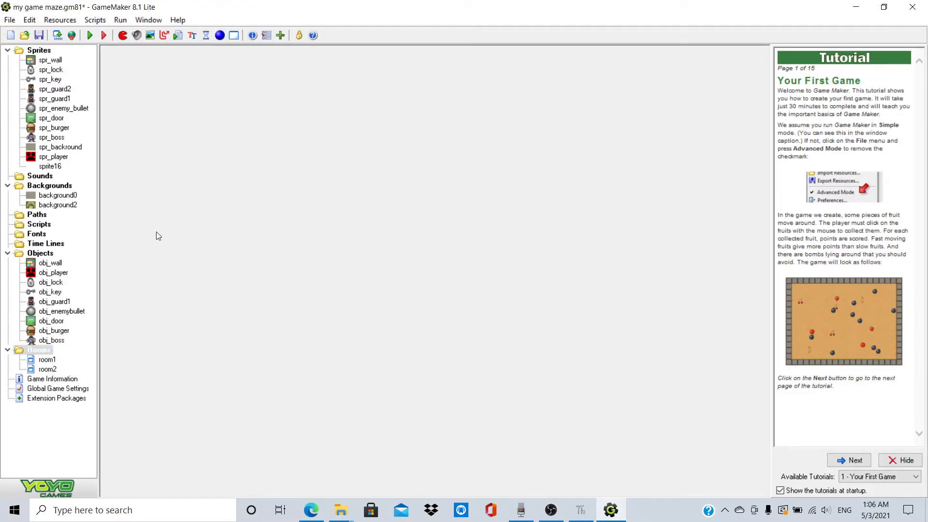
Open the properties of room1 and maximise them to show the maze layout.
{"action": "double_click", "coordinate": [47, 359]}
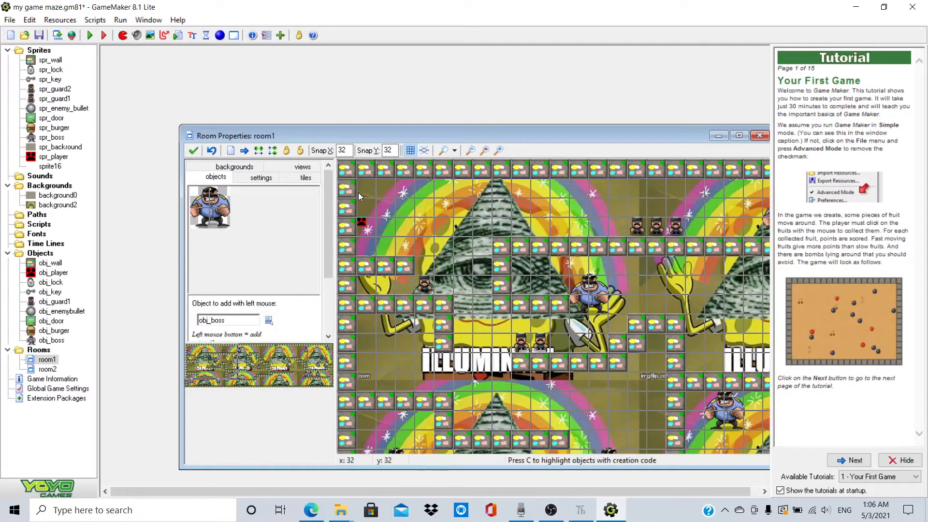
{"action": "left_click", "coordinate": [739, 135]}
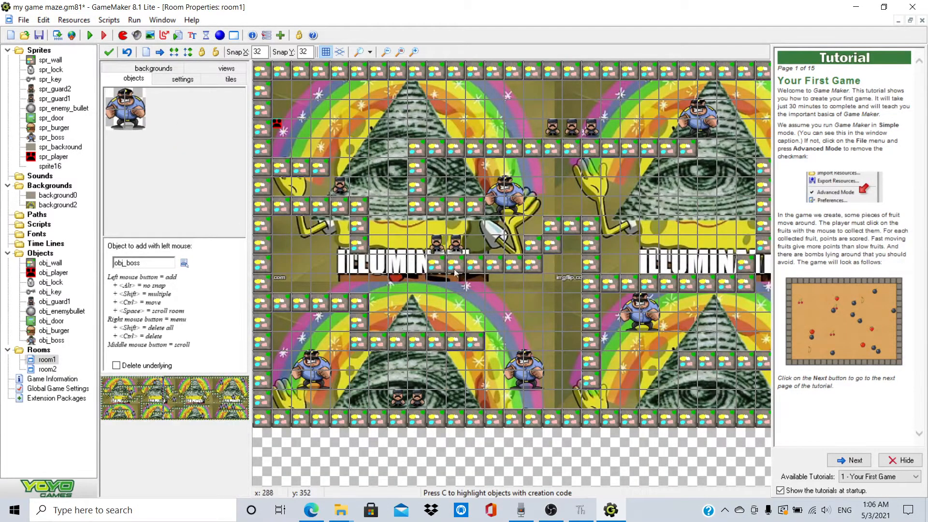
Place an obj_boss instance in the empty area below the maze in room1, and delete it.
{"action": "left_click", "coordinate": [601, 467]}
{"action": "left_click_drag", "start_coordinate": [601, 467], "coordinate": [598, 473]}
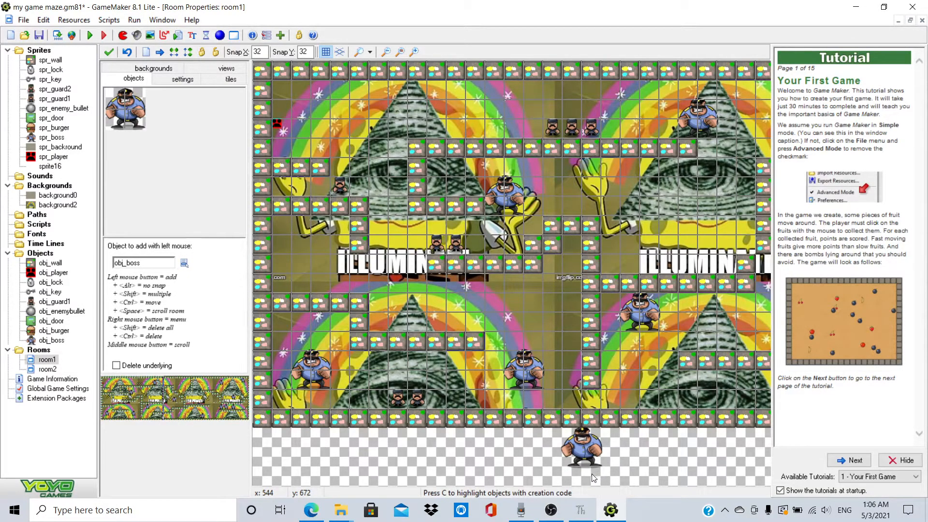
{"action": "right_click", "coordinate": [589, 467]}
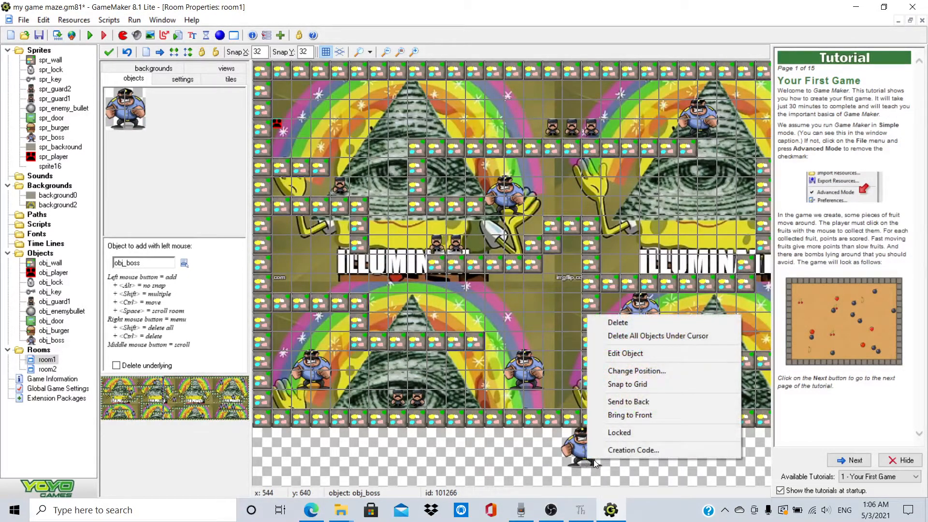
{"action": "left_click", "coordinate": [635, 321]}
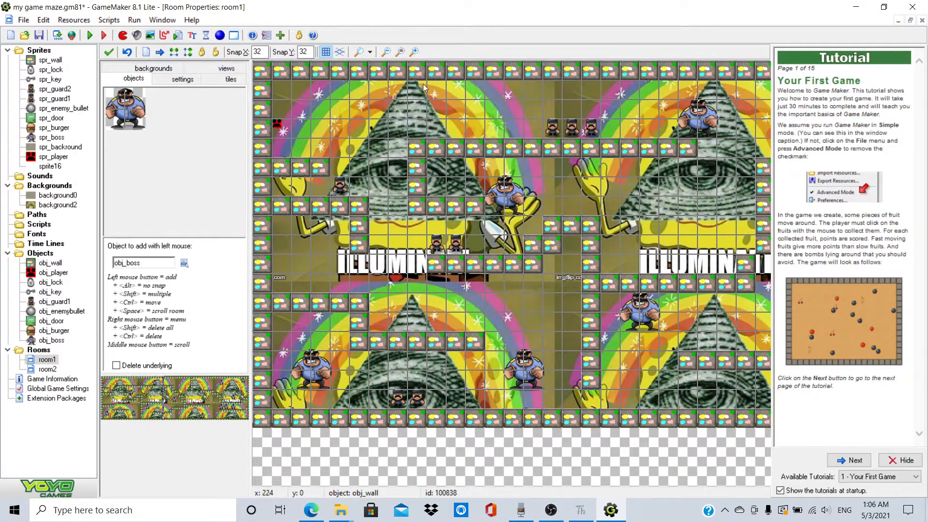
View room1's background, tile and general settings, and return to its object placement options.
{"action": "left_click", "coordinate": [154, 79]}
{"action": "left_click", "coordinate": [156, 69]}
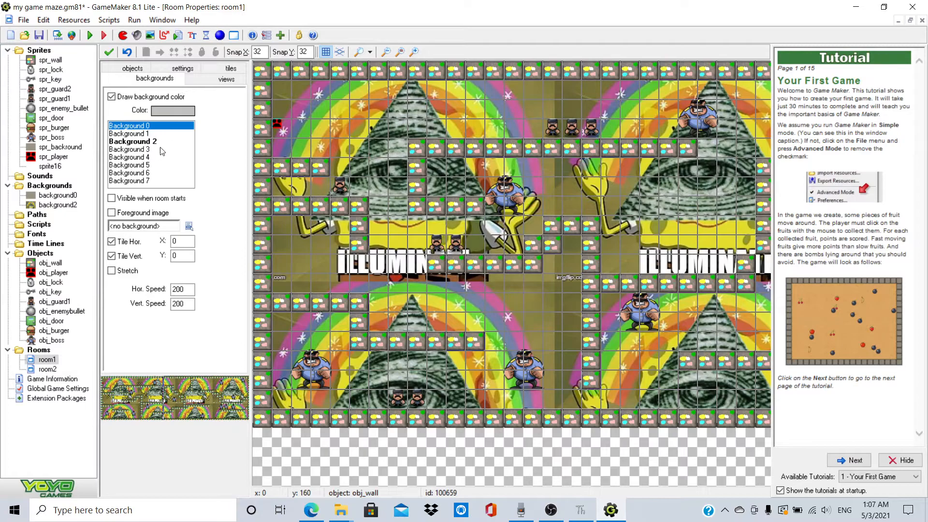
{"action": "left_click", "coordinate": [219, 70]}
{"action": "left_click", "coordinate": [181, 79]}
{"action": "left_click", "coordinate": [145, 79]}
Choose obj_player and then obj_wall as the object to add to room1.
{"action": "left_click", "coordinate": [184, 263]}
{"action": "left_click", "coordinate": [223, 289]}
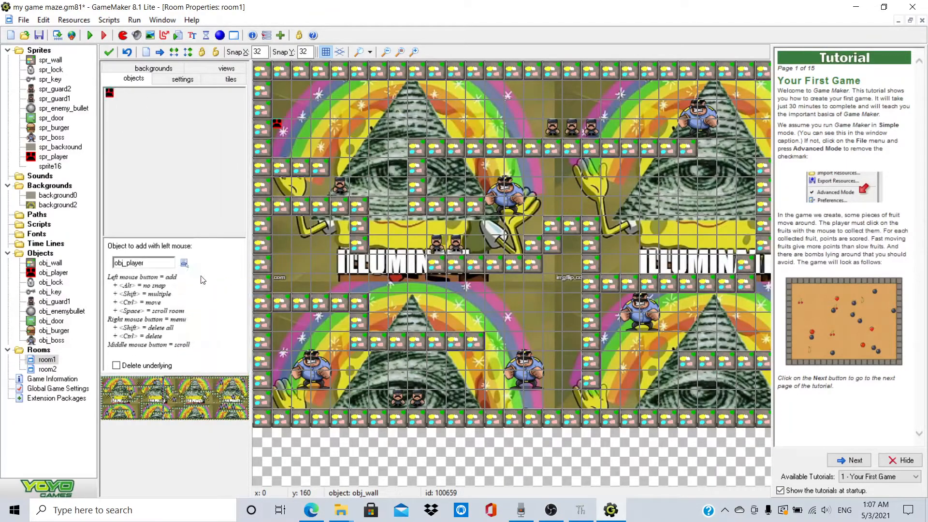
{"action": "left_click", "coordinate": [184, 263]}
{"action": "left_click", "coordinate": [213, 274]}
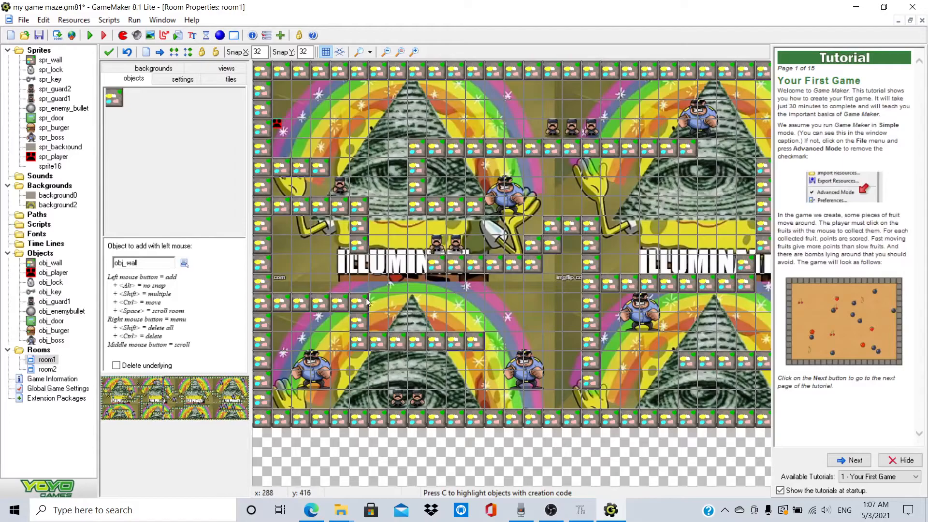
Place an obj_wall block in an open cell in the lower part of the maze, delete it, and view the available objects.
{"action": "left_click", "coordinate": [420, 307]}
{"action": "right_click", "coordinate": [422, 308]}
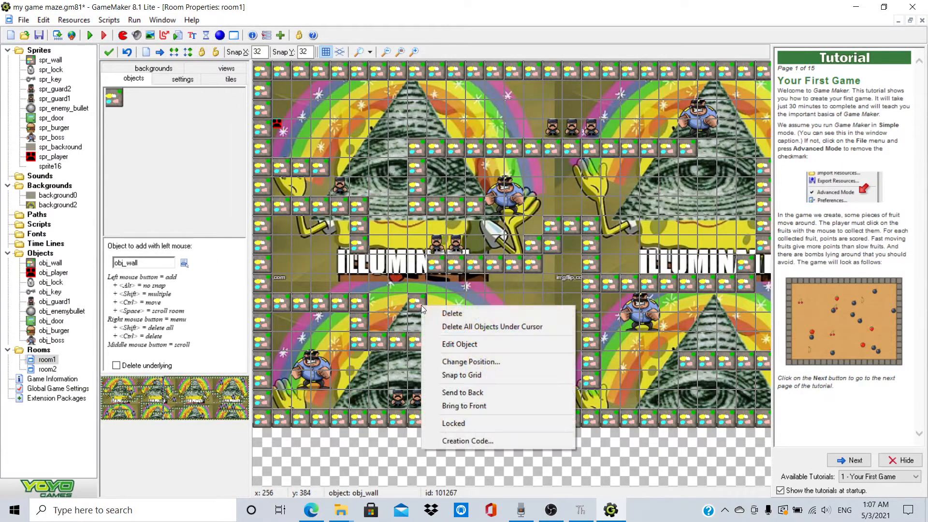
{"action": "left_click", "coordinate": [438, 314]}
{"action": "left_click", "coordinate": [184, 263]}
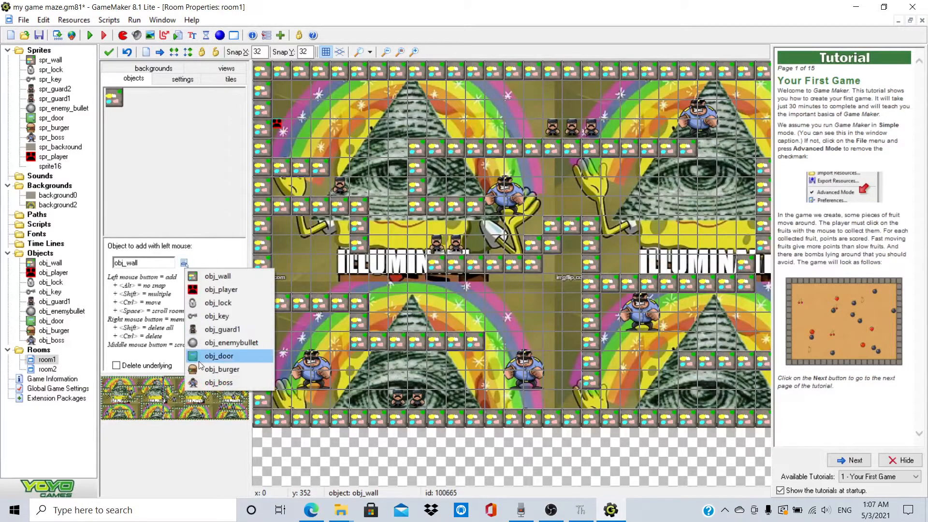
{"action": "left_click", "coordinate": [160, 444]}
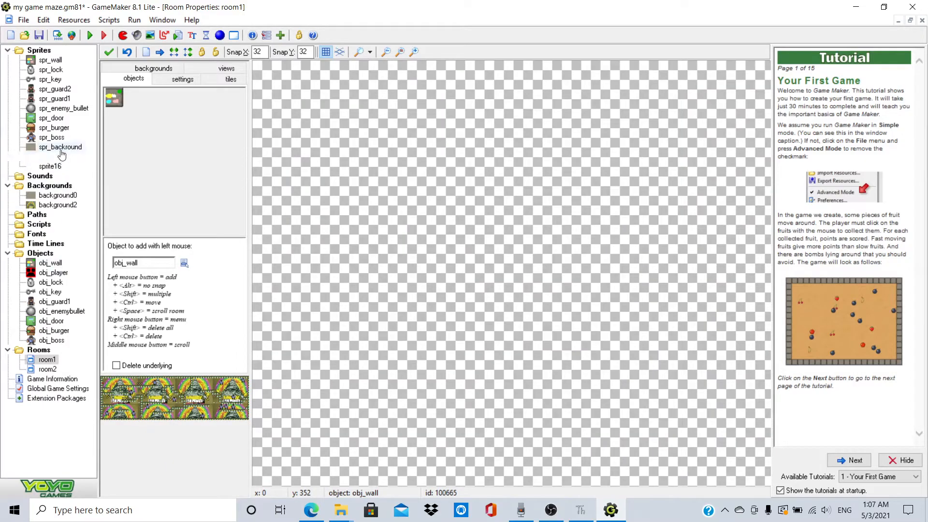
View the sprite properties of spr_player and spr_wall, including the collision mask of spr_wall.
{"action": "double_click", "coordinate": [56, 157]}
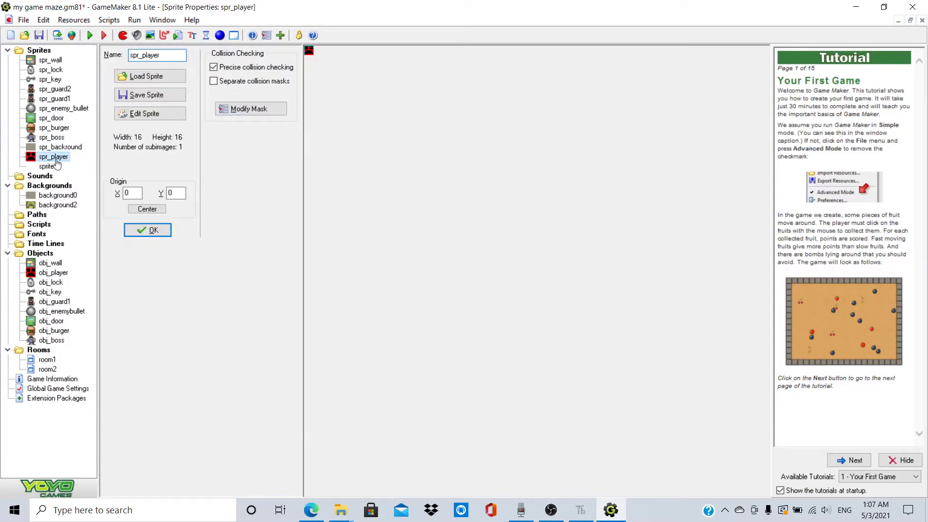
{"action": "left_click", "coordinate": [36, 216]}
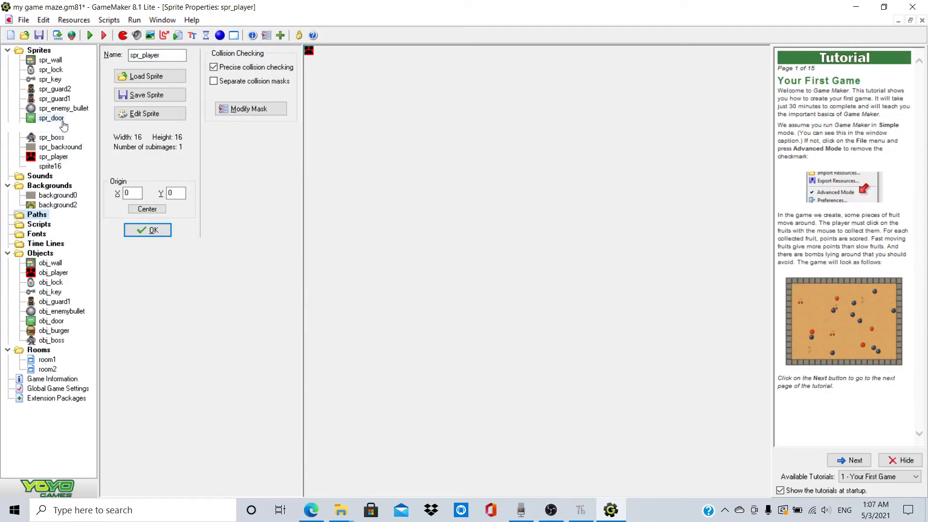
{"action": "left_click", "coordinate": [55, 61]}
{"action": "double_click", "coordinate": [56, 64]}
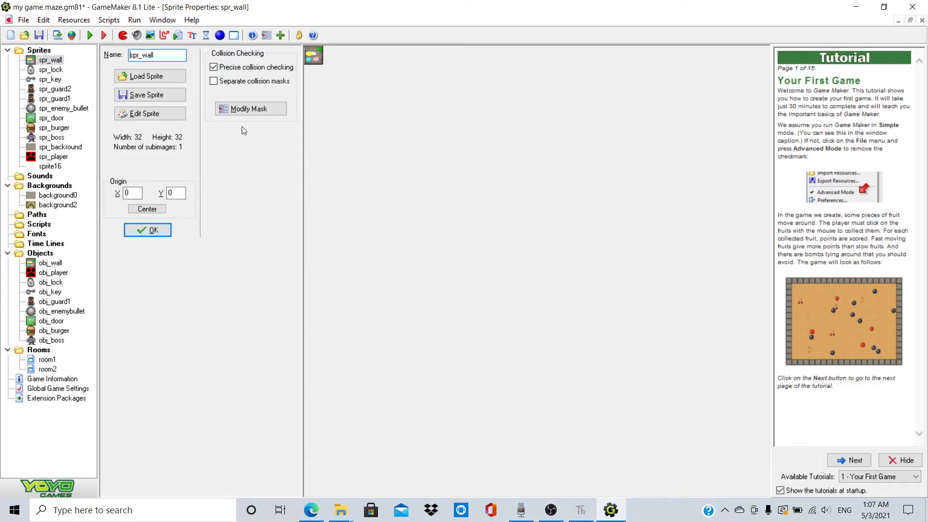
{"action": "left_click", "coordinate": [251, 110]}
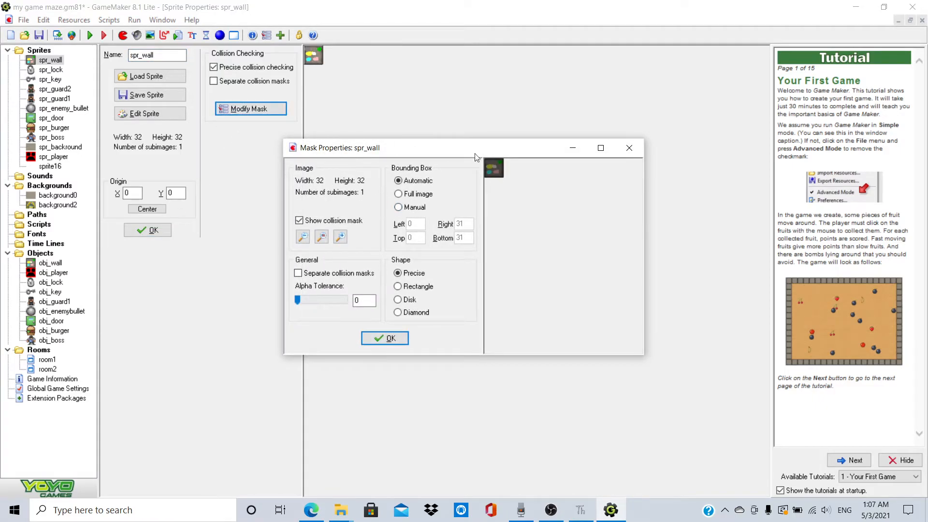
{"action": "left_click", "coordinate": [621, 150]}
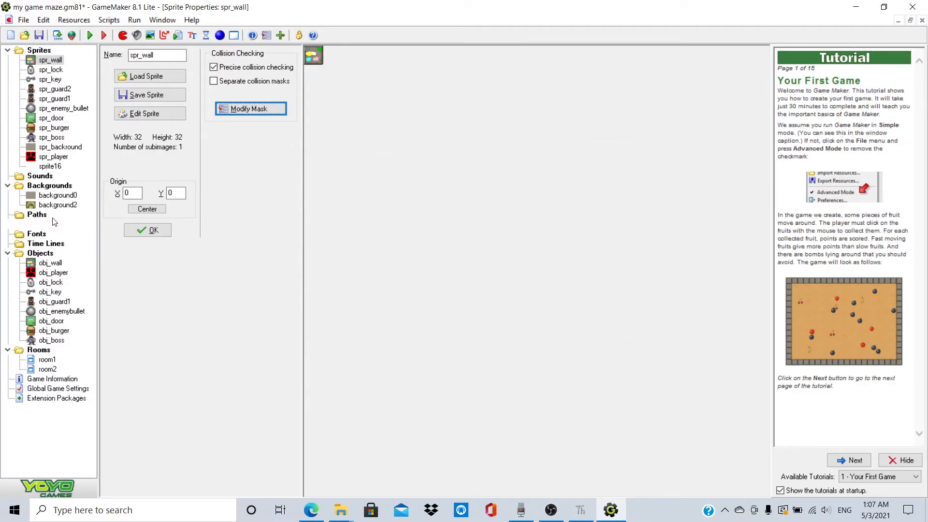
{"action": "left_click", "coordinate": [39, 224]}
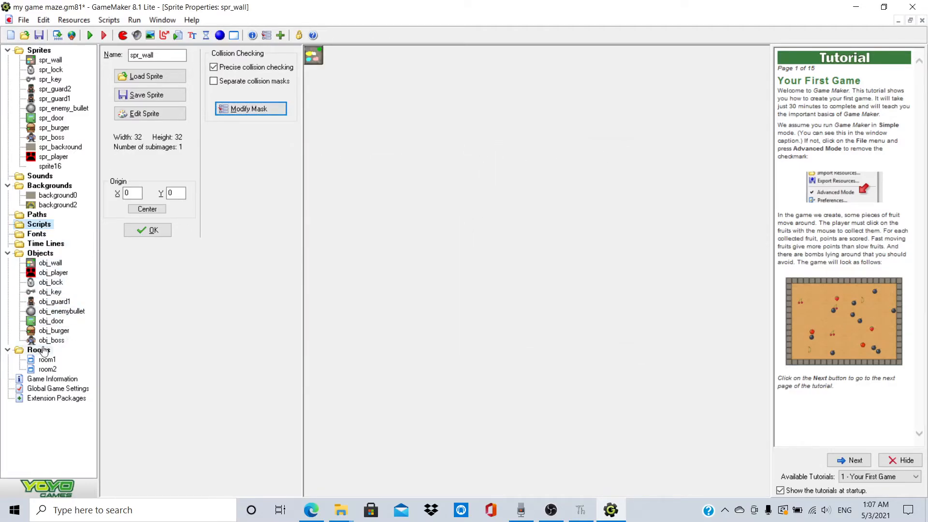
Return to the properties of room1 and view its general settings and its views options.
{"action": "double_click", "coordinate": [51, 360]}
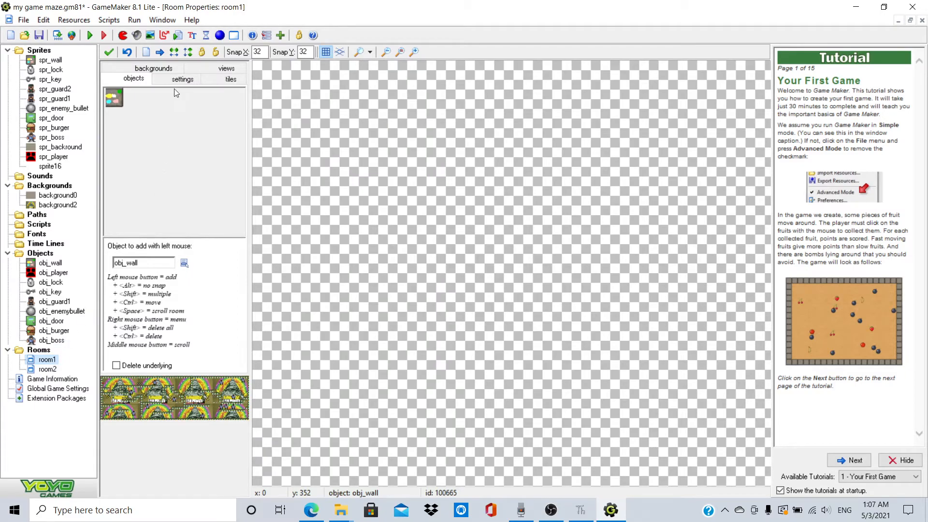
{"action": "left_click", "coordinate": [222, 73]}
{"action": "left_click", "coordinate": [176, 67]}
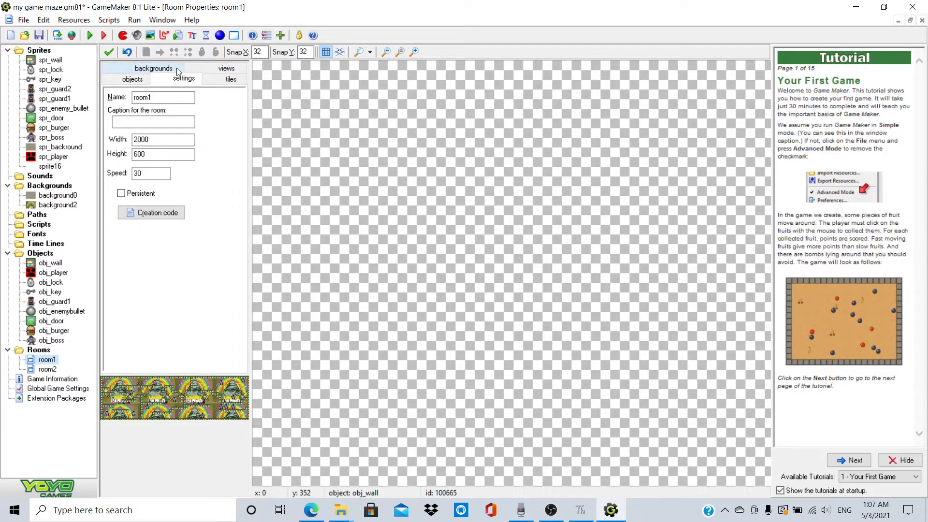
{"action": "left_click", "coordinate": [220, 73]}
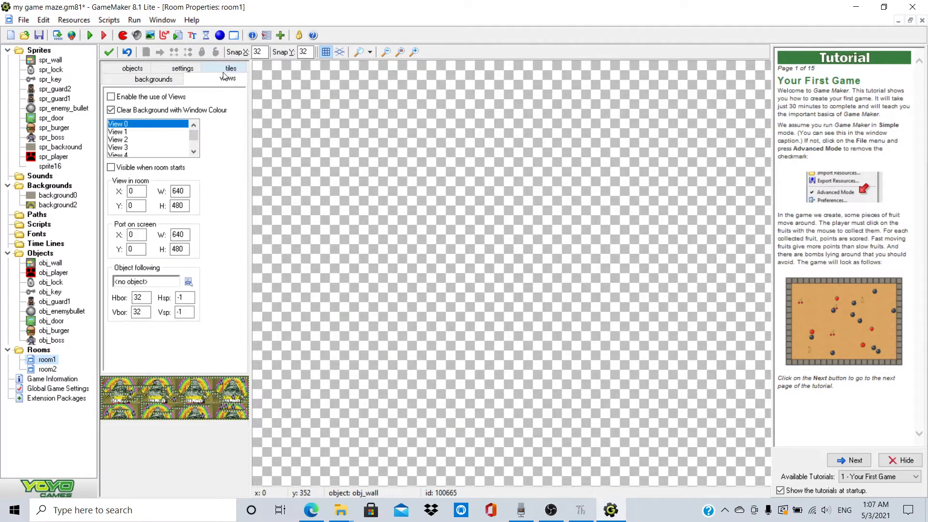
Compare the object properties of obj_wall and obj_player, ending on the events of obj_player.
{"action": "double_click", "coordinate": [62, 263]}
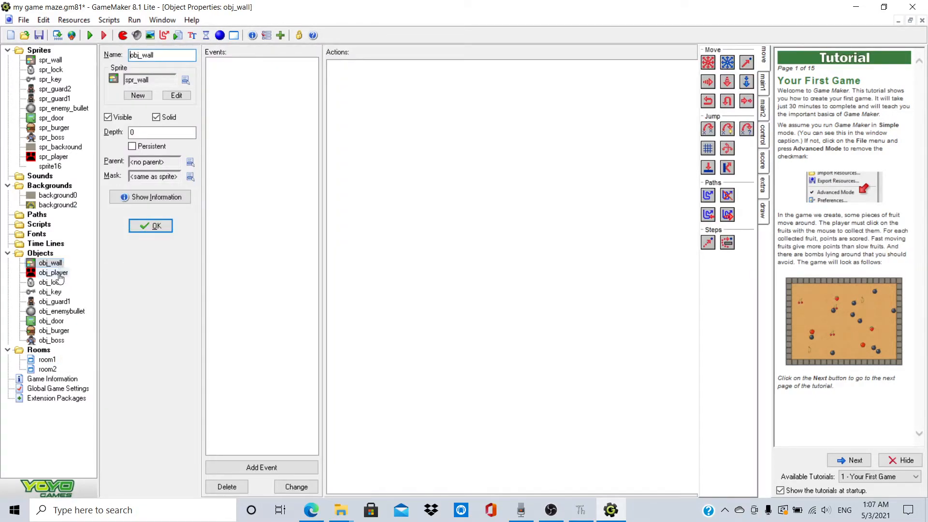
{"action": "double_click", "coordinate": [53, 273]}
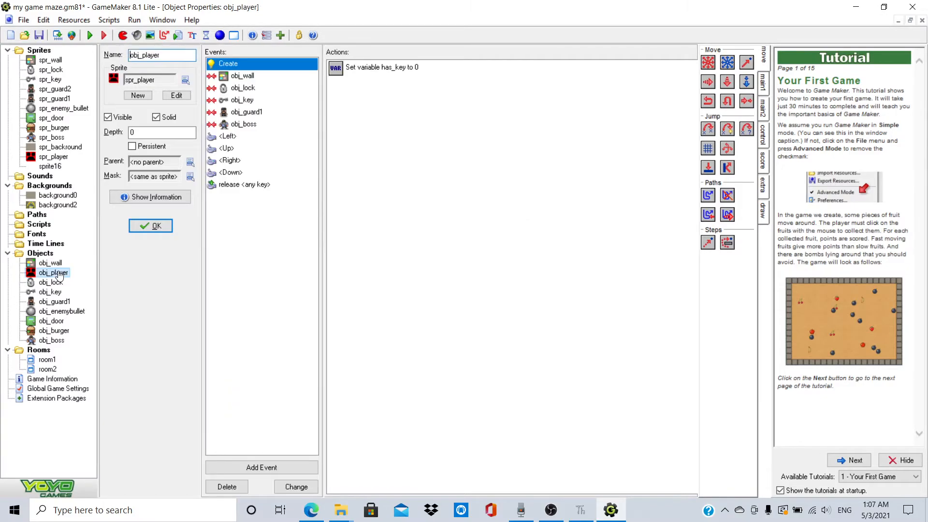
{"action": "double_click", "coordinate": [60, 265]}
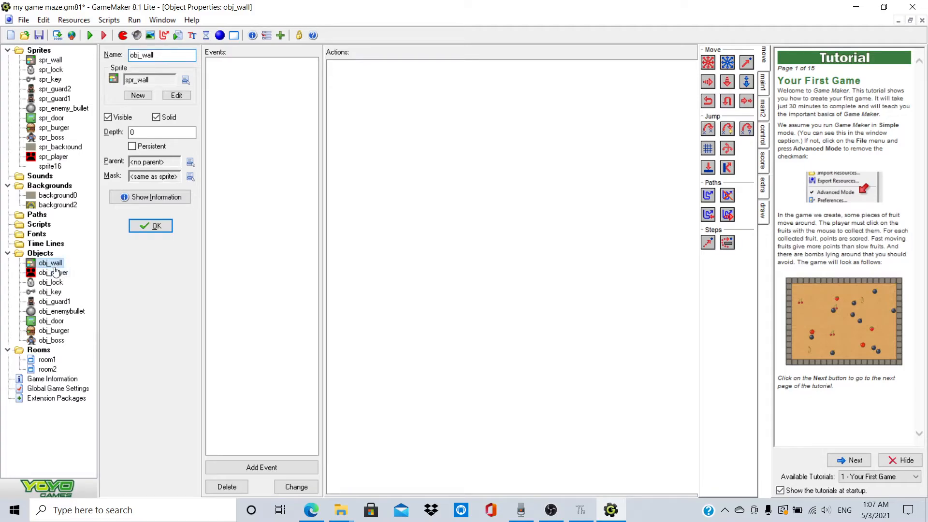
{"action": "double_click", "coordinate": [54, 273]}
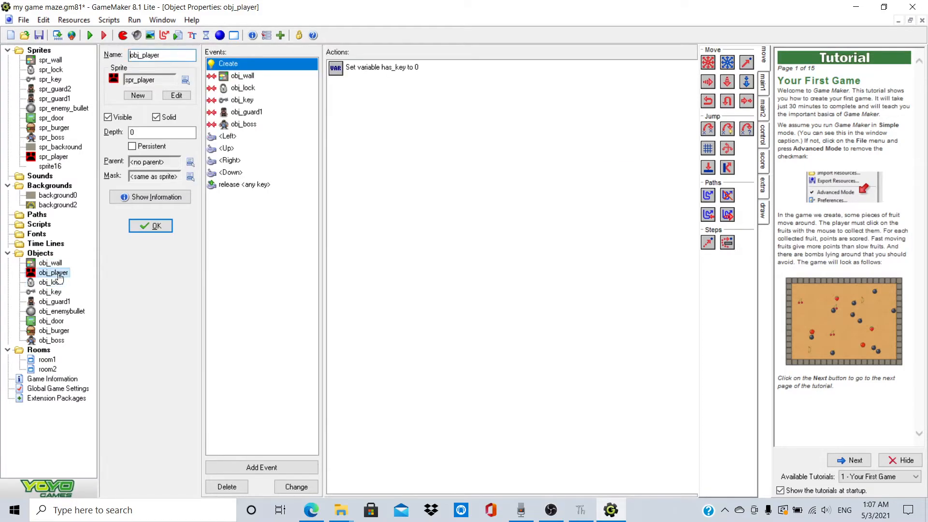
Examine the actions of obj_player's collision events with obj_lock, obj_key, obj_guard1 and obj_boss.
{"action": "left_click", "coordinate": [244, 93]}
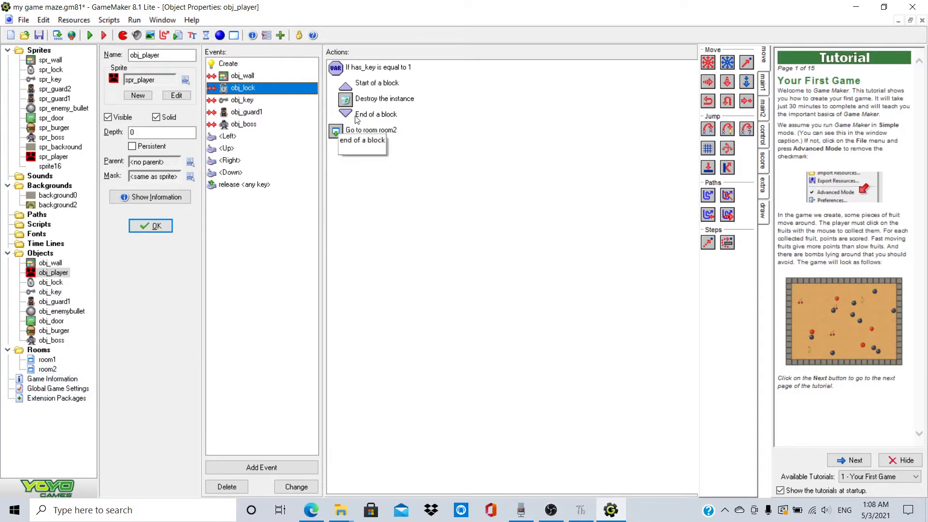
{"action": "left_click", "coordinate": [268, 100]}
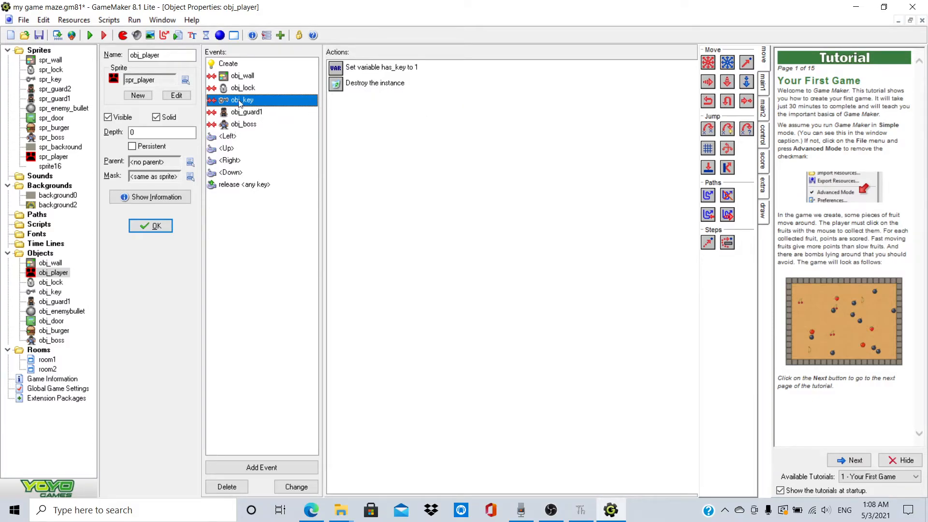
{"action": "left_click", "coordinate": [267, 115]}
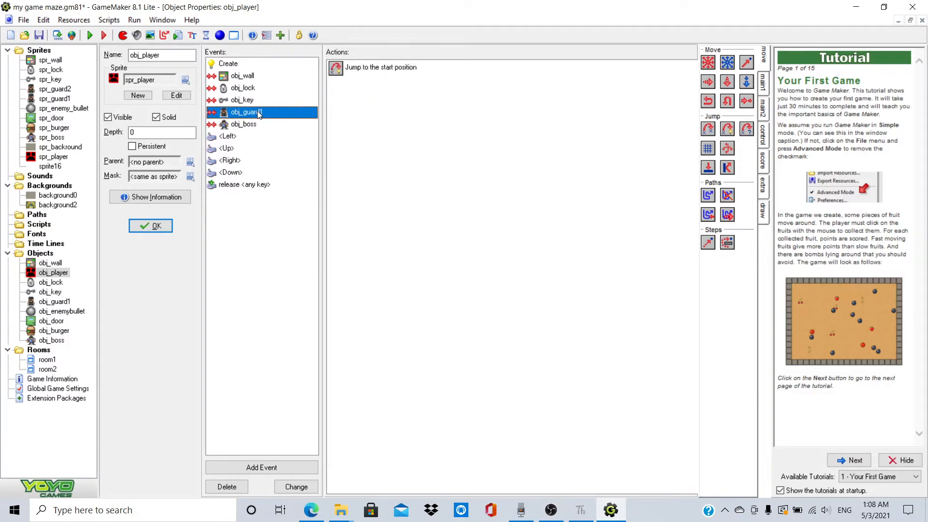
{"action": "left_click", "coordinate": [272, 101]}
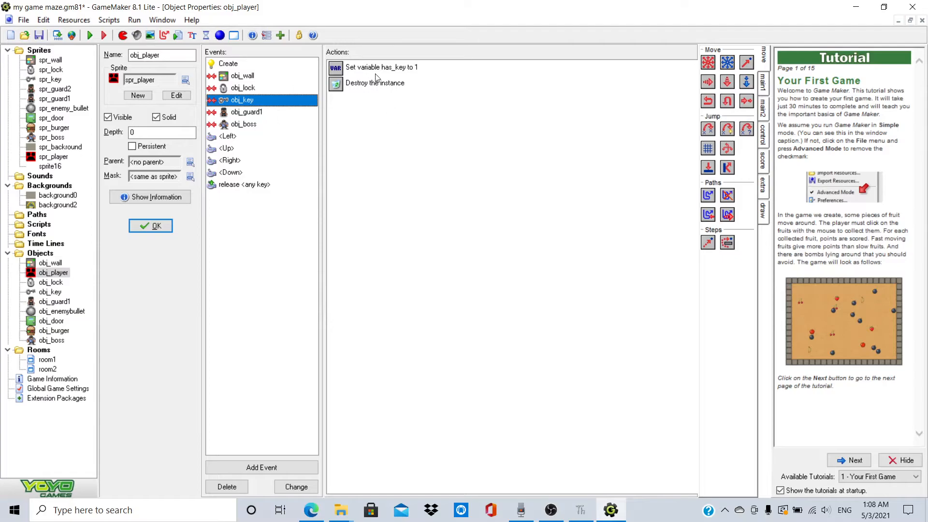
{"action": "left_click", "coordinate": [262, 89]}
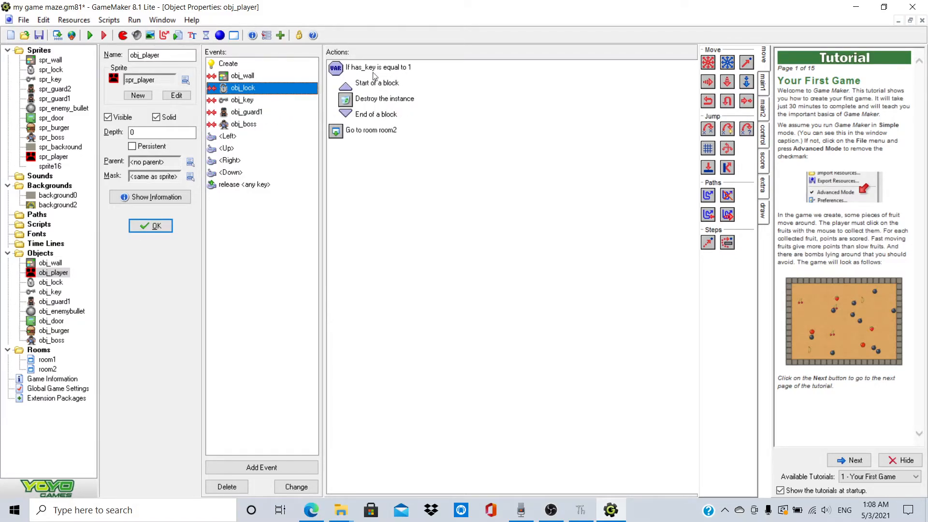
{"action": "left_click", "coordinate": [247, 112]}
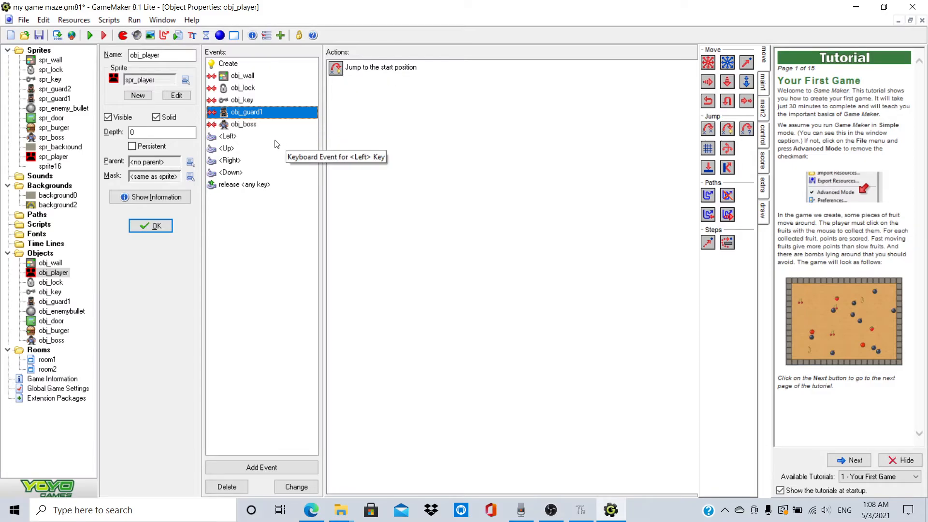
{"action": "left_click", "coordinate": [266, 124]}
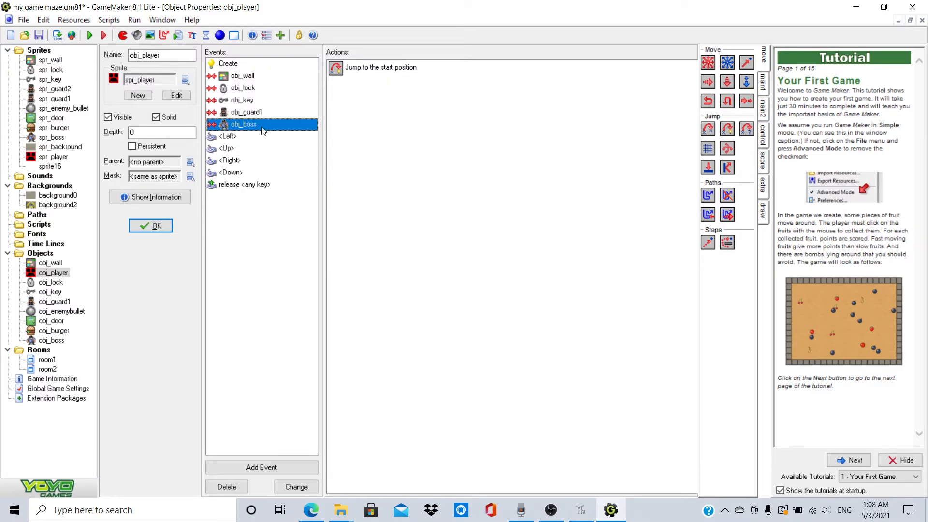
View the actions of obj_player's Left, Up, Right and Down keyboard events, and open the Down event's movement action.
{"action": "left_click", "coordinate": [249, 137]}
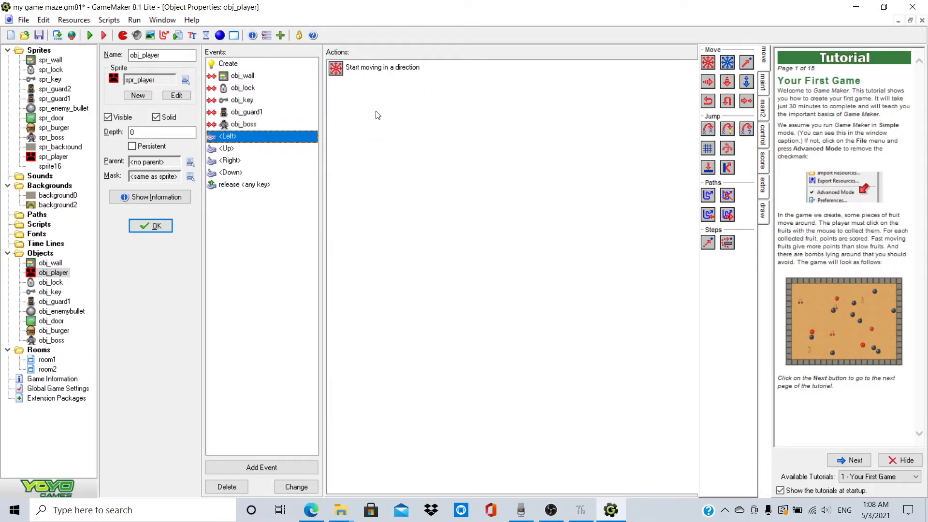
{"action": "left_click", "coordinate": [264, 151]}
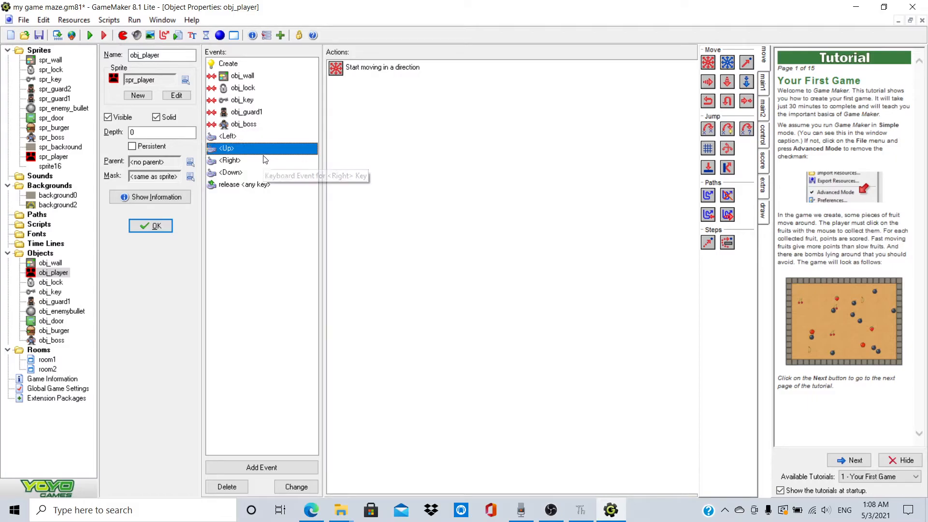
{"action": "left_click", "coordinate": [265, 162]}
{"action": "left_click", "coordinate": [265, 174]}
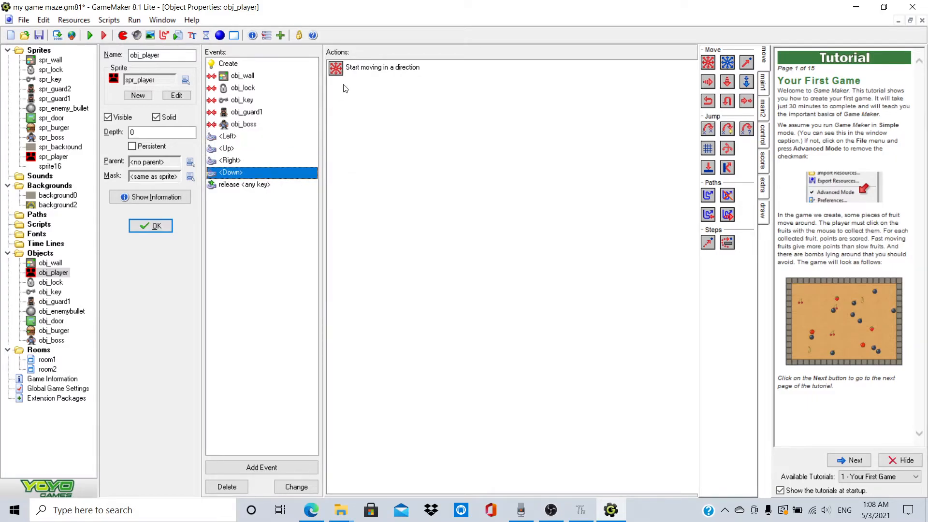
{"action": "double_click", "coordinate": [365, 67]}
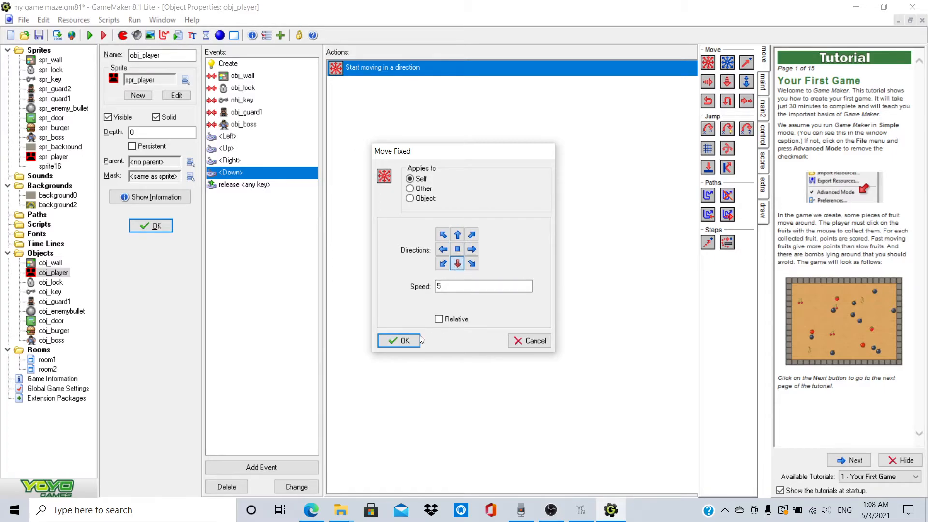
Close the Down event's movement action, inspect the Move Fixed settings of obj_player's release <any key> event, and close the object.
{"action": "left_click", "coordinate": [400, 340]}
{"action": "left_click", "coordinate": [256, 186]}
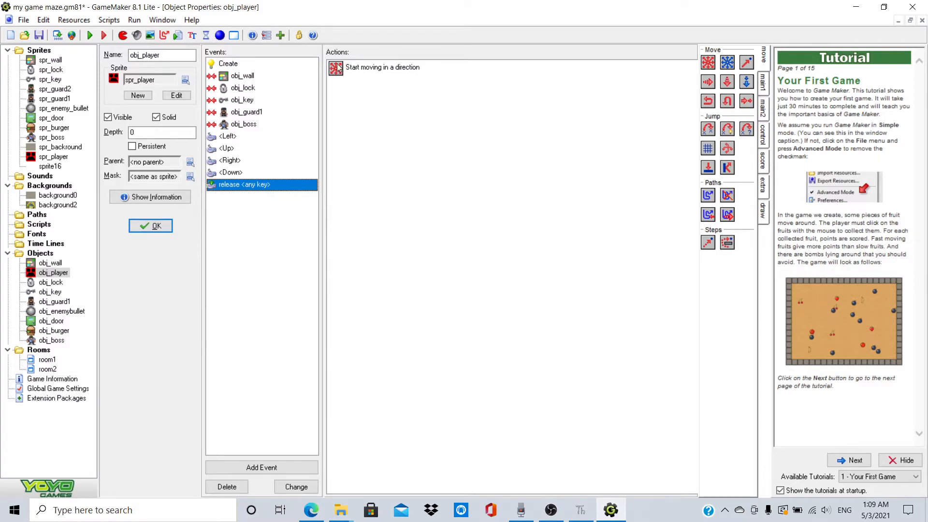
{"action": "left_click", "coordinate": [370, 68]}
{"action": "right_click", "coordinate": [372, 68]}
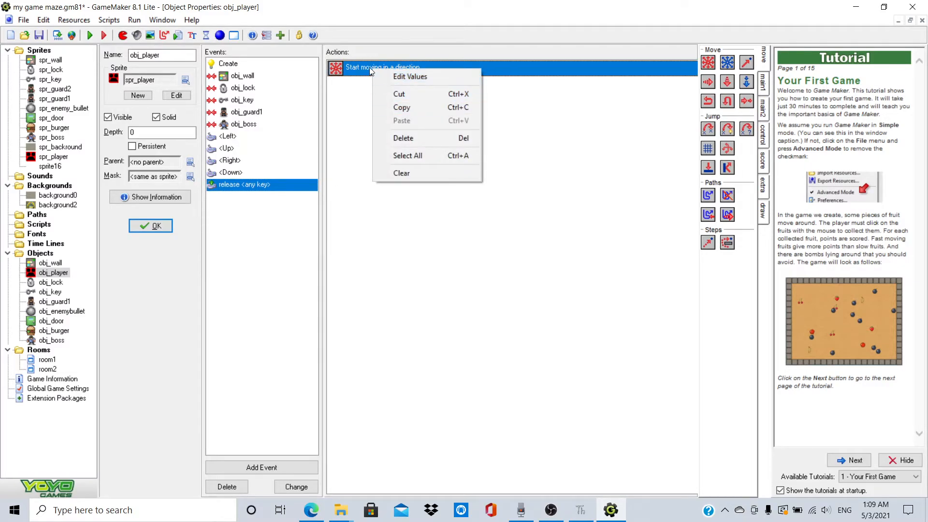
{"action": "left_click", "coordinate": [377, 73]}
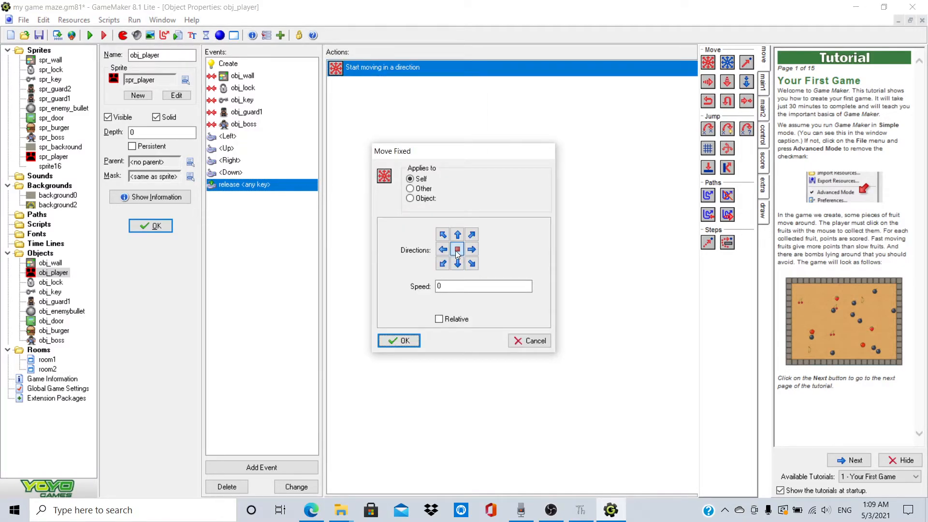
{"action": "left_click", "coordinate": [399, 341]}
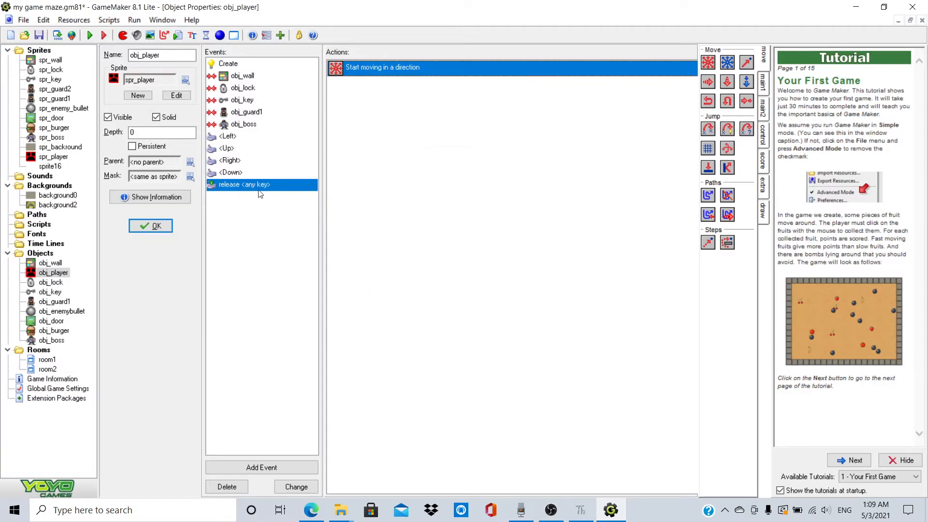
{"action": "left_click", "coordinate": [148, 227]}
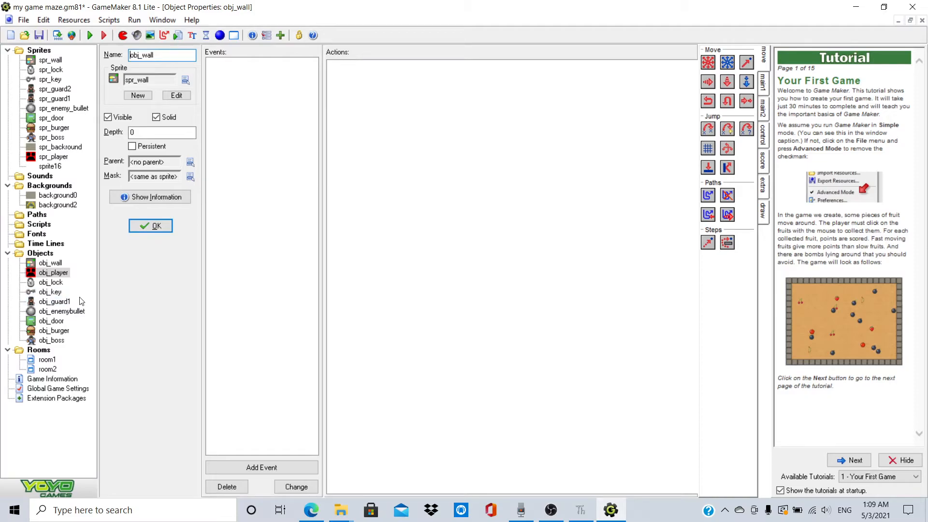
Close obj_wall's properties, examine obj_boss's Create and obj_wall collision events, and open the properties of obj_burger.
{"action": "left_click", "coordinate": [54, 294]}
{"action": "left_click", "coordinate": [58, 311]}
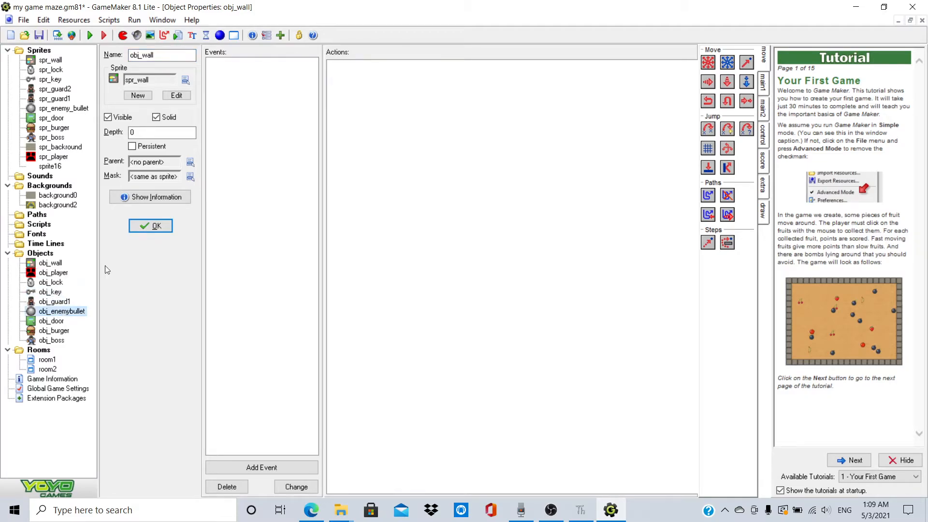
{"action": "left_click", "coordinate": [151, 226]}
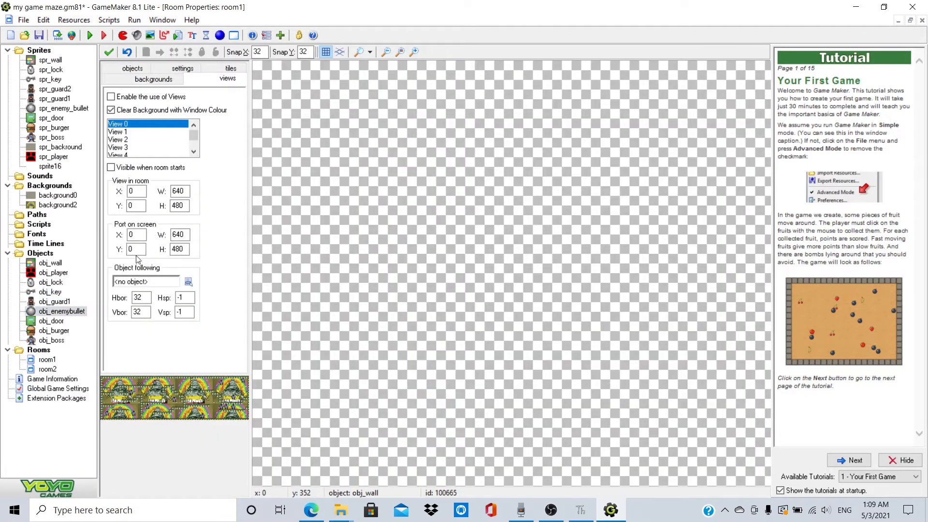
{"action": "double_click", "coordinate": [63, 342]}
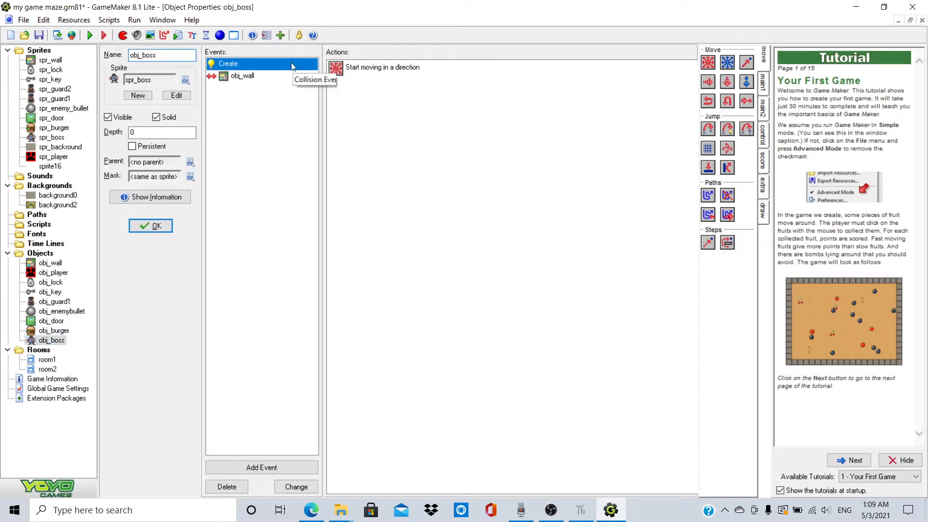
{"action": "left_click", "coordinate": [271, 77]}
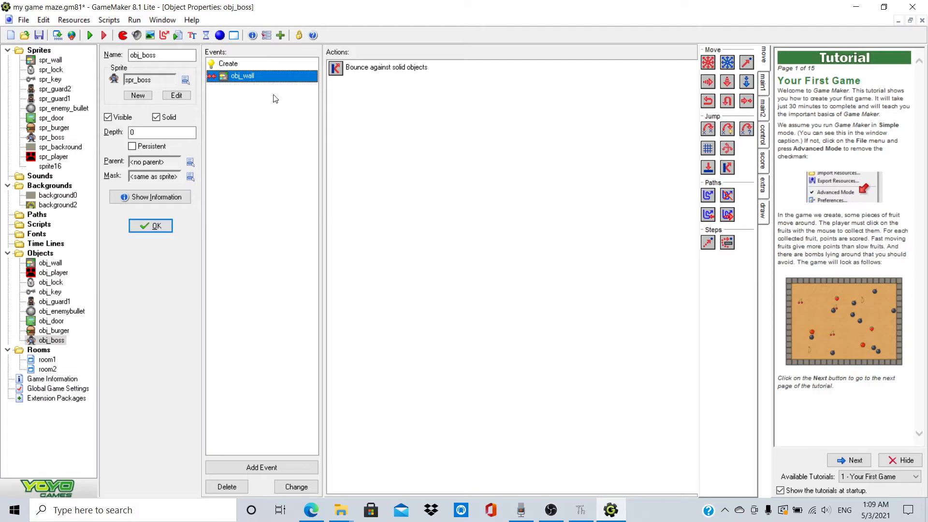
{"action": "left_click", "coordinate": [151, 226]}
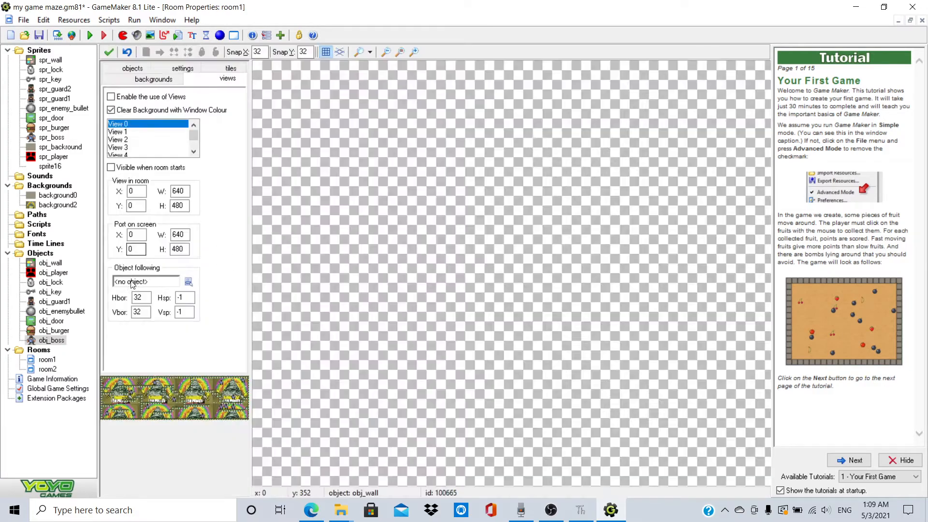
{"action": "double_click", "coordinate": [58, 331]}
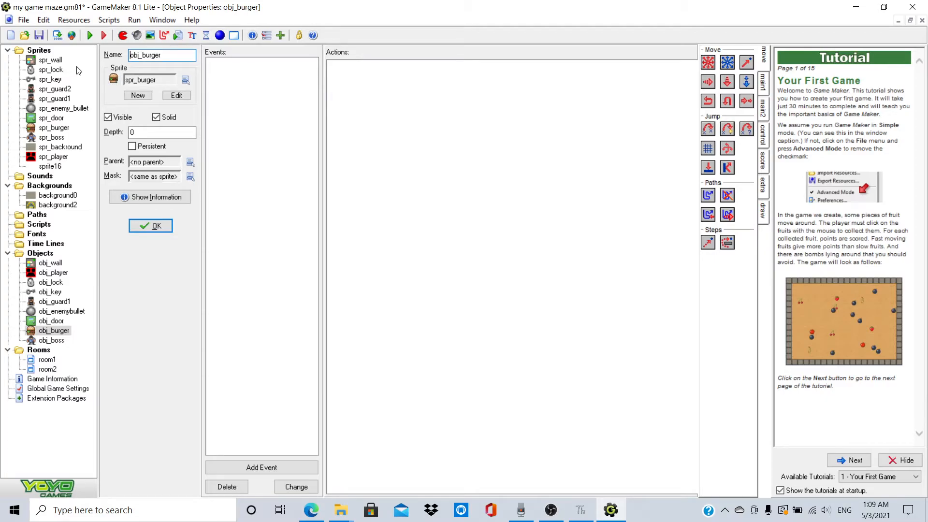
Open the wing shooter project and run the game, skipping the DirectPlay feature installation.
{"action": "left_click", "coordinate": [24, 20]}
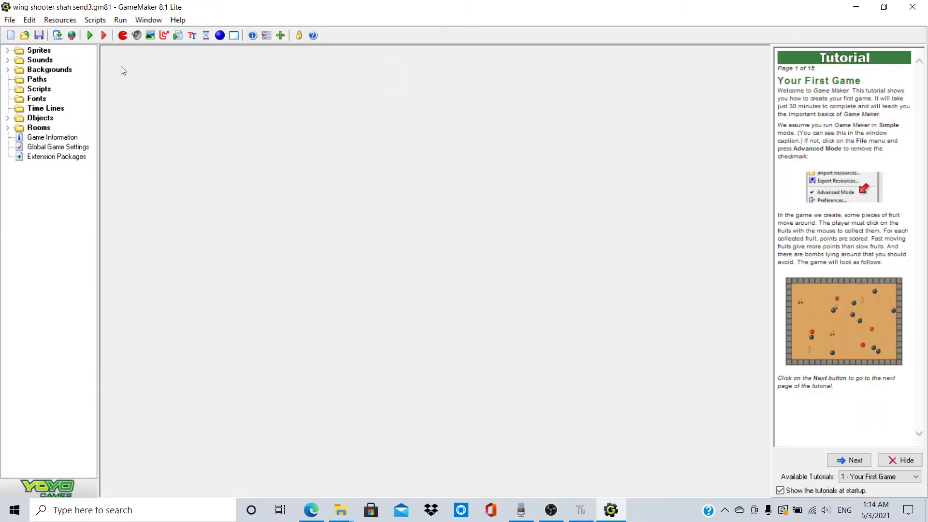
{"action": "left_click", "coordinate": [89, 36]}
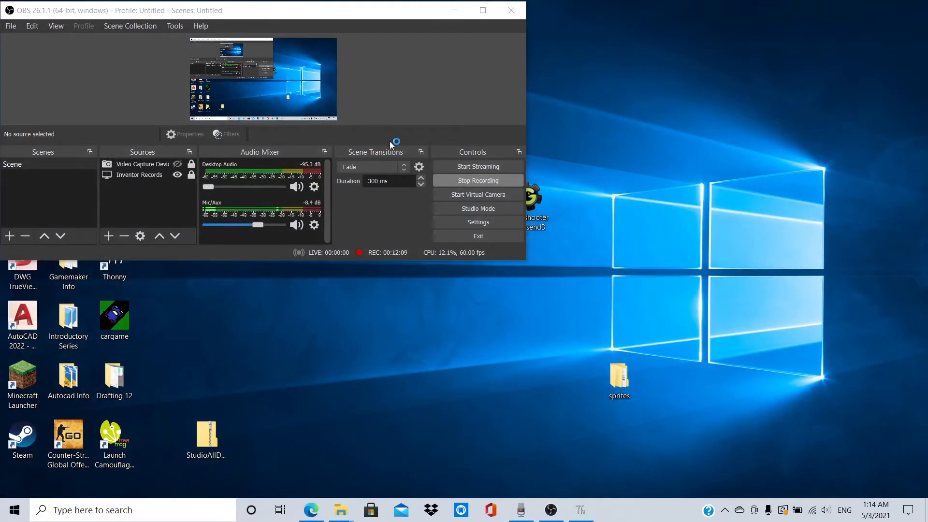
{"action": "left_click", "coordinate": [419, 304]}
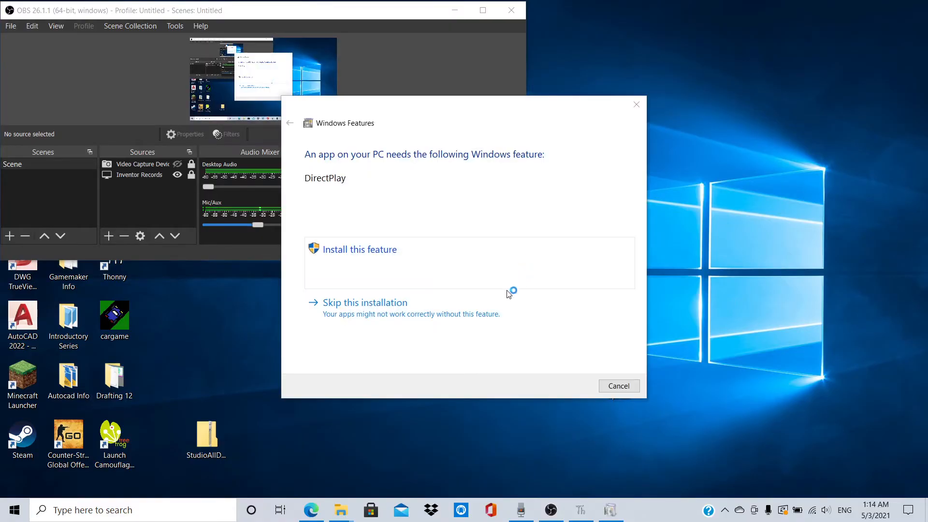
{"action": "left_click", "coordinate": [454, 318]}
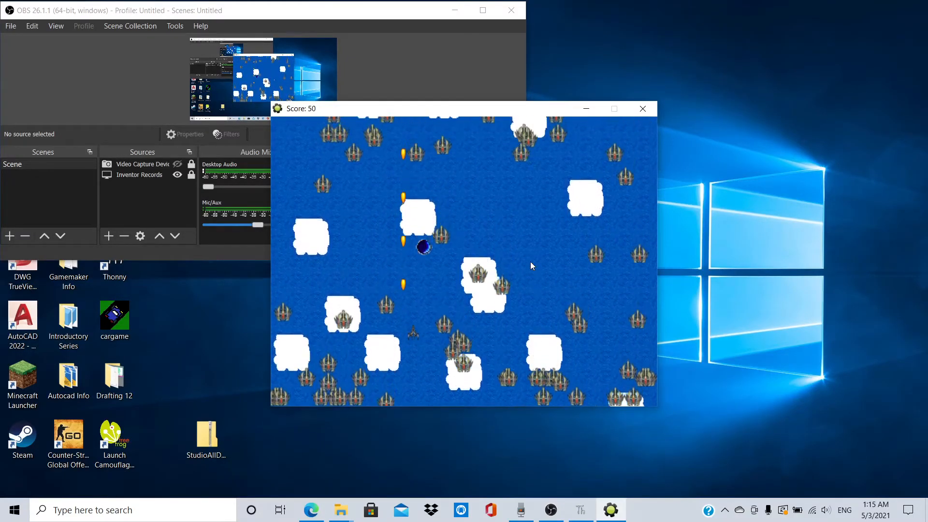
Play through the wing shooter's opening levels, steering the ship sideways while firing at the enemy ships.
{"action": "key", "text": "space"}
{"action": "key", "text": "Left"}
{"action": "key", "text": "Right"}
{"action": "key", "text": "Left"}
{"action": "key", "text": "Right"}
{"action": "key", "text": "Right"}
{"action": "key", "text": "Left"}
{"action": "key", "text": "Left"}
{"action": "key", "text": "Left"}
{"action": "key", "text": "Right"}
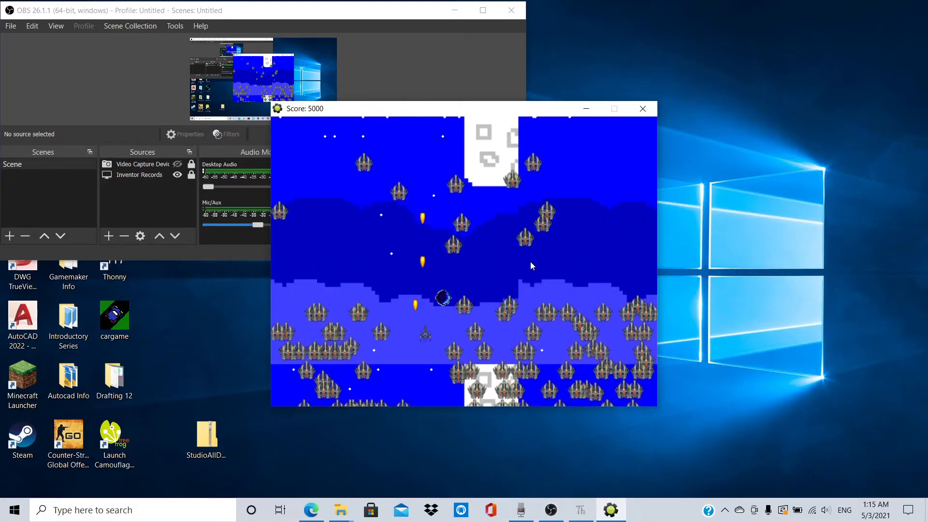
{"action": "key", "text": "Left"}
{"action": "key", "text": "Right"}
{"action": "key", "text": "Right"}
{"action": "key", "text": "Left"}
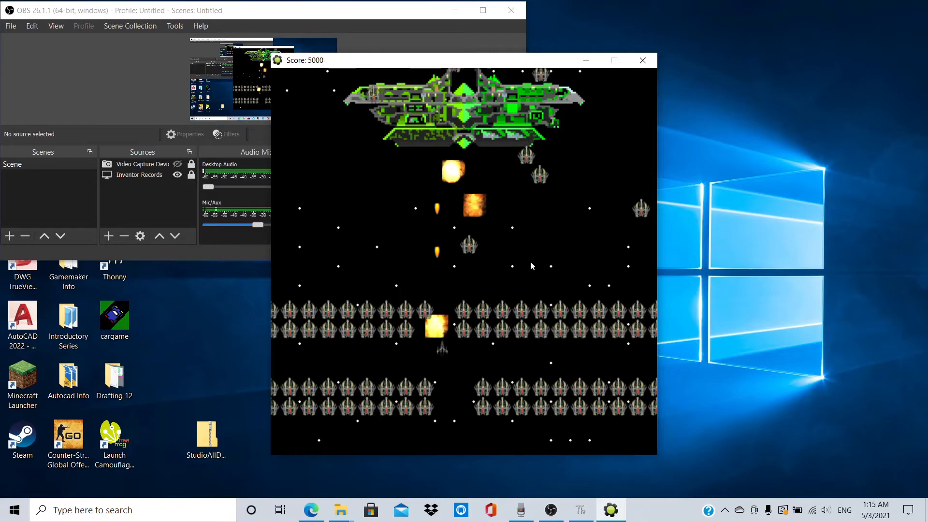
Play the mothership level, dodging the enemy ships and firing while steering the ship from side to side.
{"action": "key", "text": "Left"}
{"action": "key", "text": "Left"}
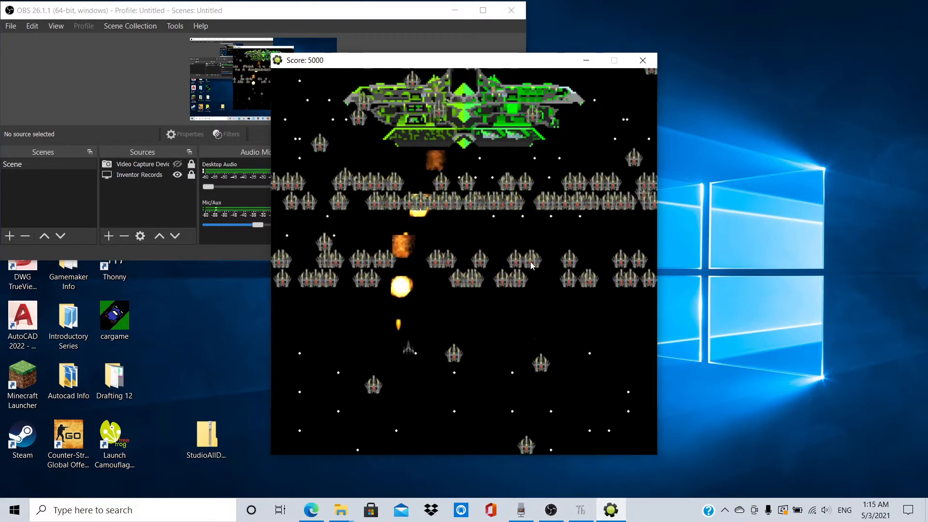
{"action": "key", "text": "Left"}
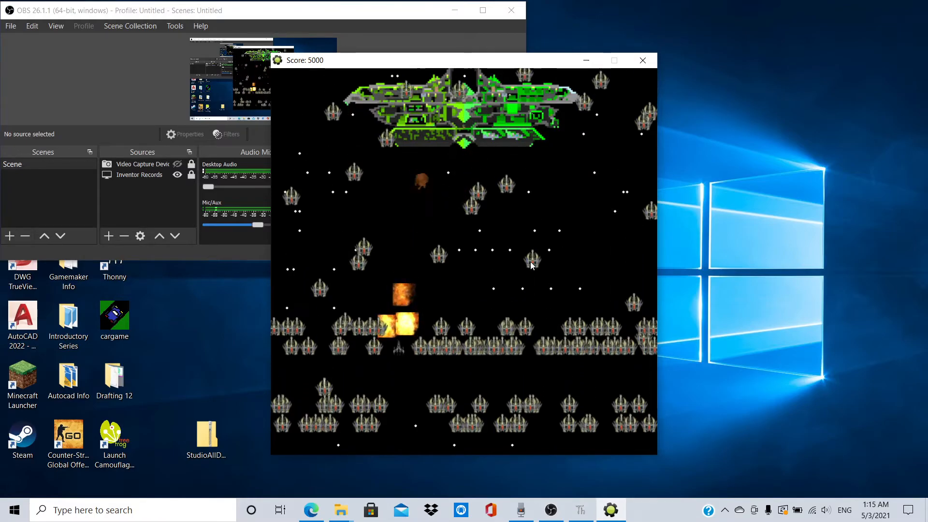
{"action": "key", "text": "Right"}
{"action": "key", "text": "Left"}
{"action": "key", "text": "Right"}
{"action": "key", "text": "Right"}
{"action": "key", "text": "Left"}
{"action": "key", "text": "Right"}
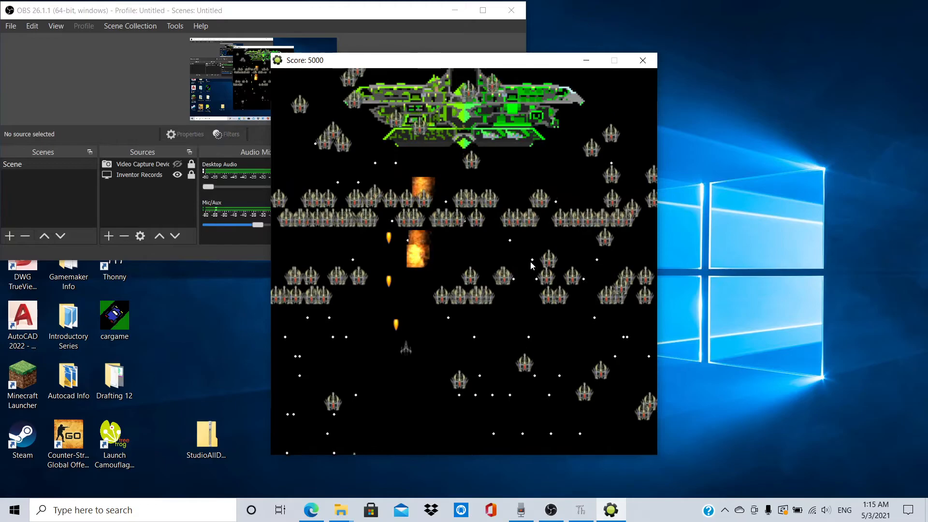
{"action": "key", "text": "Left"}
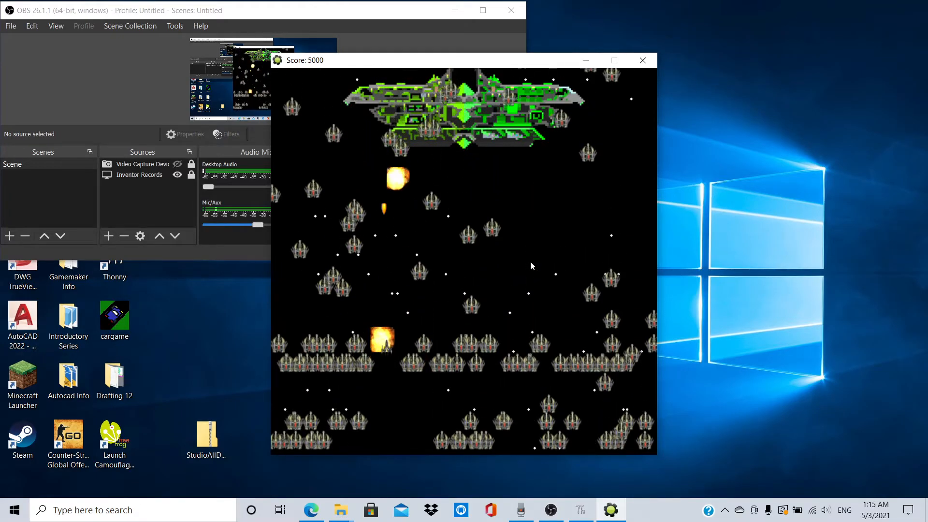
{"action": "key", "text": "Right"}
{"action": "key", "text": "Left"}
{"action": "key", "text": "Left"}
{"action": "key", "text": "Right"}
{"action": "key", "text": "Left"}
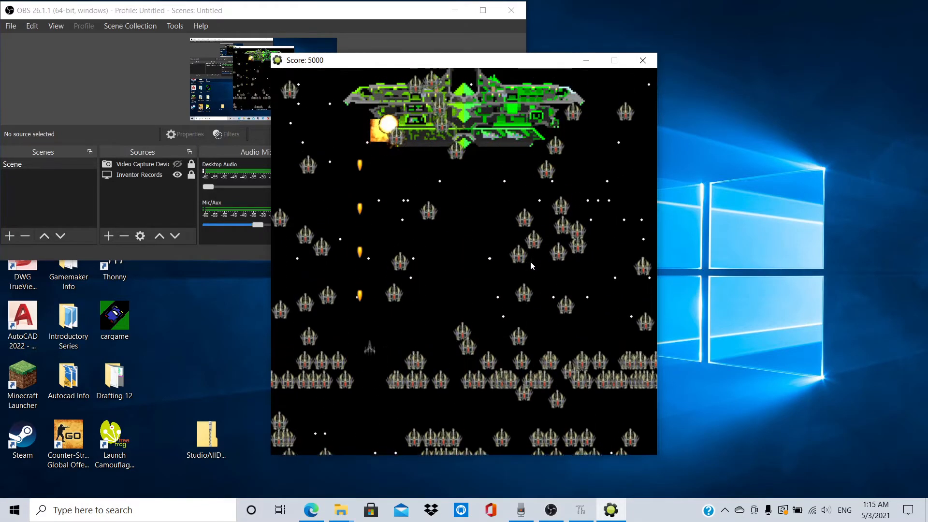
{"action": "key", "text": "Right"}
{"action": "key", "text": "Left"}
{"action": "key", "text": "Left"}
{"action": "key", "text": "Left"}
{"action": "key", "text": "Right"}
{"action": "key", "text": "Right"}
{"action": "key", "text": "Left"}
{"action": "key", "text": "Right"}
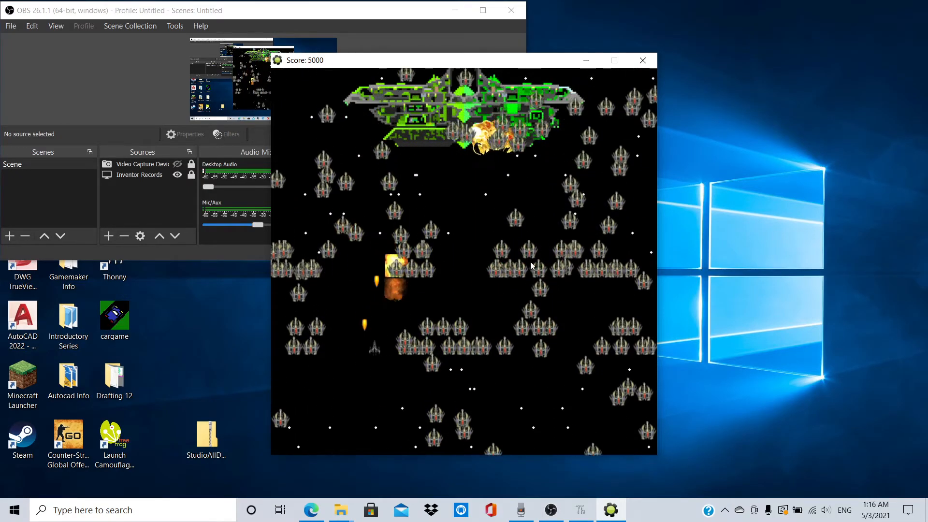
{"action": "key", "text": "Left"}
{"action": "key", "text": "Left"}
{"action": "key", "text": "Right"}
{"action": "key", "text": "Left"}
{"action": "key", "text": "Right"}
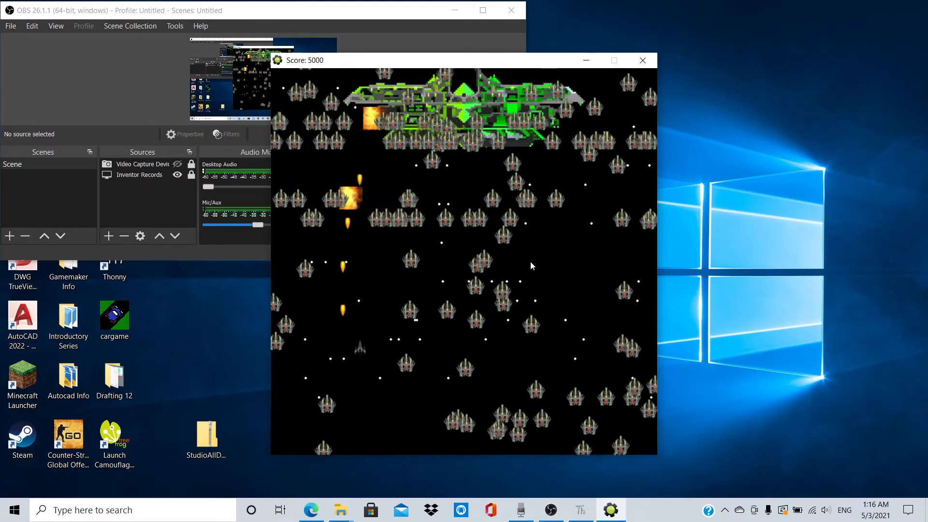
{"action": "key", "text": "Left"}
{"action": "key", "text": "Right"}
{"action": "key", "text": "Left"}
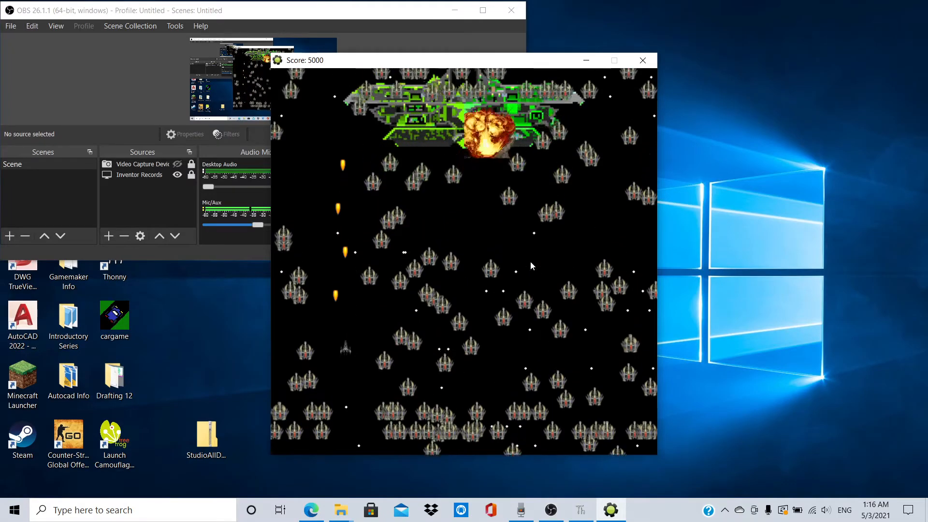
{"action": "key", "text": "Left"}
{"action": "key", "text": "Left"}
{"action": "key", "text": "Left"}
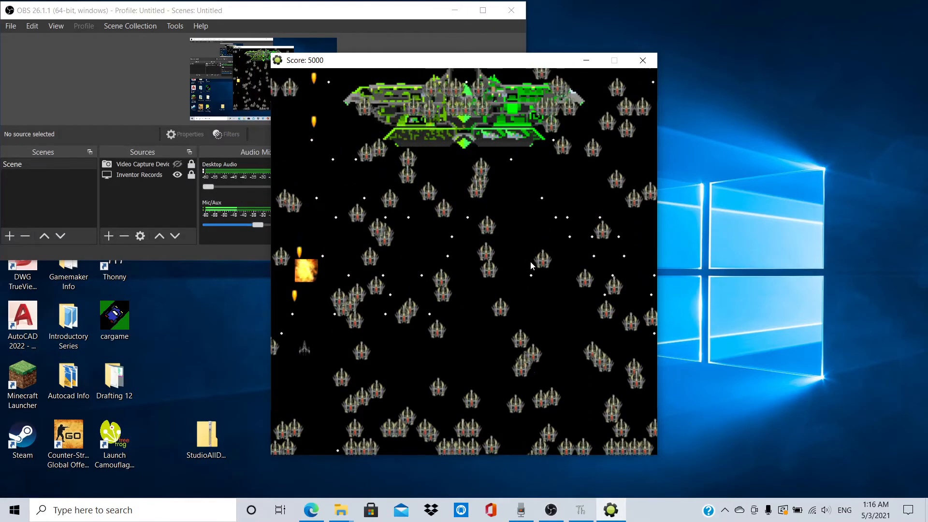
{"action": "key", "text": "Right"}
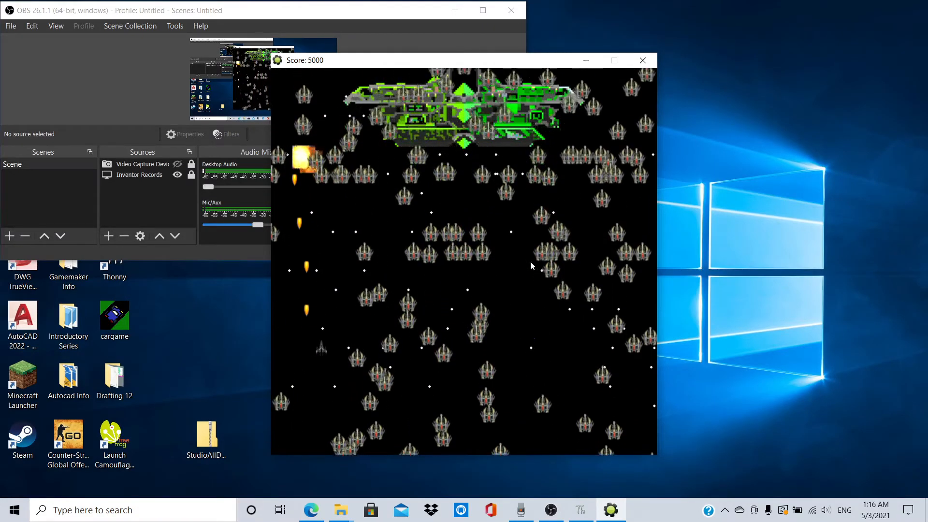
{"action": "key", "text": "Left"}
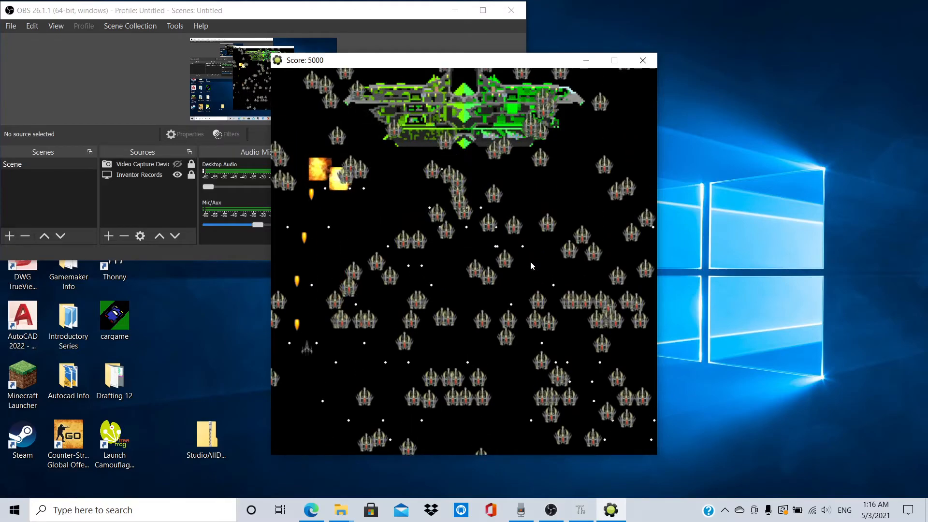
{"action": "key", "text": "Right"}
{"action": "key", "text": "Left"}
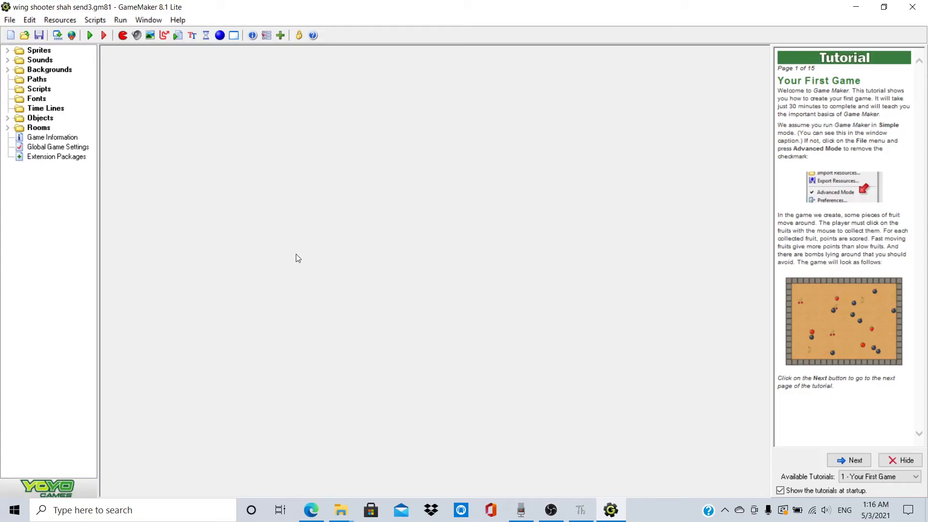
Minimise the OBS window and expand the wing shooter project's Sprites folder.
{"action": "left_click", "coordinate": [551, 510]}
{"action": "left_click", "coordinate": [456, 13]}
{"action": "double_click", "coordinate": [54, 50]}
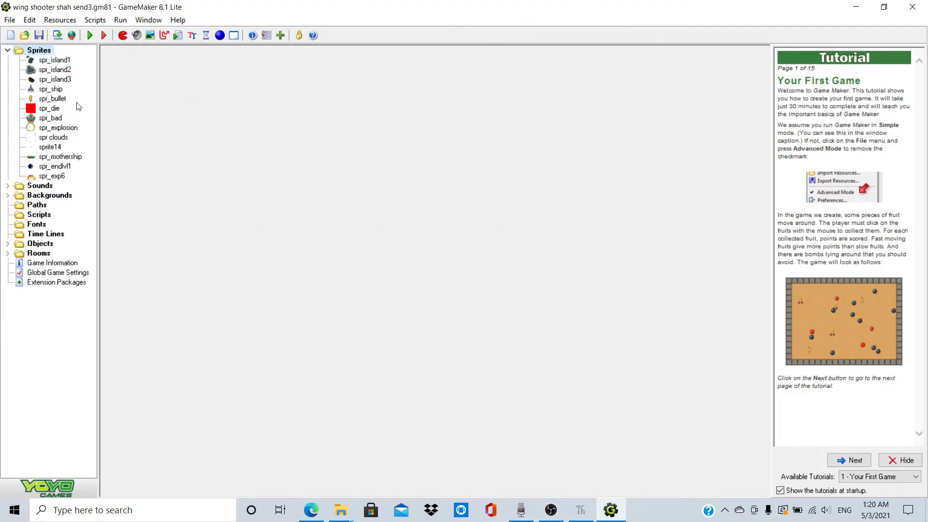
View the sprite properties of spr_island1, spr_island2, spr_island3, spr_ship and spr_bullet one after another.
{"action": "double_click", "coordinate": [62, 62]}
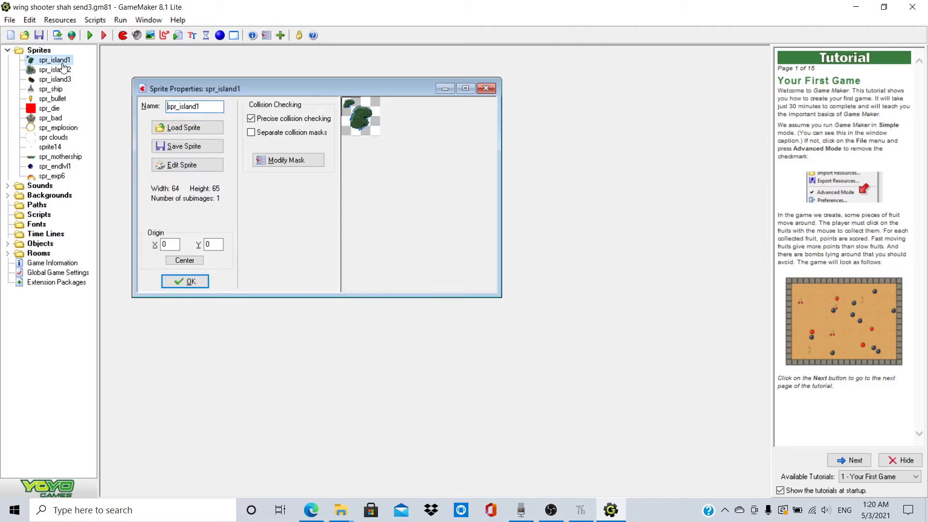
{"action": "left_click", "coordinate": [485, 88]}
{"action": "double_click", "coordinate": [57, 70]}
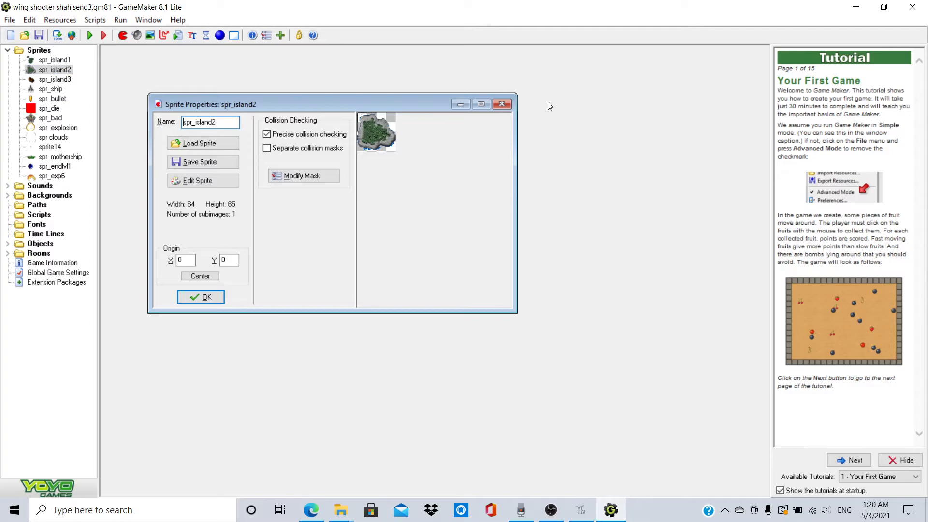
{"action": "left_click", "coordinate": [502, 104]}
{"action": "double_click", "coordinate": [54, 79]}
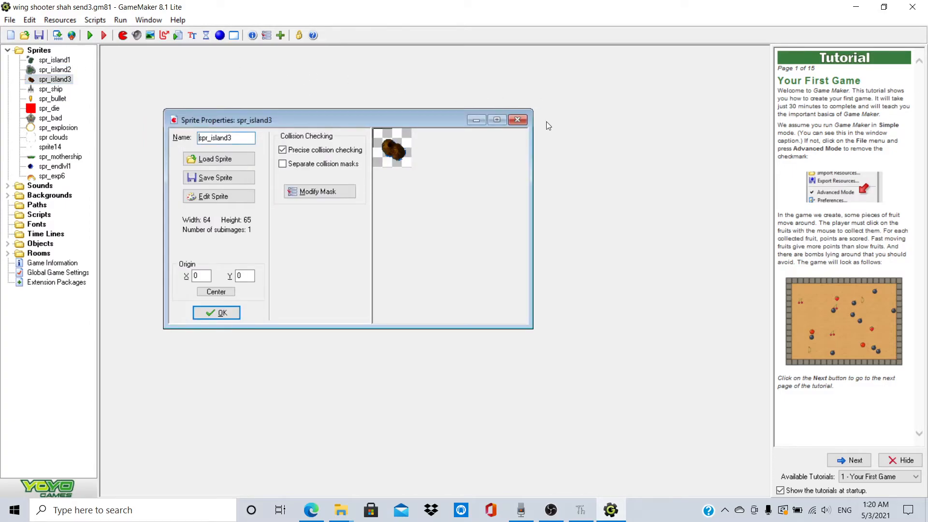
{"action": "left_click", "coordinate": [516, 120]}
{"action": "double_click", "coordinate": [51, 89]}
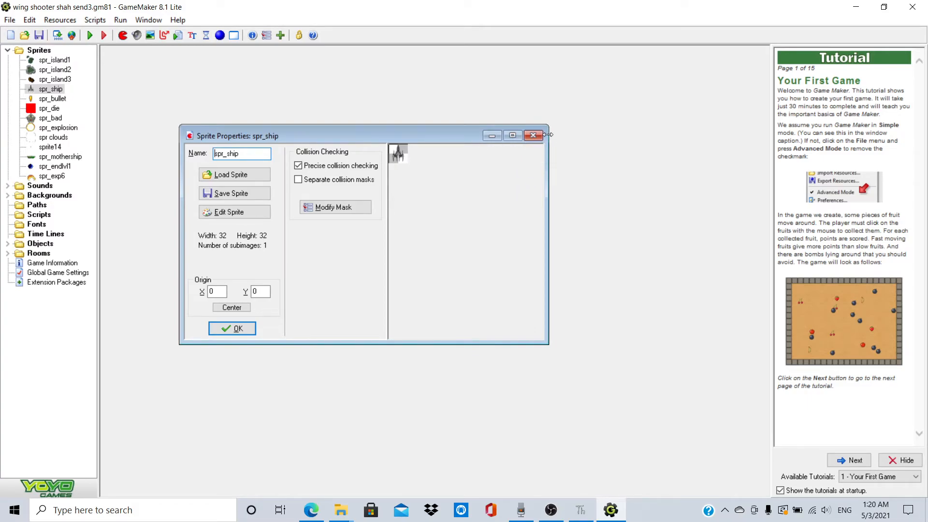
{"action": "left_click", "coordinate": [533, 135]}
{"action": "double_click", "coordinate": [49, 98]}
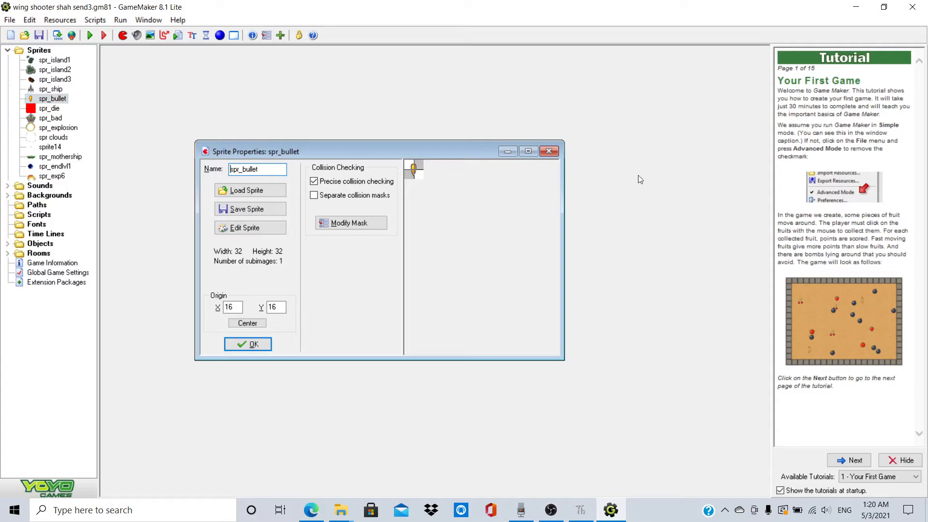
Close the spr_bullet properties and view the sprite properties of spr_die.
{"action": "left_click", "coordinate": [549, 152]}
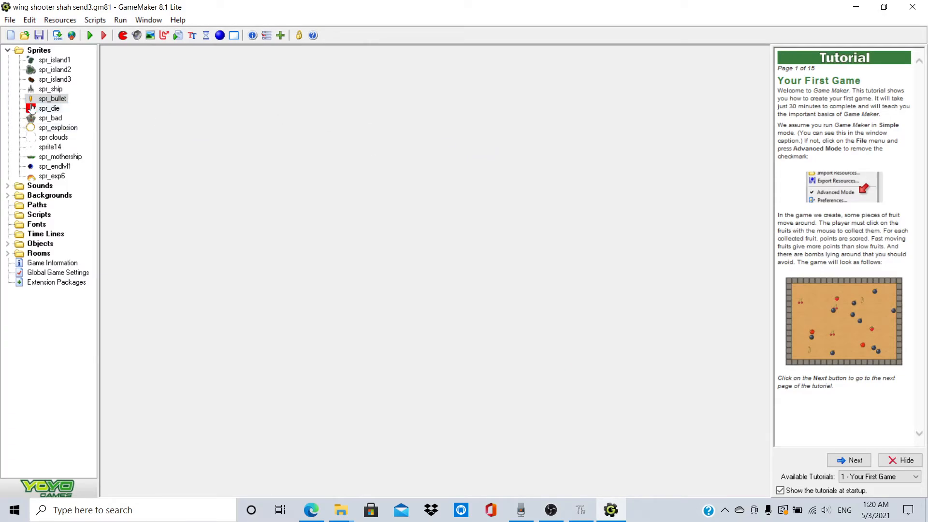
{"action": "left_click", "coordinate": [37, 109]}
{"action": "double_click", "coordinate": [37, 110]}
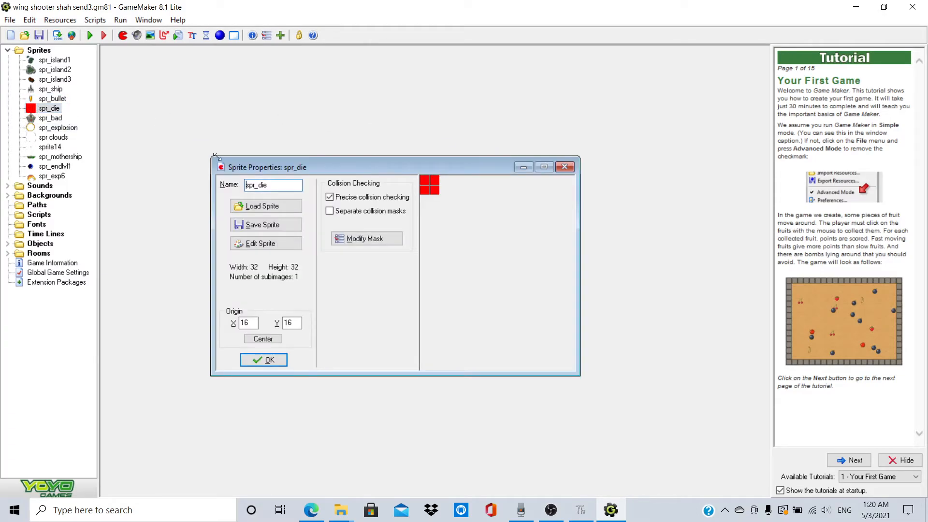
{"action": "left_click", "coordinate": [564, 167]}
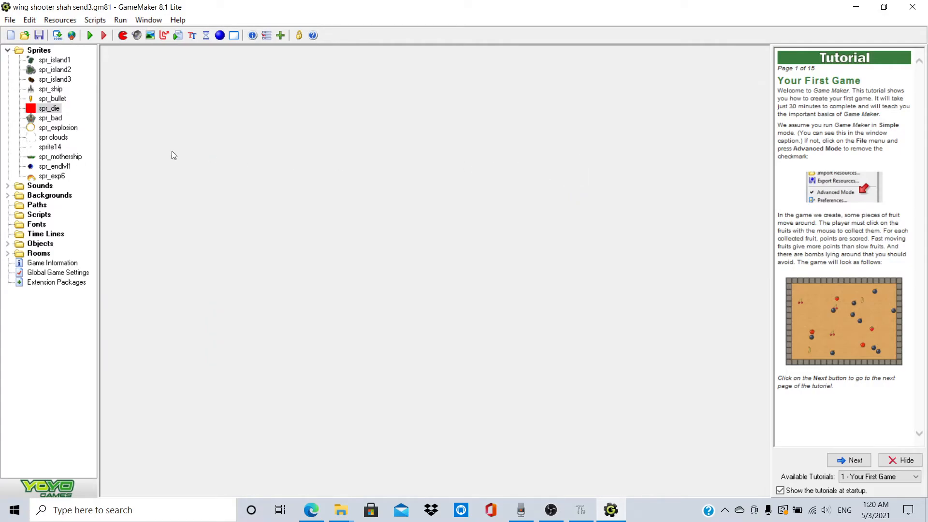
View the individual animation frames of spr_explosion in the sprite editor.
{"action": "double_click", "coordinate": [45, 129]}
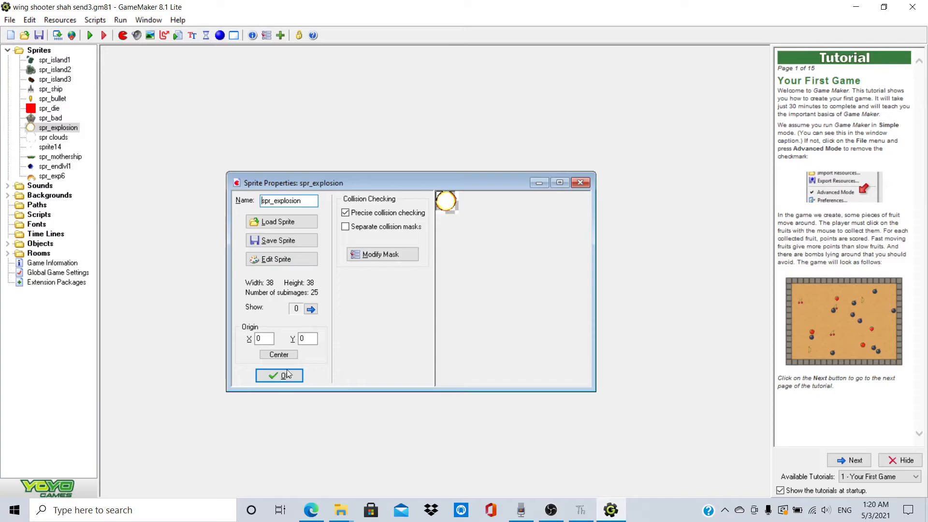
{"action": "left_click", "coordinate": [299, 263]}
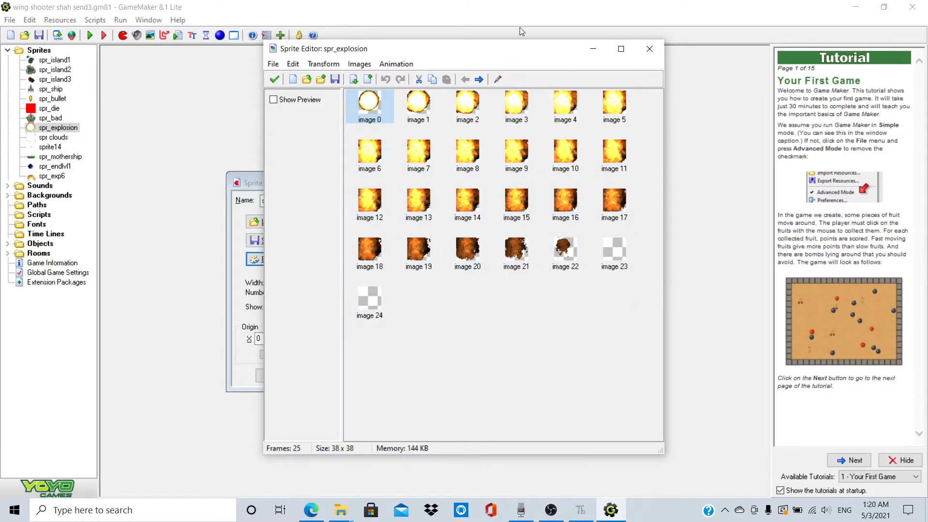
{"action": "left_click", "coordinate": [655, 54]}
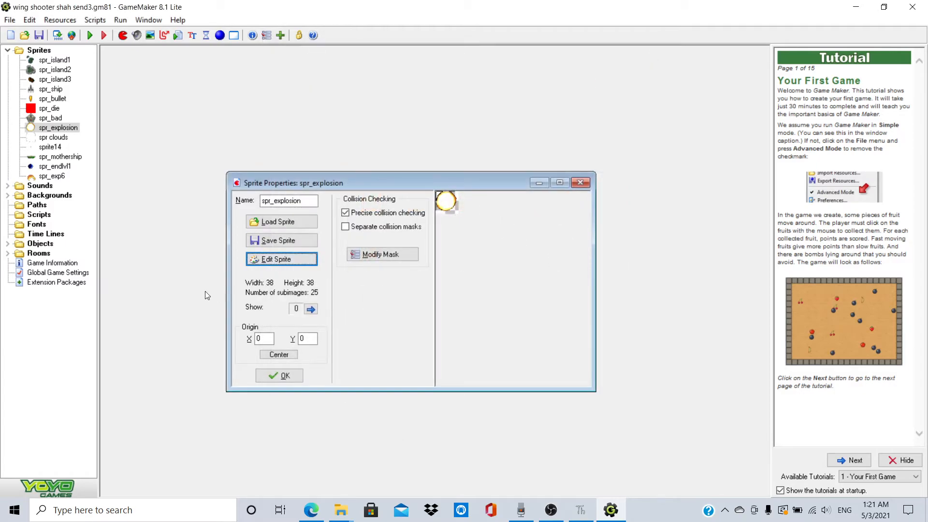
View the animation frames of spr_exp6, then close the spr_exp6 and spr_explosion windows.
{"action": "left_click", "coordinate": [49, 147]}
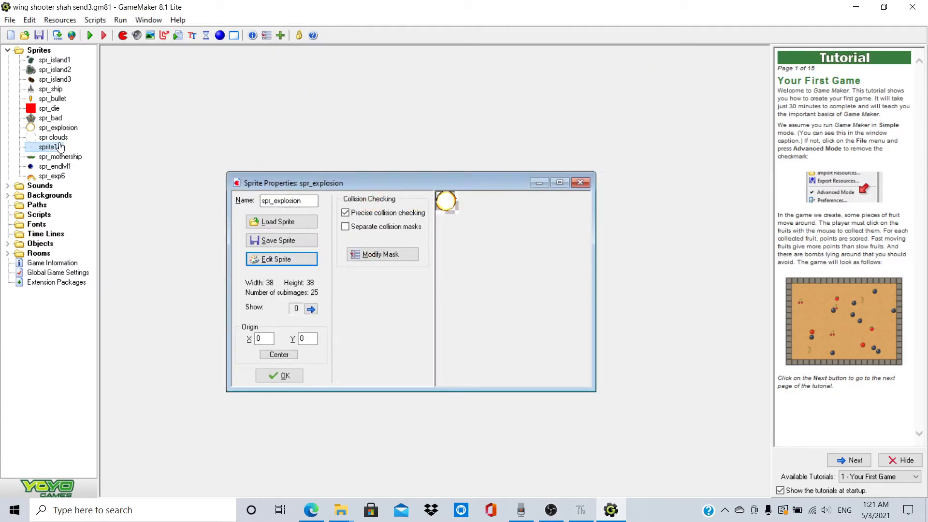
{"action": "double_click", "coordinate": [51, 176]}
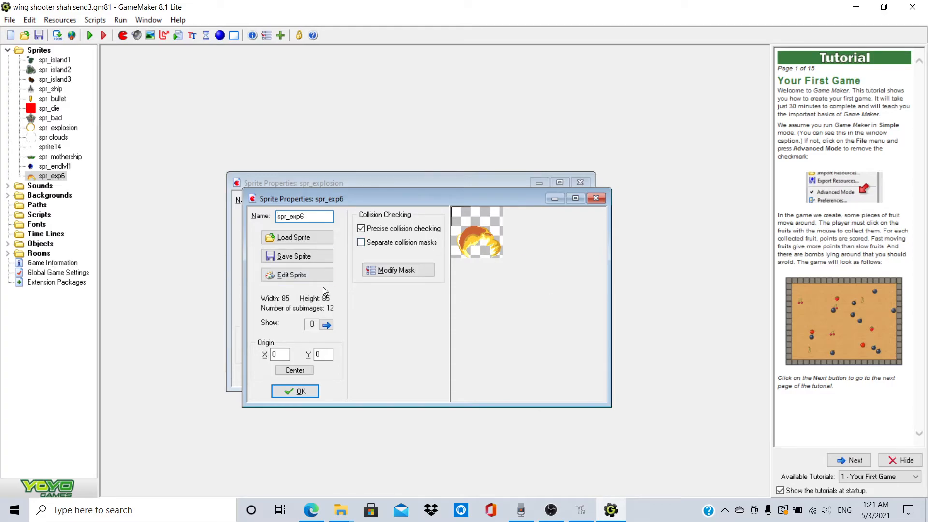
{"action": "left_click", "coordinate": [316, 275]}
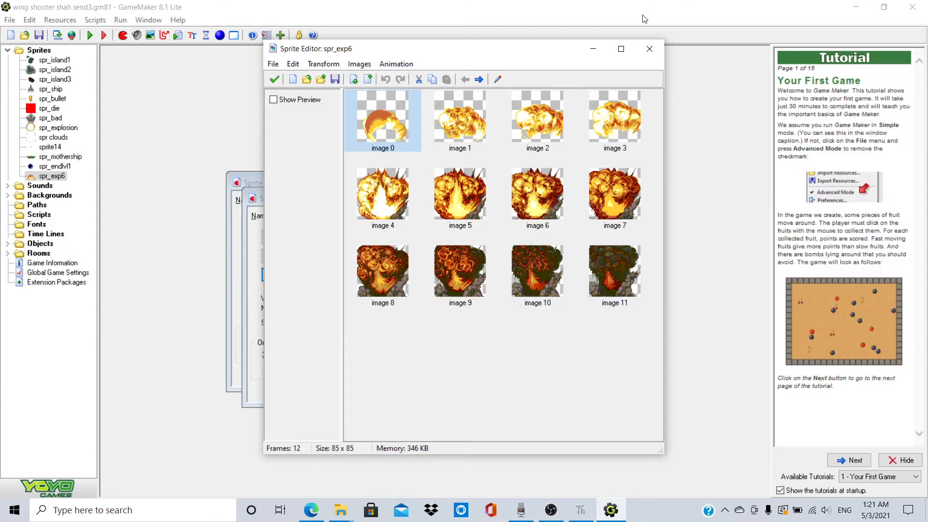
{"action": "left_click", "coordinate": [650, 49]}
{"action": "left_click", "coordinate": [595, 198]}
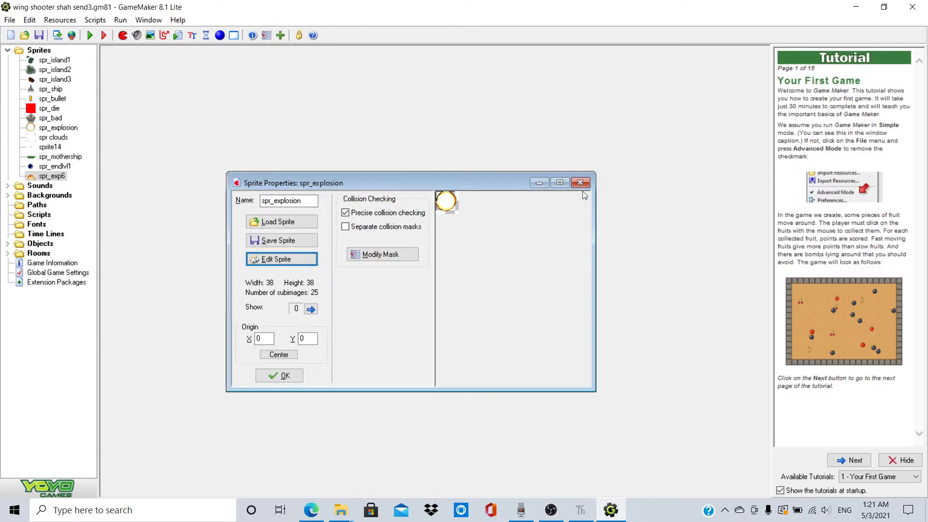
{"action": "left_click", "coordinate": [581, 182]}
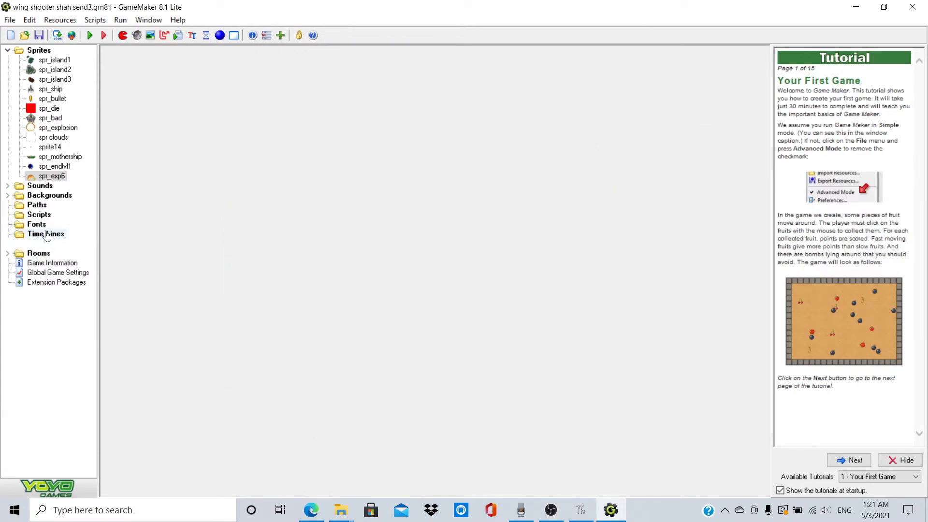
Expand the Sounds folder and play back sound1 from its sound properties.
{"action": "double_click", "coordinate": [38, 189]}
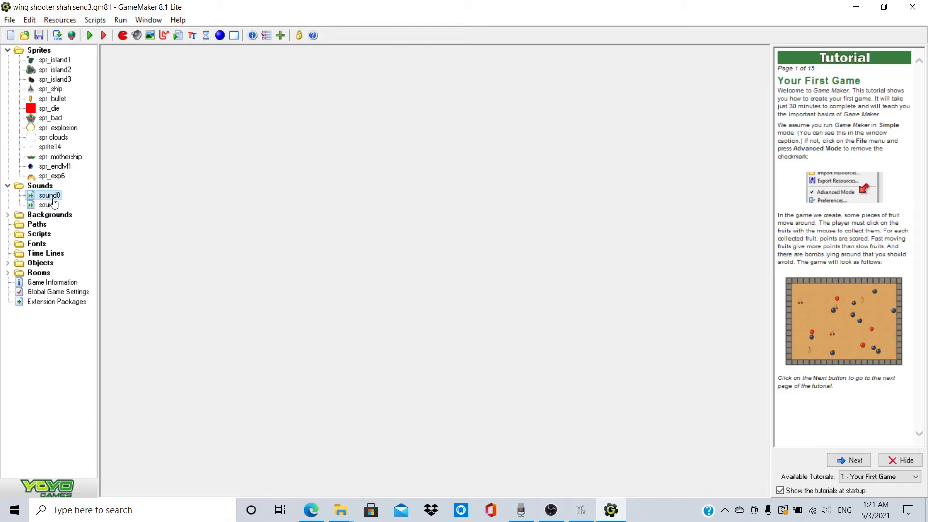
{"action": "double_click", "coordinate": [52, 197]}
{"action": "double_click", "coordinate": [50, 205]}
{"action": "left_click", "coordinate": [202, 110]}
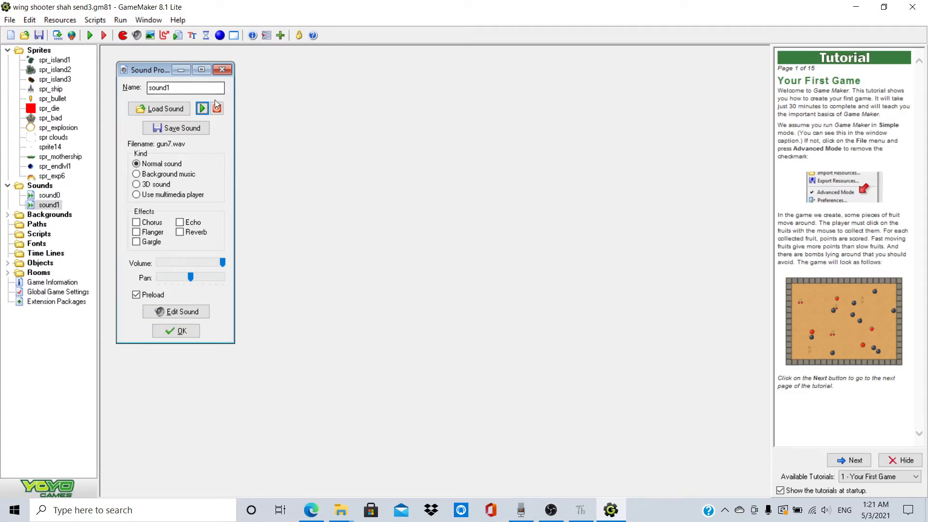
{"action": "left_click", "coordinate": [219, 72]}
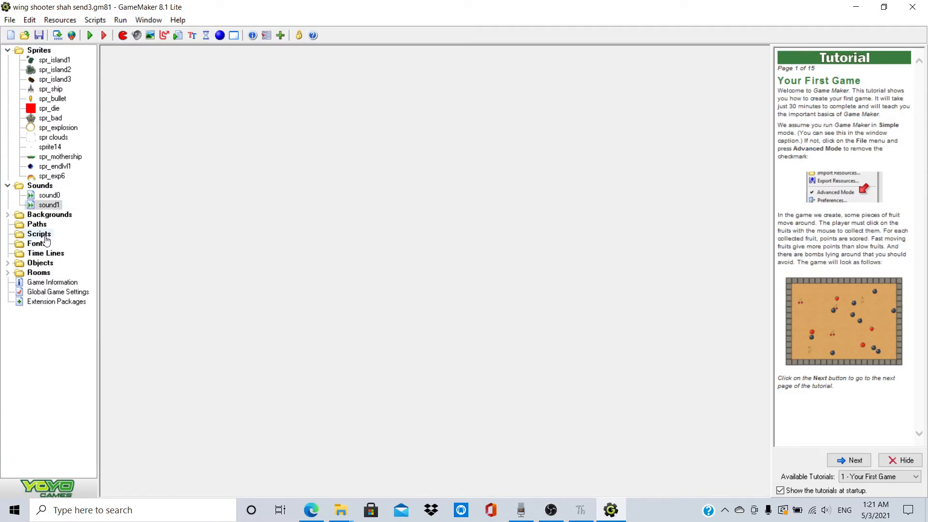
Expand the Objects folder and examine the actions of obj_ship's Alarm 0, obj_bad collision and Space key events.
{"action": "left_click", "coordinate": [49, 267]}
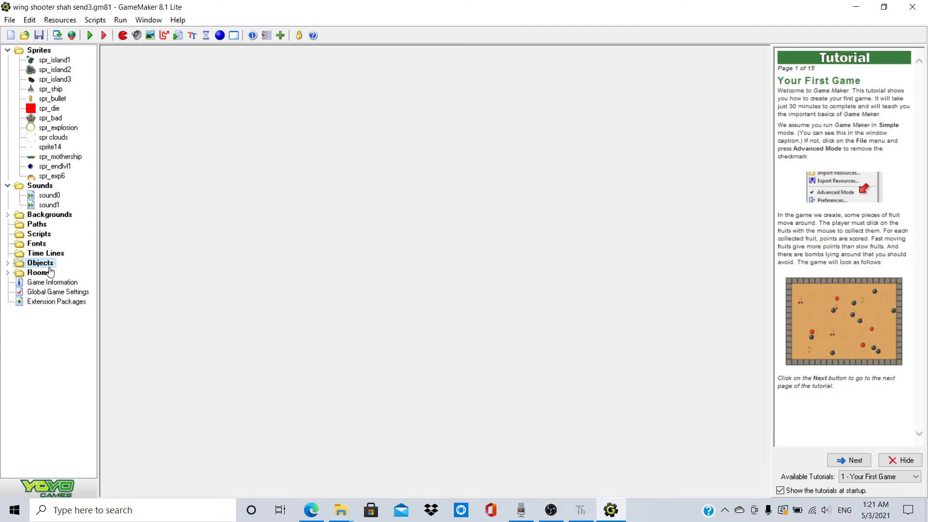
{"action": "double_click", "coordinate": [49, 268]}
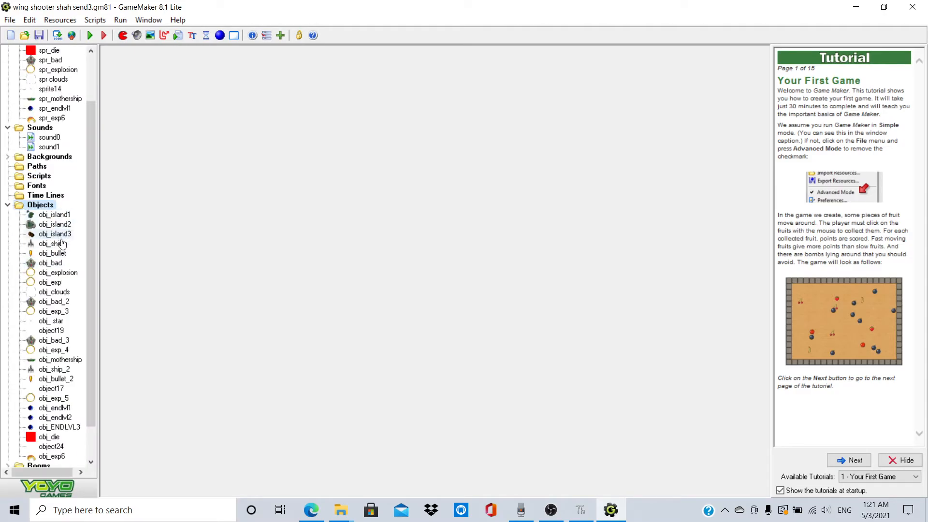
{"action": "double_click", "coordinate": [51, 244]}
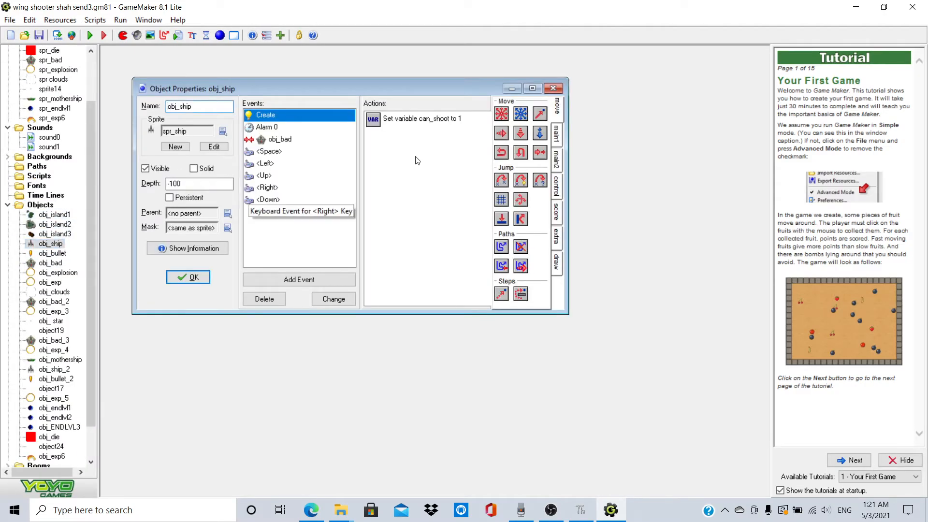
{"action": "left_click", "coordinate": [304, 128]}
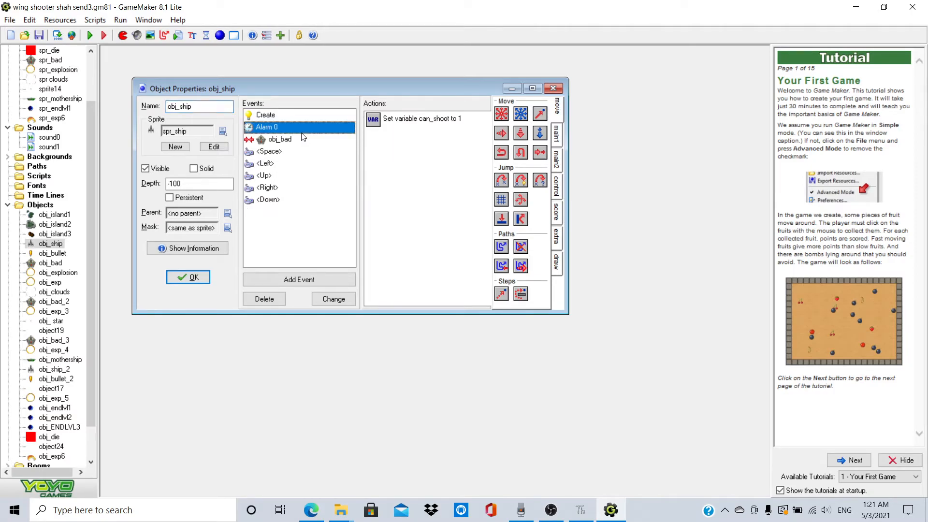
{"action": "left_click", "coordinate": [294, 139]}
{"action": "left_click", "coordinate": [298, 153]}
{"action": "left_click", "coordinate": [302, 140]}
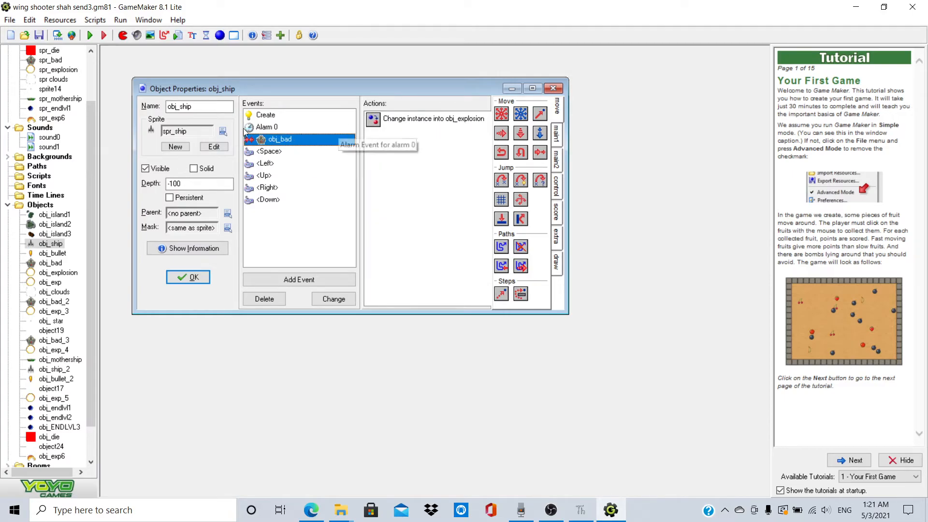
{"action": "left_click", "coordinate": [277, 152]}
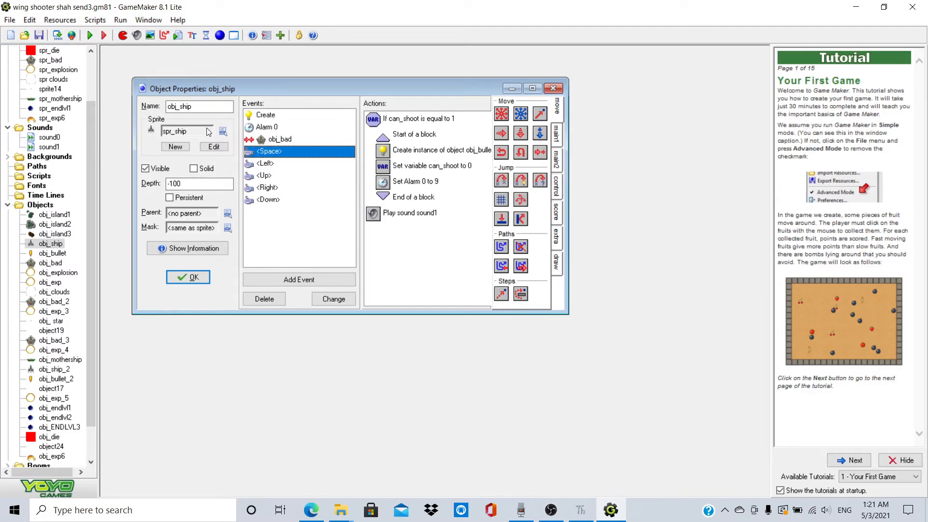
{"action": "left_click", "coordinate": [552, 89]}
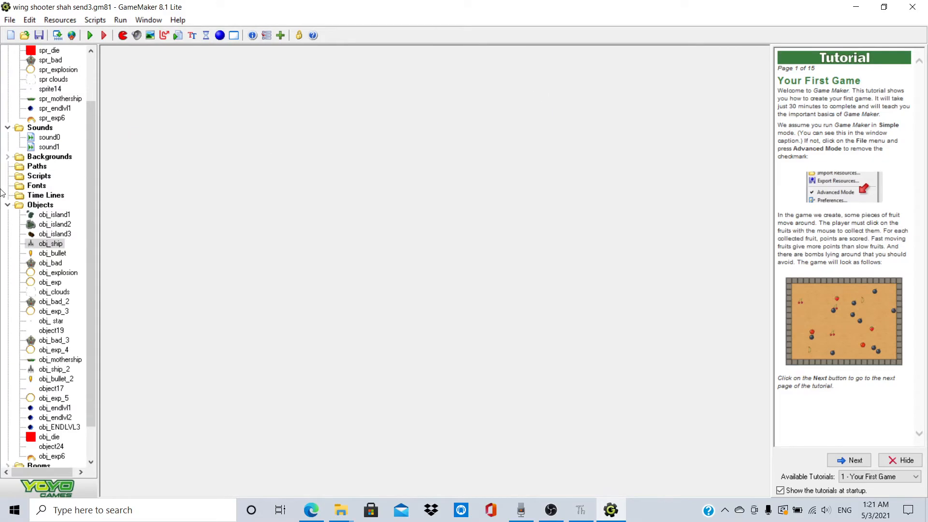
Examine obj_bullet_2's Create and Step events, including its vertical speed action, and close the object without saving changes.
{"action": "double_click", "coordinate": [56, 379]}
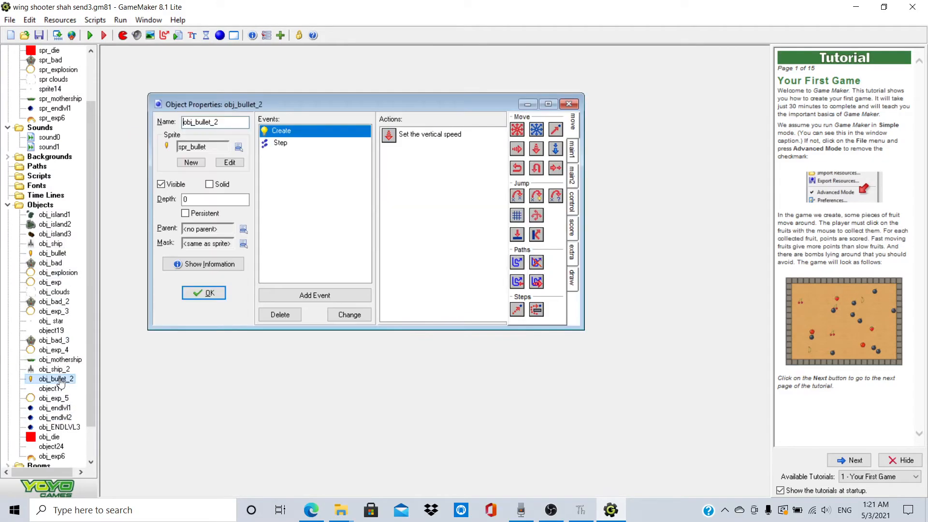
{"action": "left_click", "coordinate": [320, 144]}
{"action": "left_click", "coordinate": [324, 130]}
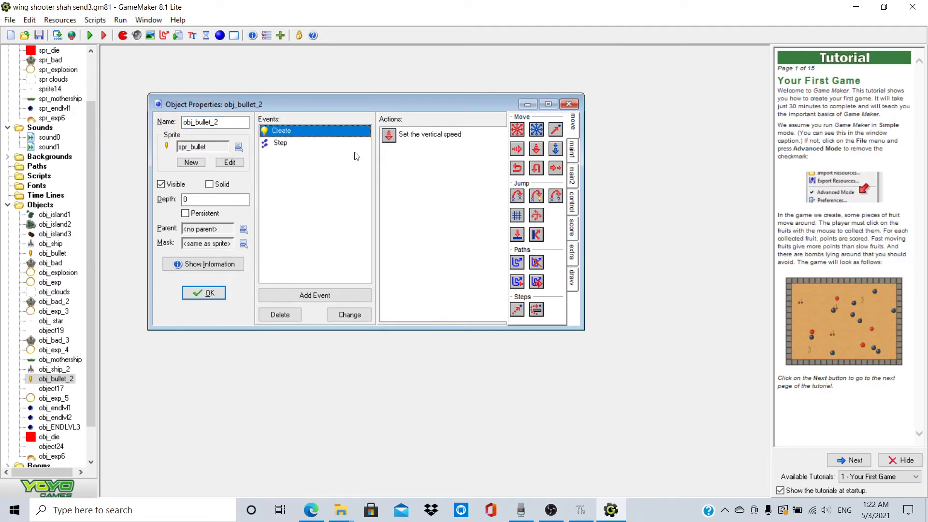
{"action": "left_click", "coordinate": [313, 143]}
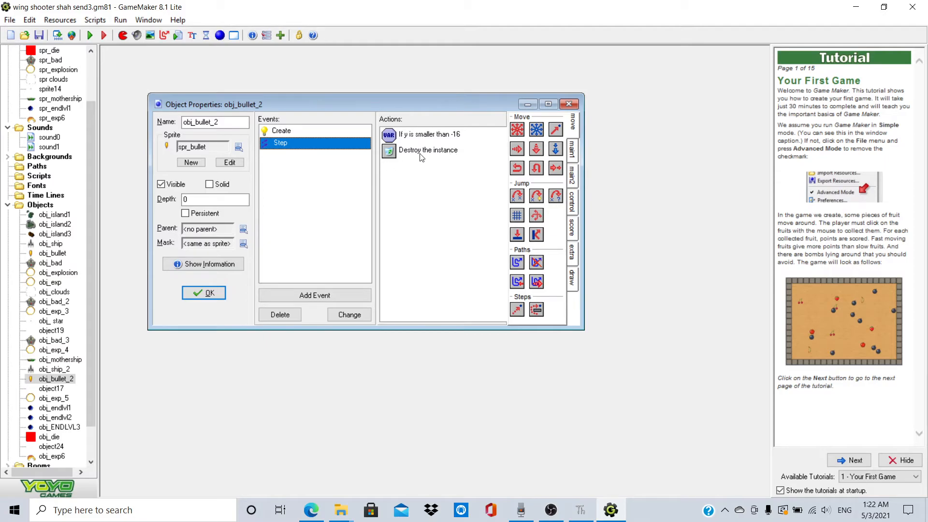
{"action": "left_click", "coordinate": [327, 134]}
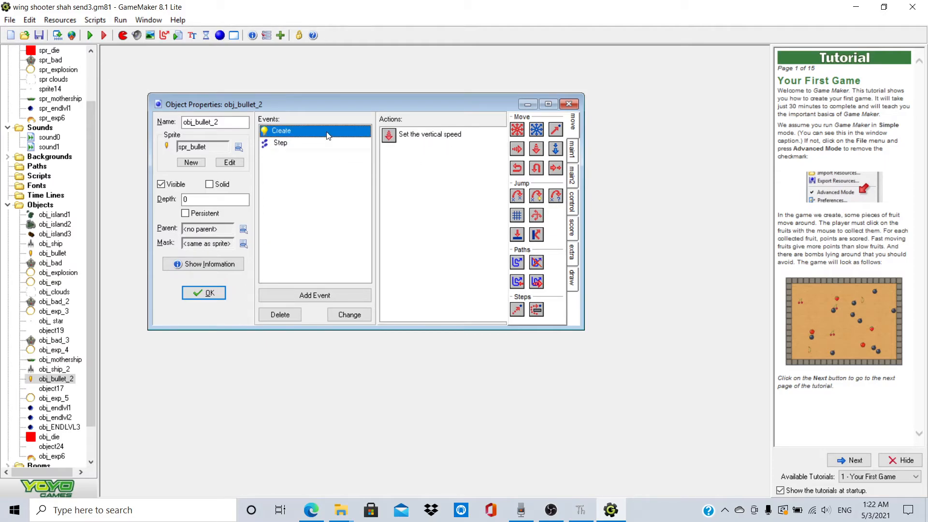
{"action": "left_click", "coordinate": [422, 140]}
{"action": "double_click", "coordinate": [436, 134]}
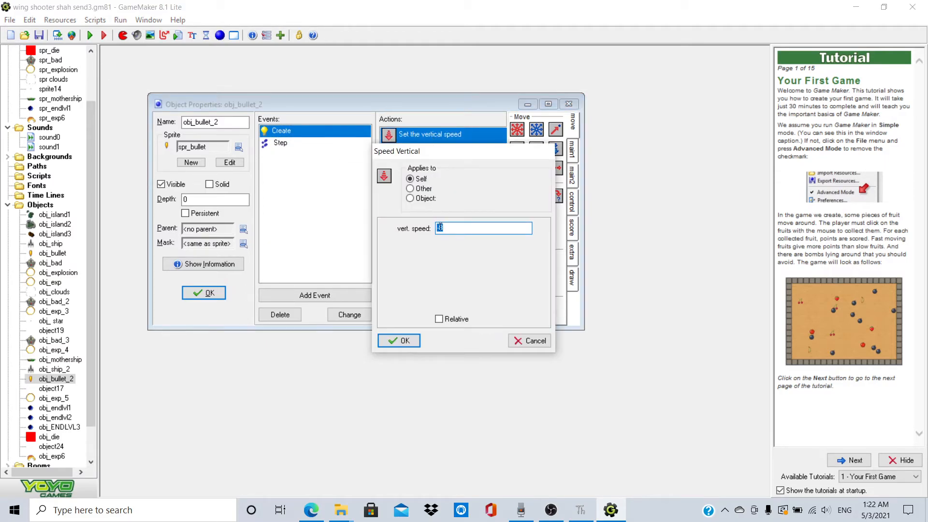
{"action": "left_click", "coordinate": [398, 341]}
{"action": "left_click", "coordinate": [569, 105]}
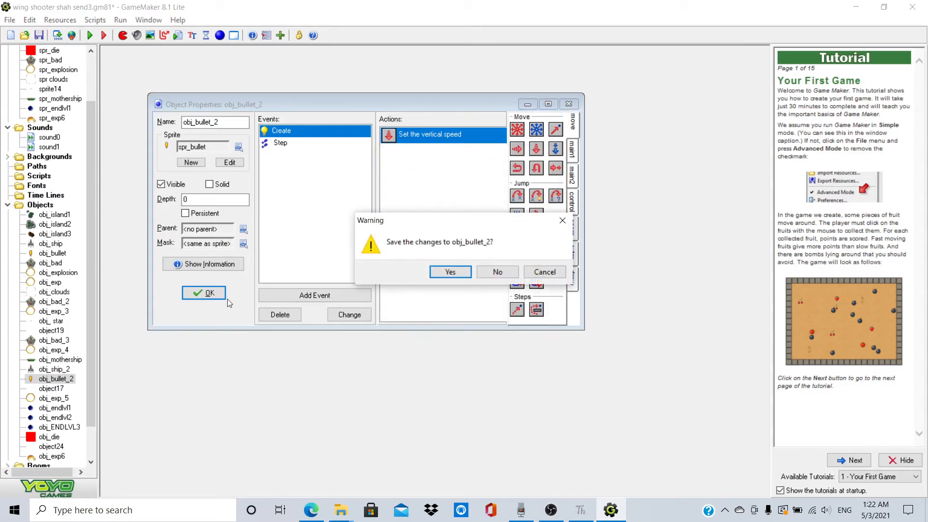
{"action": "left_click", "coordinate": [497, 275]}
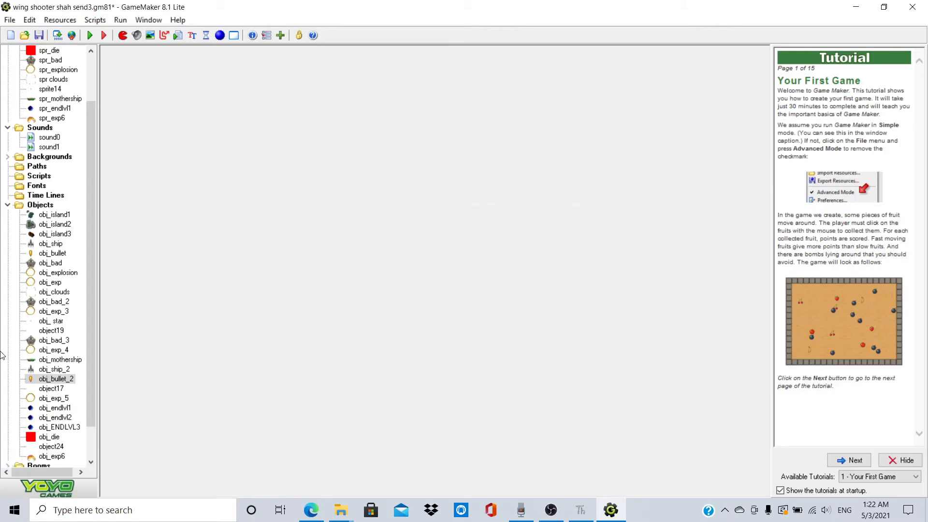
Examine the actions of obj_mothership's Create, Step, obj_bullet collision and obj_ship_2 collision events.
{"action": "scroll", "coordinate": [71, 425], "scroll_direction": "down", "scroll_amount": 1}
{"action": "scroll", "coordinate": [72, 416], "scroll_direction": "up", "scroll_amount": 1}
{"action": "scroll", "coordinate": [71, 417], "scroll_direction": "up", "scroll_amount": 2}
{"action": "scroll", "coordinate": [69, 408], "scroll_direction": "down", "scroll_amount": 1}
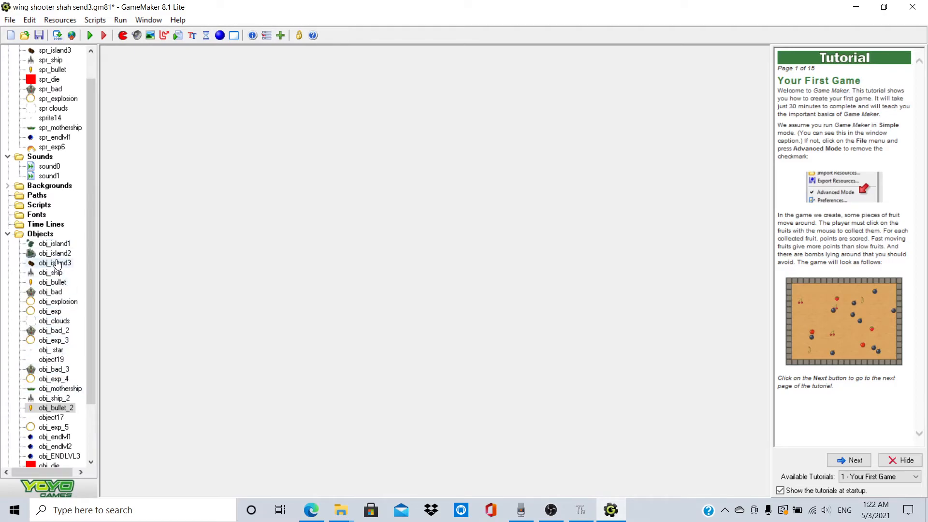
{"action": "left_click", "coordinate": [73, 388]}
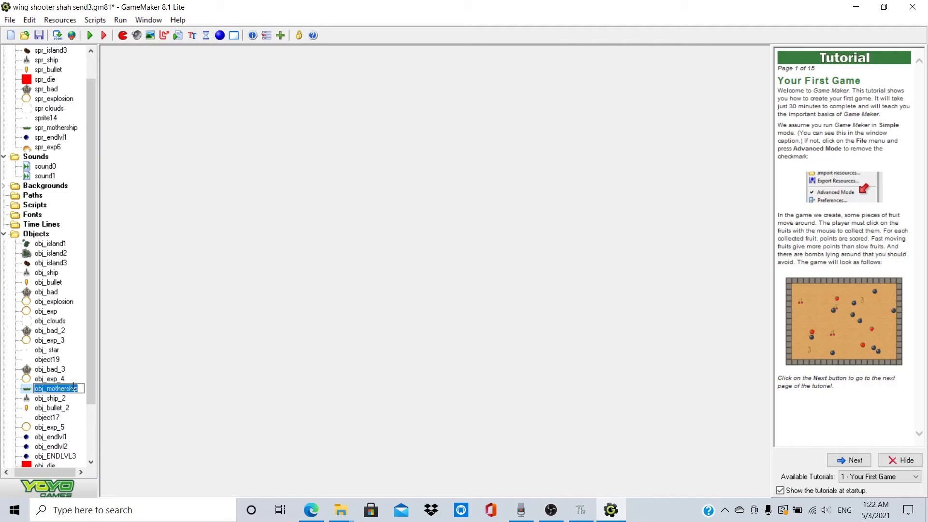
{"action": "double_click", "coordinate": [27, 392]}
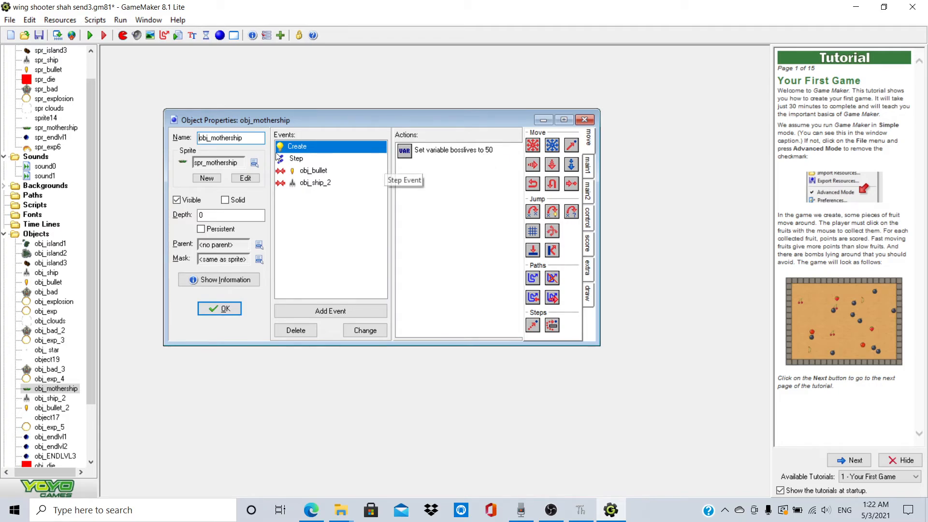
{"action": "left_click", "coordinate": [315, 159]}
{"action": "left_click", "coordinate": [318, 147]}
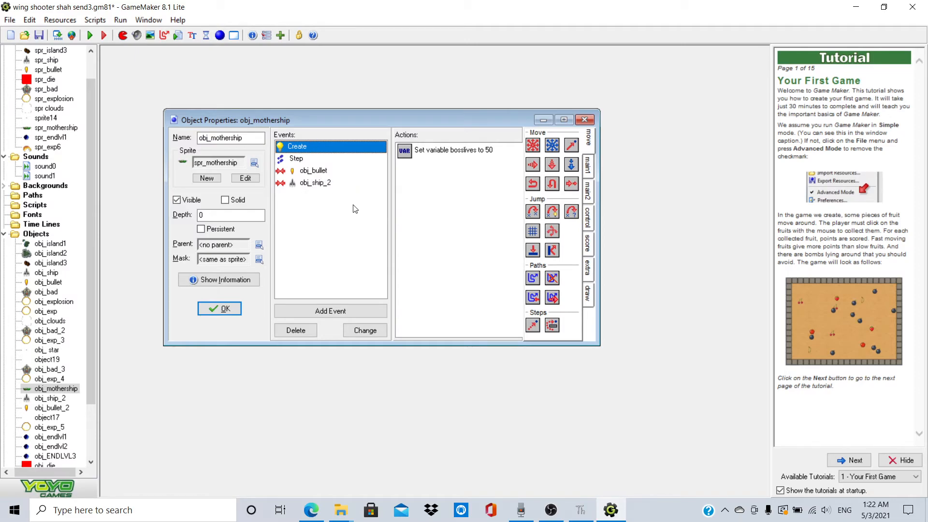
{"action": "left_click", "coordinate": [301, 171]}
{"action": "left_click", "coordinate": [311, 183]}
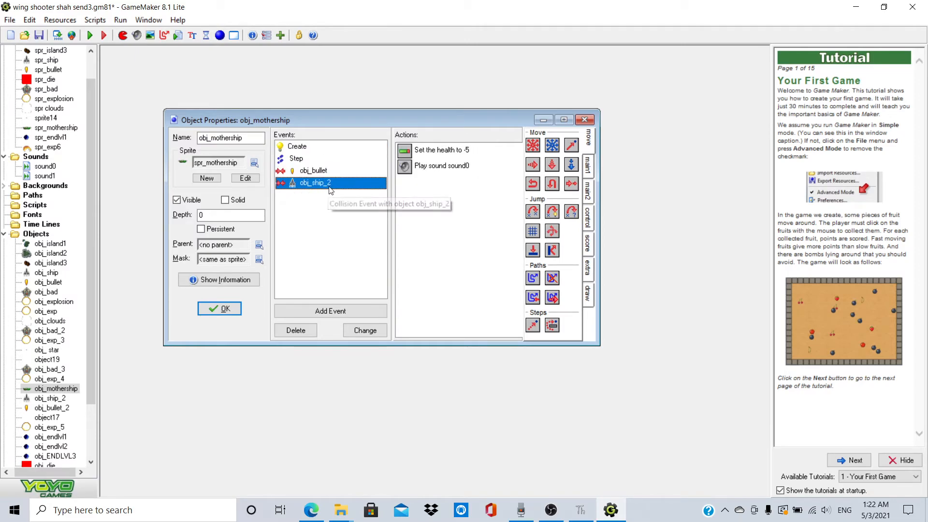
{"action": "left_click", "coordinate": [323, 172]}
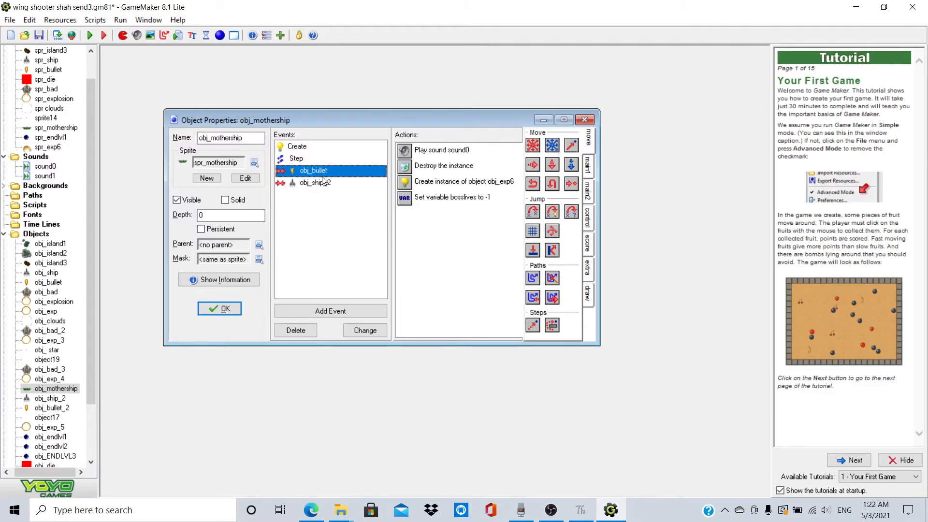
{"action": "left_click", "coordinate": [325, 162]}
{"action": "left_click", "coordinate": [326, 147]}
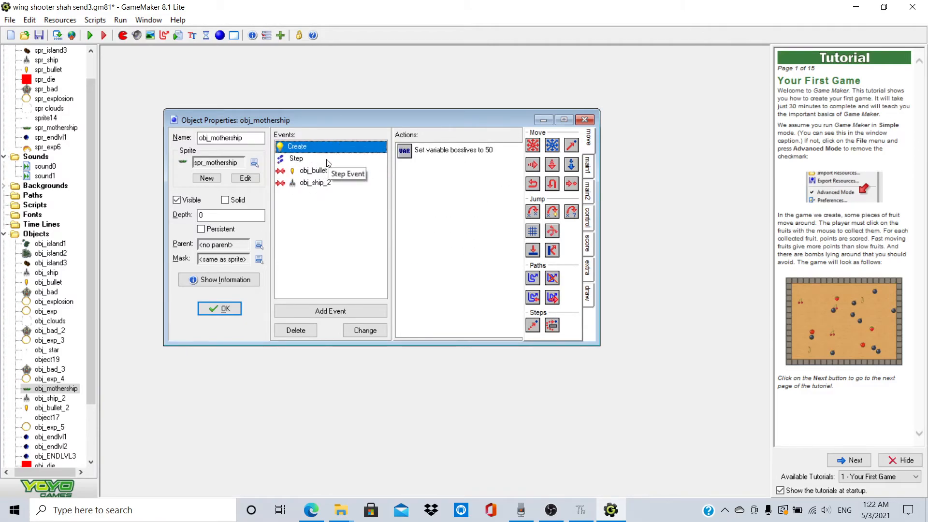
Examine the actions of obj_mothership's Step event and close the object's properties.
{"action": "left_click", "coordinate": [326, 160]}
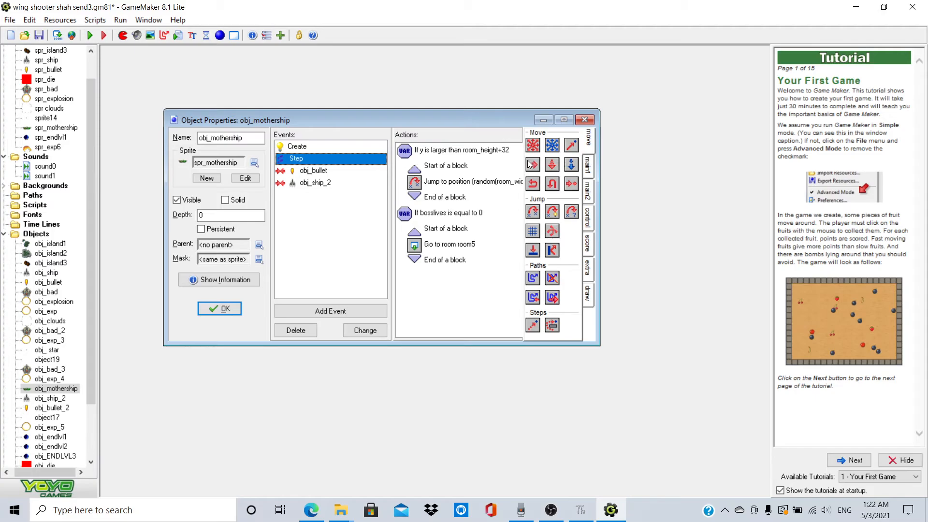
{"action": "left_click", "coordinate": [585, 120]}
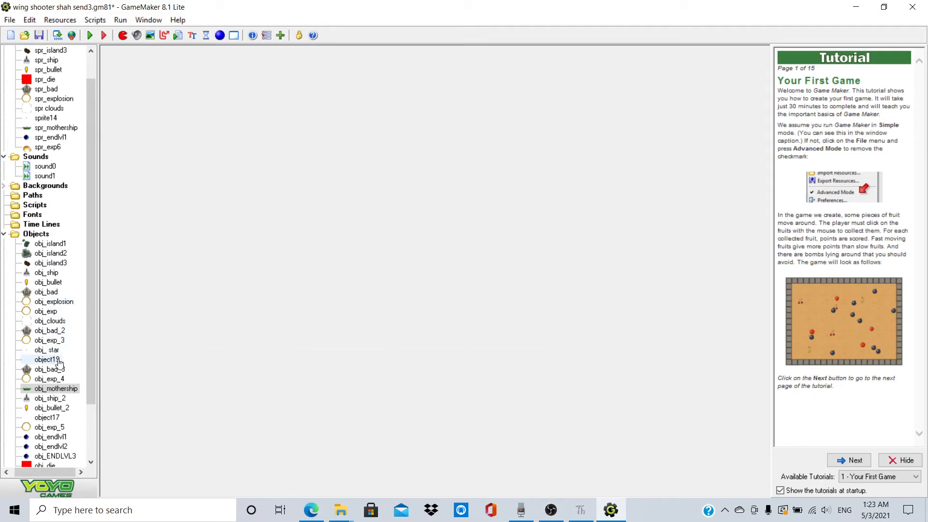
Expand the Rooms folder and open the level 1 and level 2 rooms to view their layouts.
{"action": "scroll", "coordinate": [59, 363], "scroll_direction": "down", "scroll_amount": 3}
{"action": "scroll", "coordinate": [57, 370], "scroll_direction": "up", "scroll_amount": 2}
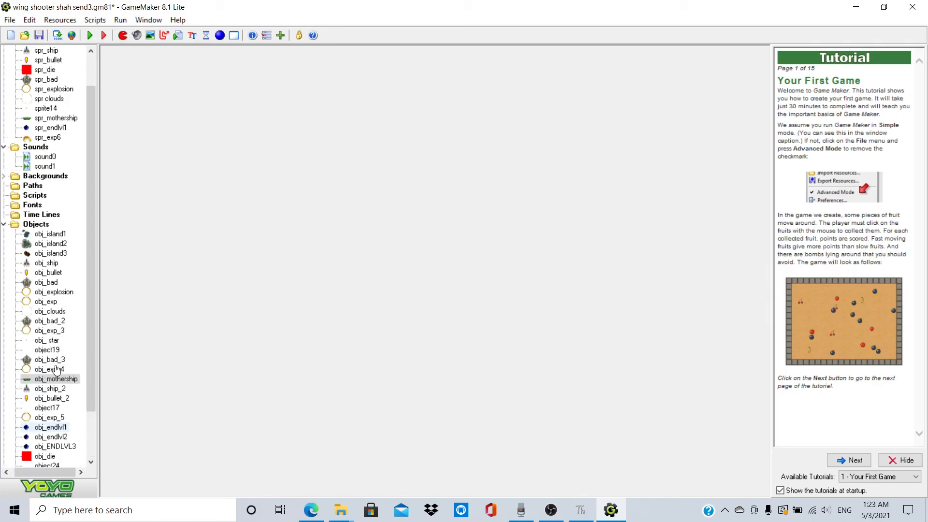
{"action": "scroll", "coordinate": [56, 371], "scroll_direction": "down", "scroll_amount": 2}
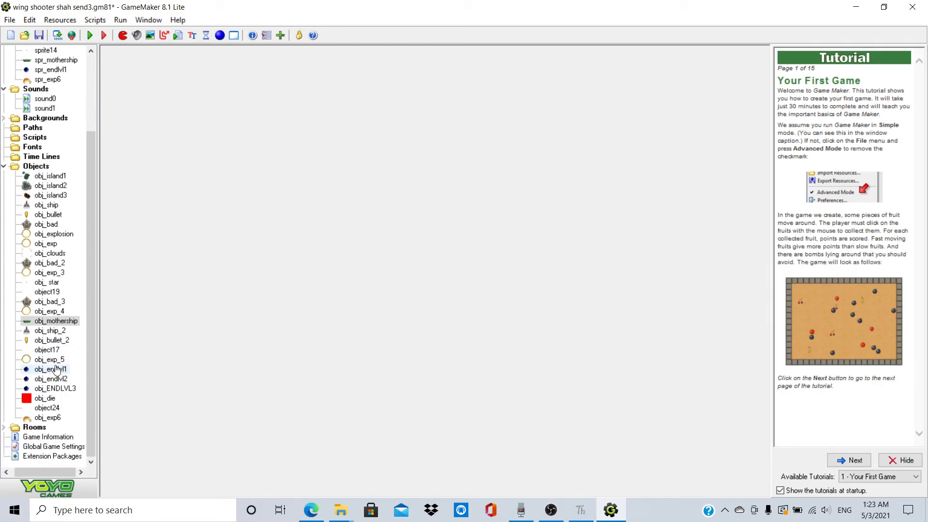
{"action": "double_click", "coordinate": [31, 427]}
{"action": "left_click", "coordinate": [37, 418]}
{"action": "double_click", "coordinate": [37, 418]}
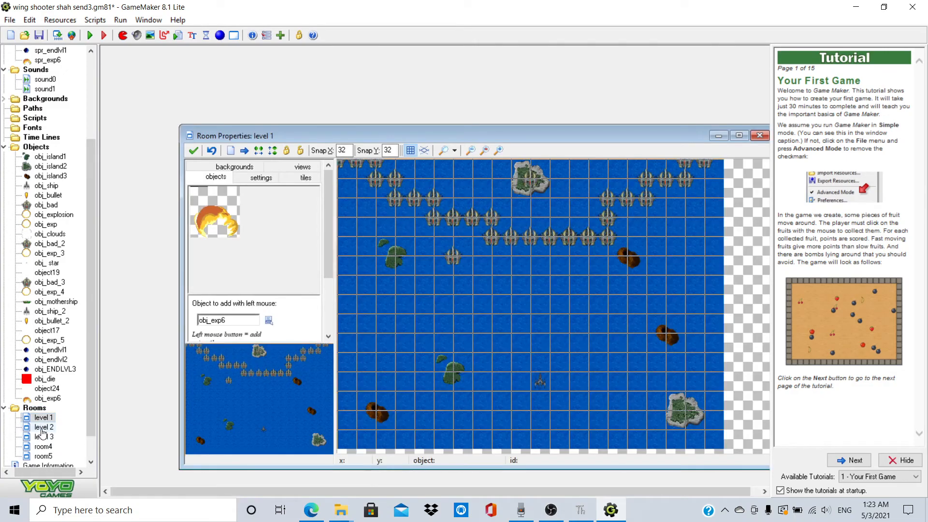
{"action": "double_click", "coordinate": [43, 427]}
Open the level 3, room4 and room5 rooms and compare their layouts.
{"action": "scroll", "coordinate": [45, 434], "scroll_direction": "down", "scroll_amount": 1}
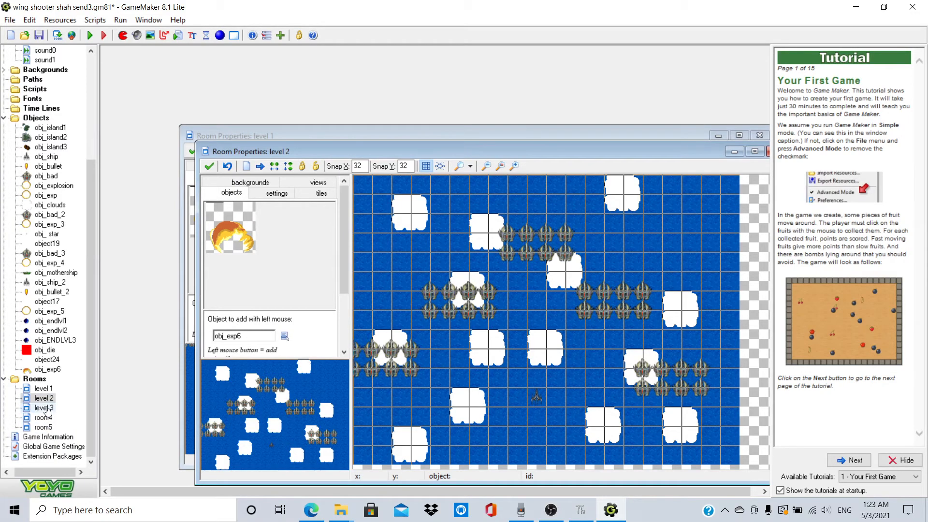
{"action": "double_click", "coordinate": [46, 408]}
{"action": "double_click", "coordinate": [43, 418]}
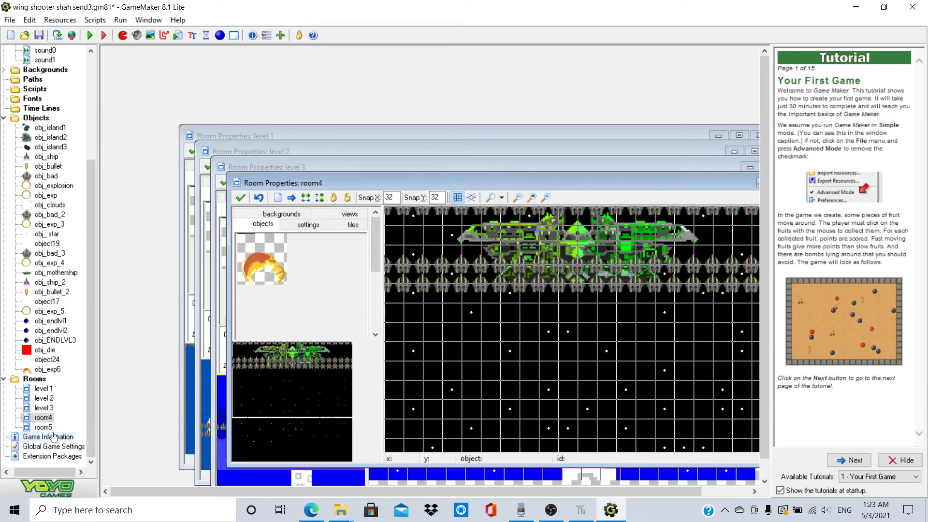
{"action": "double_click", "coordinate": [43, 427]}
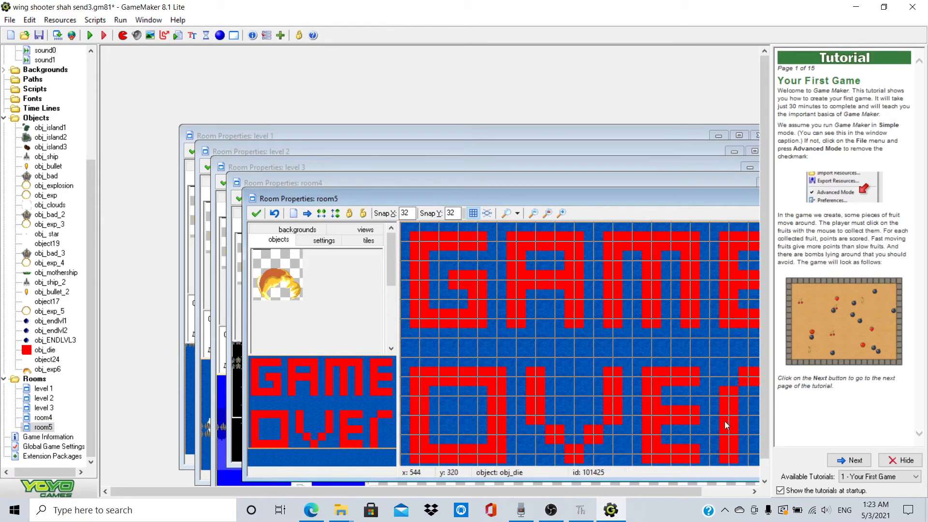
{"action": "double_click", "coordinate": [43, 418]}
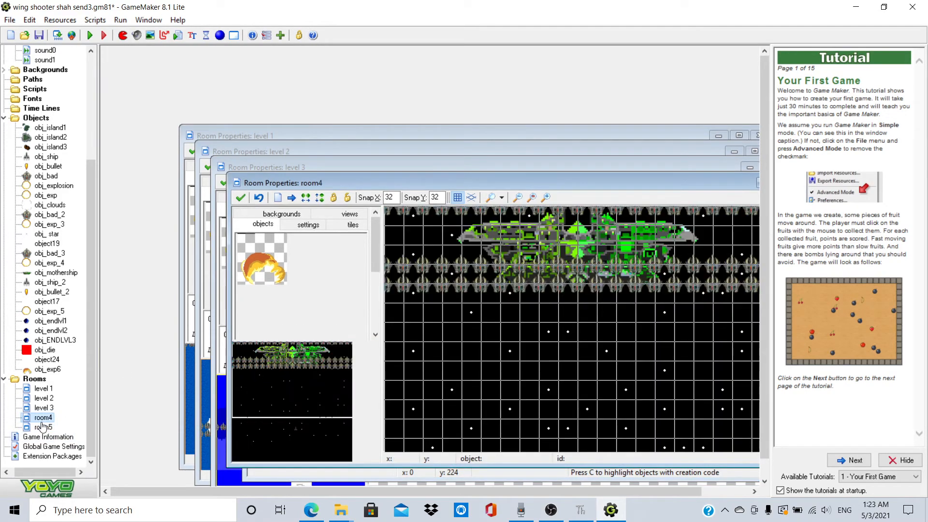
{"action": "double_click", "coordinate": [42, 427]}
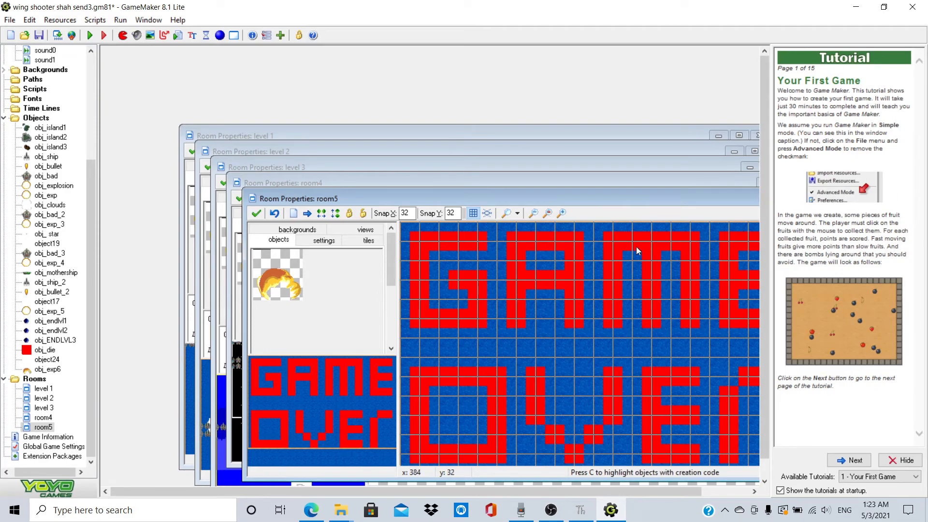
Close all the open room properties windows, from room5 back through level 1.
{"action": "left_click_drag", "start_coordinate": [631, 198], "coordinate": [529, 85]}
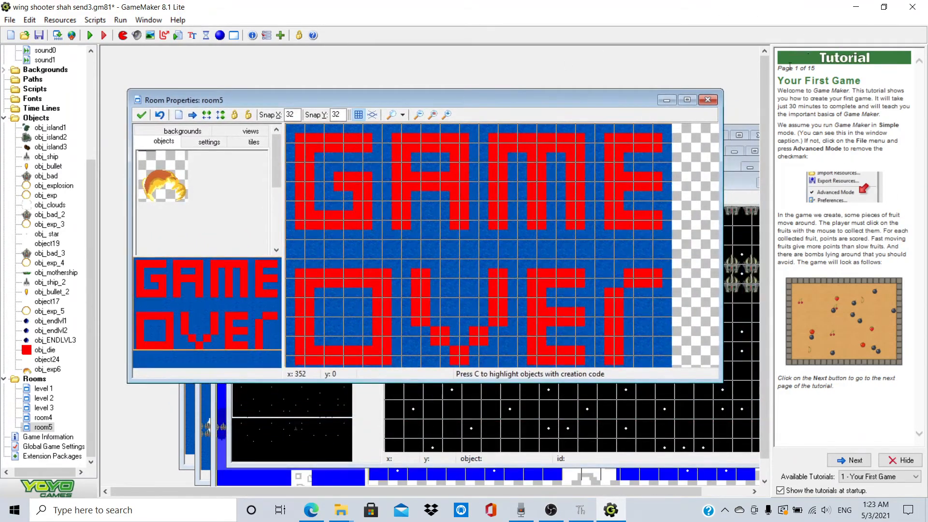
{"action": "left_click", "coordinate": [709, 102]}
{"action": "left_click_drag", "start_coordinate": [681, 183], "coordinate": [557, 101]}
{"action": "left_click", "coordinate": [685, 101]}
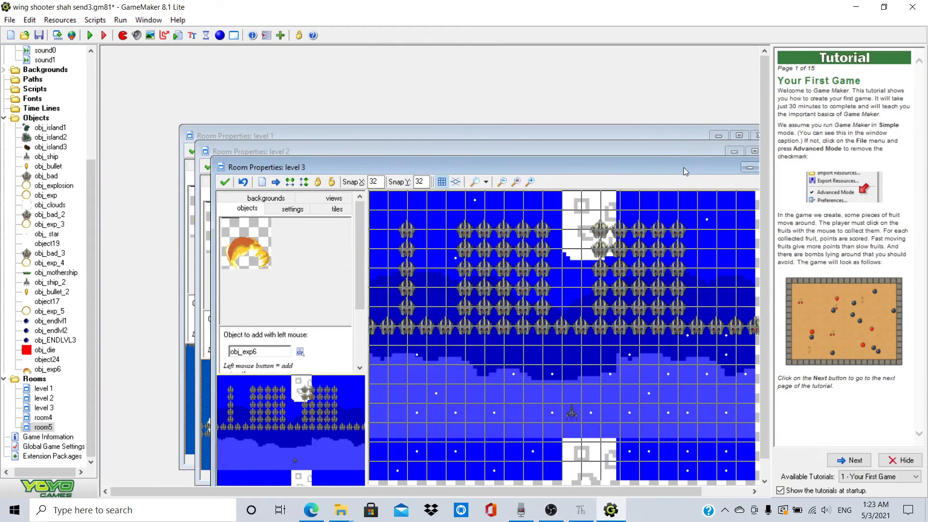
{"action": "left_click_drag", "start_coordinate": [684, 168], "coordinate": [608, 135]}
{"action": "left_click", "coordinate": [722, 135]}
{"action": "left_click_drag", "start_coordinate": [681, 138], "coordinate": [625, 104]}
{"action": "left_click", "coordinate": [706, 102]}
{"action": "left_click_drag", "start_coordinate": [689, 149], "coordinate": [597, 109]}
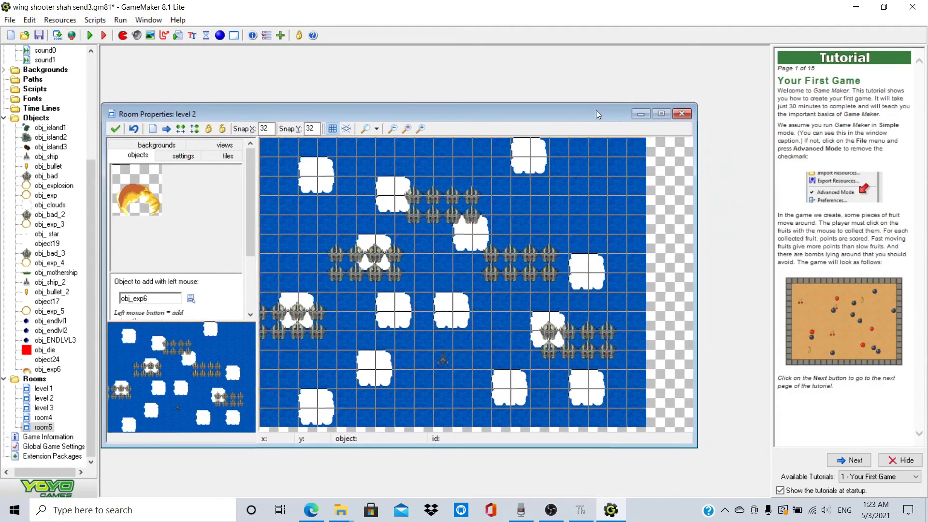
{"action": "left_click", "coordinate": [689, 108]}
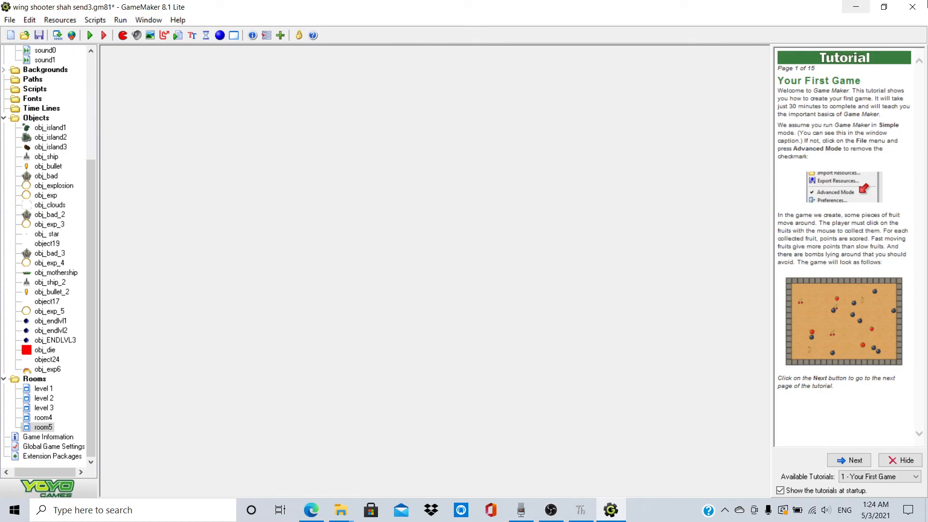
Minimize GameMaker, launch Premiere Pro from Creative Cloud Desktop and bring up its Open Project dialog.
{"action": "left_click", "coordinate": [859, 3]}
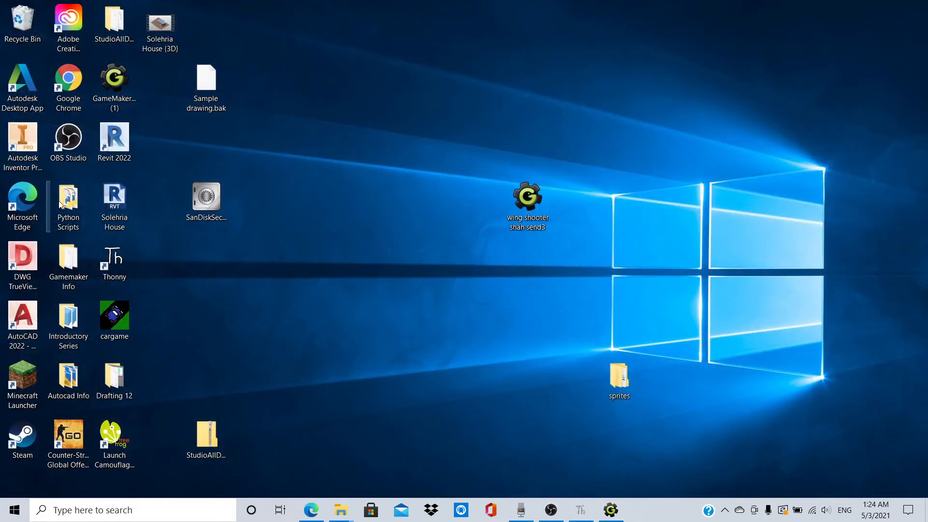
{"action": "double_click", "coordinate": [89, 22]}
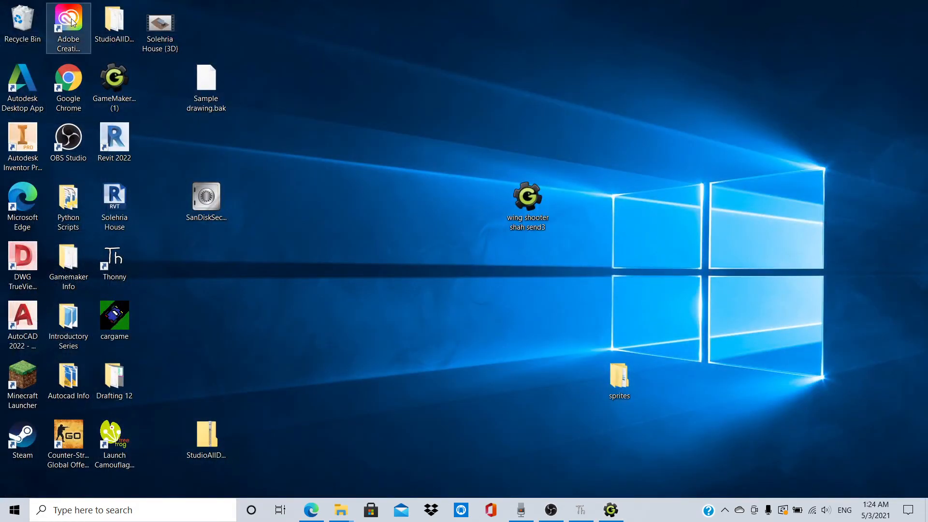
{"action": "scroll", "coordinate": [422, 354], "scroll_direction": "down", "scroll_amount": 3}
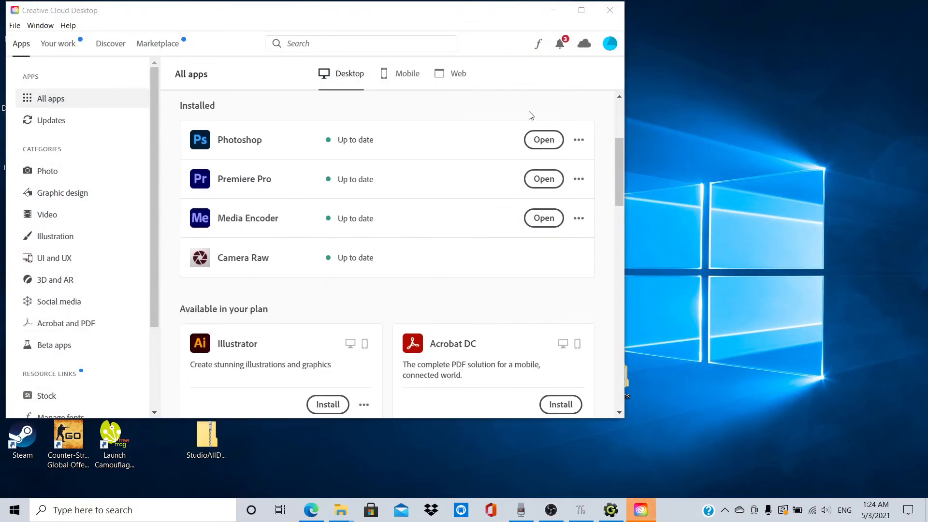
{"action": "left_click", "coordinate": [538, 183]}
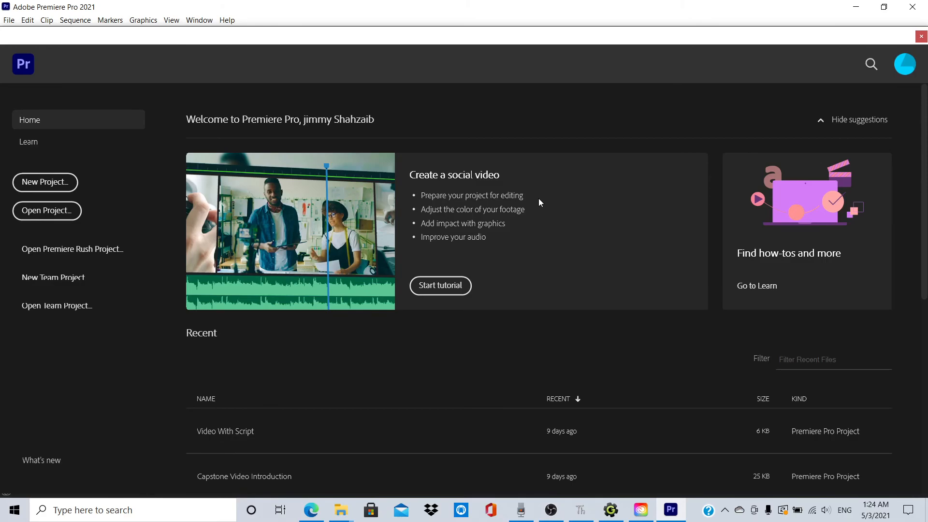
{"action": "left_click", "coordinate": [65, 212]}
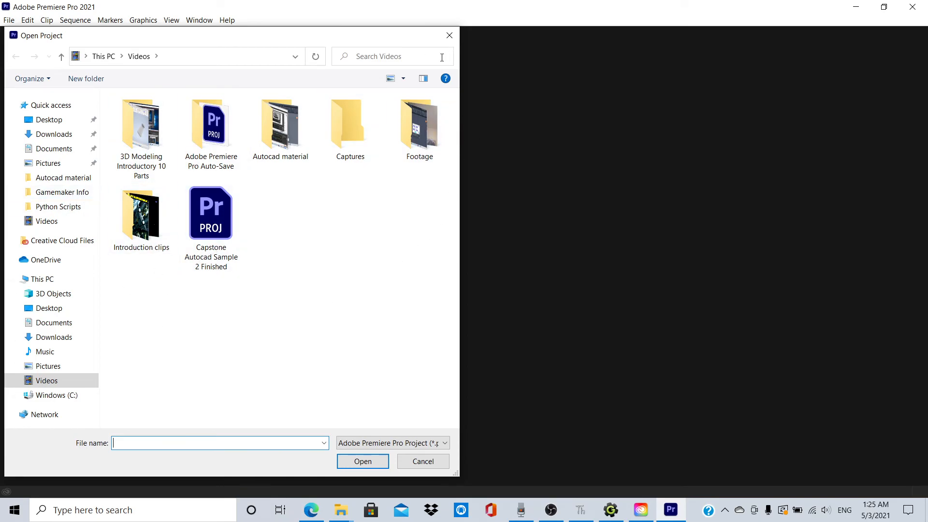
Launch Photoshop from Creative Cloud Desktop and look through its recent files.
{"action": "left_click", "coordinate": [641, 510]}
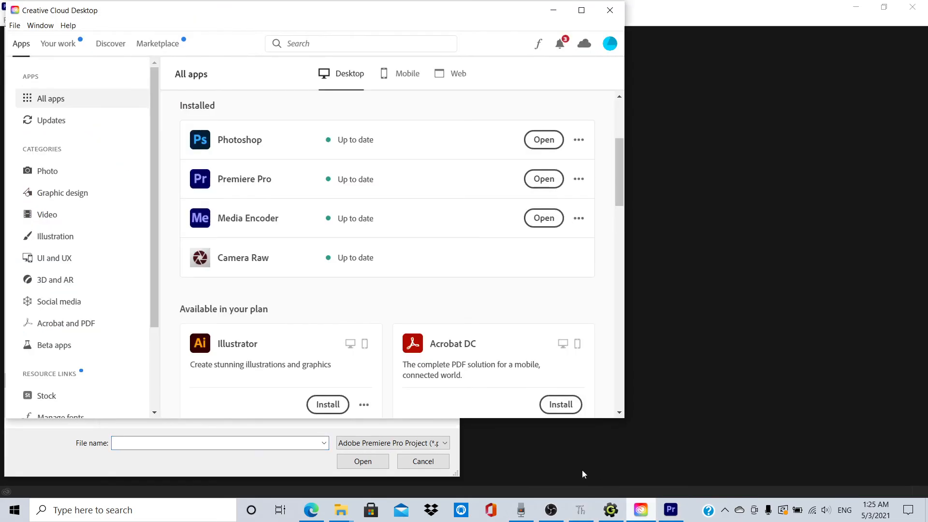
{"action": "left_click", "coordinate": [536, 150]}
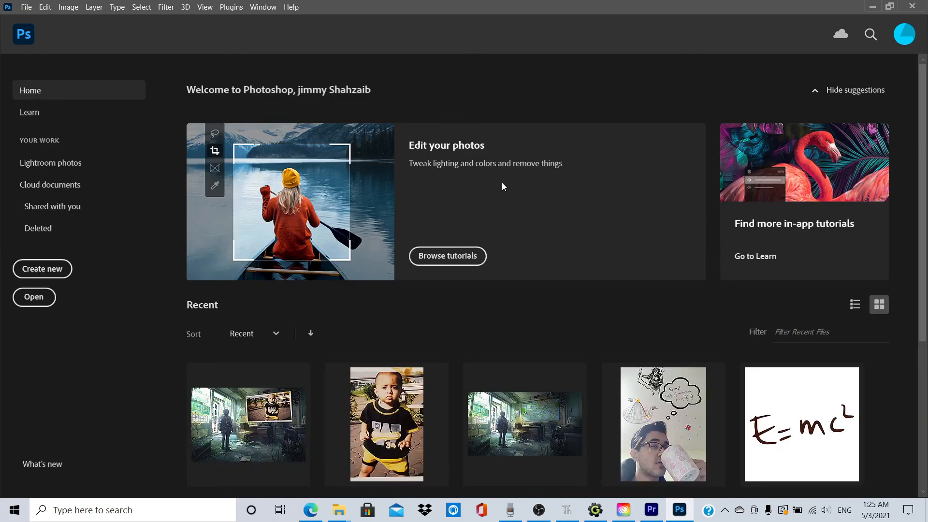
{"action": "scroll", "coordinate": [510, 288], "scroll_direction": "down", "scroll_amount": 4}
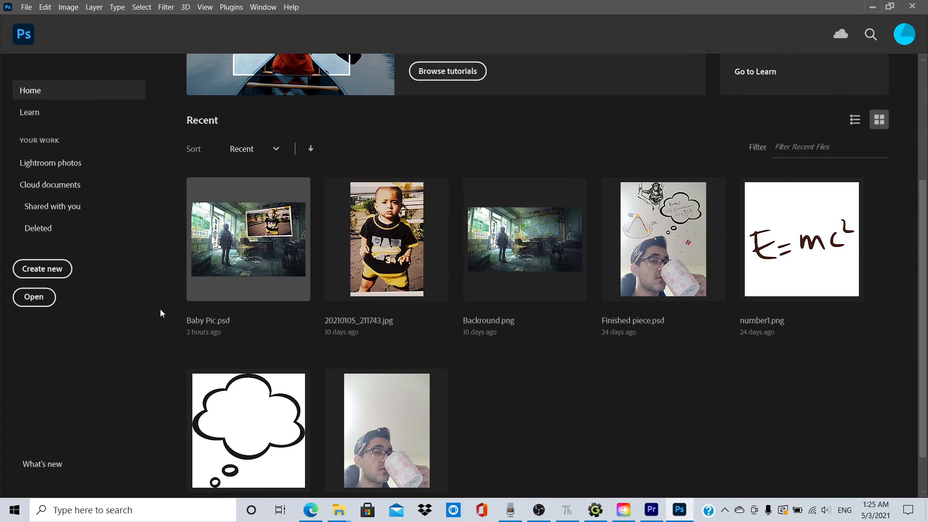
{"action": "scroll", "coordinate": [204, 312], "scroll_direction": "up", "scroll_amount": 4}
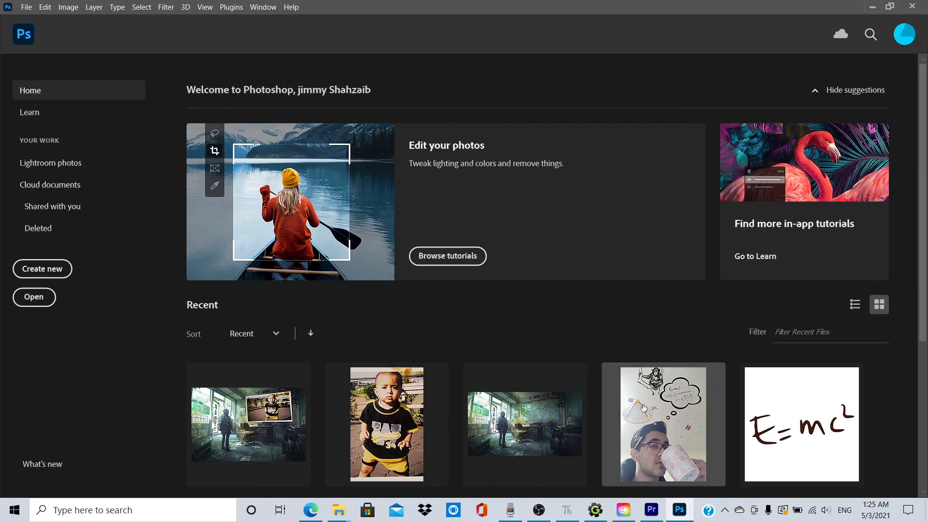
Close Photoshop, dismiss Premiere Pro's Open Project dialog, and clear the remaining Adobe windows to show the desktop.
{"action": "left_click", "coordinate": [919, 5]}
{"action": "left_click", "coordinate": [543, 18]}
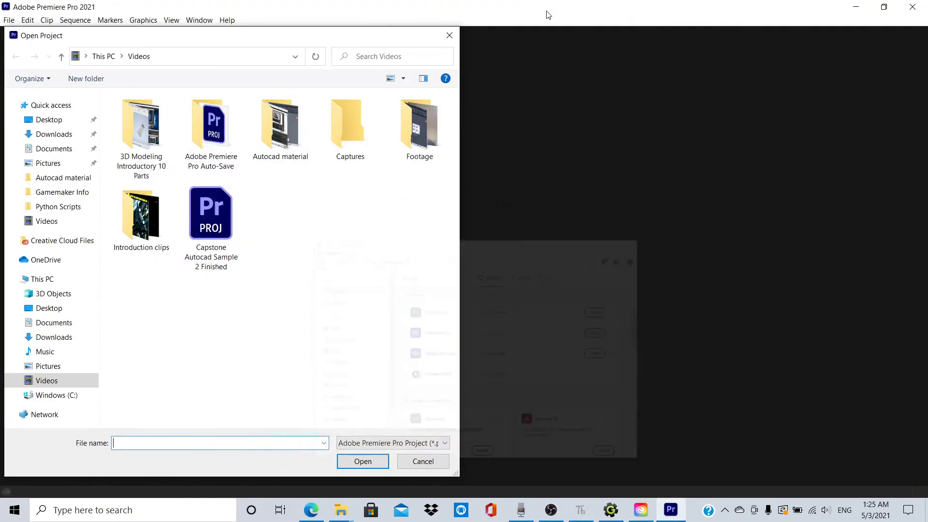
{"action": "left_click", "coordinate": [452, 34]}
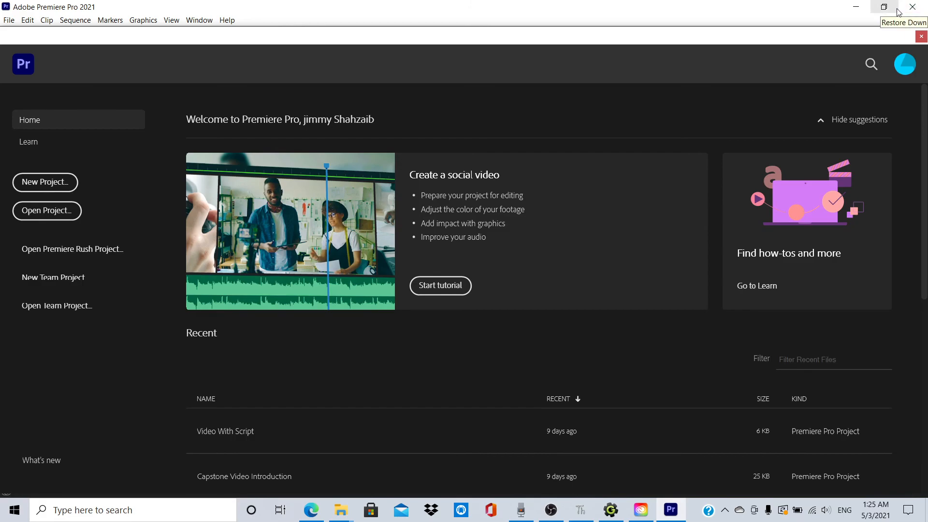
{"action": "left_click", "coordinate": [857, 9]}
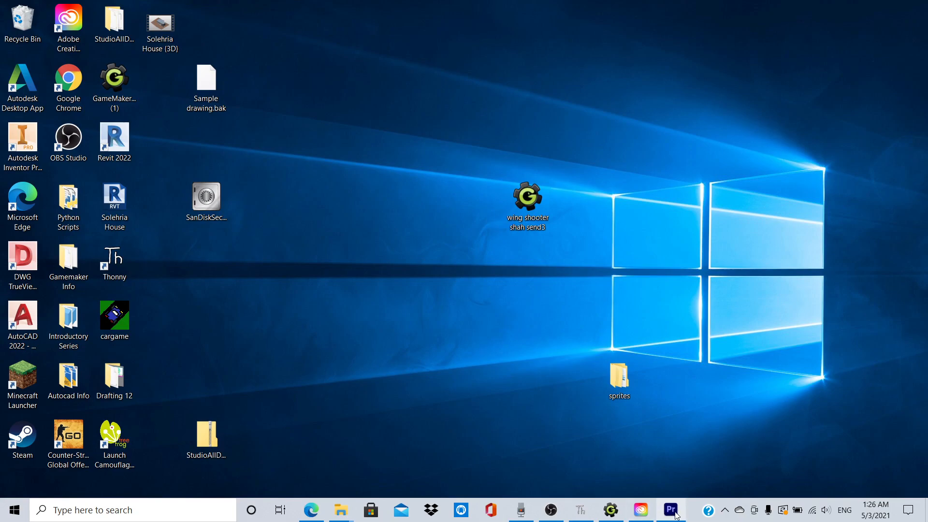
Switch to the OBS Studio window from the desktop.
{"action": "mouse_move", "coordinate": [551, 516]}
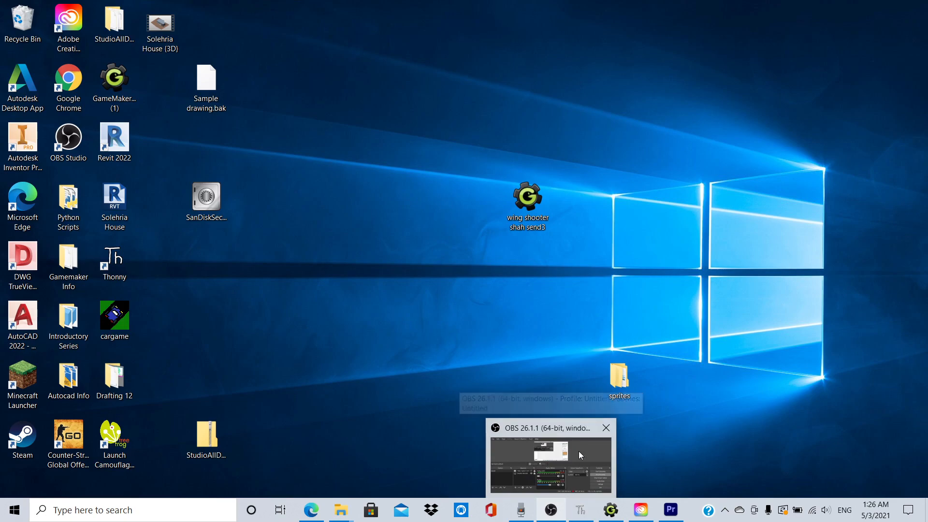
{"action": "left_click", "coordinate": [561, 459]}
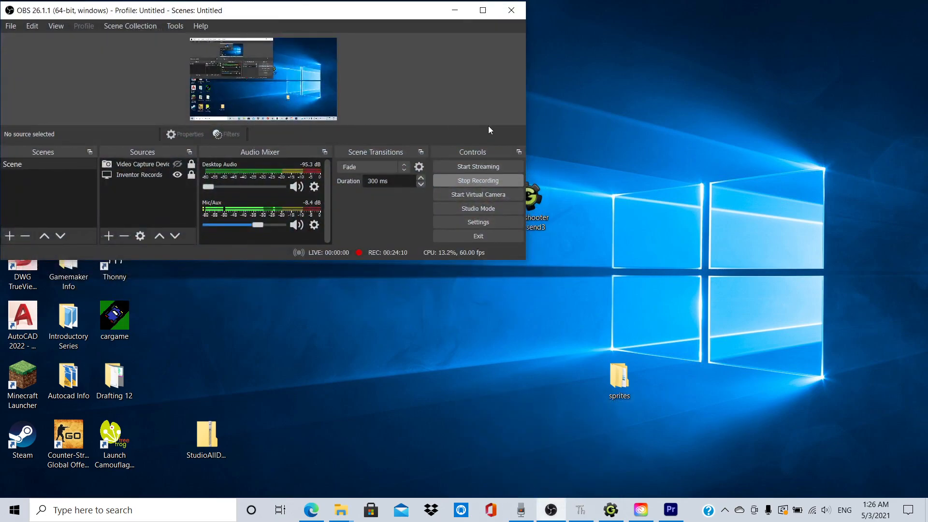